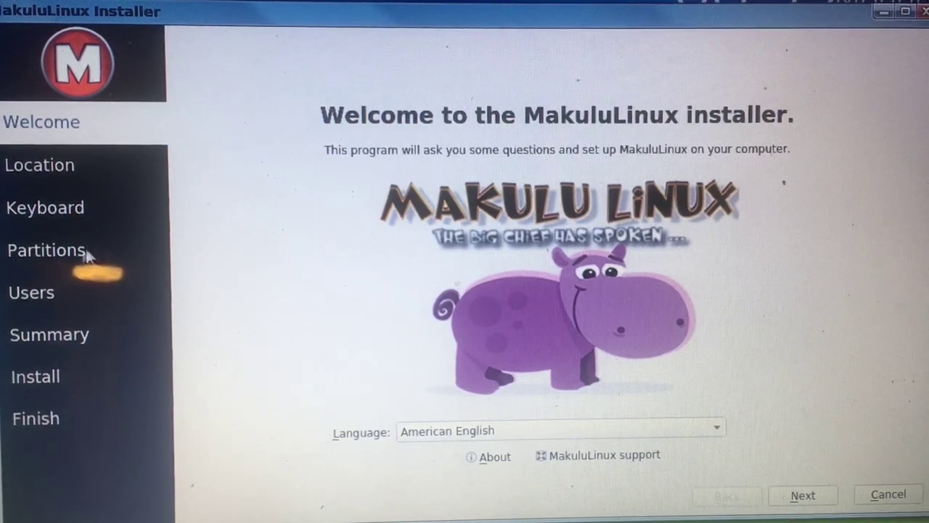
# Choose British English (United Kingdom) as the installer language on the Welcome page.
pyautogui.click(719, 428)
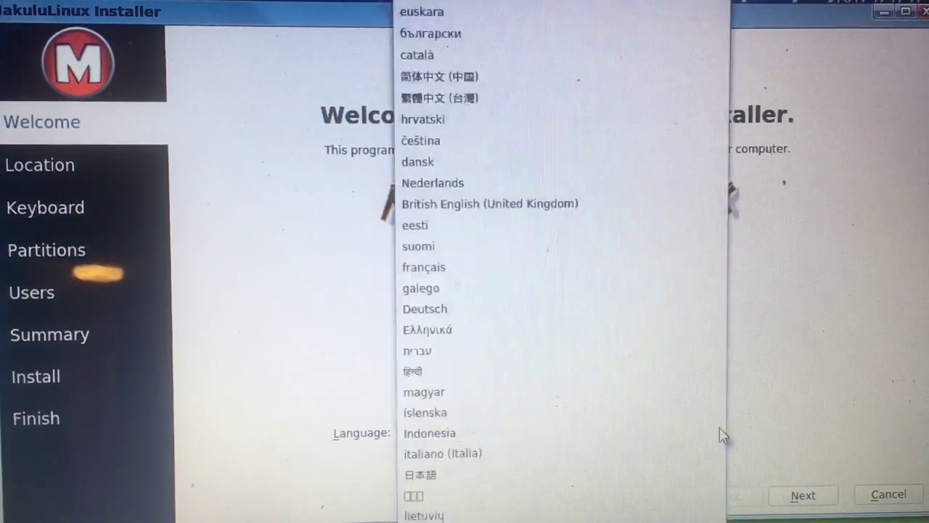
pyautogui.click(707, 210)
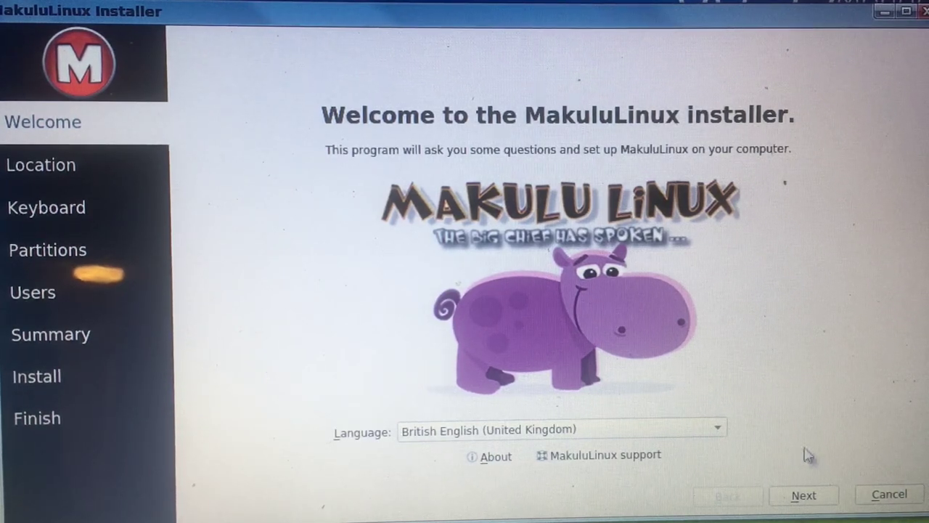
# Advance past Welcome, keeping Europe/London location and the English (UK) keyboard.
pyautogui.click(810, 497)
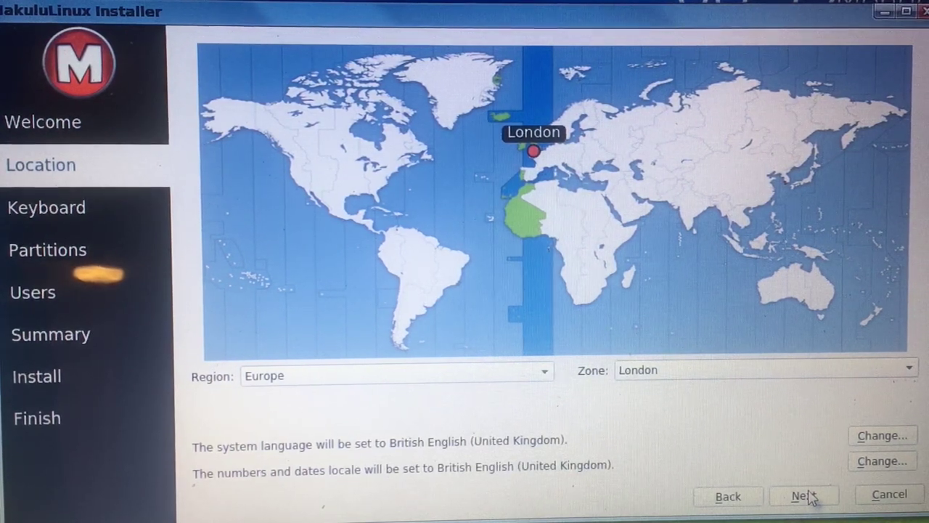
pyautogui.click(806, 497)
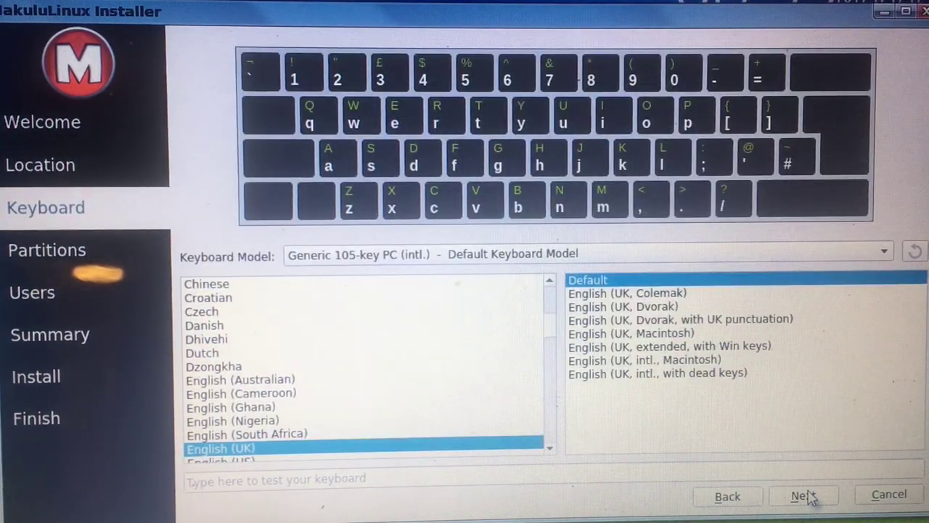
pyautogui.click(806, 497)
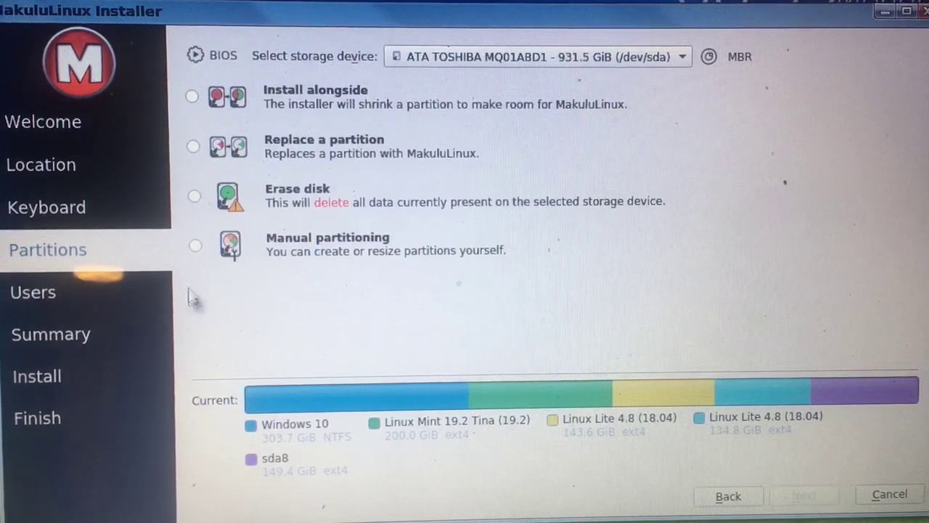
# Choose manual partitioning to show the /dev/sda partition table.
pyautogui.click(196, 247)
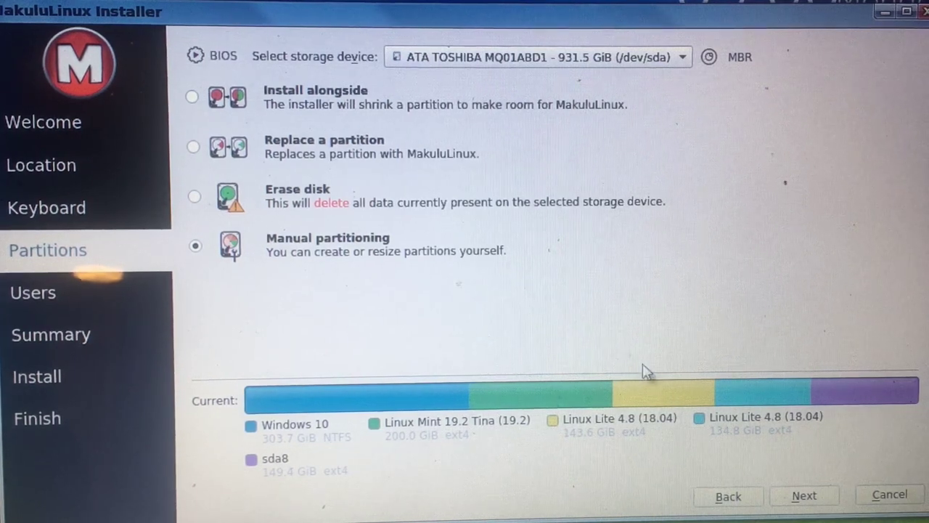
pyautogui.click(804, 497)
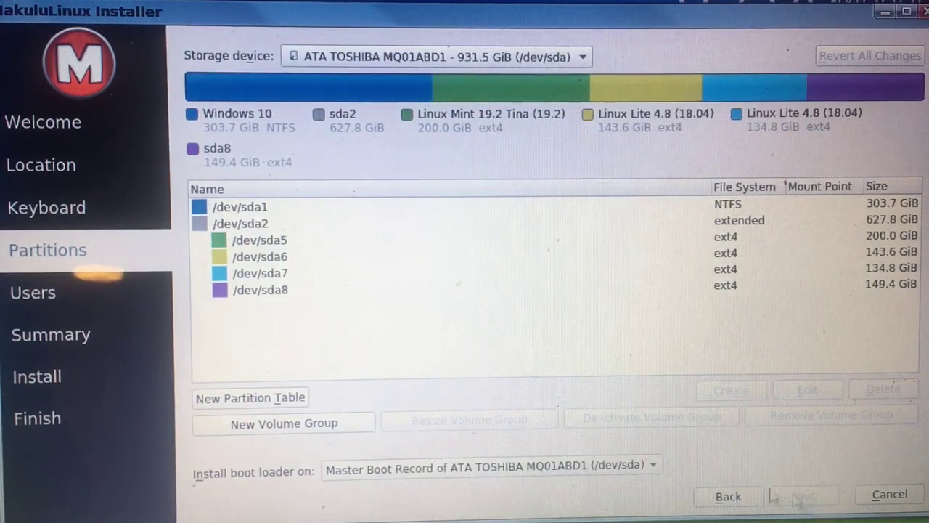
# Delete /dev/sda8 and create a 149.4 GiB partition in the free space mounted at /.
pyautogui.click(290, 292)
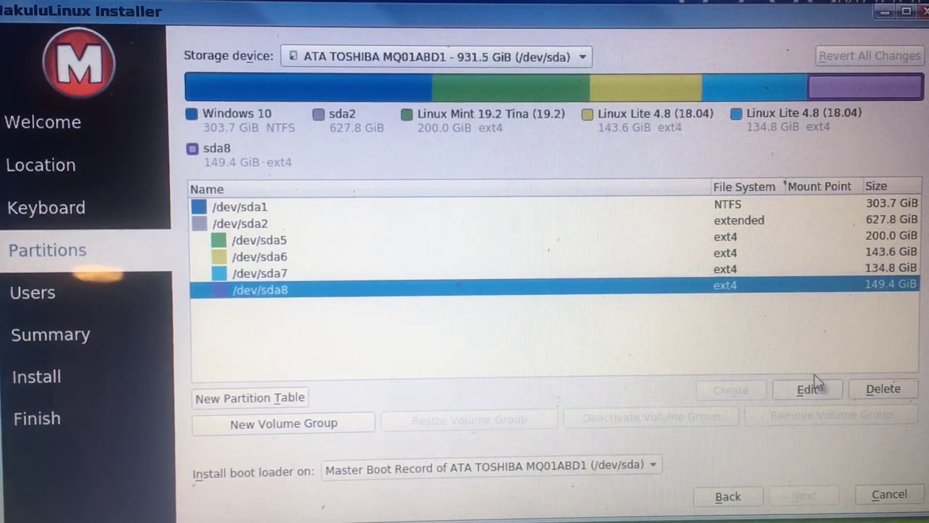
pyautogui.click(864, 392)
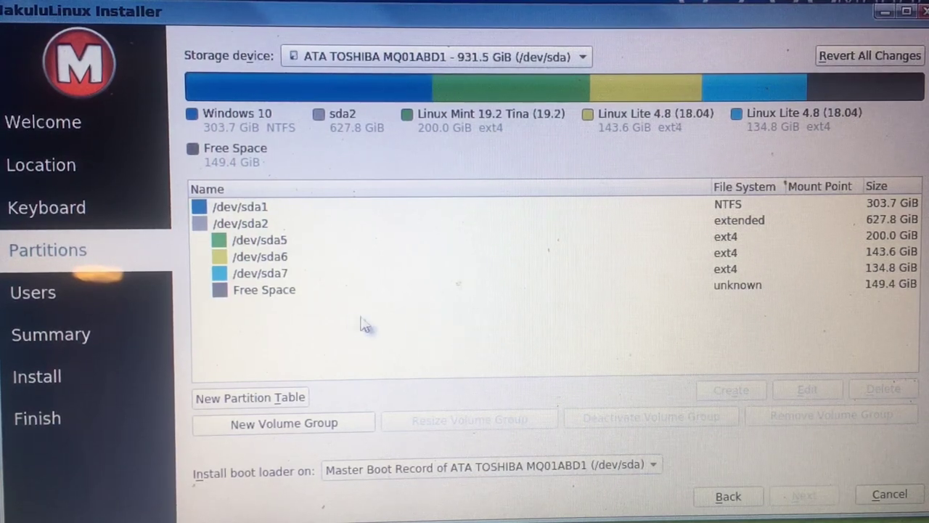
pyautogui.click(294, 294)
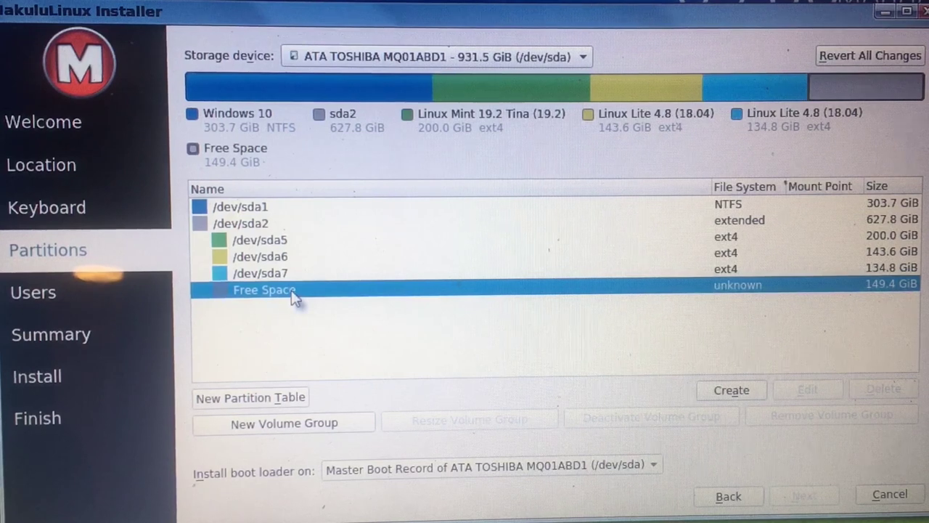
pyautogui.click(728, 390)
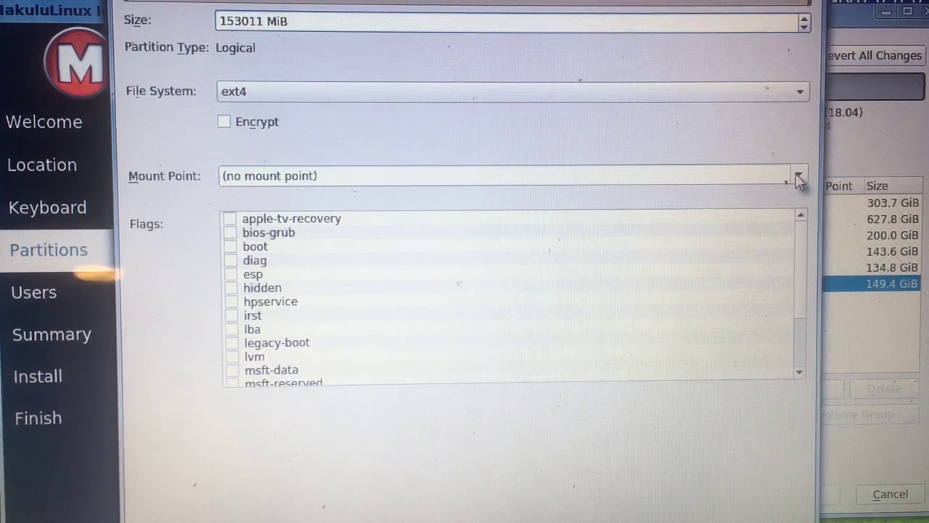
pyautogui.click(796, 175)
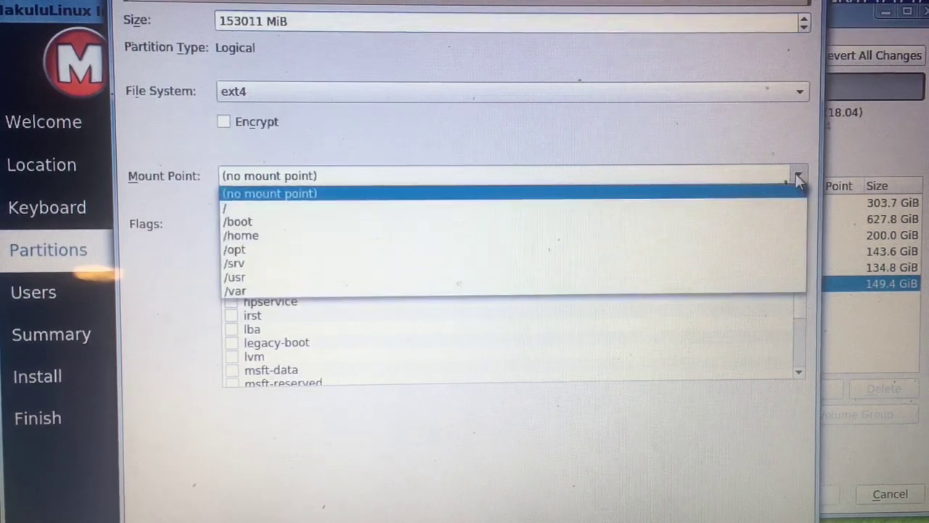
pyautogui.click(745, 207)
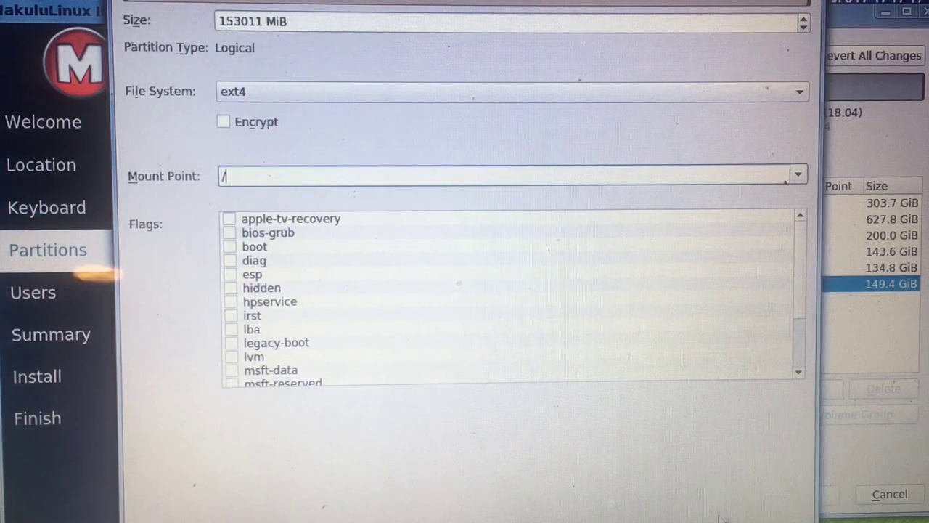
pyautogui.click(726, 513)
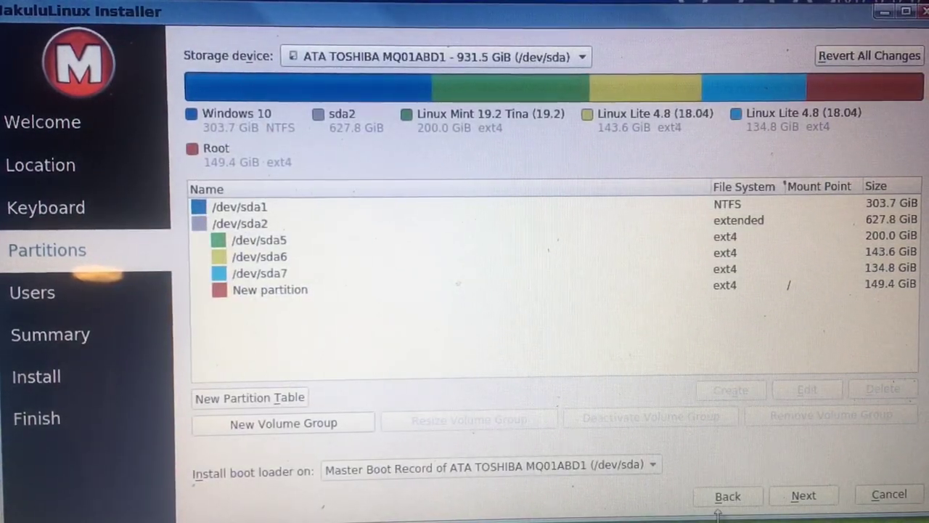
# On the Users page, enter the user's full name, keep the default login and computer names, and type the account password twice.
pyautogui.click(792, 500)
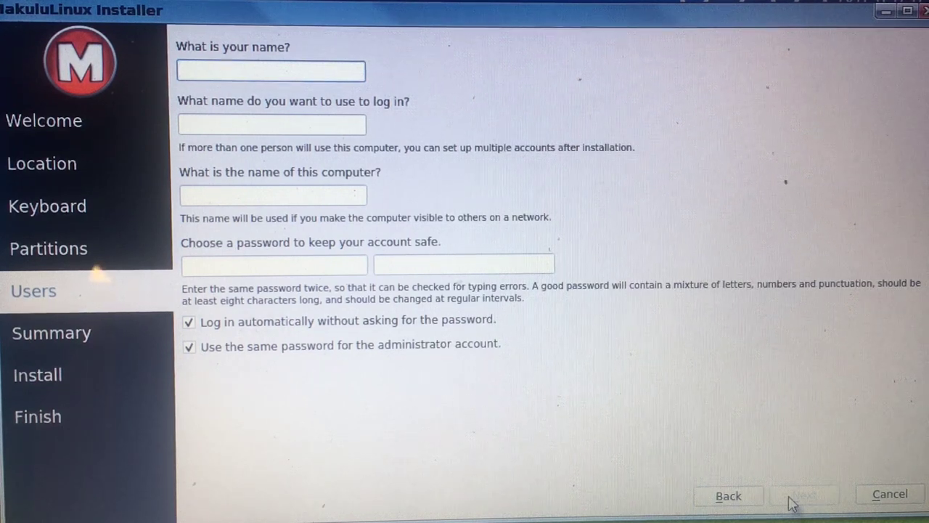
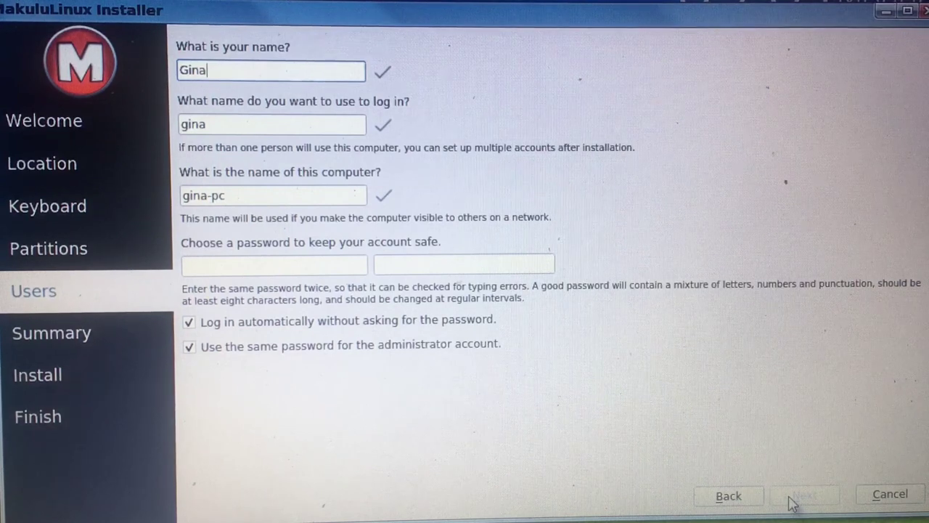
pyautogui.press('Tab')
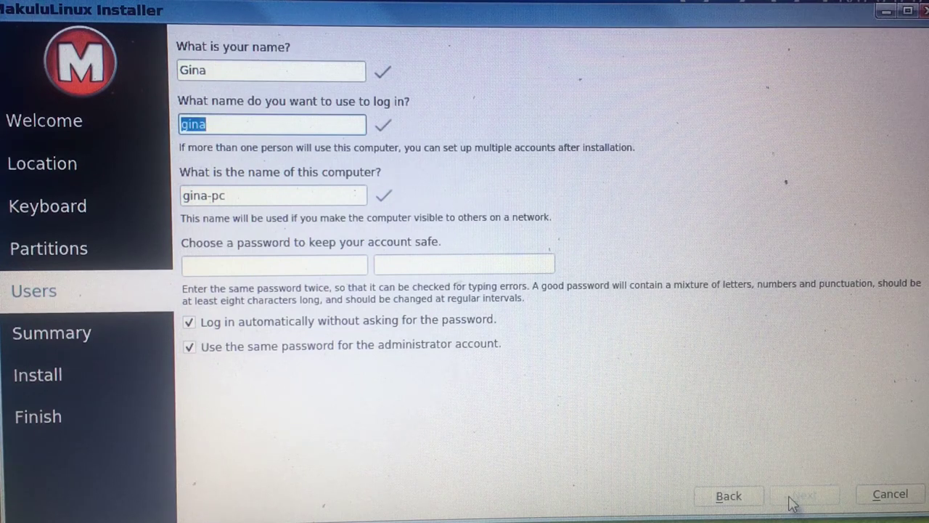
pyautogui.press('Tab')
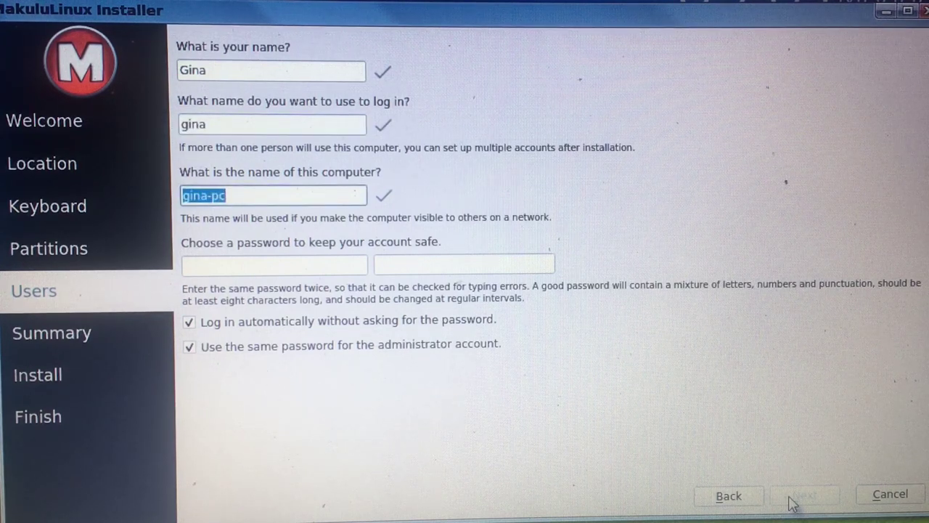
pyautogui.press('Tab')
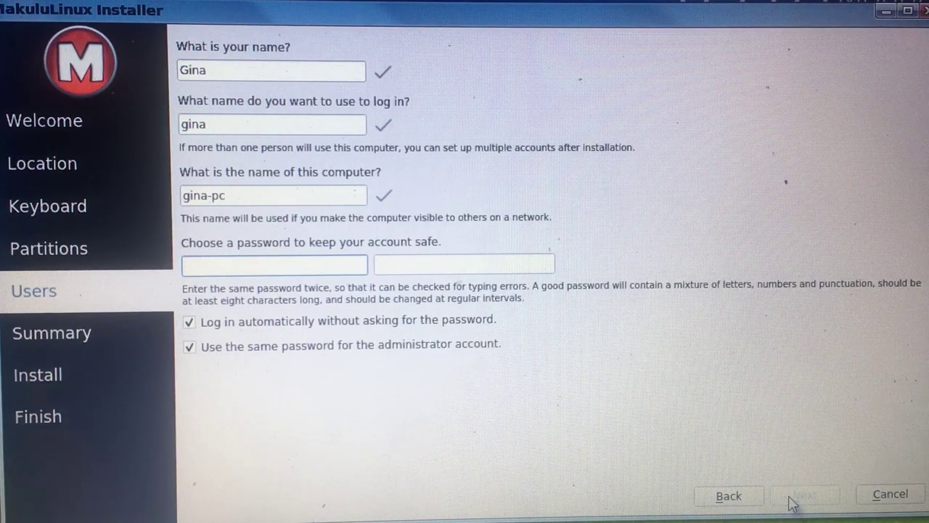
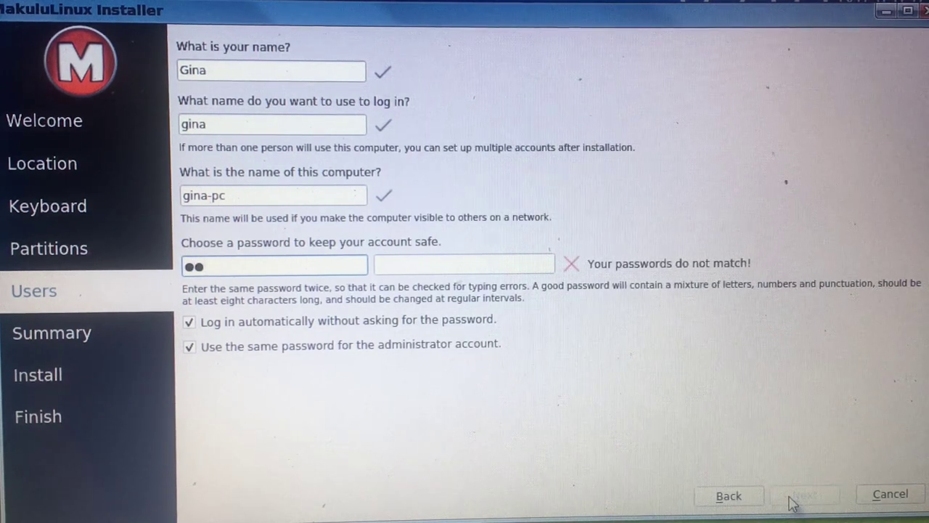
pyautogui.press('Tab')
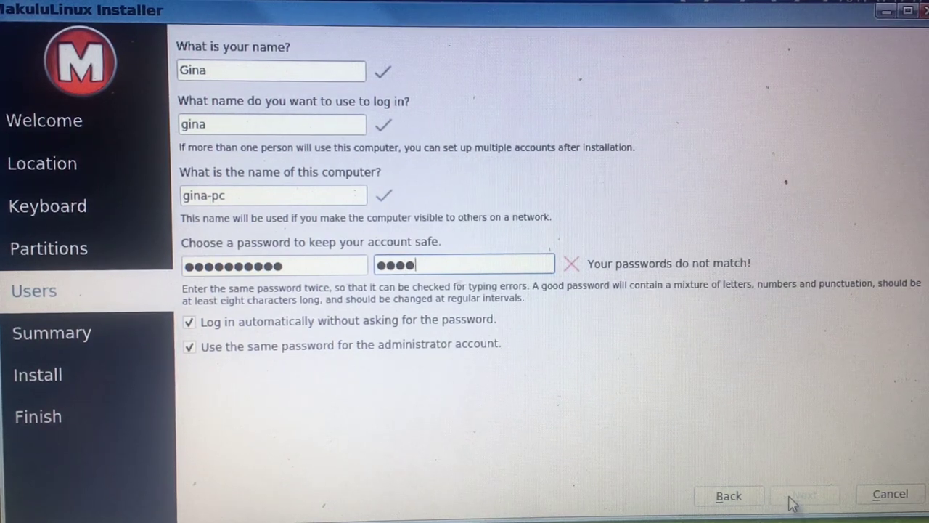
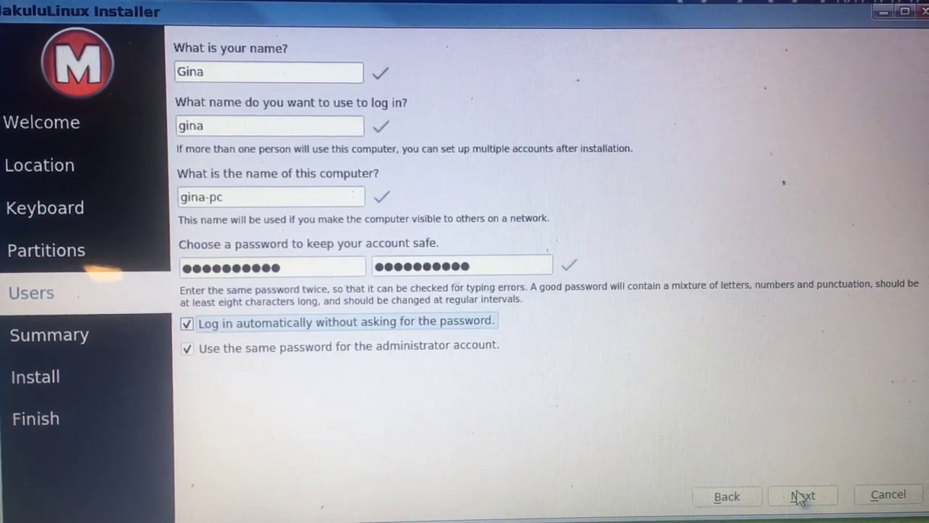
# Review the Summary page's planned /dev/sda8 replacement and start the installation.
pyautogui.click(803, 497)
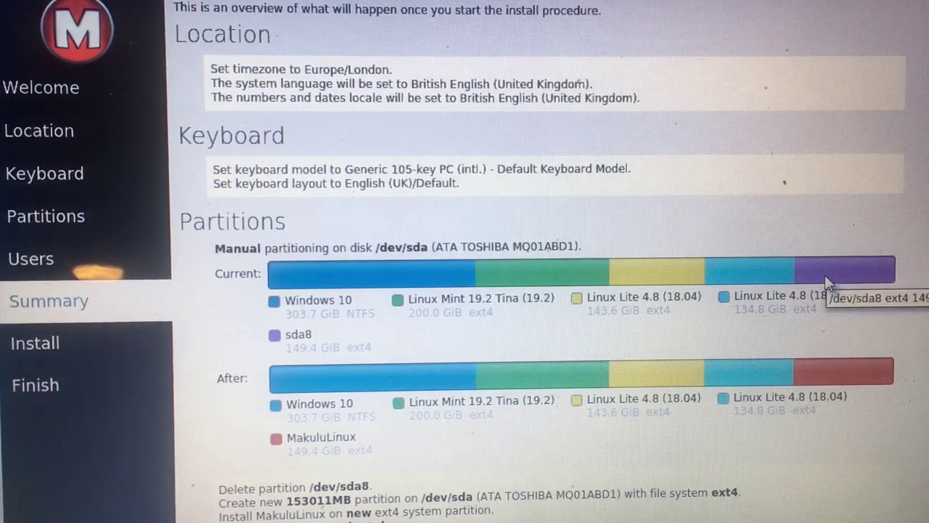
pyautogui.moveTo(818, 310)
pyautogui.moveTo(821, 268)
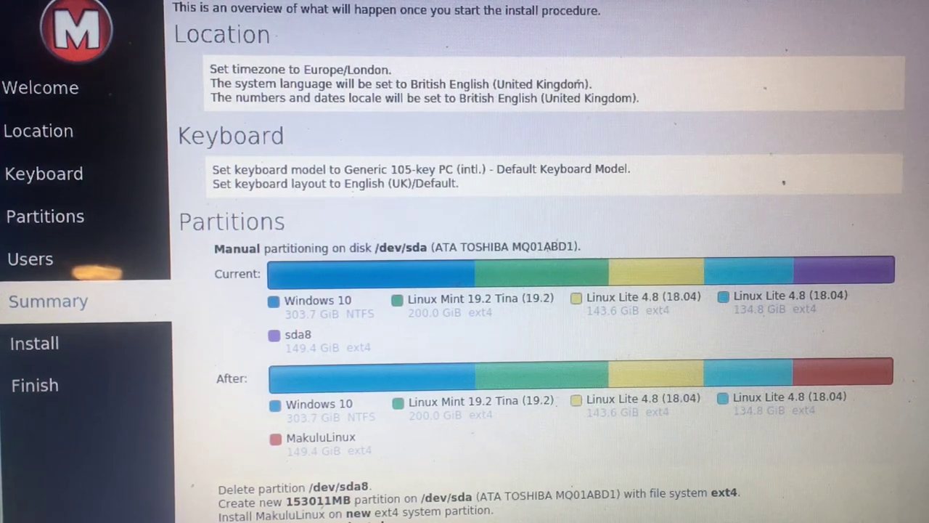
pyautogui.press('Return')
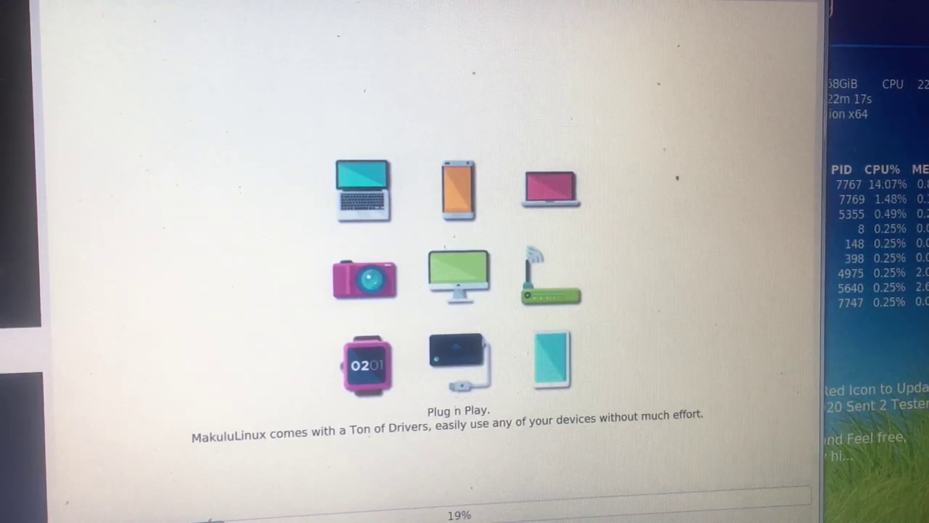
# Set Beautiful-road.jpg, the grassy country road image, as wallpaper from Variety's Wallpaper Selector.
pyautogui.rightClick(765, 232)
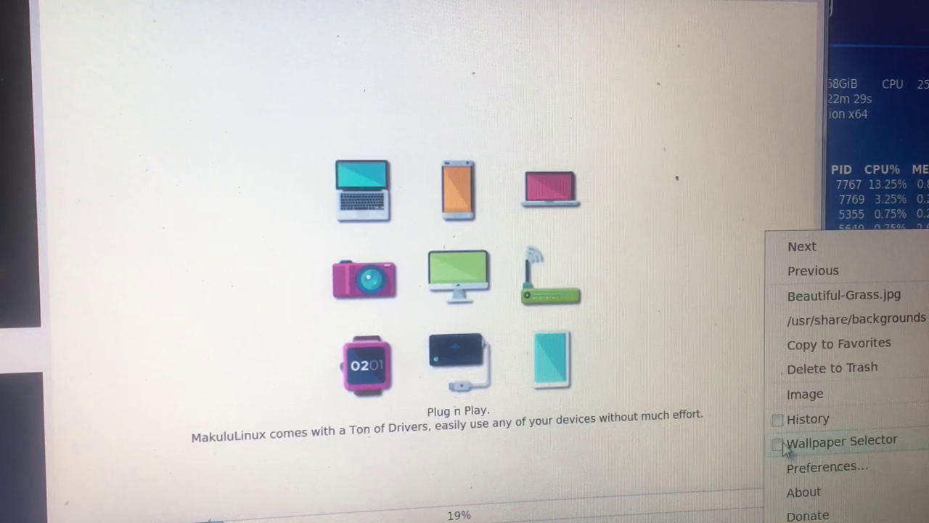
pyautogui.click(784, 447)
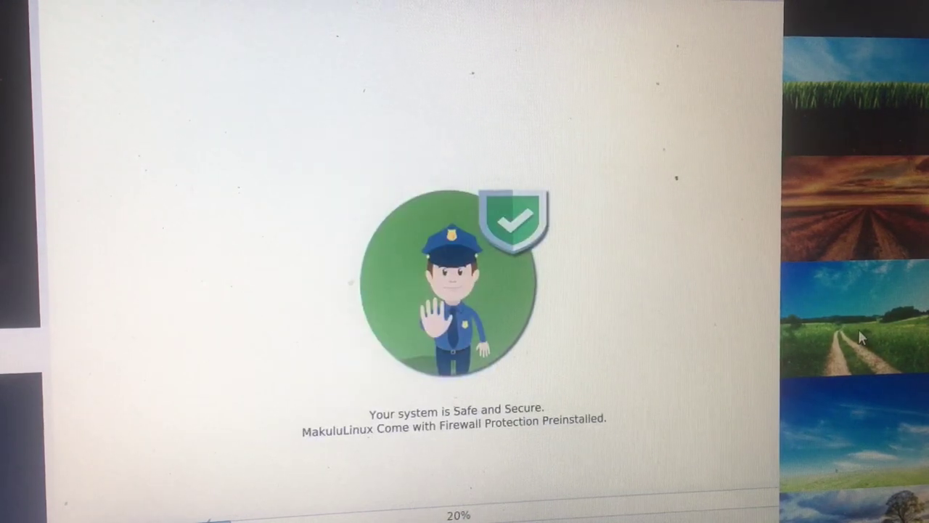
pyautogui.click(859, 330)
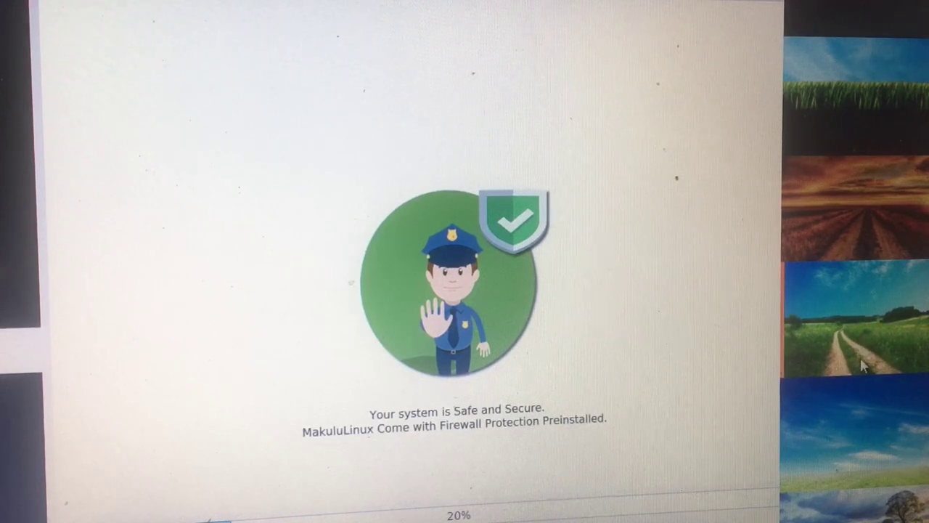
pyautogui.scroll(-5, 861, 458)
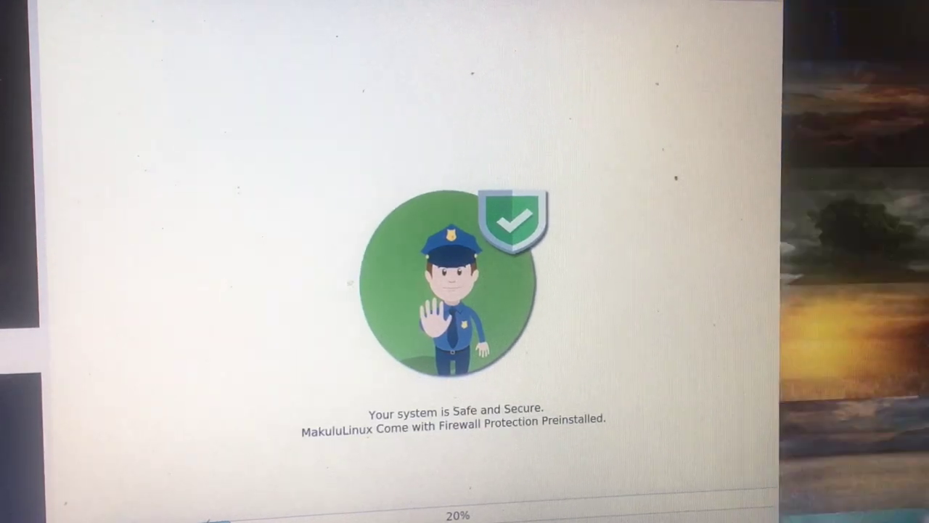
pyautogui.scroll(-5, 854, 385)
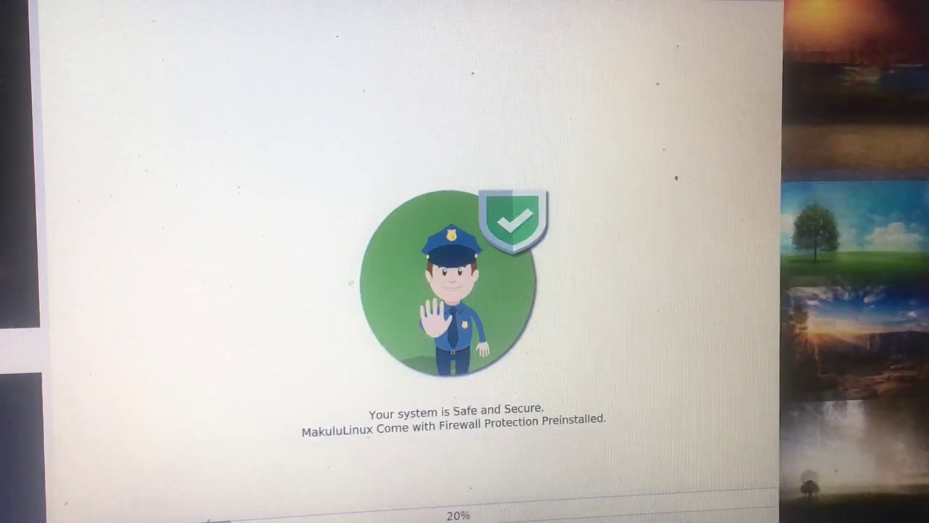
pyautogui.scroll(-5, 854, 291)
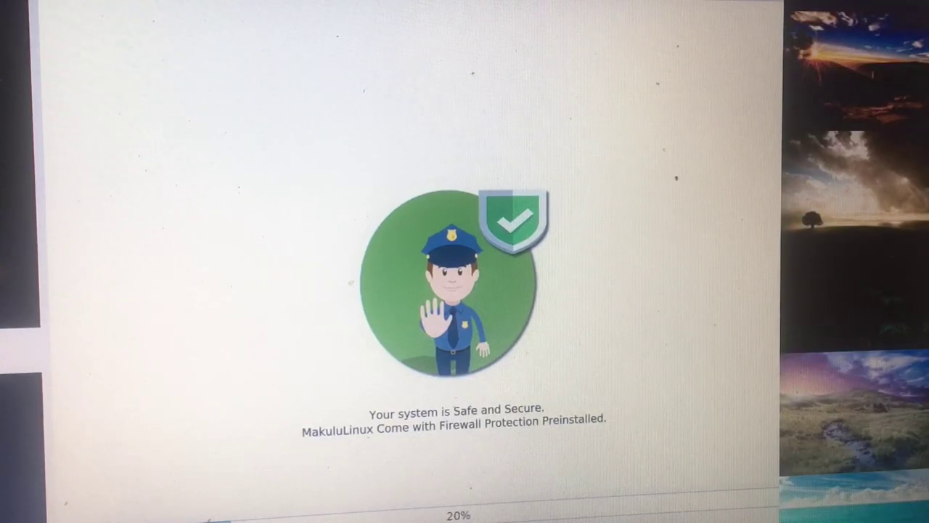
pyautogui.rightClick(853, 233)
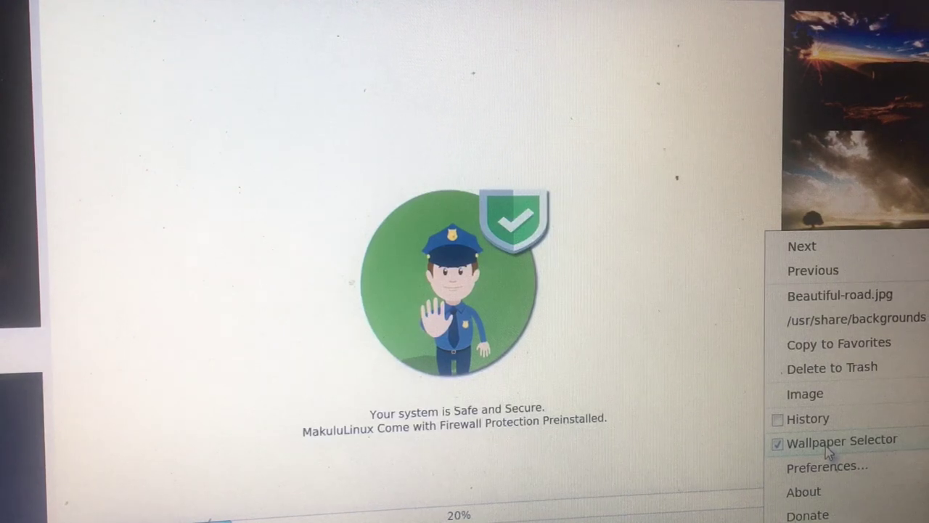
# Uncheck Wallpaper Selector in Variety's menu to hide the thumbnail strip.
pyautogui.click(829, 445)
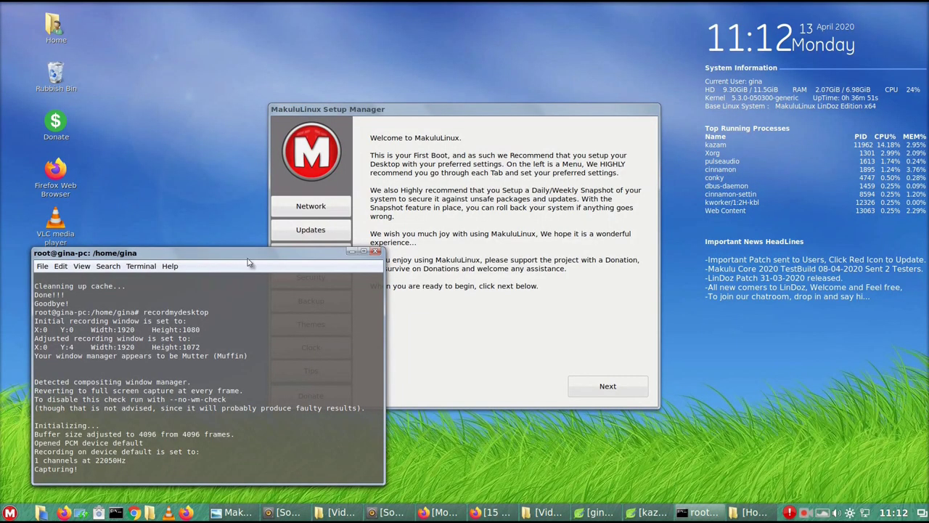
# Minimize the root terminal window to reveal the Setup Manager welcome page.
pyautogui.click(351, 252)
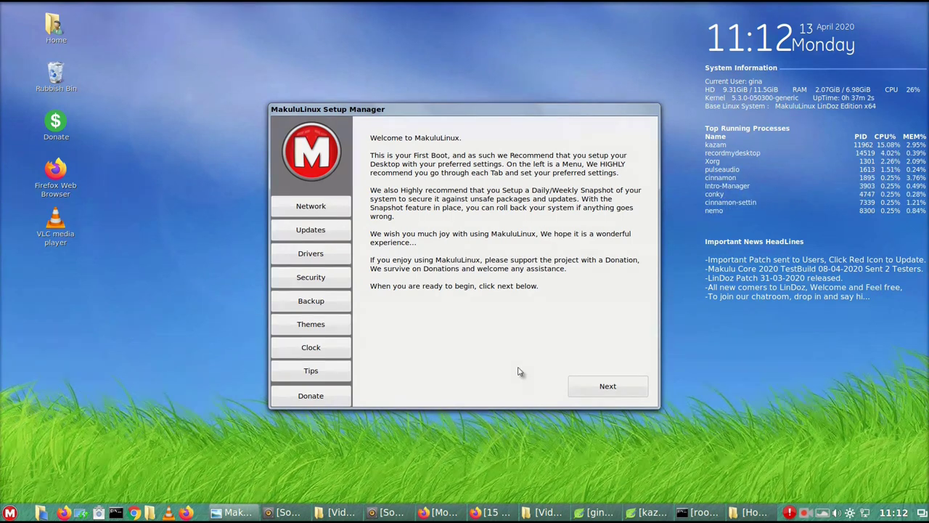
# Skip through the Network, Updates, Drivers, Firewall, Snapshot, Themes and Clock pages to Useful Tips.
pyautogui.click(592, 390)
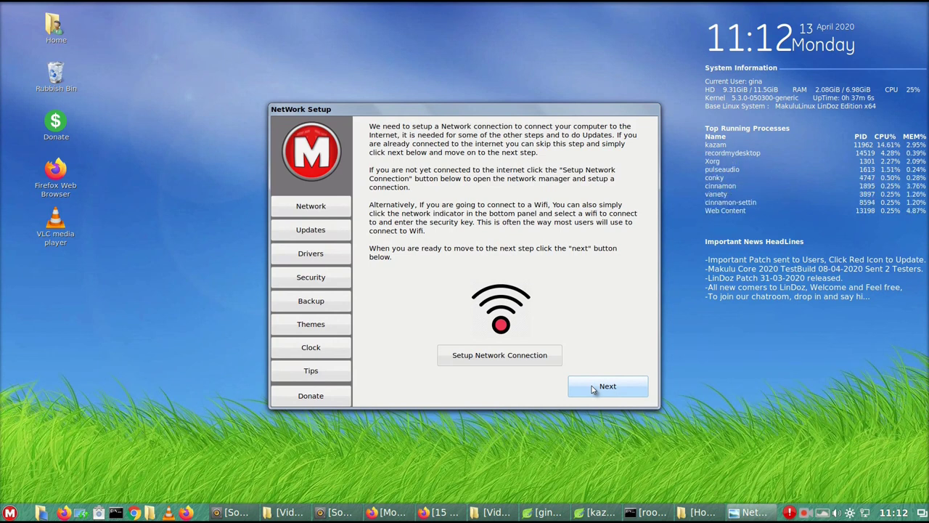
pyautogui.click(592, 388)
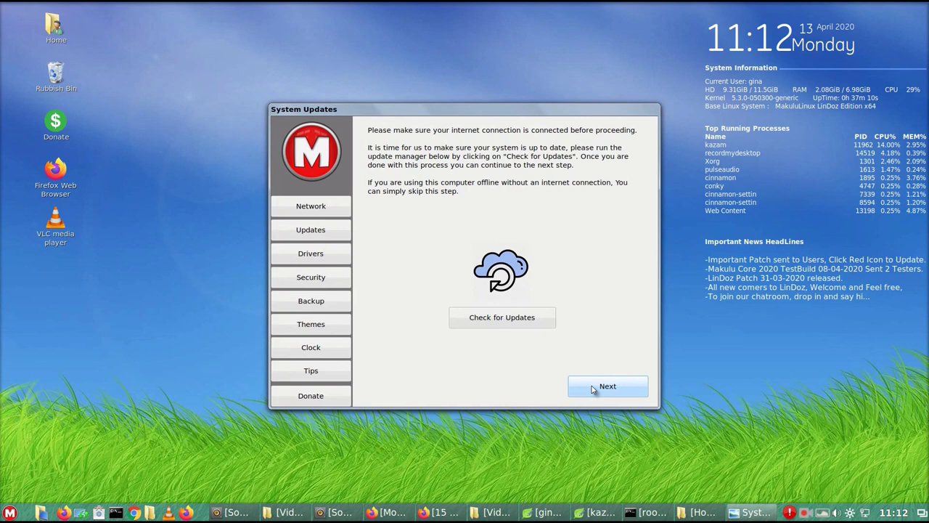
pyautogui.click(591, 387)
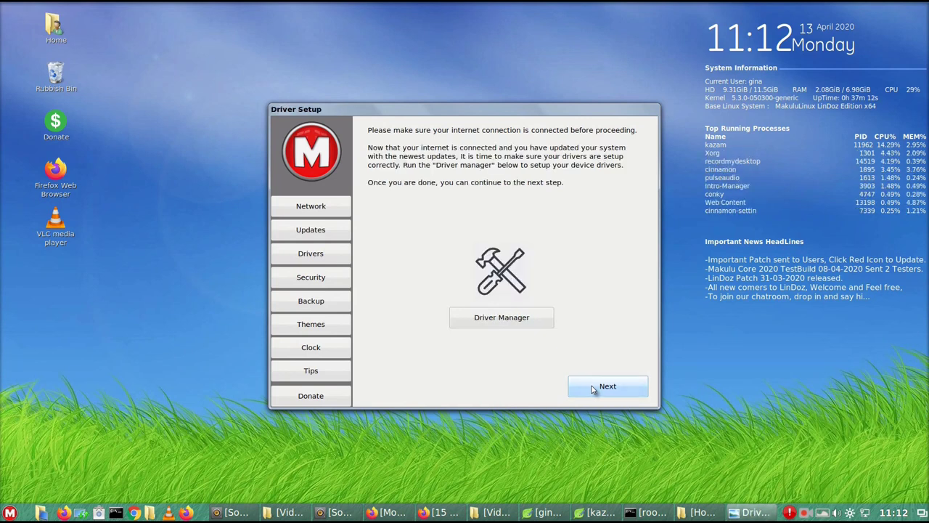
pyautogui.click(592, 385)
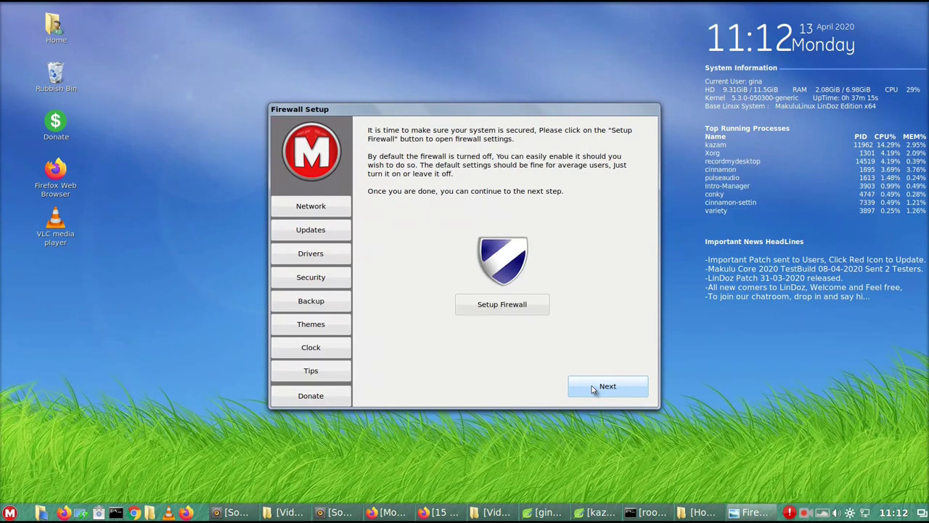
pyautogui.click(592, 386)
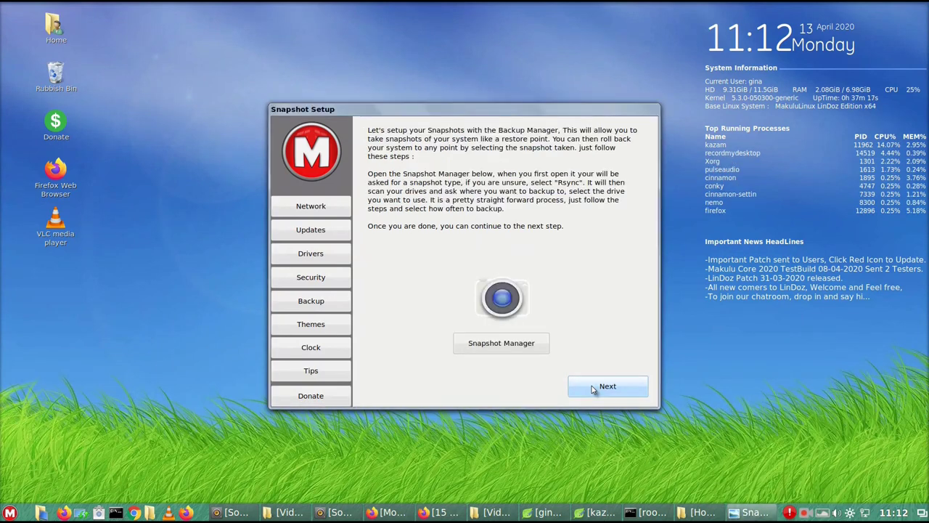
pyautogui.click(592, 386)
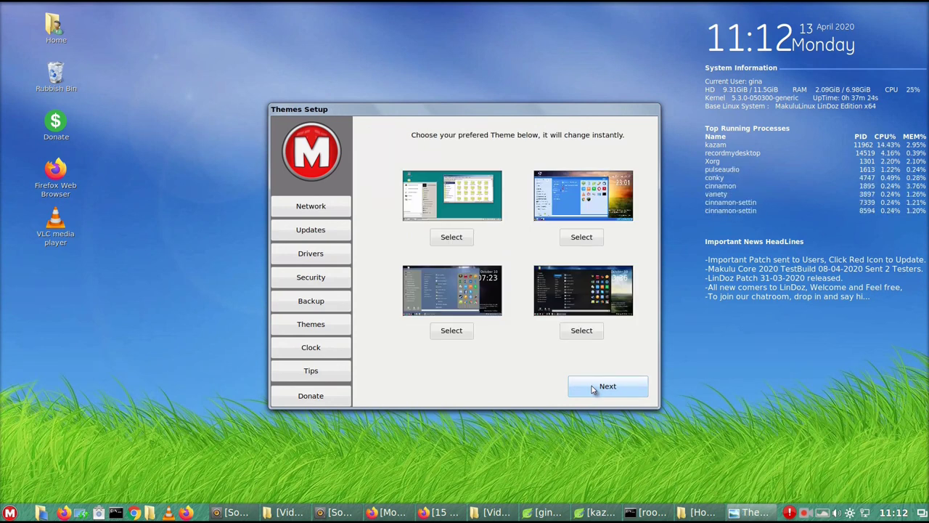
pyautogui.click(592, 385)
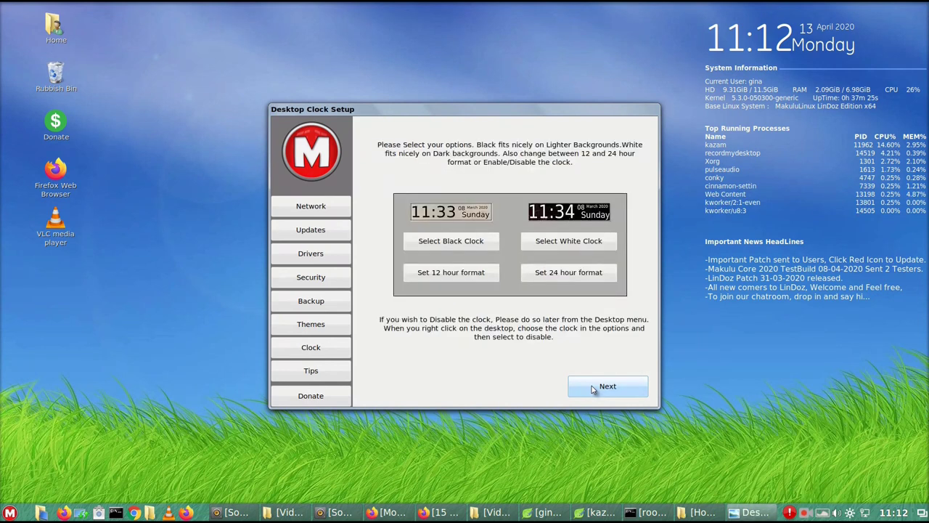
pyautogui.click(592, 386)
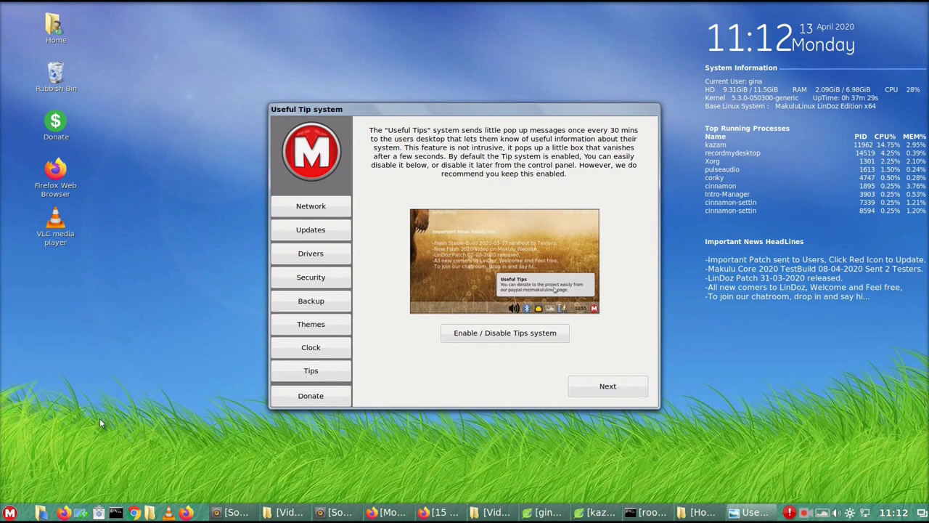
pyautogui.click(10, 514)
# Open the Desktop icon settings from the menu's All Applications list.
pyautogui.moveTo(21, 334)
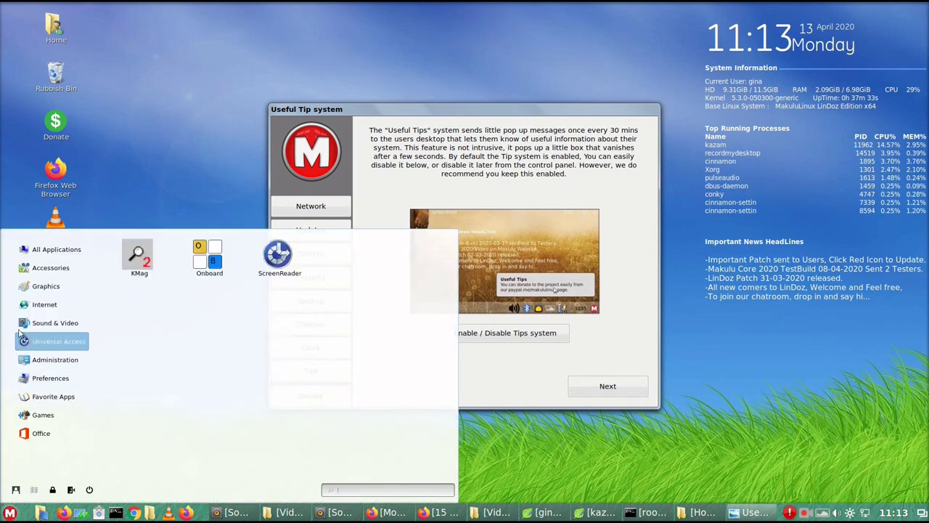
pyautogui.moveTo(31, 289)
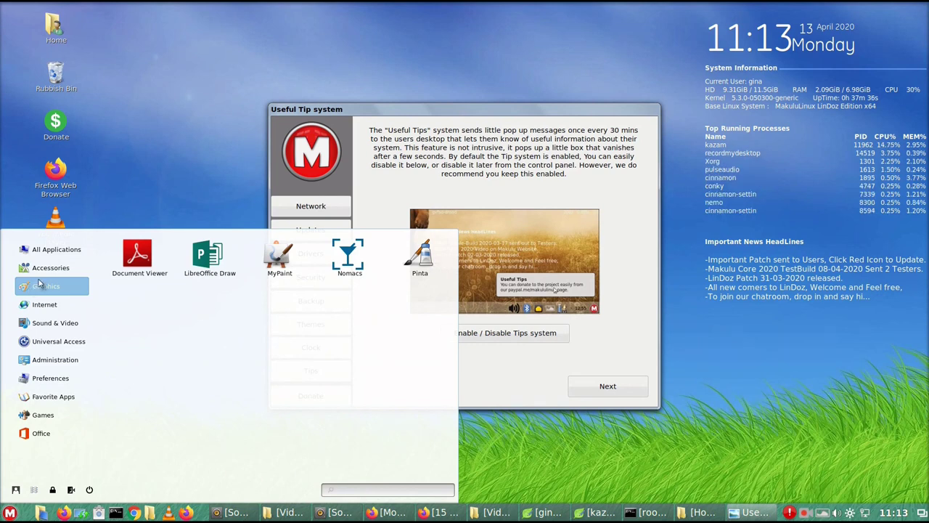
pyautogui.moveTo(33, 249)
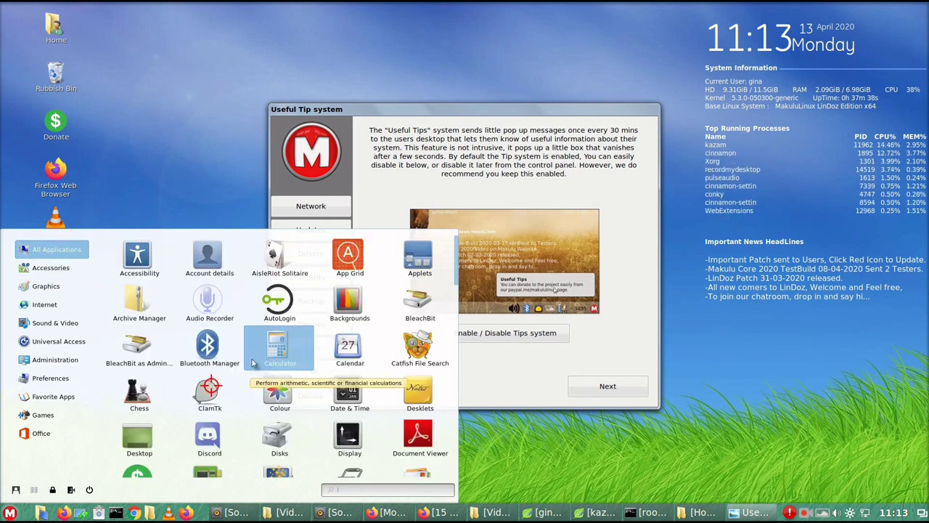
pyautogui.scroll(-3, 261, 341)
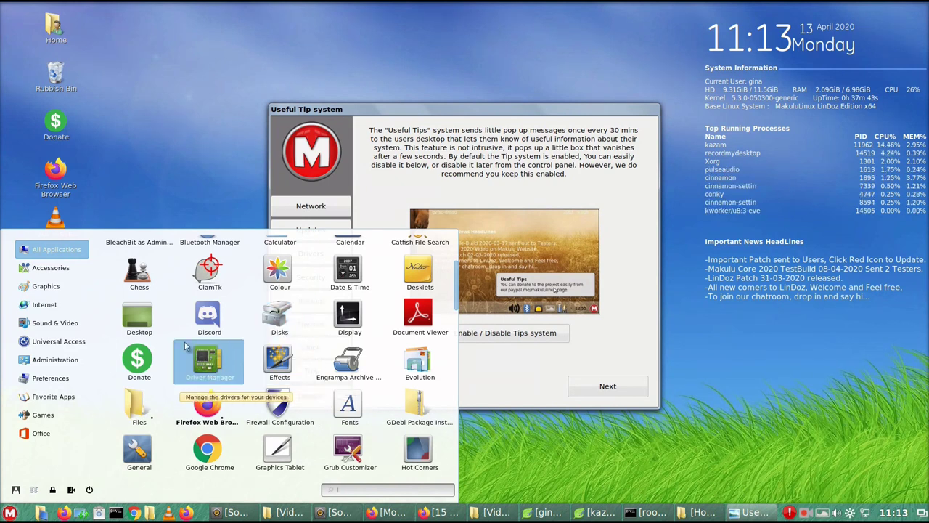
pyautogui.click(137, 317)
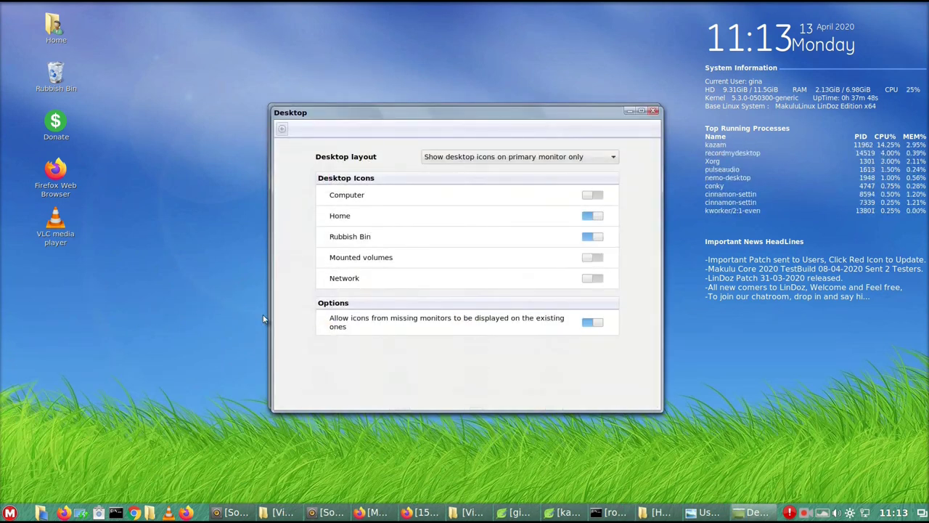
# Close the Desktop settings and advance the Setup Manager through to Finished.
pyautogui.click(653, 110)
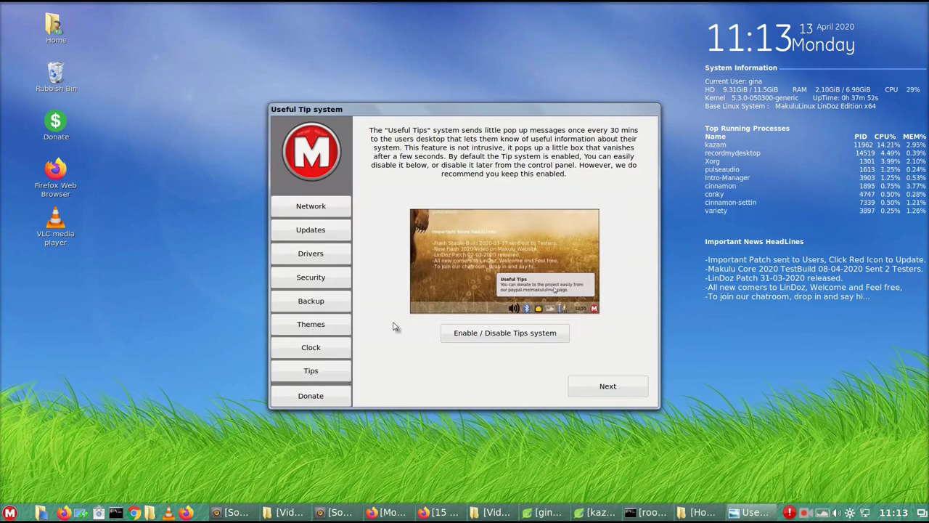
pyautogui.click(609, 386)
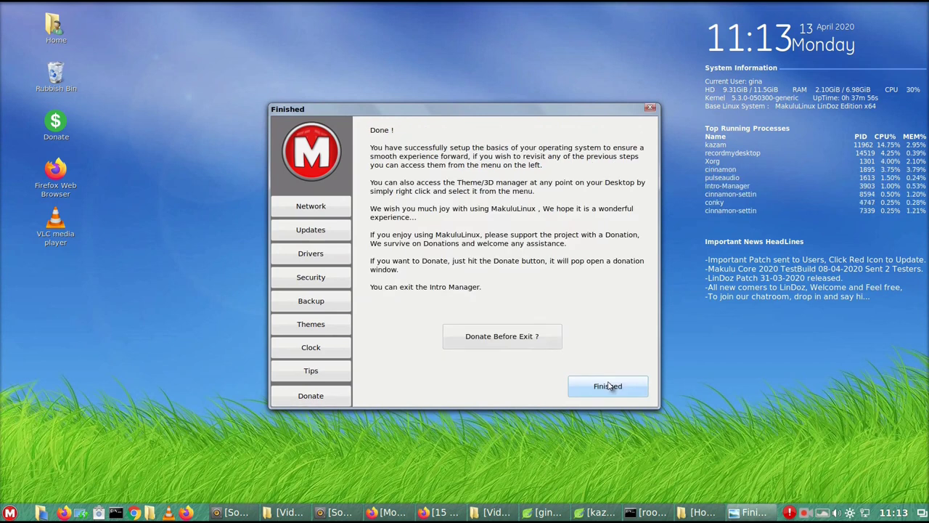
pyautogui.click(608, 387)
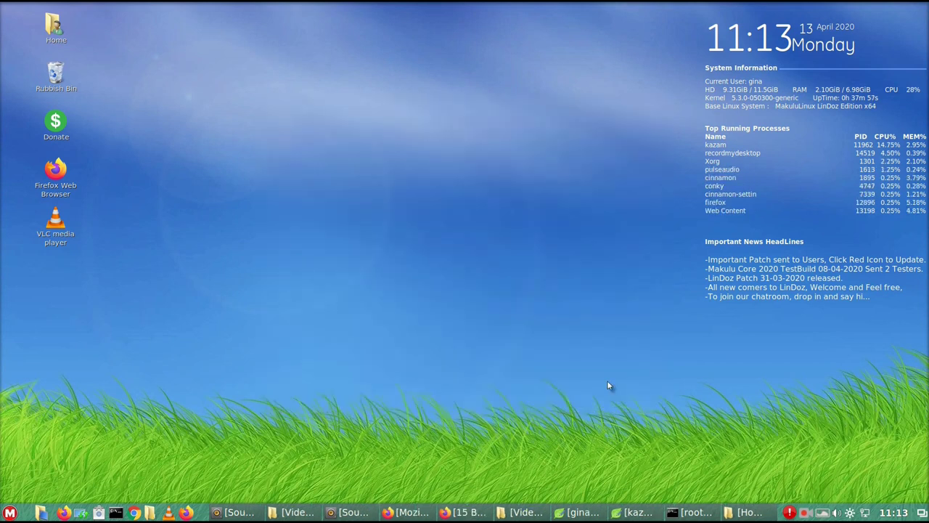
# Launch System Settings from the Cinnamon menu's application list.
pyautogui.click(10, 513)
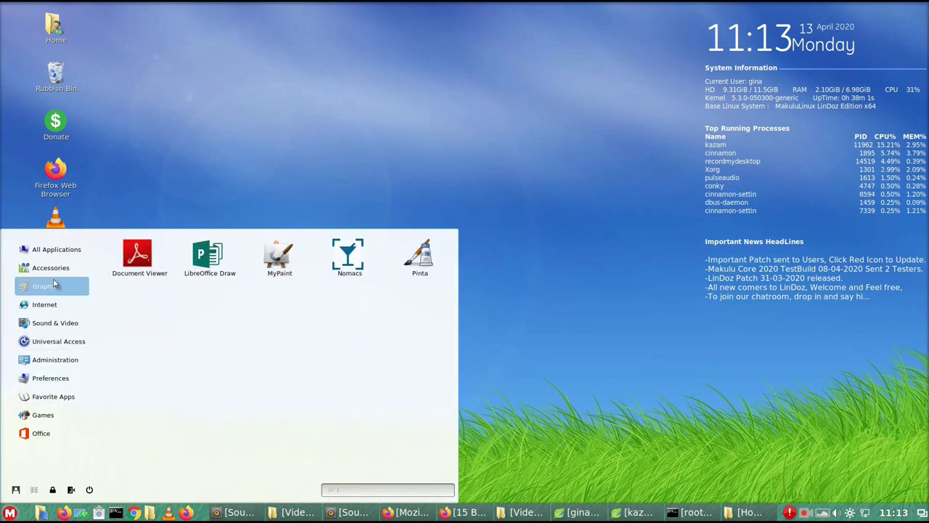
pyautogui.moveTo(70, 256)
pyautogui.scroll(-5, 305, 319)
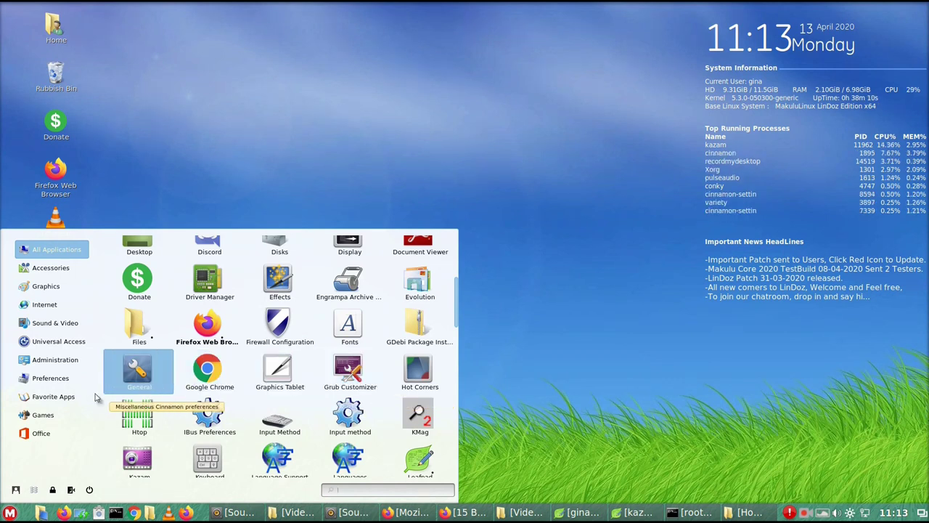
pyautogui.moveTo(76, 385)
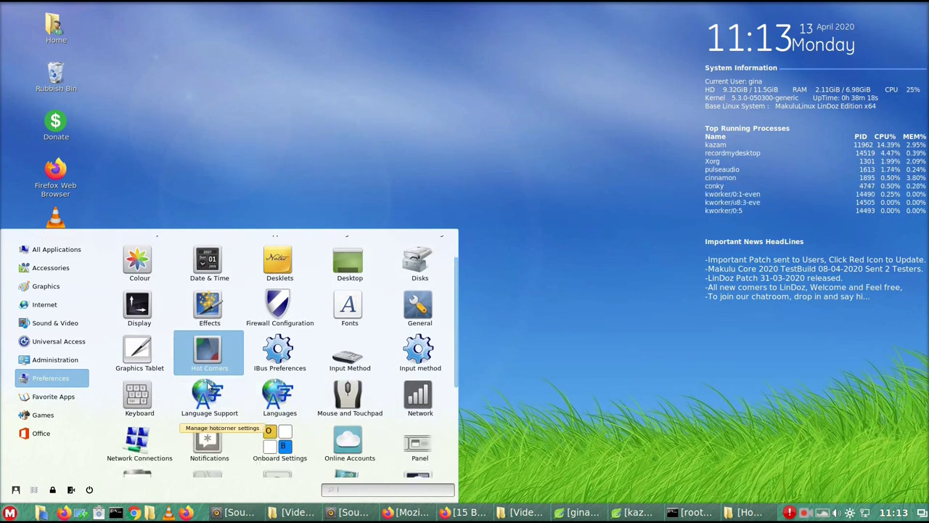
pyautogui.scroll(1, 209, 387)
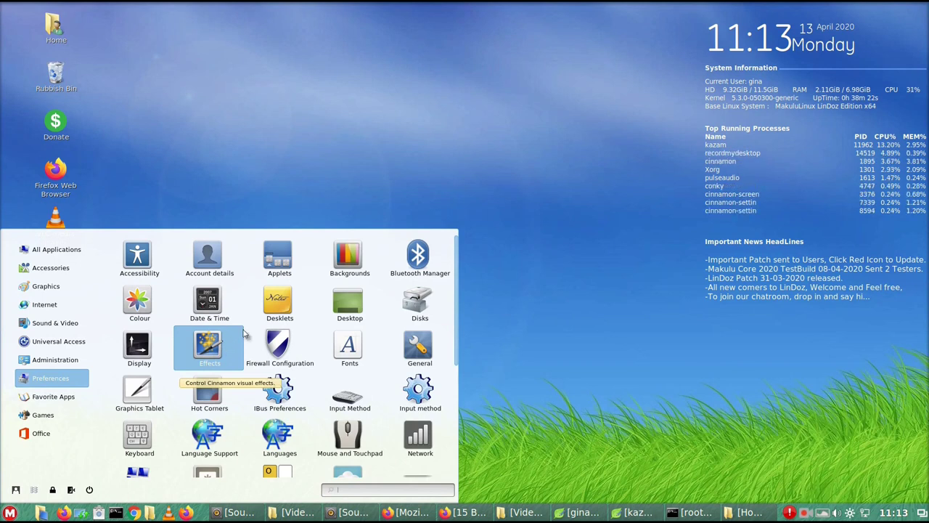
pyautogui.click(341, 257)
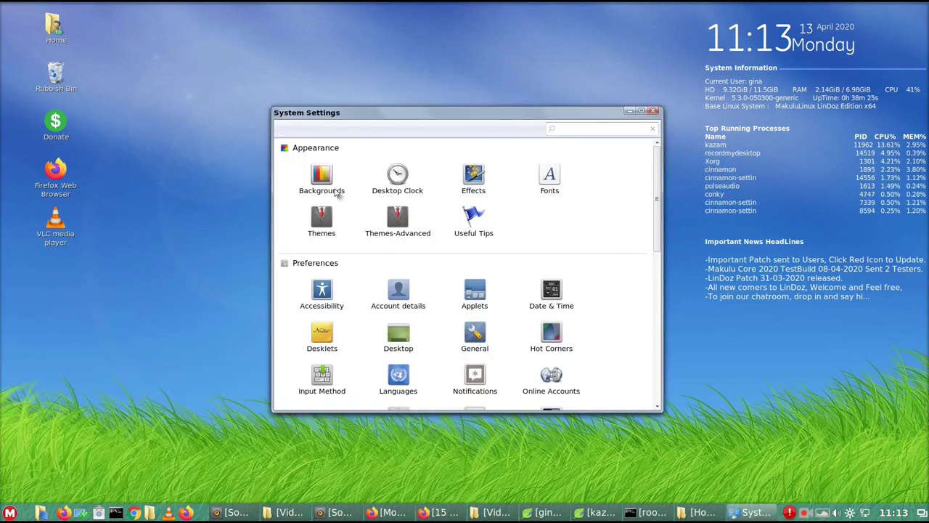
# Set the lone tree on a grassy hill as the wallpaper from the Backgrounds picker.
pyautogui.click(328, 182)
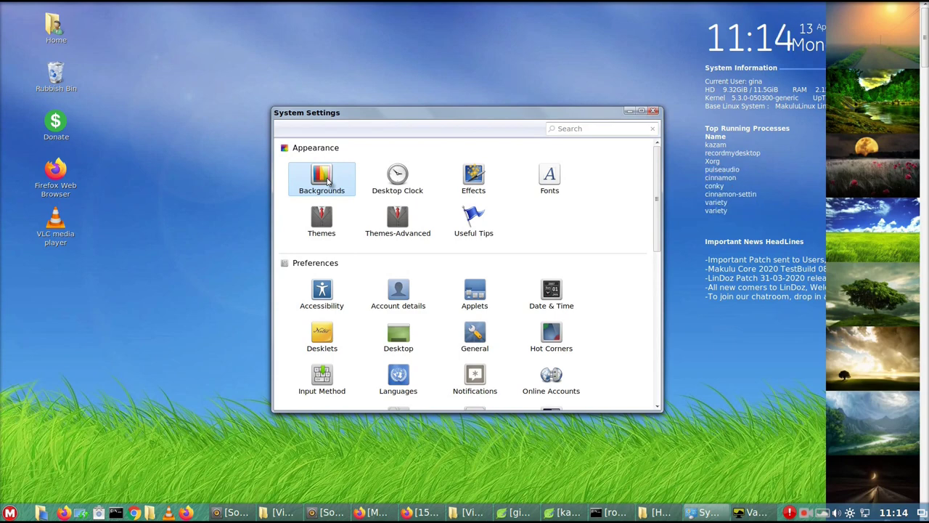
pyautogui.click(853, 272)
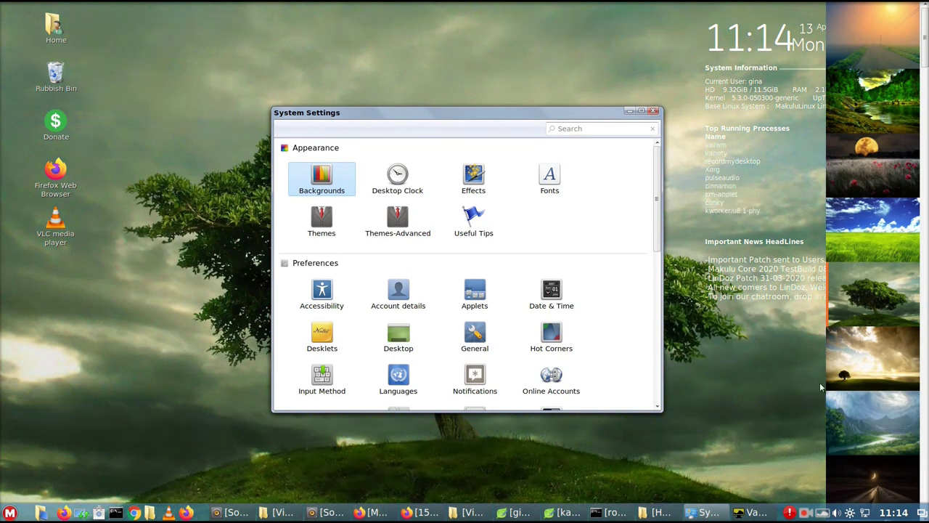
pyautogui.scroll(-2, 884, 493)
pyautogui.scroll(-3, 884, 494)
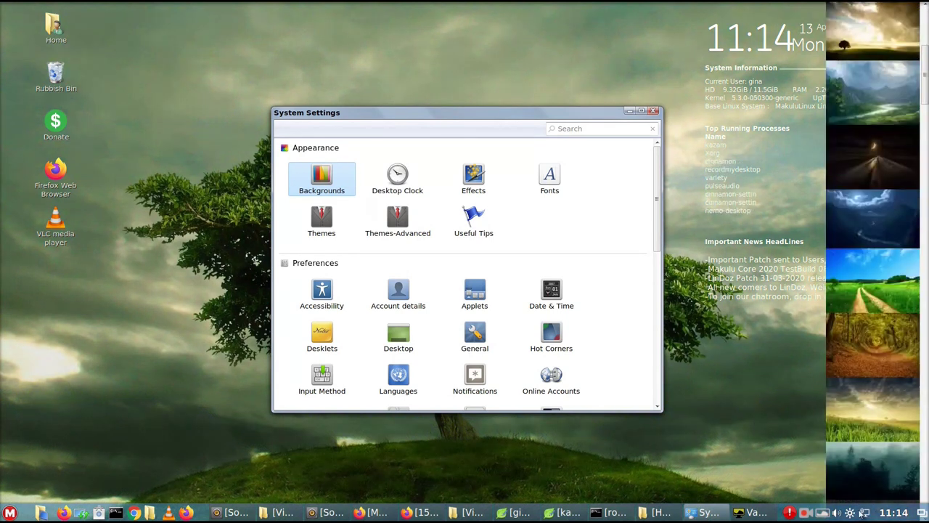
# Hide and then re-show Variety's wallpaper thumbnail strip from its tray menu.
pyautogui.click(822, 512)
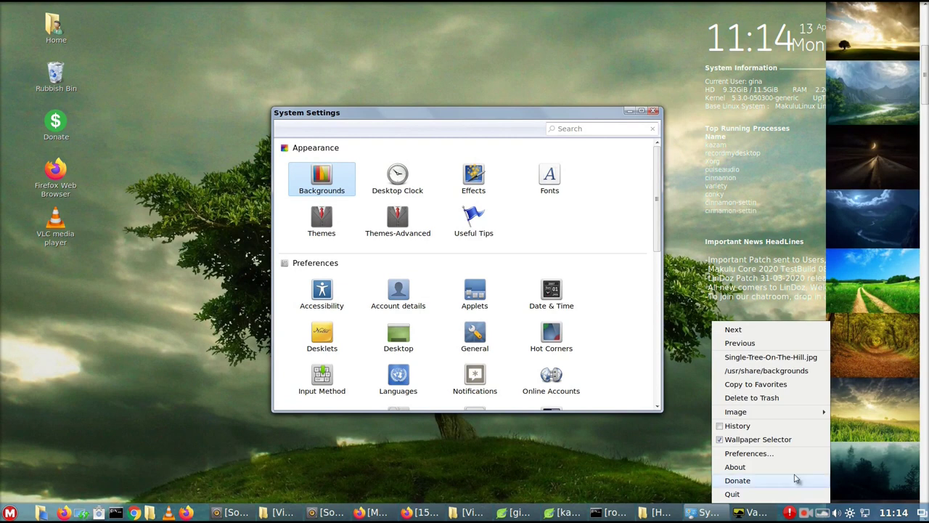
pyautogui.click(792, 441)
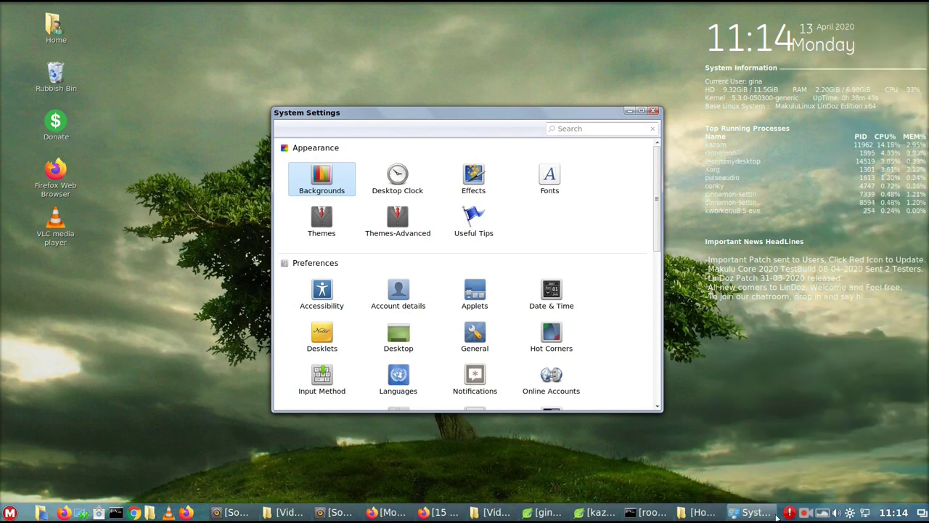
pyautogui.click(821, 513)
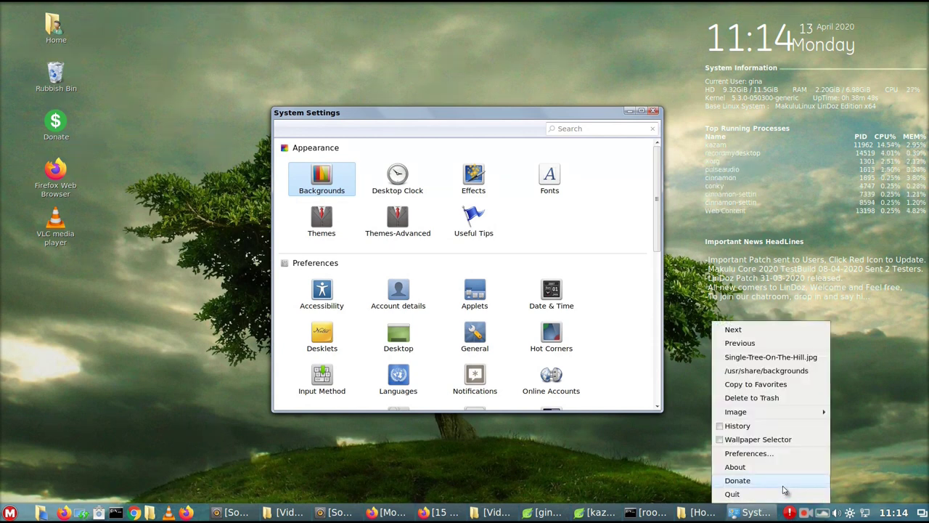
pyautogui.click(723, 441)
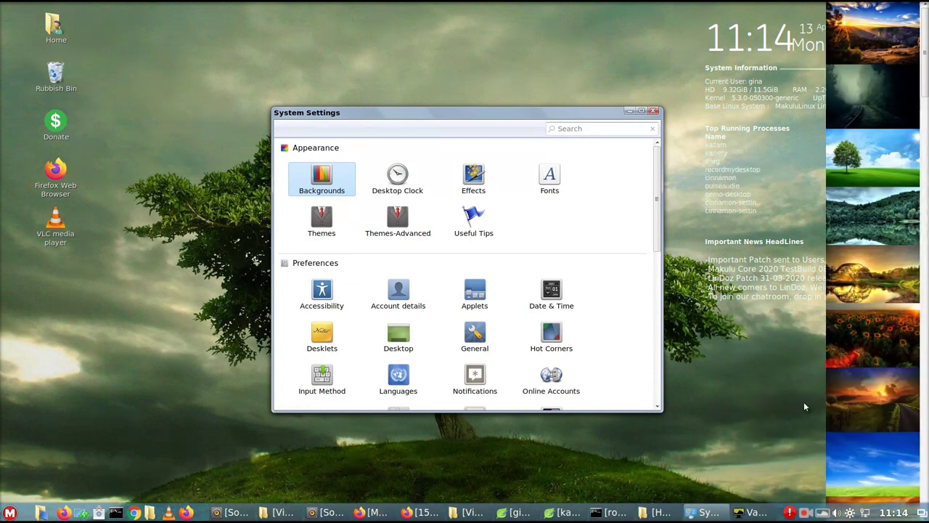
# Check the Sunset-Heaven thumbnail's options without changes, then open Variety Preferences.
pyautogui.rightClick(836, 399)
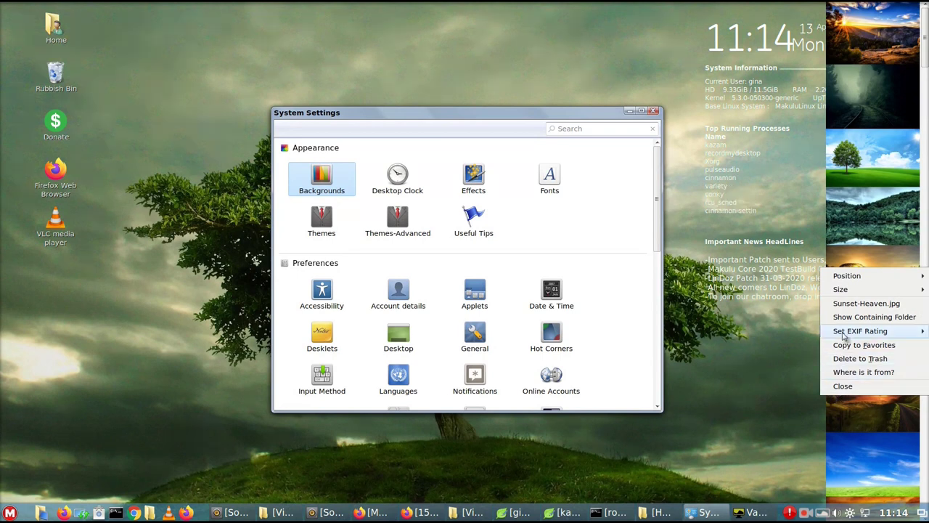
pyautogui.moveTo(840, 277)
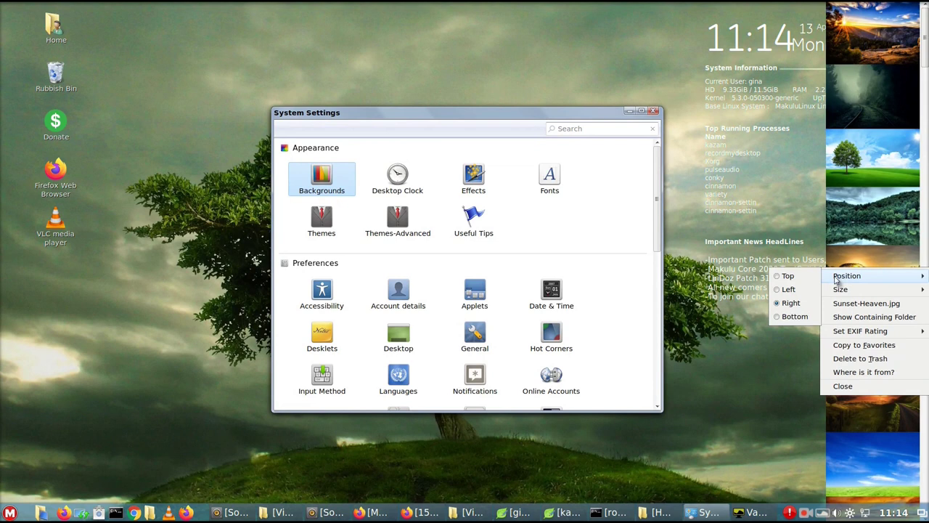
pyautogui.click(784, 409)
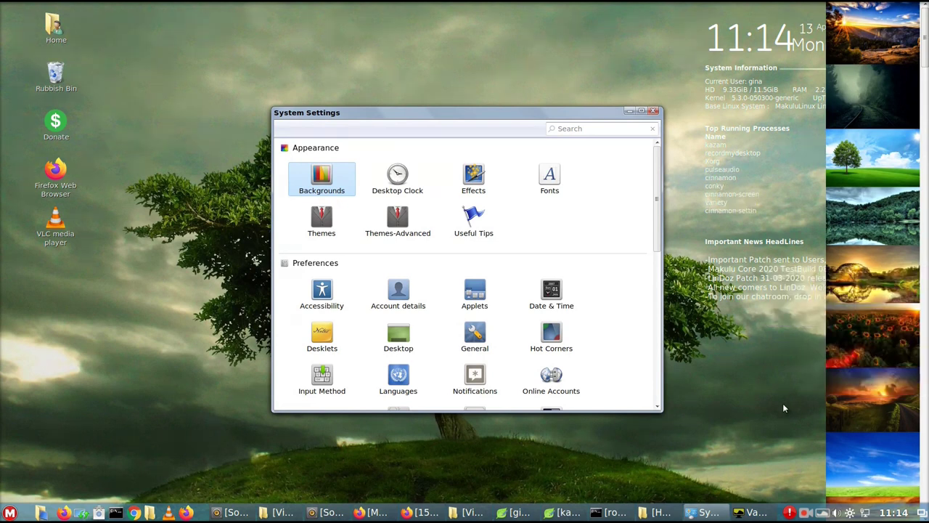
pyautogui.click(820, 513)
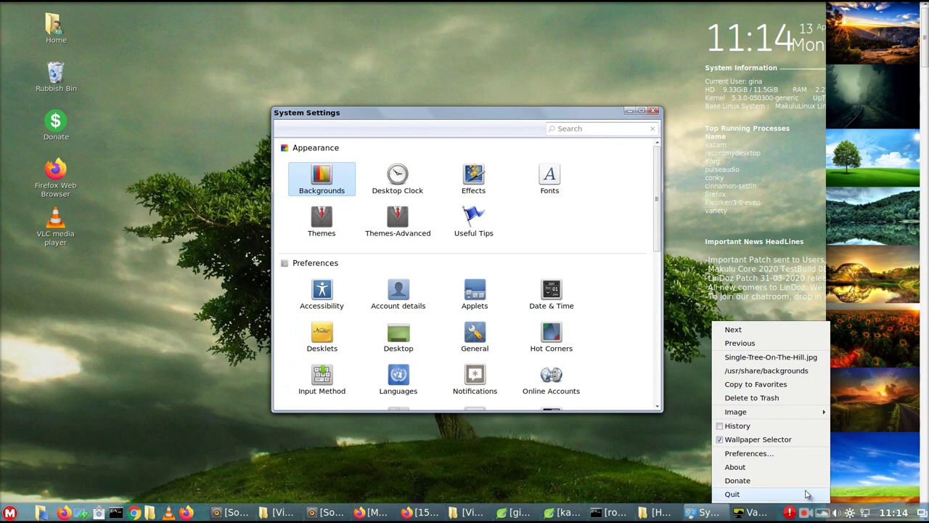
pyautogui.click(780, 453)
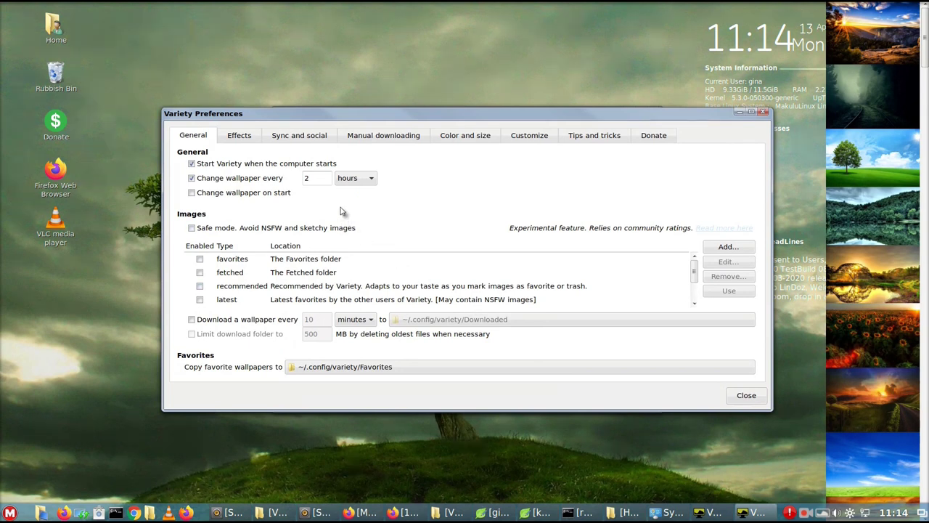
# Set Variety's Change wallpaper every interval to 1 minute on the General tab.
pyautogui.click(359, 185)
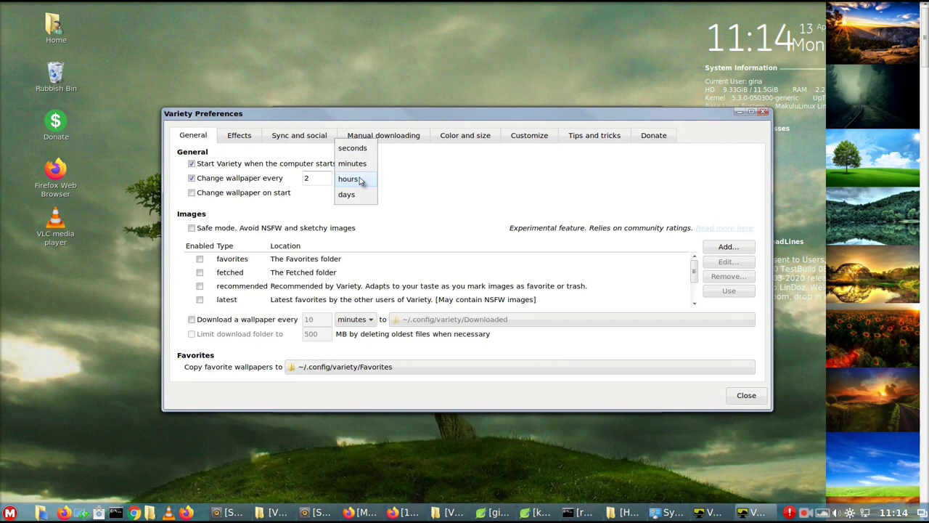
pyautogui.click(353, 163)
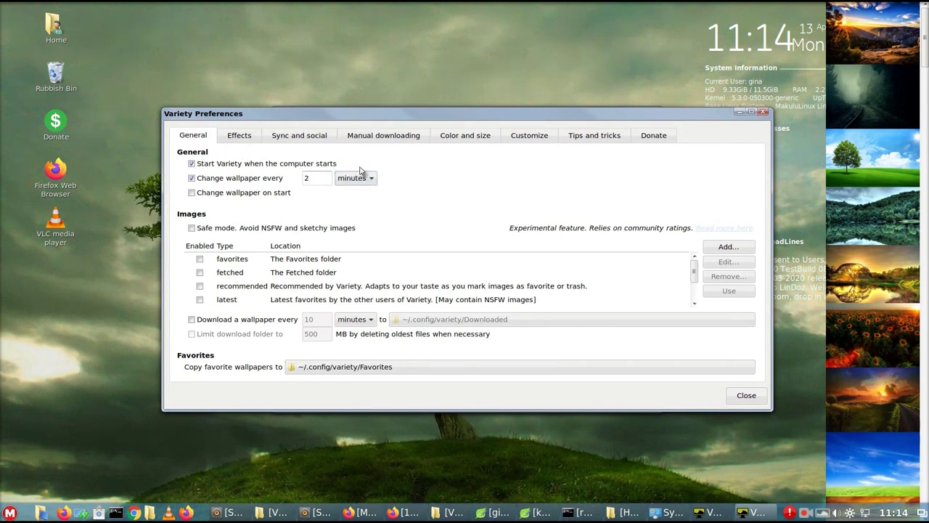
pyautogui.click(308, 177)
pyautogui.press('BackSpace')
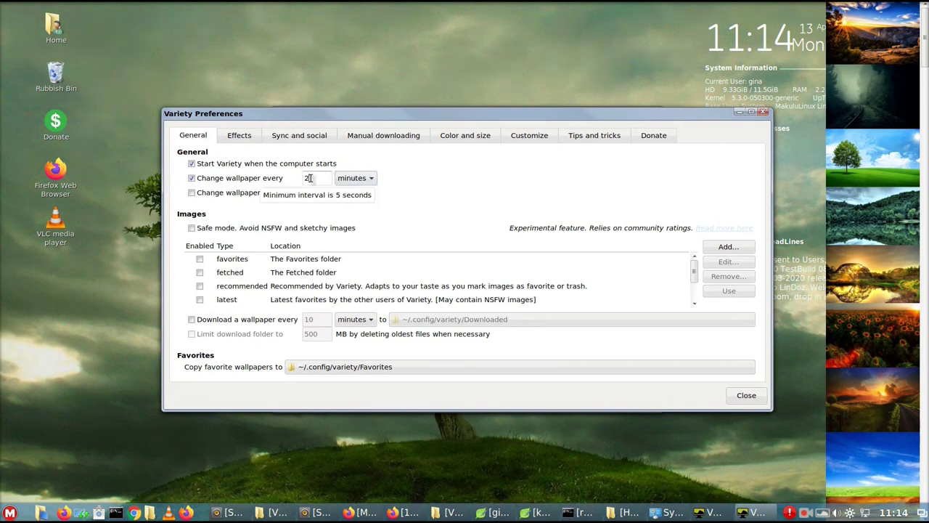
pyautogui.write('1')
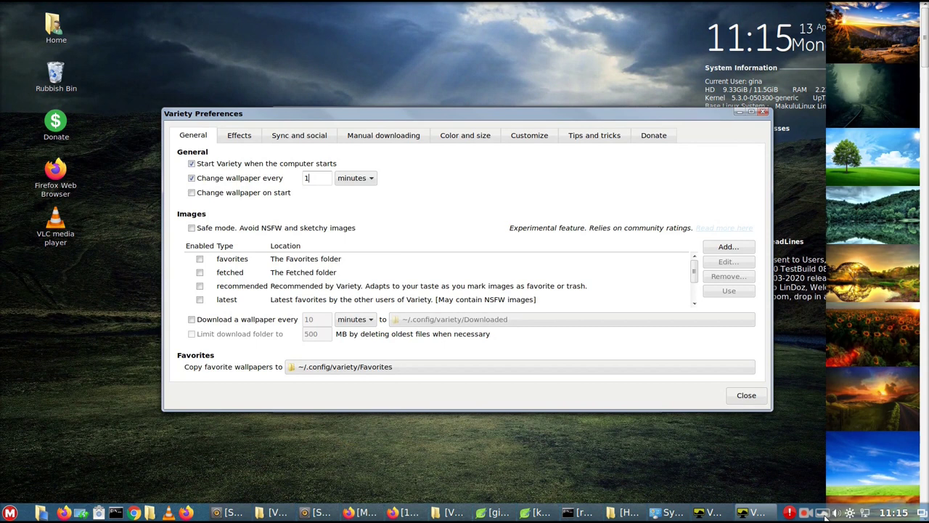
# Close Variety Preferences and minimize the System Settings window.
pyautogui.click(744, 393)
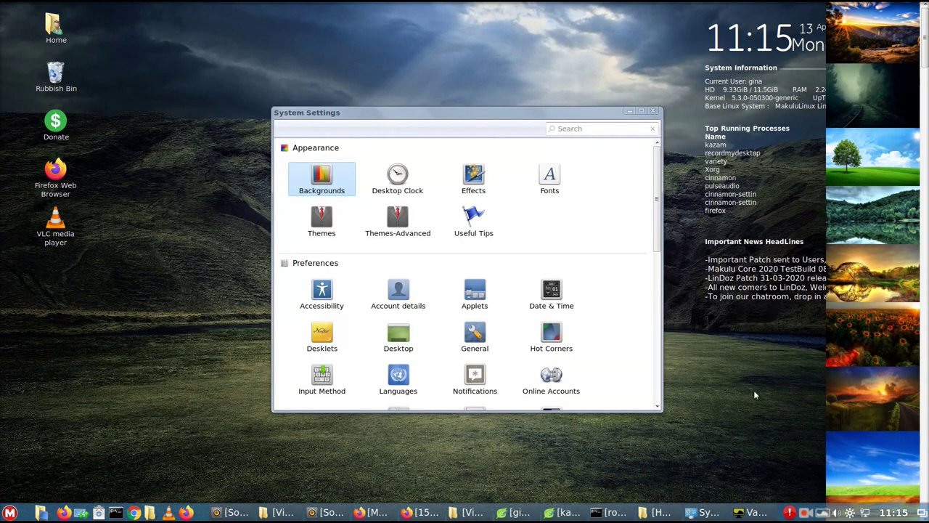
pyautogui.click(328, 187)
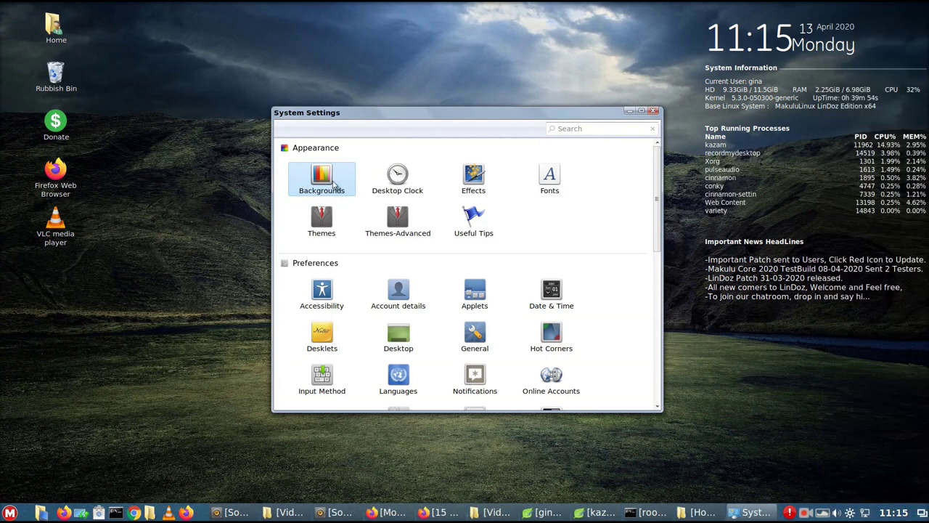
pyautogui.click(628, 111)
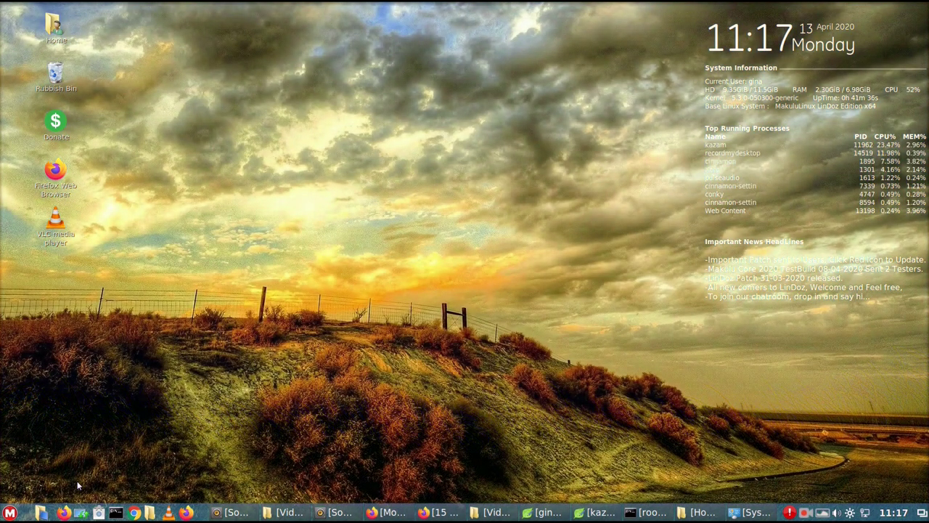
# Add a Software launcher to the panel from All Applications.
pyautogui.click(10, 513)
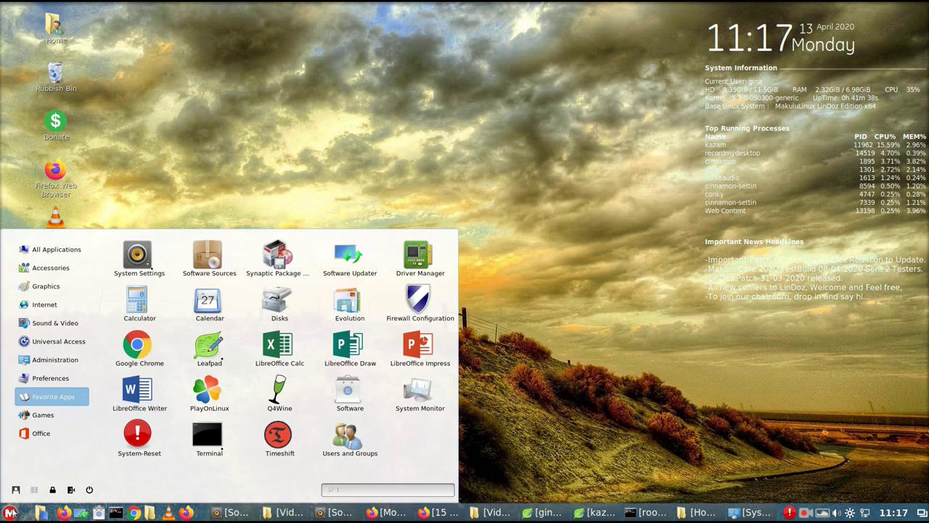
pyautogui.click(36, 378)
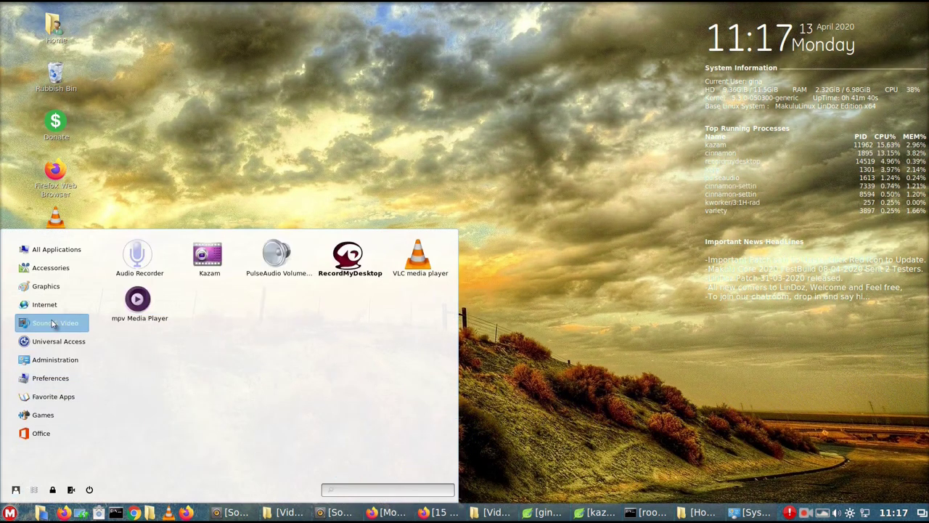
pyautogui.moveTo(73, 250)
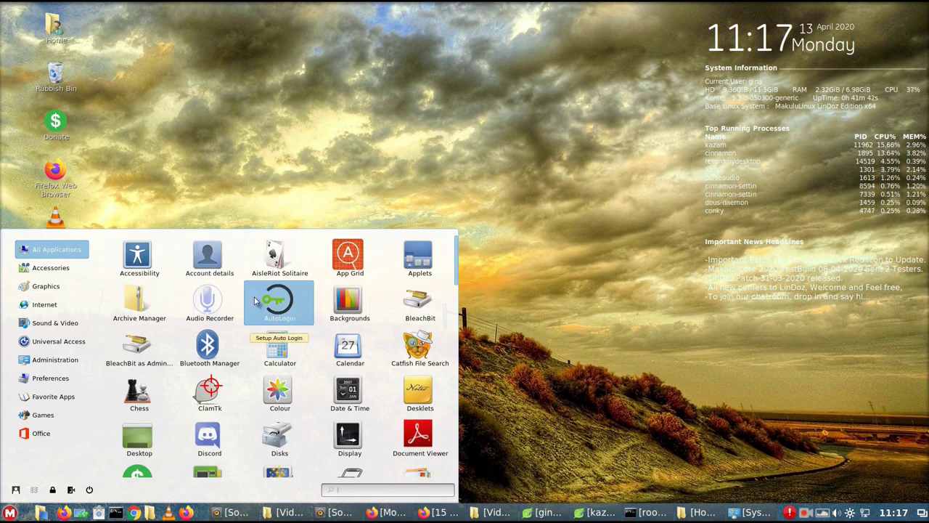
pyautogui.scroll(-3, 276, 341)
pyautogui.scroll(-10, 276, 389)
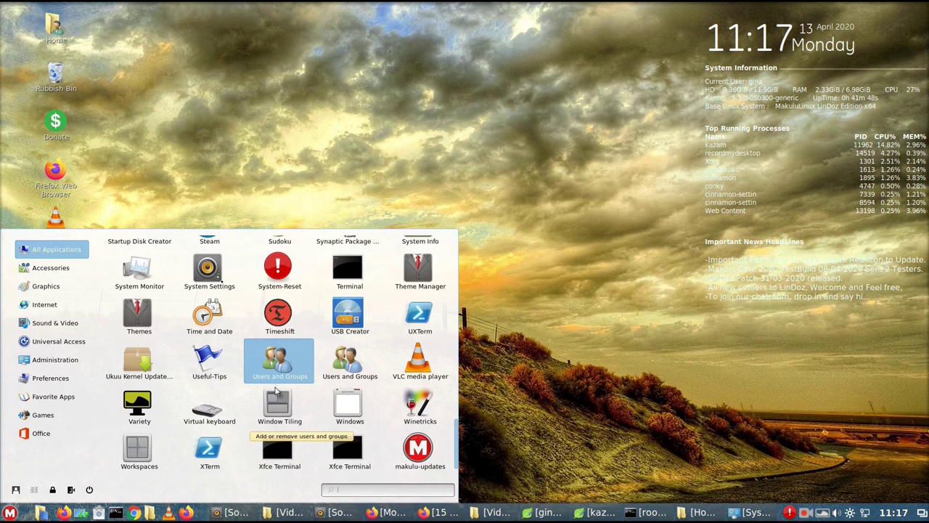
pyautogui.scroll(4, 276, 390)
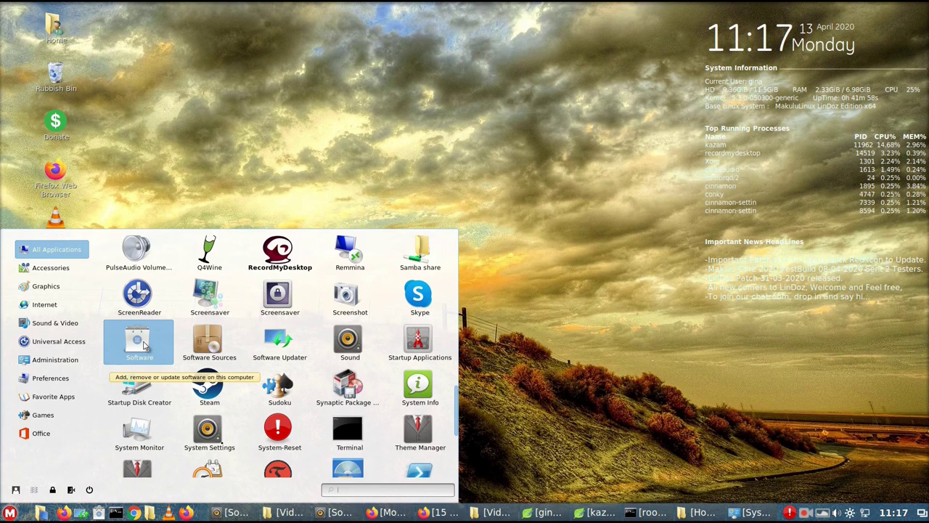
pyautogui.rightClick(144, 346)
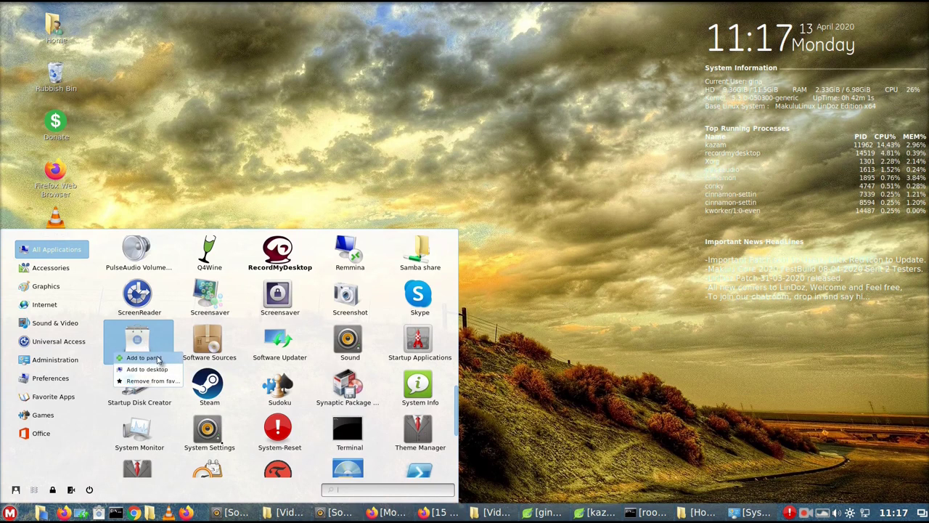
pyautogui.click(158, 359)
# Add a Software launcher to the desktop too, then close the menu.
pyautogui.rightClick(151, 343)
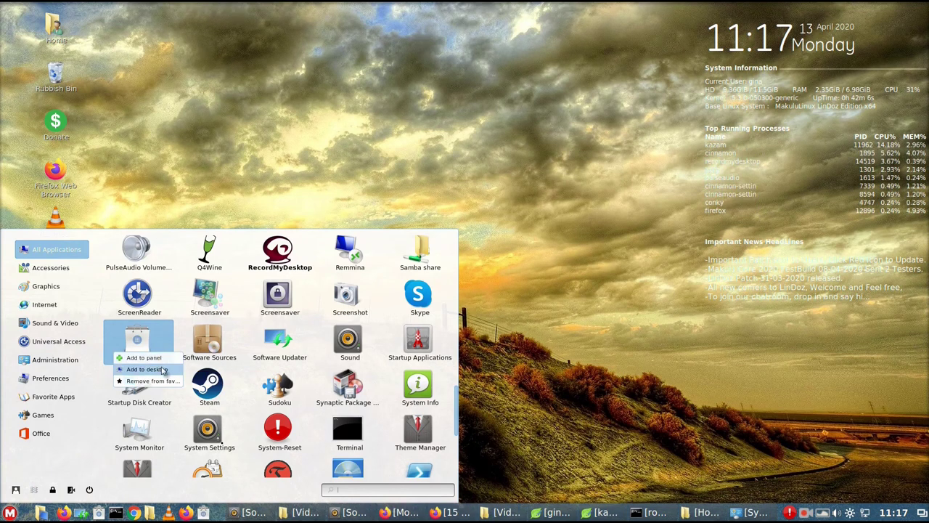
pyautogui.click(152, 369)
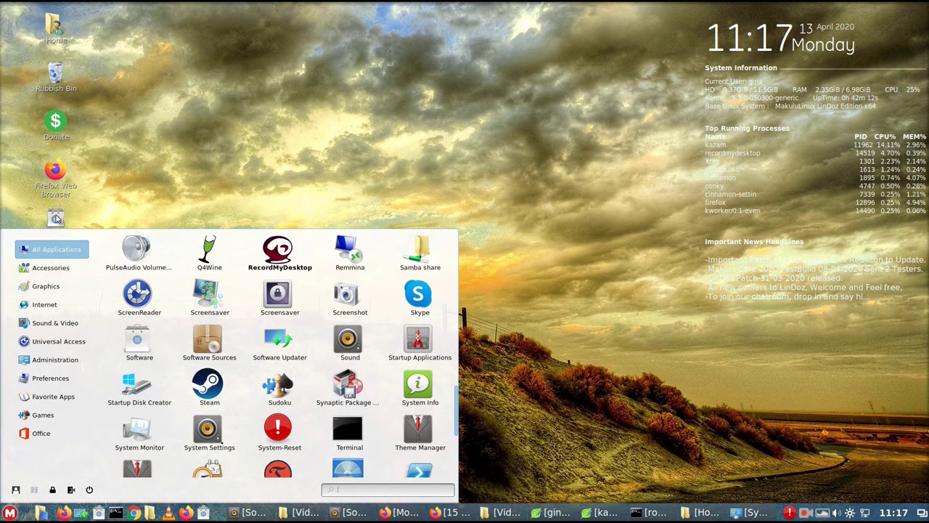
pyautogui.click(56, 218)
# Open Kdenlive's details page from Audio & Video apps sorted by Name.
pyautogui.click(56, 218)
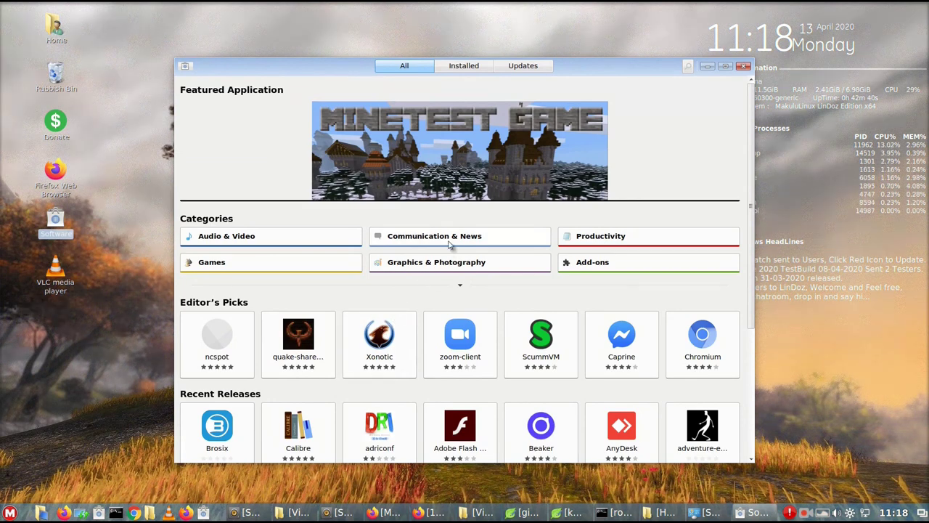
pyautogui.click(296, 240)
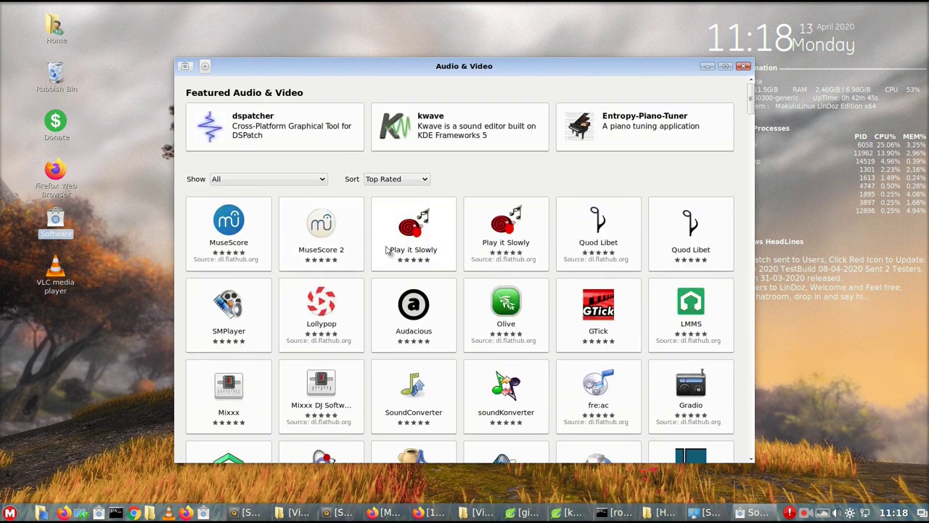
pyautogui.click(409, 185)
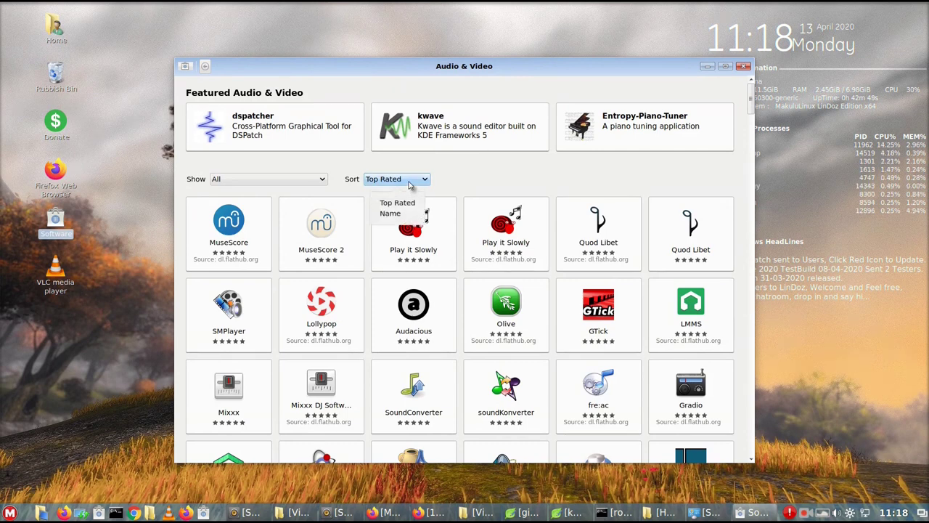
pyautogui.click(392, 212)
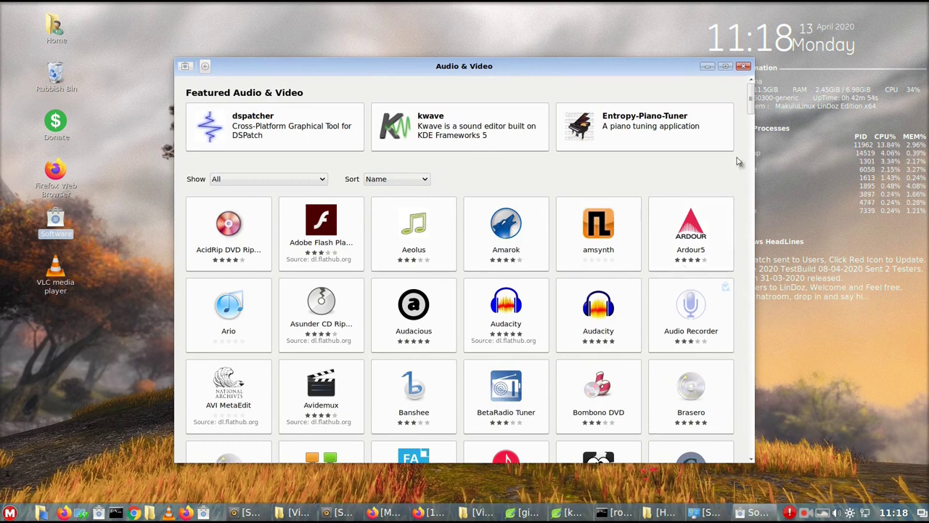
pyautogui.moveTo(753, 107); pyautogui.dragTo(770, 250)
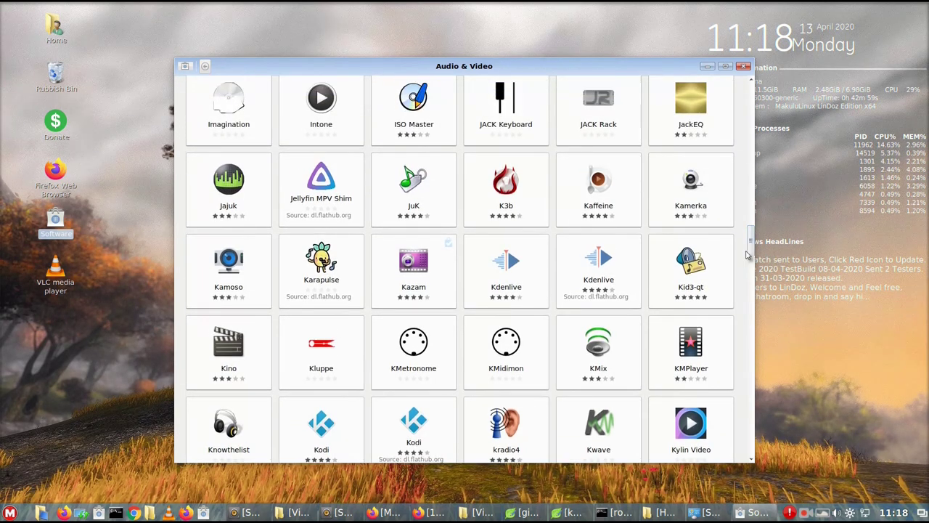
pyautogui.click(514, 279)
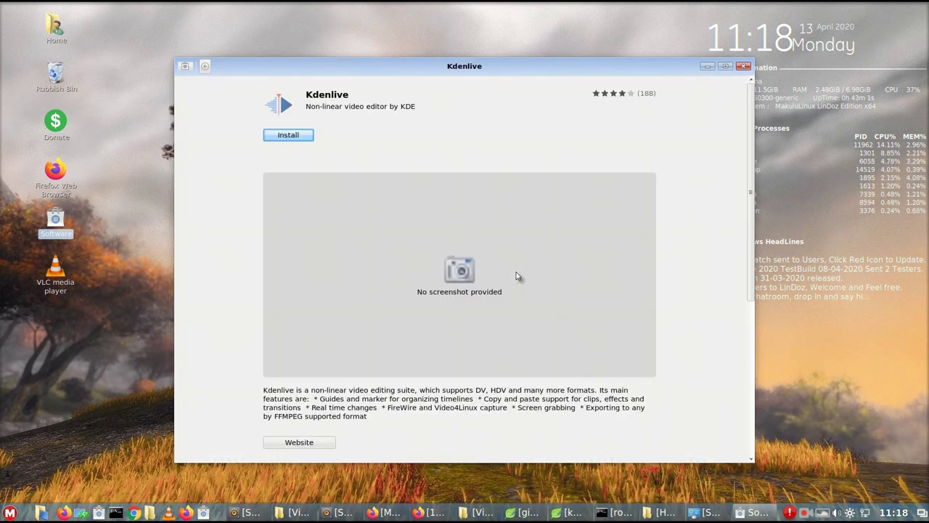
# Install Kdenlive, authenticating with the account password.
pyautogui.click(298, 135)
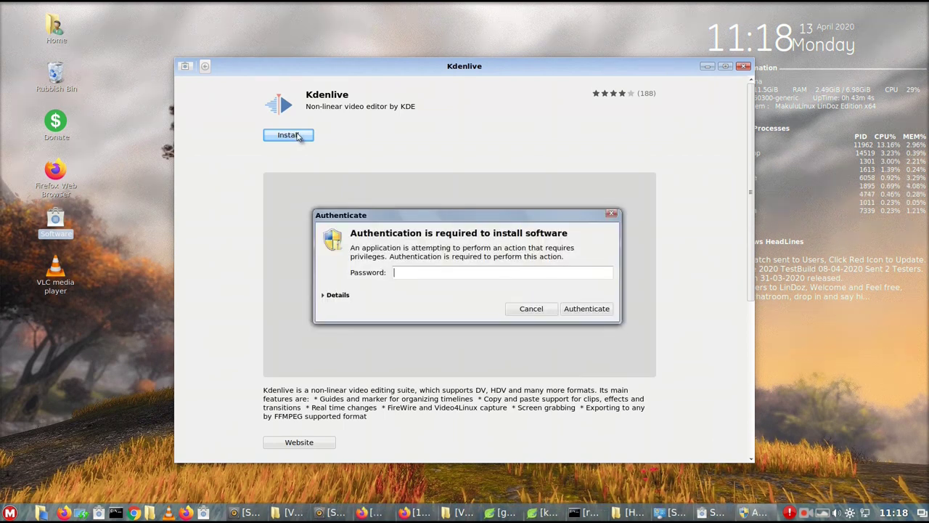
pyautogui.click(467, 272)
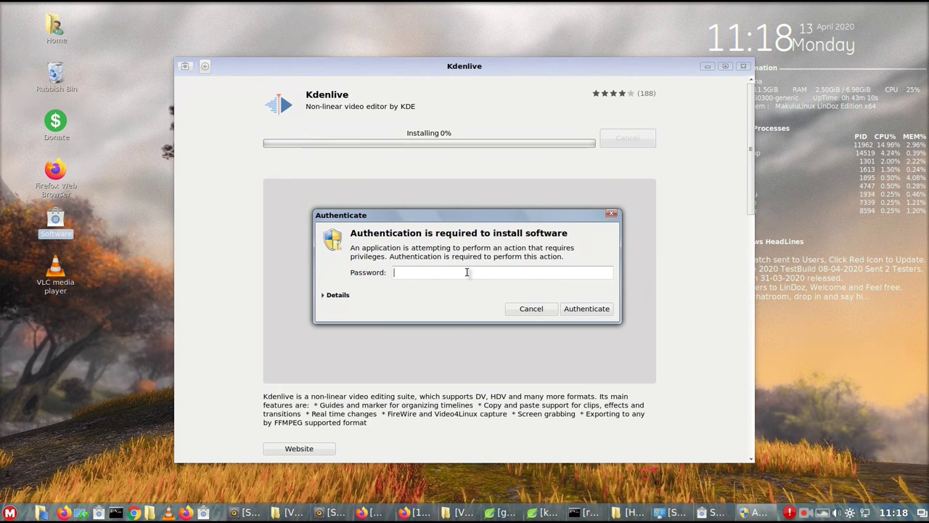
pyautogui.write('••••••••••')
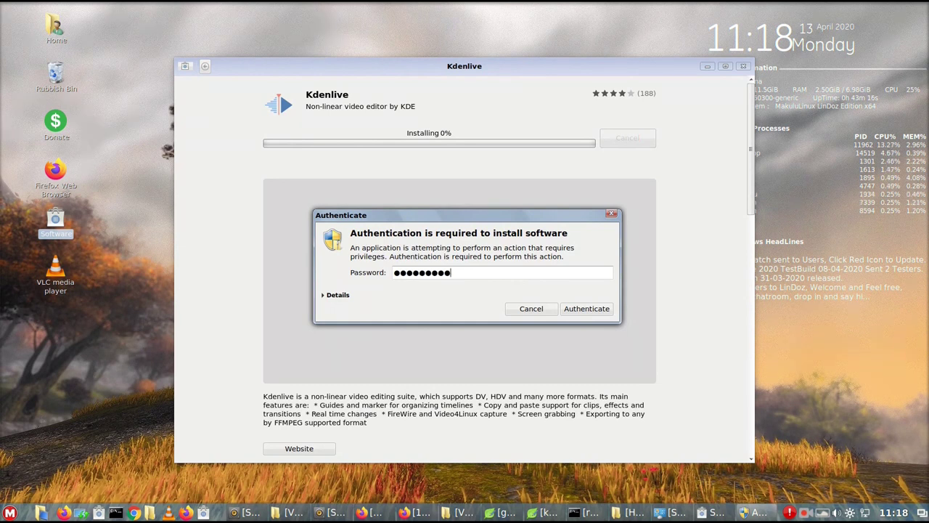
pyautogui.press('Return')
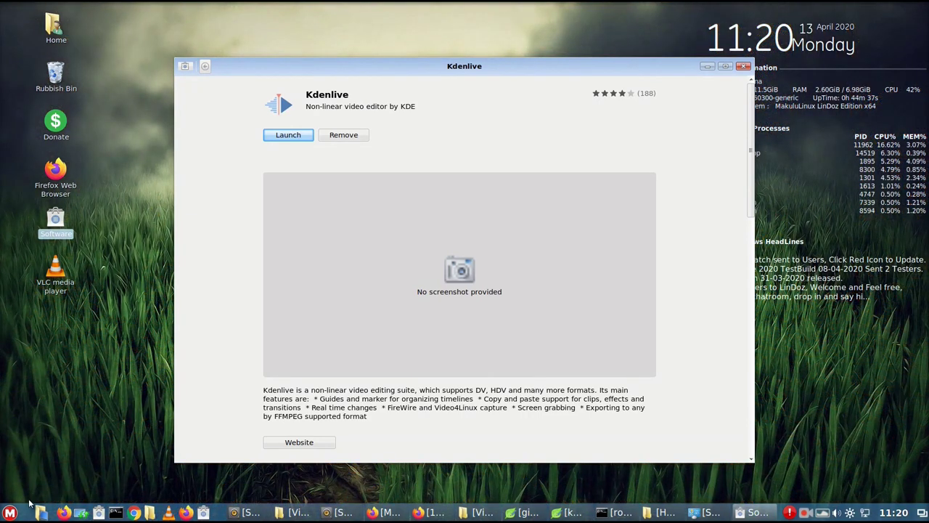
# Add a Kdenlive shortcut to the desktop from the Sound & Video menu.
pyautogui.click(9, 513)
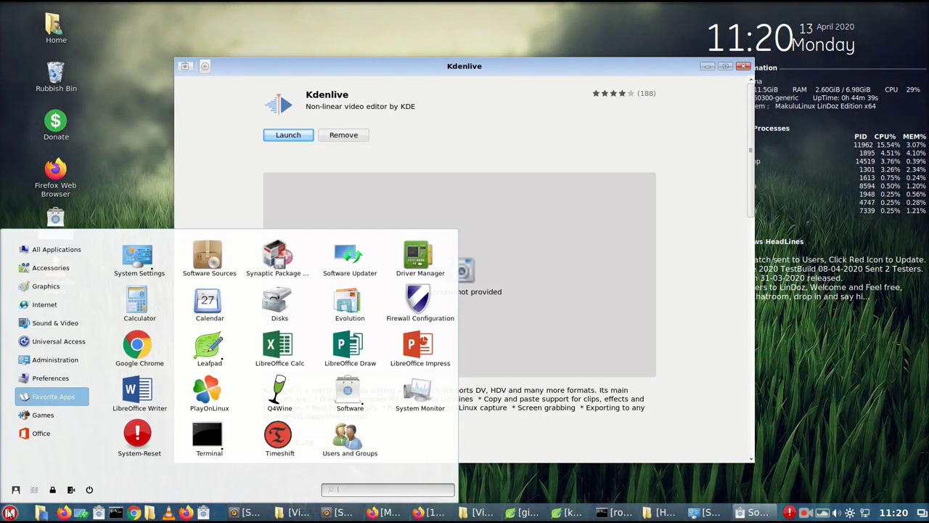
pyautogui.moveTo(61, 328)
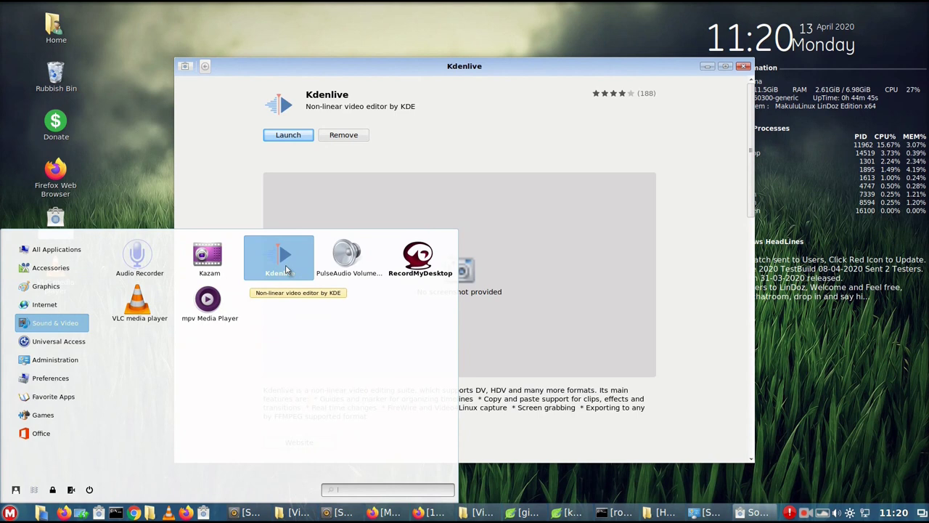
pyautogui.rightClick(286, 269)
pyautogui.click(287, 285)
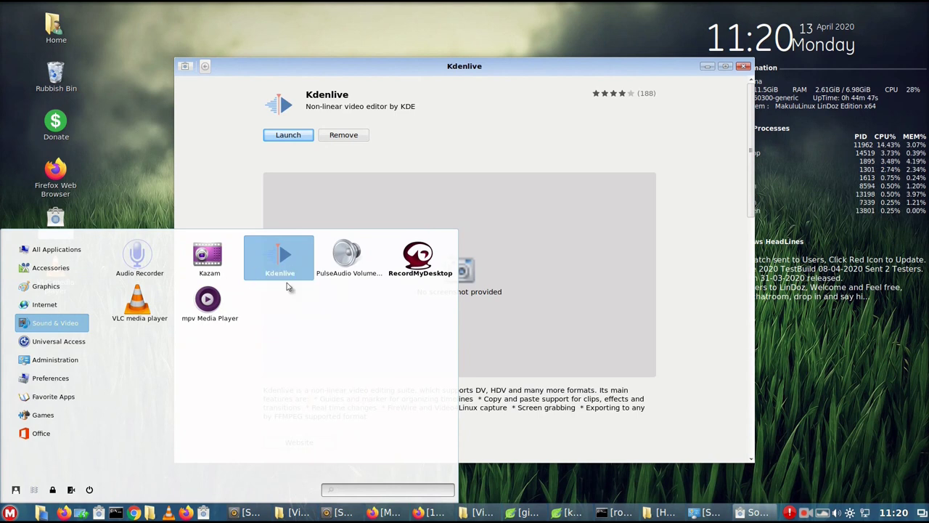
# Add a Kdenlive launcher to the panel and start Kdenlive.
pyautogui.rightClick(279, 271)
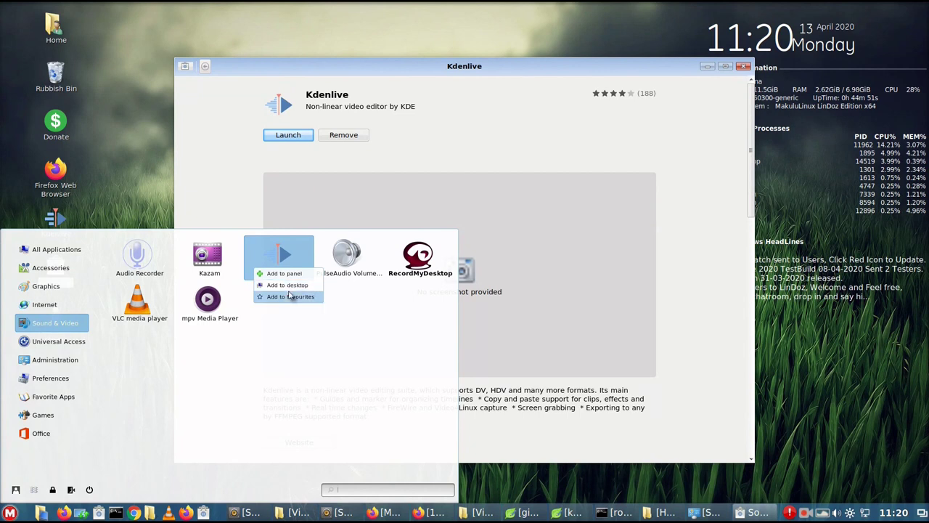
pyautogui.click(292, 276)
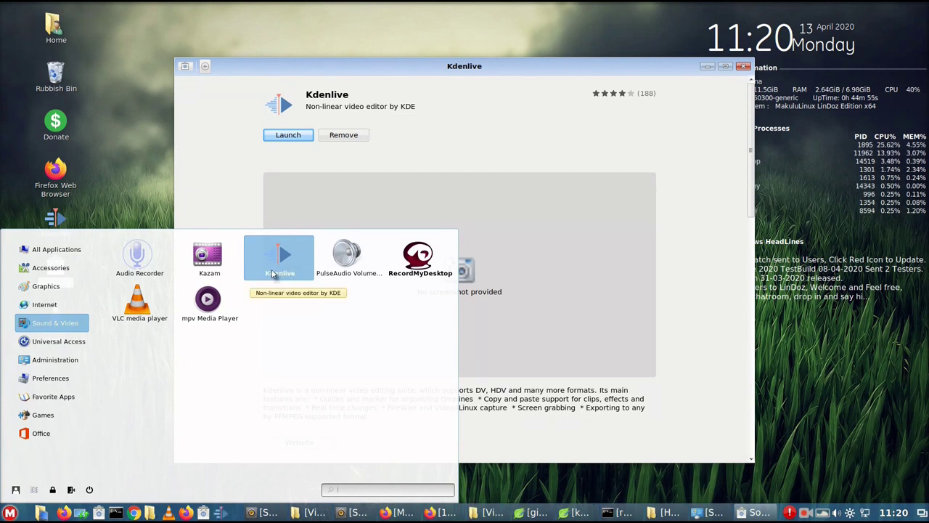
pyautogui.press('Escape')
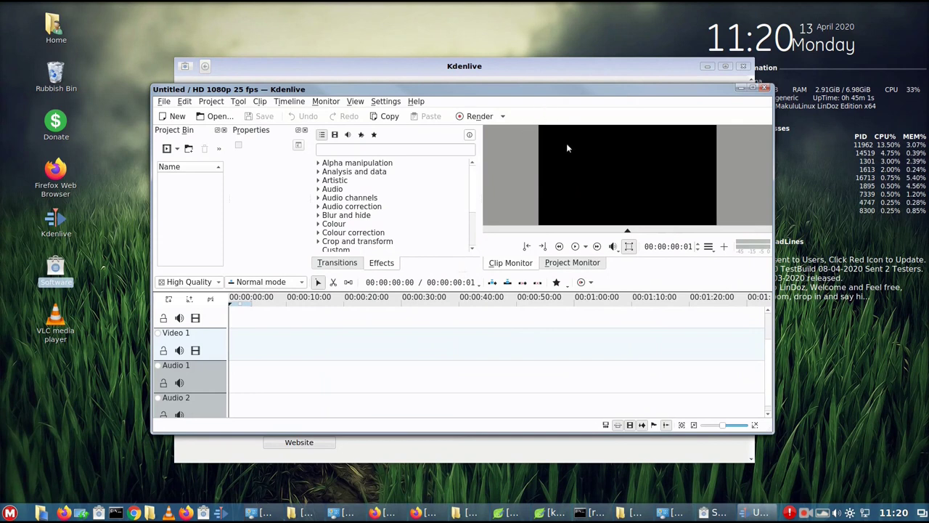
# Minimize Software Manager and open Kdenlive's Add Clip file browser.
pyautogui.click(705, 69)
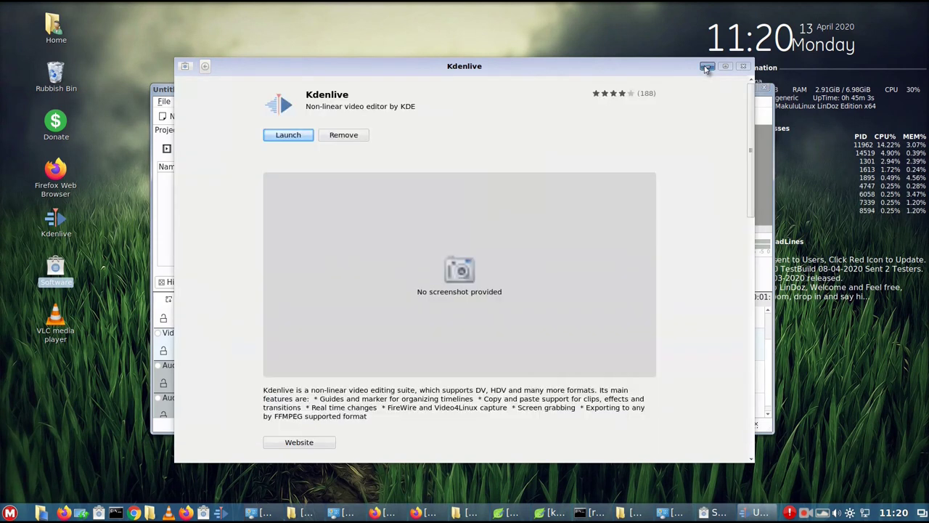
pyautogui.click(706, 69)
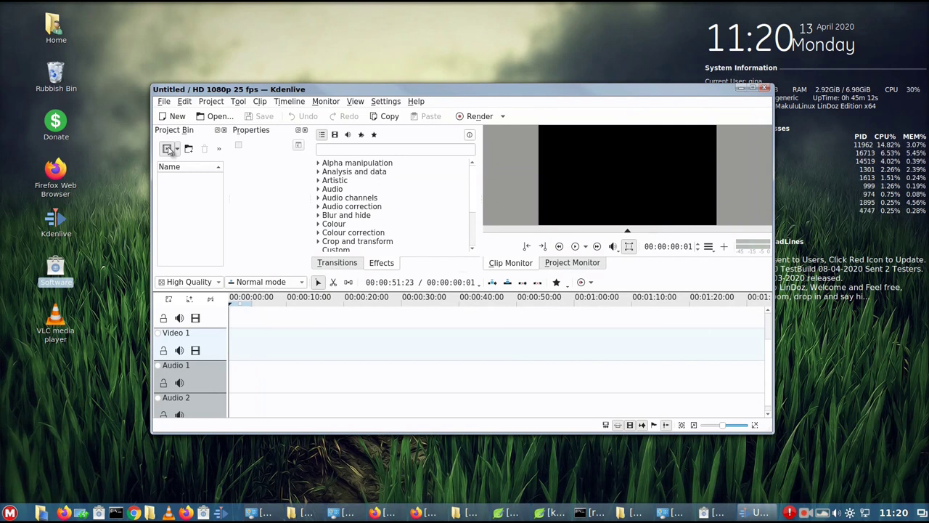
pyautogui.click(167, 148)
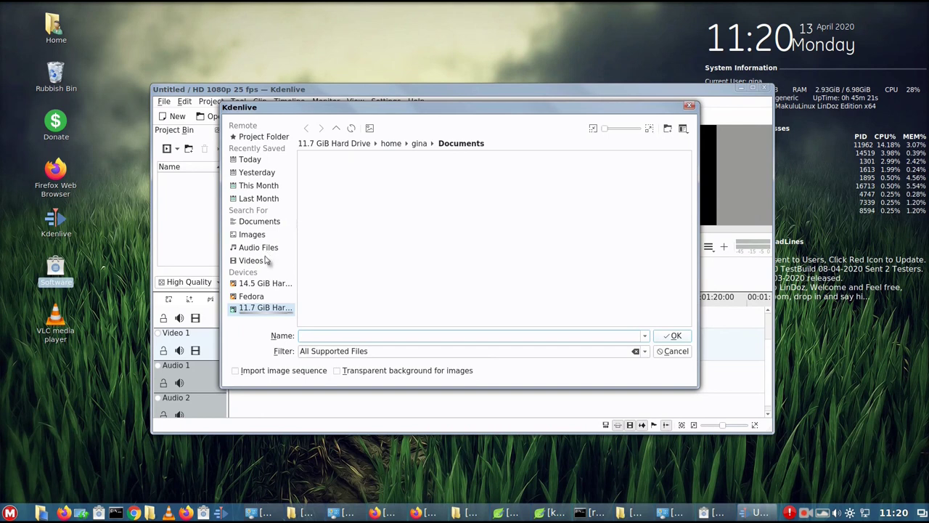
pyautogui.click(266, 260)
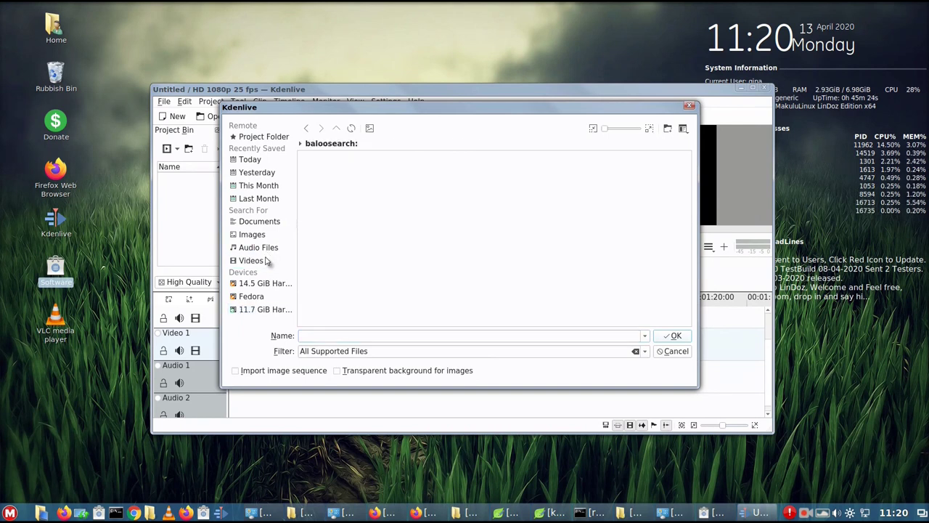
# Browse for video files, then close the file browser and quit Kdenlive.
pyautogui.click(267, 261)
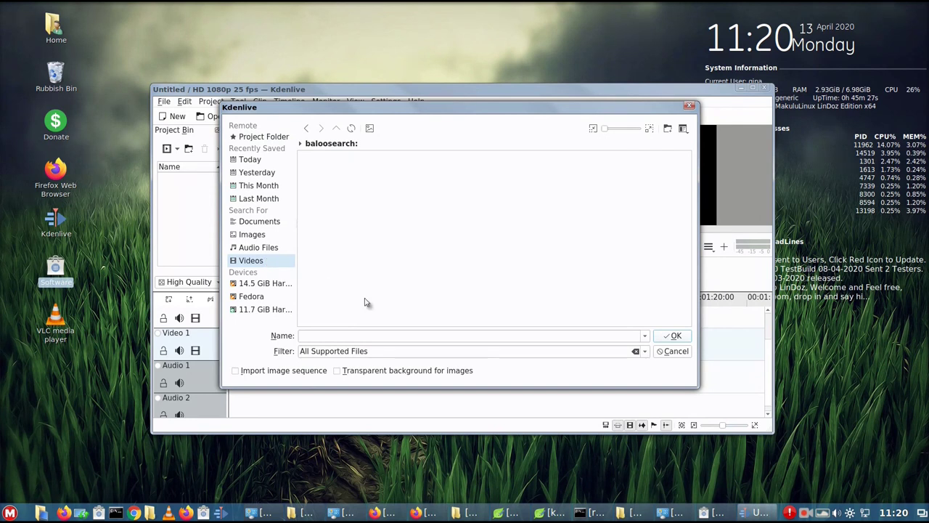
pyautogui.click(690, 107)
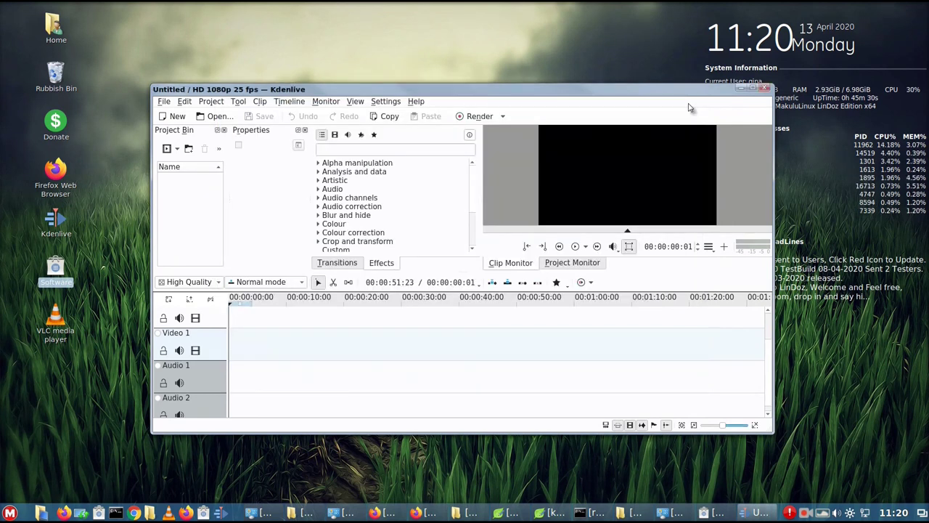
pyautogui.click(764, 89)
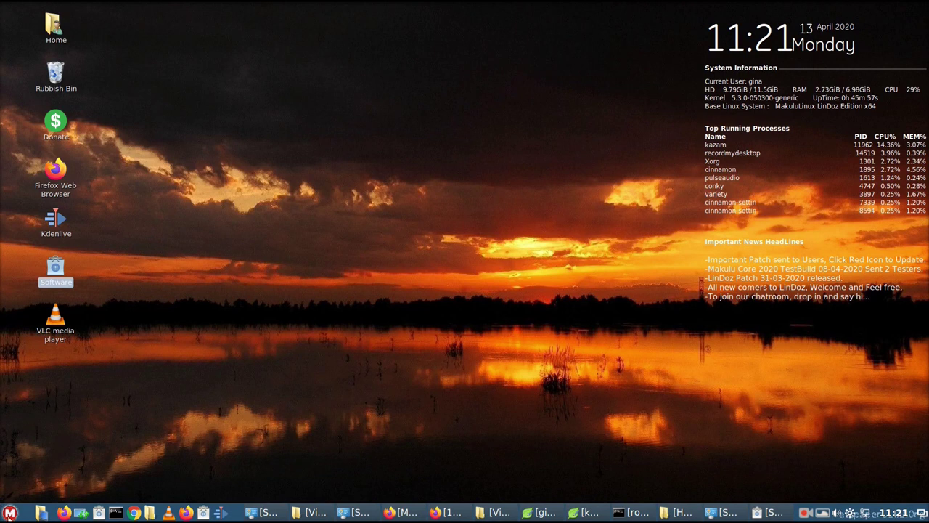
# Open and close the Cinnamon menu, then launch Software Manager from its desktop icon.
pyautogui.click(10, 514)
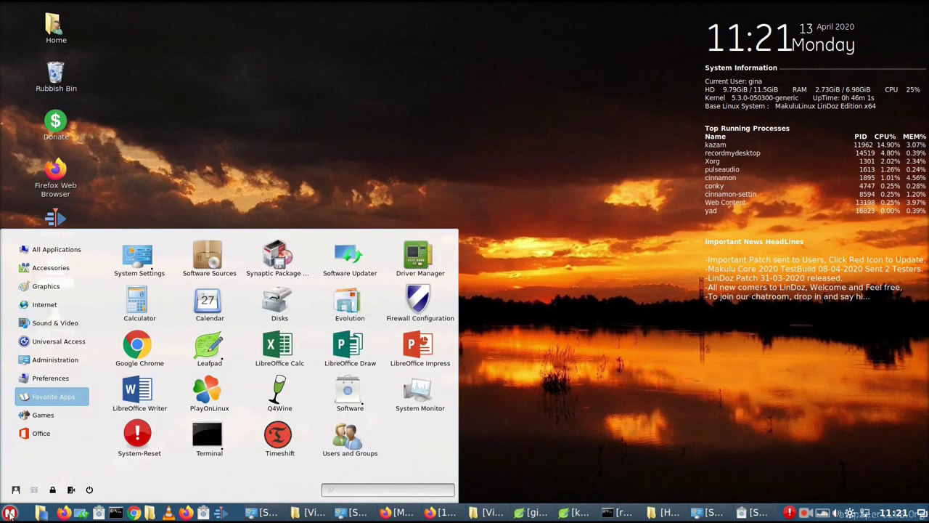
pyautogui.click(506, 482)
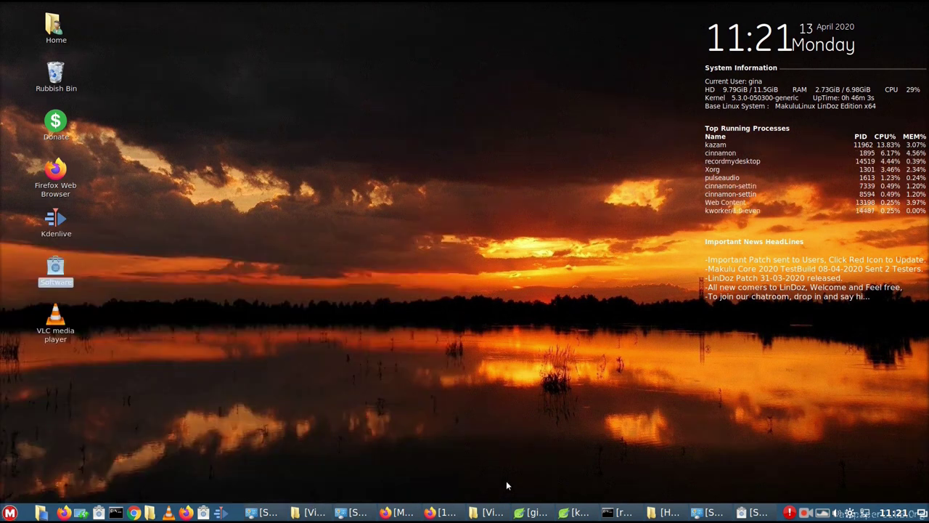
pyautogui.doubleClick(56, 268)
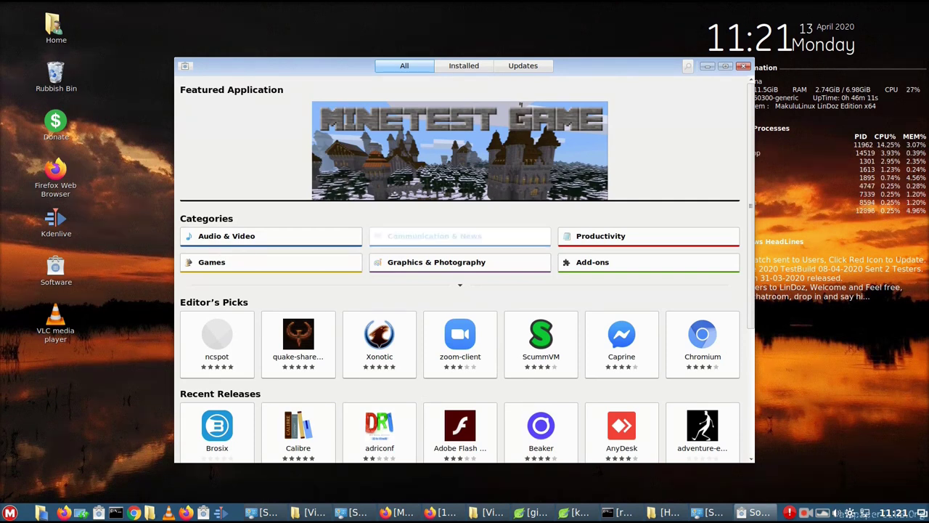
# Find FileZilla under Communication & News, try installing it, then close the unsupported page.
pyautogui.click(436, 236)
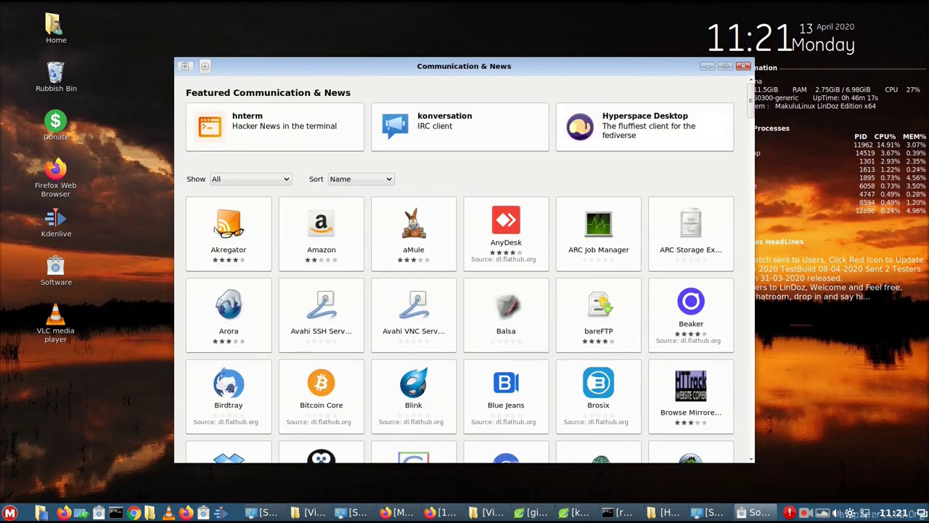
pyautogui.scroll(-4, 464, 268)
pyautogui.moveTo(752, 115); pyautogui.dragTo(757, 176)
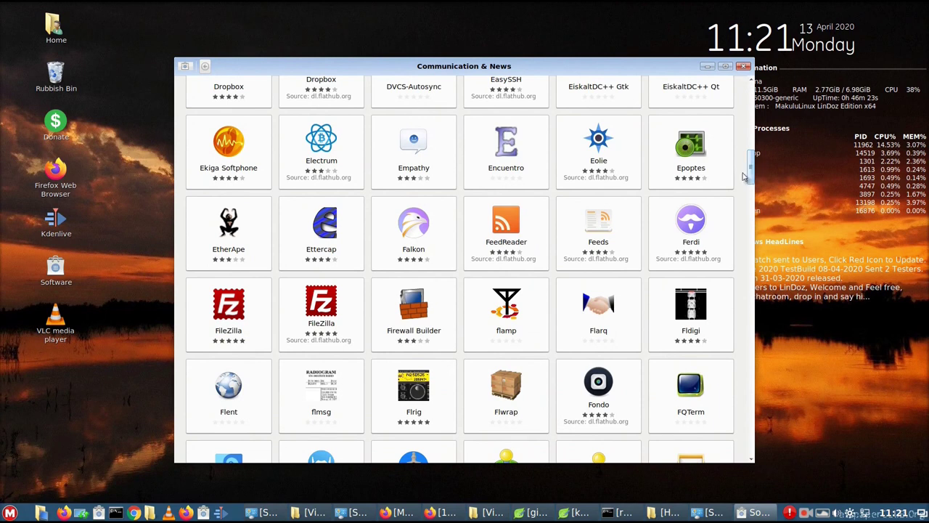
pyautogui.click(220, 308)
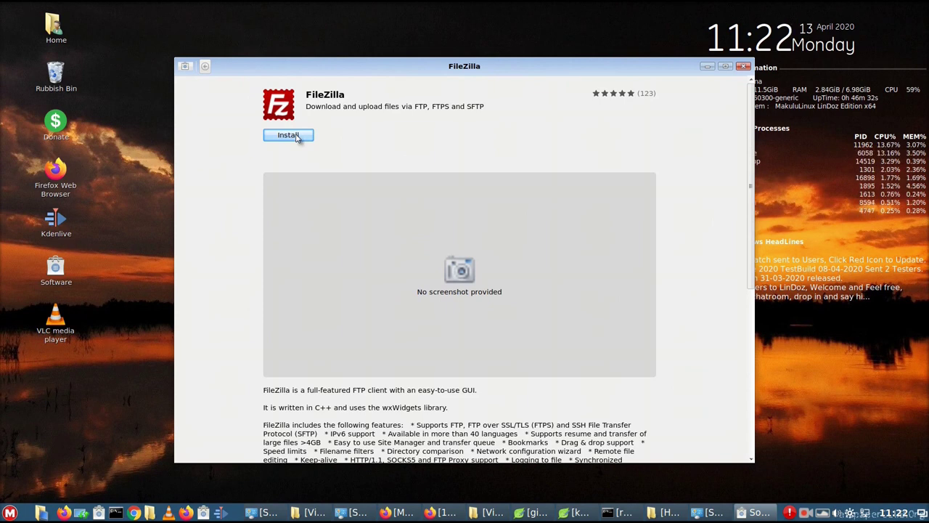
pyautogui.click(304, 136)
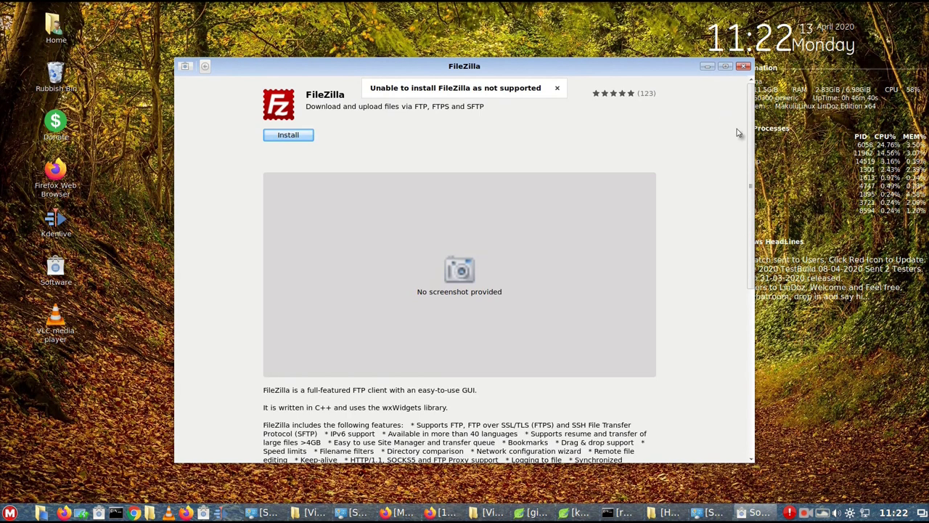
pyautogui.click(742, 67)
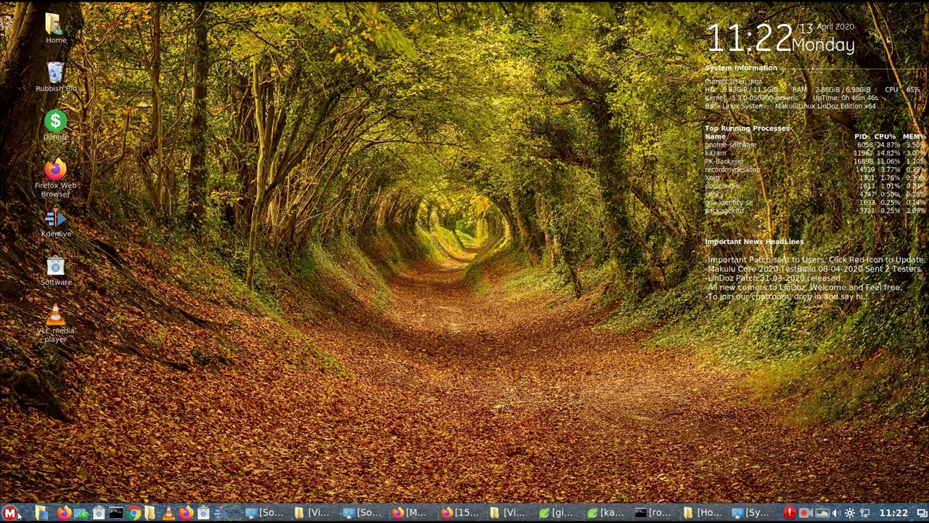
# Open a Terminal, become root with 'sudo su', and run 'apt install filezilla'.
pyautogui.click(18, 514)
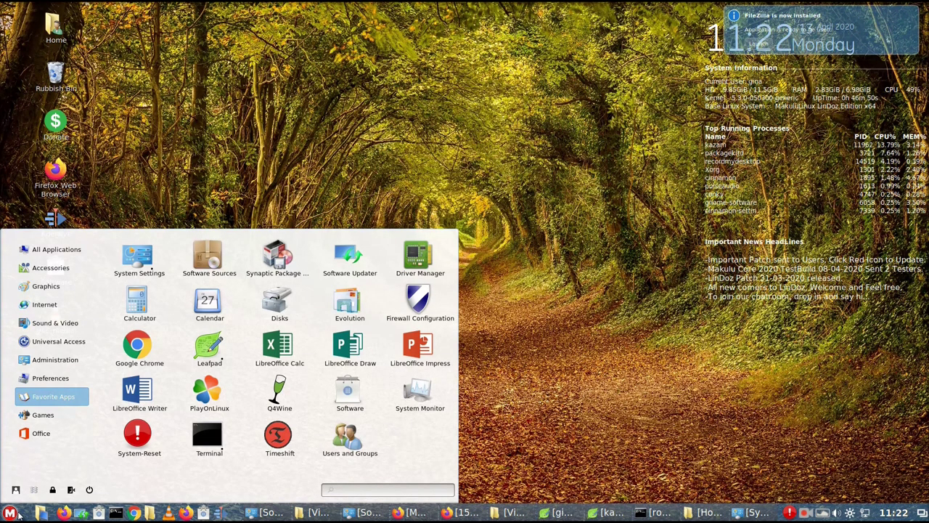
pyautogui.click(207, 439)
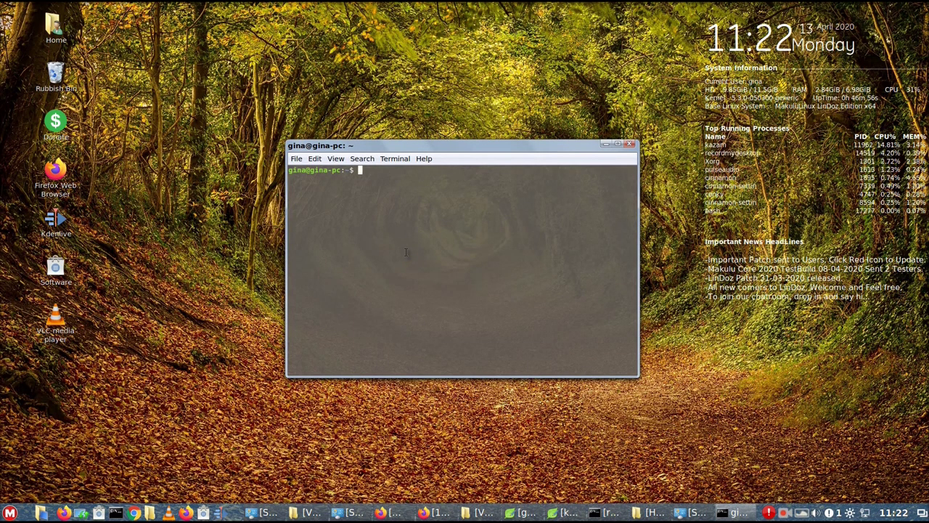
pyautogui.write('sud')
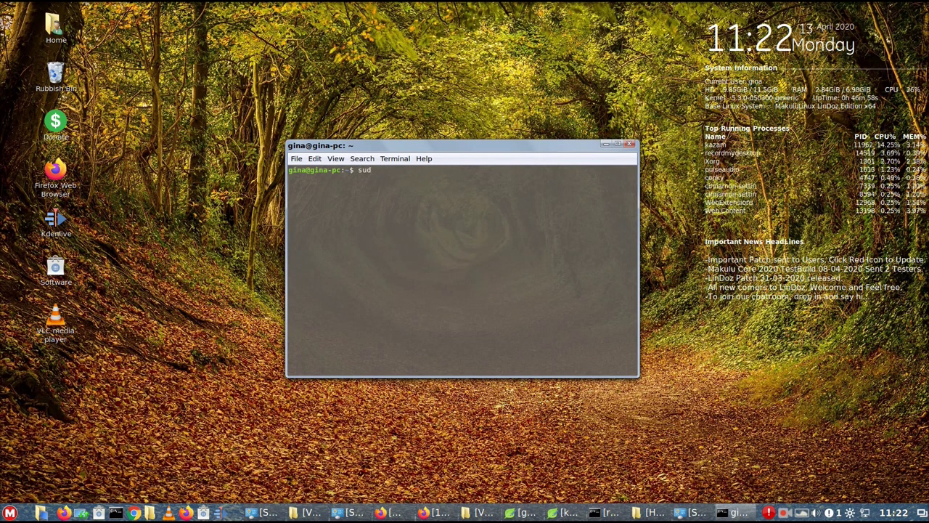
pyautogui.write('o su')
pyautogui.press('Return')
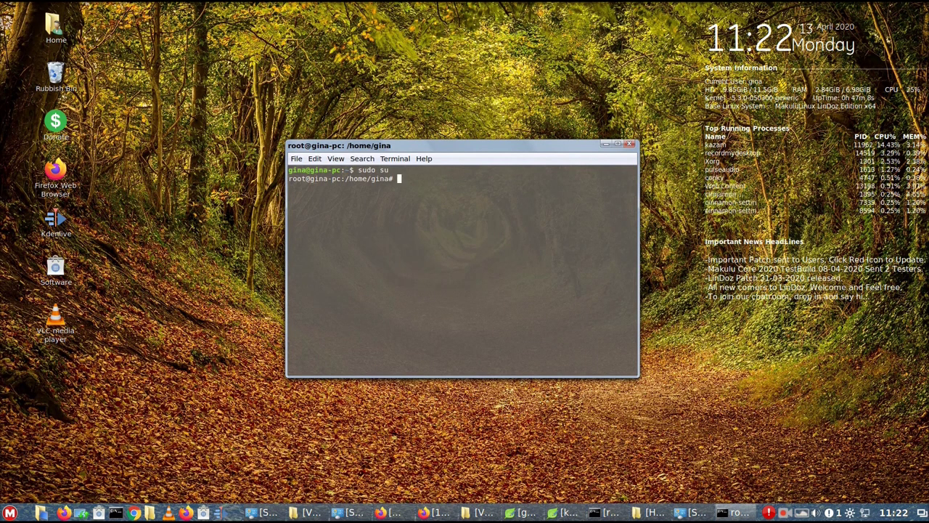
pyautogui.write('a')
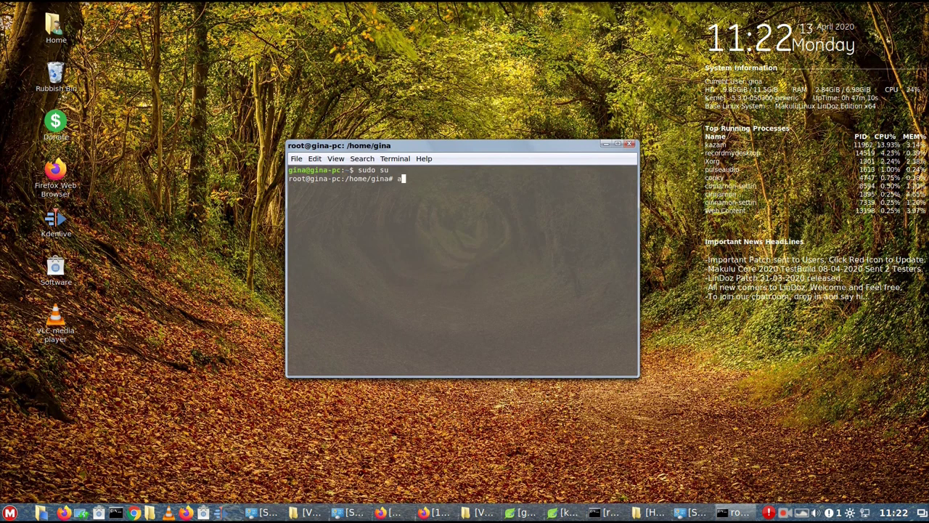
pyautogui.write('pt i')
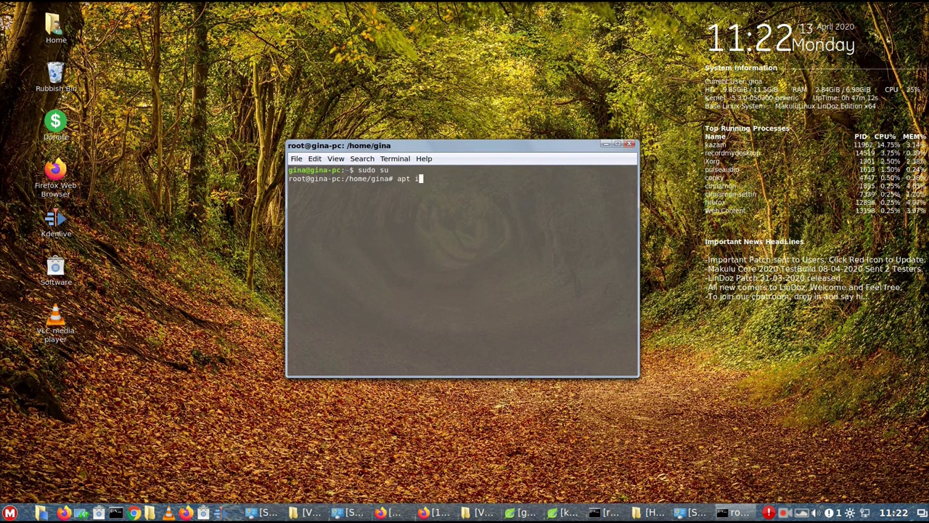
pyautogui.write('nstal')
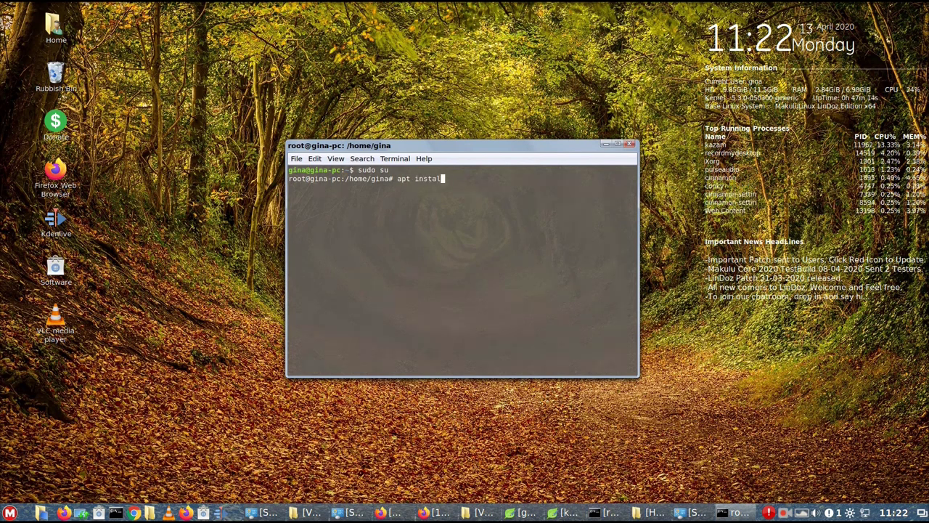
pyautogui.write('l filezilla')
pyautogui.press('Return')
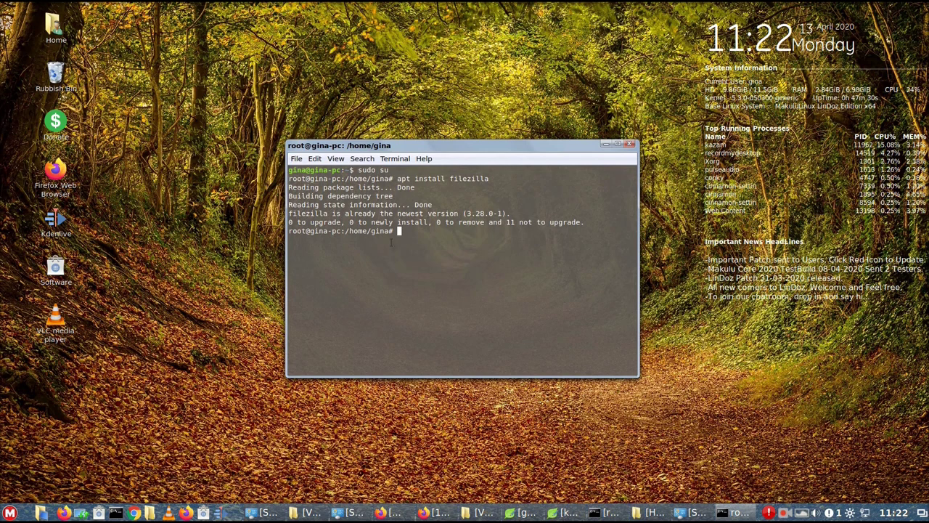
# From the menu's Internet category, add FileZilla to the panel and to the desktop.
pyautogui.click(9, 511)
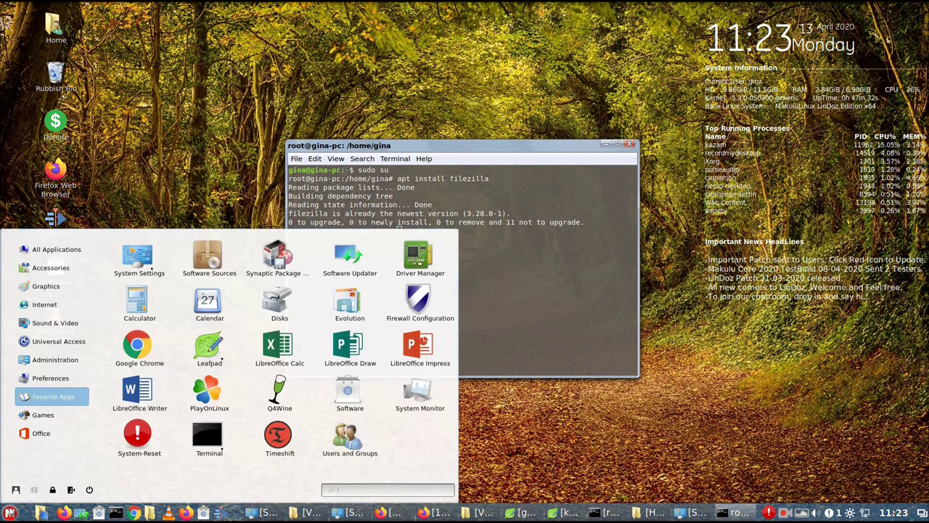
pyautogui.moveTo(64, 326)
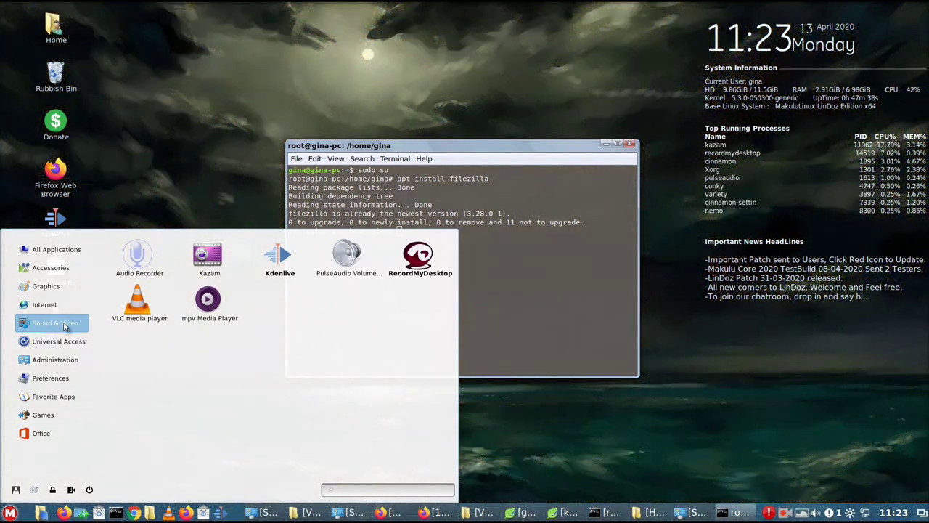
pyautogui.moveTo(67, 307)
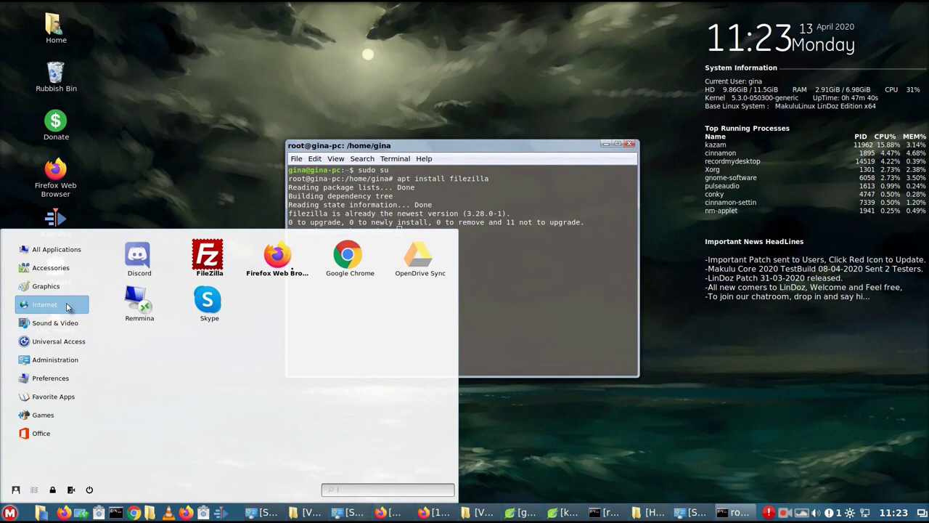
pyautogui.rightClick(215, 266)
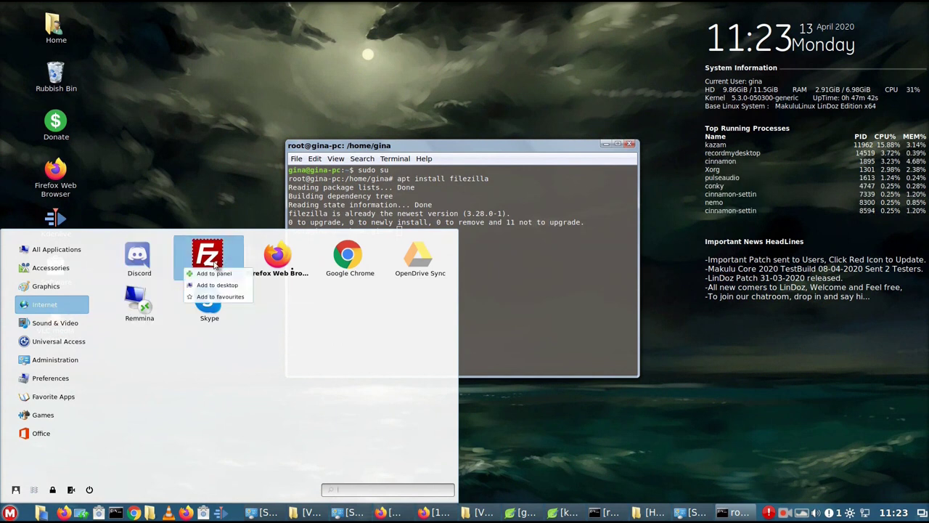
pyautogui.click(216, 273)
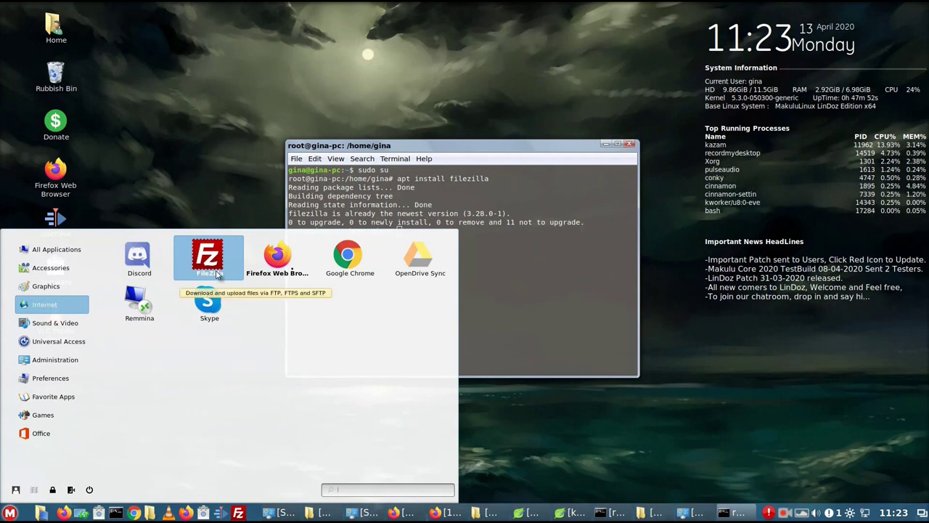
pyautogui.rightClick(216, 275)
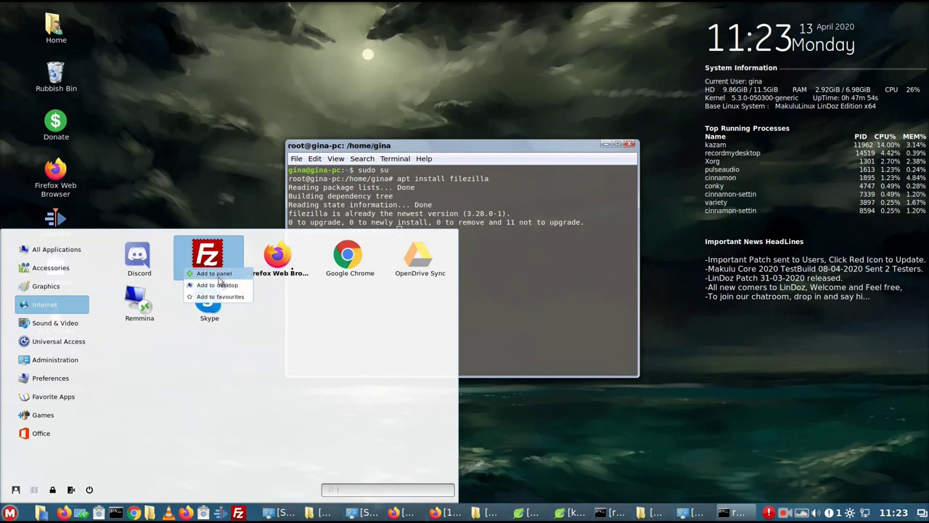
pyautogui.click(220, 285)
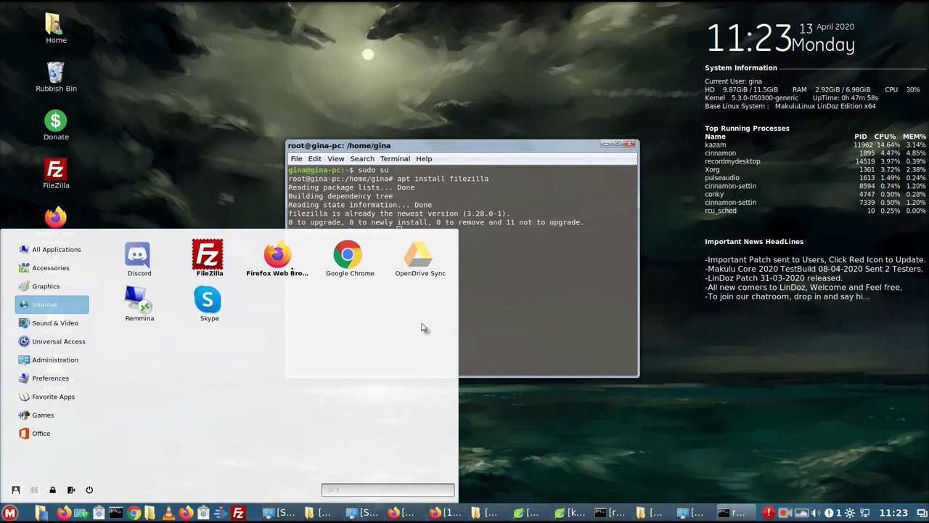
# Close the menu and run 'apt install geany' as root, confirming the download with y.
pyautogui.click(477, 322)
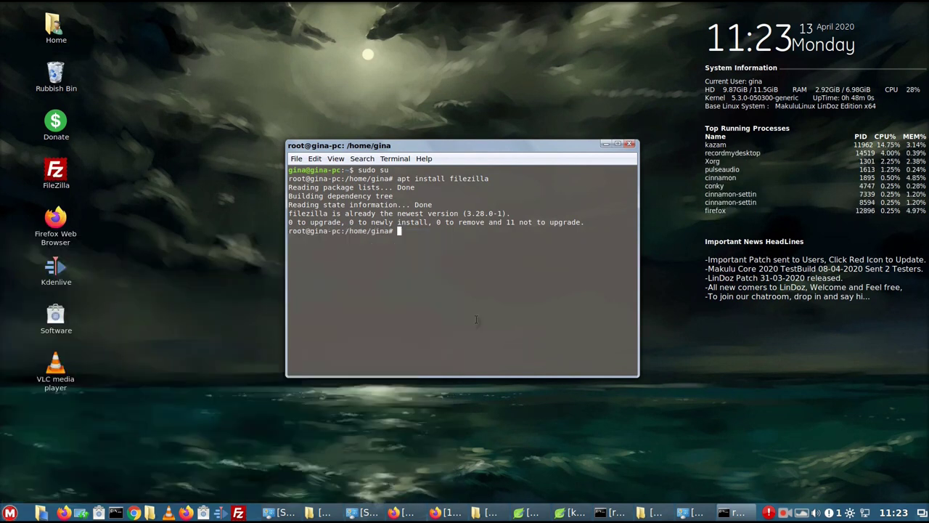
pyautogui.write('apt install filezilla')
pyautogui.press('BackSpace')
pyautogui.press('BackSpace')
pyautogui.press('BackSpace')
pyautogui.press('BackSpace')
pyautogui.press('BackSpace')
pyautogui.press('BackSpace')
pyautogui.press('BackSpace')
pyautogui.press('BackSpace')
pyautogui.press('BackSpace')
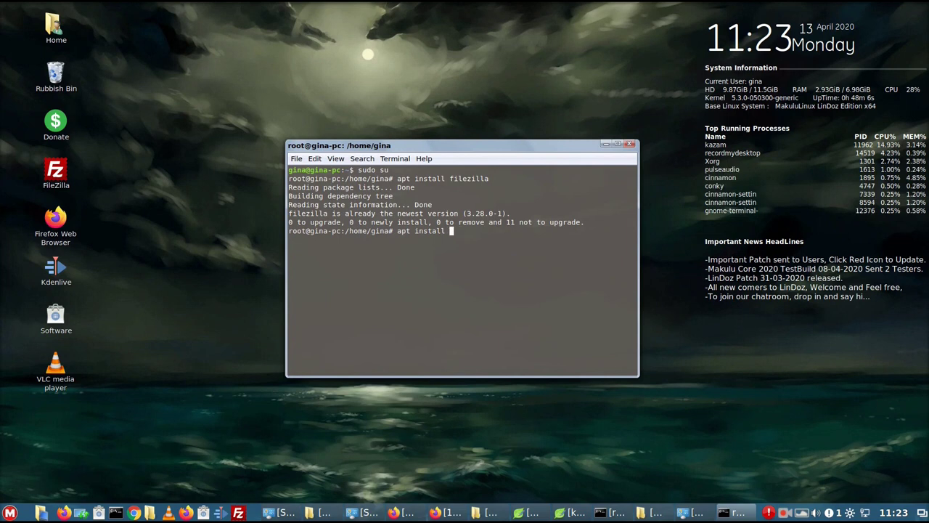
pyautogui.write('geany')
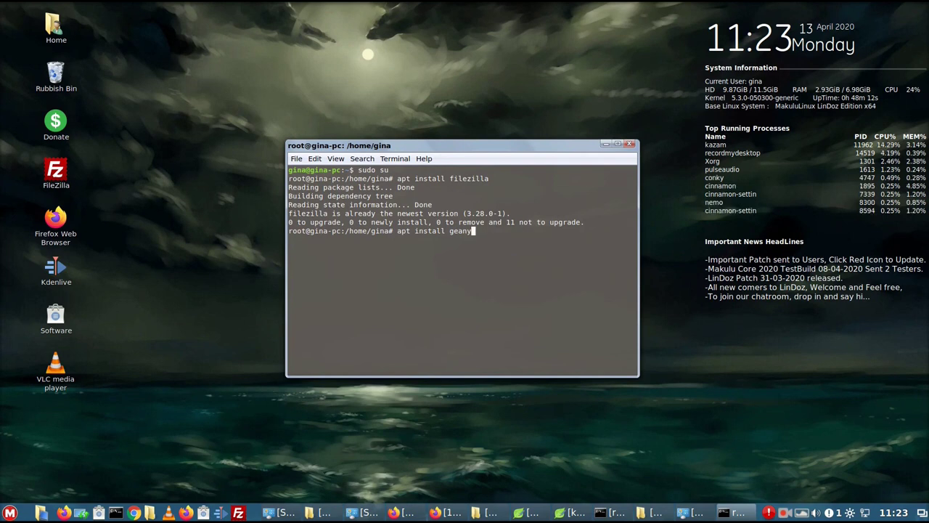
pyautogui.press('Return')
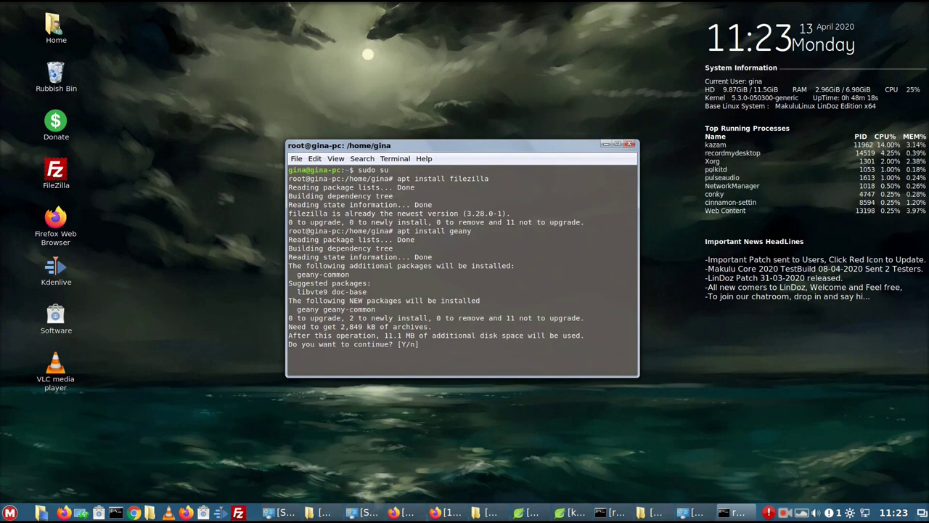
pyautogui.write('y')
pyautogui.press('Return')
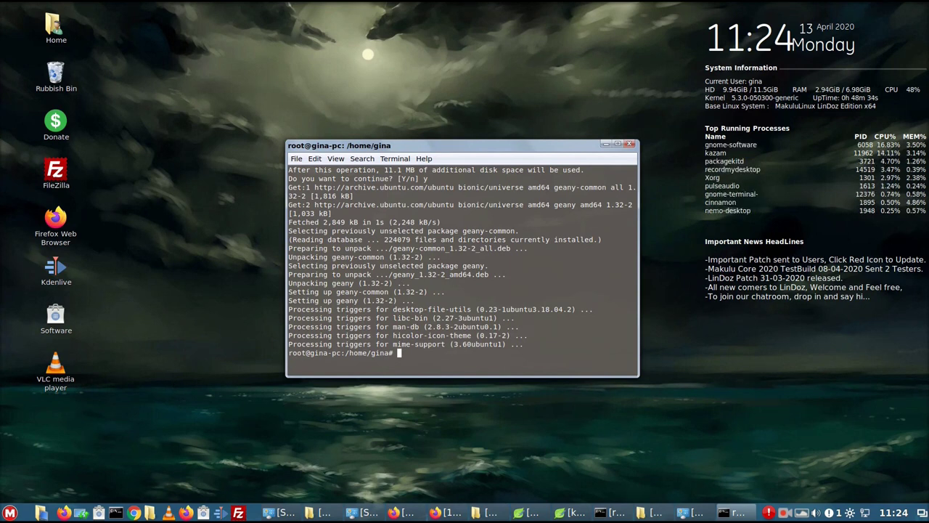
# From the Programming category, add Geany to the panel and the desktop, then close the menu.
pyautogui.click(11, 513)
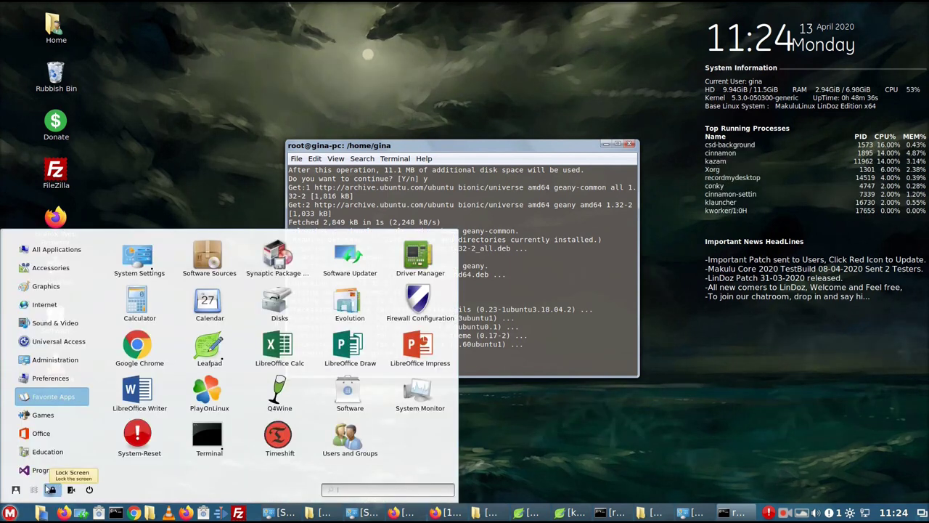
pyautogui.moveTo(64, 474)
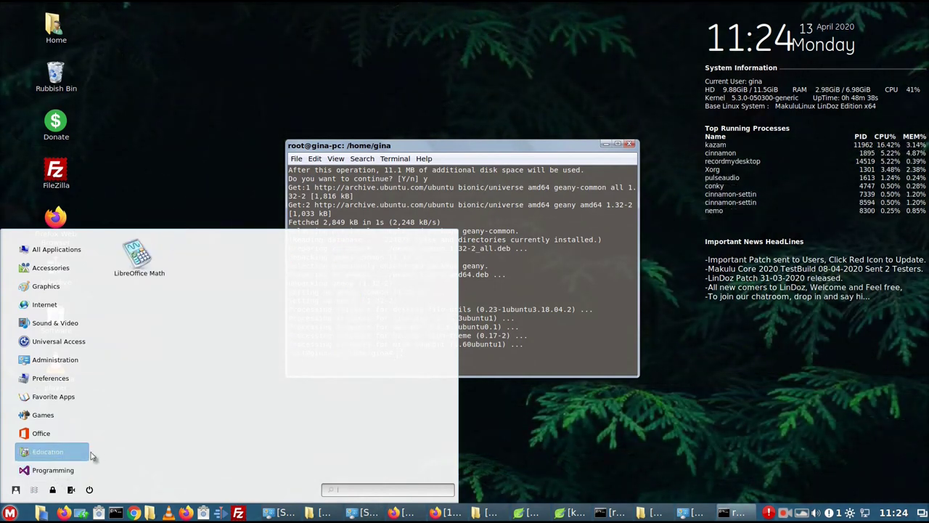
pyautogui.moveTo(71, 458)
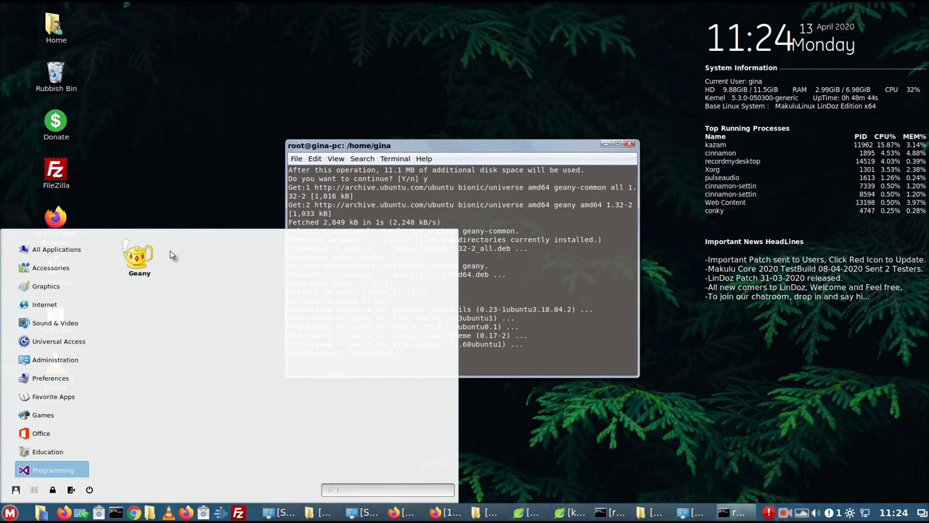
pyautogui.rightClick(151, 260)
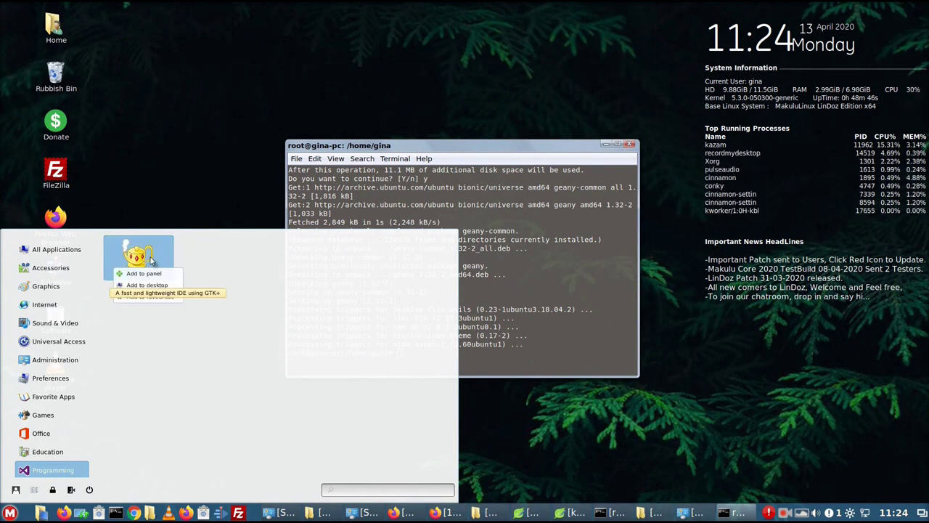
pyautogui.press('Escape')
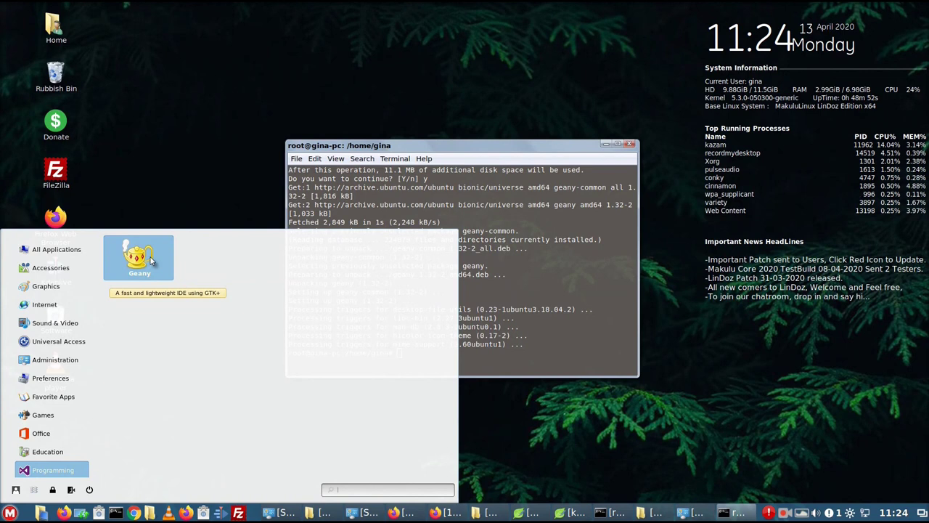
pyautogui.rightClick(151, 258)
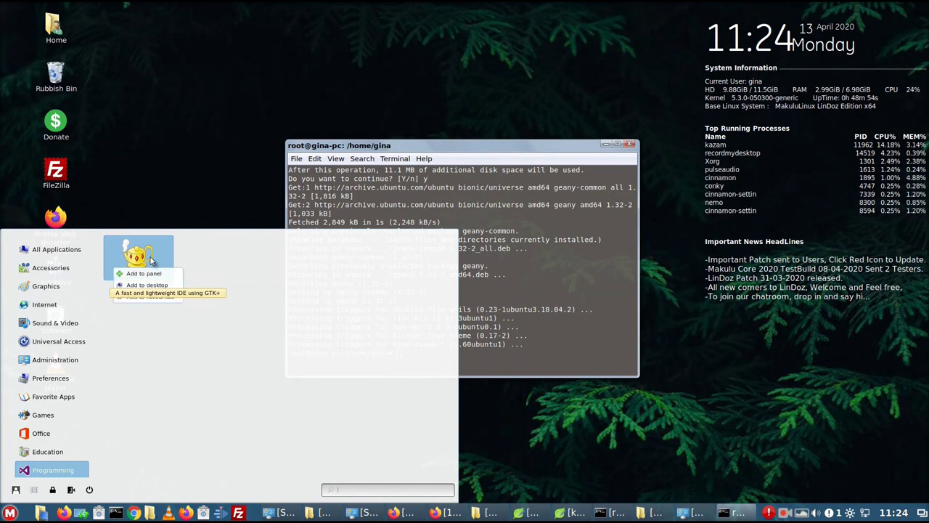
pyautogui.click(143, 273)
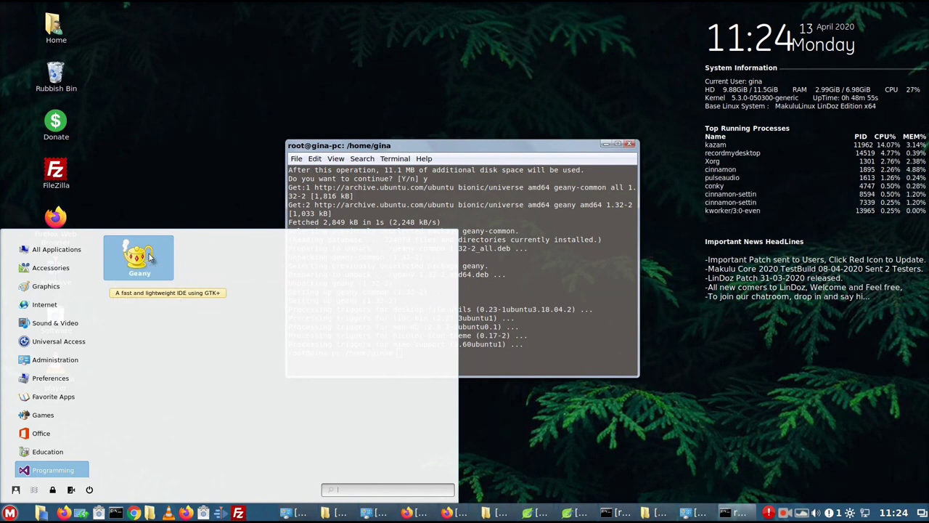
pyautogui.rightClick(152, 255)
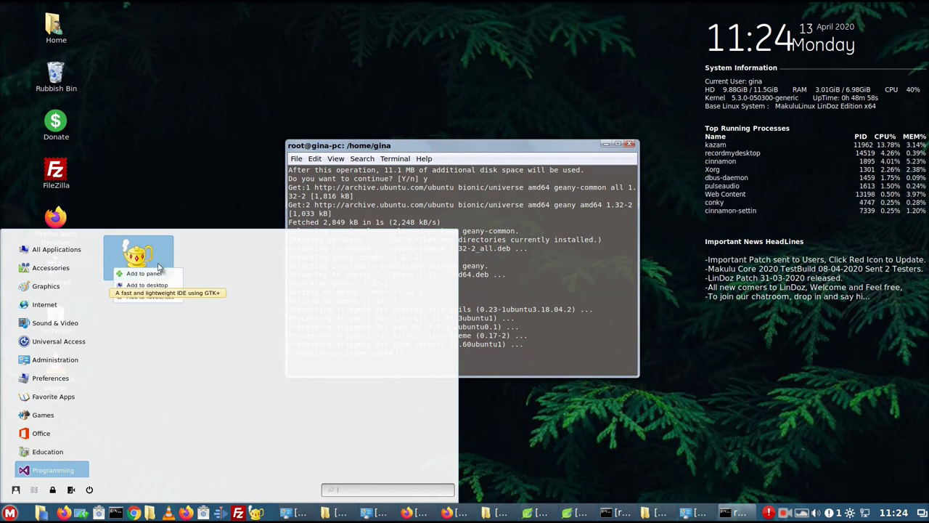
pyautogui.click(164, 285)
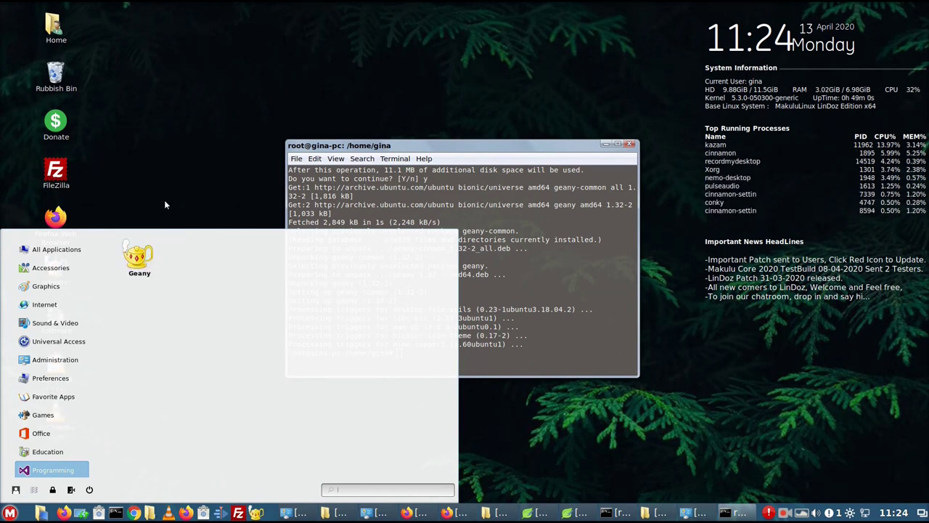
pyautogui.click(163, 183)
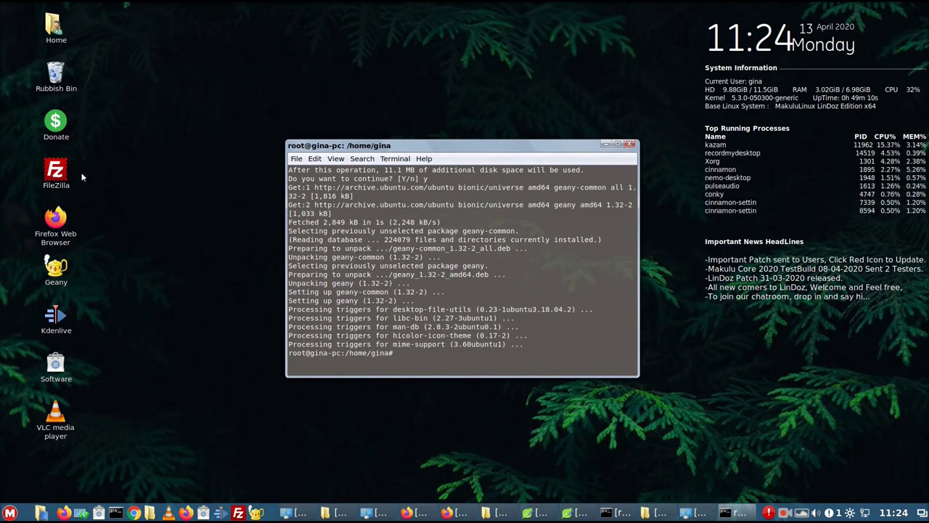
# Open the Rubbish Bin, permanently delete out.ogv by emptying it, and minimise the window.
pyautogui.doubleClick(61, 78)
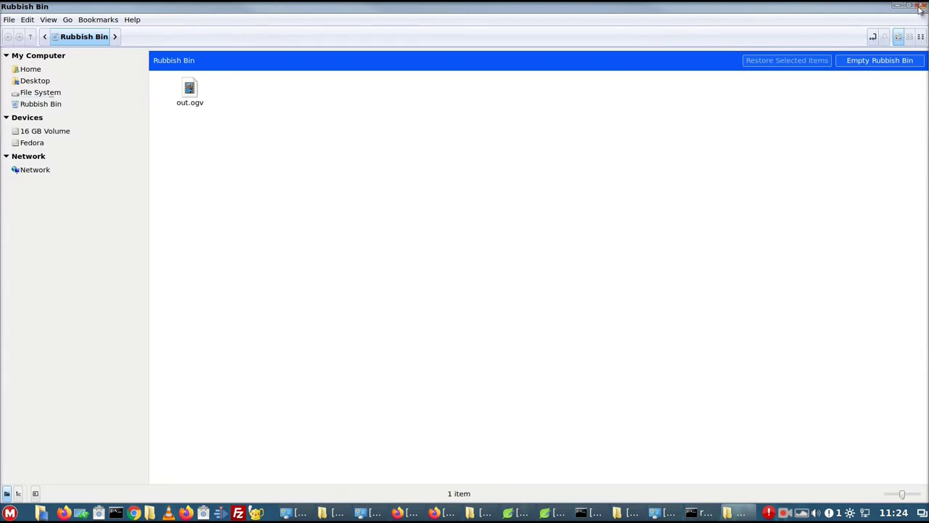
pyautogui.click(892, 62)
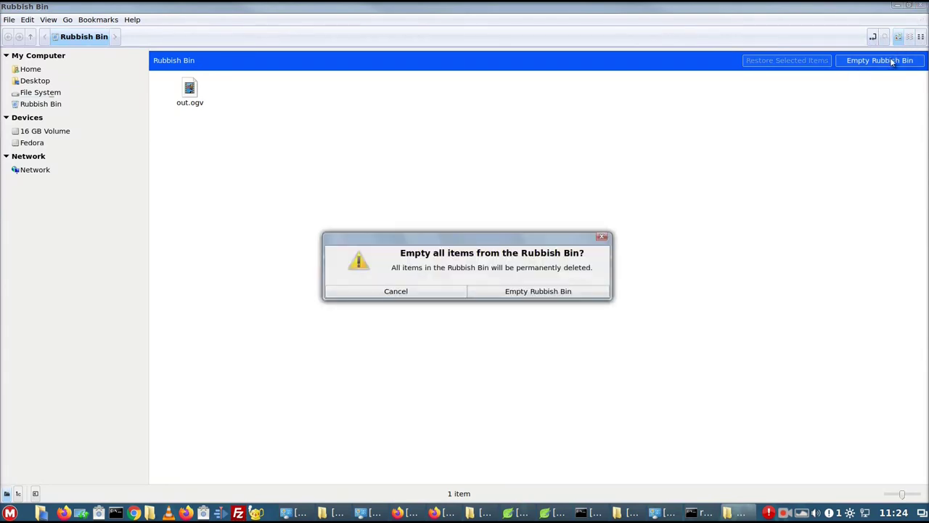
pyautogui.click(565, 291)
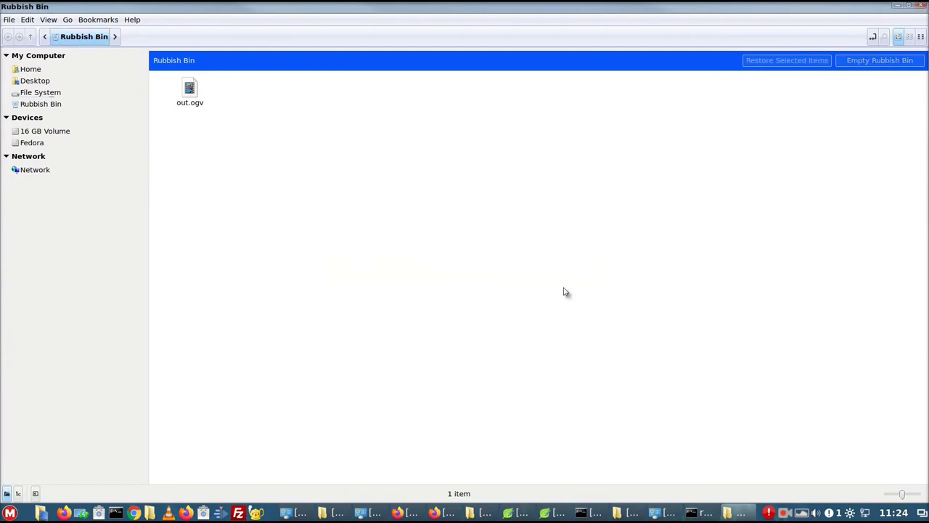
pyautogui.click(899, 6)
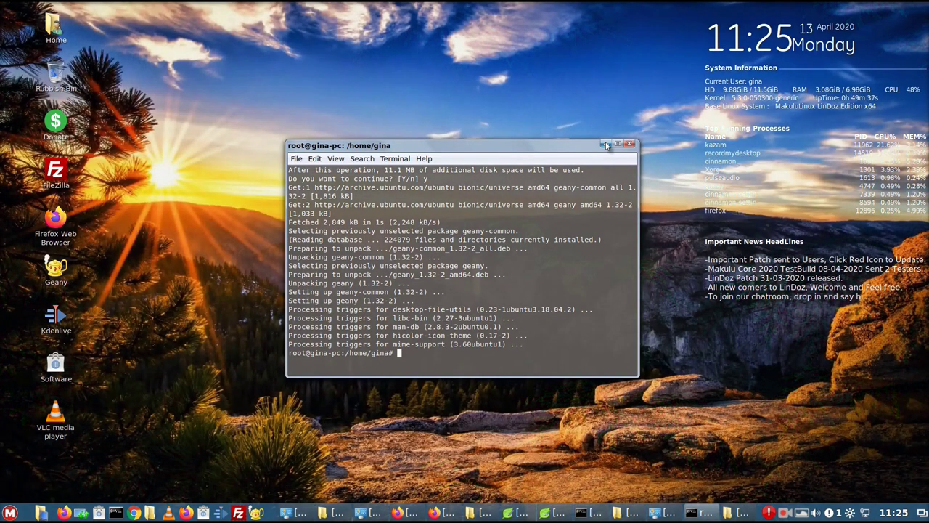
# Minimise the root terminal and show the menu's Sound & Video apps, including RecordMyDesktop.
pyautogui.click(606, 145)
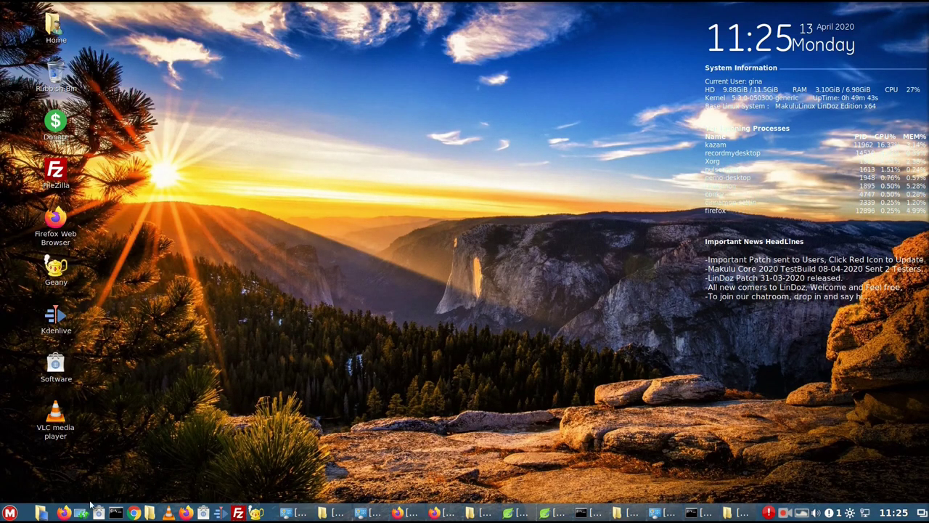
pyautogui.click(9, 512)
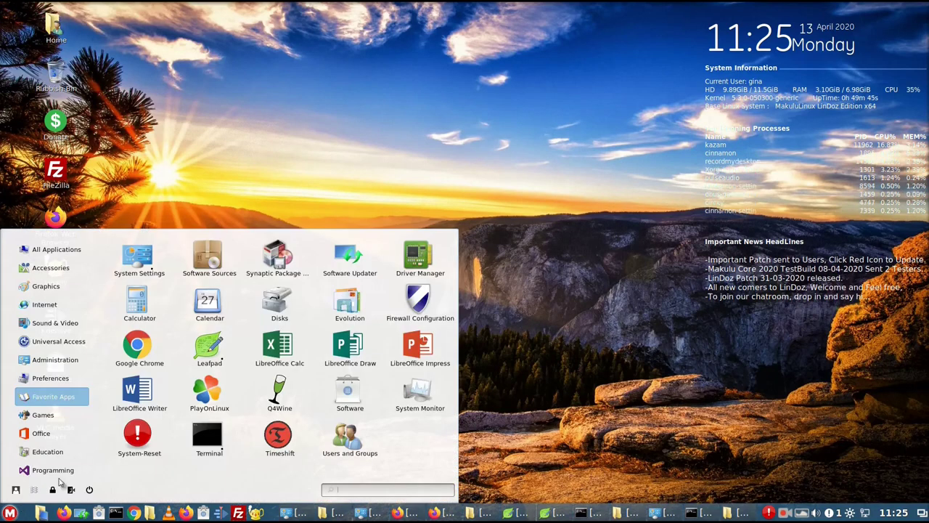
pyautogui.moveTo(91, 470)
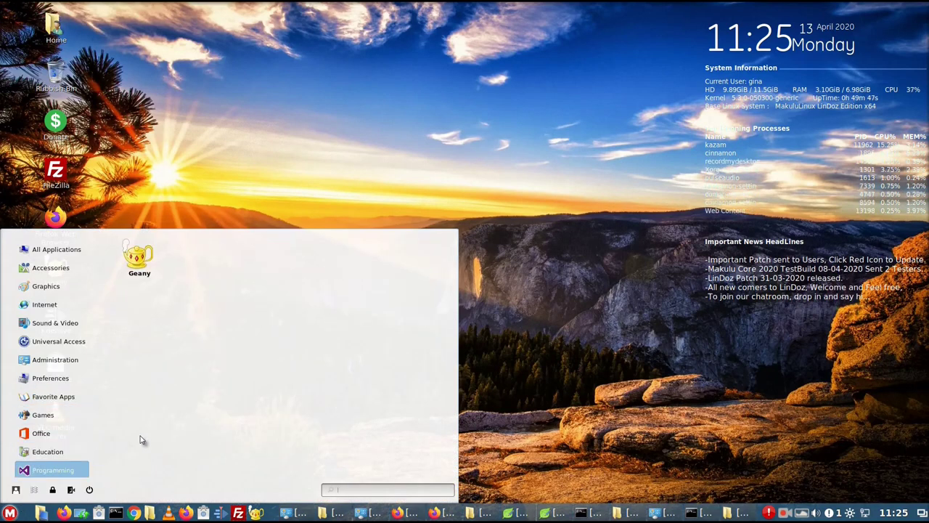
pyautogui.moveTo(76, 361)
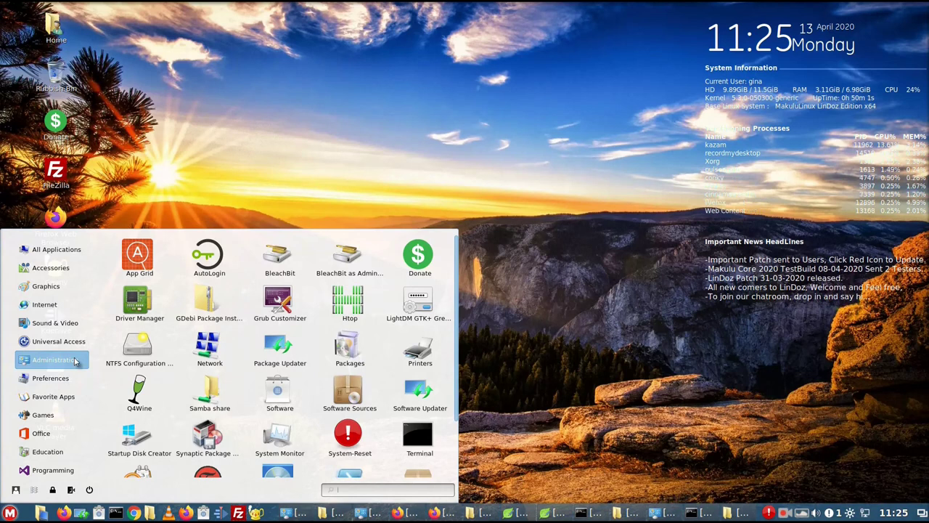
pyautogui.moveTo(85, 325)
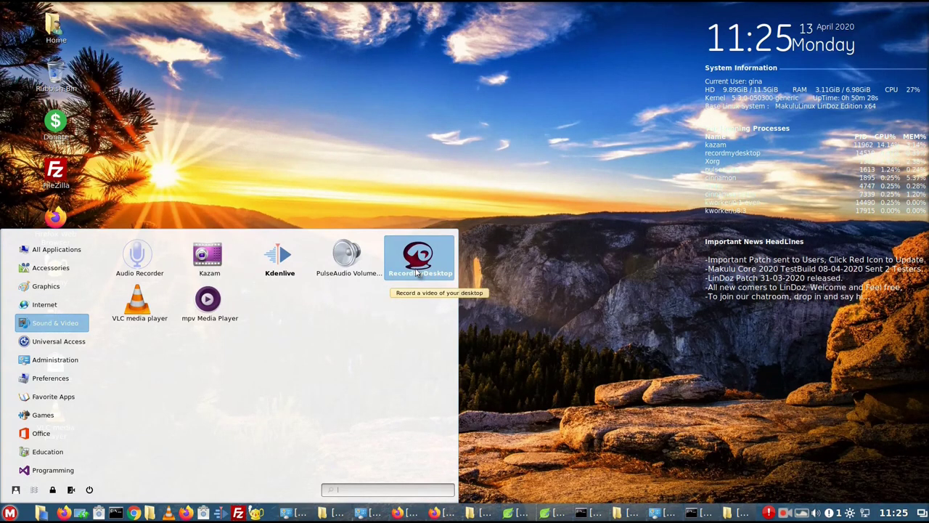
# Add RecordMyDesktop to the panel and the desktop, then close the application menu.
pyautogui.rightClick(418, 273)
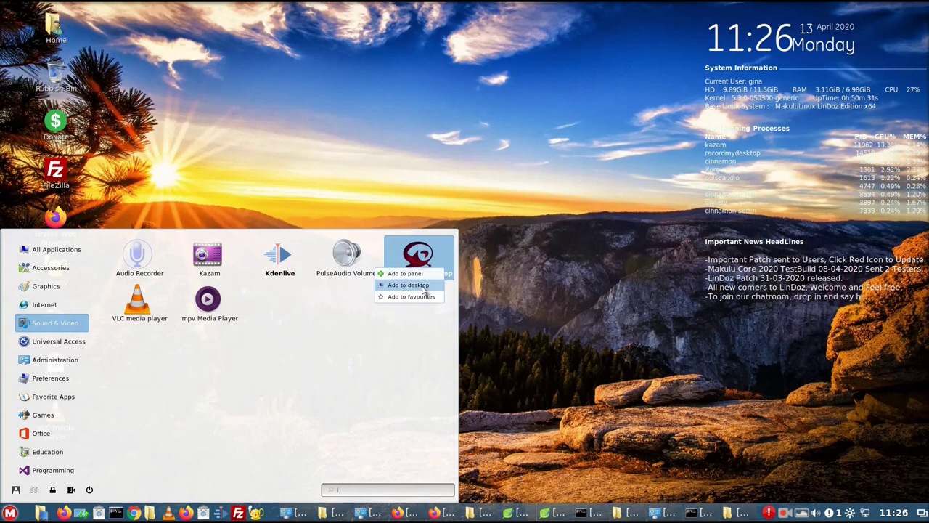
pyautogui.click(423, 288)
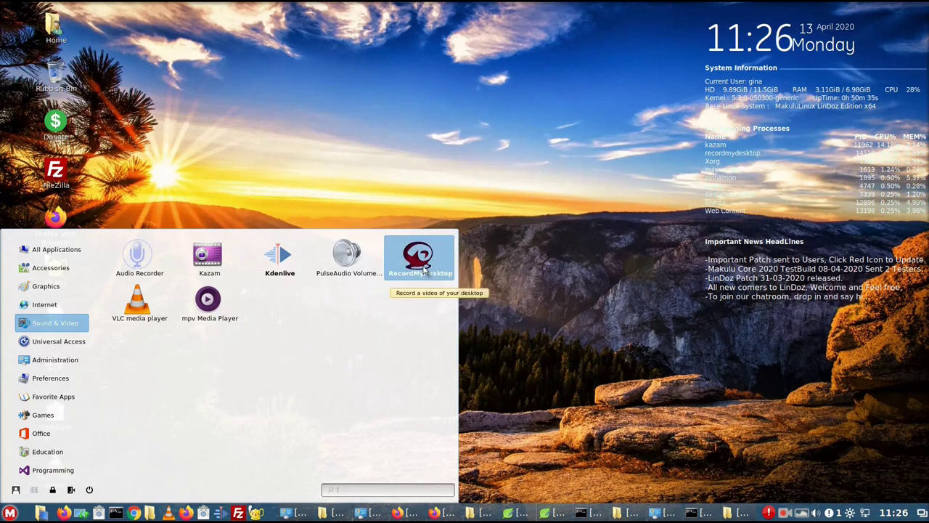
pyautogui.rightClick(425, 269)
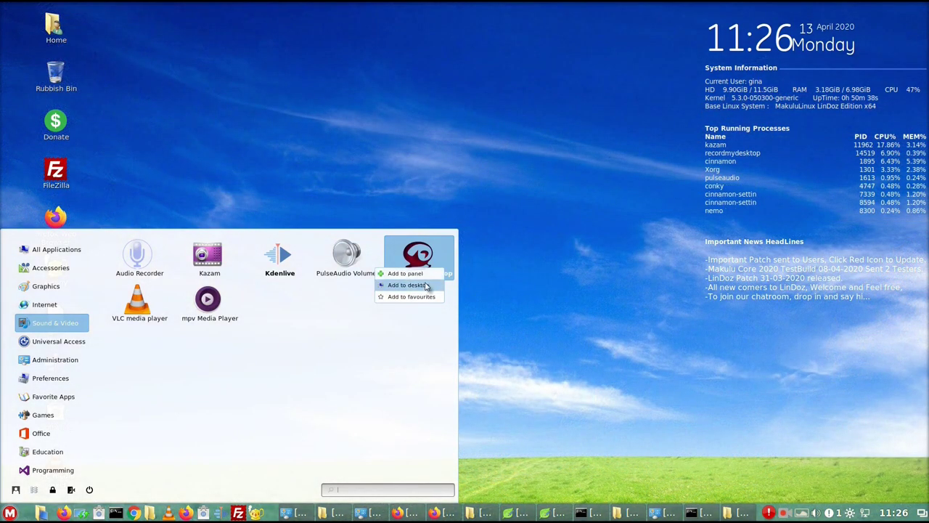
pyautogui.click(427, 285)
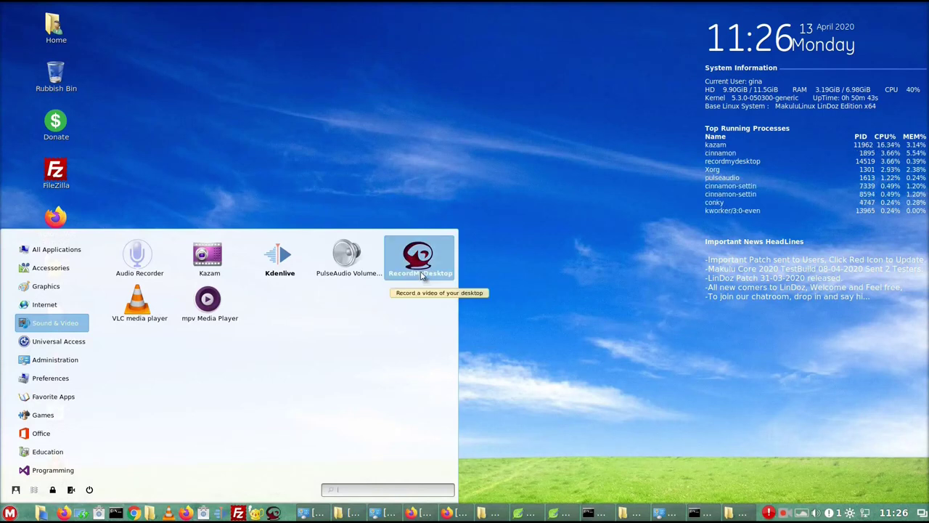
pyautogui.click(493, 380)
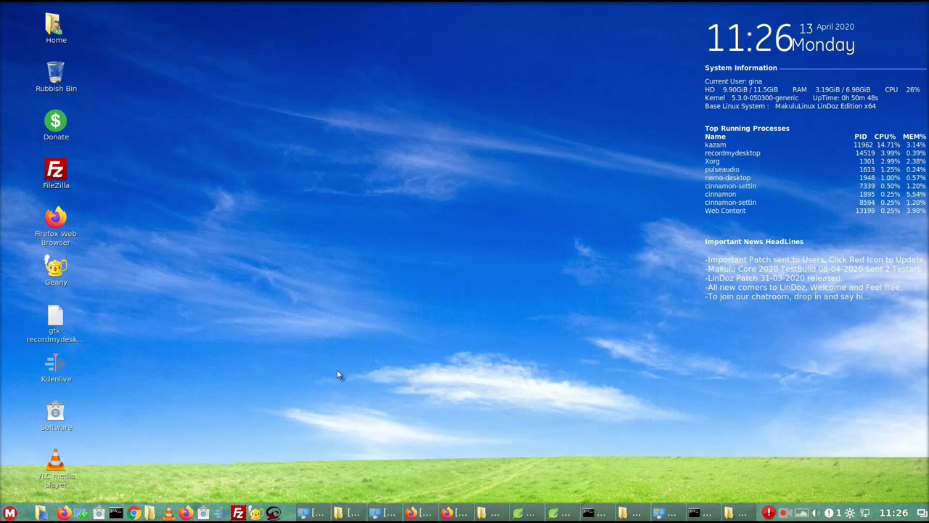
pyautogui.click(10, 513)
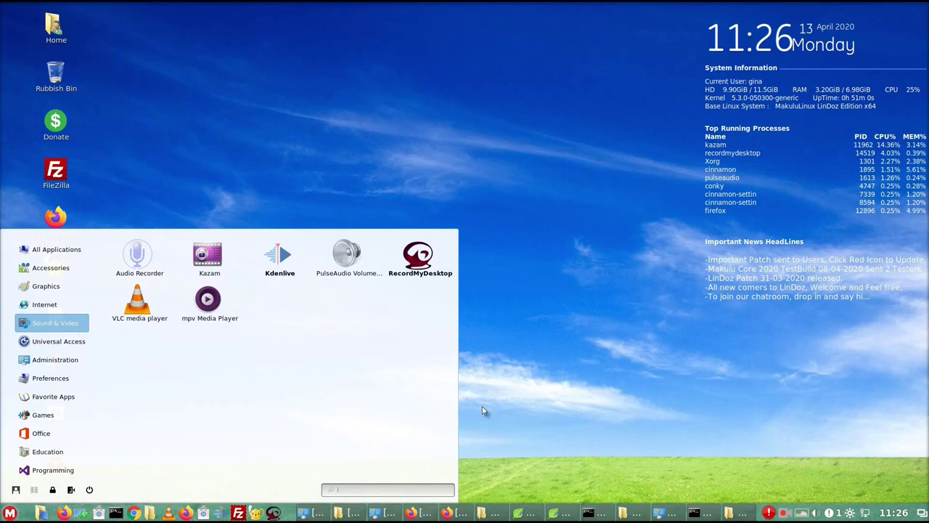
pyautogui.click(114, 515)
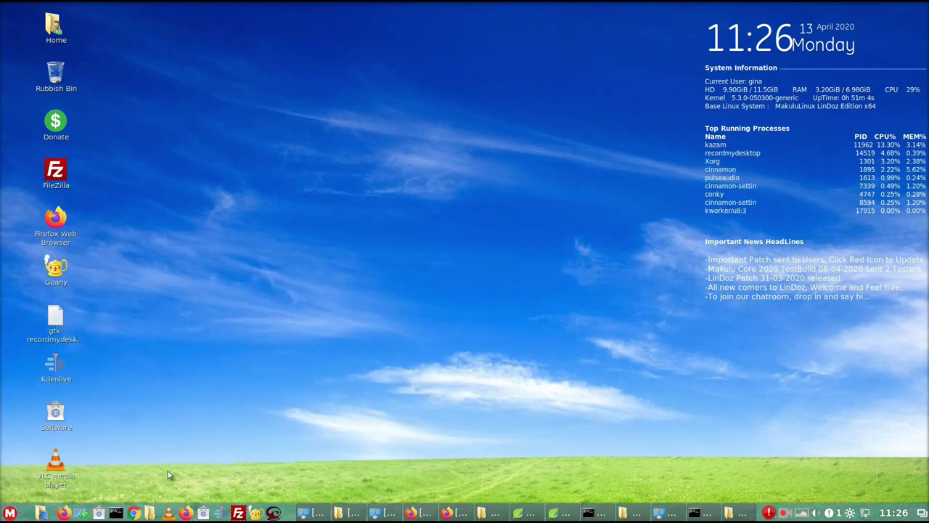
# Open a terminal from the panel and become root with 'sudo su'.
pyautogui.click(116, 513)
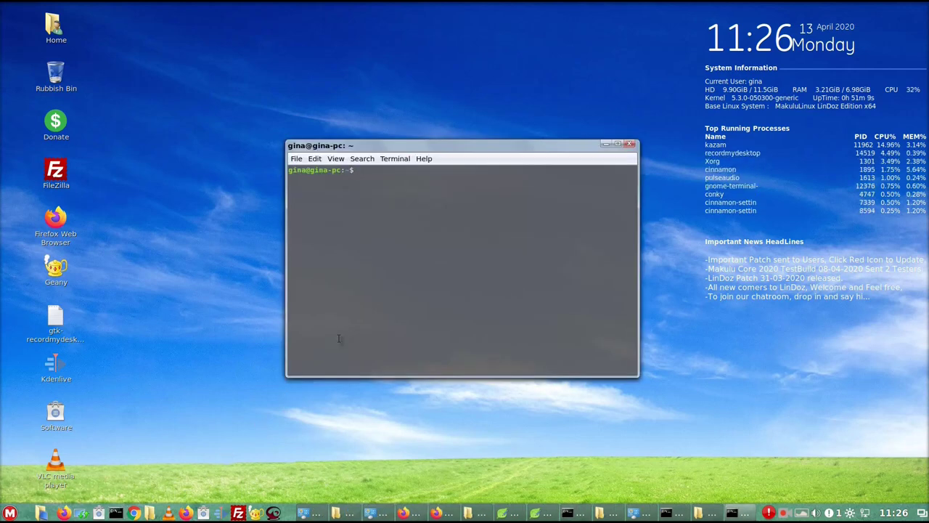
pyautogui.write('sudo')
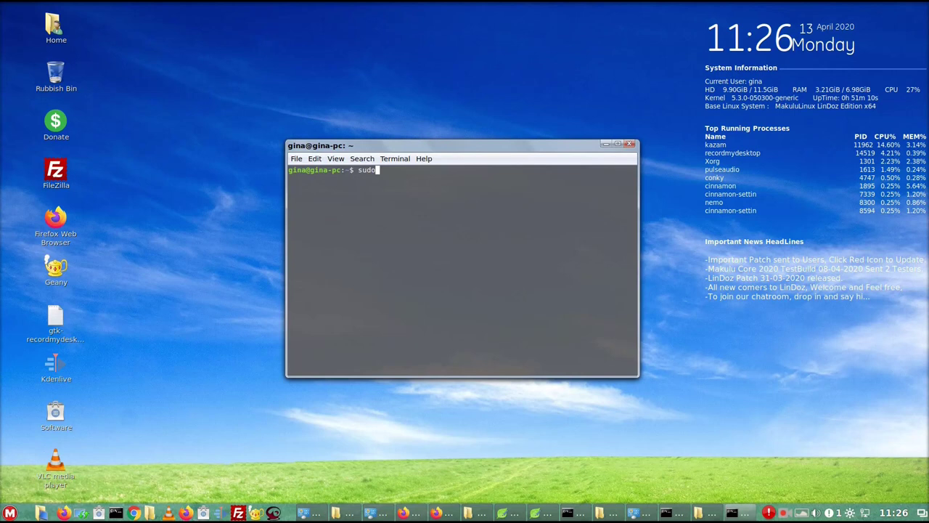
pyautogui.write(' su')
pyautogui.press('Return')
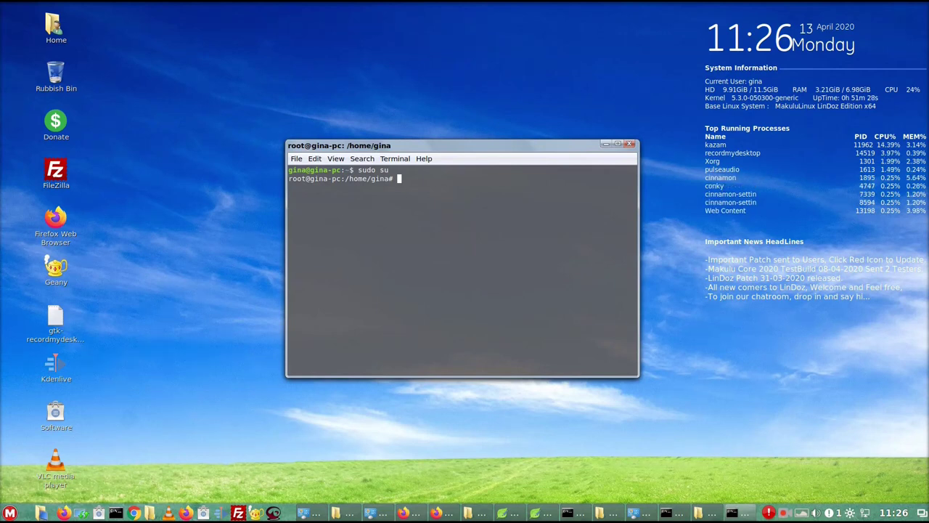
# Run 'apt install gimp' and confirm with y so its 11 packages start downloading.
pyautogui.write('apt install firefox')
pyautogui.press('BackSpace')
pyautogui.press('BackSpace')
pyautogui.press('BackSpace')
pyautogui.press('BackSpace')
pyautogui.press('BackSpace')
pyautogui.press('BackSpace')
pyautogui.press('BackSpace')
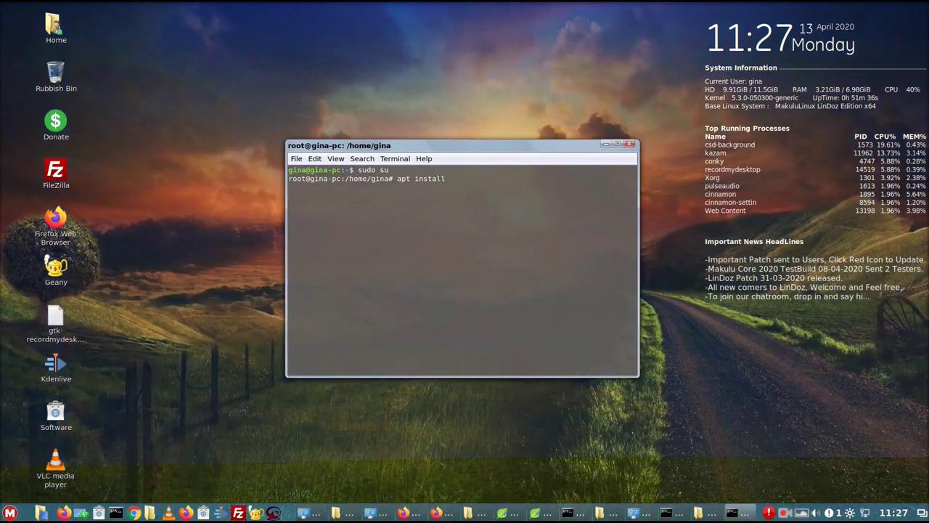
pyautogui.write('gimp')
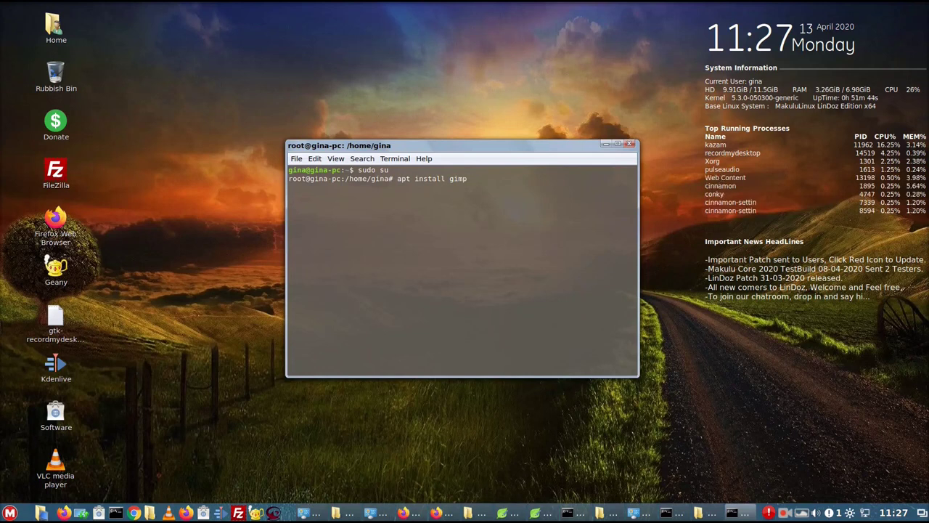
pyautogui.press('Return')
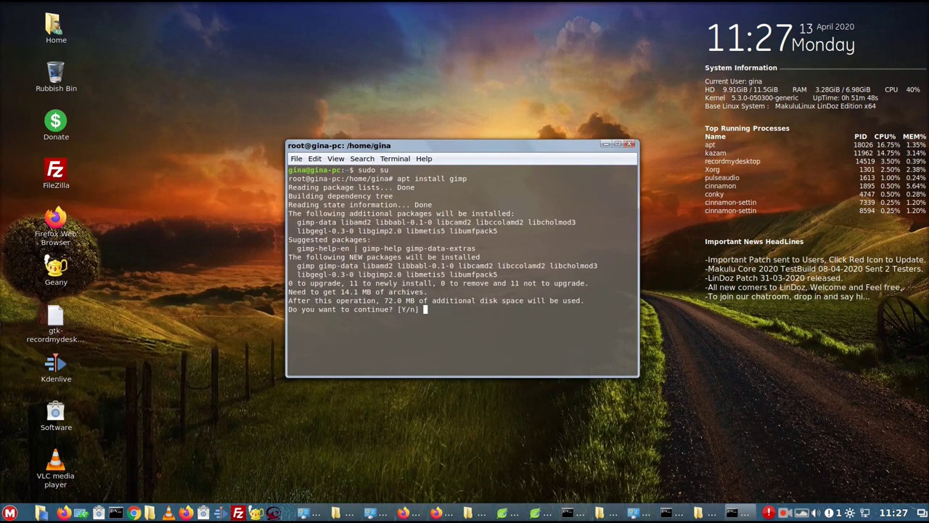
pyautogui.write('y')
pyautogui.press('Return')
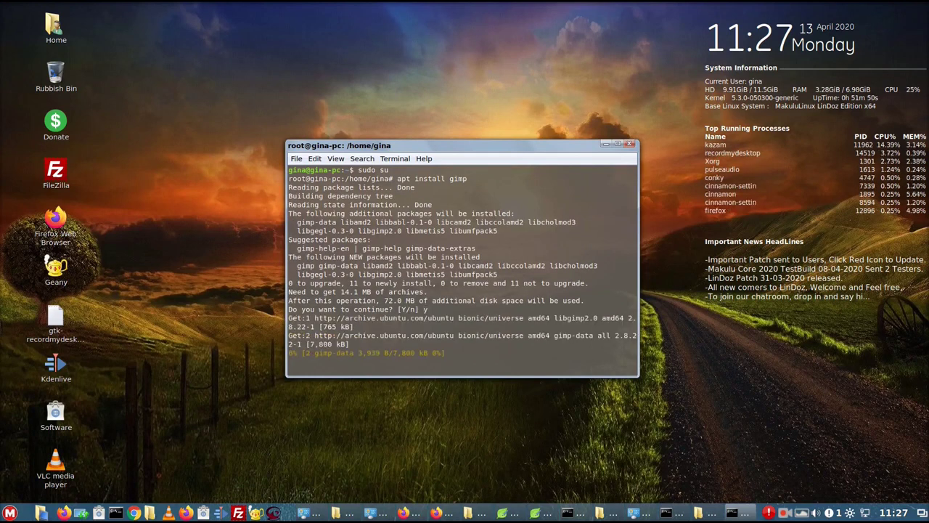
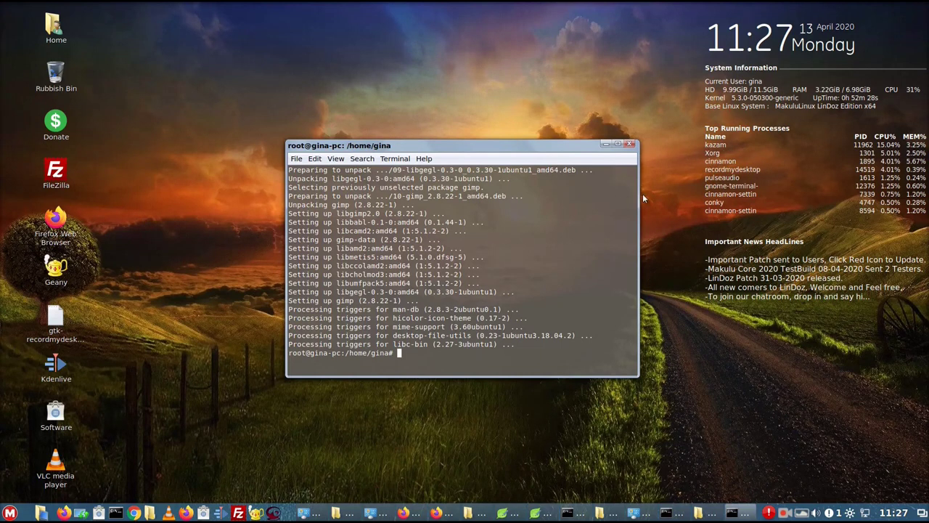
# Minimize the root terminal window, leaving the other open windows in the taskbar.
pyautogui.click(606, 144)
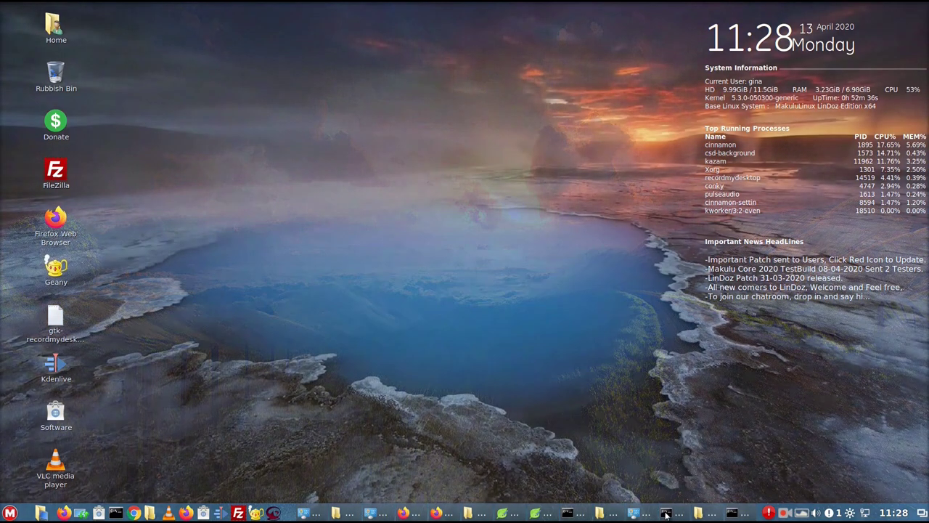
pyautogui.moveTo(753, 515)
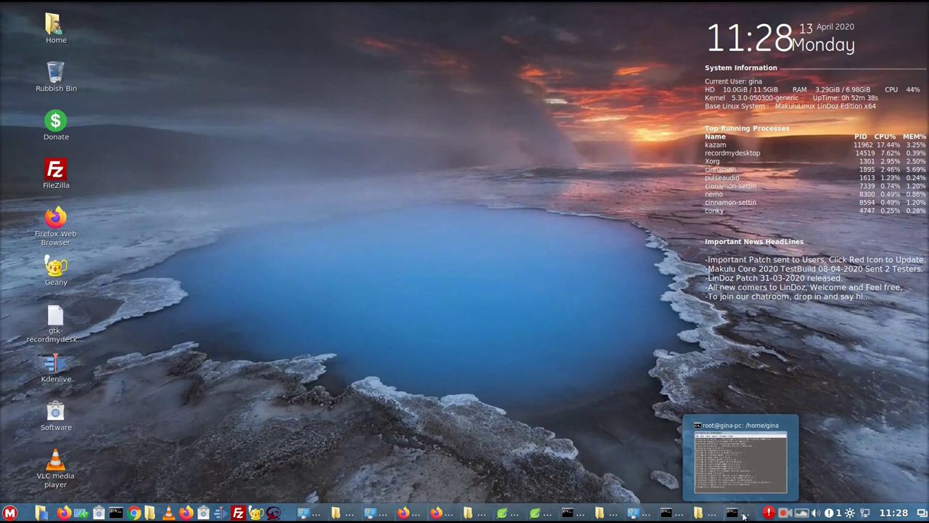
pyautogui.moveTo(575, 517)
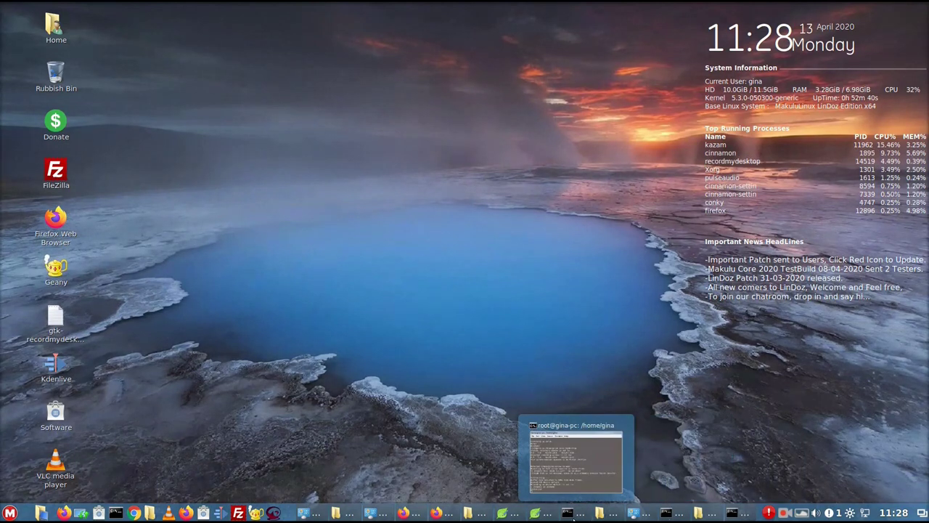
pyautogui.moveTo(722, 513)
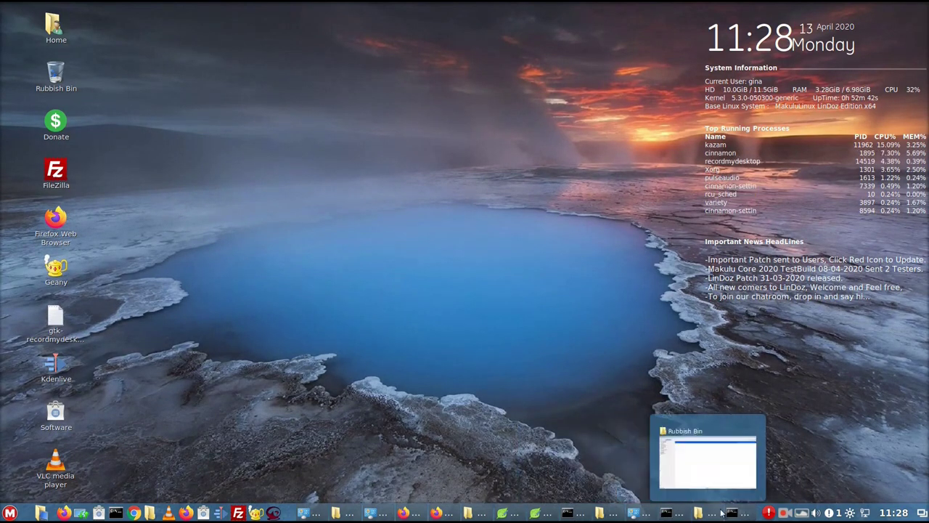
pyautogui.moveTo(658, 516)
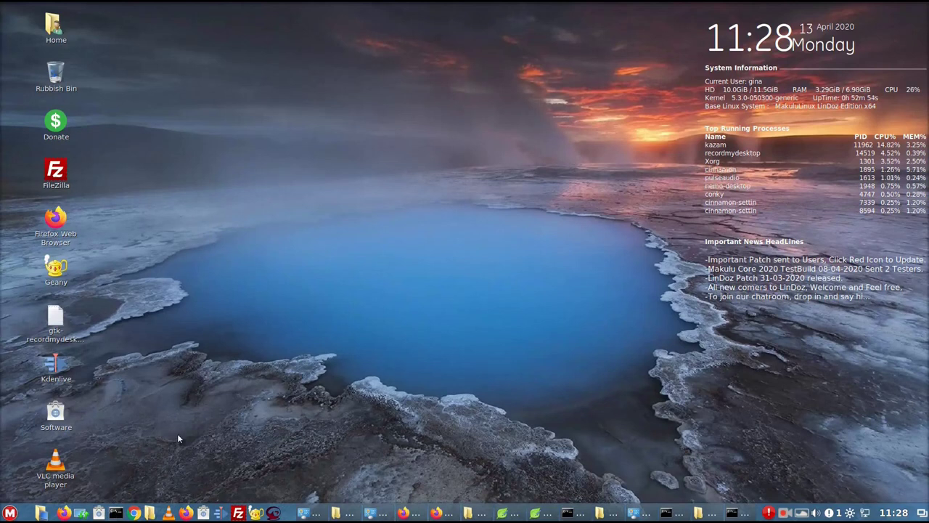
# Close the Firefox welcome window, confirming that both of its tabs close.
pyautogui.click(409, 514)
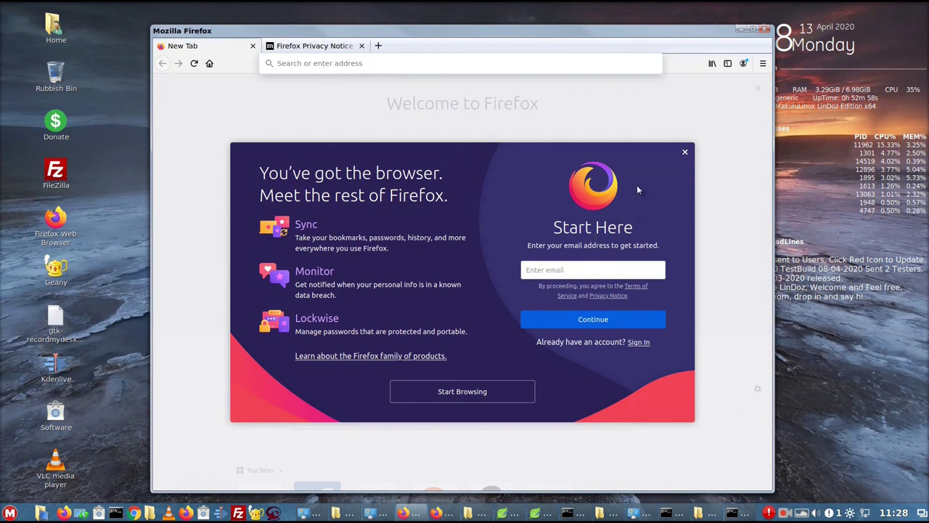
pyautogui.click(765, 30)
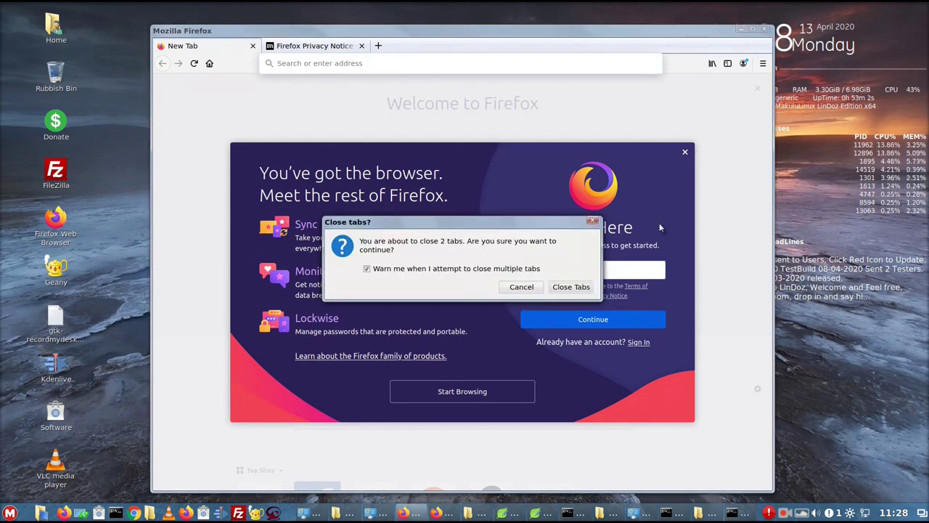
pyautogui.click(584, 289)
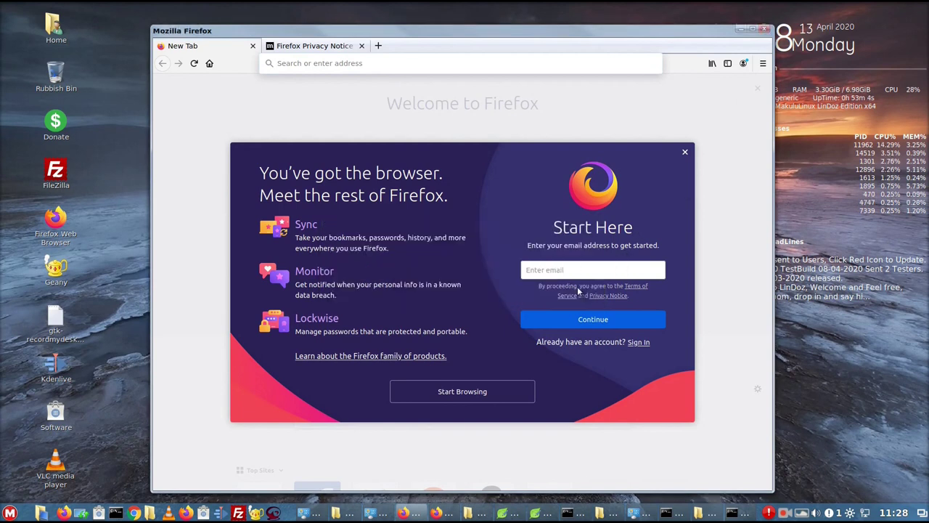
# Close the screen recorder article window, confirming that all three tabs close.
pyautogui.moveTo(411, 514)
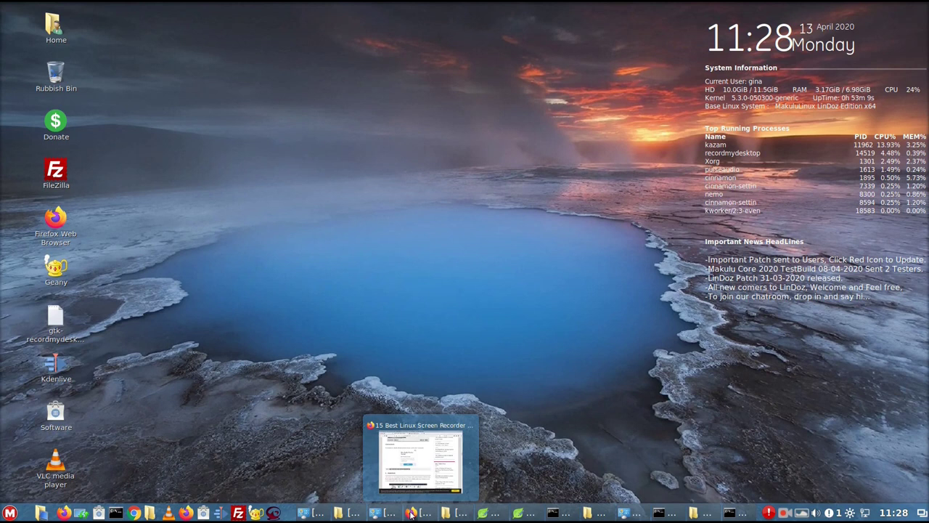
pyautogui.click(411, 514)
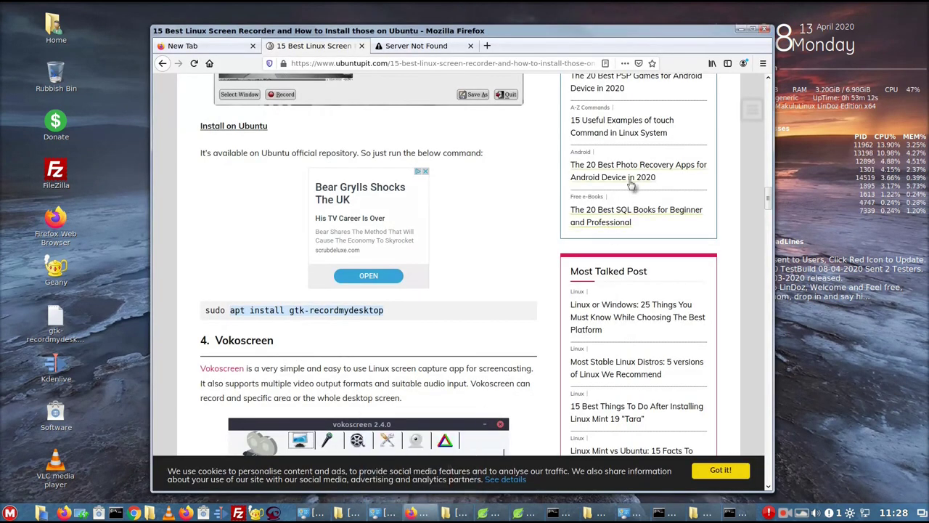
pyautogui.click(764, 29)
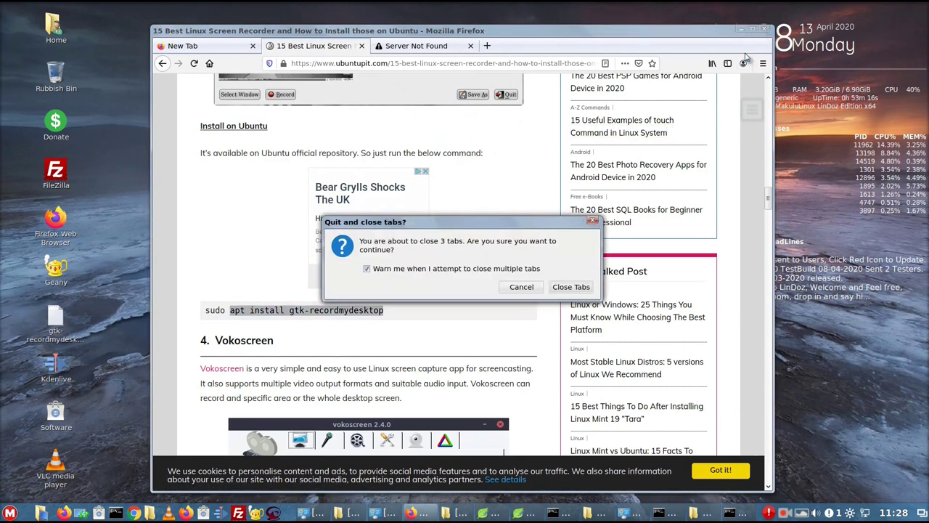
pyautogui.click(561, 289)
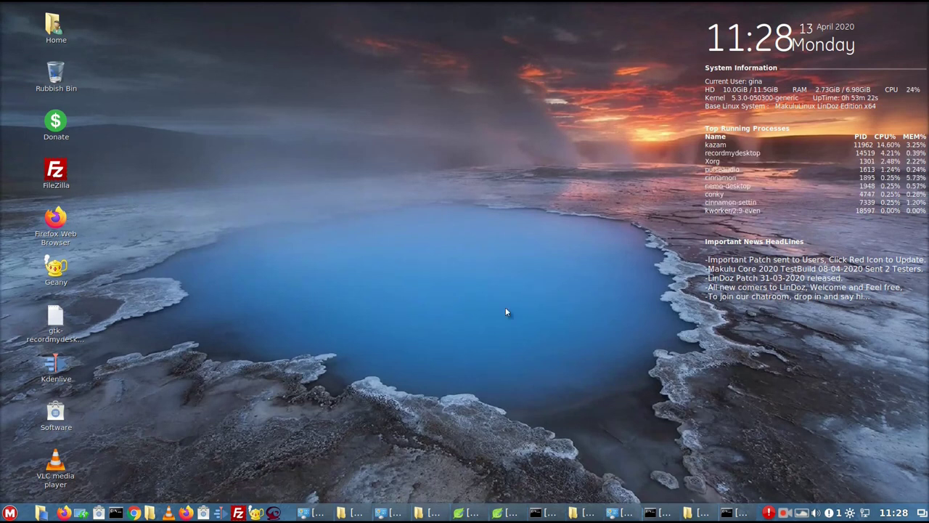
# Close both Videos folder windows.
pyautogui.moveTo(341, 512)
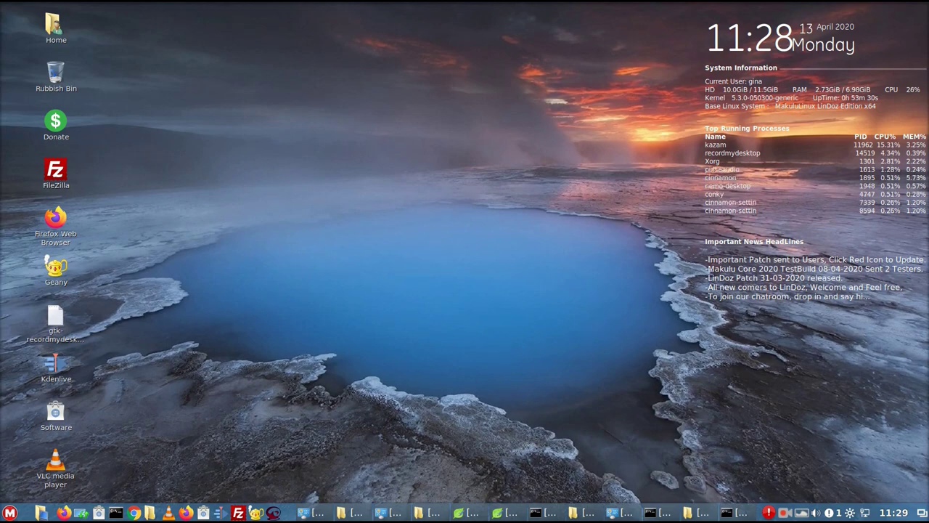
pyautogui.click(347, 514)
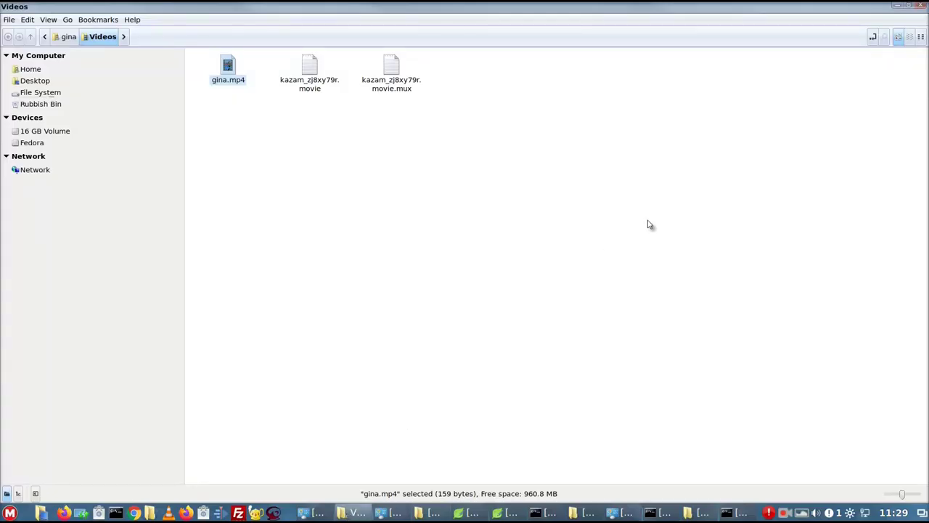
pyautogui.click(921, 6)
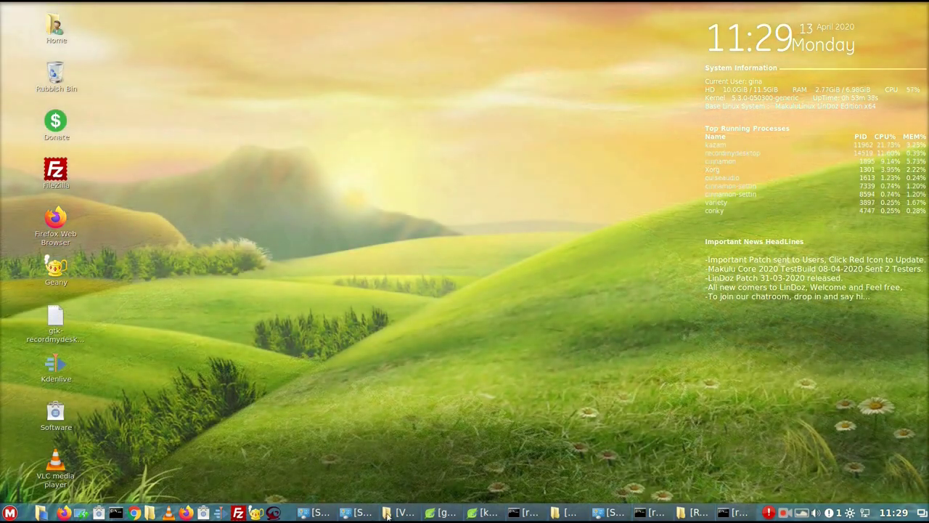
pyautogui.click(387, 513)
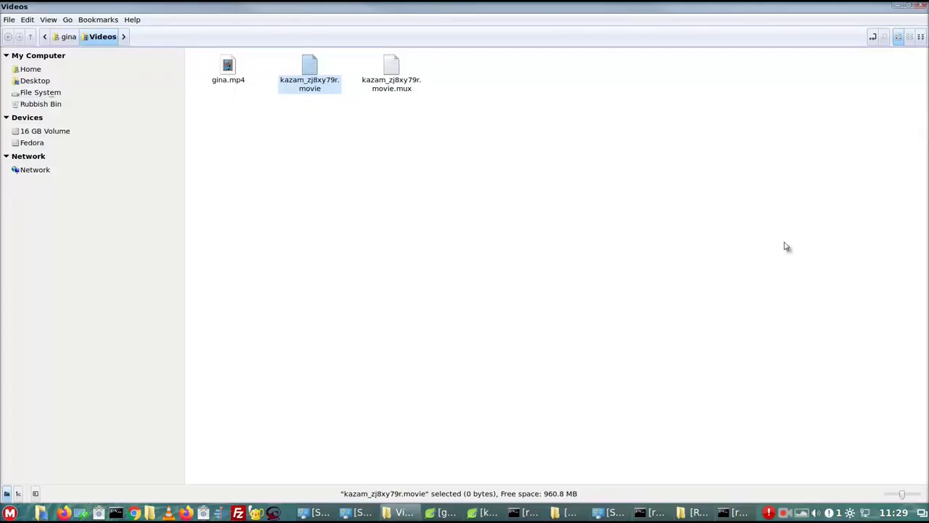
pyautogui.click(921, 6)
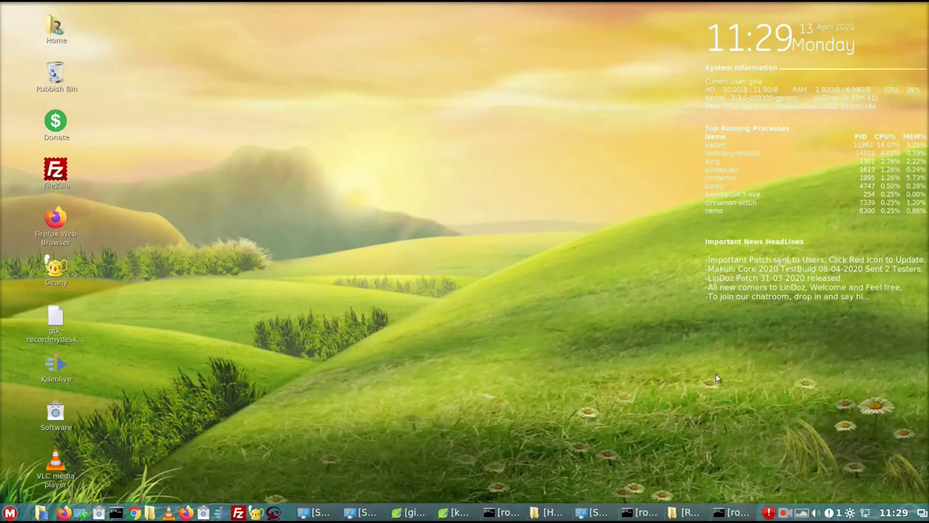
# Close the gina.mp4 text editor window.
pyautogui.click(415, 513)
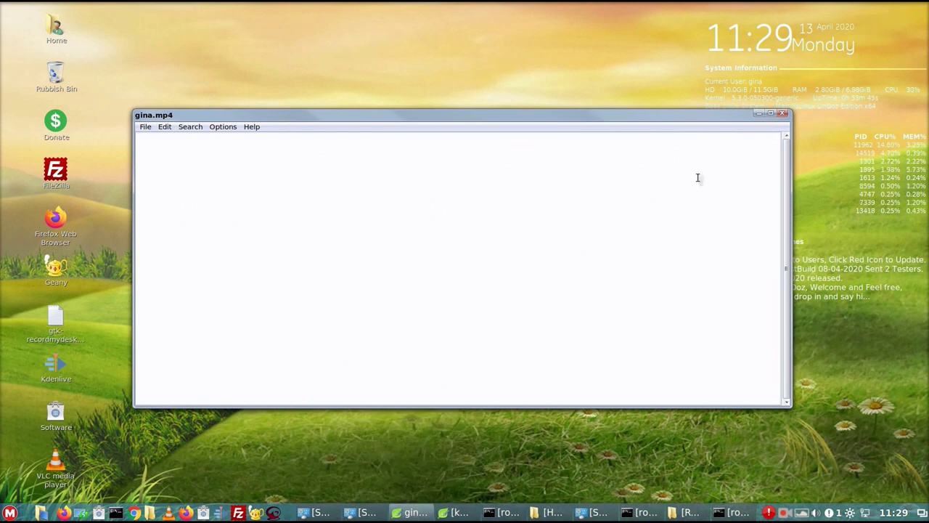
pyautogui.click(783, 115)
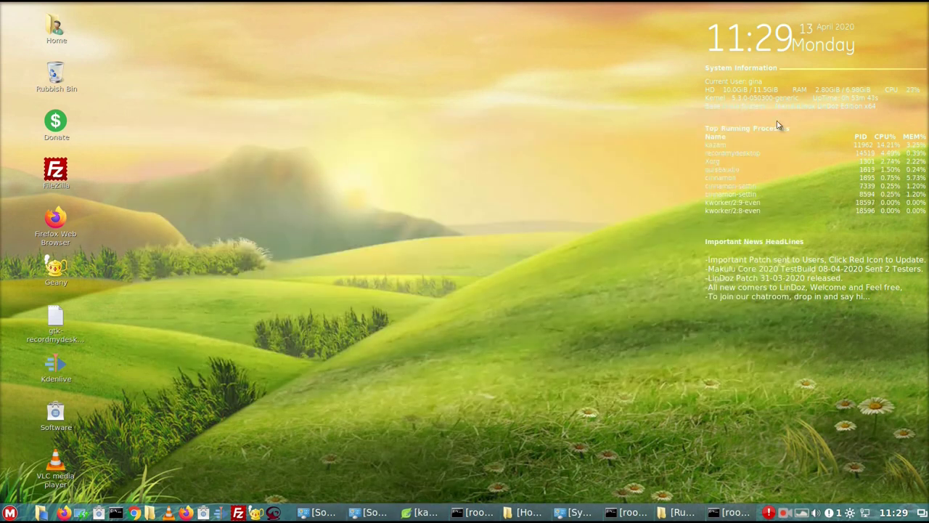
pyautogui.click(370, 512)
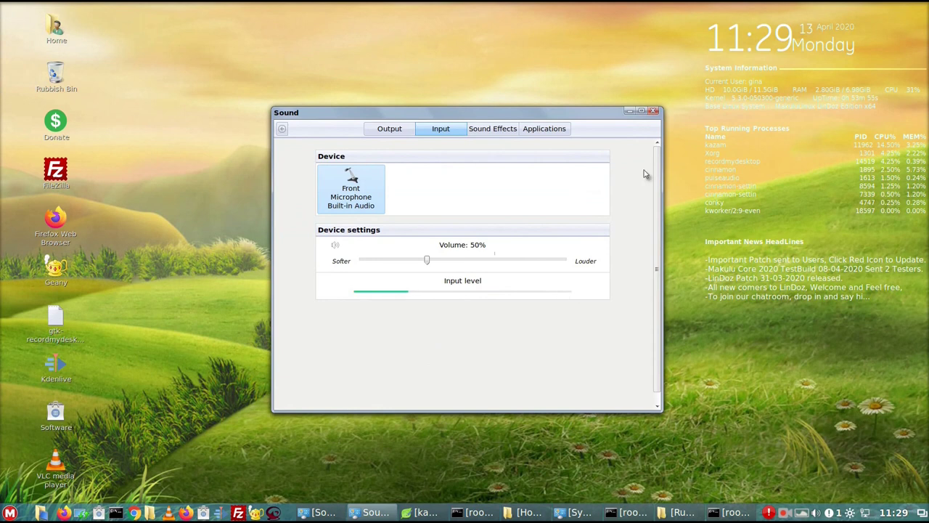
# Close both Sound settings windows.
pyautogui.click(654, 111)
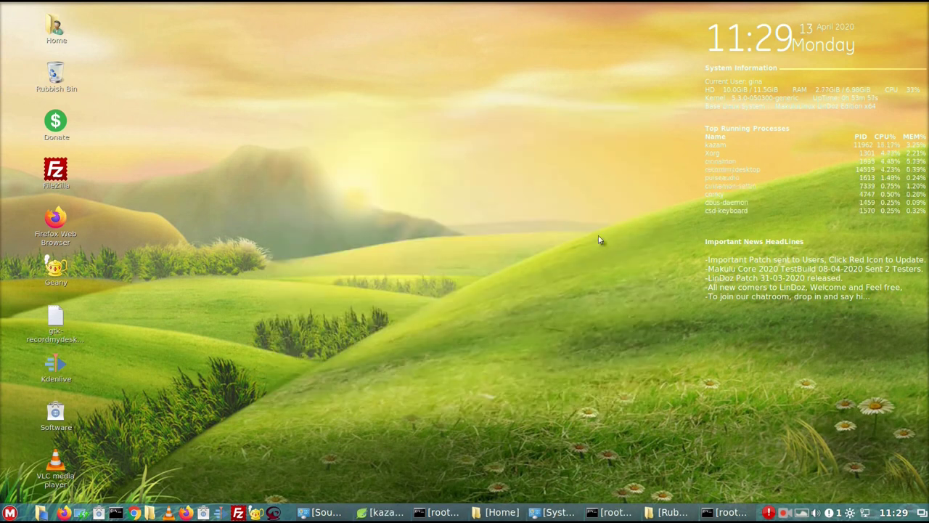
pyautogui.click(319, 512)
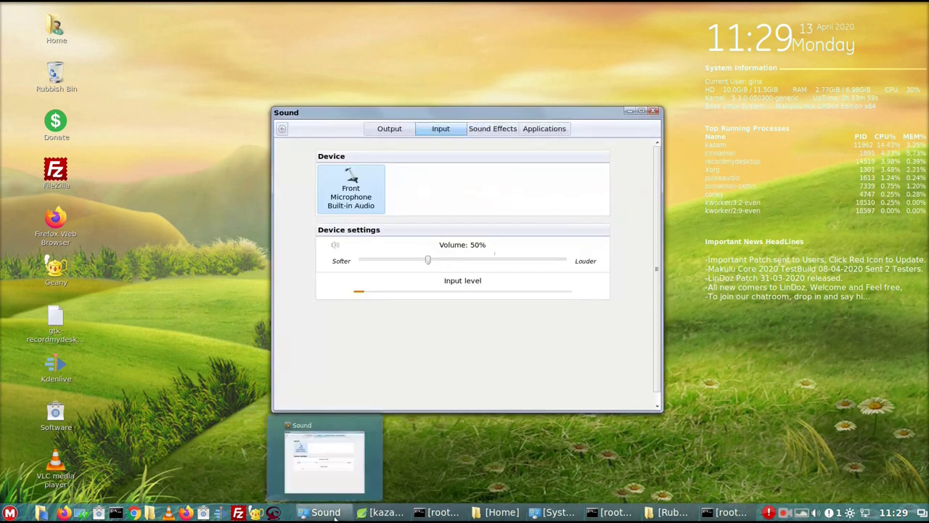
pyautogui.click(654, 111)
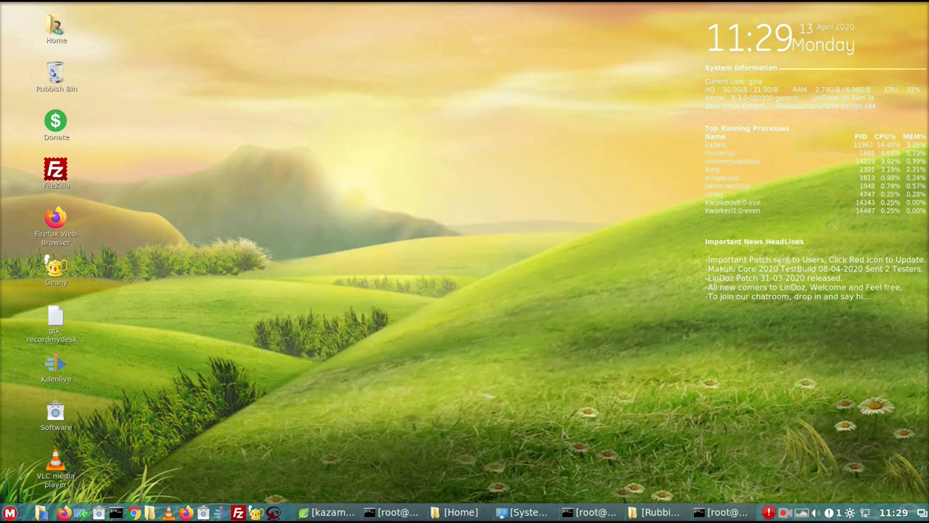
# Close System Settings and bring the Home folder window forward.
pyautogui.click(525, 513)
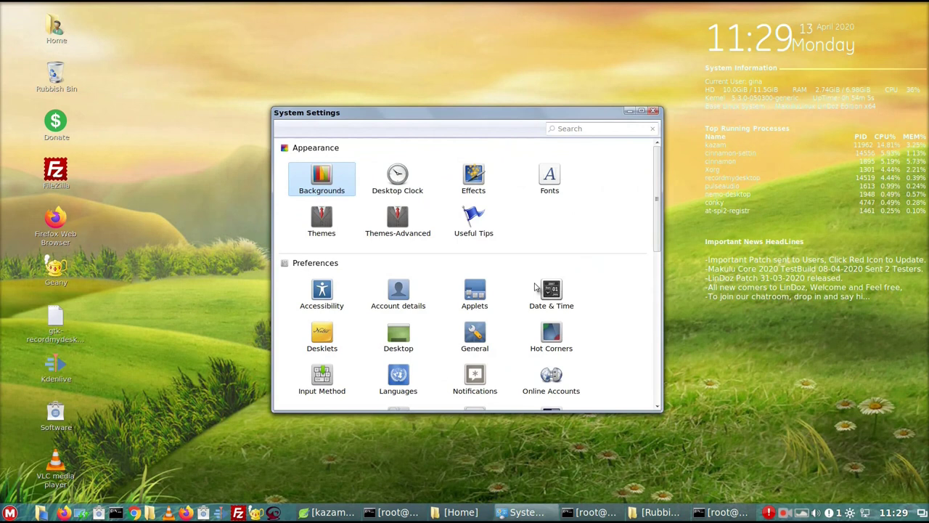
pyautogui.click(654, 112)
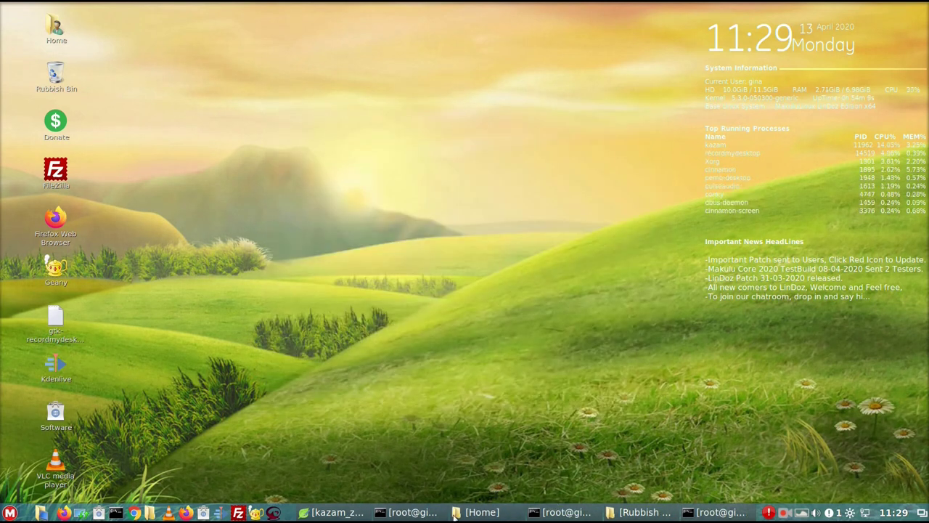
pyautogui.click(505, 508)
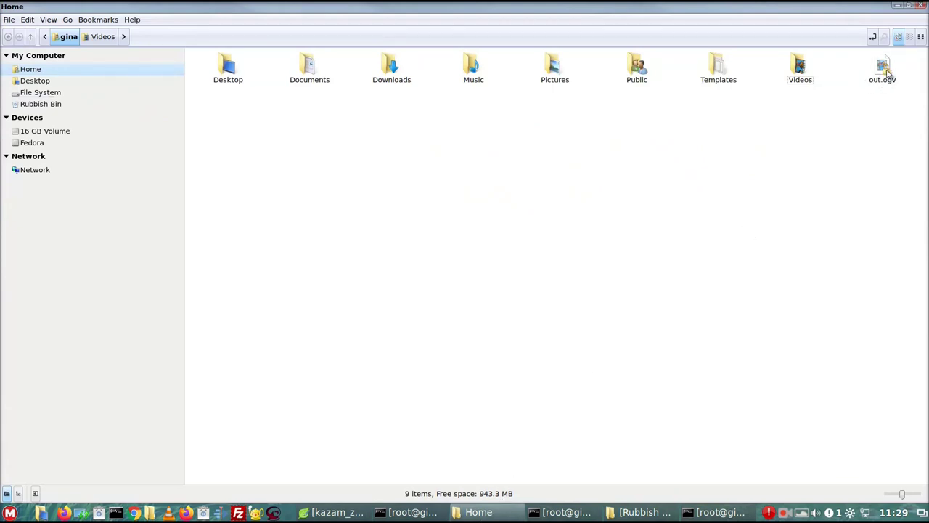
# Close the Home folder and Rubbish Bin windows.
pyautogui.click(923, 6)
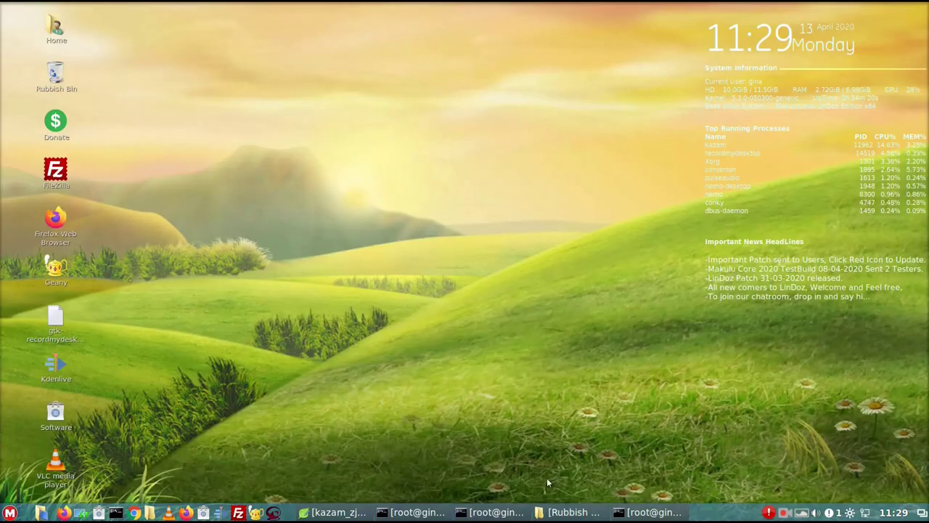
pyautogui.click(575, 513)
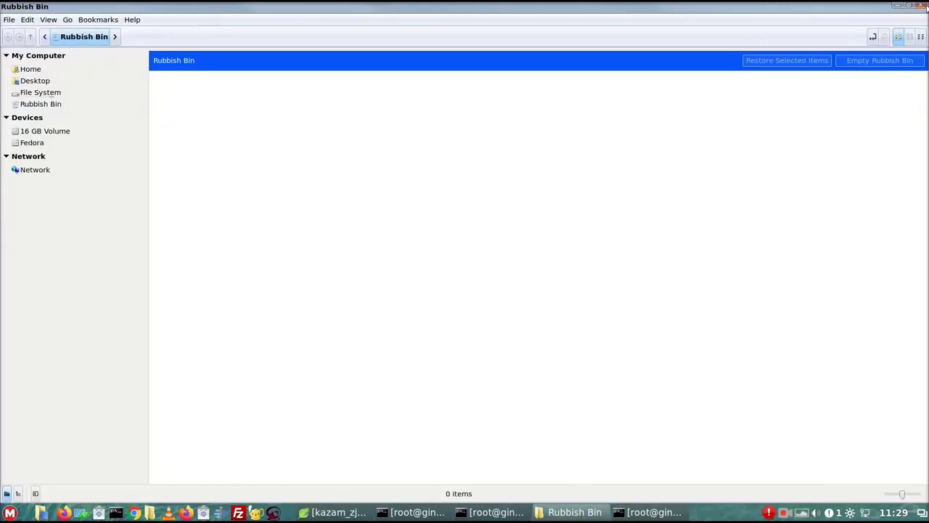
pyautogui.click(923, 6)
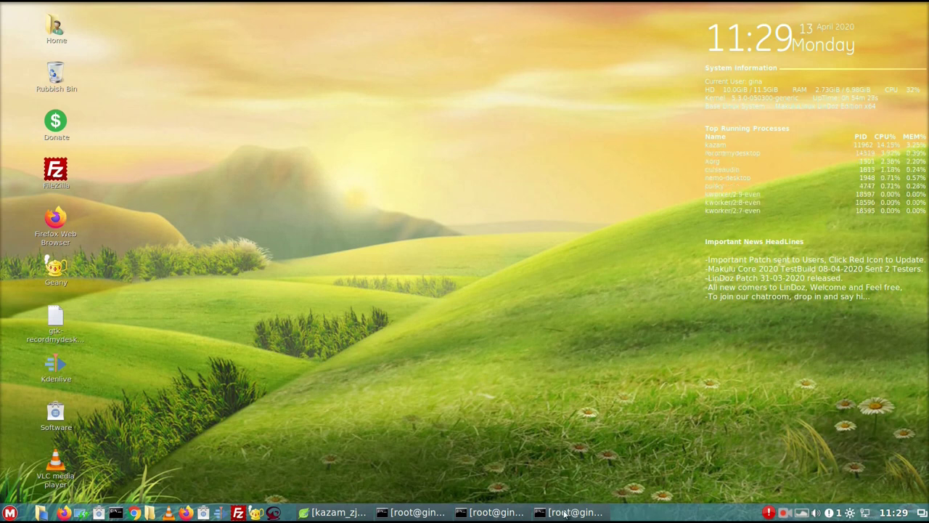
# Close the empty kazam_zj8xy79r.movie text editor window.
pyautogui.moveTo(565, 514)
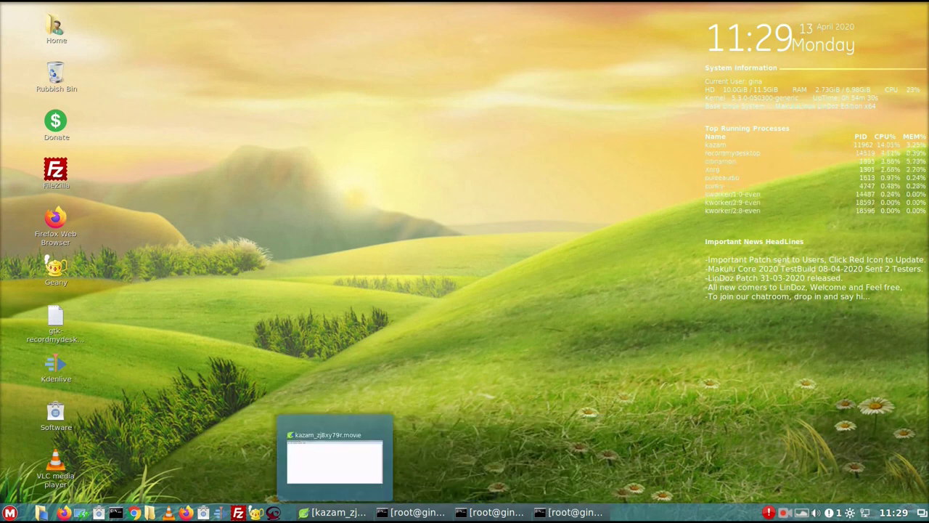
pyautogui.click(333, 513)
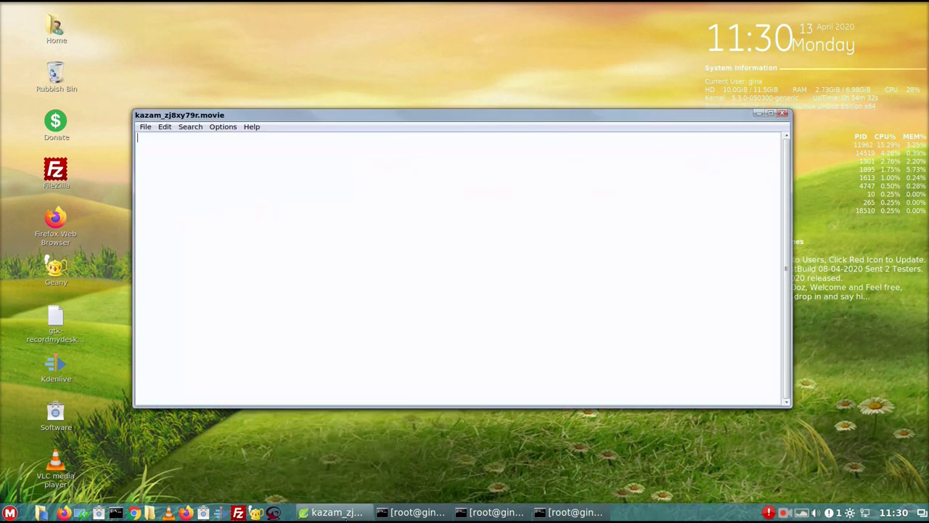
pyautogui.click(783, 114)
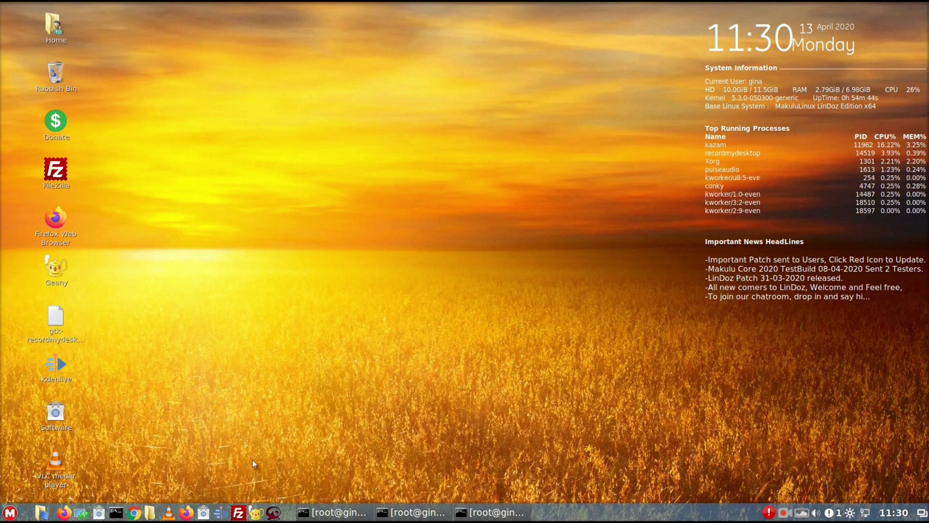
# Close the third root terminal that installed gimp, confirming Close Terminal anyway.
pyautogui.moveTo(325, 514)
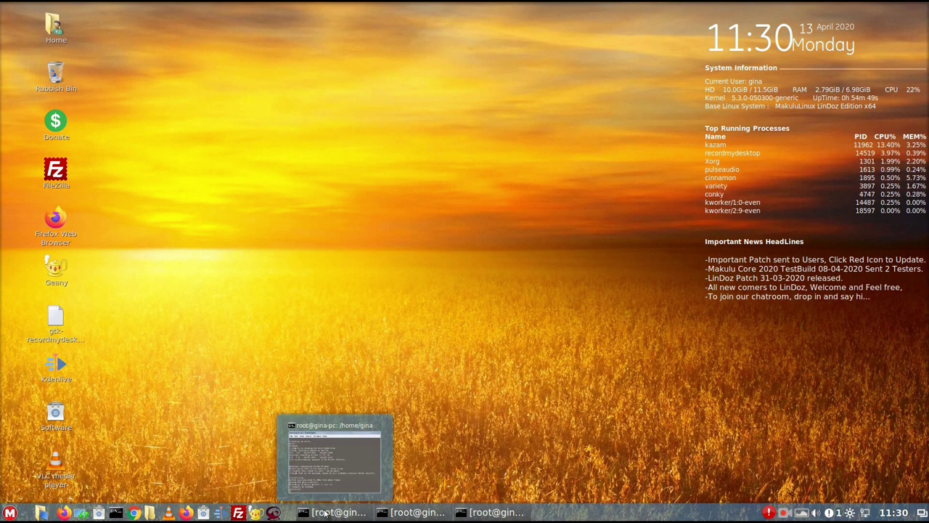
pyautogui.moveTo(404, 516)
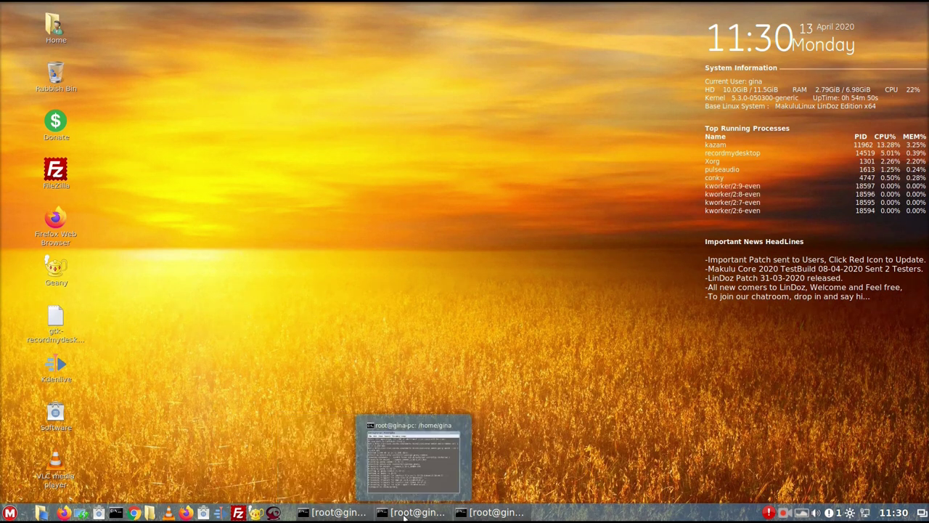
pyautogui.moveTo(487, 517)
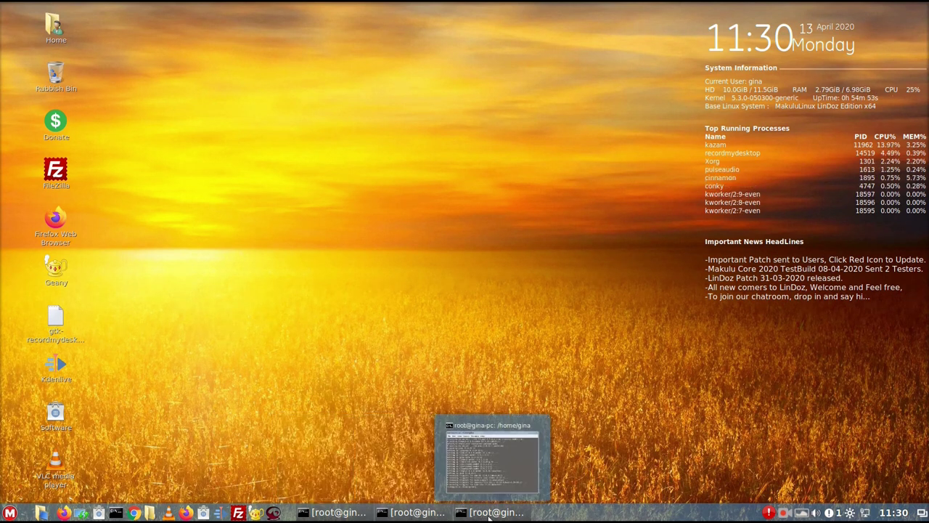
pyautogui.click(489, 513)
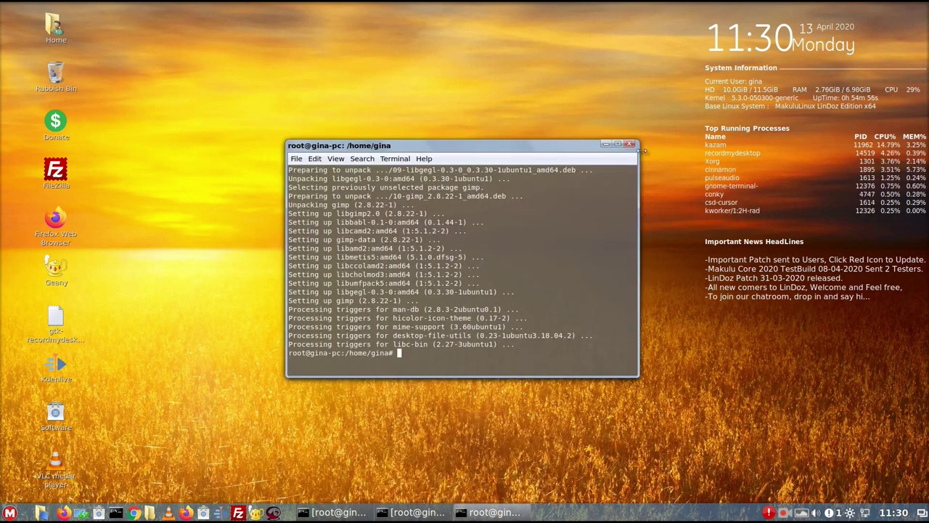
pyautogui.click(629, 144)
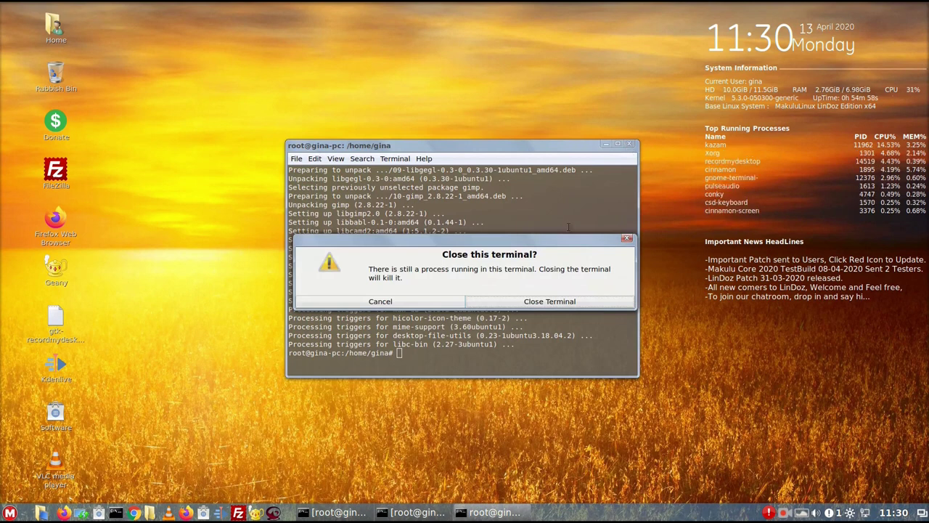
pyautogui.click(550, 301)
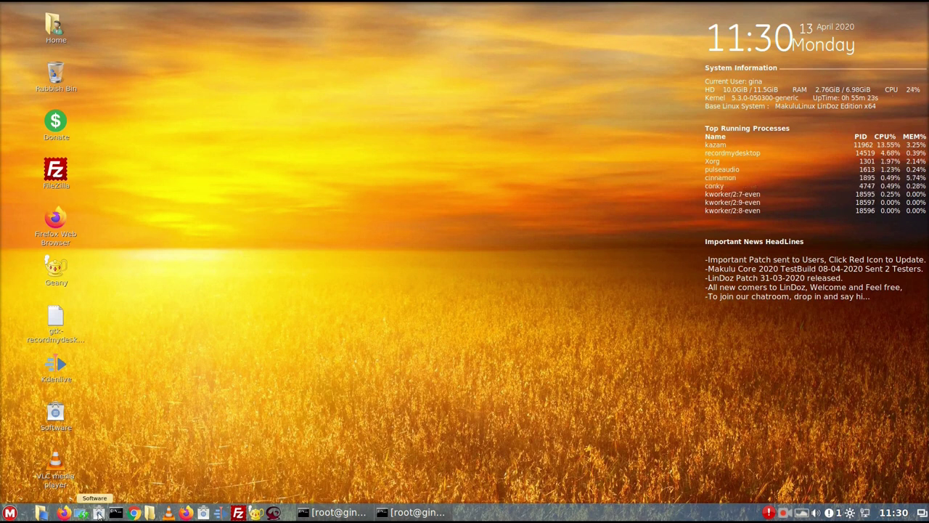
# Relaunch Firefox and load webhouses.co.uk in a new second tab.
pyautogui.click(98, 514)
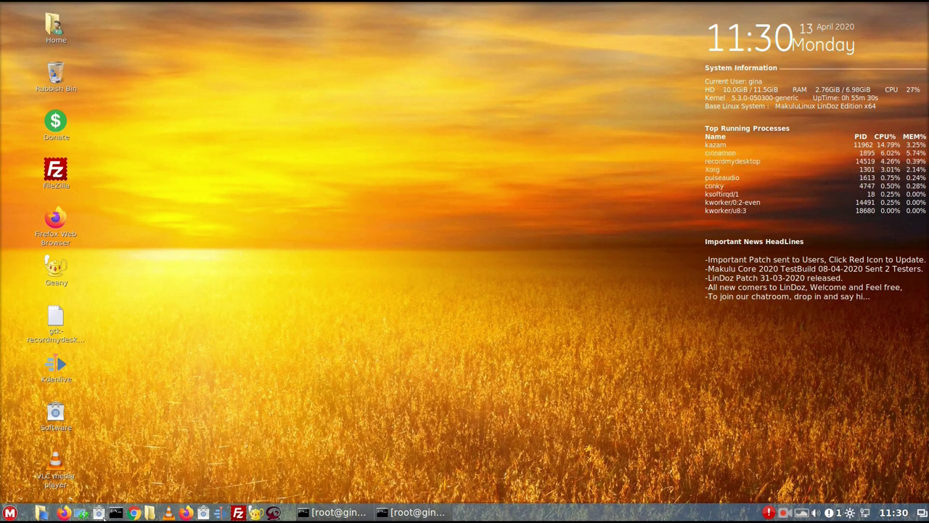
pyautogui.click(64, 513)
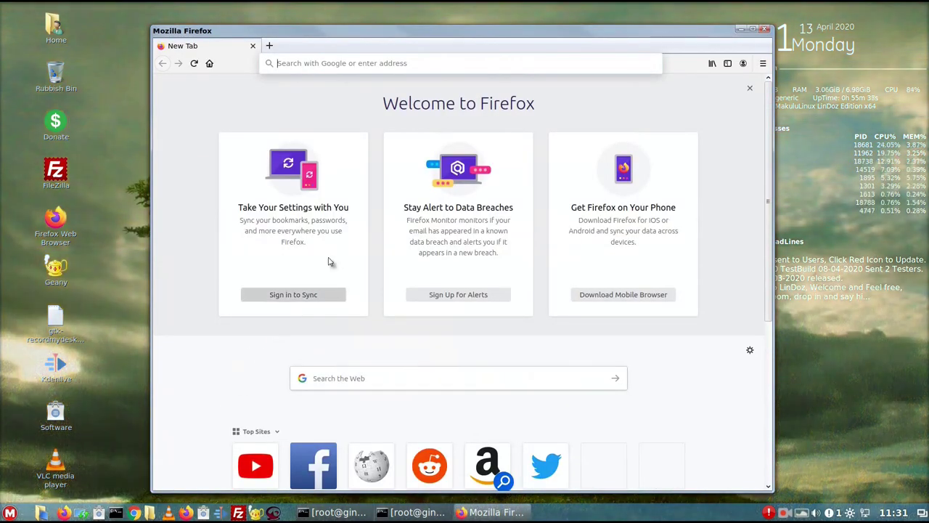
pyautogui.click(269, 46)
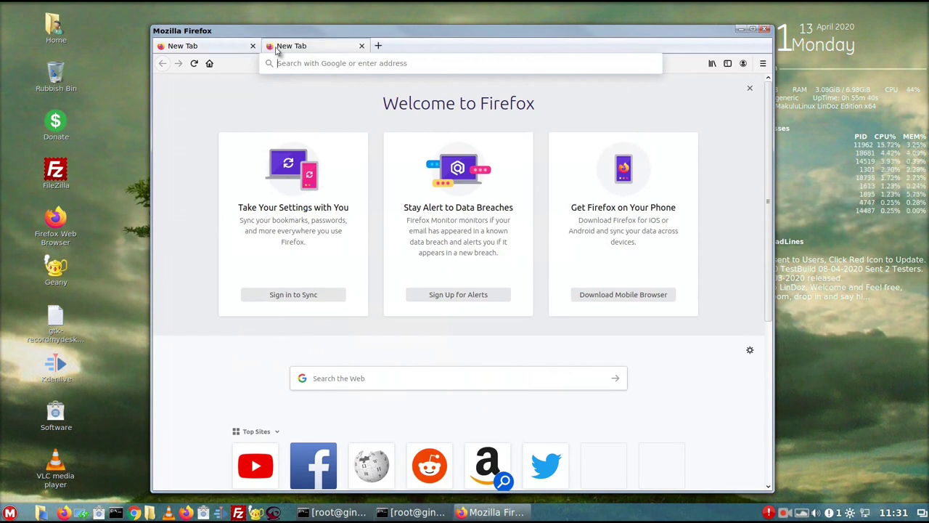
pyautogui.write('we')
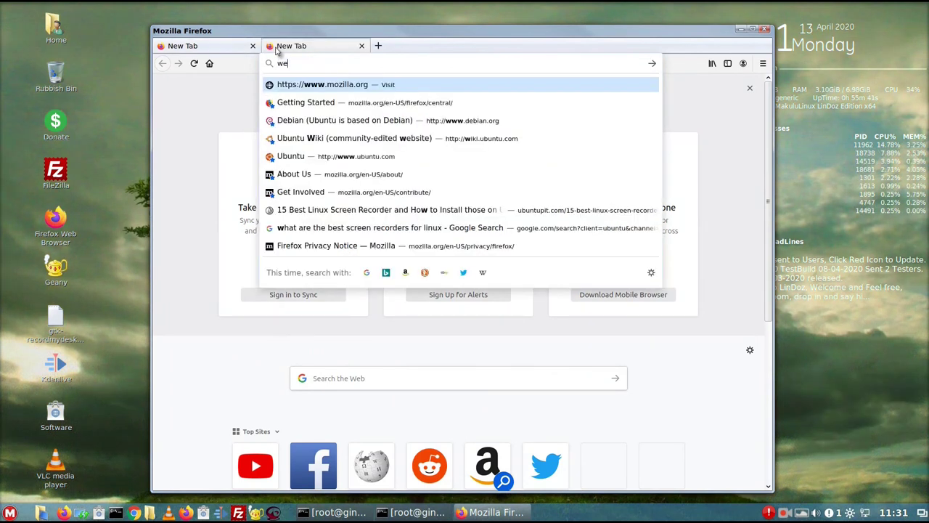
pyautogui.write('bhou')
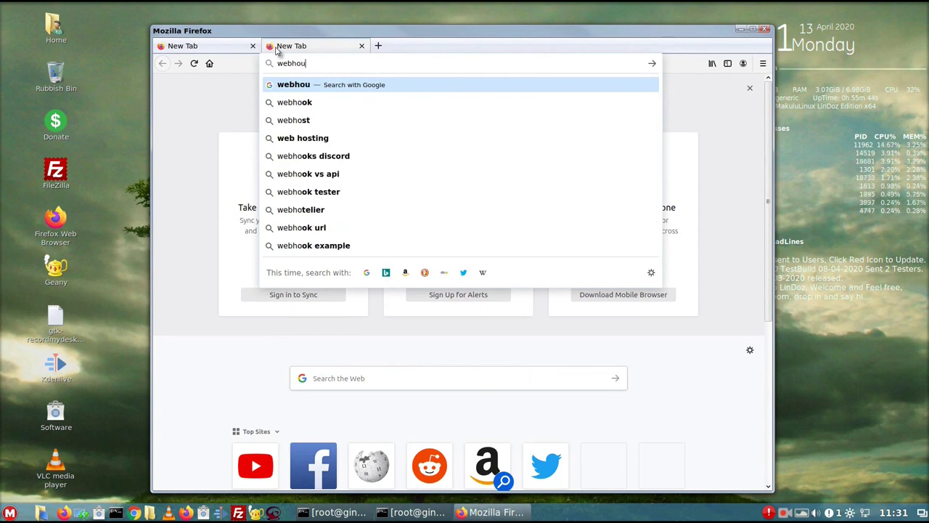
pyautogui.write('ses')
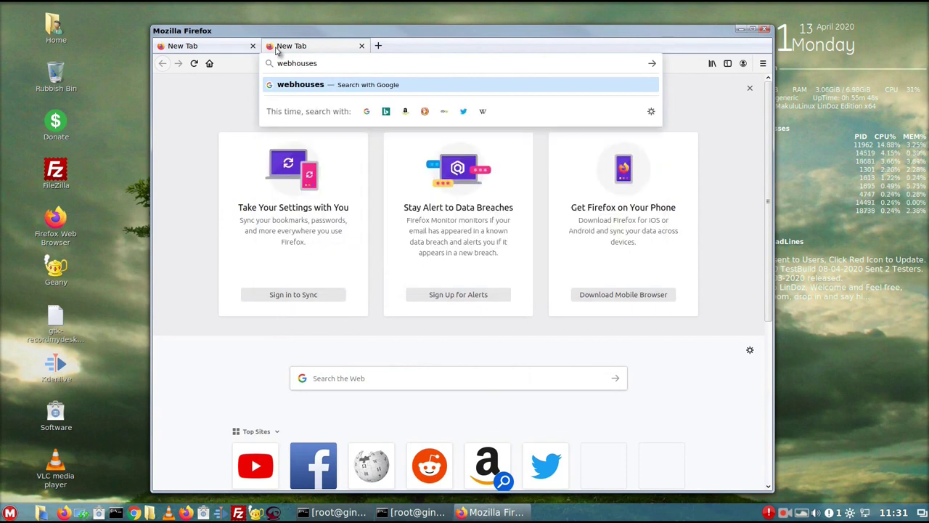
pyautogui.write('.co')
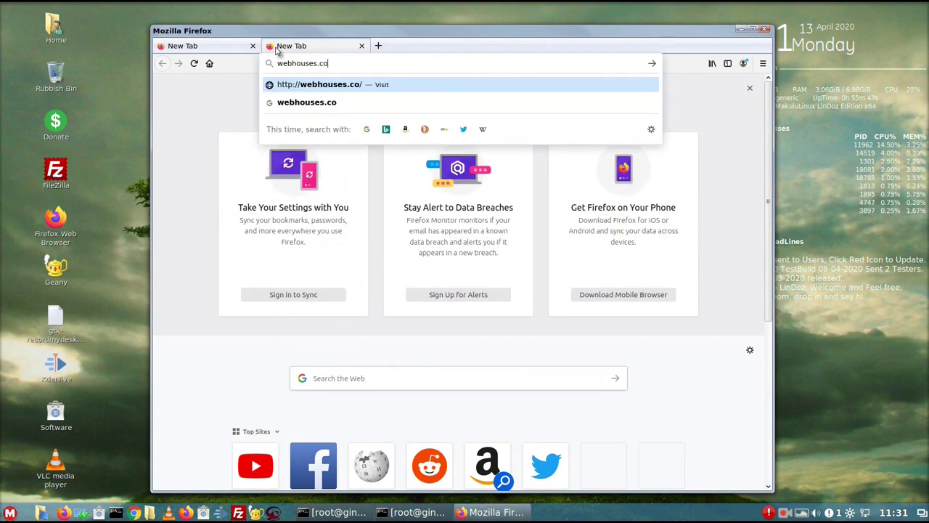
pyautogui.write('.uk')
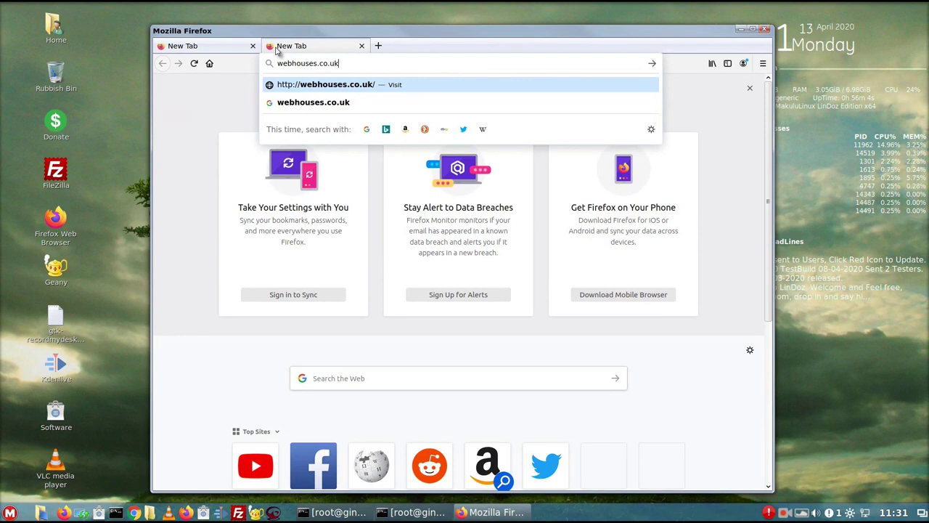
pyautogui.press('Return')
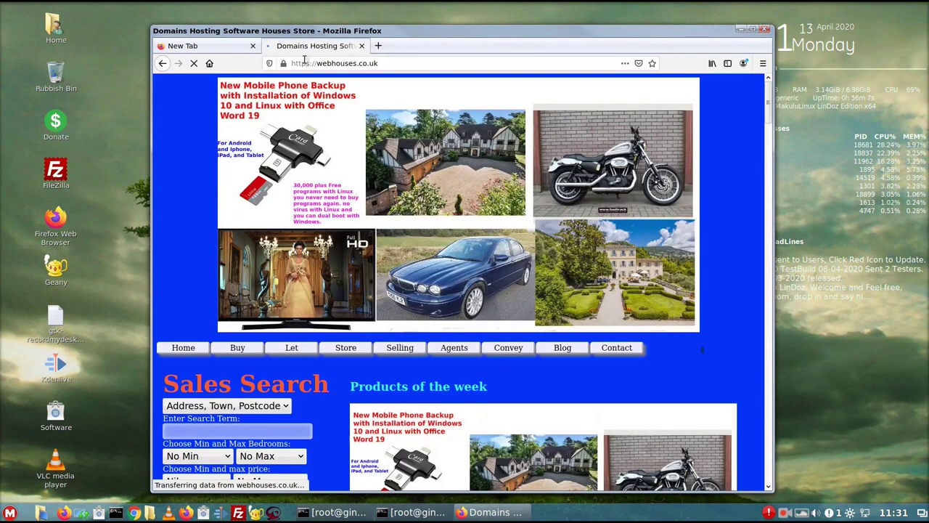
# Save the webhouses.co.uk house picture to Pictures, renamed image1.jpg.
pyautogui.rightClick(411, 197)
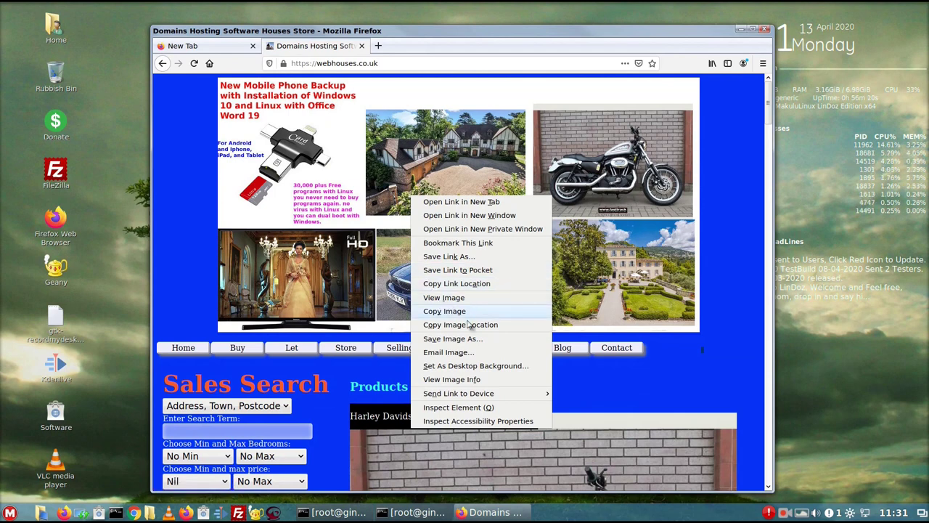
pyautogui.click(482, 339)
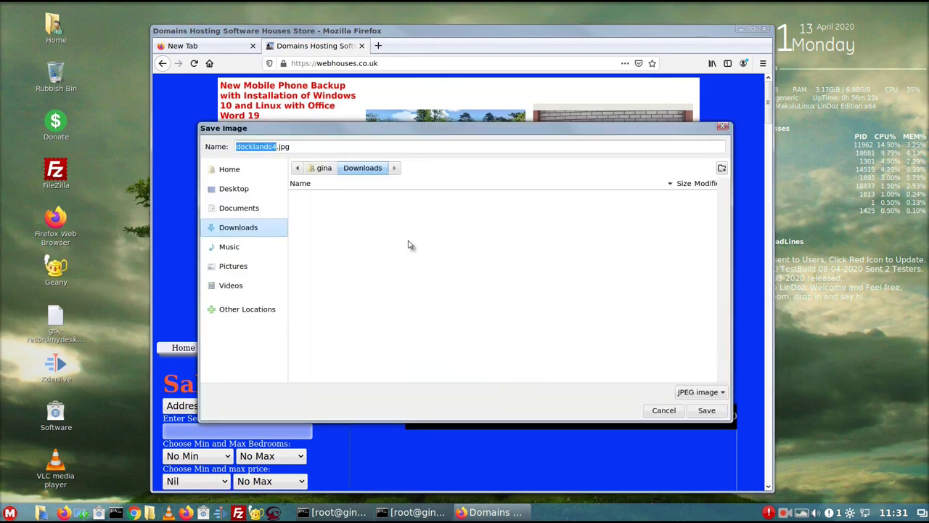
pyautogui.click(266, 266)
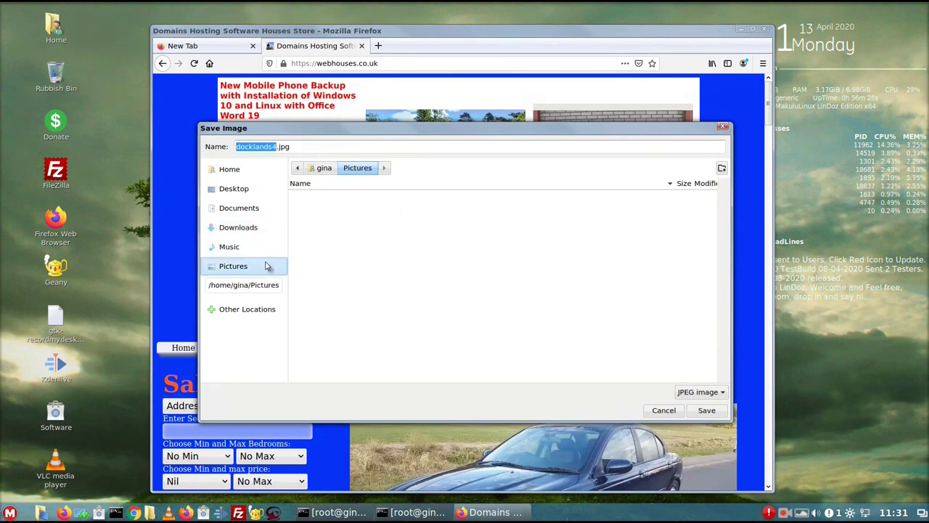
pyautogui.click(277, 147)
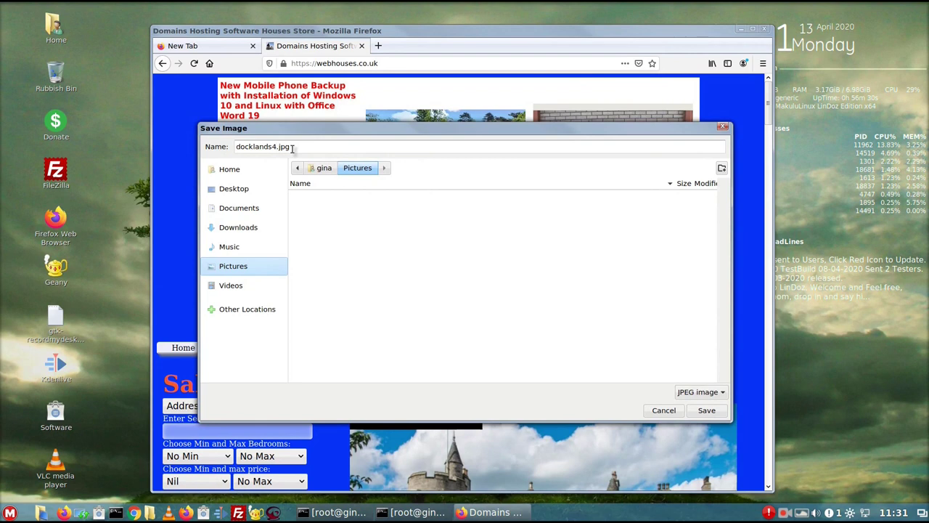
pyautogui.press('BackSpace')
pyautogui.press('BackSpace')
pyautogui.press('BackSpace')
pyautogui.press('BackSpace')
pyautogui.press('BackSpace')
pyautogui.press('BackSpace')
pyautogui.press('BackSpace')
pyautogui.press('BackSpace')
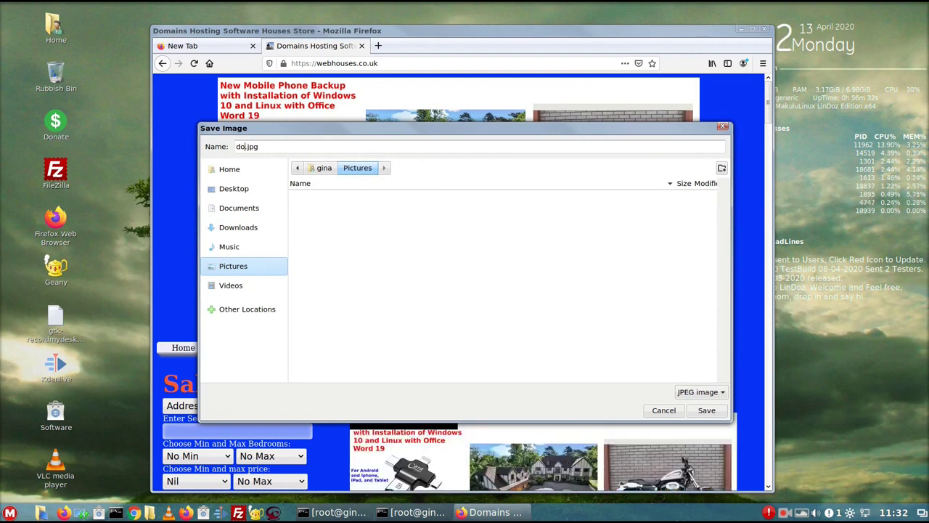
pyautogui.write('image1')
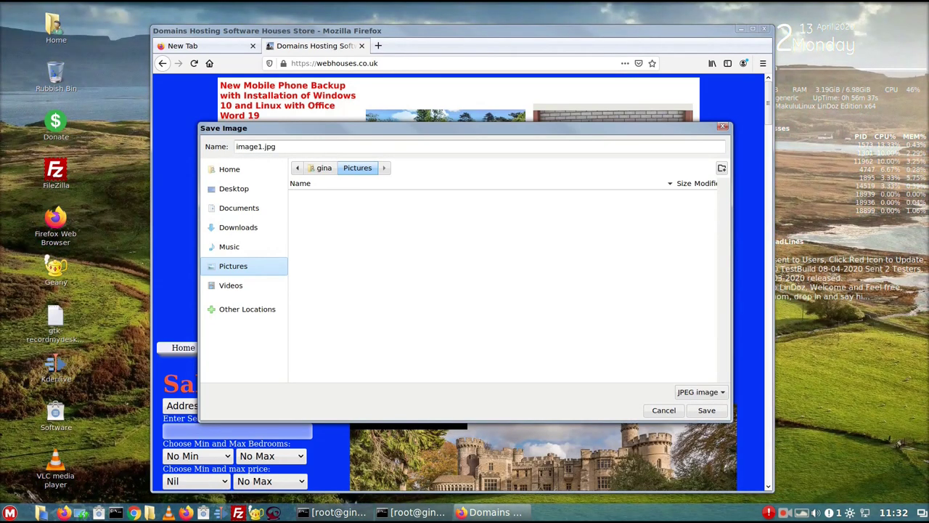
pyautogui.click(707, 411)
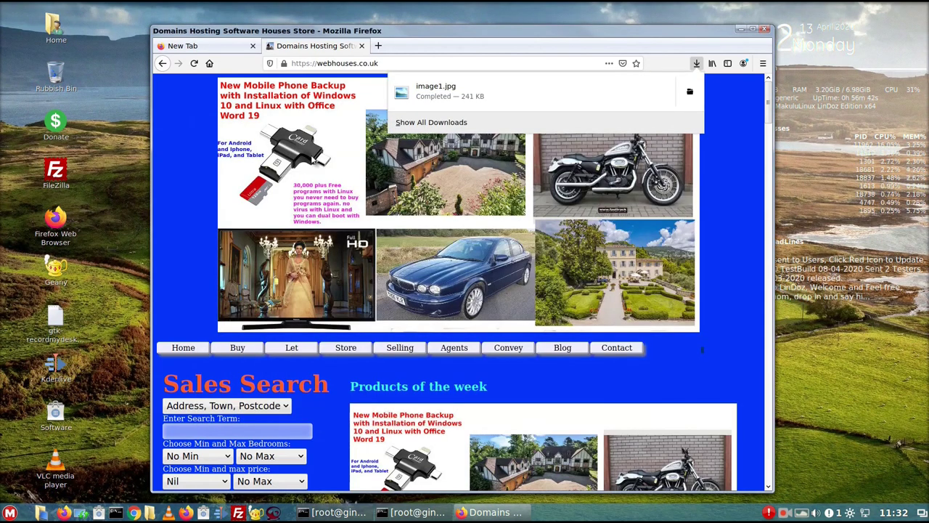
# Scroll down the webhouses.co.uk page to the Domain Names and Hosting prices.
pyautogui.scroll(-4, 392, 305)
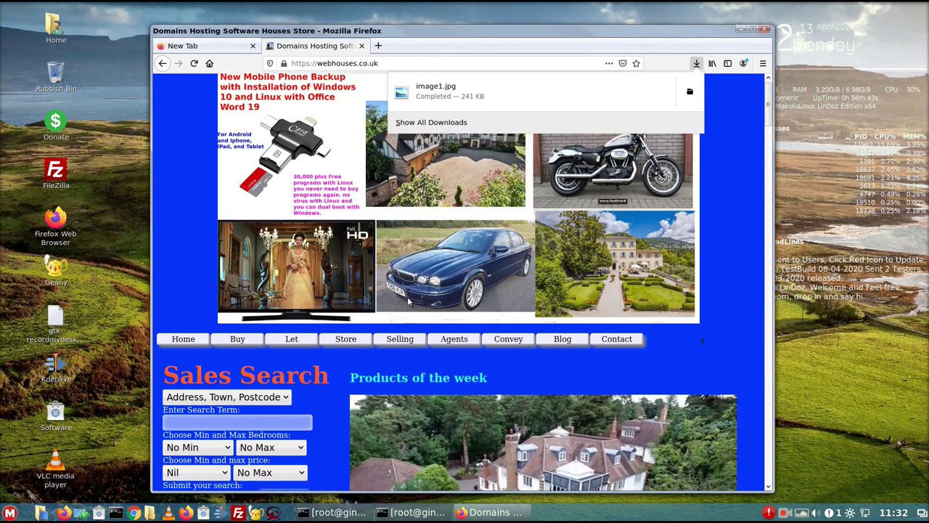
pyautogui.scroll(-2, 416, 294)
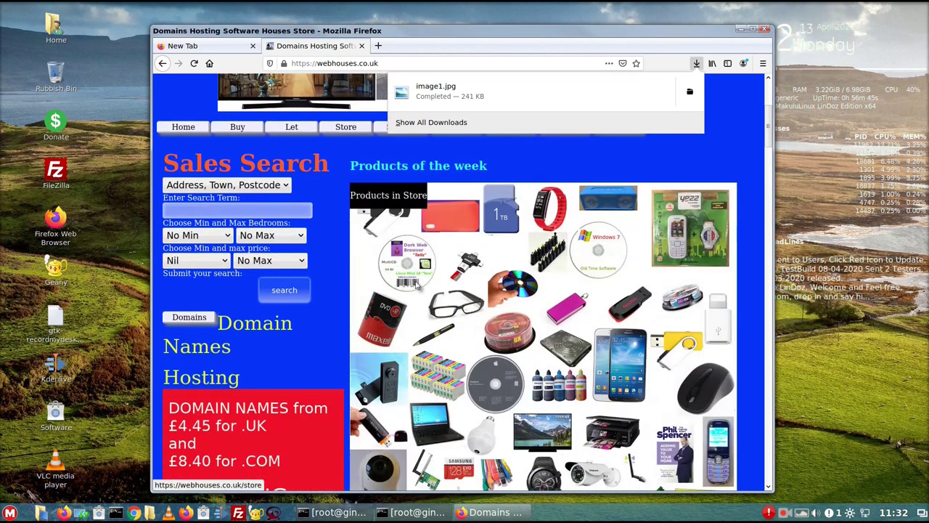
pyautogui.scroll(-2, 422, 286)
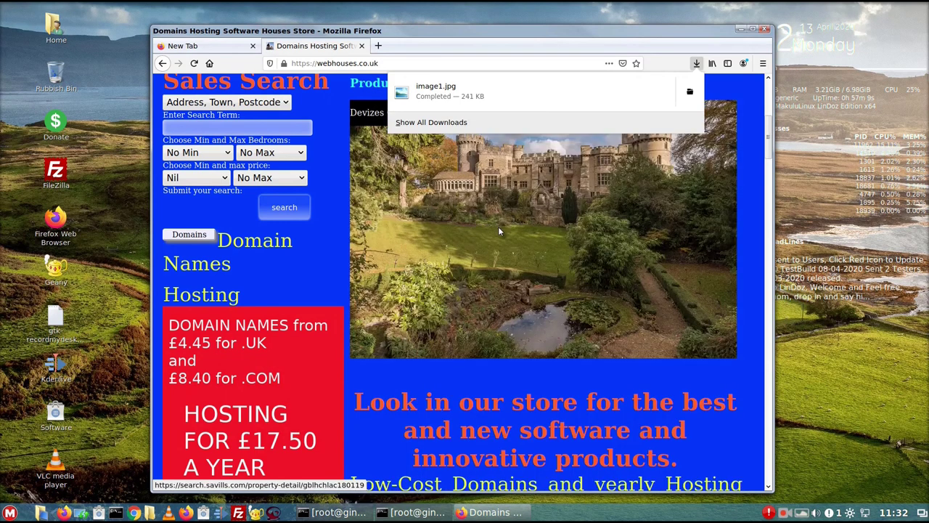
# Save the castle image to Pictures under its suggested name devizescastle.jpg.
pyautogui.rightClick(498, 226)
pyautogui.rightClick(498, 226)
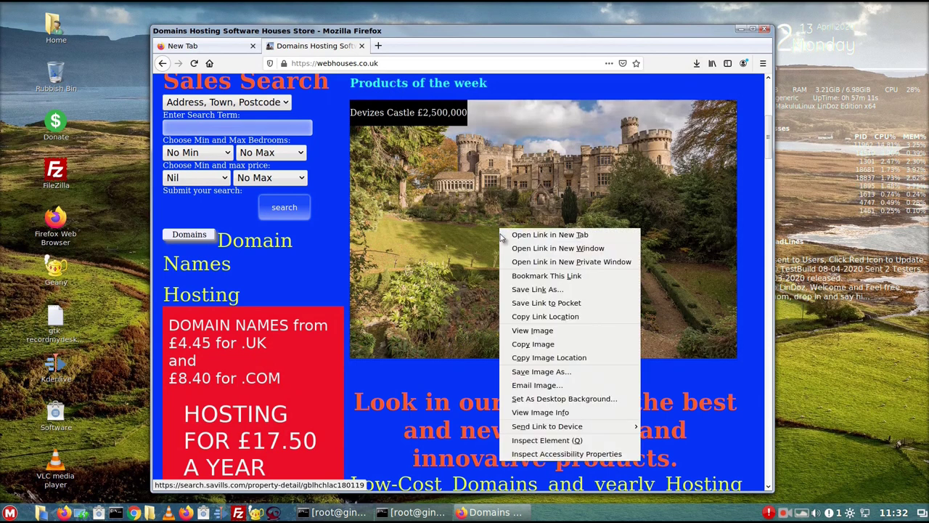
pyautogui.click(559, 372)
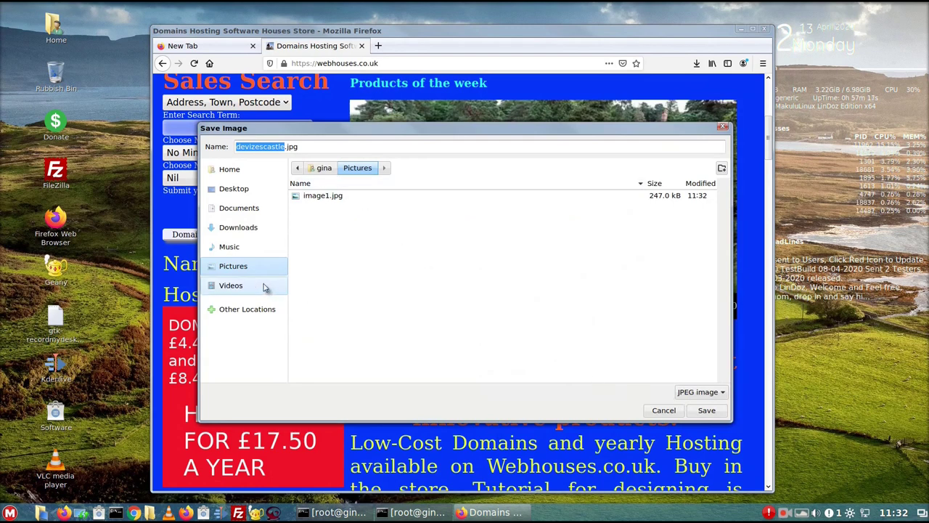
pyautogui.click(707, 411)
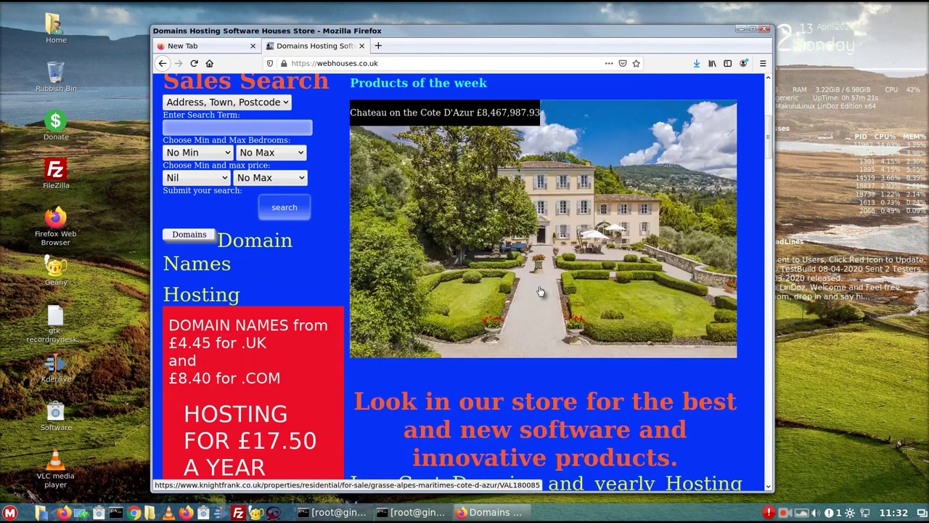
pyautogui.scroll(-3, 540, 291)
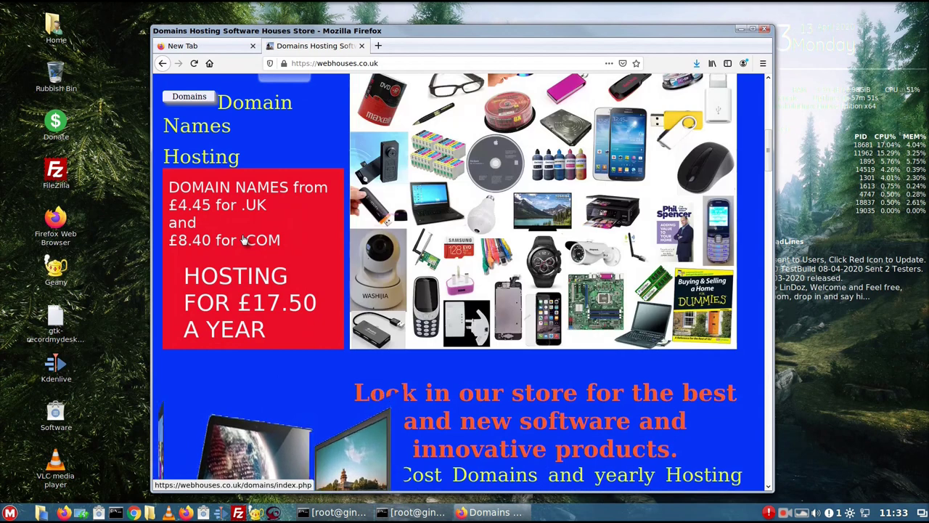
# Save the image beside the domain box as domains.jpg, then scroll the webhouses.co.uk homepage.
pyautogui.rightClick(244, 241)
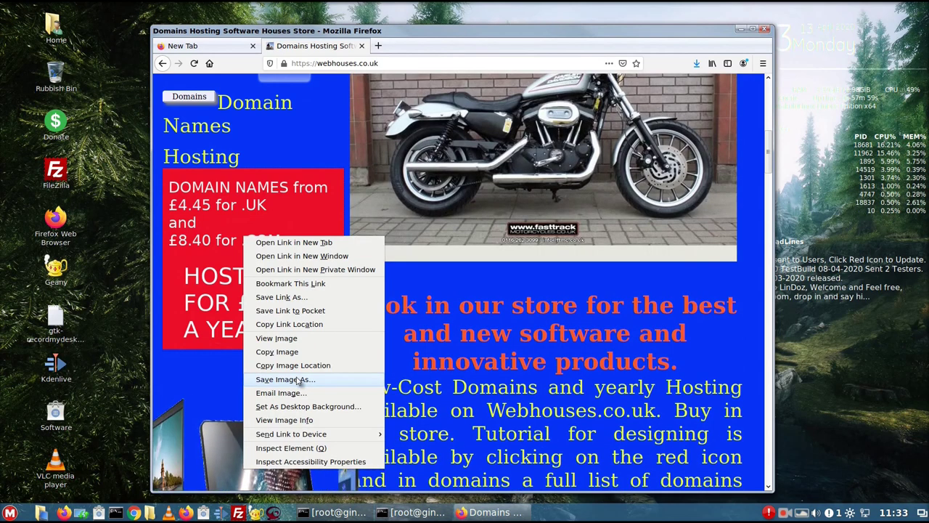
pyautogui.click(298, 380)
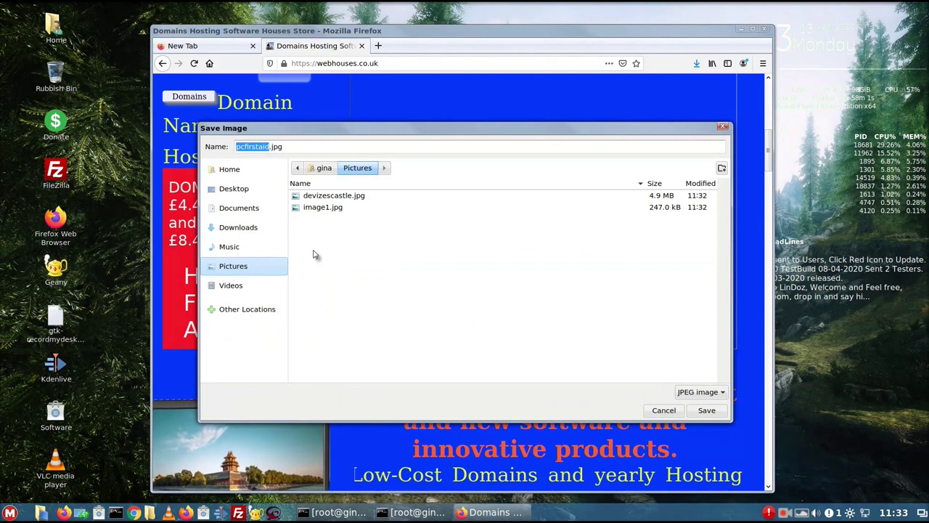
pyautogui.click(269, 146)
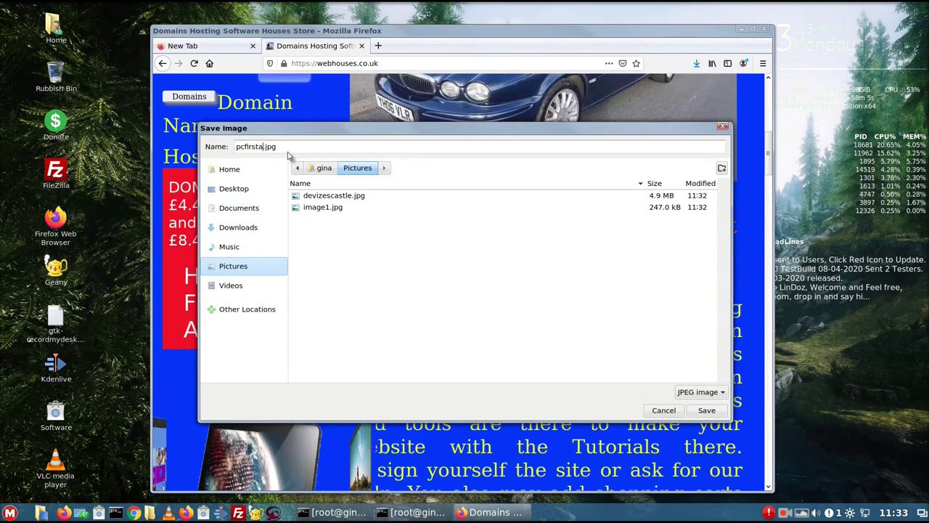
pyautogui.press('BackSpace')
pyautogui.press('BackSpace')
pyautogui.press('BackSpace')
pyautogui.press('BackSpace')
pyautogui.press('BackSpace')
pyautogui.press('BackSpace')
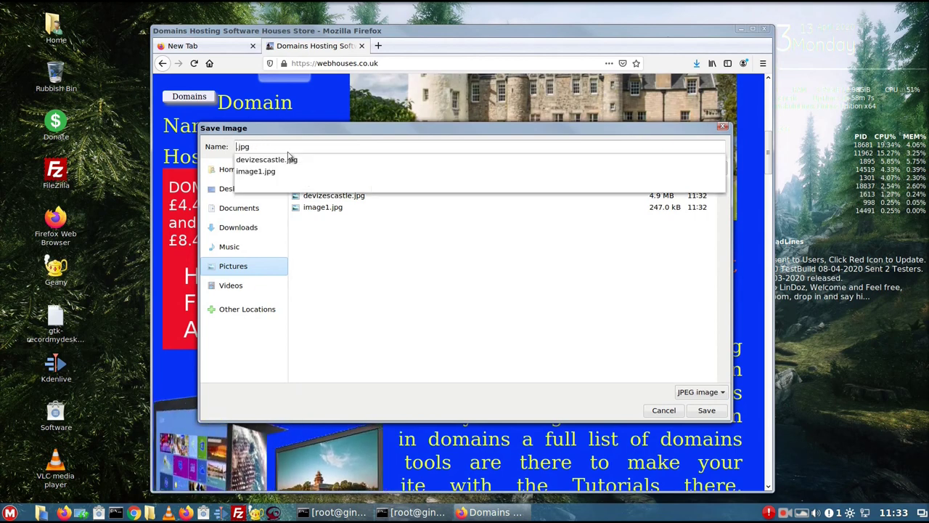
pyautogui.write('dom')
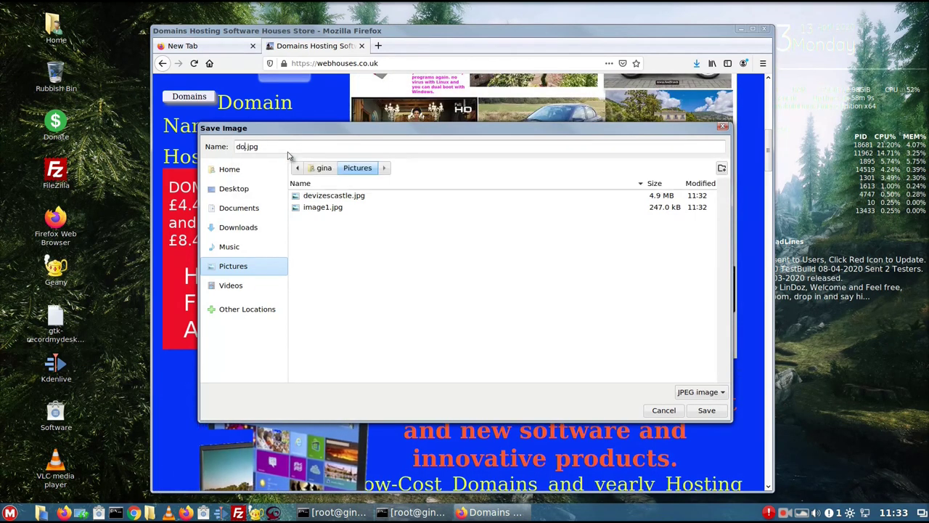
pyautogui.write('ain')
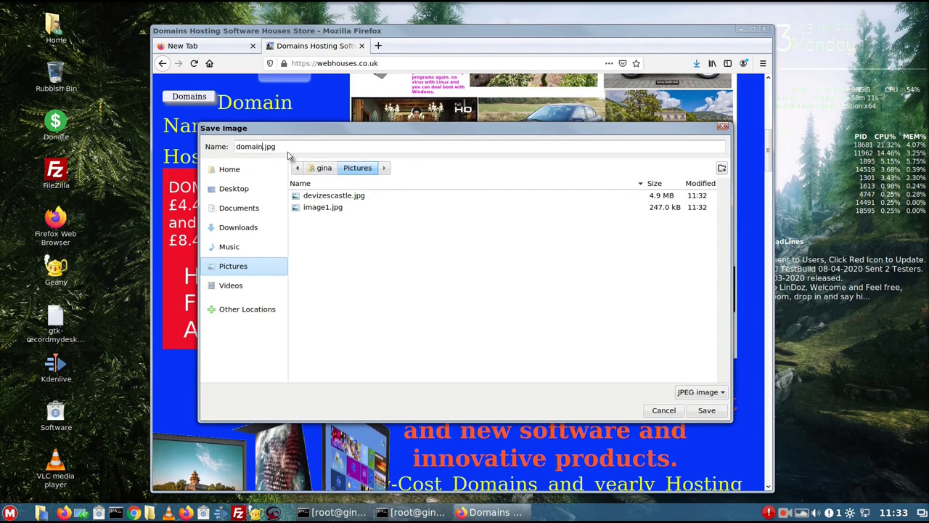
pyautogui.write('s')
pyautogui.press('Return')
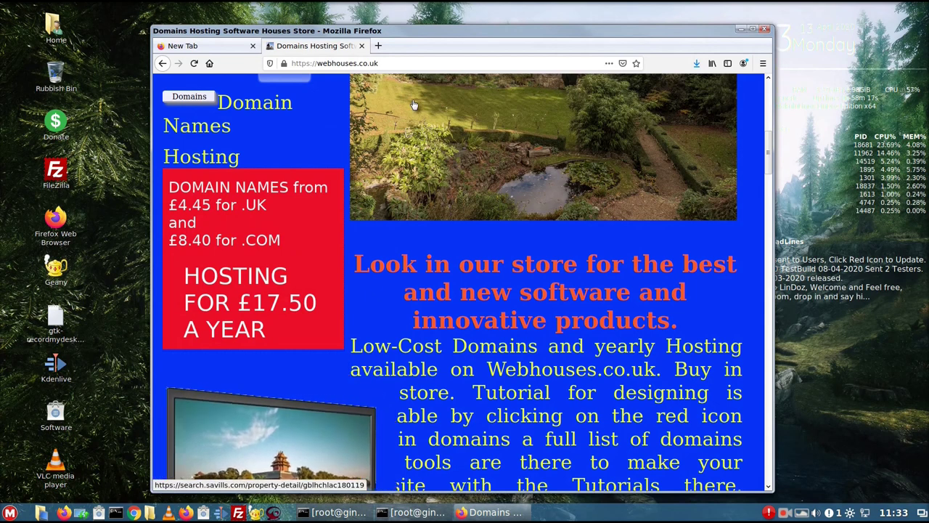
pyautogui.scroll(-4, 414, 105)
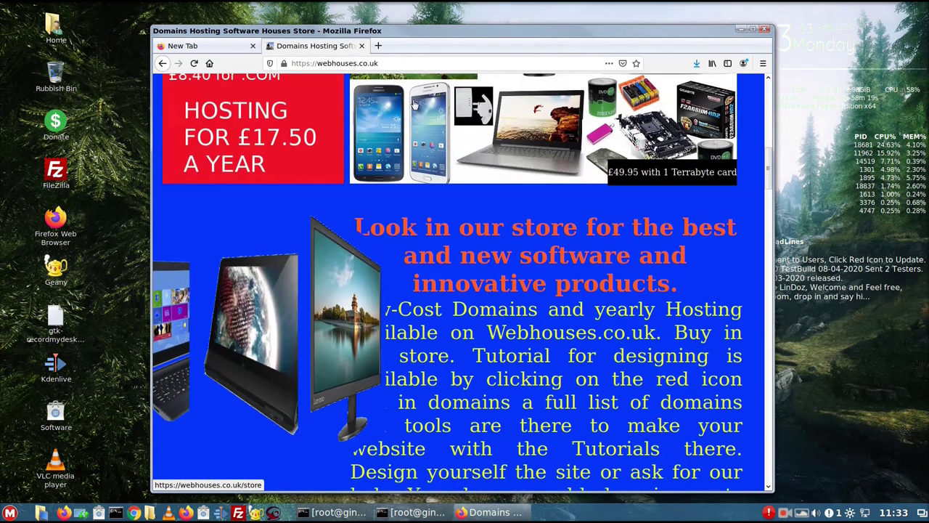
pyautogui.scroll(-5, 414, 105)
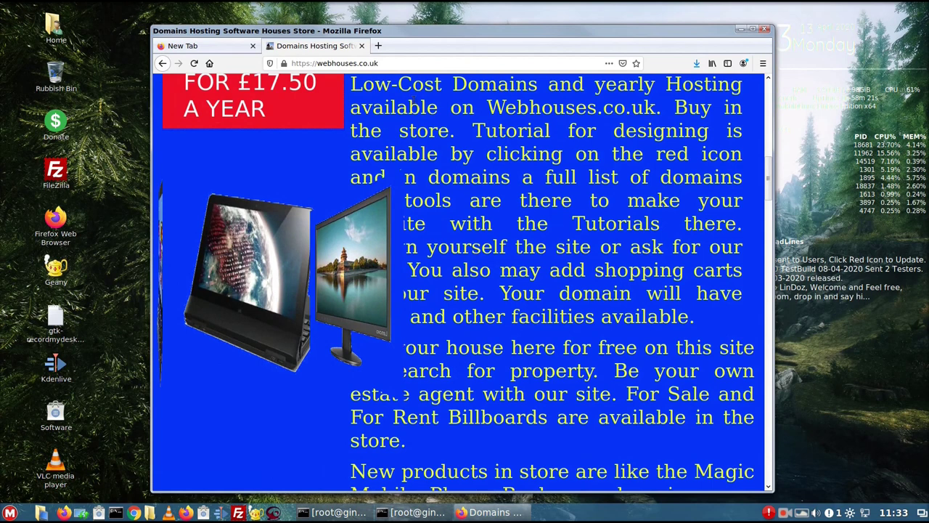
pyautogui.scroll(8, 415, 106)
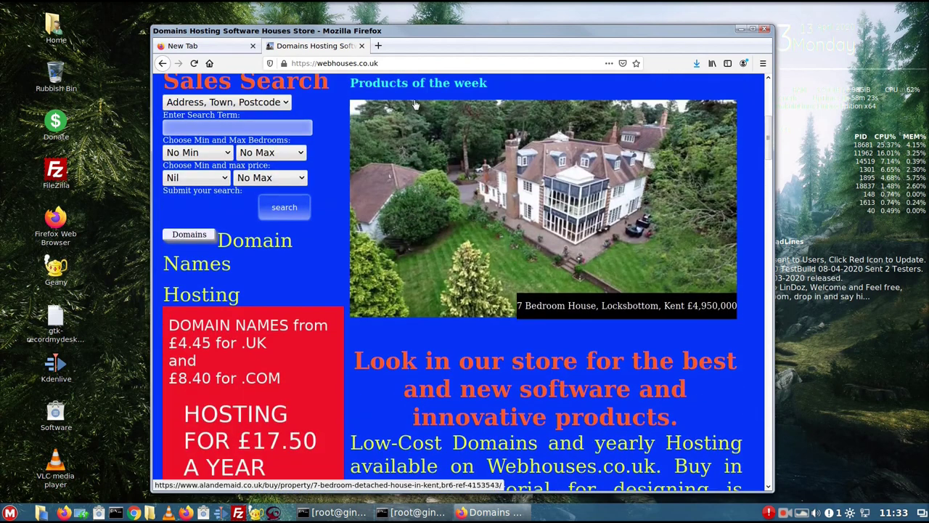
pyautogui.scroll(2, 416, 106)
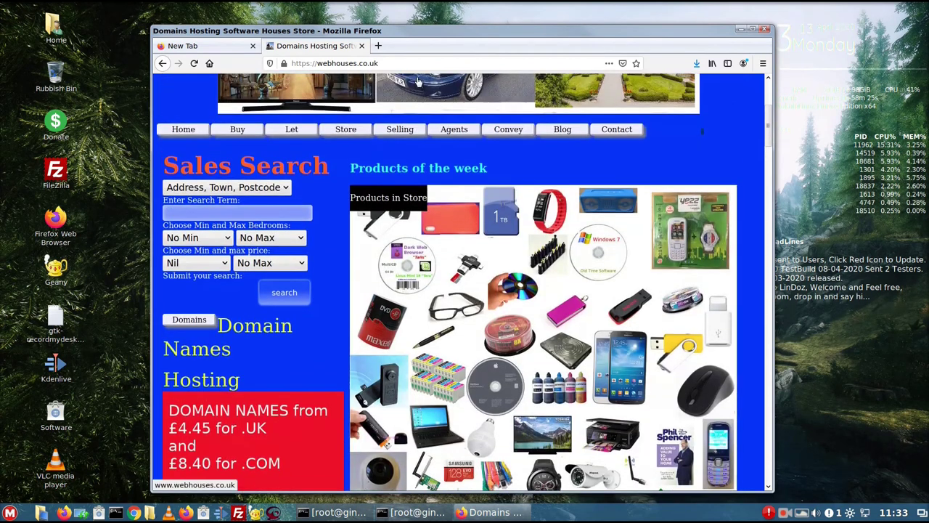
pyautogui.scroll(1, 419, 82)
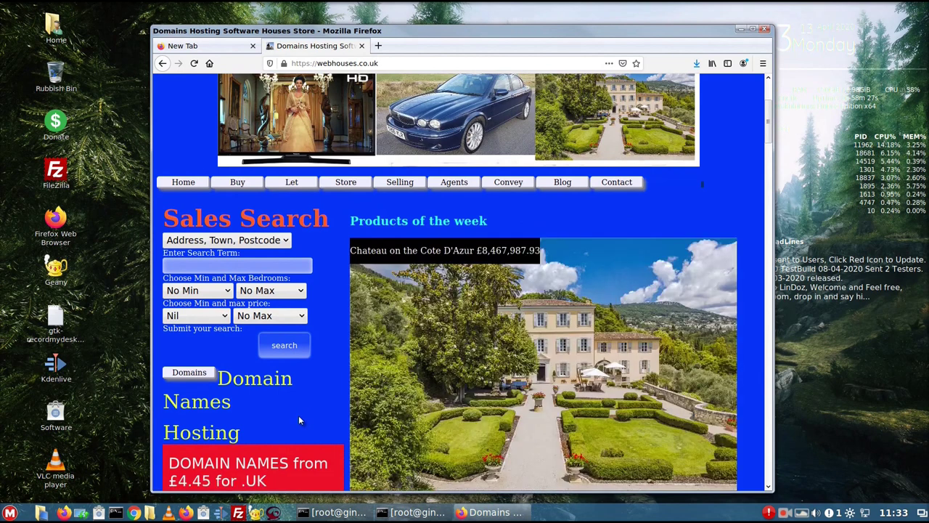
# From the menu's Office category, put LibreOffice Writer launchers on the desktop and bottom panel.
pyautogui.click(15, 513)
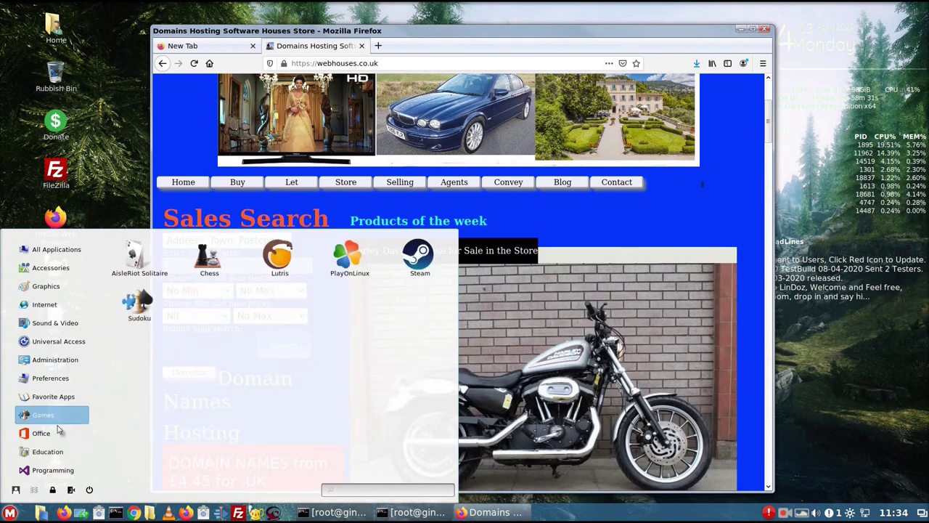
pyautogui.moveTo(68, 434)
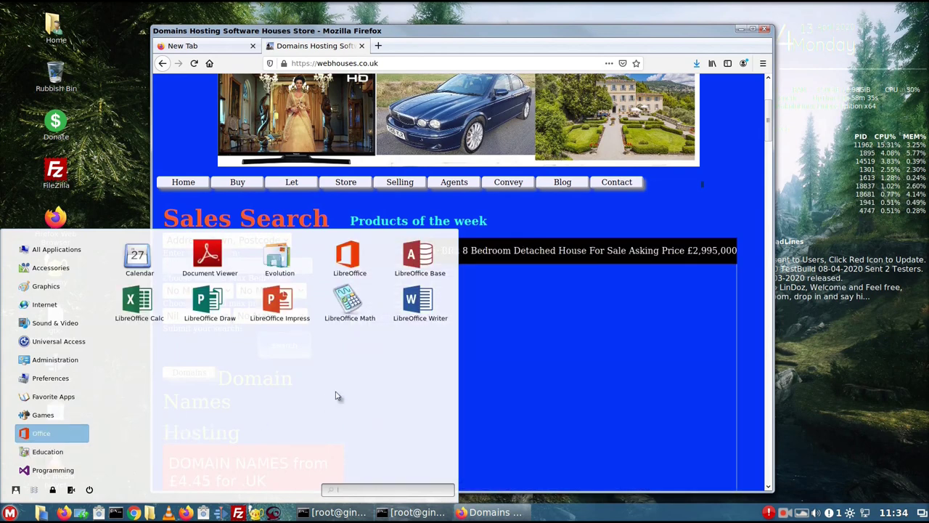
pyautogui.rightClick(426, 307)
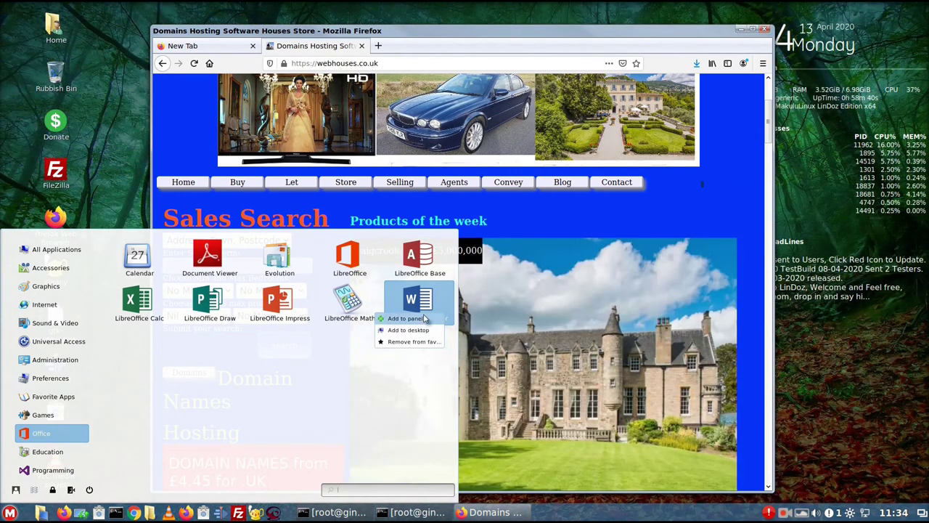
pyautogui.click(419, 329)
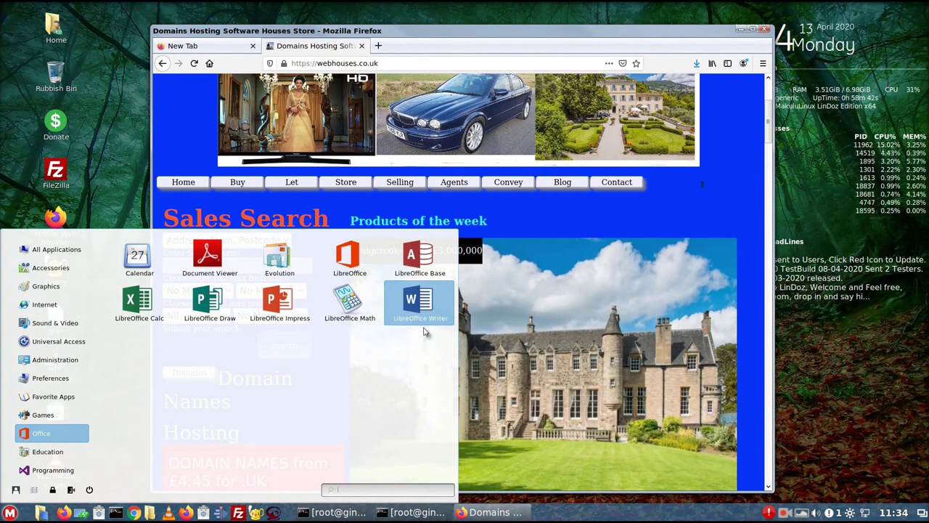
pyautogui.rightClick(425, 317)
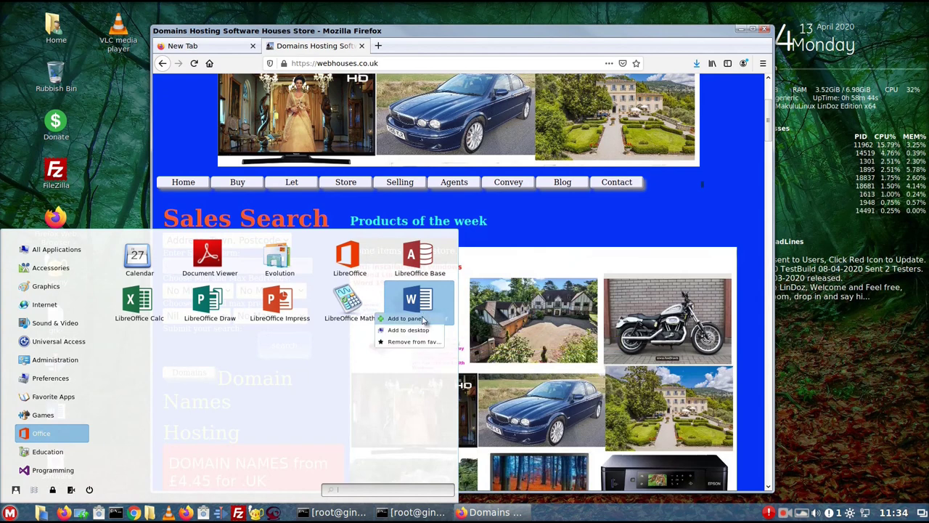
pyautogui.click(423, 320)
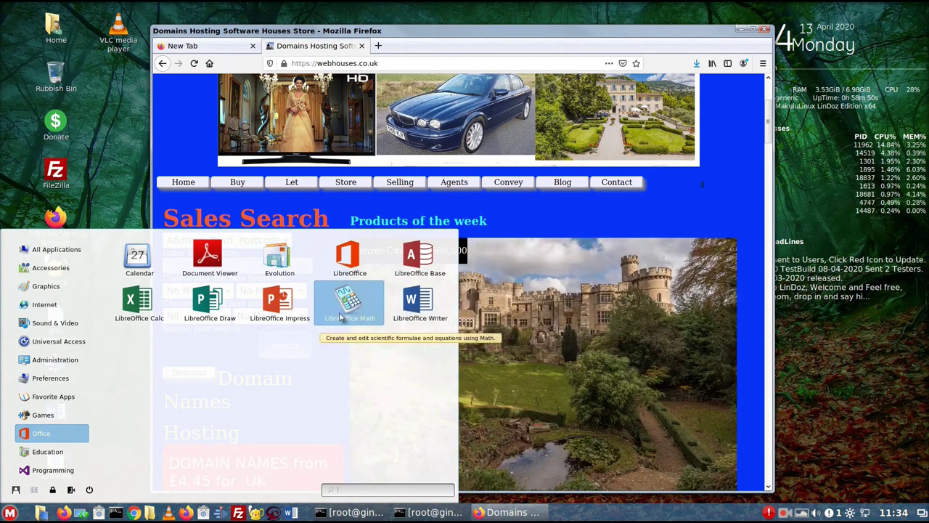
pyautogui.click(67, 305)
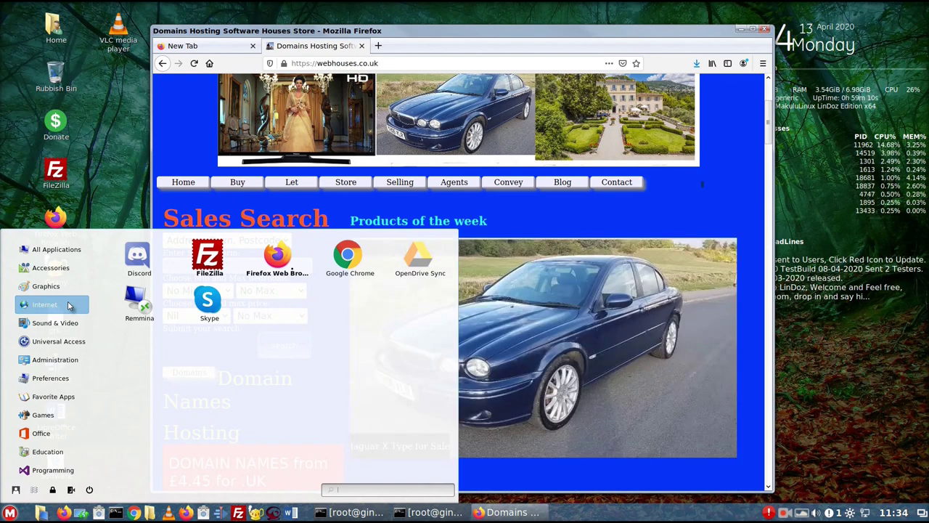
# In the root terminal, recall the last apt install command and replace geany with thunderbird.
pyautogui.click(410, 514)
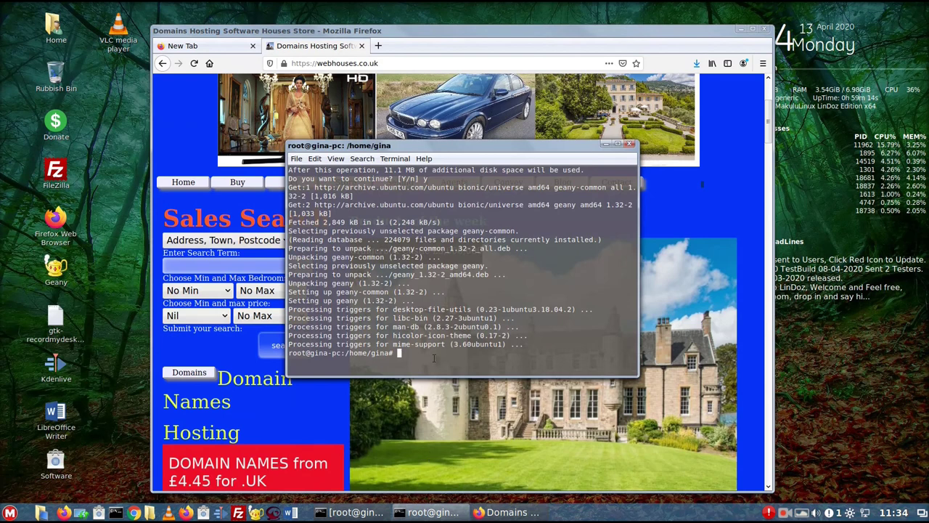
pyautogui.press('Up')
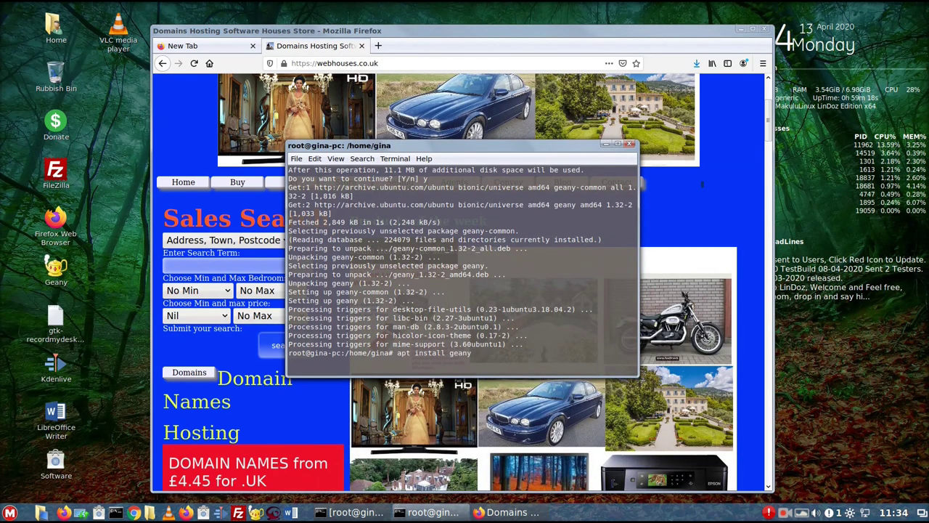
pyautogui.press('BackSpace')
pyautogui.press('BackSpace')
pyautogui.press('BackSpace')
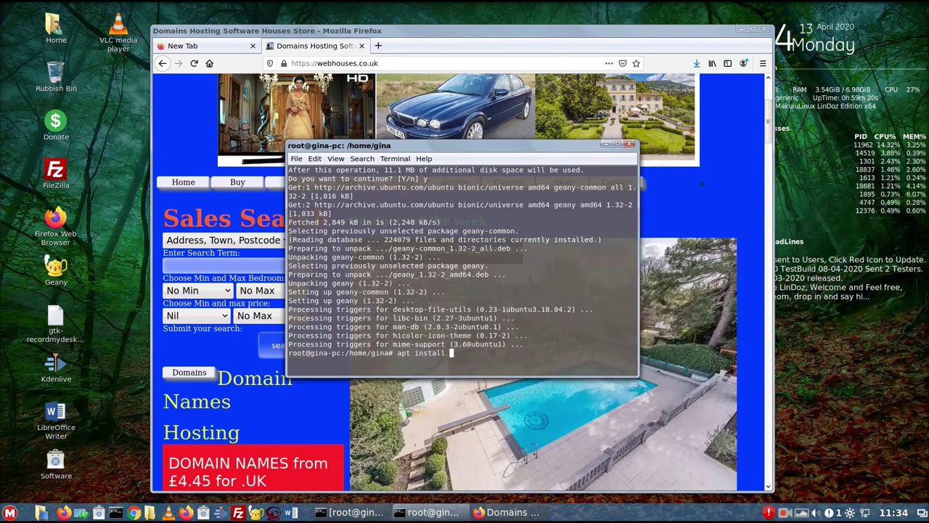
pyautogui.write('tall ')
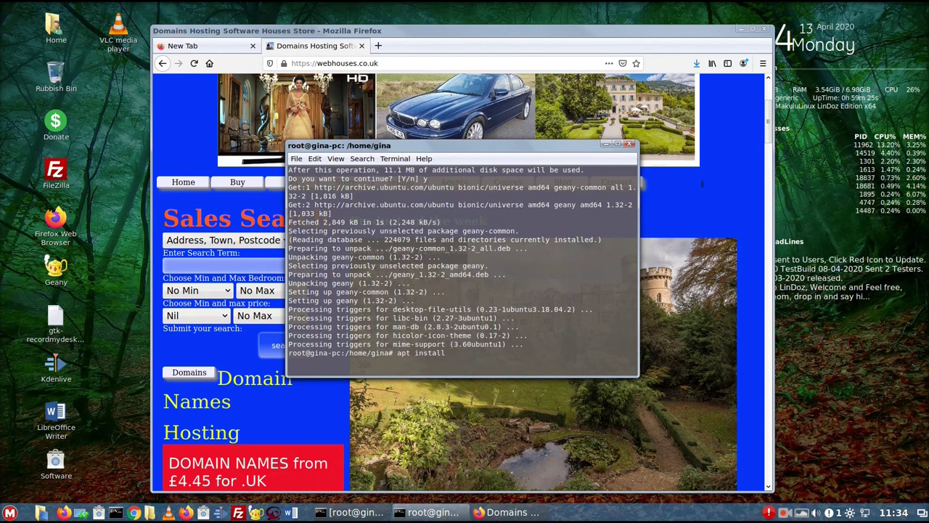
pyautogui.write('thunderbird')
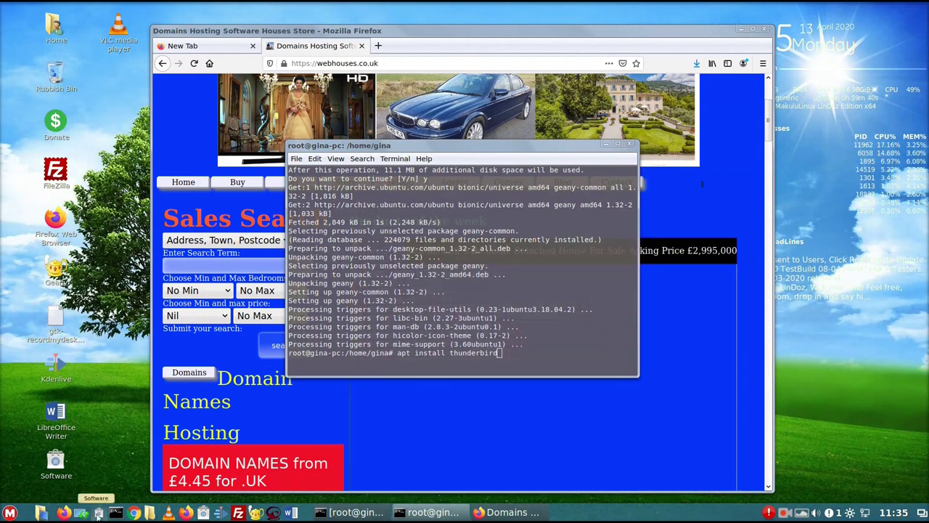
# Open Software Manager, dismiss the FileZilla notification, and browse the Communication & News apps.
pyautogui.click(98, 514)
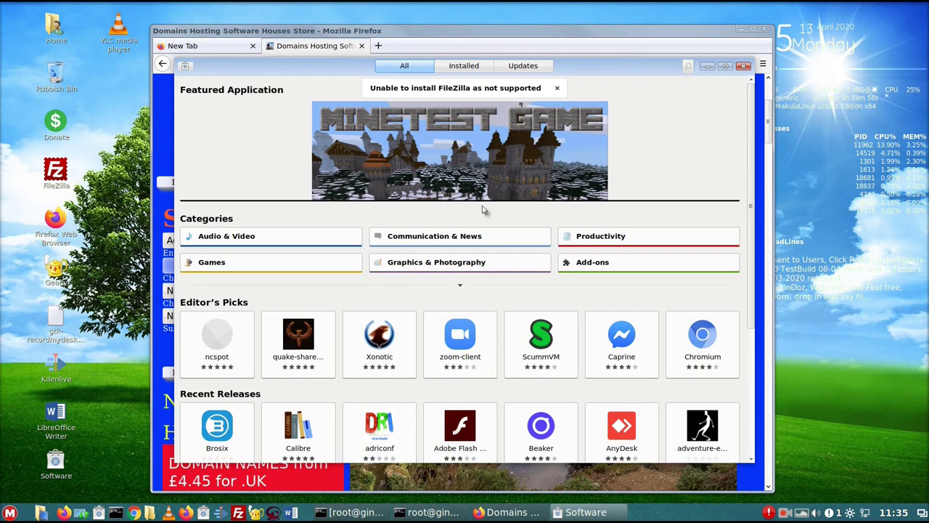
pyautogui.click(556, 88)
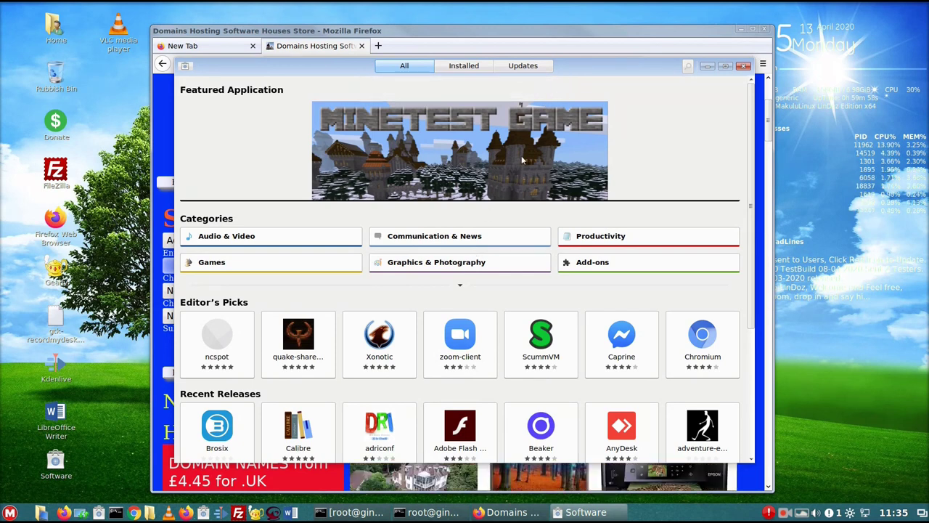
pyautogui.click(471, 238)
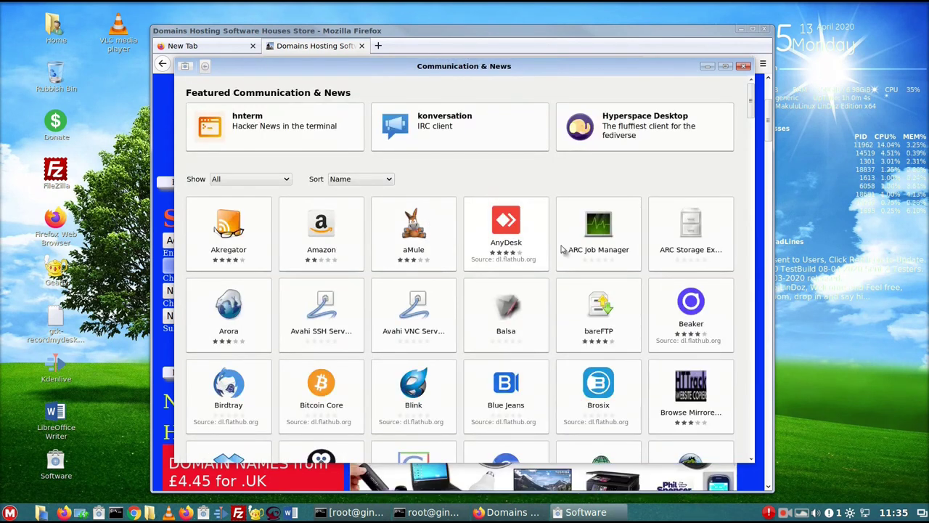
pyautogui.moveTo(750, 109); pyautogui.dragTo(802, 407)
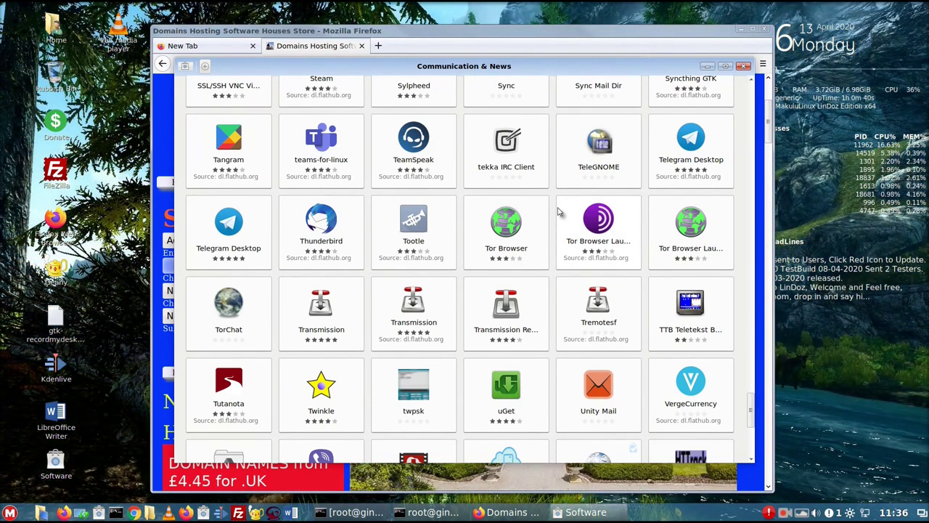
pyautogui.scroll(-2, 560, 211)
pyautogui.scroll(5, 560, 210)
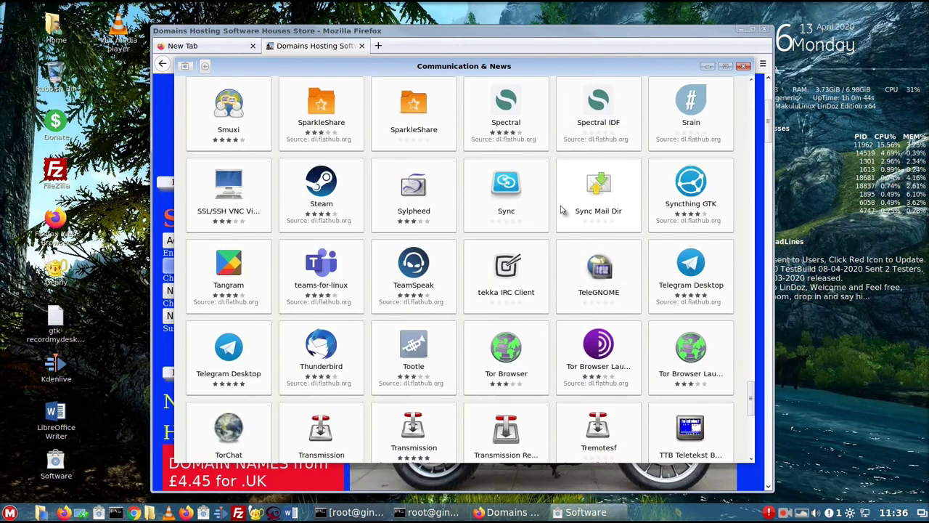
pyautogui.click(165, 65)
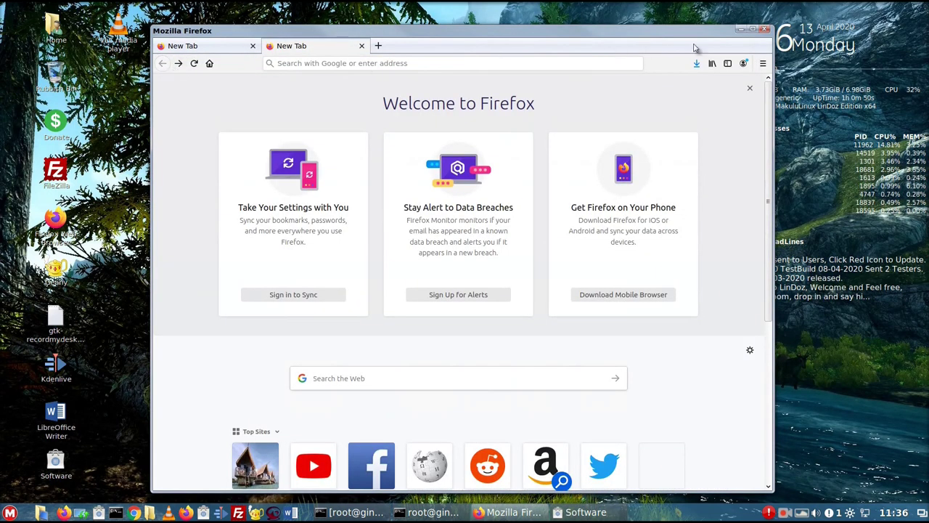
# Minimize Firefox, go back to the store's categories, and scroll through the Audio & Video apps.
pyautogui.click(741, 30)
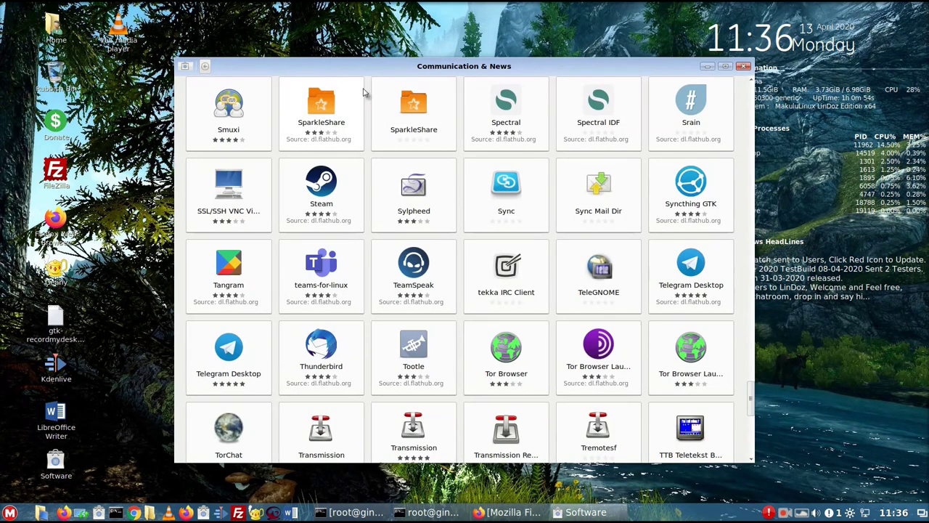
pyautogui.click(206, 66)
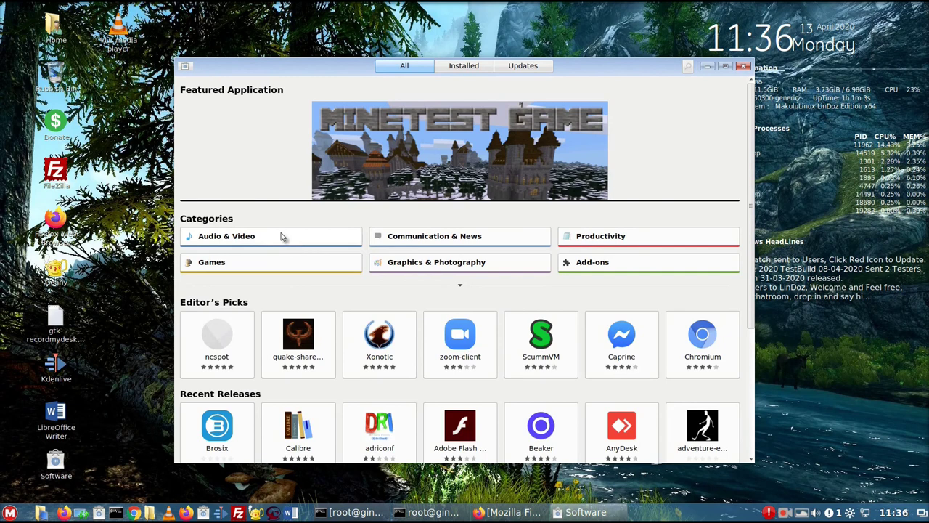
pyautogui.click(282, 236)
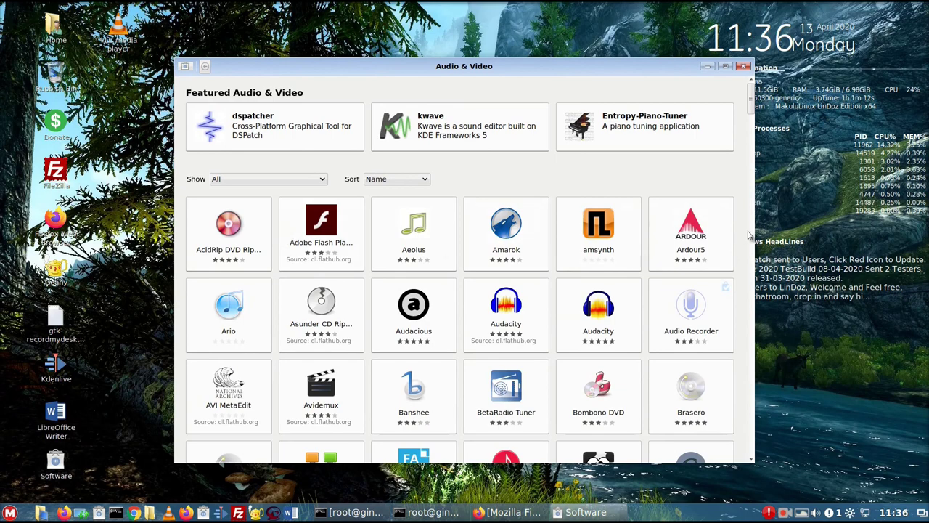
pyautogui.moveTo(752, 102); pyautogui.dragTo(790, 434)
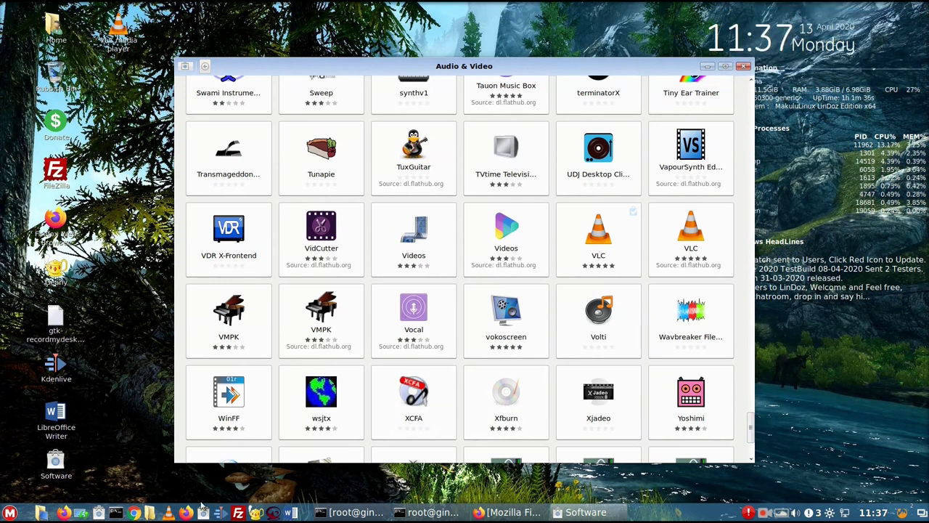
pyautogui.click(10, 513)
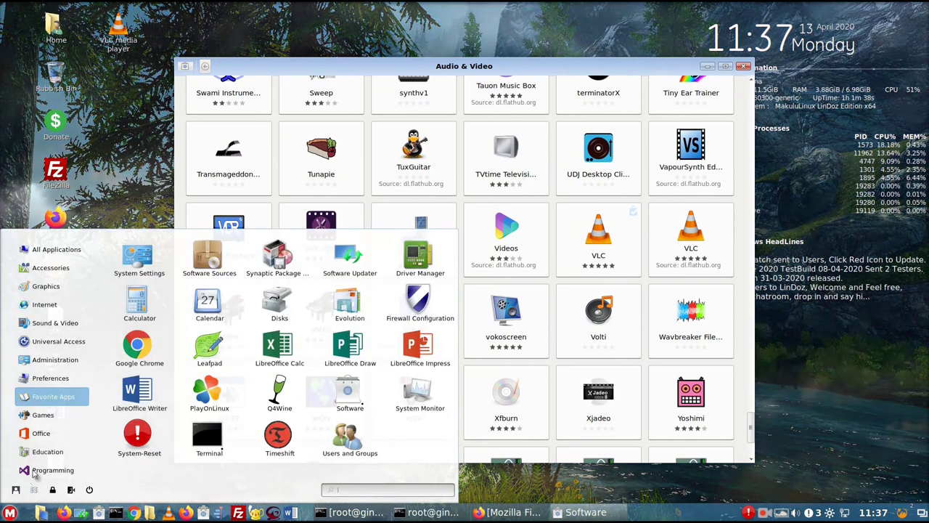
pyautogui.moveTo(66, 270)
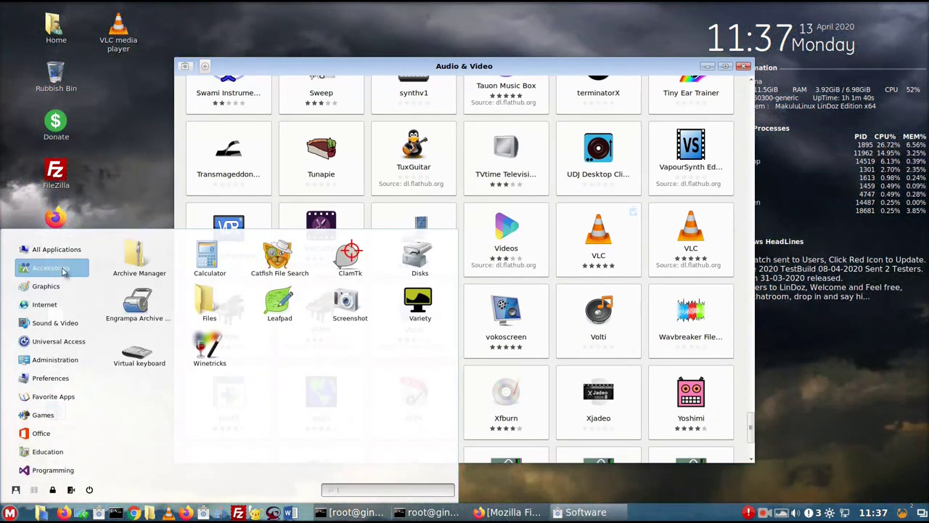
pyautogui.moveTo(73, 251)
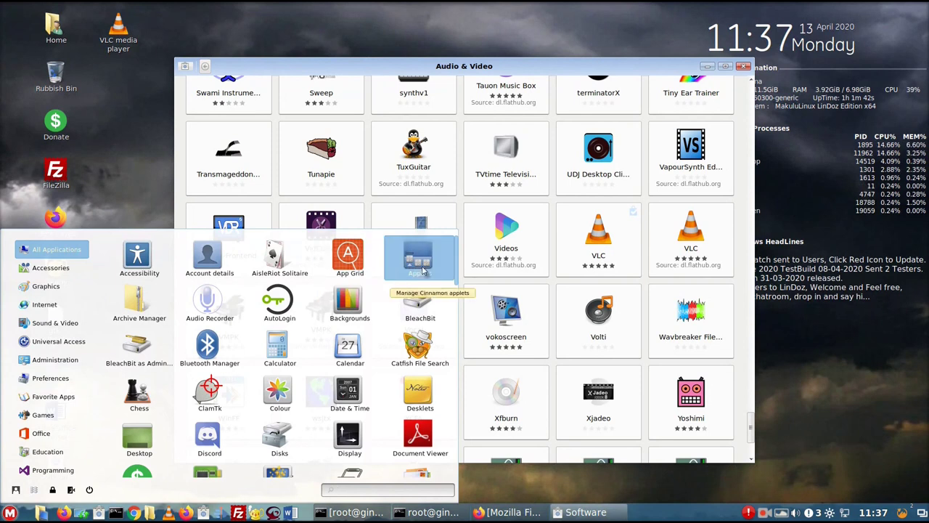
pyautogui.moveTo(458, 264); pyautogui.dragTo(459, 483)
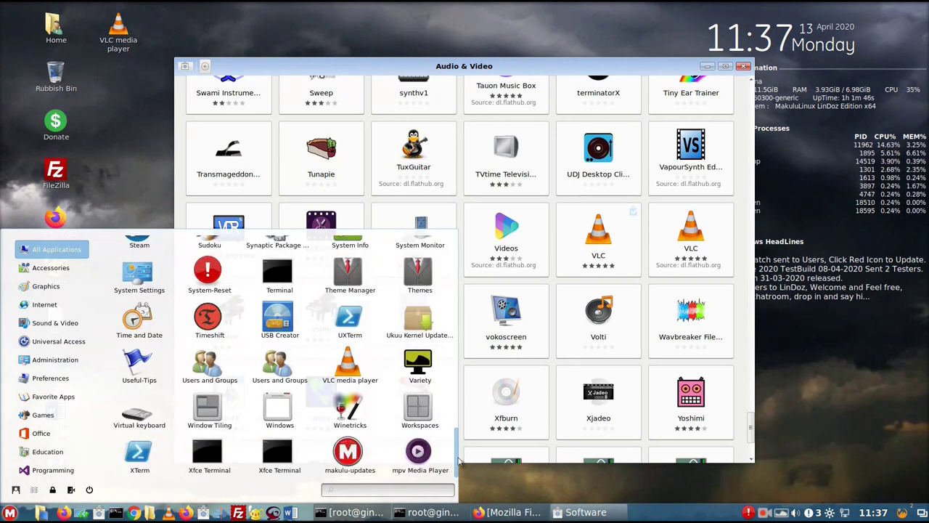
pyautogui.scroll(1, 459, 458)
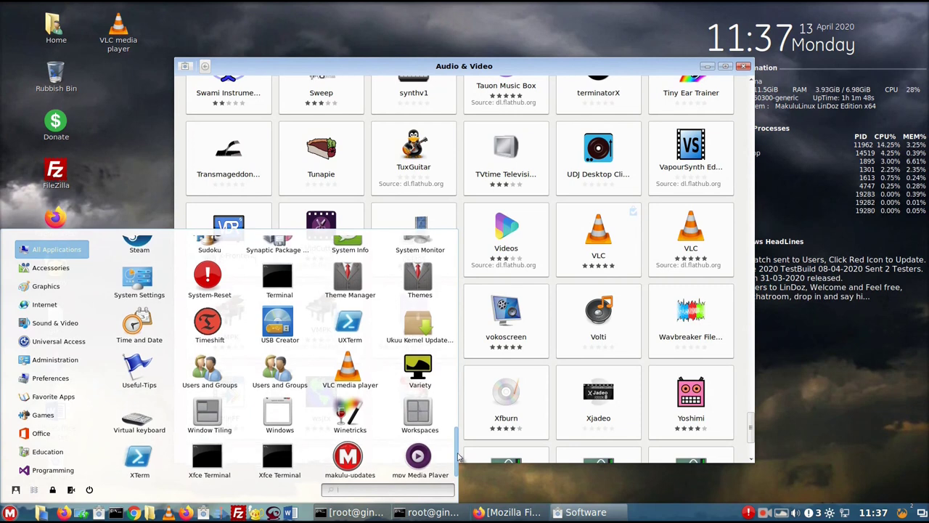
pyautogui.scroll(3, 459, 458)
pyautogui.scroll(-3, 459, 457)
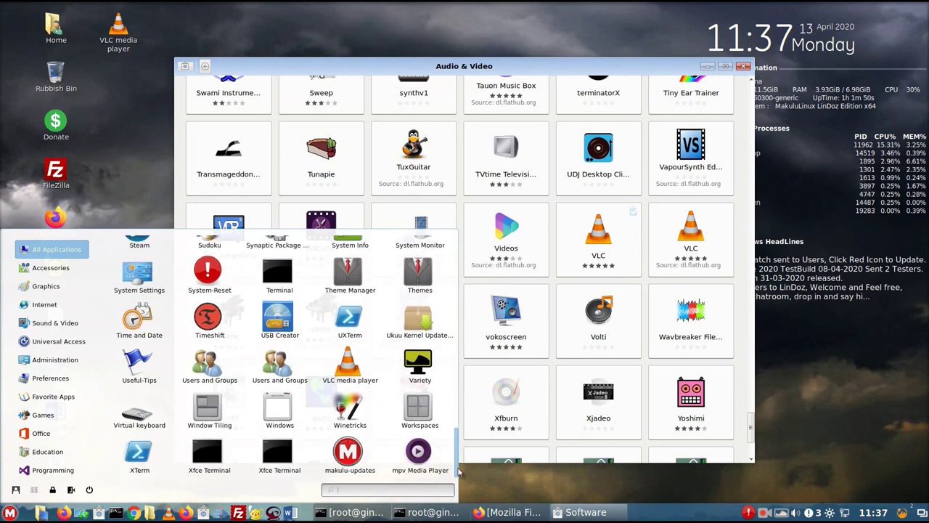
pyautogui.scroll(8, 459, 465)
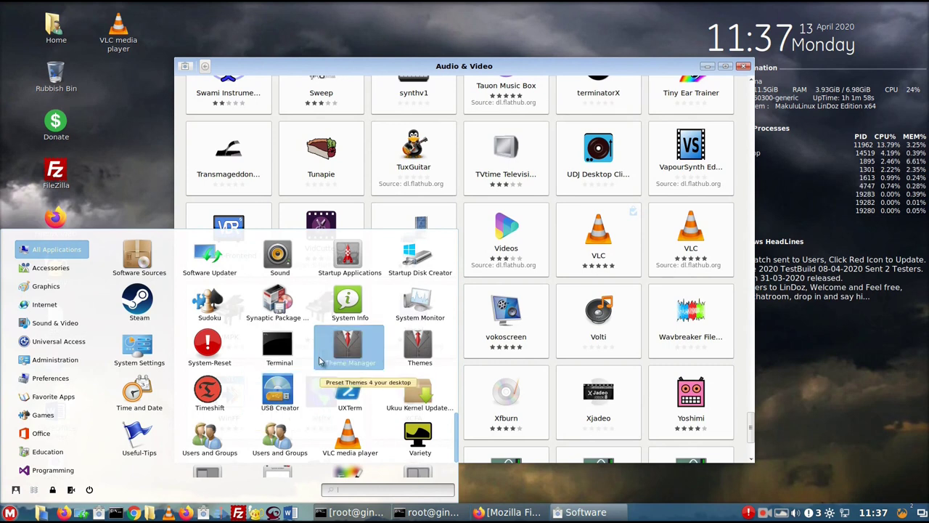
pyautogui.click(49, 325)
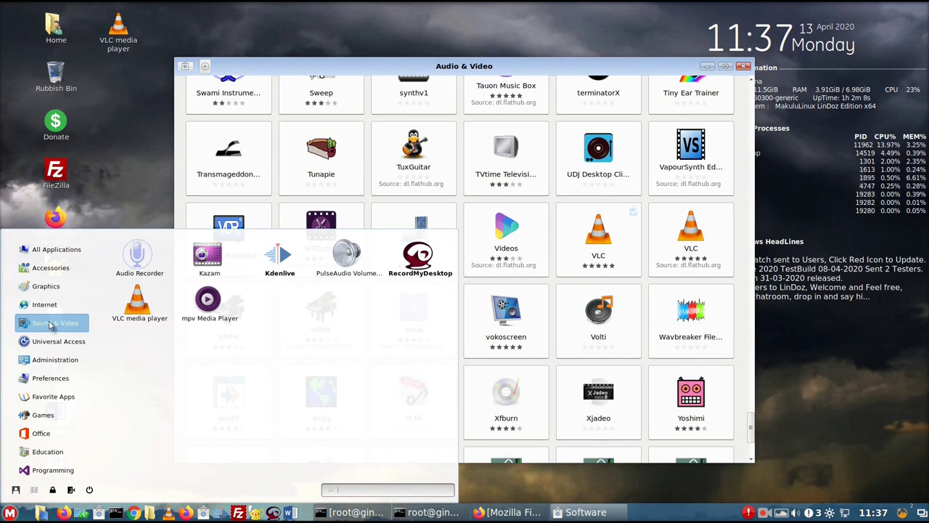
pyautogui.moveTo(58, 379)
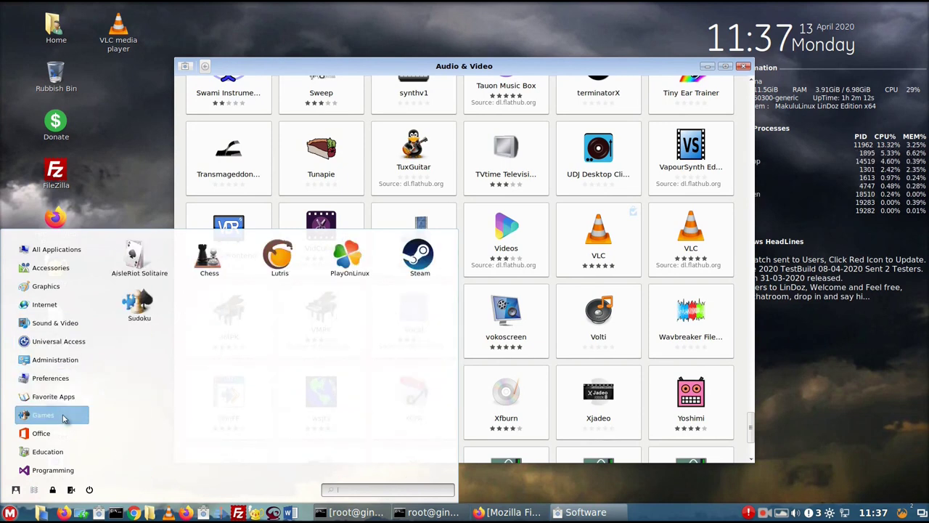
pyautogui.moveTo(80, 397)
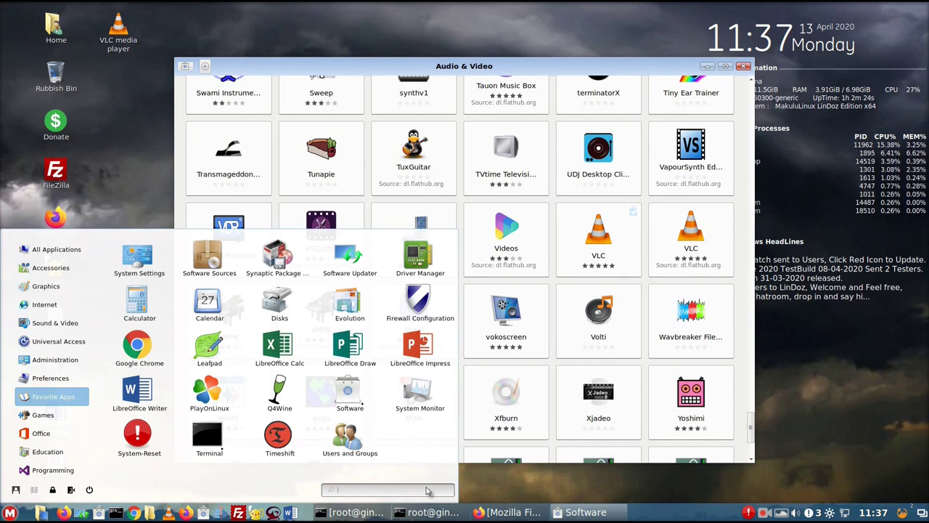
pyautogui.click(348, 403)
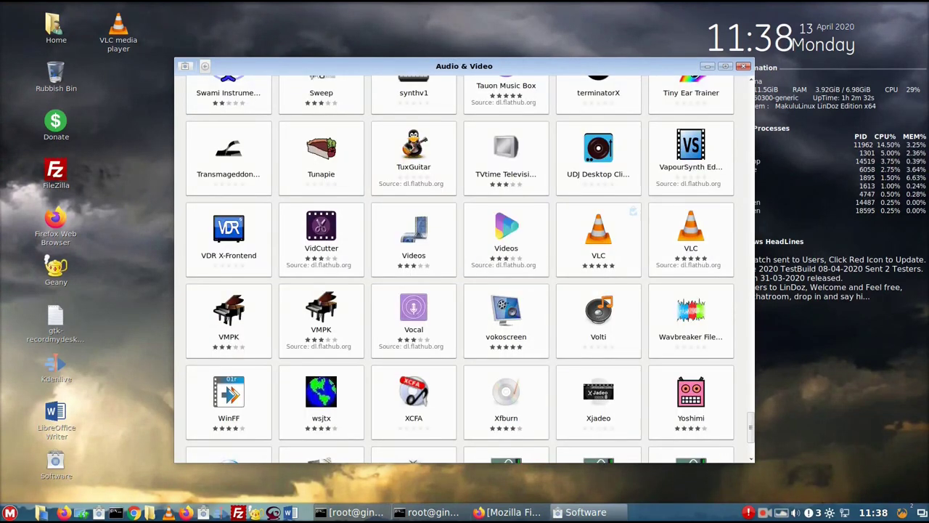
# Scroll back up the Audio & Video list and open the K3b Disk Burning details page.
pyautogui.scroll(5, 465, 269)
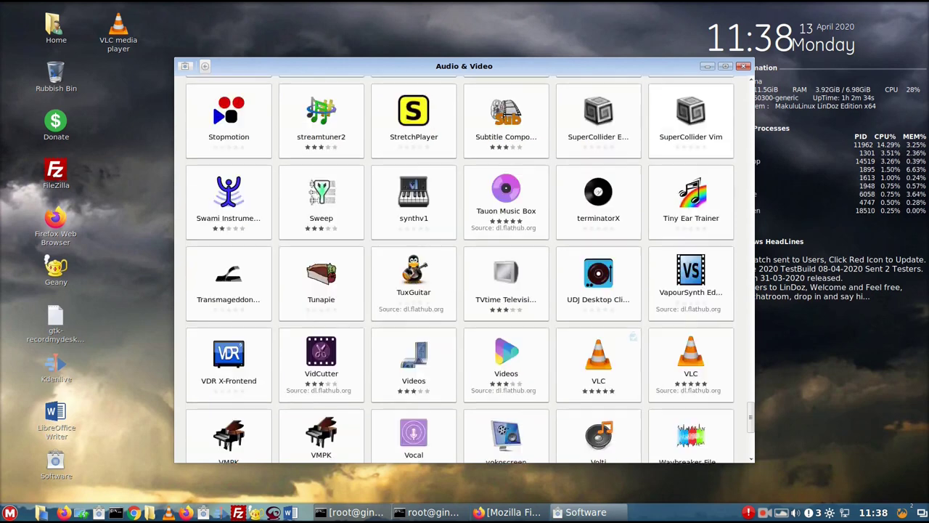
pyautogui.scroll(3, 464, 269)
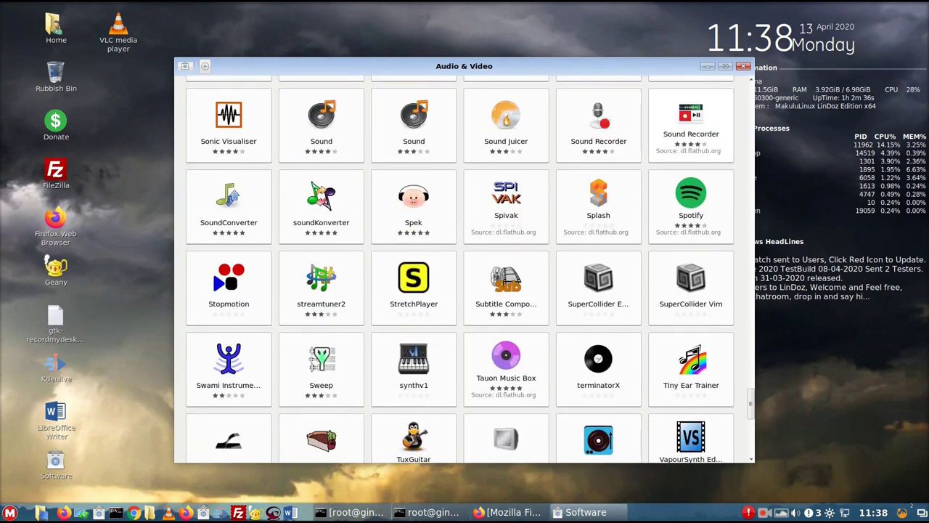
pyautogui.scroll(10, 465, 268)
pyautogui.scroll(9, 464, 269)
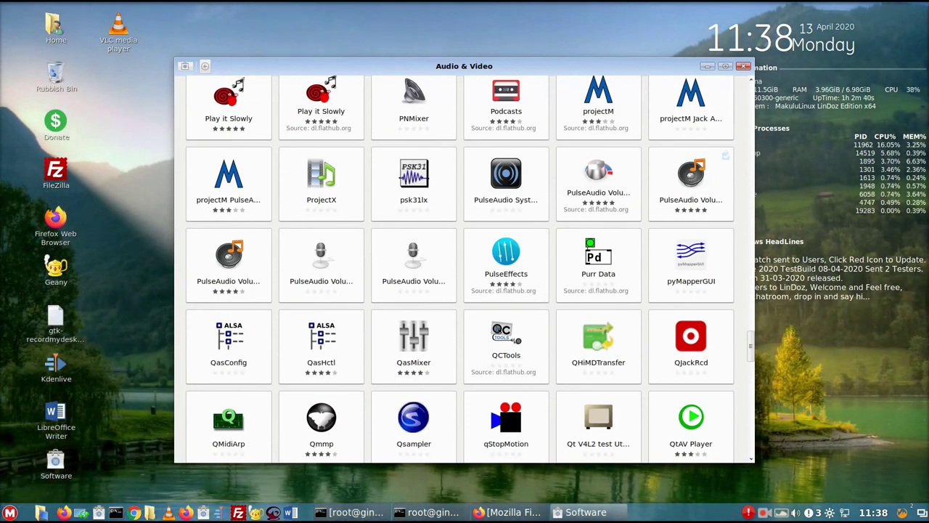
pyautogui.scroll(2, 752, 341)
pyautogui.moveTo(752, 341); pyautogui.dragTo(767, 238)
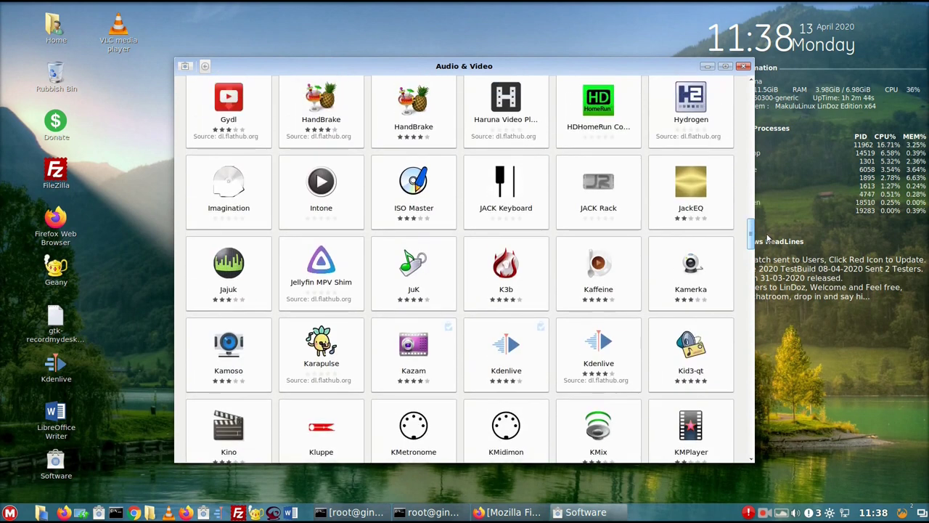
pyautogui.scroll(1, 613, 356)
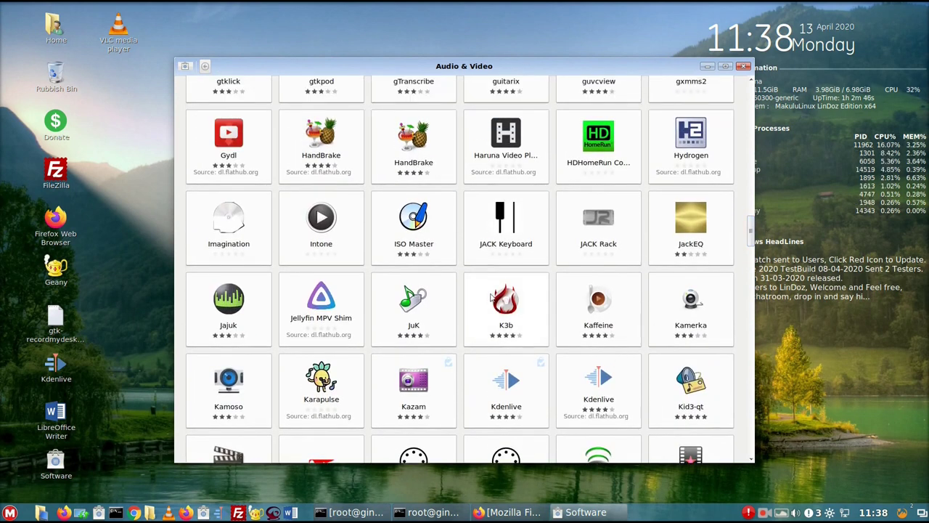
pyautogui.click(496, 306)
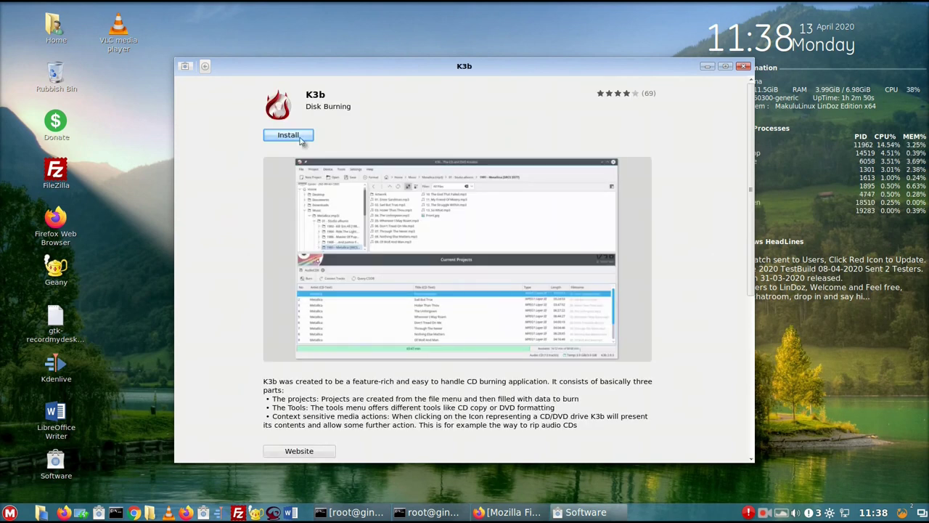
# Install K3b, authorising it with the administrator password.
pyautogui.click(304, 136)
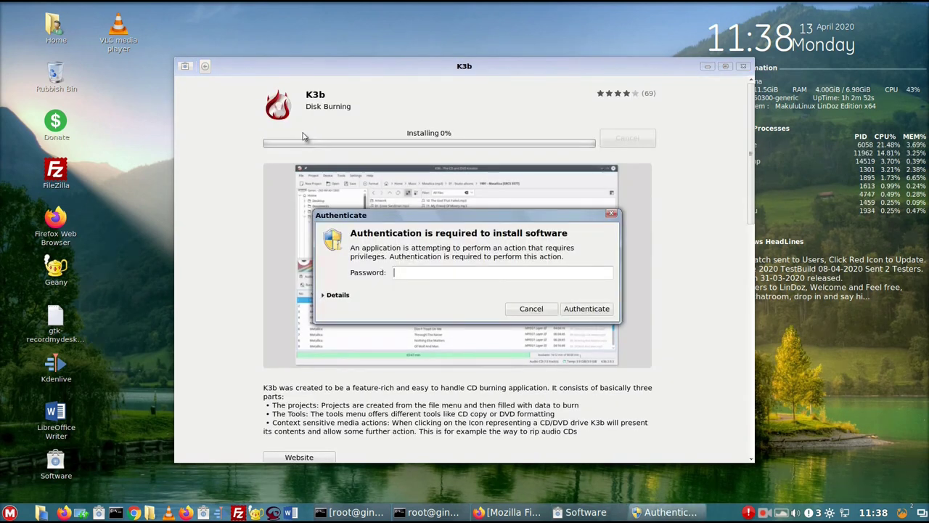
pyautogui.write('**********')
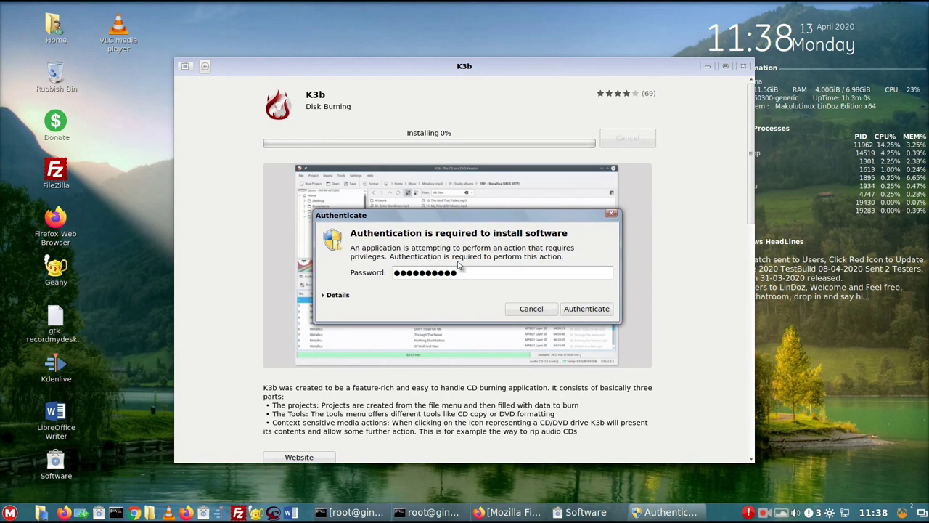
pyautogui.click(572, 311)
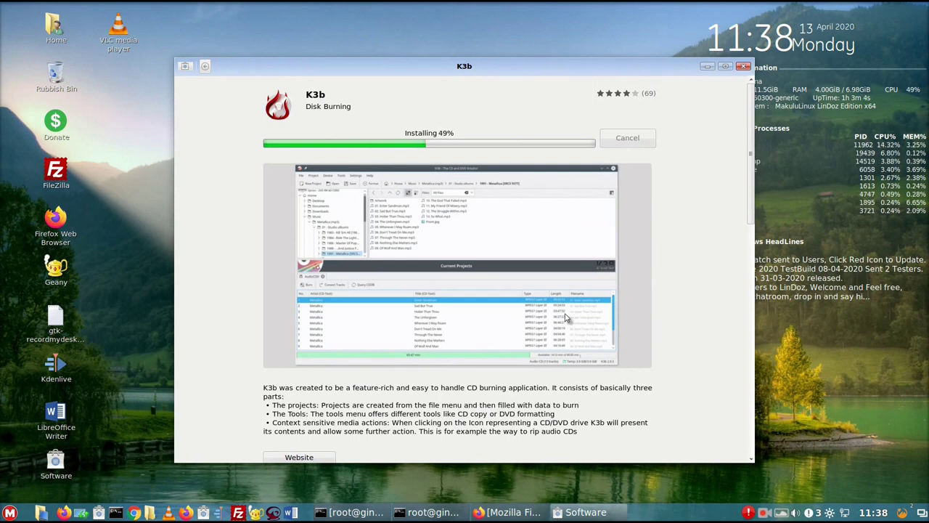
pyautogui.click(433, 512)
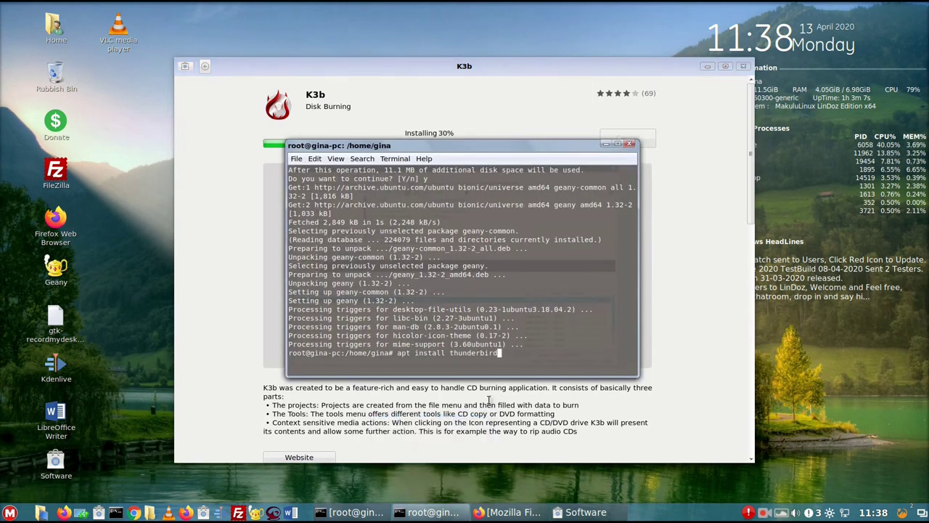
# Run apt install thunderbird, which fails on a dpkg lock, then try launching thunderbird.
pyautogui.press('Return')
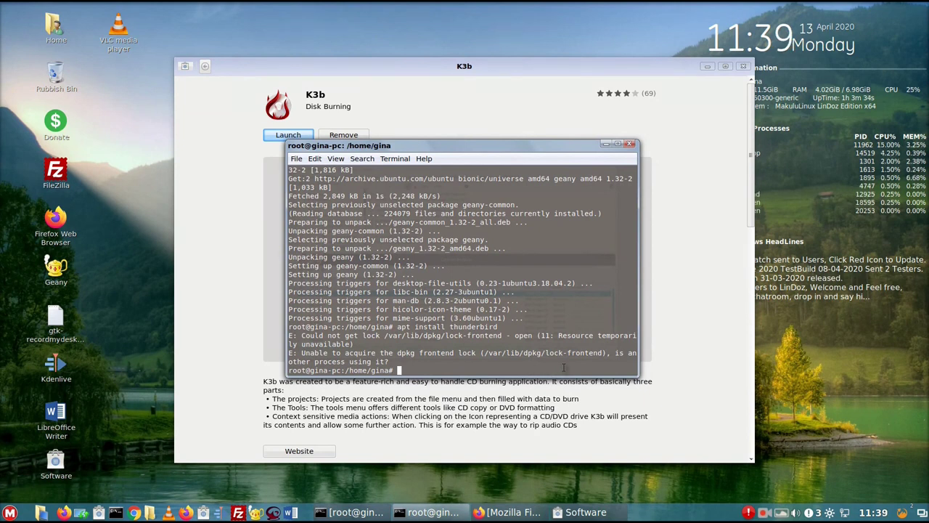
pyautogui.write('thun')
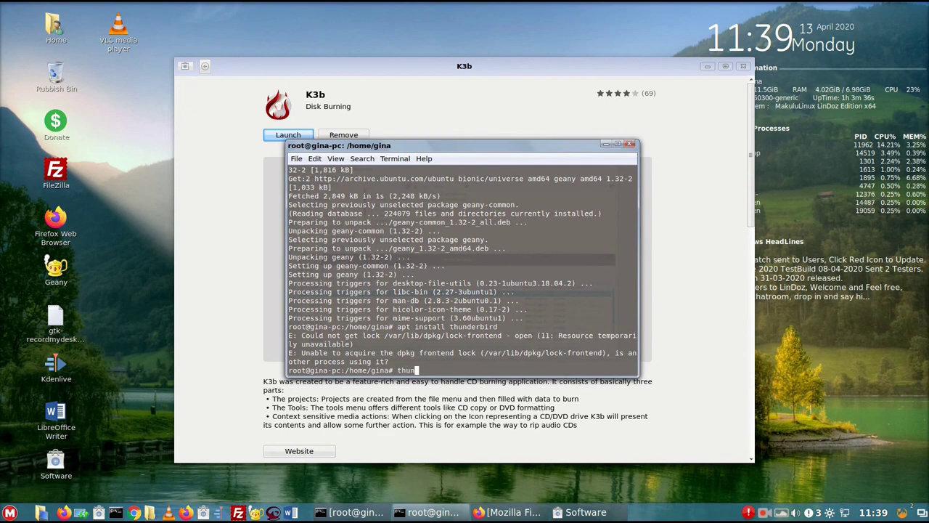
pyautogui.write('der')
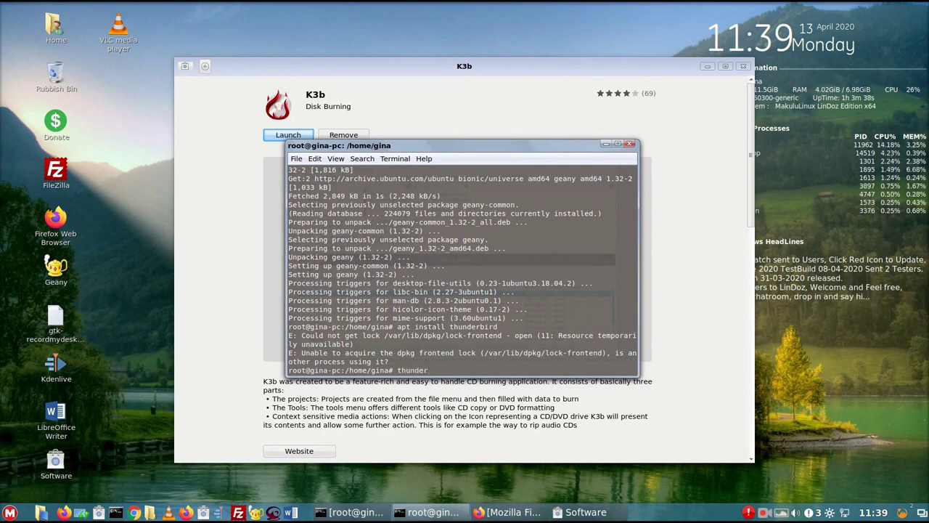
pyautogui.write('bird')
pyautogui.press('Return')
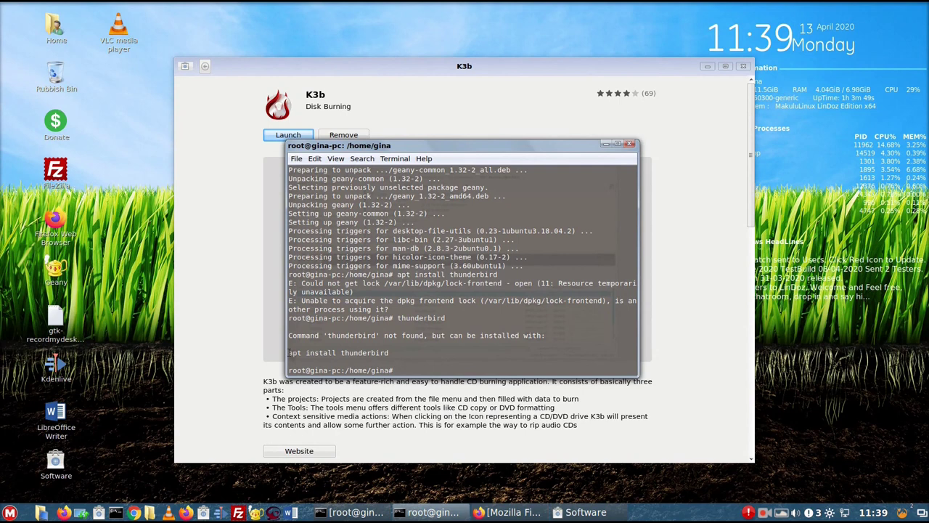
# Paste the suggested apt install thunderbird command and run it, installing Thunderbird 1:68.4.1.
pyautogui.moveTo(289, 352); pyautogui.dragTo(405, 354)
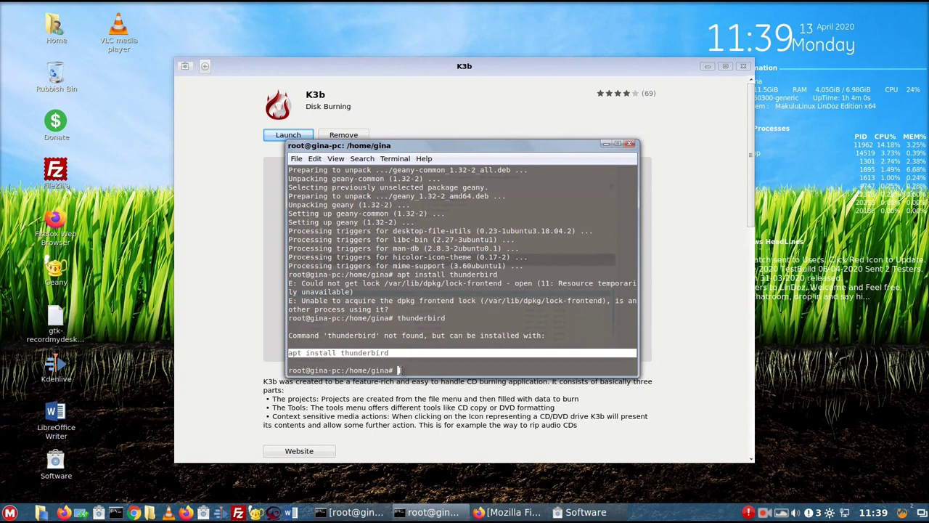
pyautogui.click(398, 369)
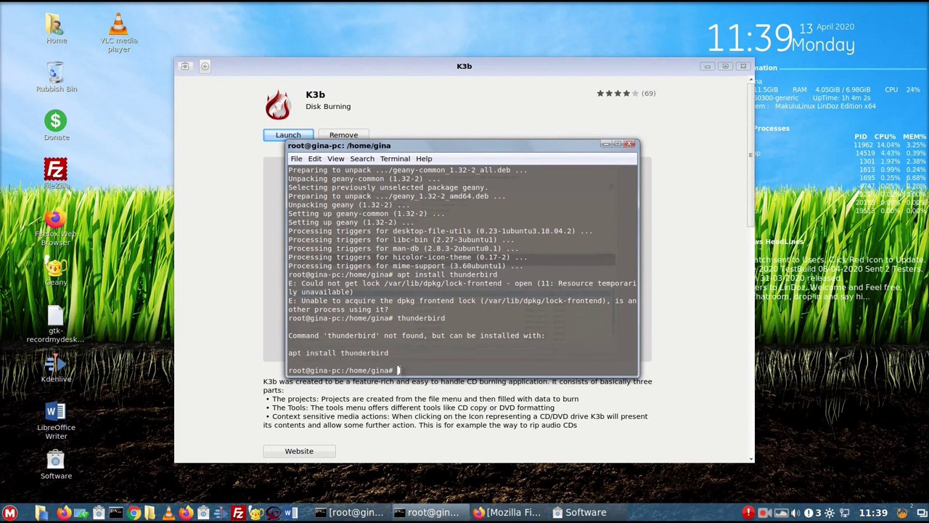
pyautogui.middleClick(398, 369)
pyautogui.press('Return')
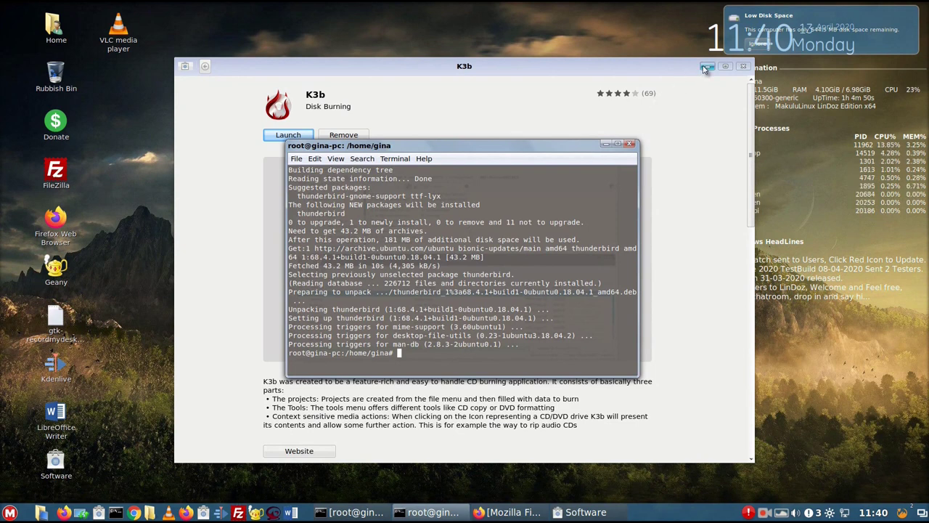
pyautogui.click(704, 68)
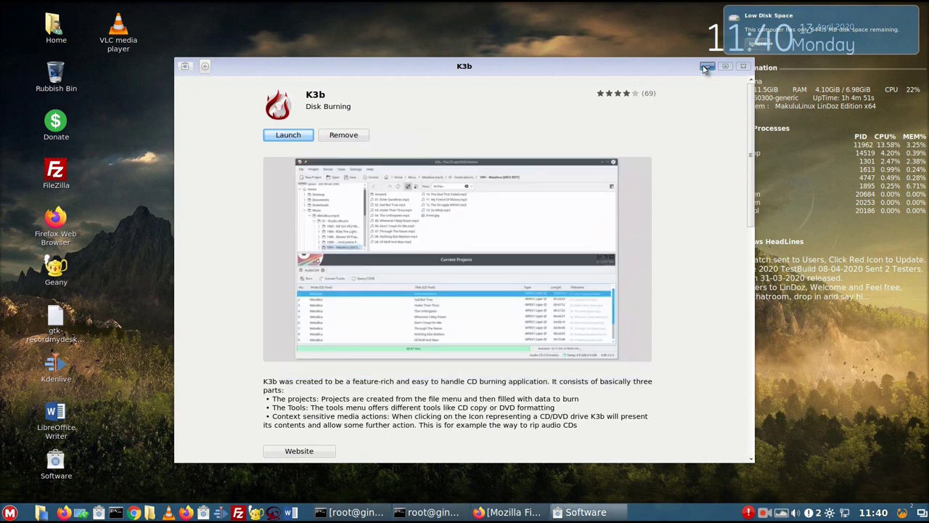
# Minimise Software Manager and the root terminal to the panel.
pyautogui.click(704, 67)
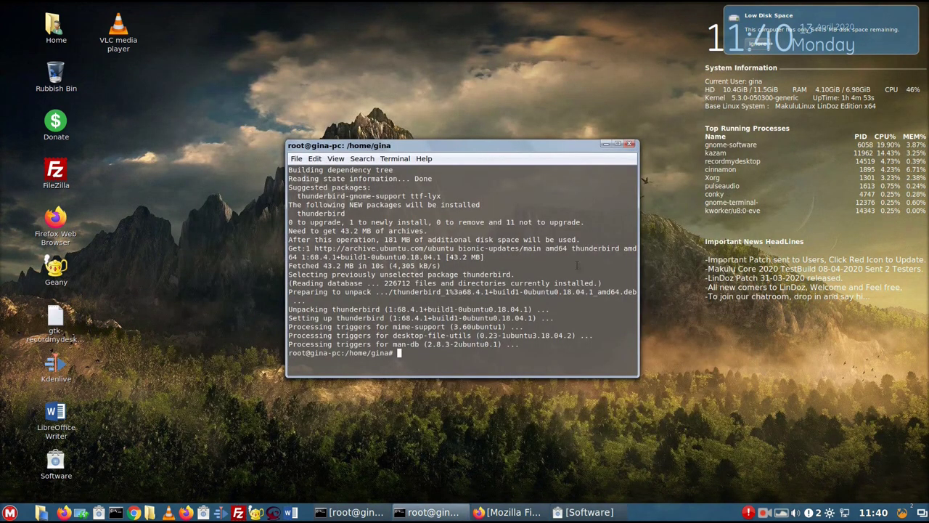
pyautogui.click(606, 143)
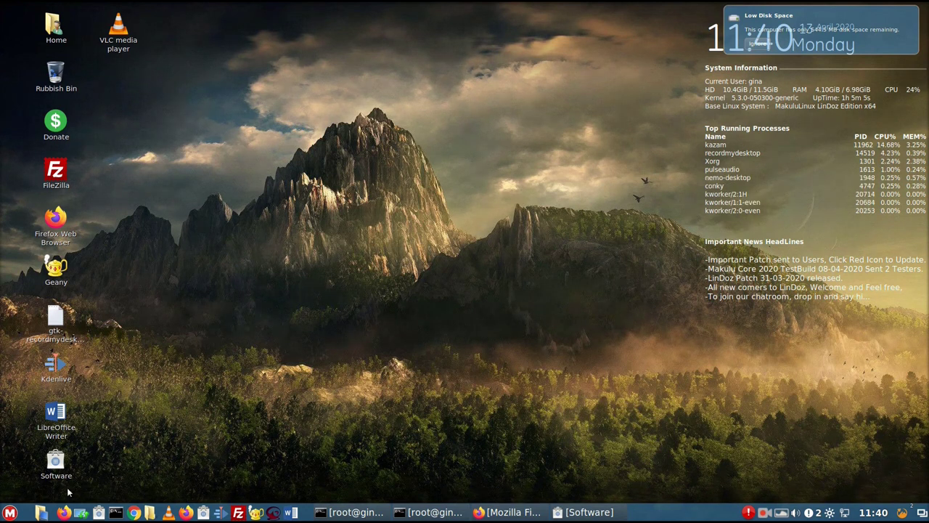
# From the menu's Internet category, put Thunderbird Mail launchers on the desktop and panel.
pyautogui.click(10, 512)
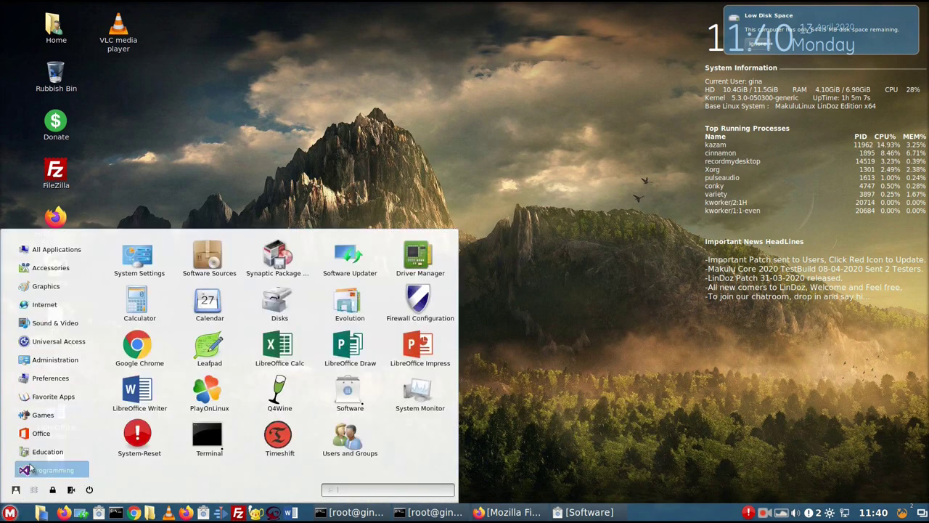
pyautogui.moveTo(75, 307)
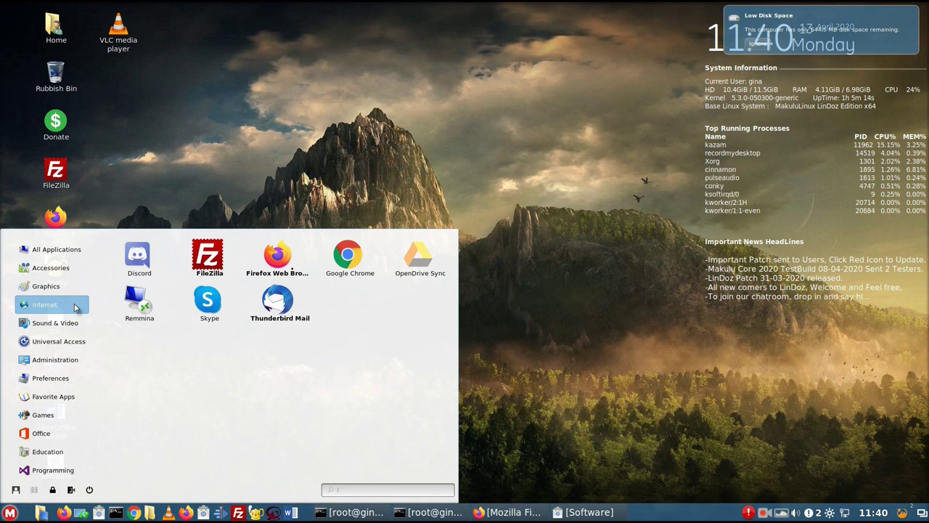
pyautogui.rightClick(269, 305)
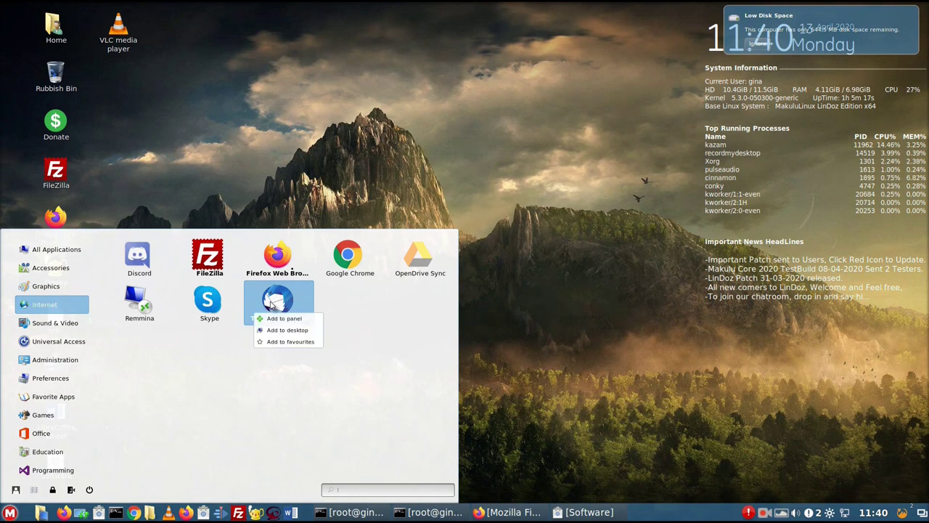
pyautogui.click(285, 336)
pyautogui.rightClick(284, 314)
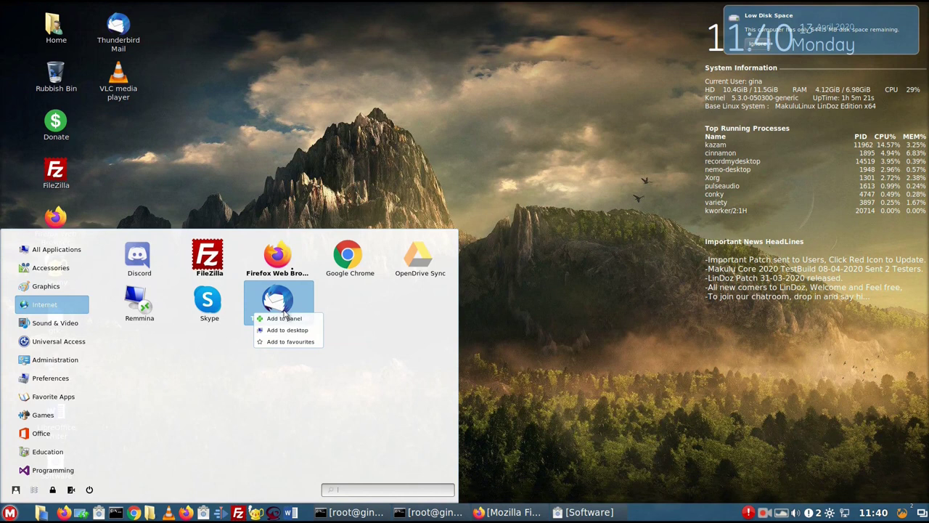
pyautogui.click(298, 320)
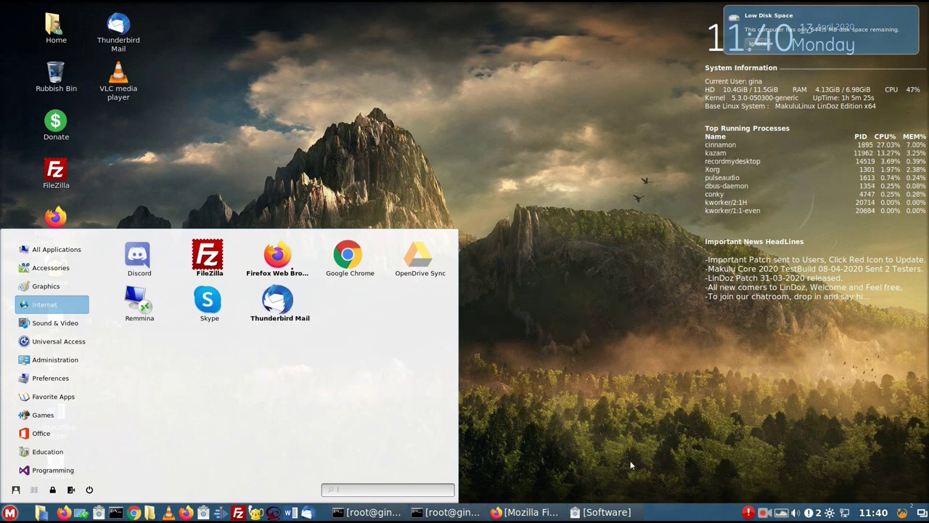
pyautogui.click(724, 483)
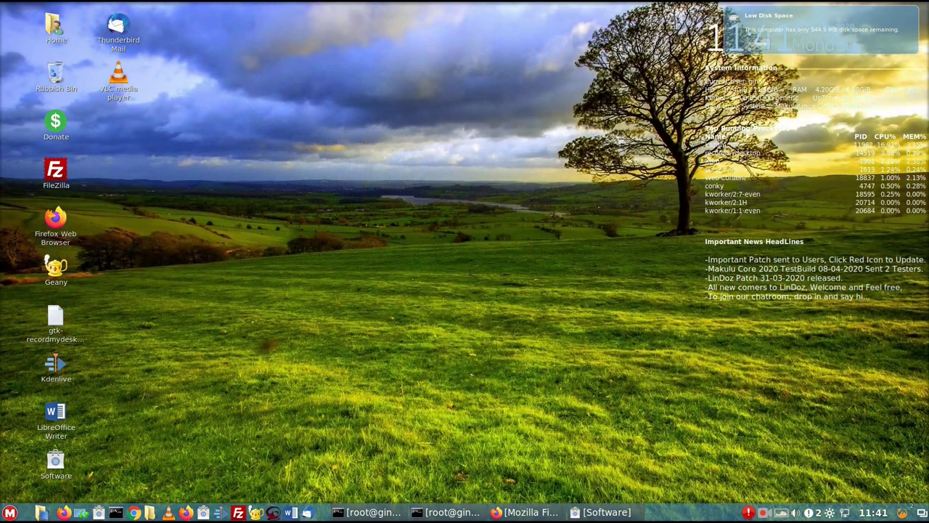
pyautogui.click(307, 512)
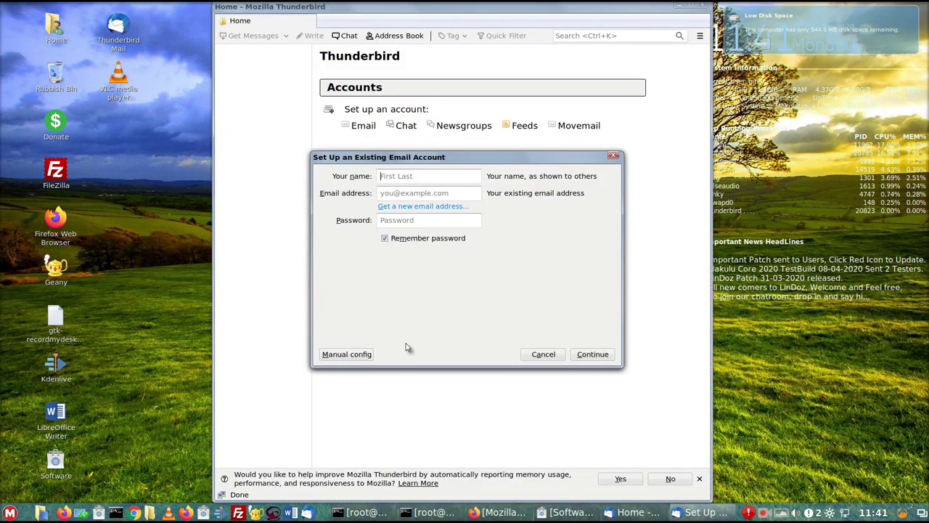
pyautogui.click(417, 175)
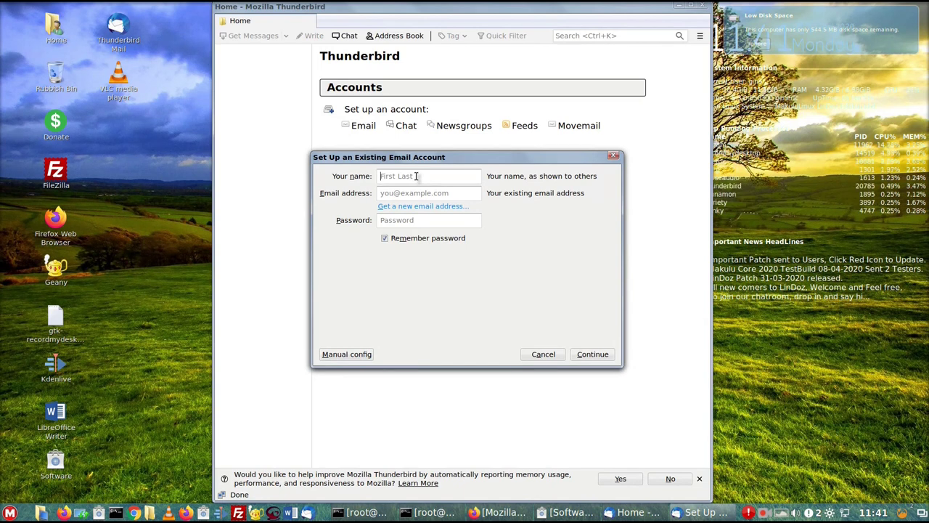
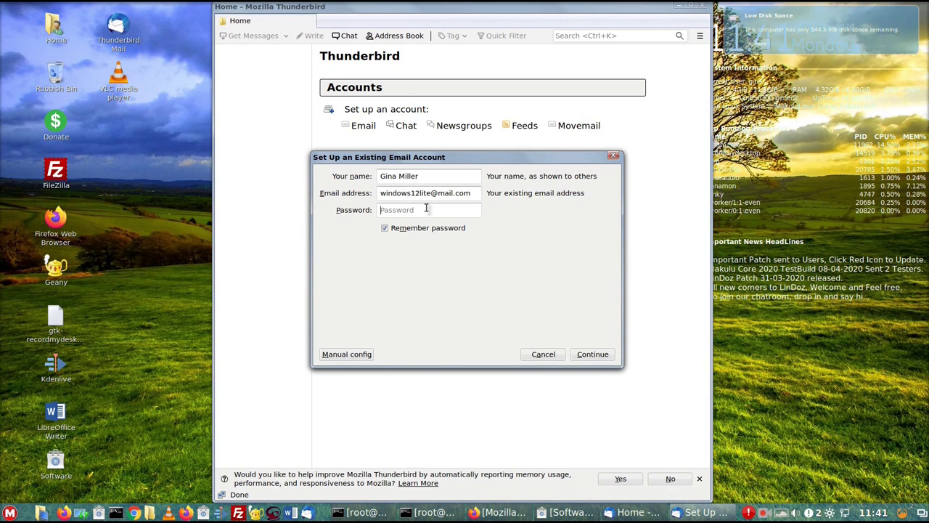
pyautogui.click(426, 209)
pyautogui.write('****')
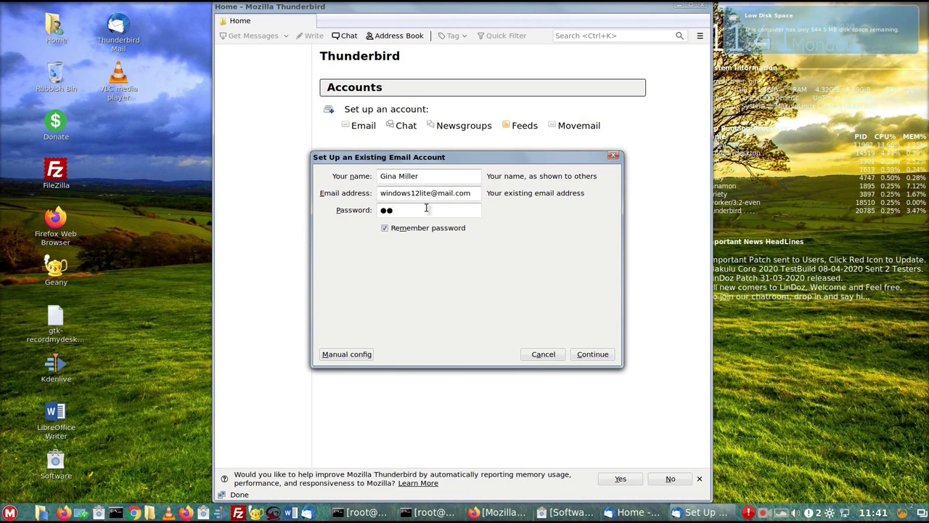
pyautogui.write('***')
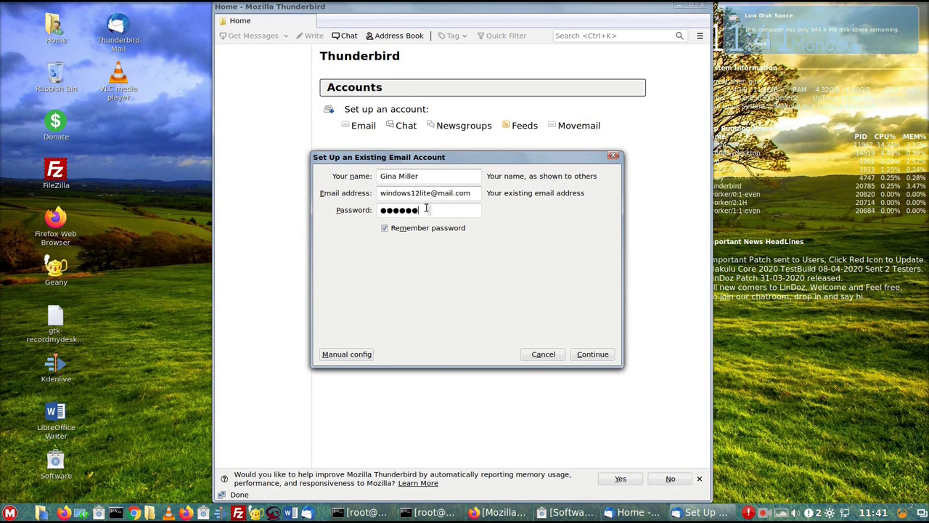
pyautogui.write('**')
pyautogui.press('Return')
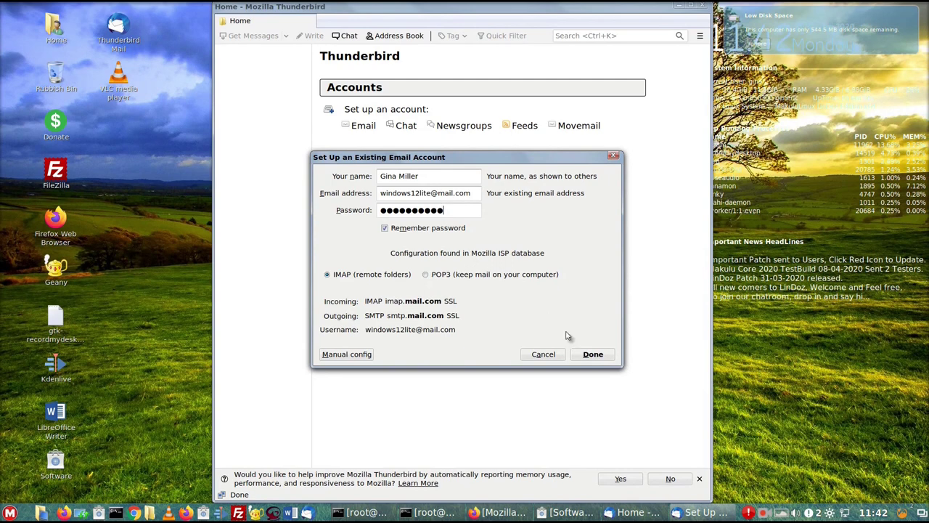
# Finish creating the mail.com account and show its overview page, cancelling the extra email setup dialog.
pyautogui.click(593, 355)
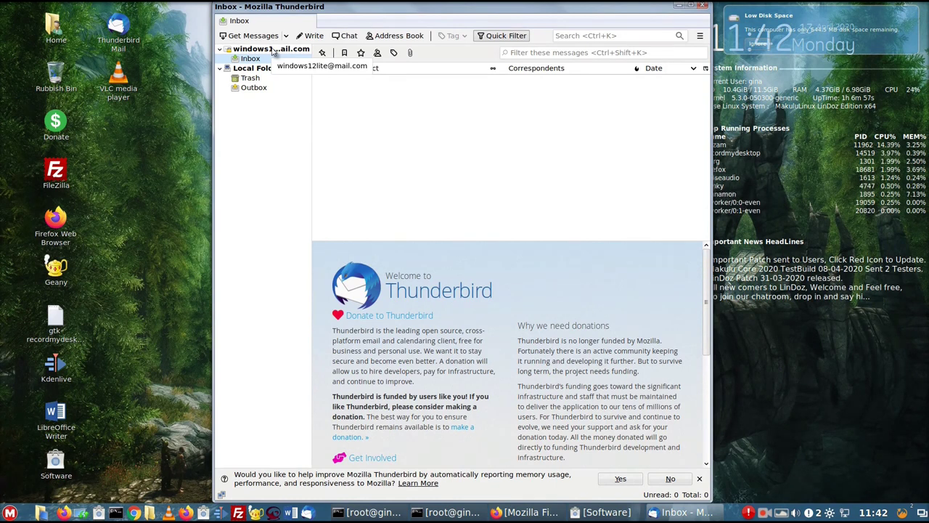
pyautogui.click(273, 51)
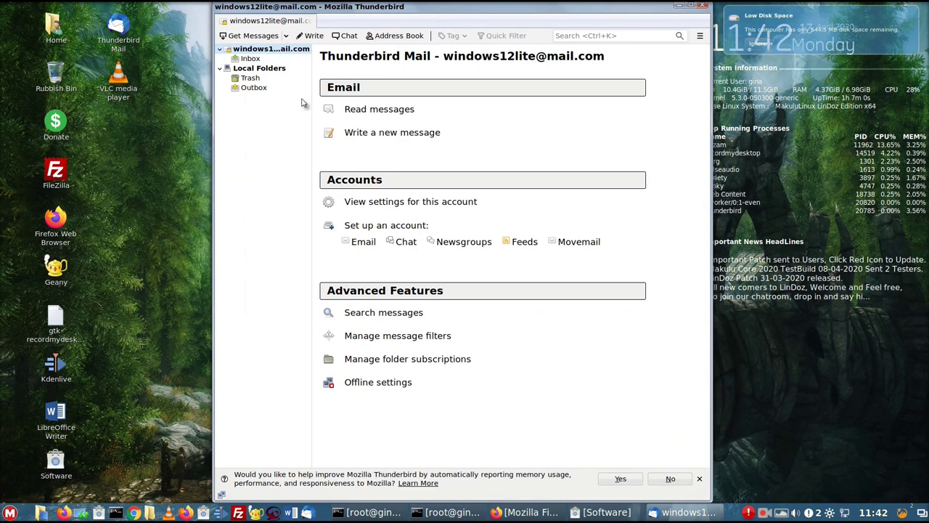
pyautogui.click(363, 243)
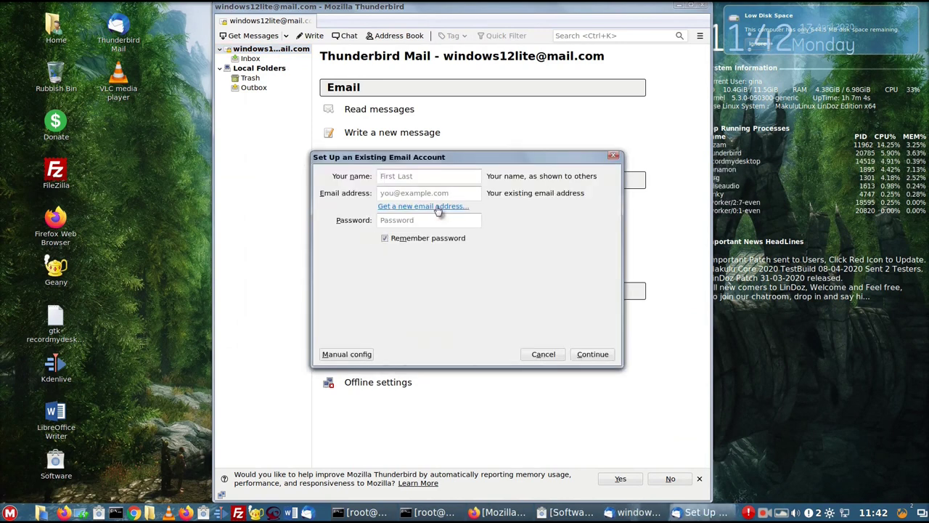
pyautogui.click(549, 355)
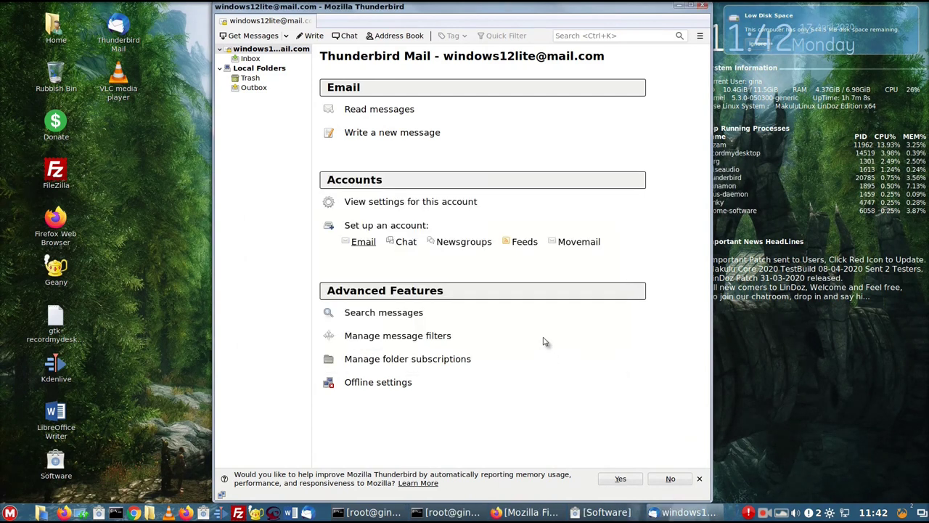
# Select the whole body of the 'Installing windows 12 and tutorials' email, then launch LibreOffice Writer.
pyautogui.click(267, 60)
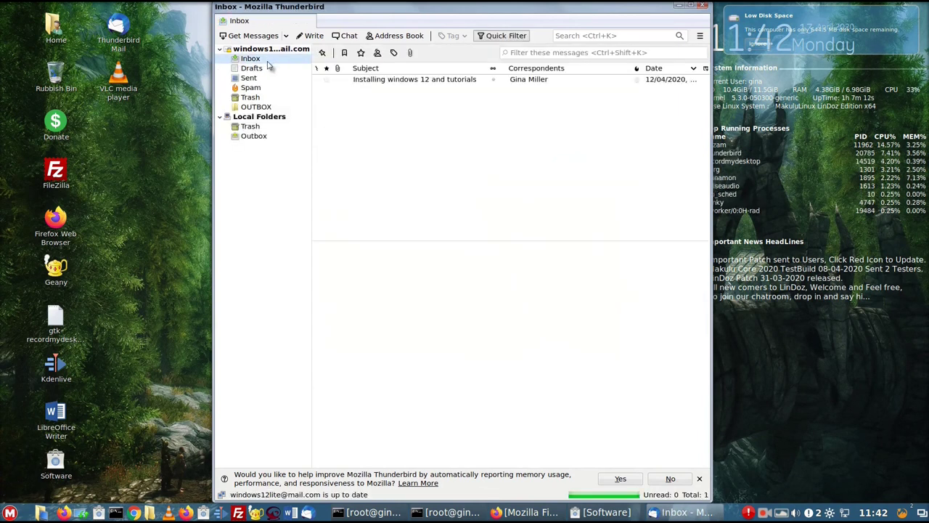
pyautogui.click(414, 82)
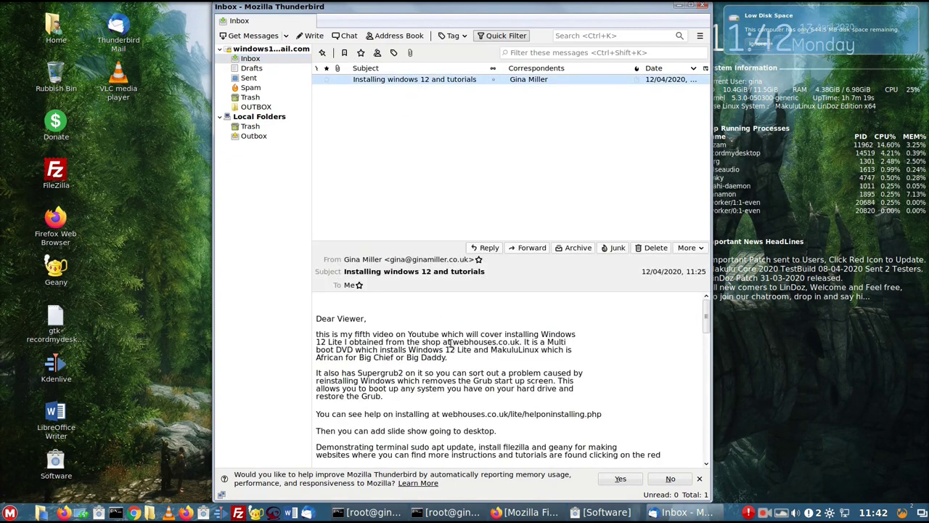
pyautogui.scroll(-1, 450, 343)
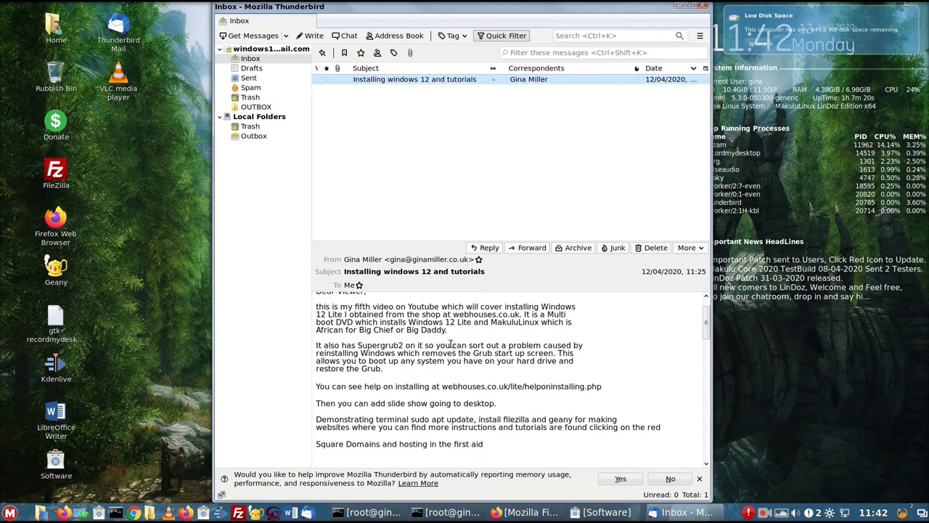
pyautogui.scroll(1, 439, 339)
pyautogui.moveTo(321, 300)
pyautogui.moveTo(321, 305); pyautogui.dragTo(470, 513)
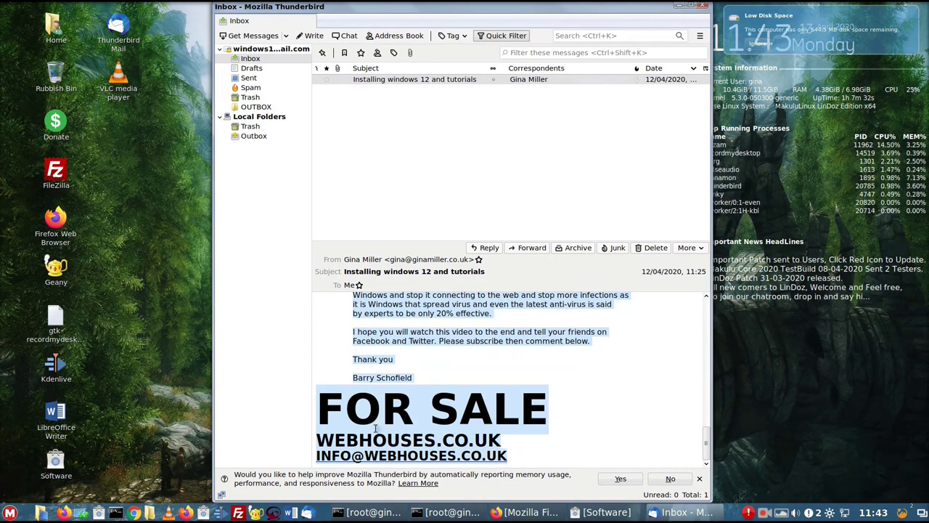
pyautogui.click(293, 514)
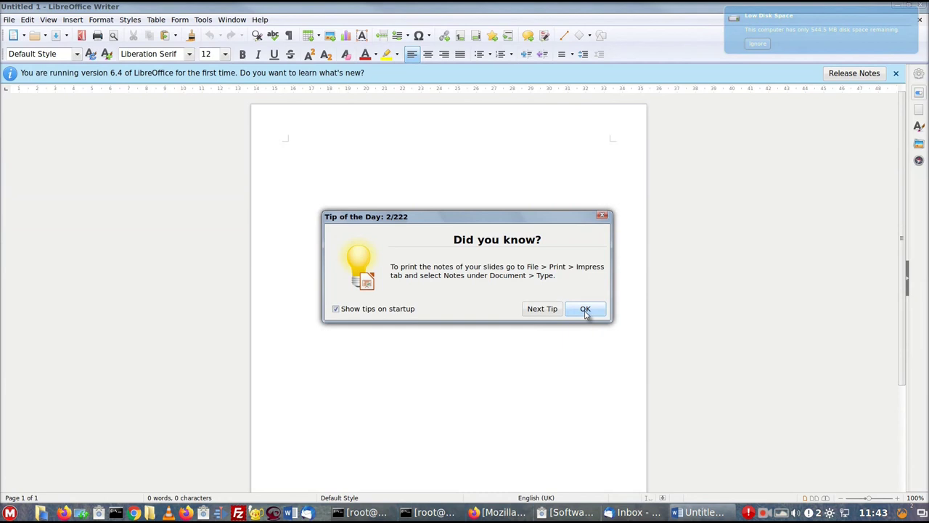
# Dismiss the Tip of the Day, paste the email text into the blank document, and bring up Save.
pyautogui.click(552, 311)
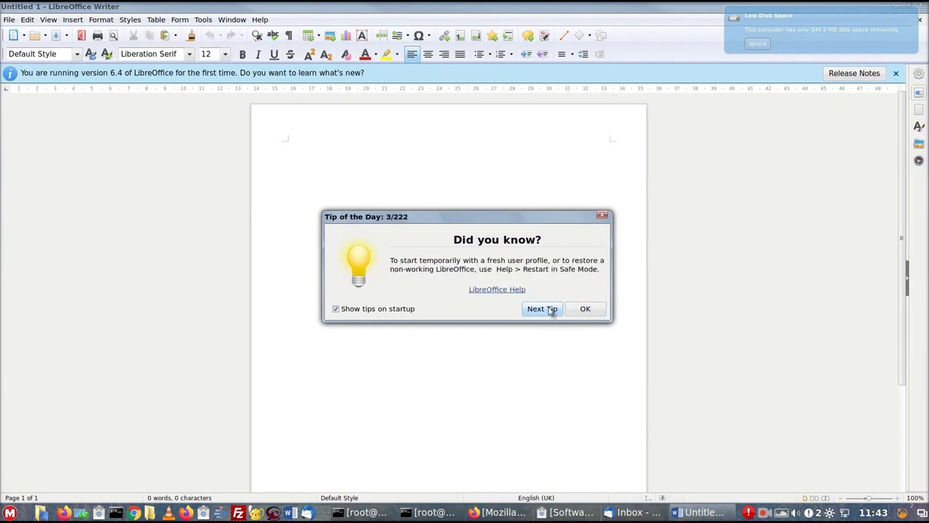
pyautogui.click(578, 310)
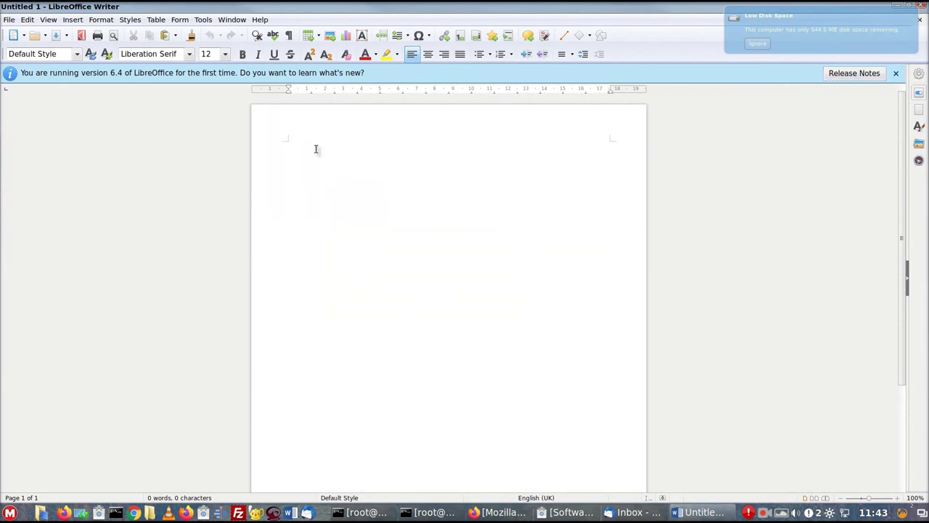
pyautogui.hotkey('ctrl', 'v')
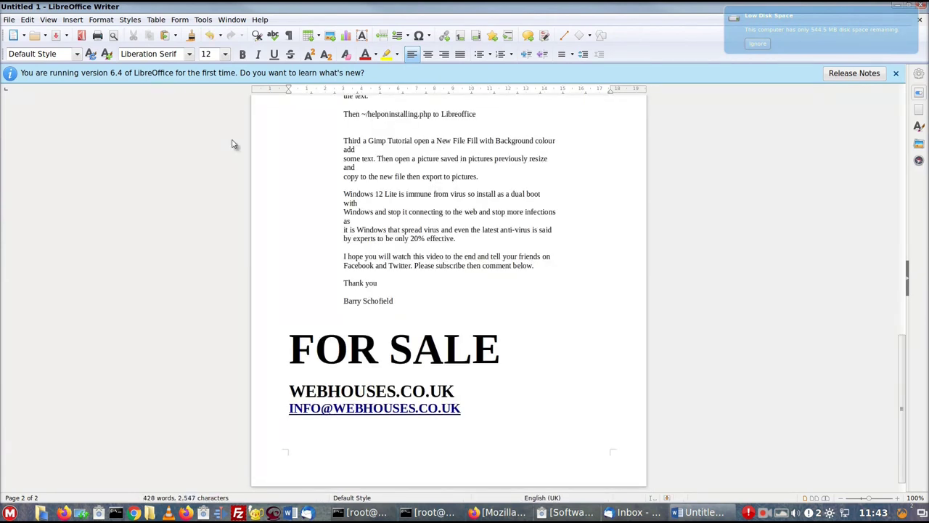
pyautogui.hotkey('ctrl', 's')
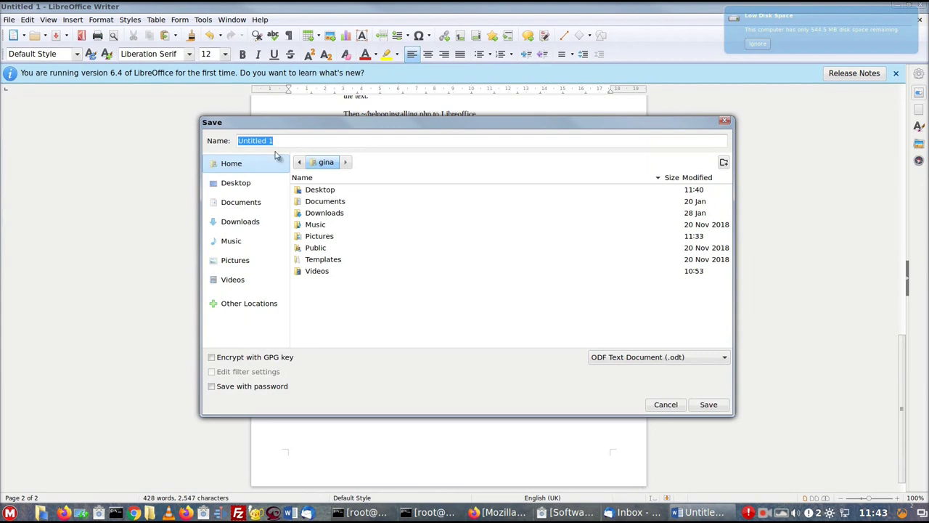
# Save the document as work.odt in the Documents folder.
pyautogui.click(265, 208)
pyautogui.click(276, 141)
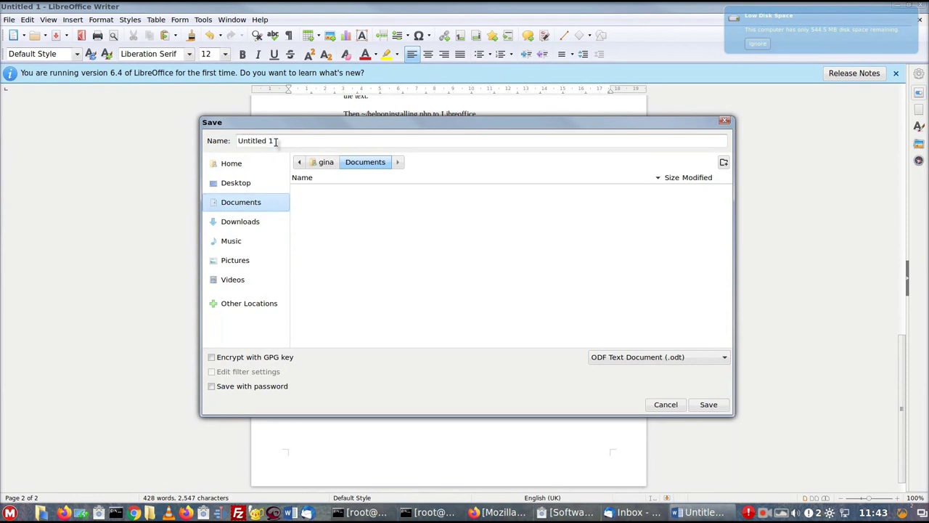
pyautogui.press('BackSpace')
pyautogui.press('BackSpace')
pyautogui.press('BackSpace')
pyautogui.press('BackSpace')
pyautogui.write('work')
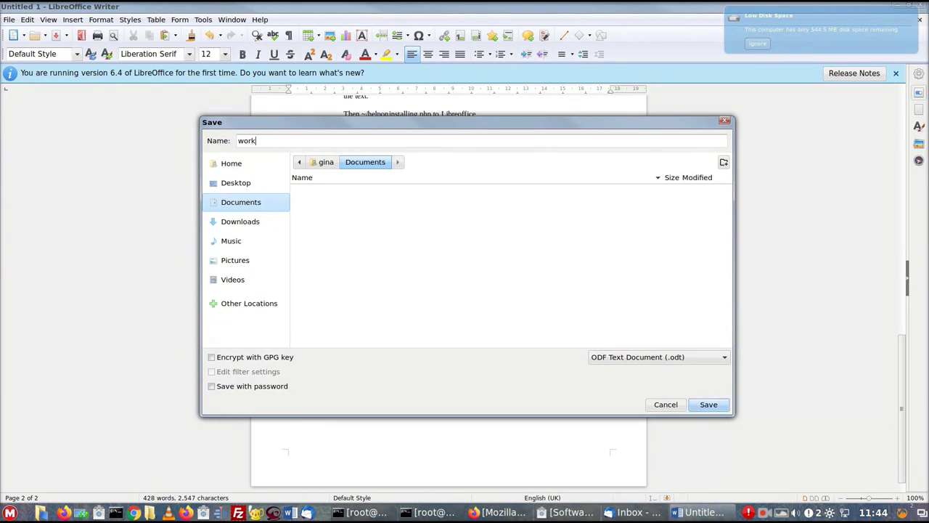
pyautogui.press('Return')
# Dismiss the low disk space notification and scroll back up through the document.
pyautogui.scroll(4, 294, 164)
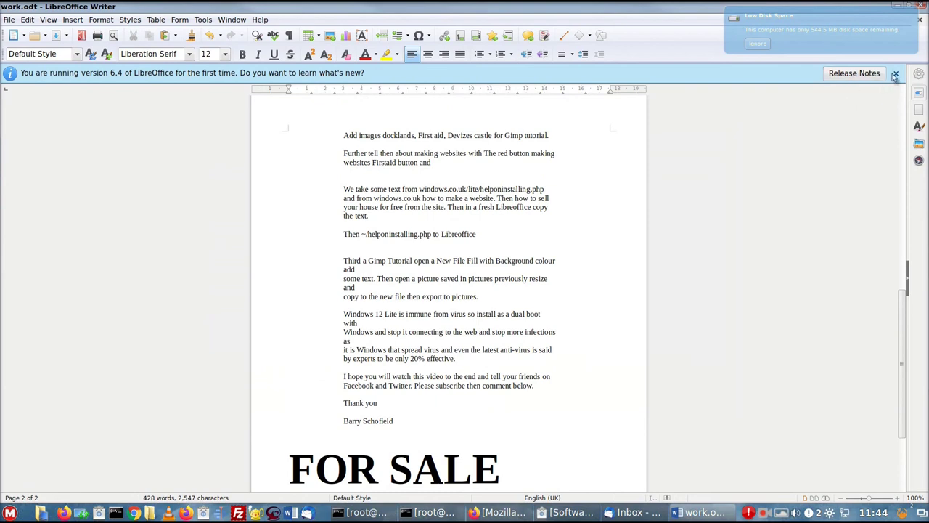
pyautogui.scroll(5, 772, 118)
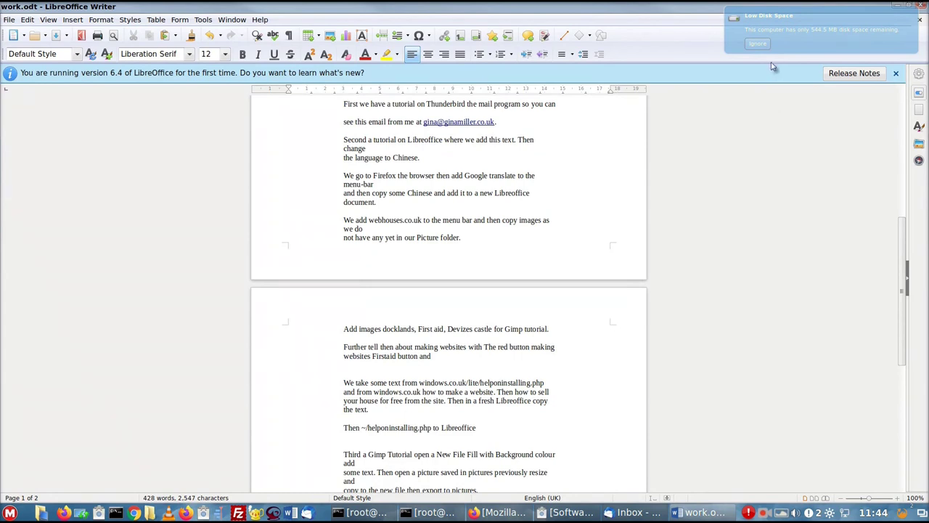
pyautogui.click(755, 46)
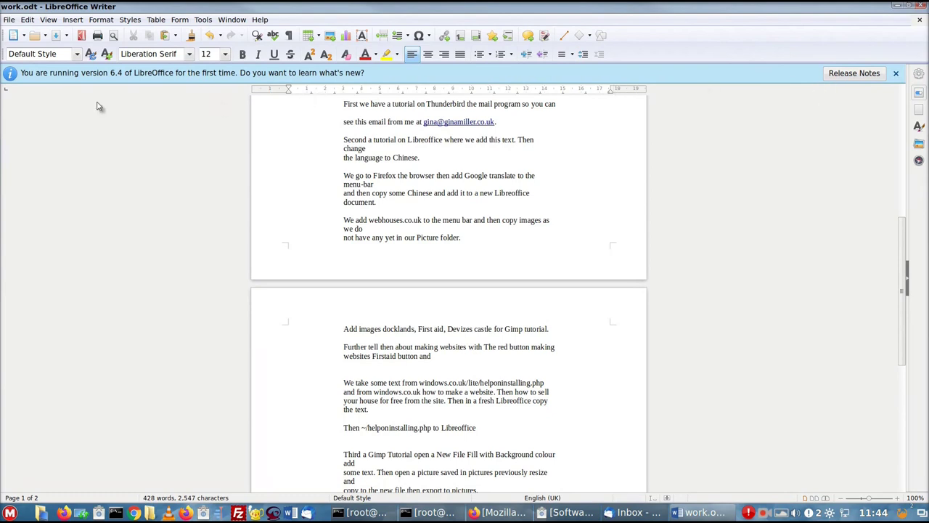
pyautogui.scroll(3, 99, 105)
pyautogui.scroll(2, 129, 95)
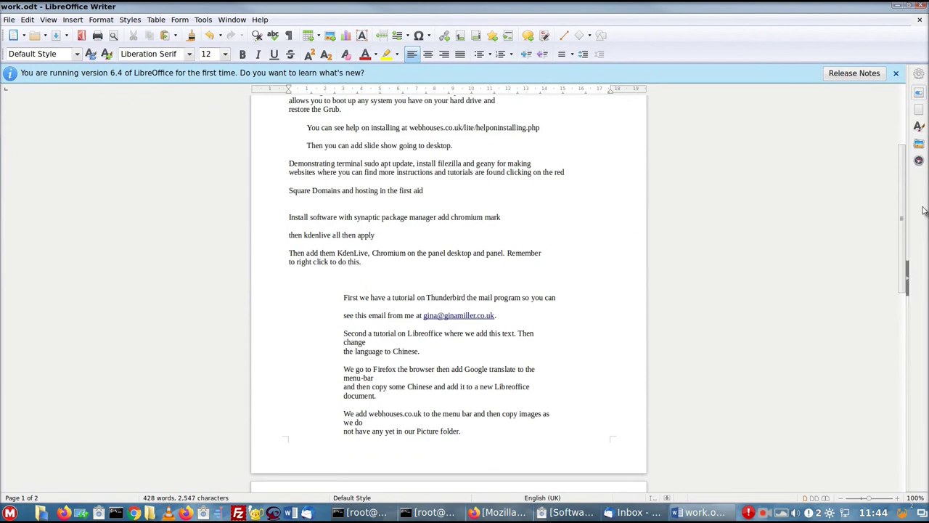
pyautogui.scroll(-3, 449, 290)
pyautogui.scroll(7, 449, 290)
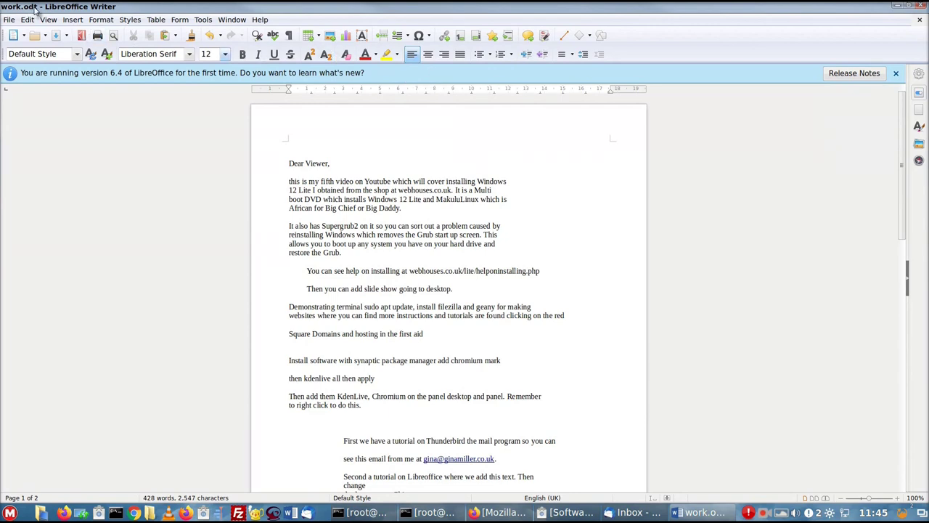
# Save a copy as work.doc in Documents, keeping the Word 97–2003 format.
pyautogui.click(9, 20)
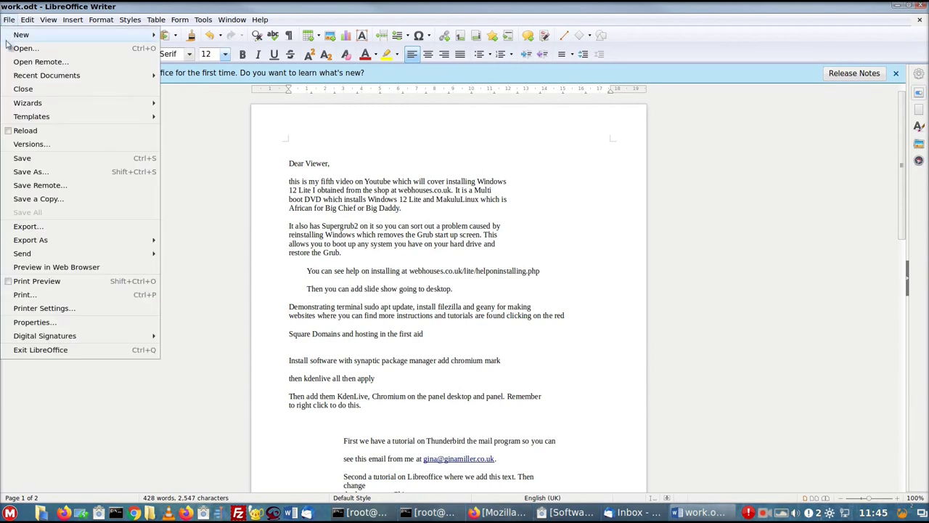
pyautogui.click(36, 171)
pyautogui.click(260, 141)
pyautogui.write('.')
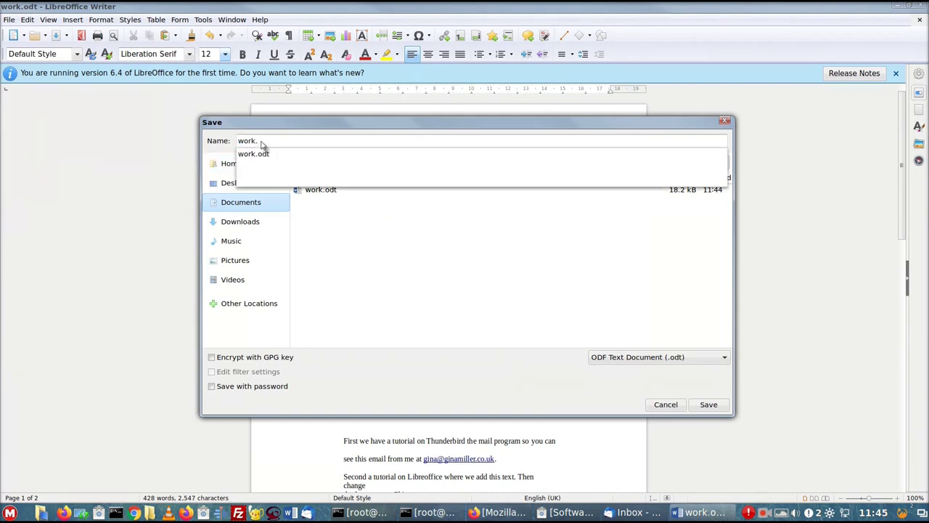
pyautogui.write('doc')
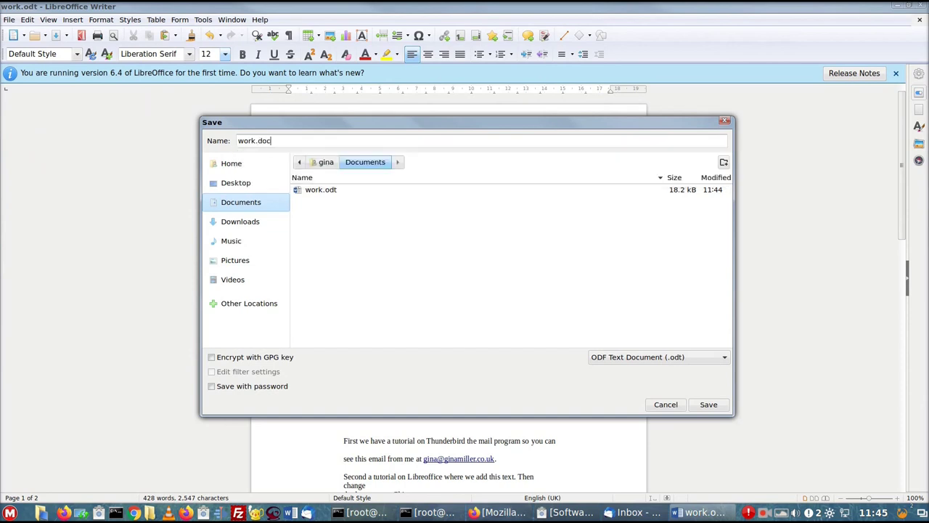
pyautogui.click(328, 190)
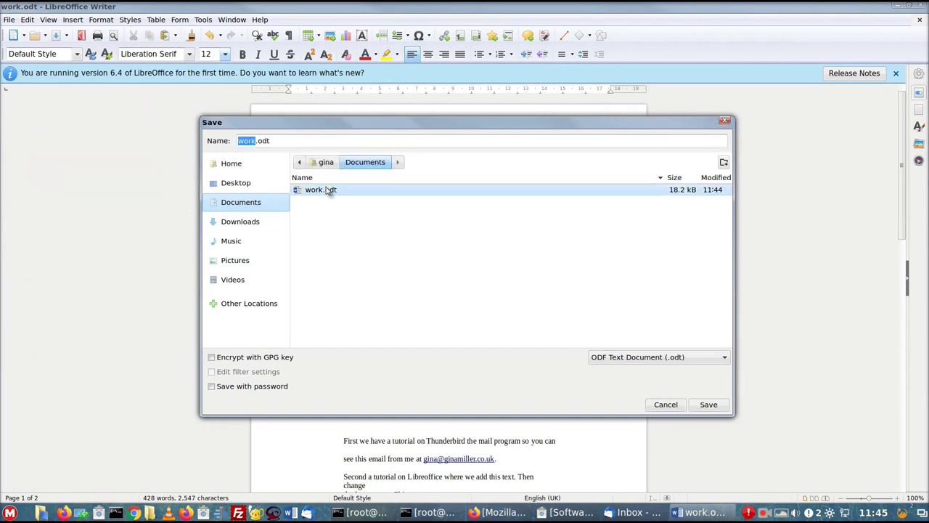
pyautogui.click(277, 142)
pyautogui.press('BackSpace')
pyautogui.press('BackSpace')
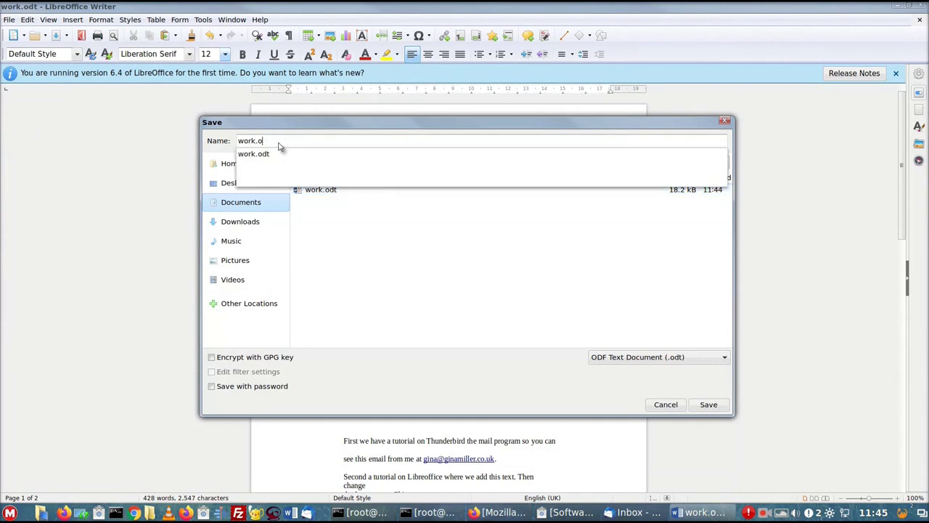
pyautogui.write('doc')
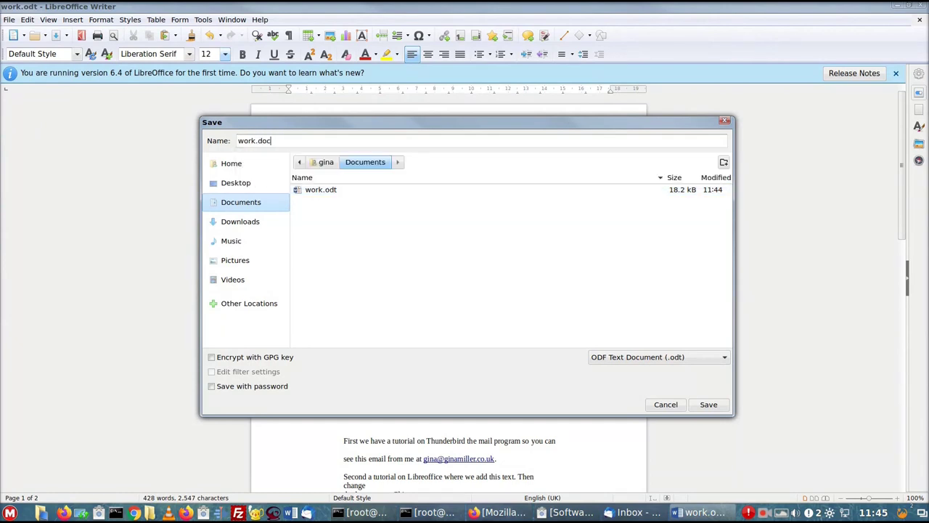
pyautogui.click(701, 409)
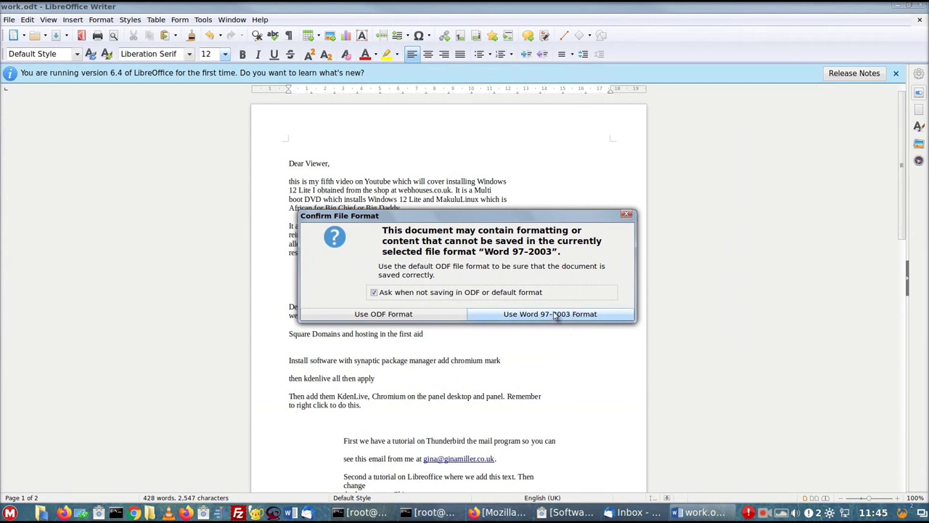
pyautogui.click(554, 314)
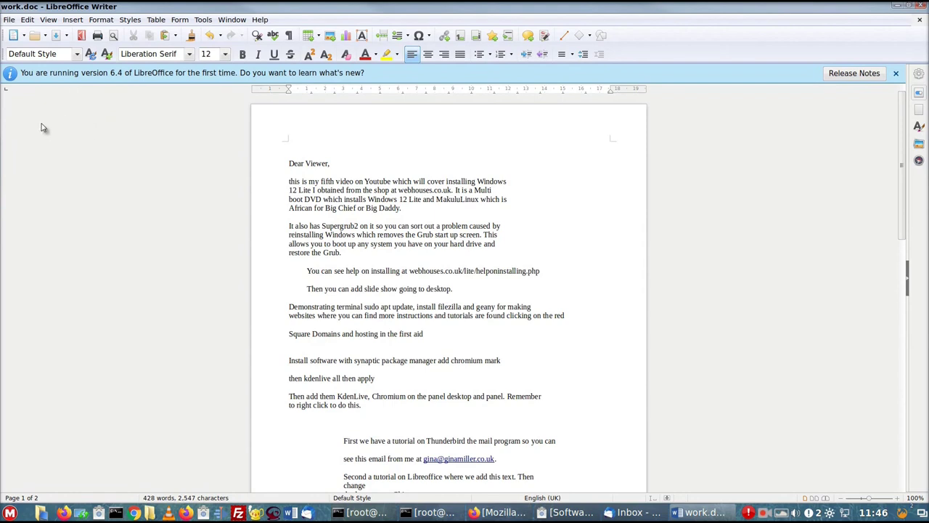
# Export the document as a PDF named work into Documents with default PDF options.
pyautogui.click(11, 20)
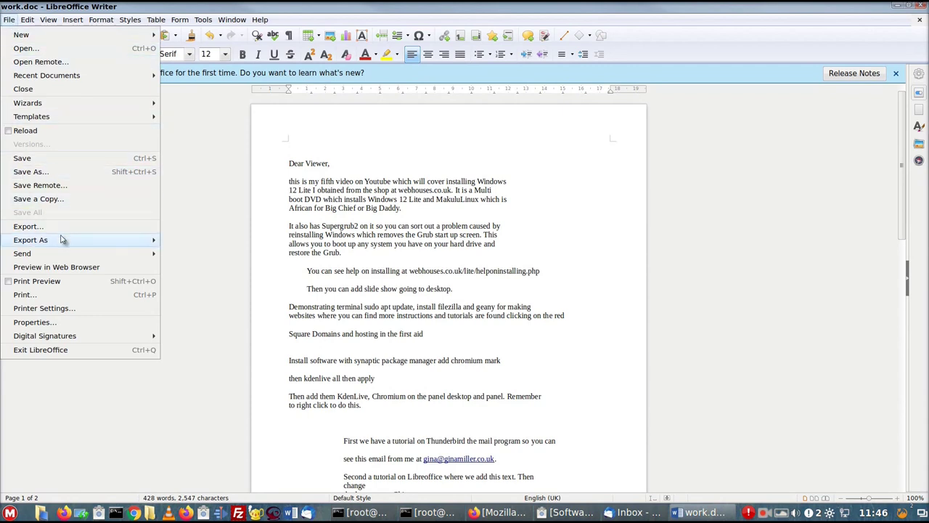
pyautogui.moveTo(62, 240)
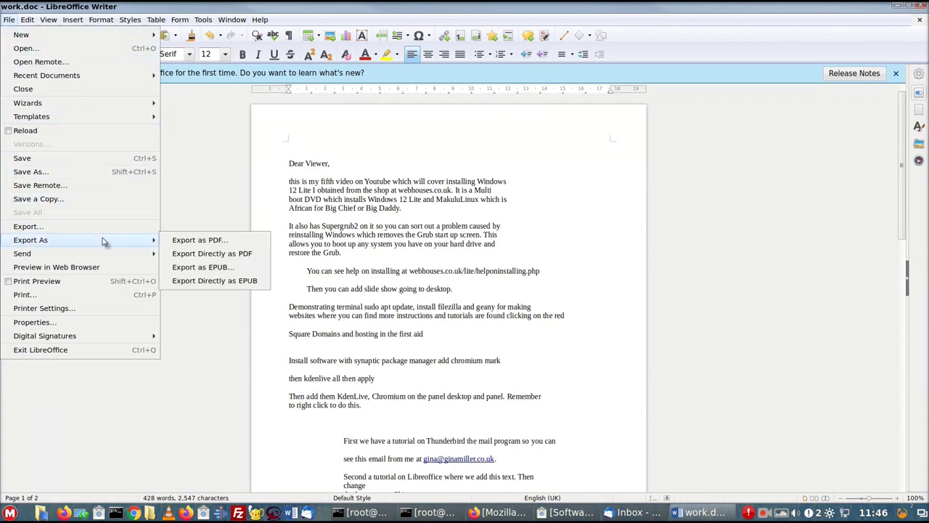
pyautogui.click(193, 240)
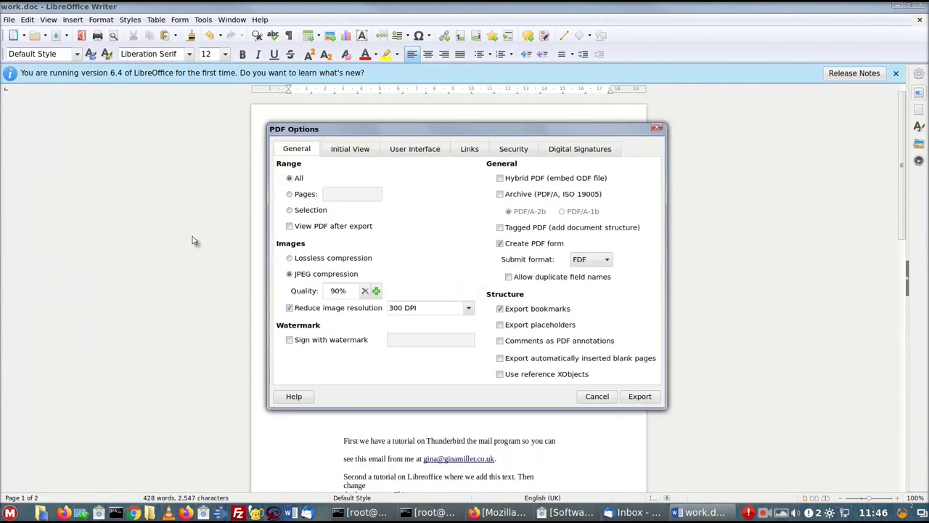
pyautogui.click(640, 397)
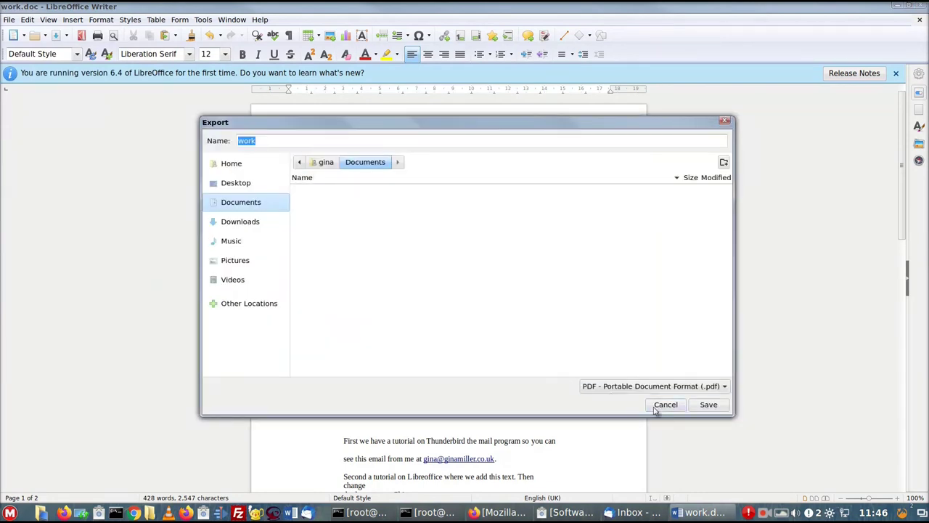
pyautogui.click(707, 405)
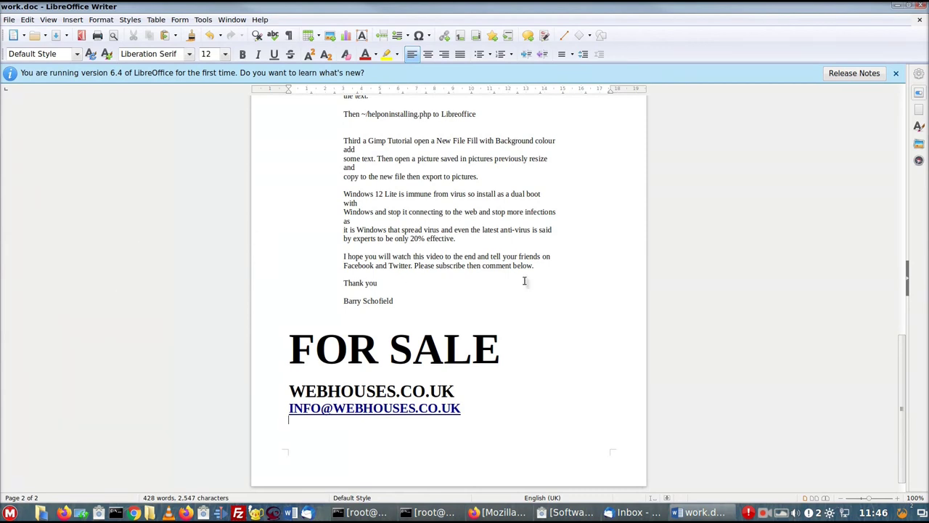
# Minimize Writer and show the installed extensions in Thunderbird's Add-ons Manager.
pyautogui.click(897, 7)
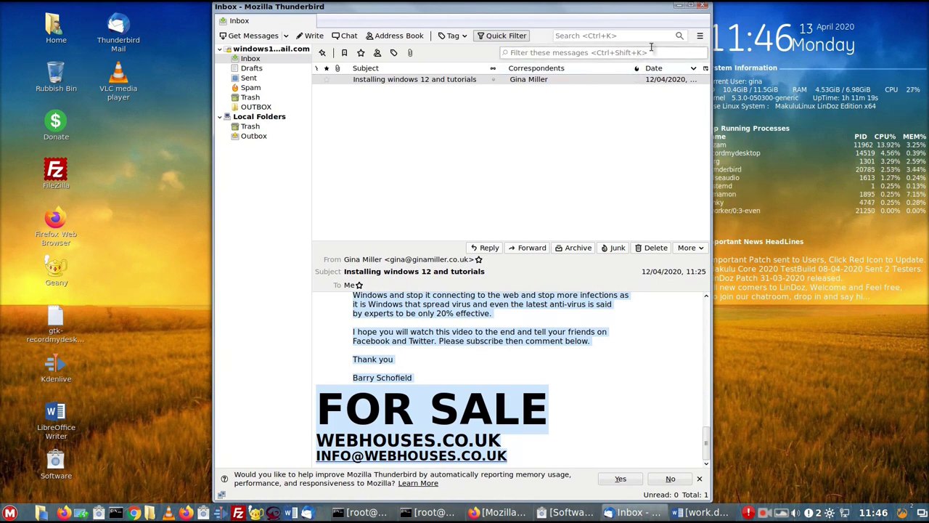
pyautogui.click(700, 37)
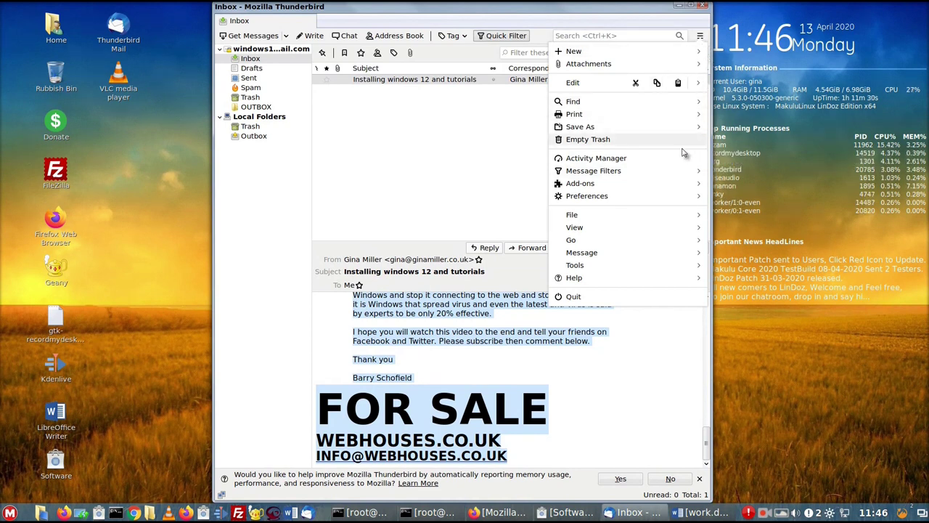
pyautogui.click(685, 183)
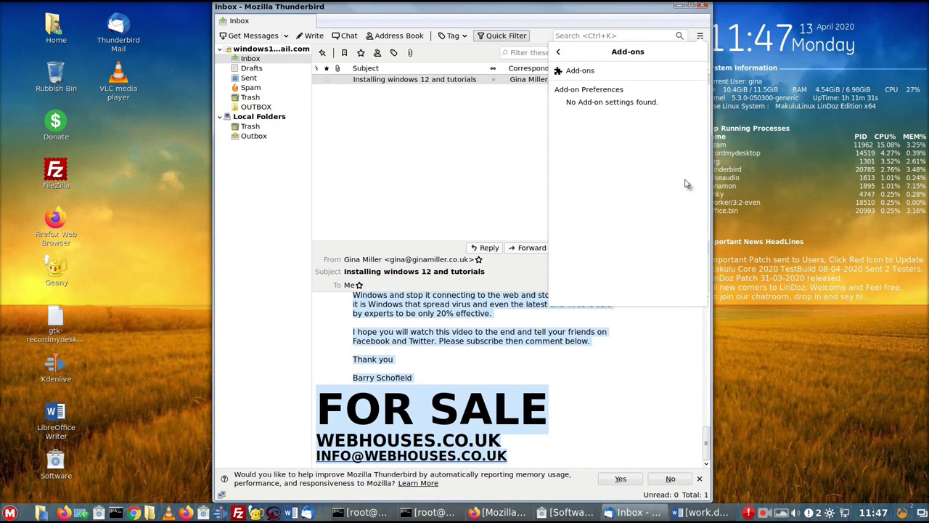
pyautogui.click(581, 72)
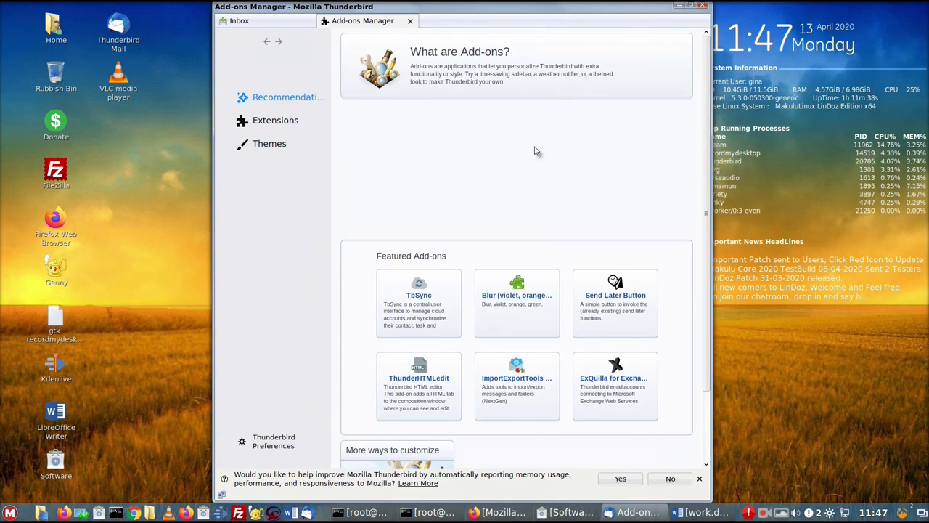
pyautogui.scroll(-2, 535, 150)
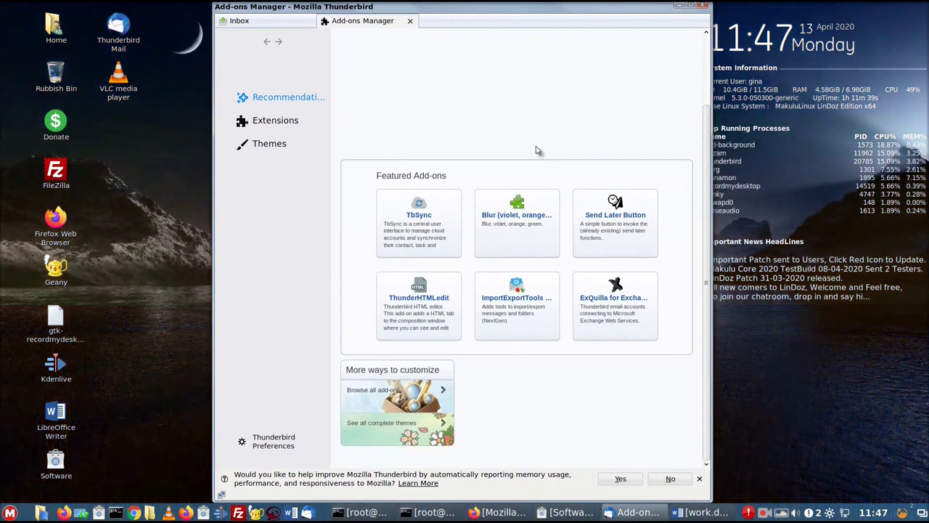
pyautogui.scroll(2, 536, 150)
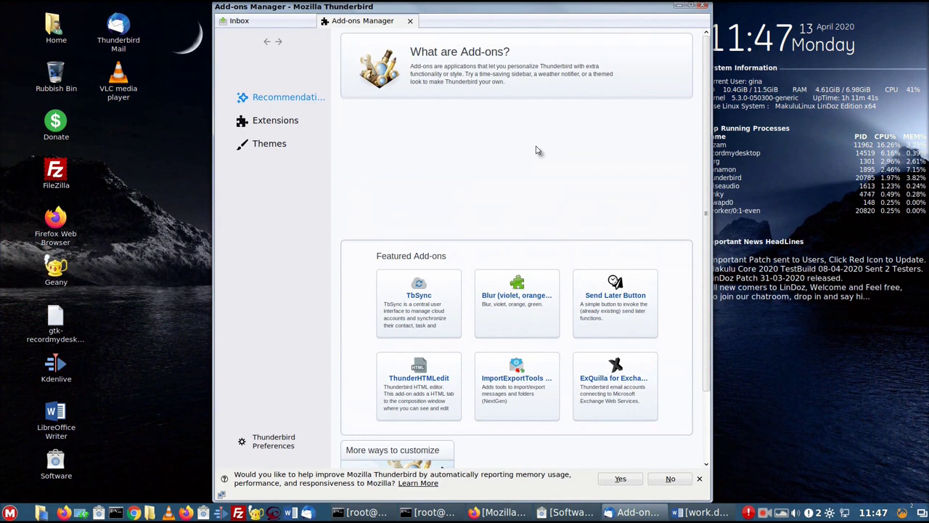
pyautogui.click(298, 122)
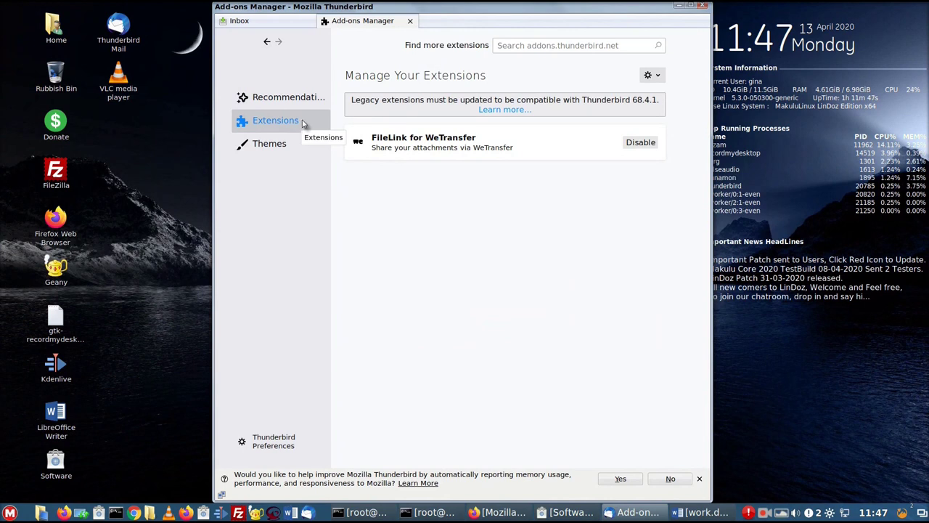
# Search add-ons for 'lightning' and install the Lightning calendar, postponing the restart.
pyautogui.click(557, 47)
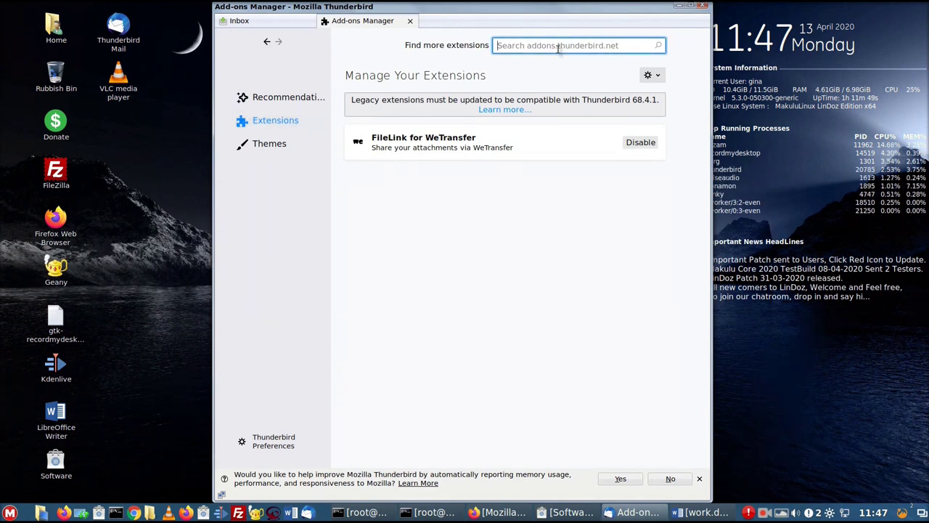
pyautogui.write('light')
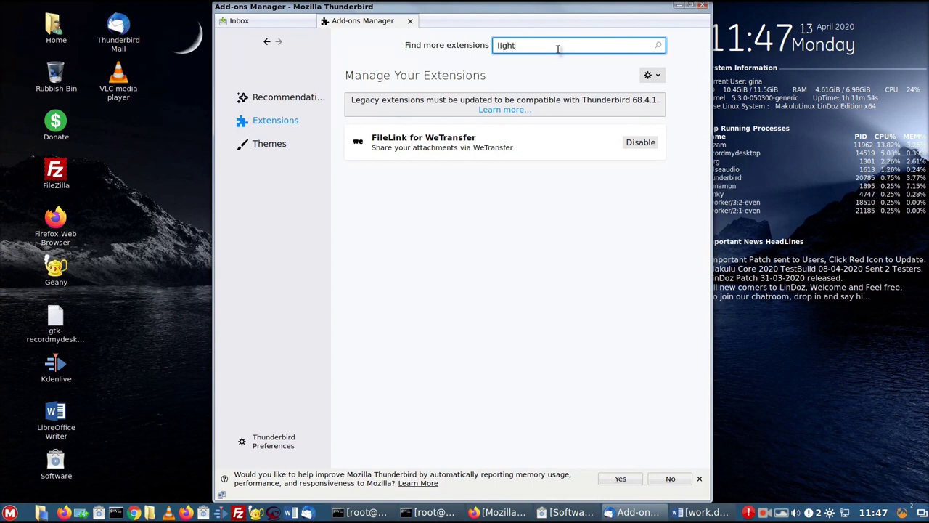
pyautogui.write('ning')
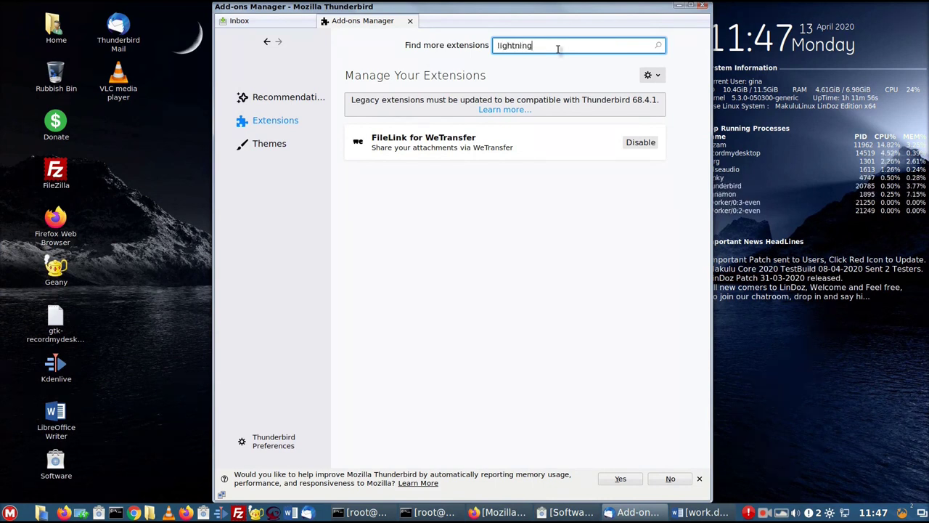
pyautogui.press('Return')
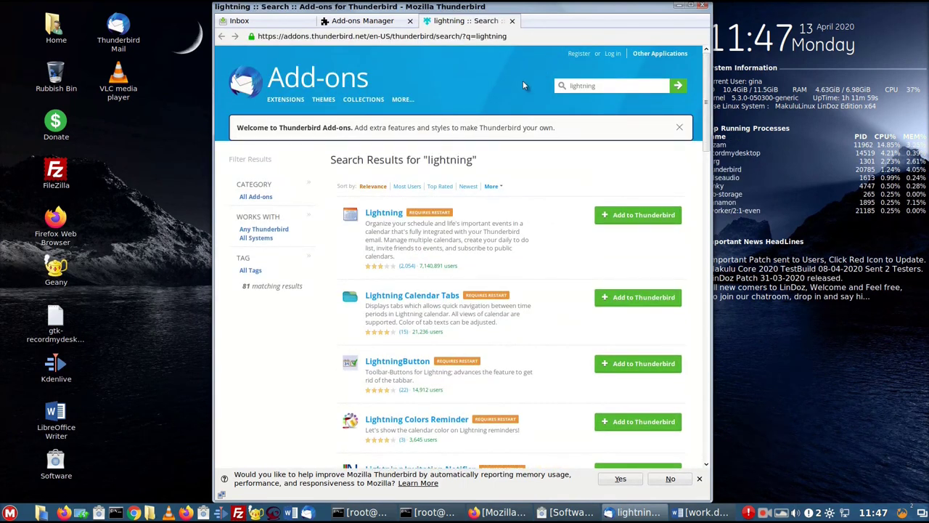
pyautogui.click(638, 221)
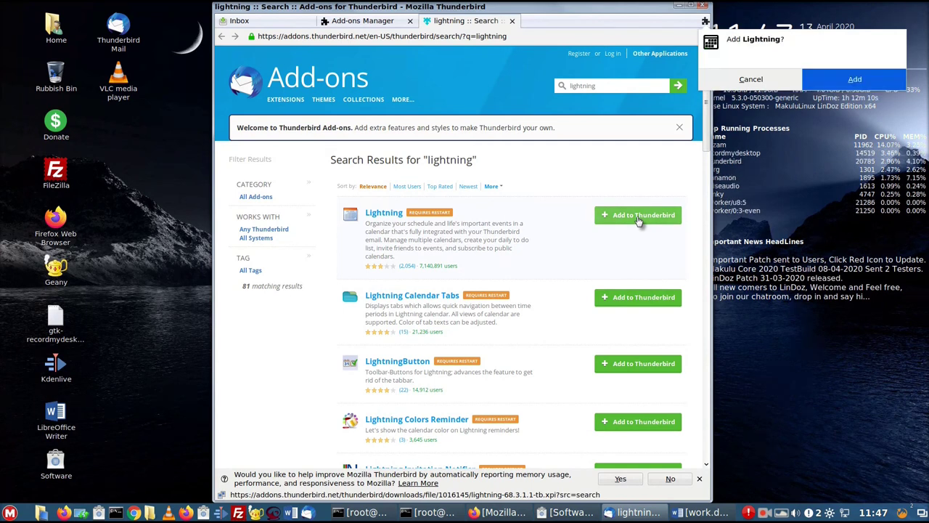
pyautogui.click(638, 222)
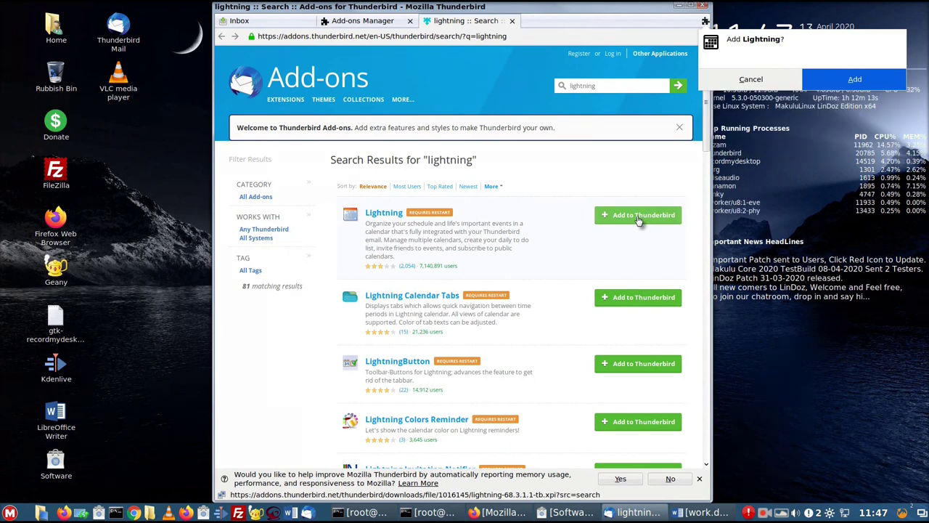
pyautogui.click(849, 83)
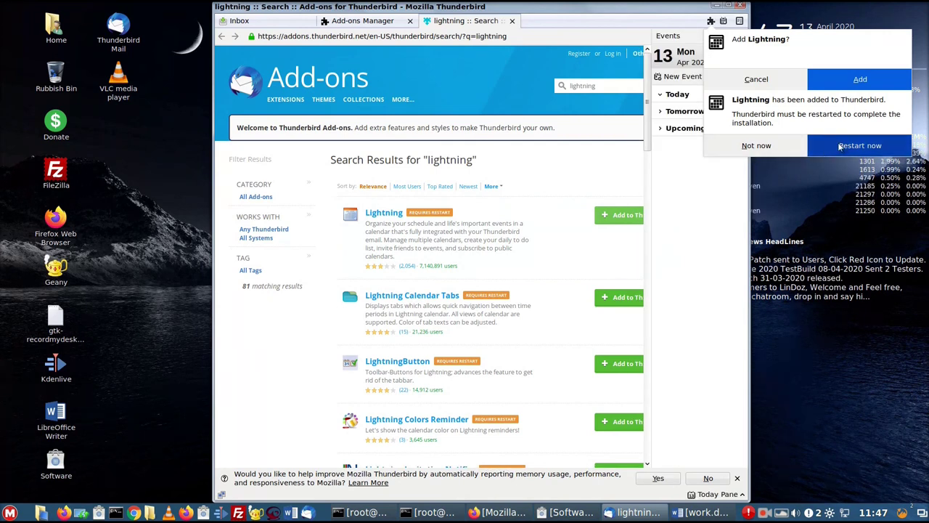
pyautogui.click(773, 144)
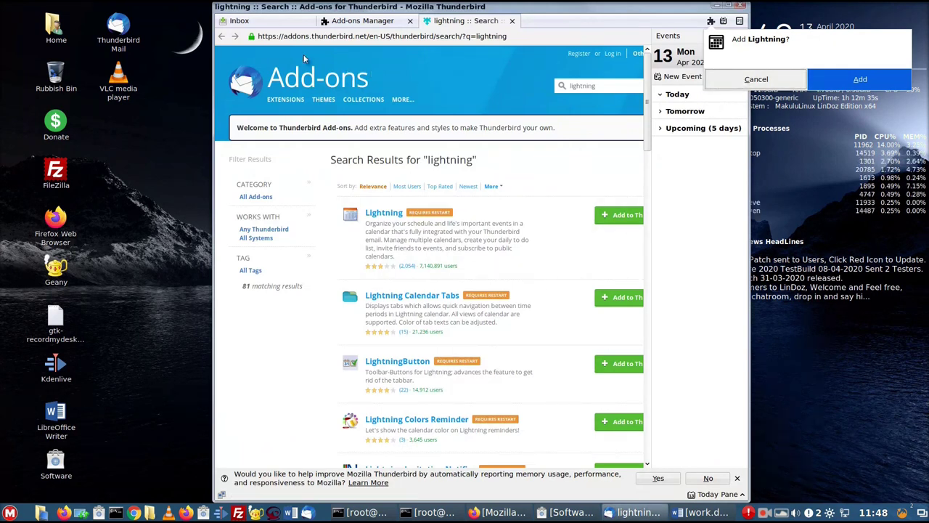
# Return to the Inbox tab and dismiss the leftover Add Lightning prompt.
pyautogui.click(298, 22)
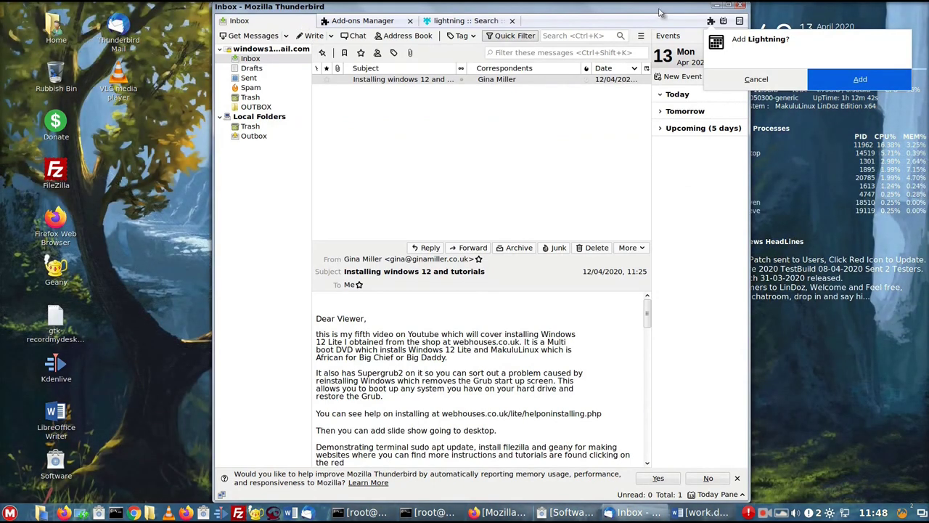
pyautogui.moveTo(660, 12); pyautogui.dragTo(601, 12)
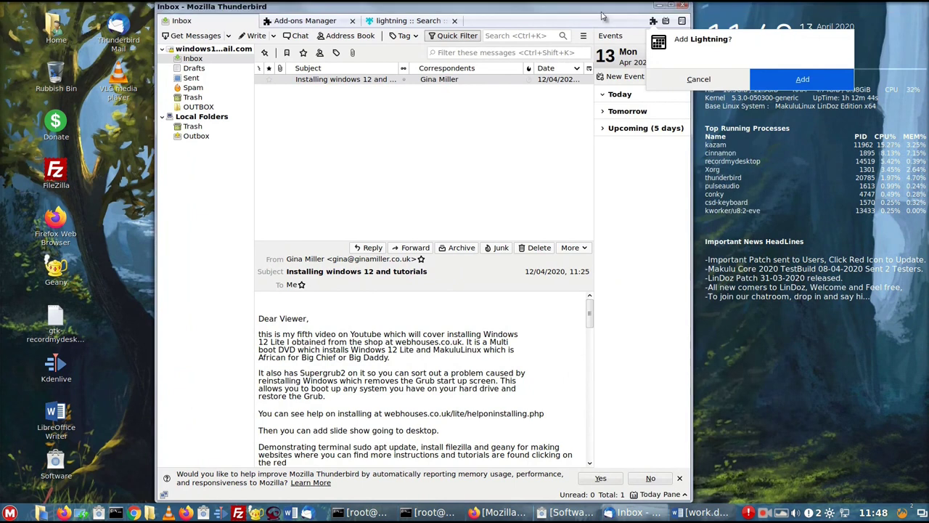
pyautogui.click(680, 78)
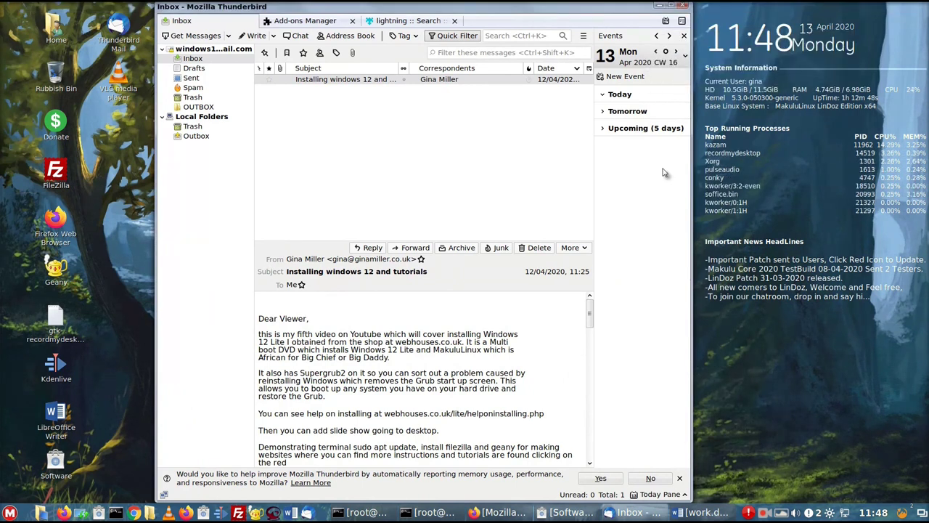
# Create a new calendar event titled Doctor with location Surgery.
pyautogui.click(631, 82)
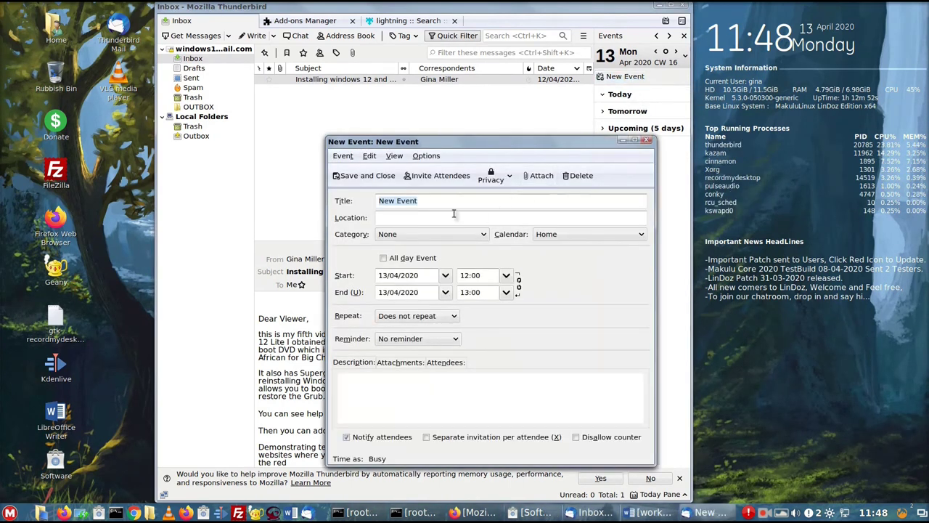
pyautogui.click(446, 200)
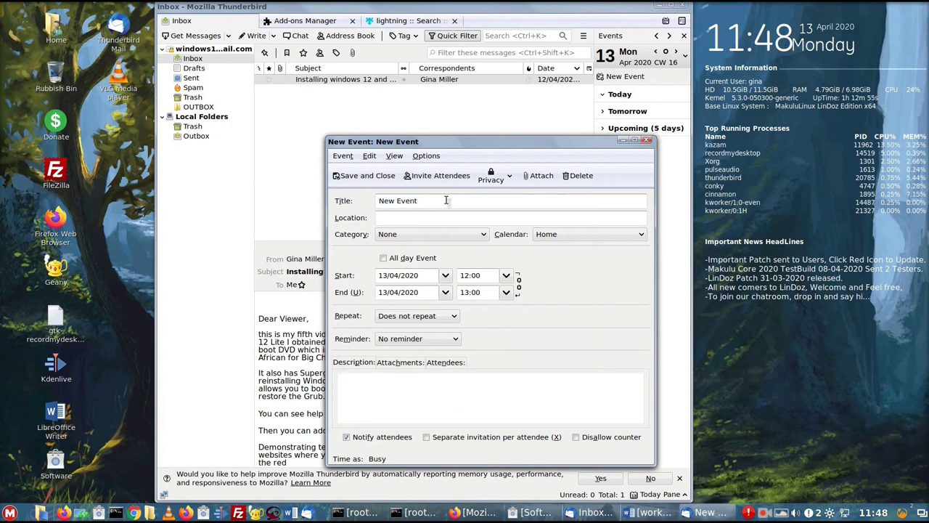
pyautogui.press('BackSpace')
pyautogui.press('BackSpace')
pyautogui.press('BackSpace')
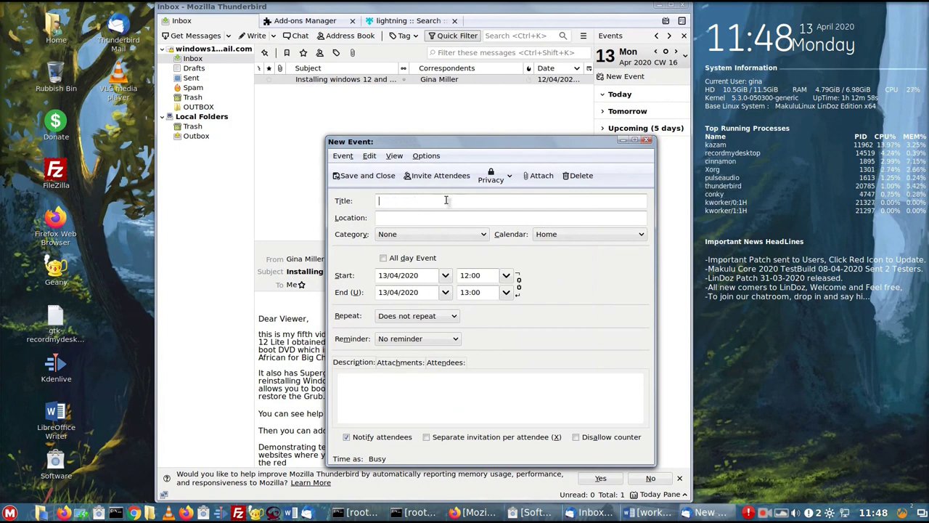
pyautogui.write('Doctor')
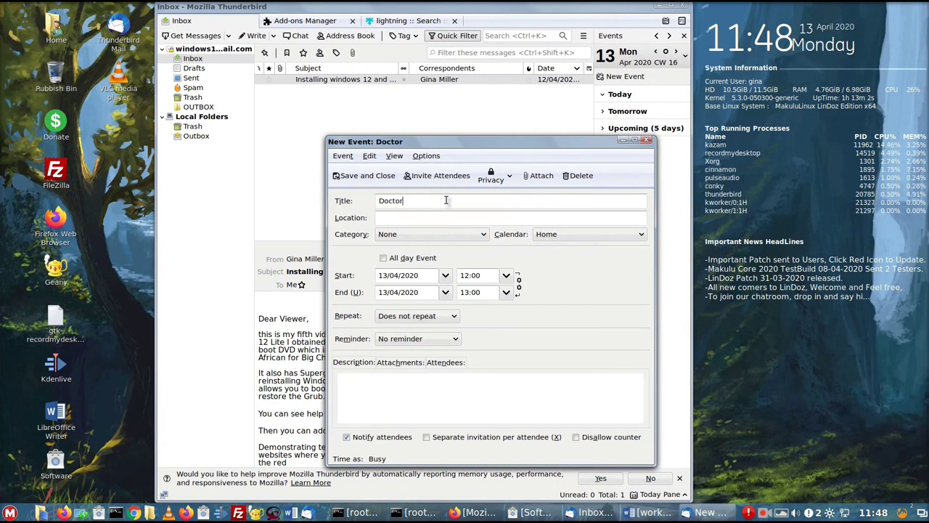
pyautogui.click(411, 220)
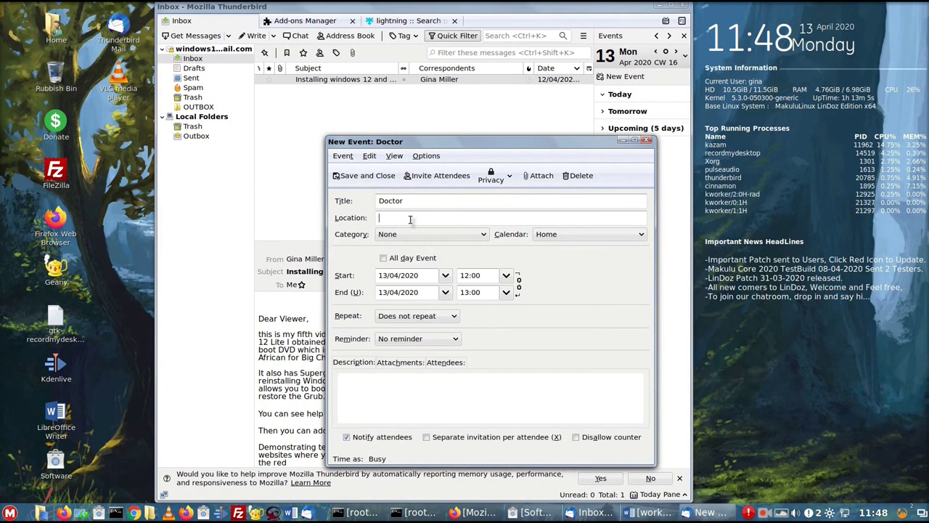
pyautogui.write('Surgery')
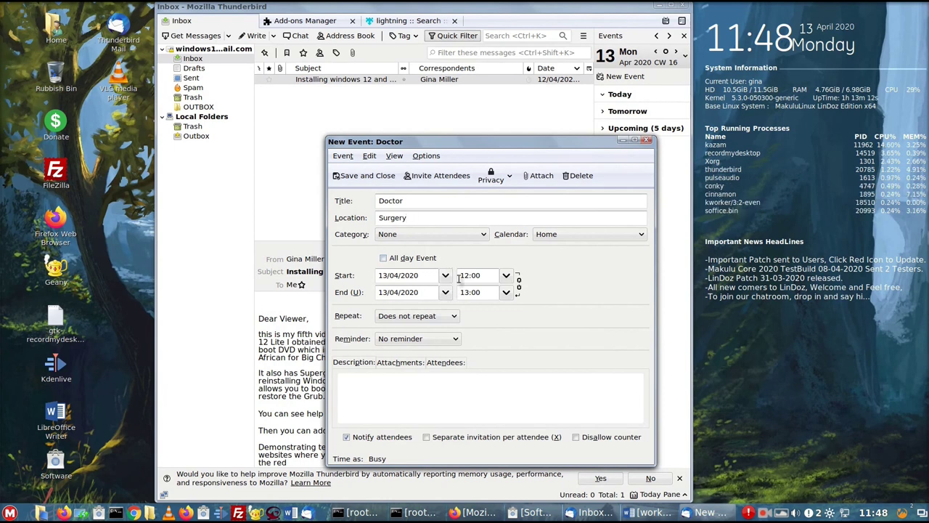
# Set the event to start at 09:00 with a 2 days before reminder, then save and close.
pyautogui.click(507, 276)
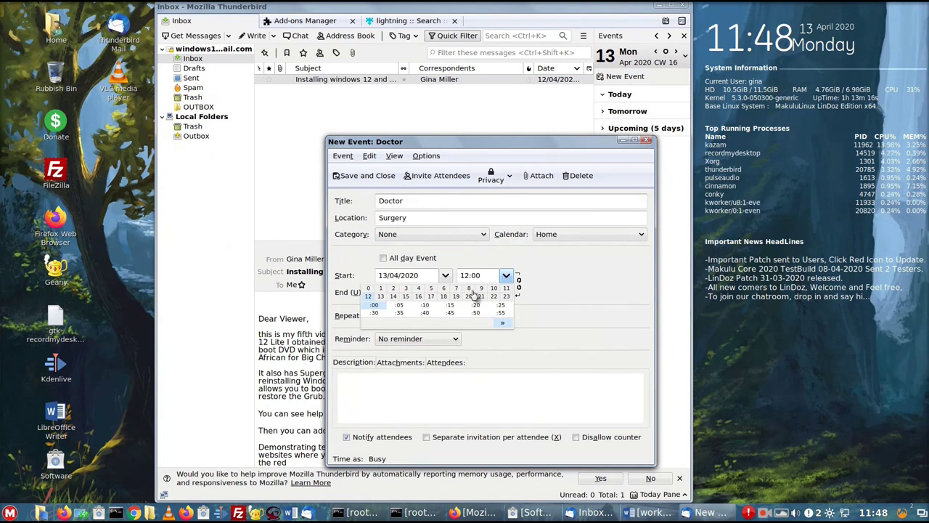
pyautogui.click(480, 288)
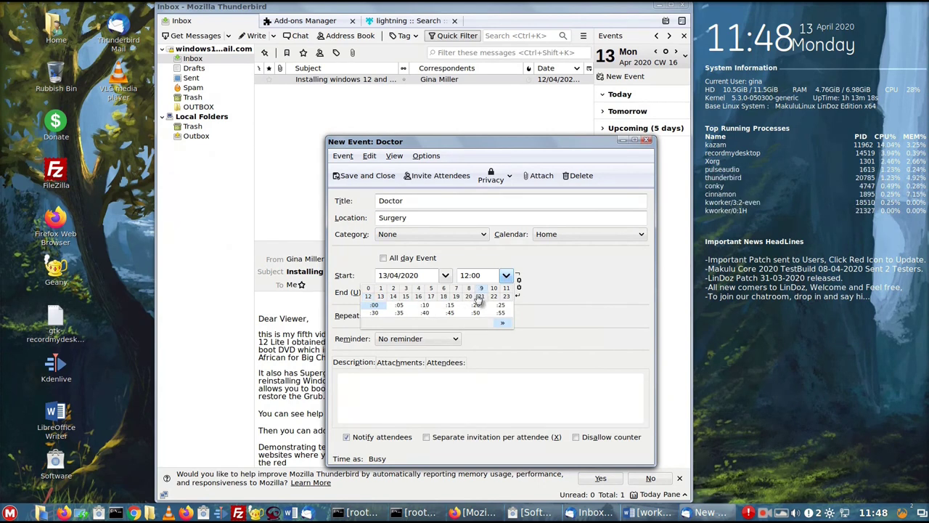
pyautogui.click(546, 299)
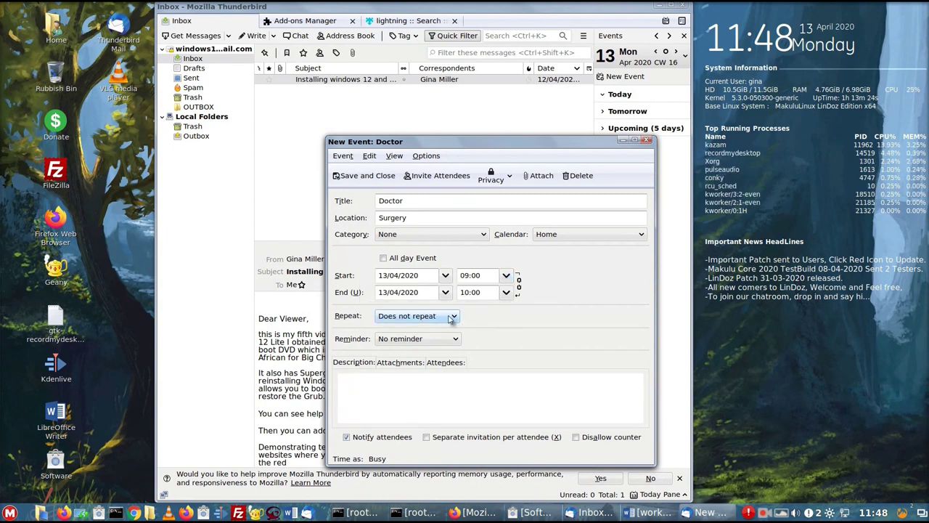
pyautogui.click(455, 340)
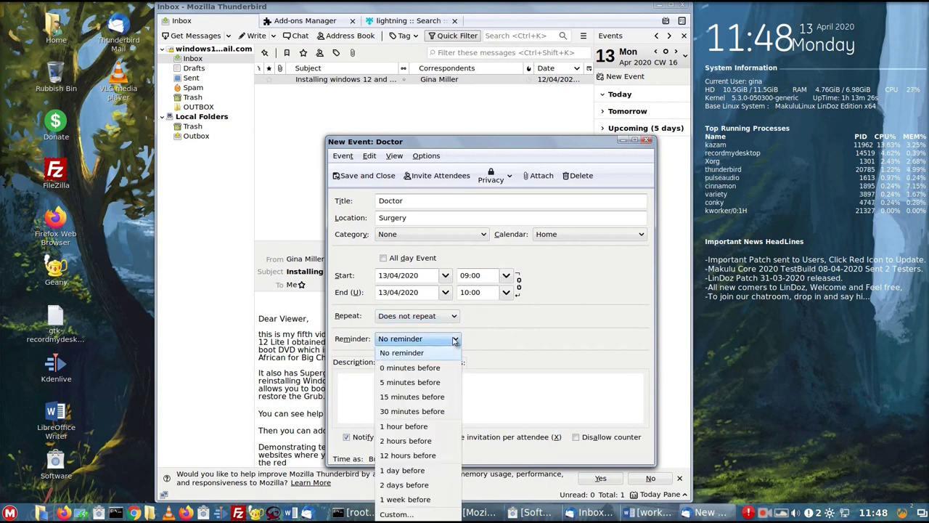
pyautogui.click(427, 487)
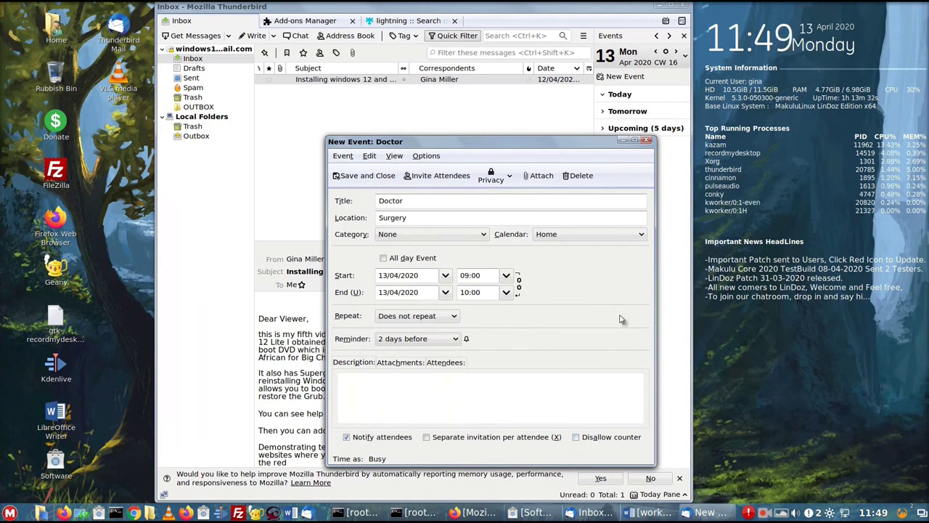
pyautogui.click(383, 178)
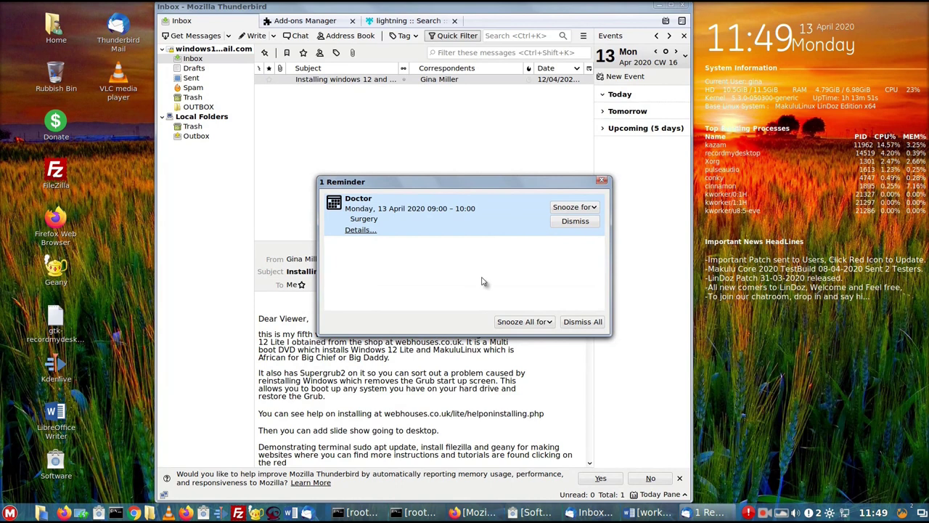
# Choose 1 Day in the reminder's Snooze for list to clear the Doctor alert.
pyautogui.click(578, 208)
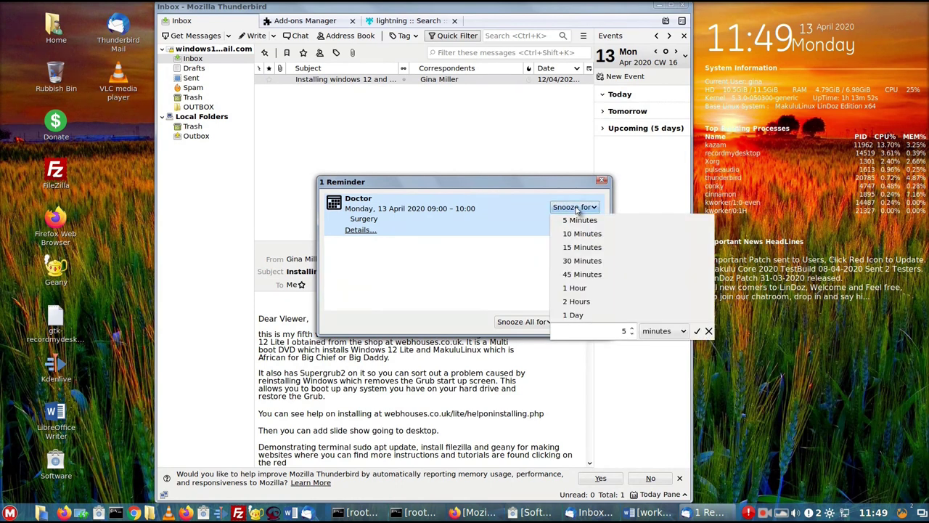
pyautogui.click(594, 315)
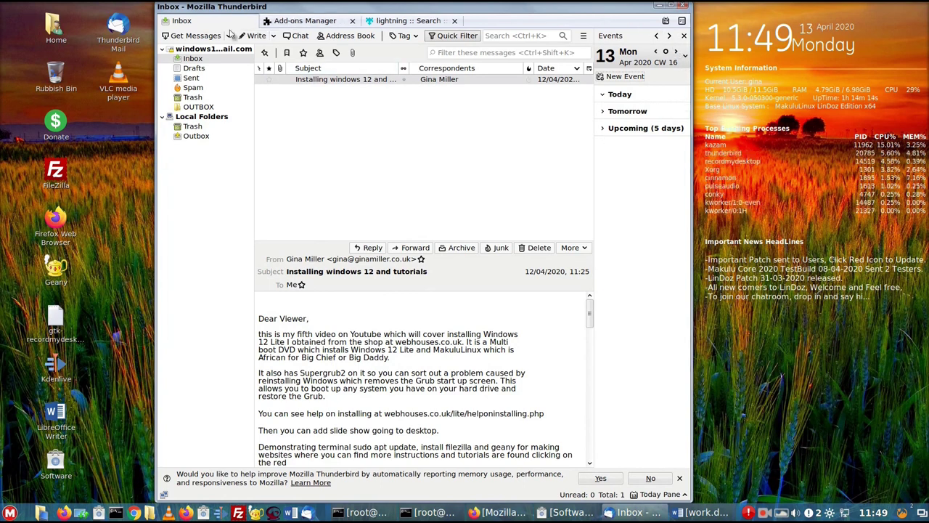
# Turn on Thunderbird's Menu Bar from the toolbar context menu.
pyautogui.rightClick(265, 9)
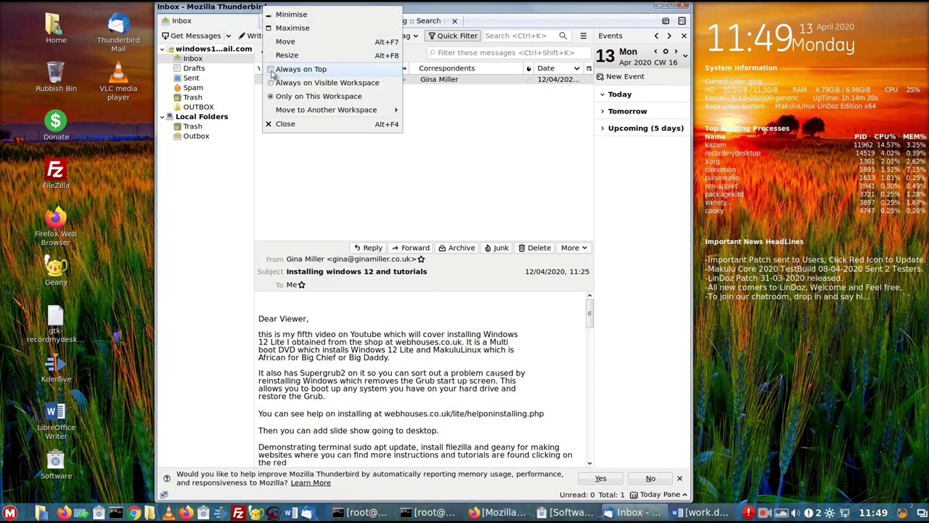
pyautogui.click(634, 169)
pyautogui.click(583, 36)
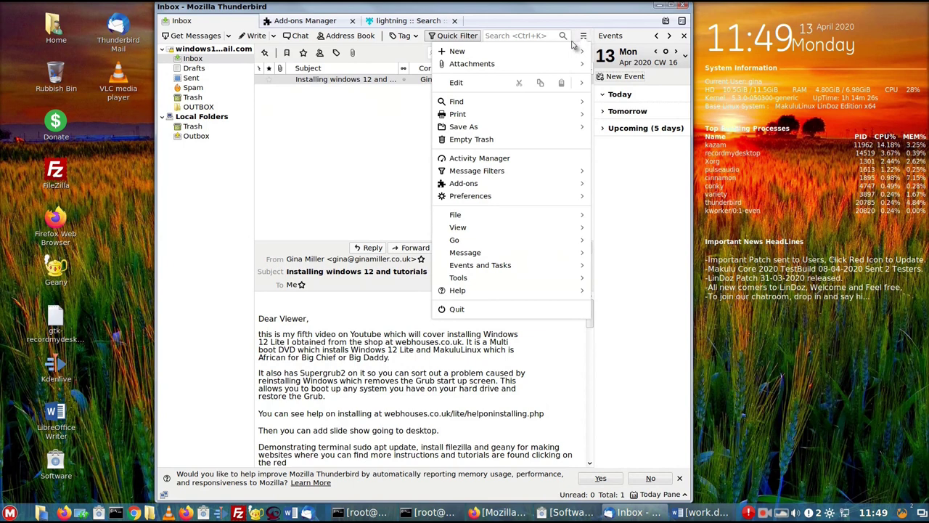
pyautogui.click(629, 170)
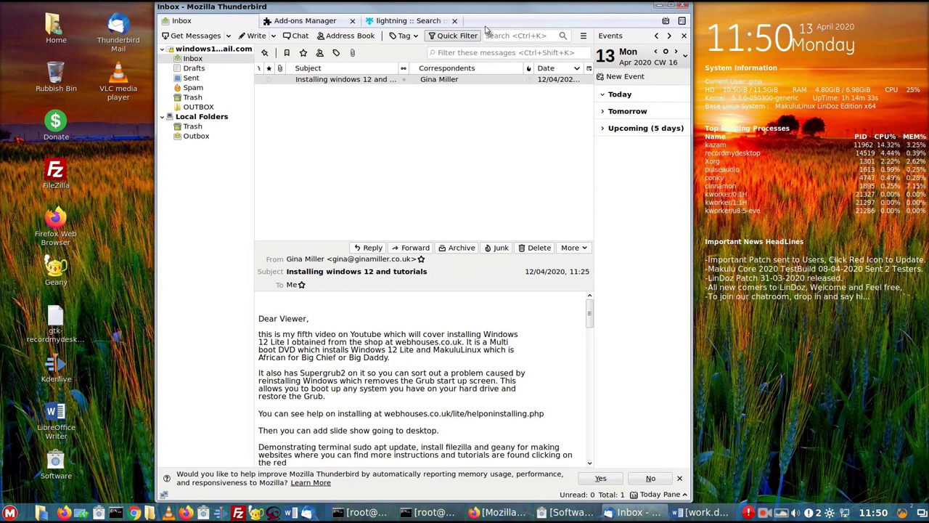
pyautogui.rightClick(486, 29)
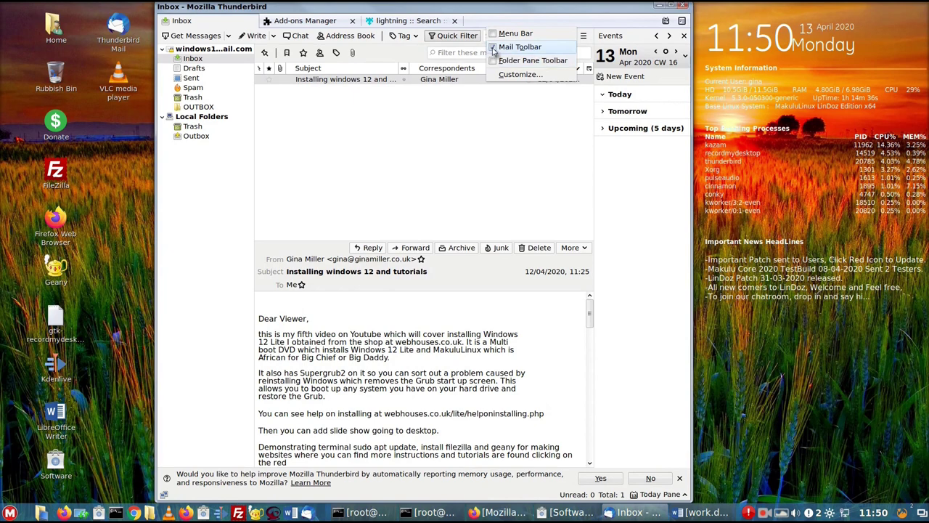
pyautogui.click(492, 34)
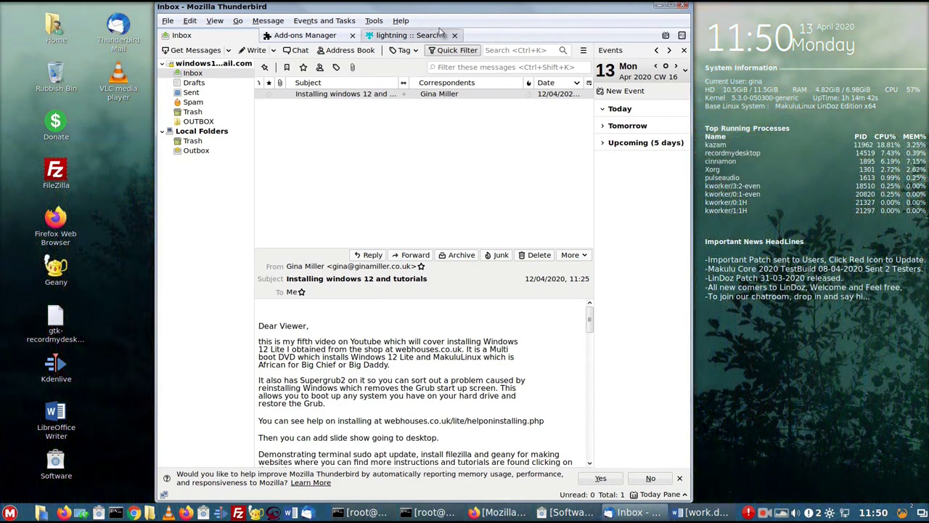
# Open Edit > Preferences and play the default new-mail sound.
pyautogui.click(193, 22)
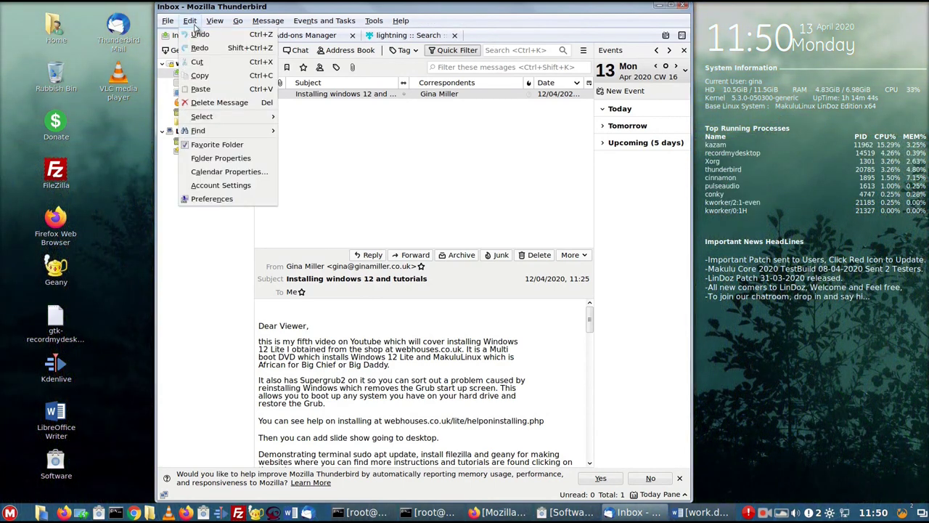
pyautogui.click(212, 199)
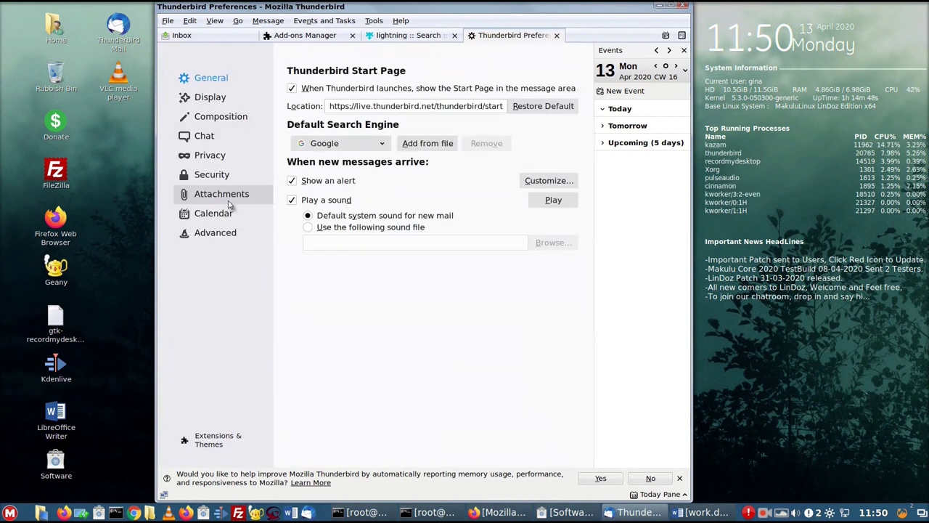
pyautogui.click(554, 202)
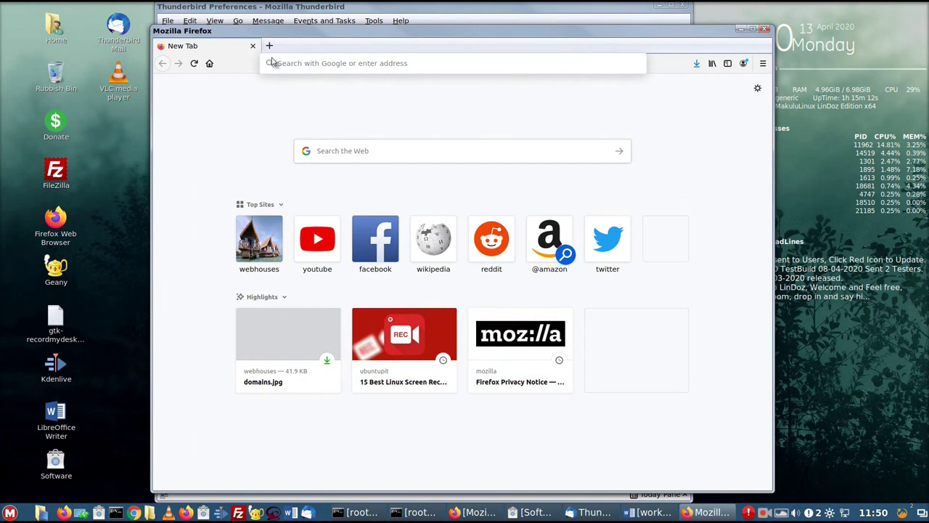
# Search Google for 'i have mail audios' and scroll down to the Sound Archive result.
pyautogui.click(324, 151)
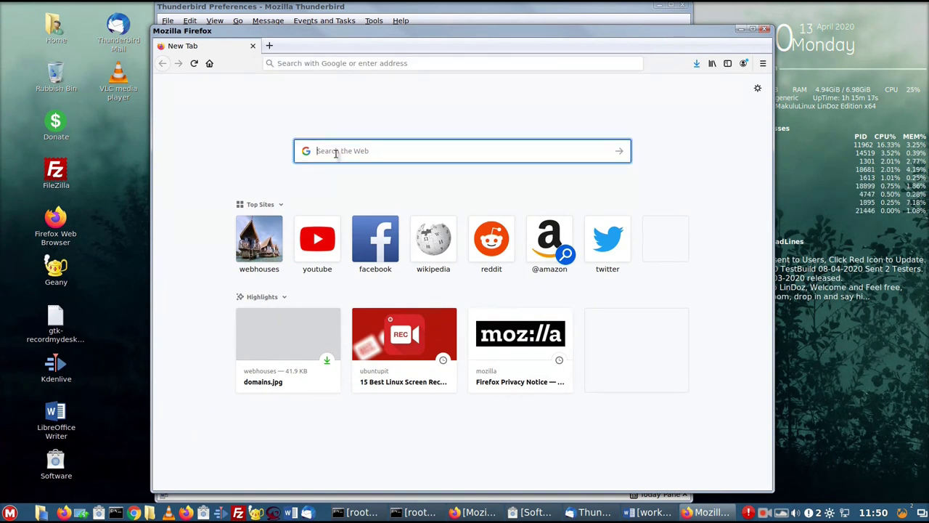
pyautogui.write('i ha')
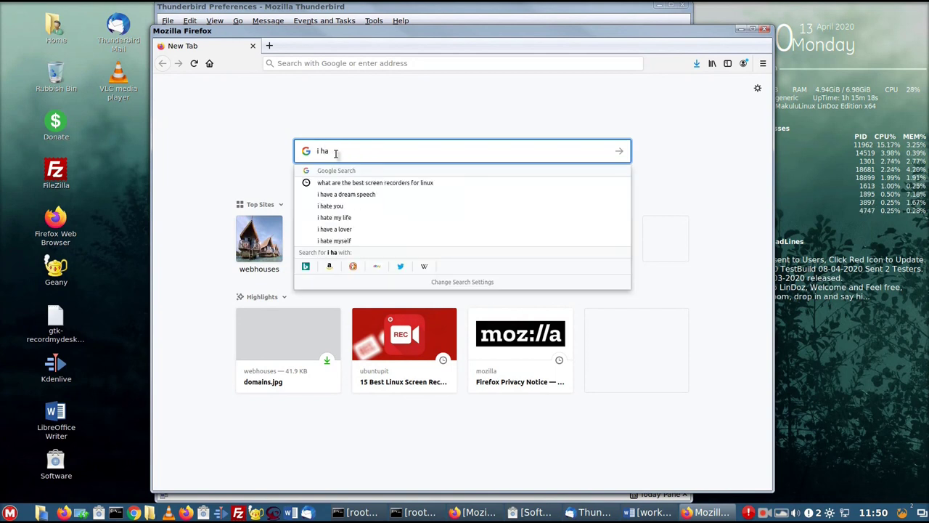
pyautogui.write('ve mail')
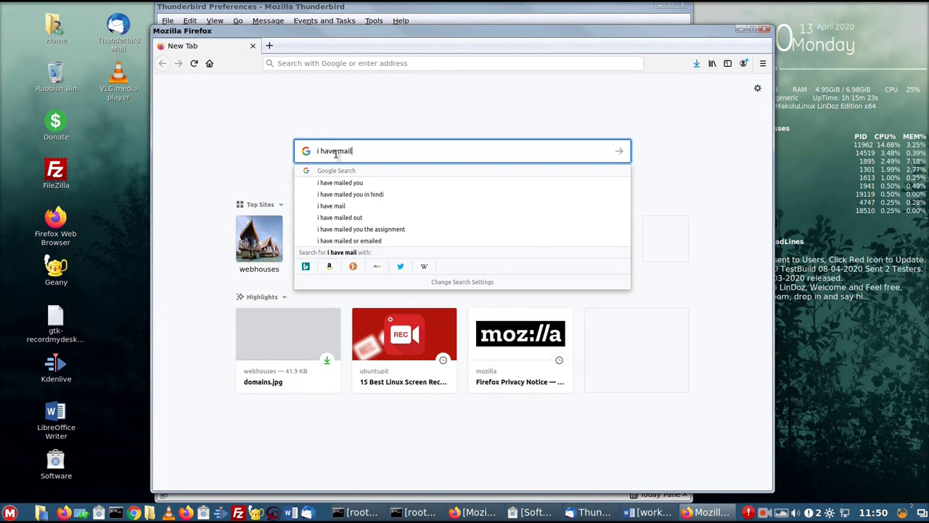
pyautogui.write(' a')
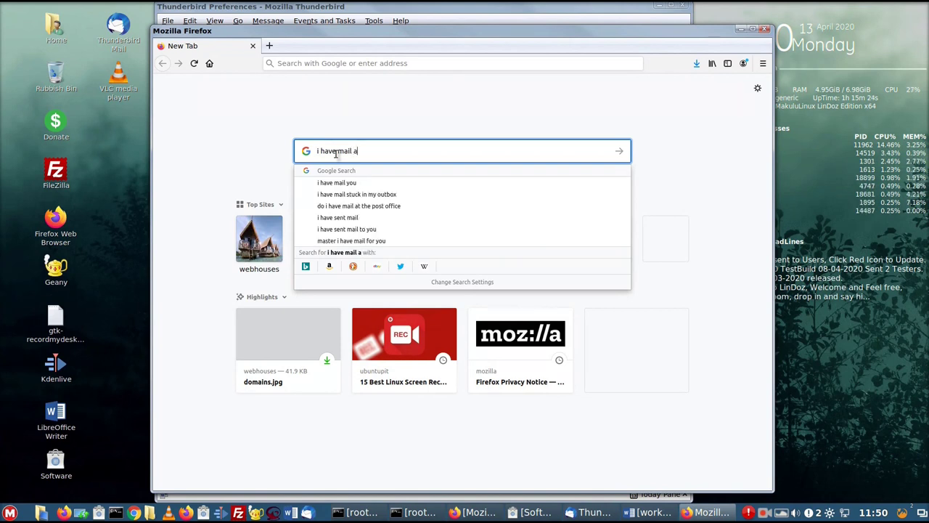
pyautogui.write('udios')
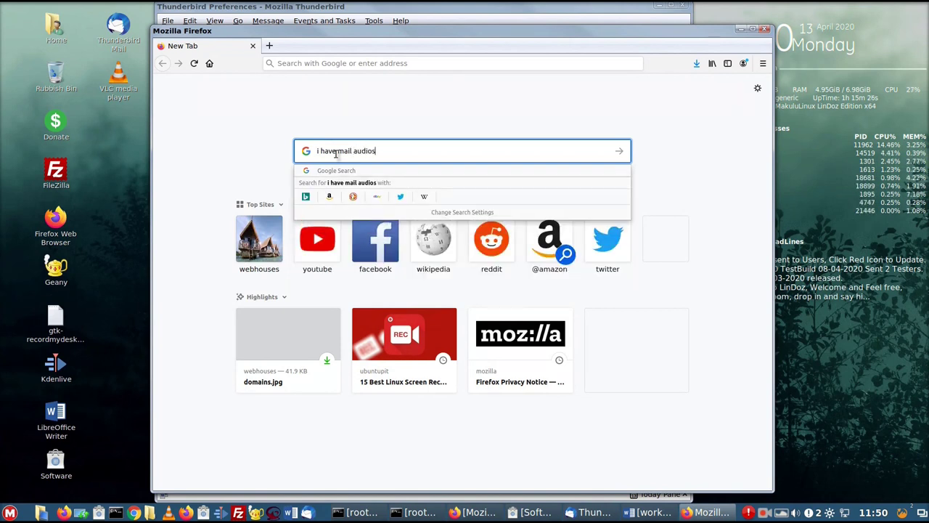
pyautogui.press('Return')
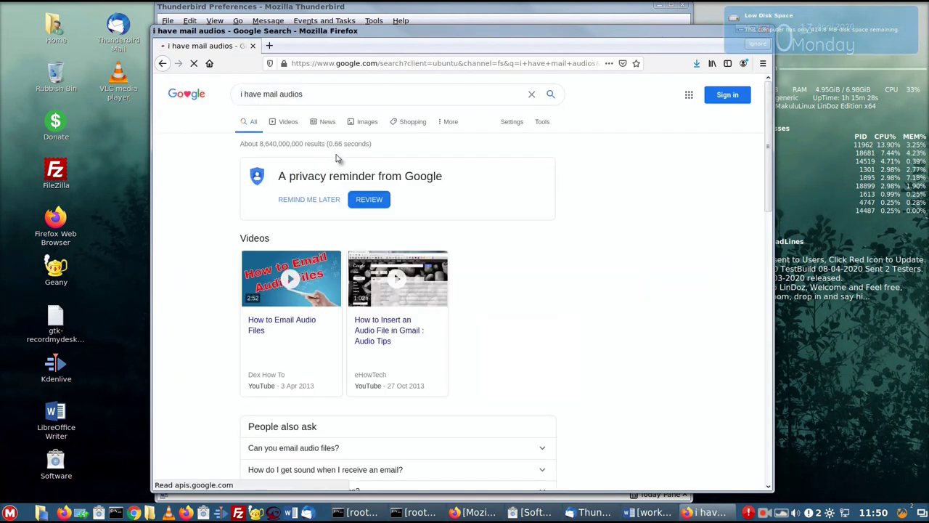
pyautogui.scroll(-6, 313, 280)
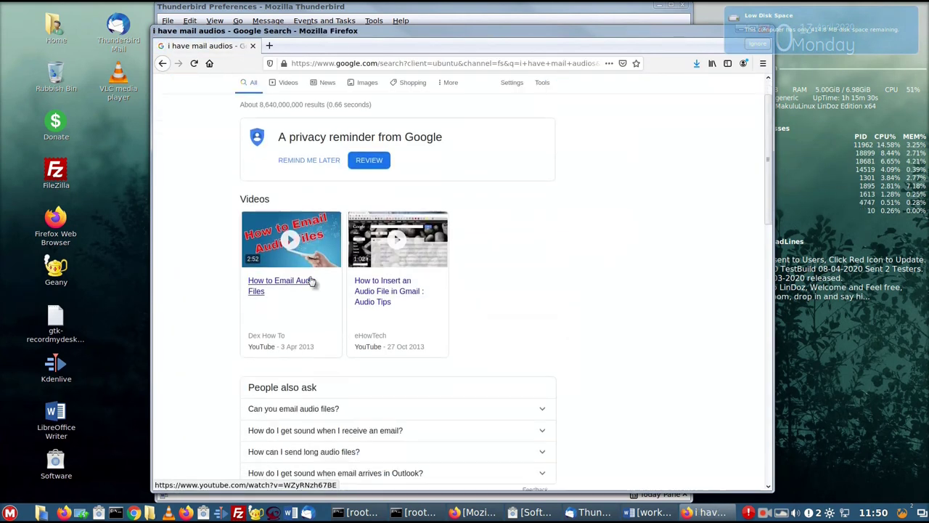
pyautogui.scroll(-1, 315, 276)
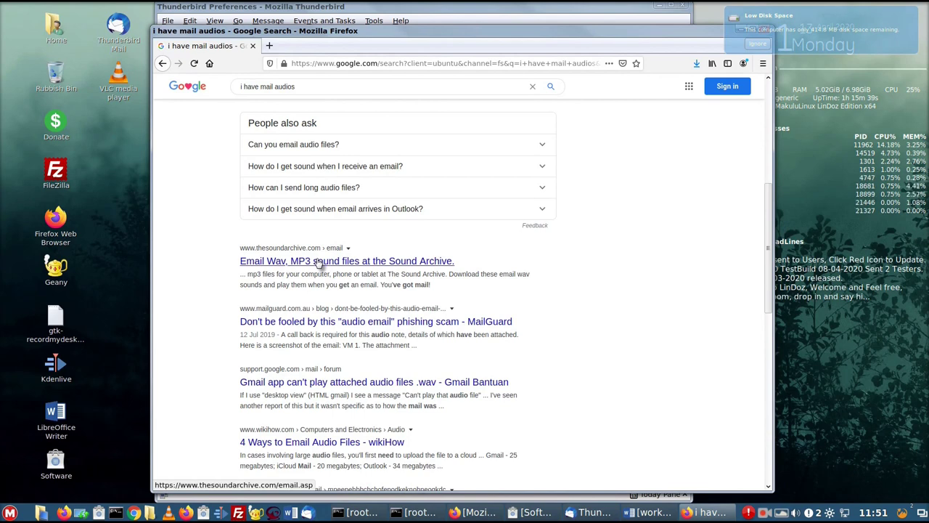
# From The Sound Archive email sounds page, save the WAV of sound 11, log.wav.
pyautogui.click(319, 263)
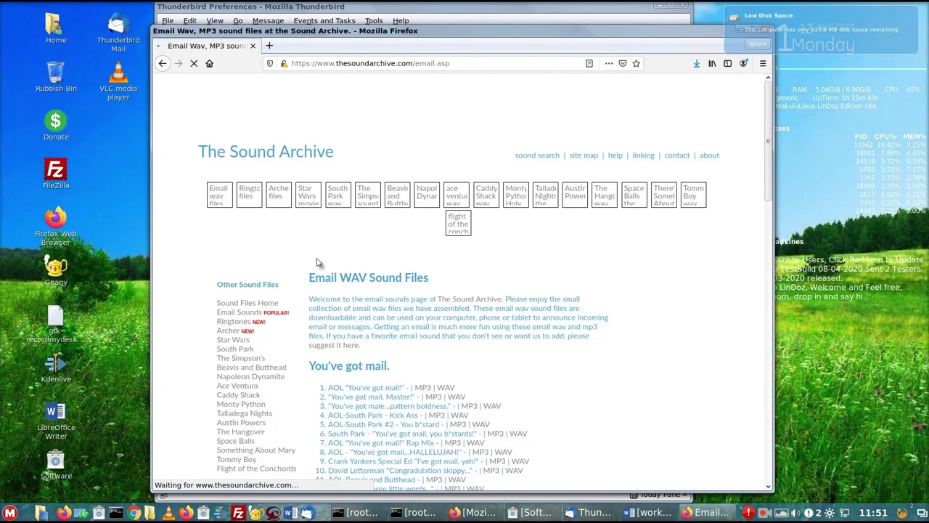
pyautogui.scroll(-5, 342, 261)
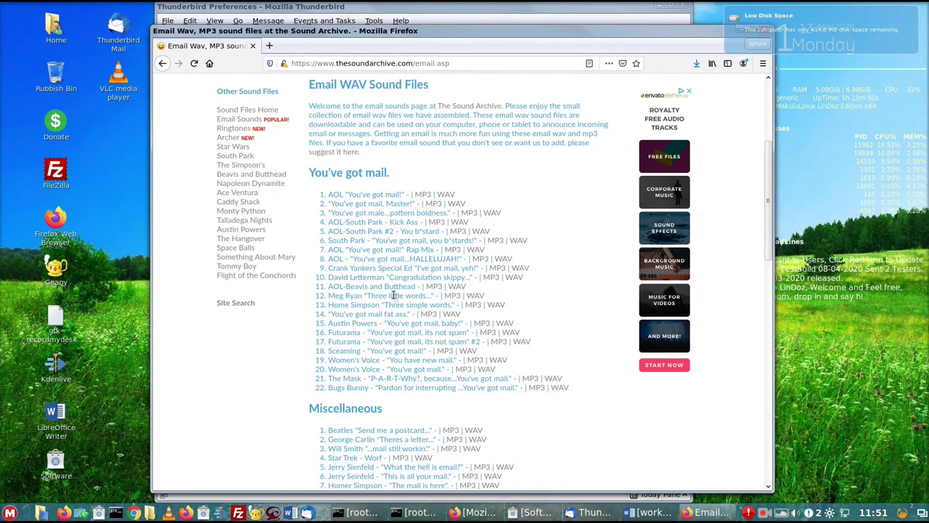
pyautogui.click(457, 287)
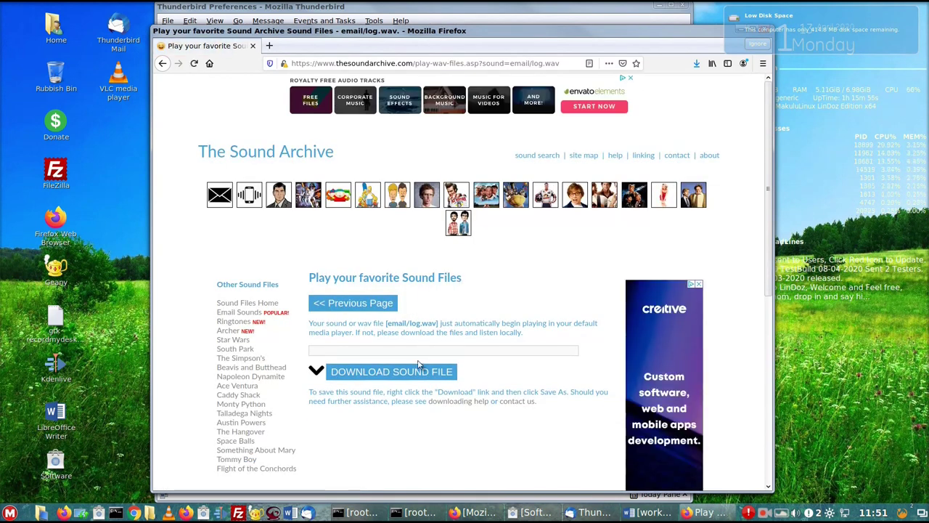
pyautogui.click(423, 373)
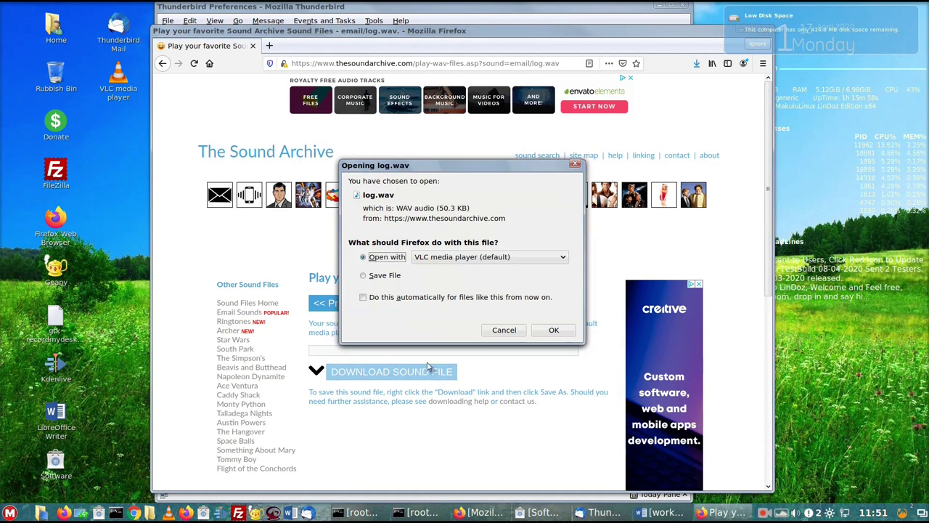
pyautogui.click(364, 277)
pyautogui.click(566, 331)
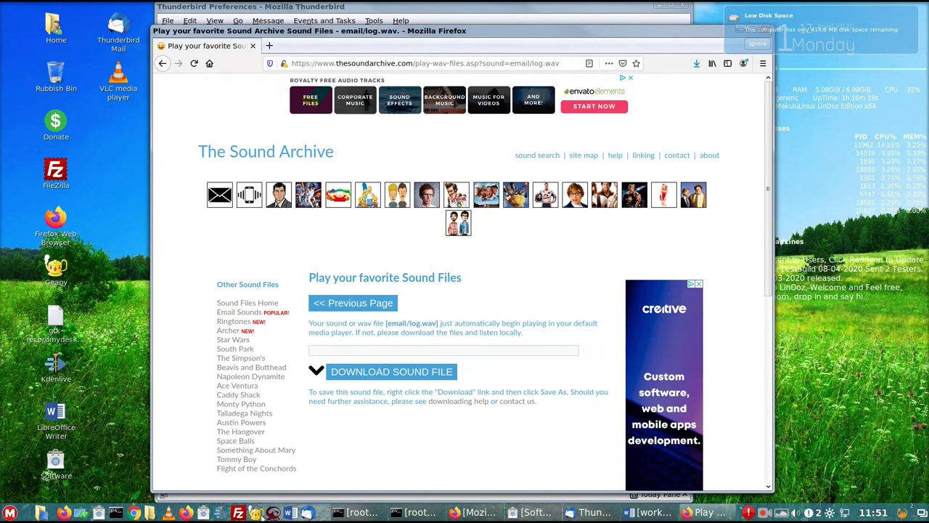
pyautogui.click(150, 513)
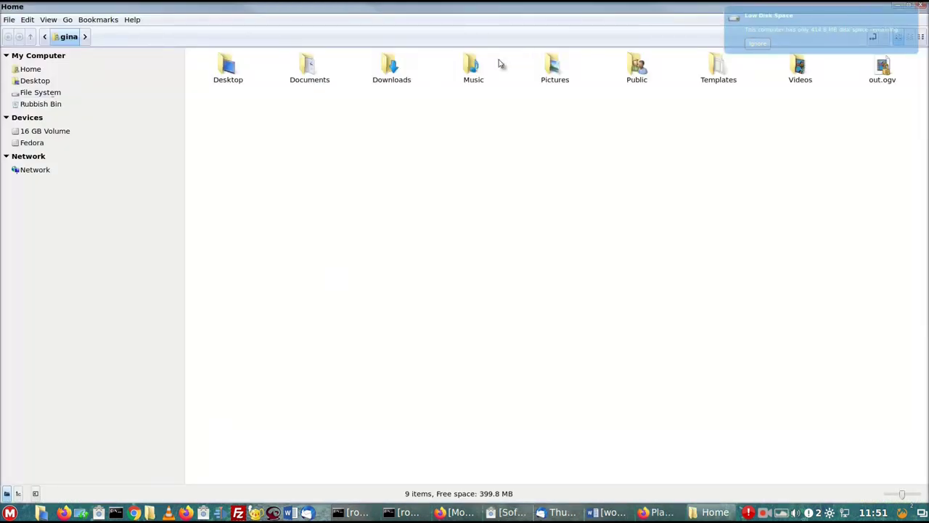
# Play log.wav from Downloads in VLC, then close the player.
pyautogui.doubleClick(391, 65)
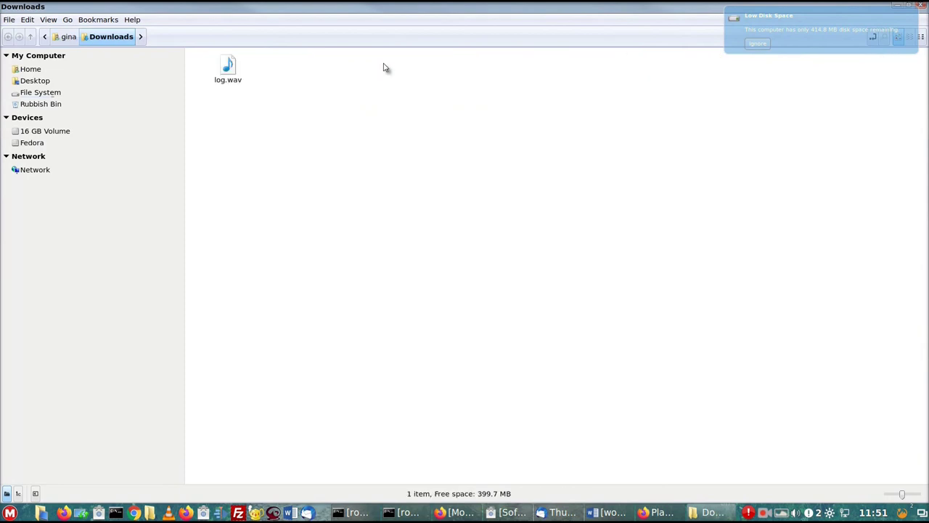
pyautogui.rightClick(232, 67)
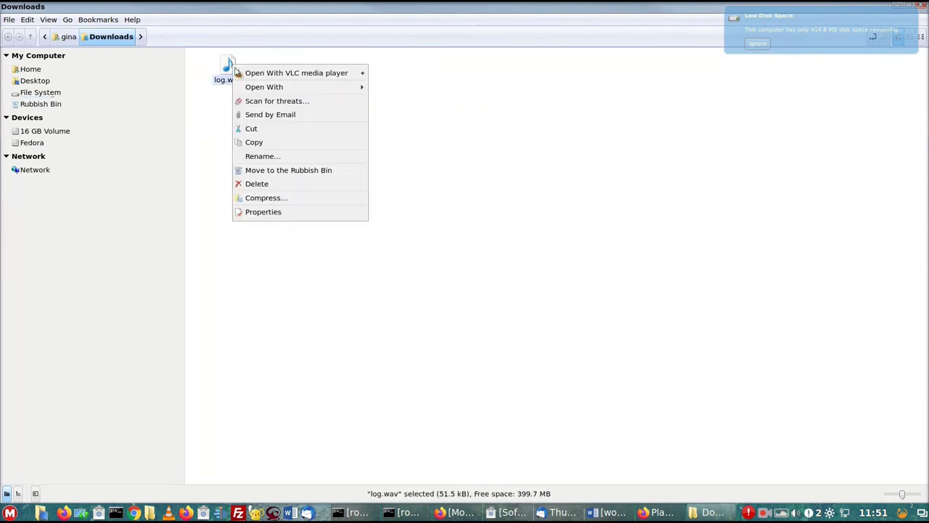
pyautogui.click(228, 68)
pyautogui.doubleClick(227, 69)
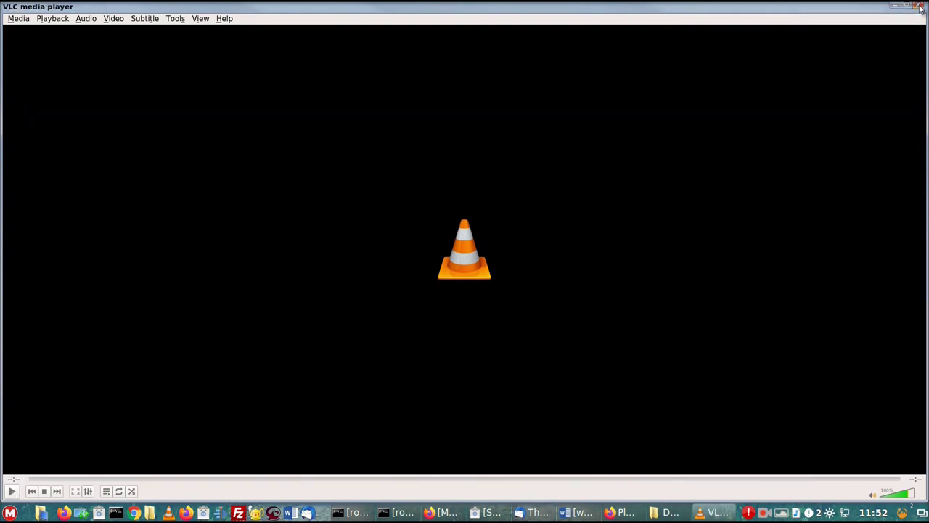
pyautogui.click(920, 6)
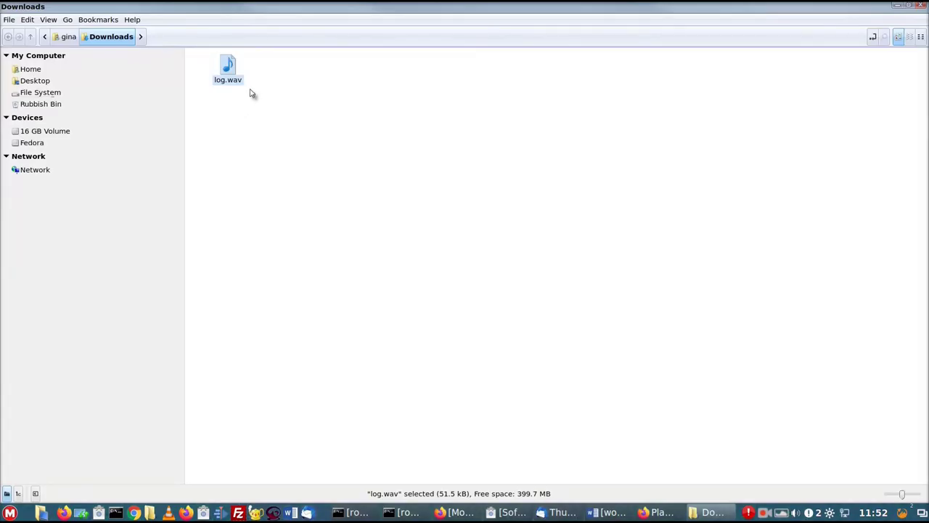
# Copy log.wav into the Home Music folder and minimise the file manager.
pyautogui.rightClick(230, 68)
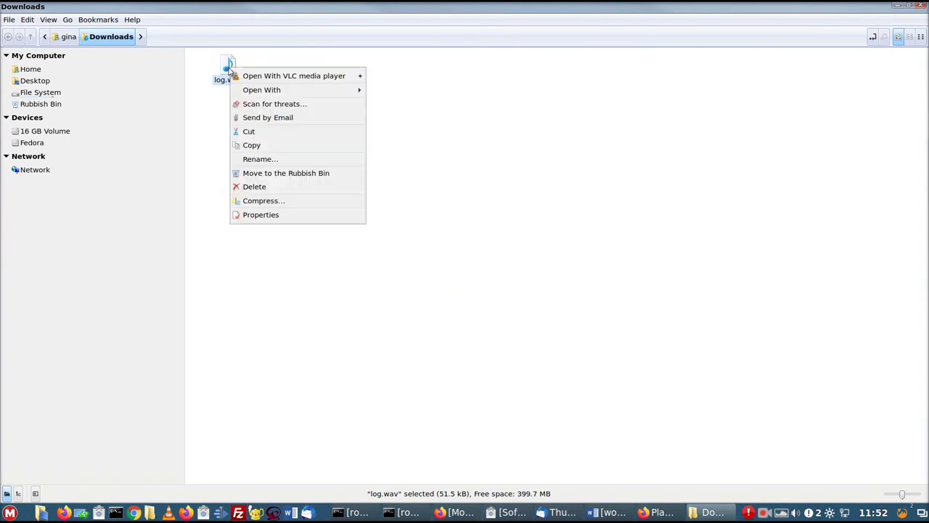
pyautogui.click(252, 146)
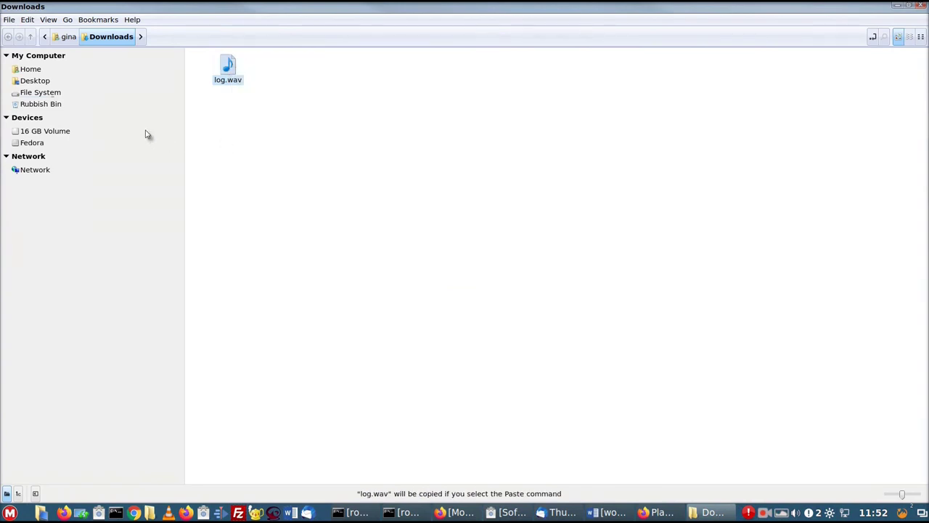
pyautogui.click(64, 72)
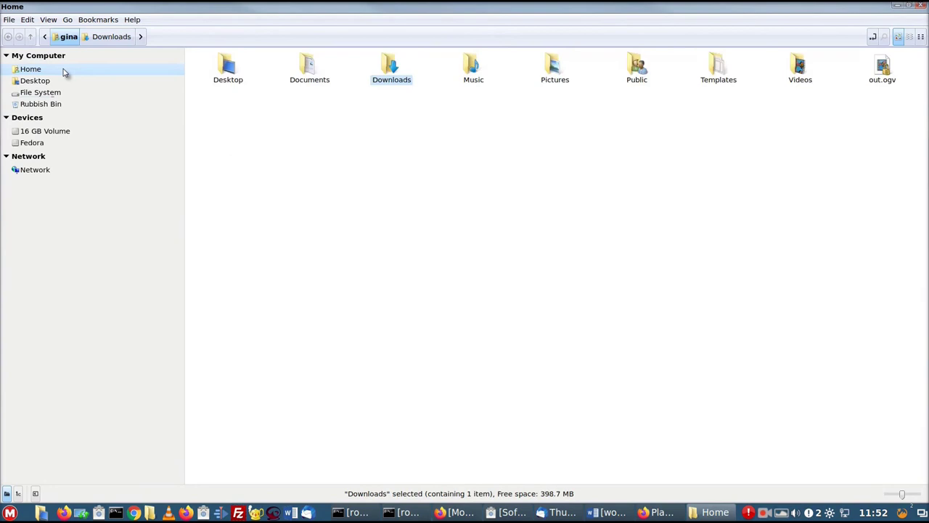
pyautogui.doubleClick(469, 72)
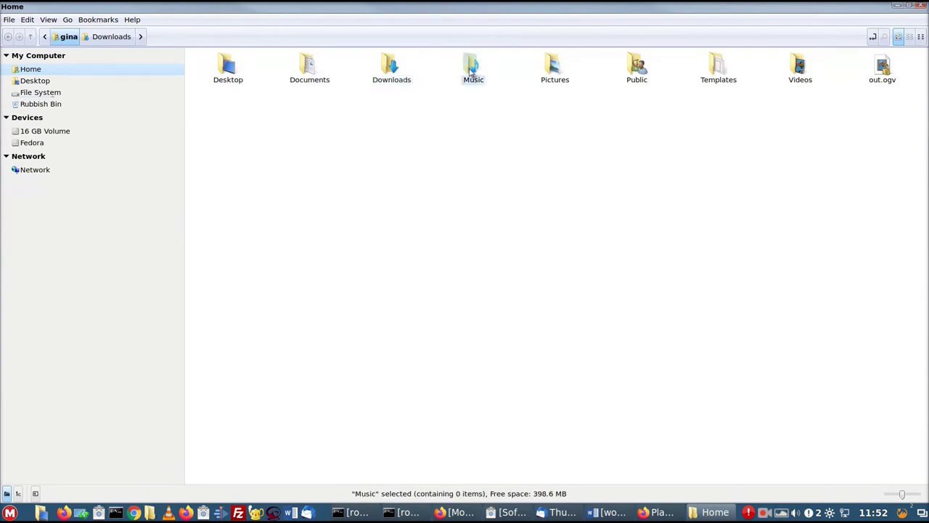
pyautogui.rightClick(251, 73)
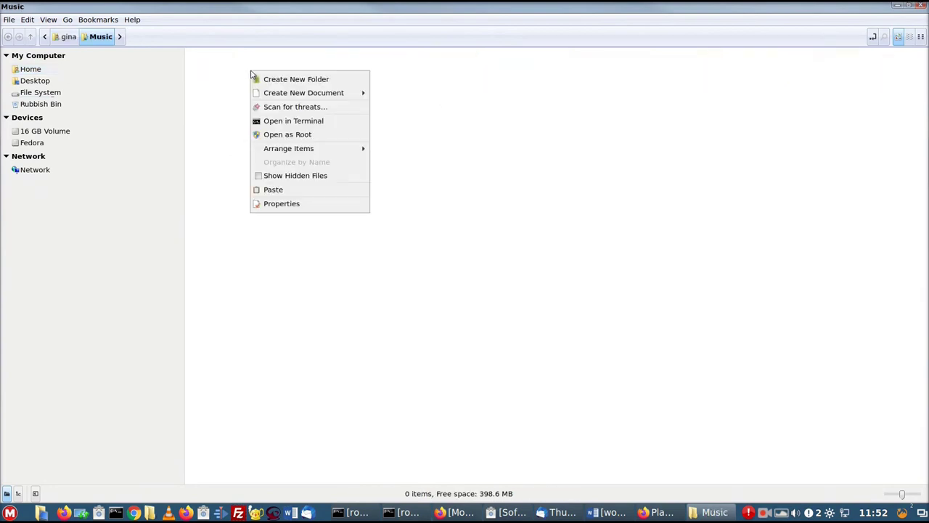
pyautogui.click(318, 191)
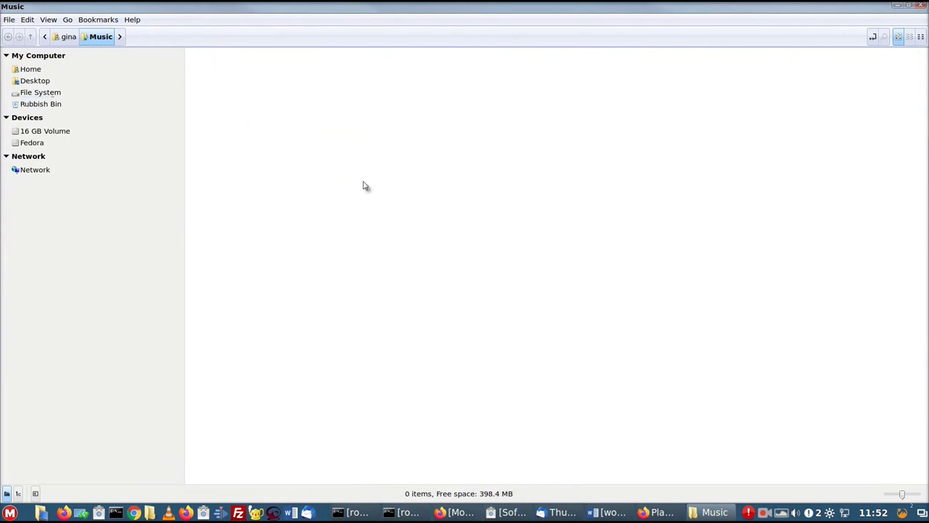
pyautogui.click(896, 7)
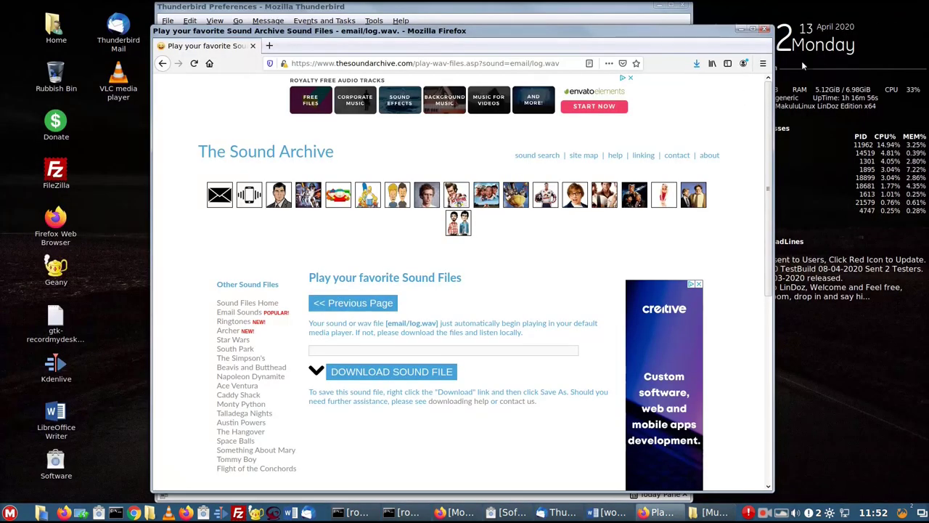
# Set Music/log.wav as the custom new-mail sound file, play it, and go back to the Inbox.
pyautogui.click(448, 8)
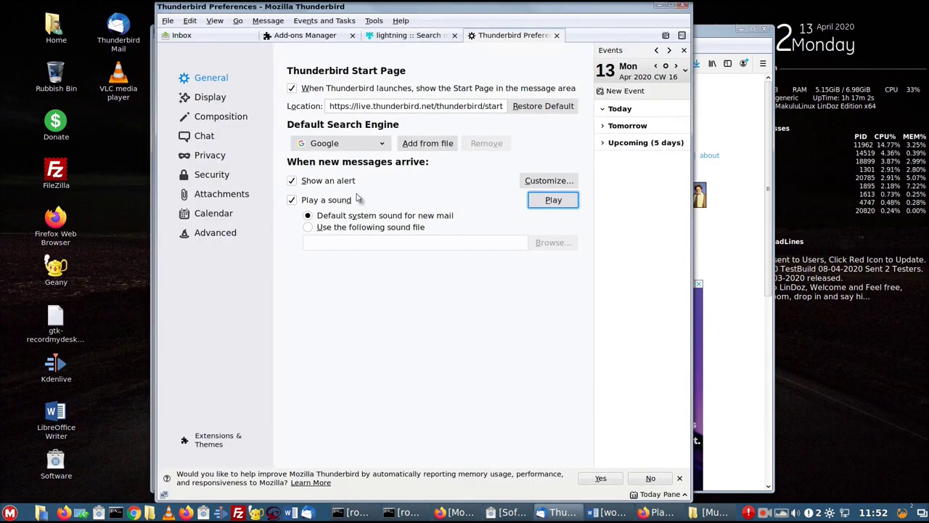
pyautogui.click(308, 227)
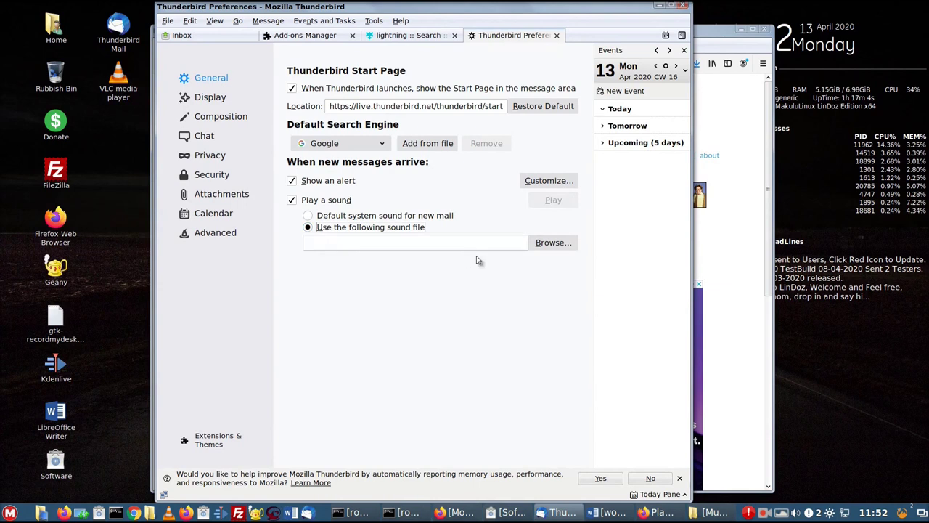
pyautogui.click(552, 243)
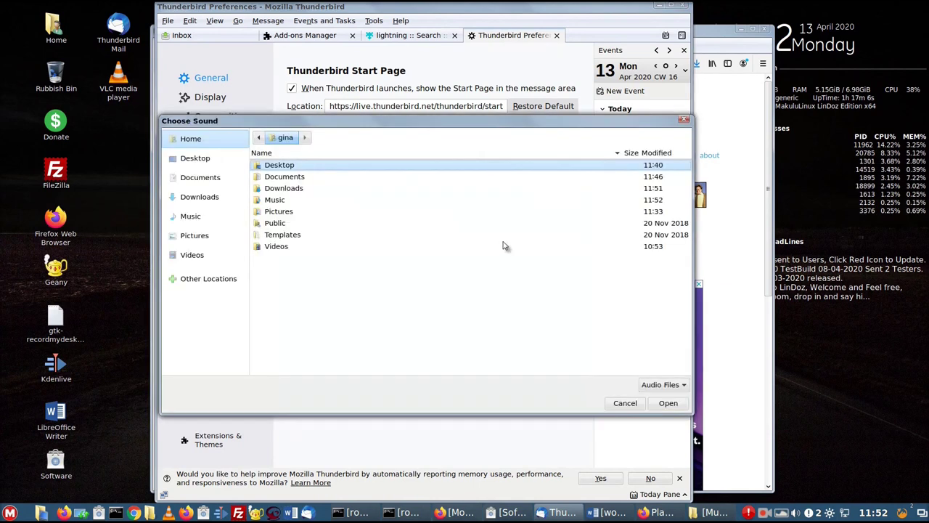
pyautogui.click(306, 203)
pyautogui.doubleClick(306, 203)
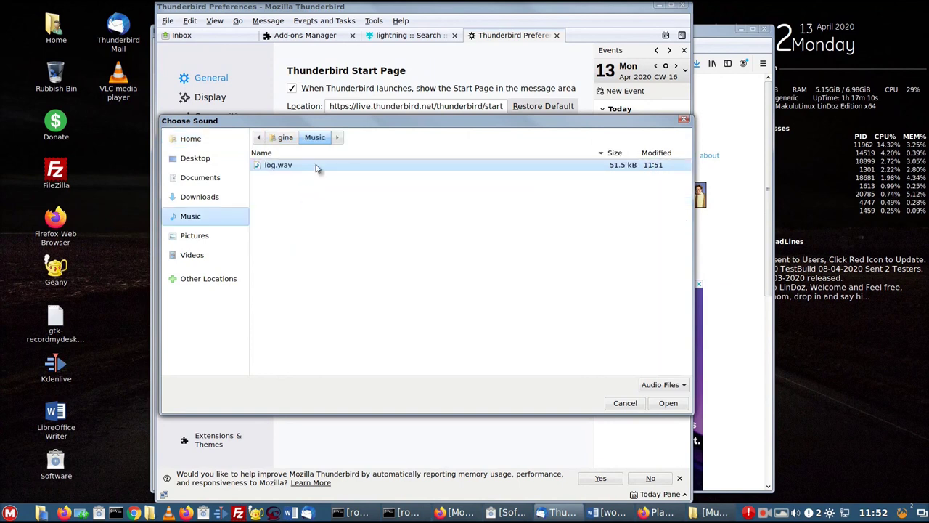
pyautogui.click(664, 404)
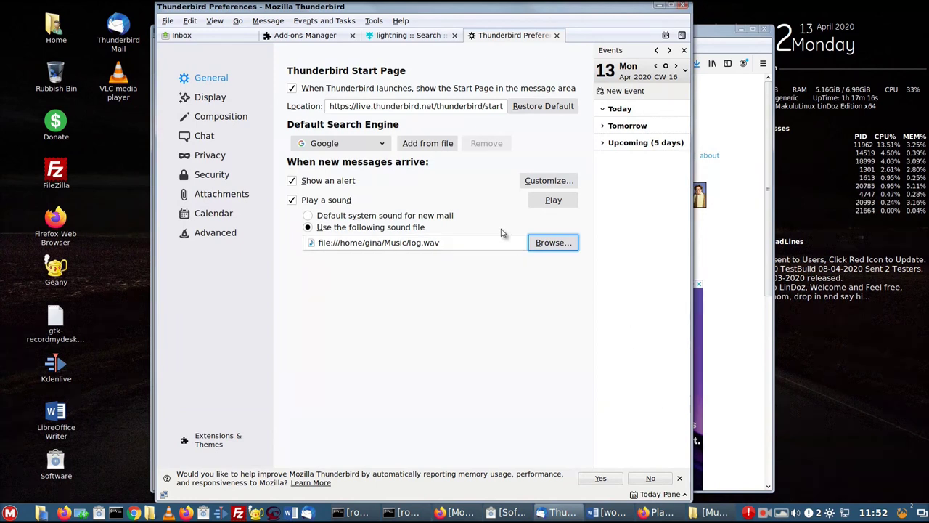
pyautogui.click(543, 201)
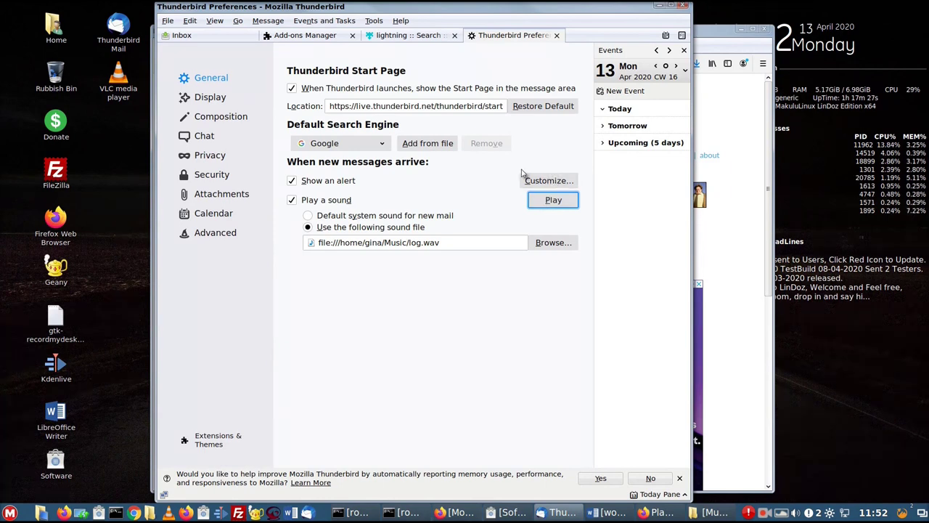
pyautogui.click(214, 35)
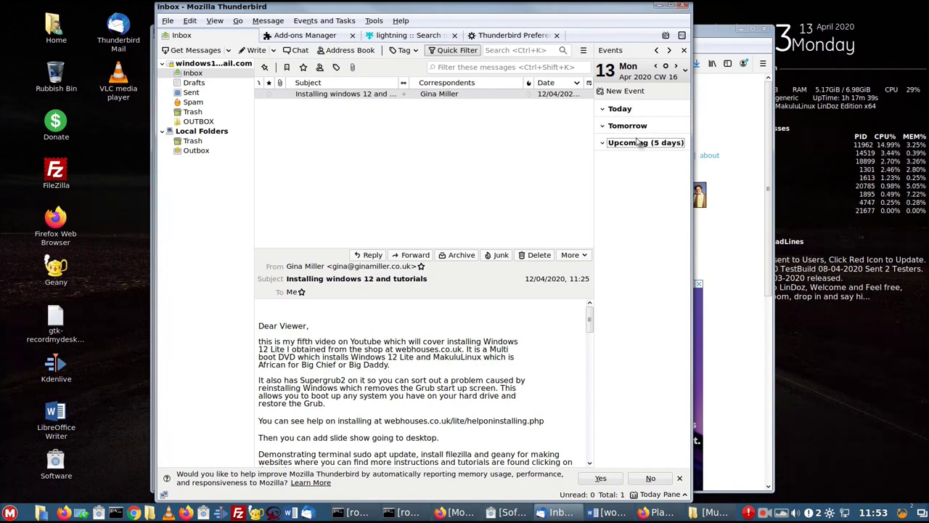
# Open and close one event each from the Upcoming, Tomorrow and Today sections.
pyautogui.doubleClick(639, 142)
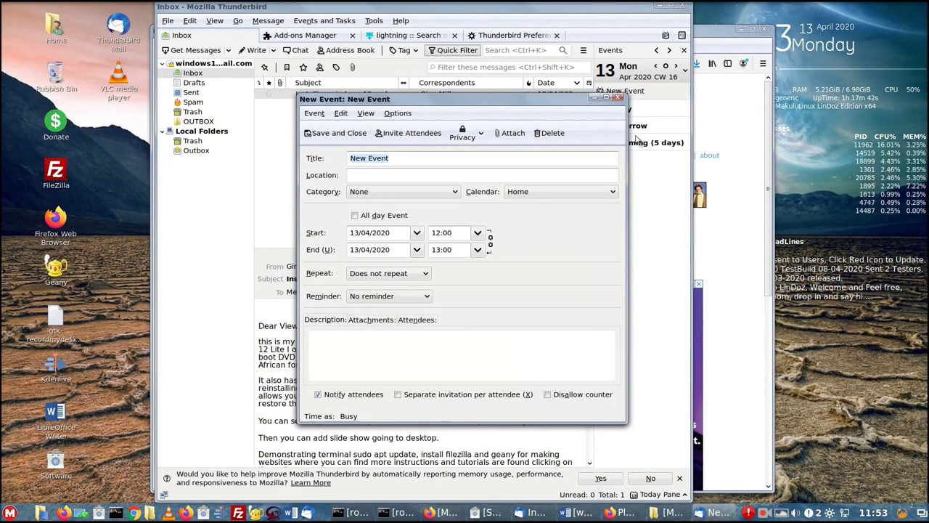
pyautogui.click(618, 97)
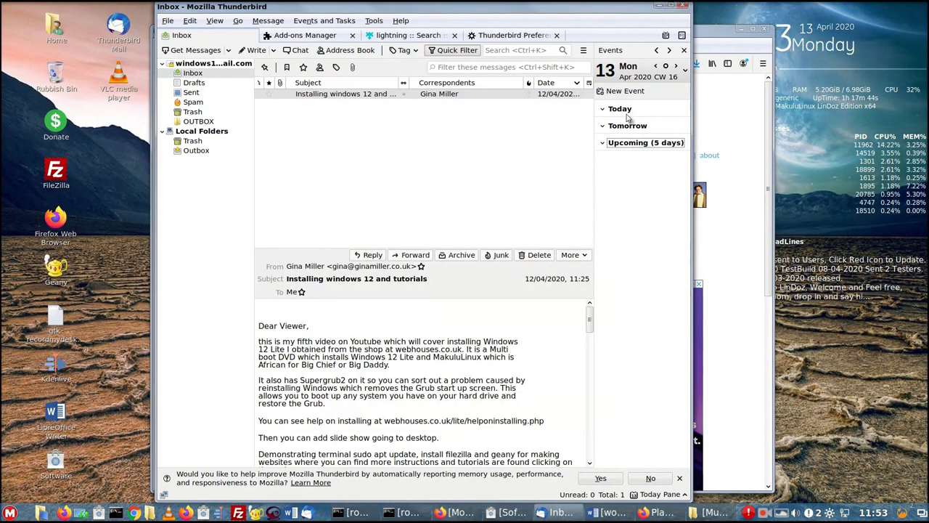
pyautogui.doubleClick(633, 128)
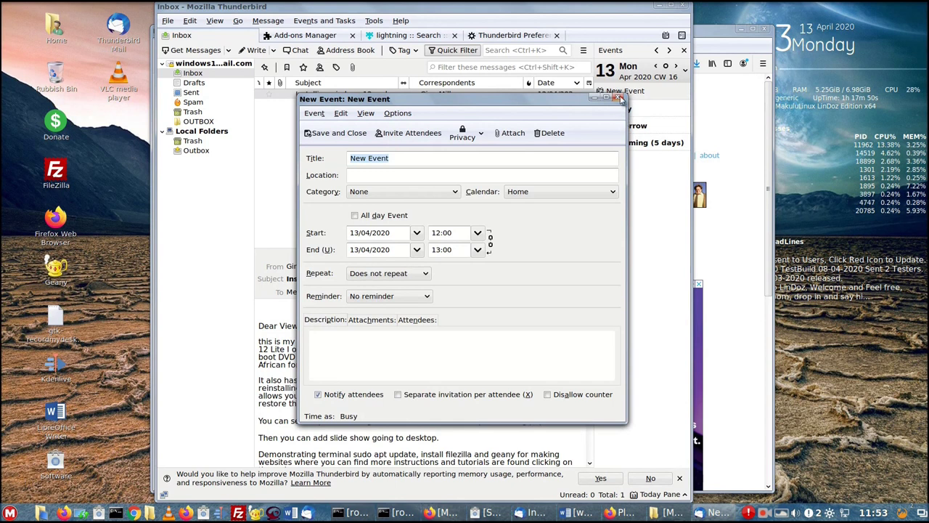
pyautogui.click(619, 98)
pyautogui.doubleClick(625, 109)
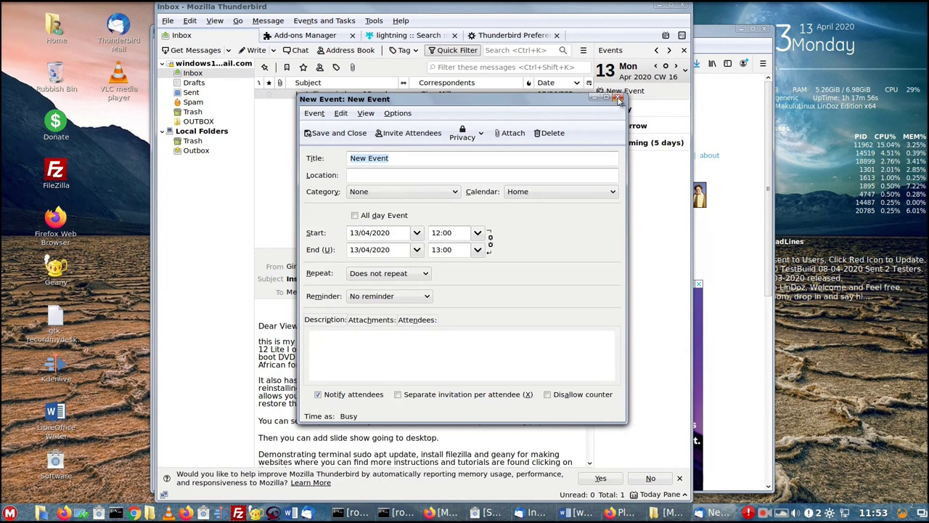
pyautogui.click(618, 98)
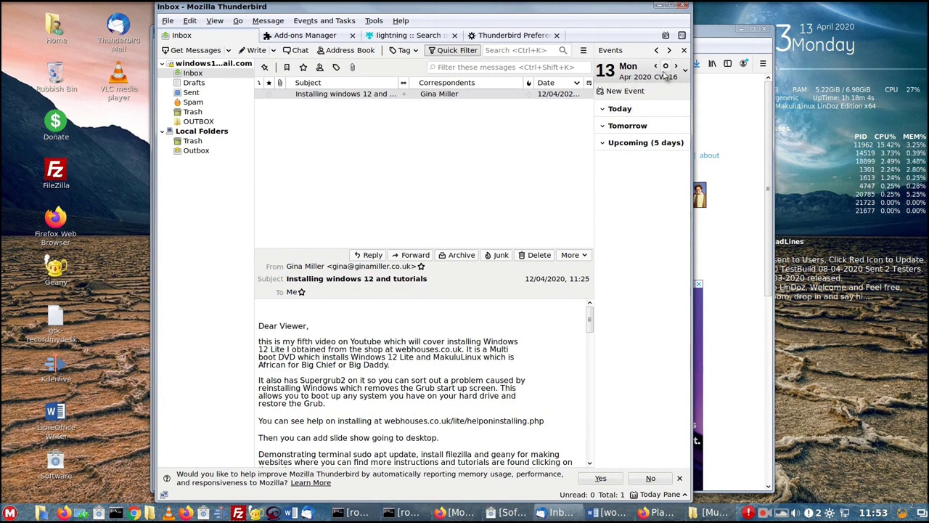
# View 14 April's events in the mini-calendar, return to 13 April, and minimise Thunderbird.
pyautogui.click(685, 71)
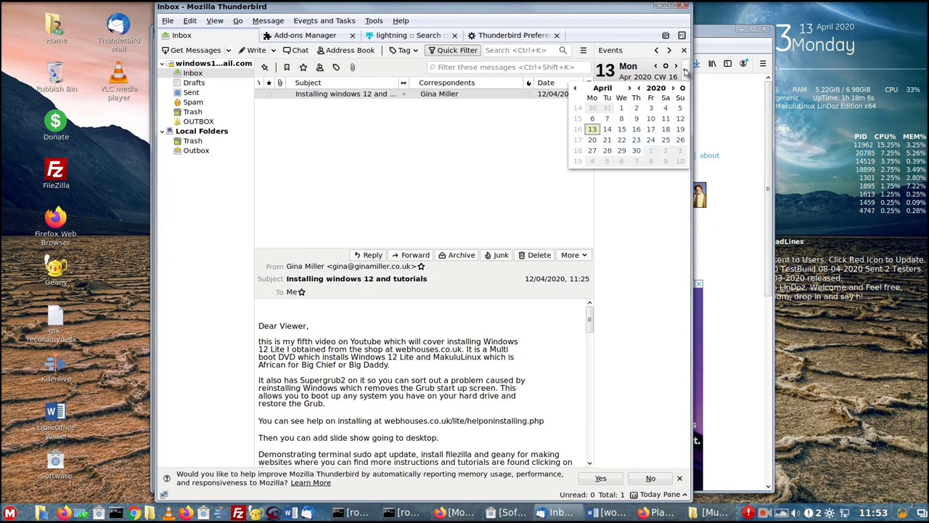
pyautogui.click(611, 129)
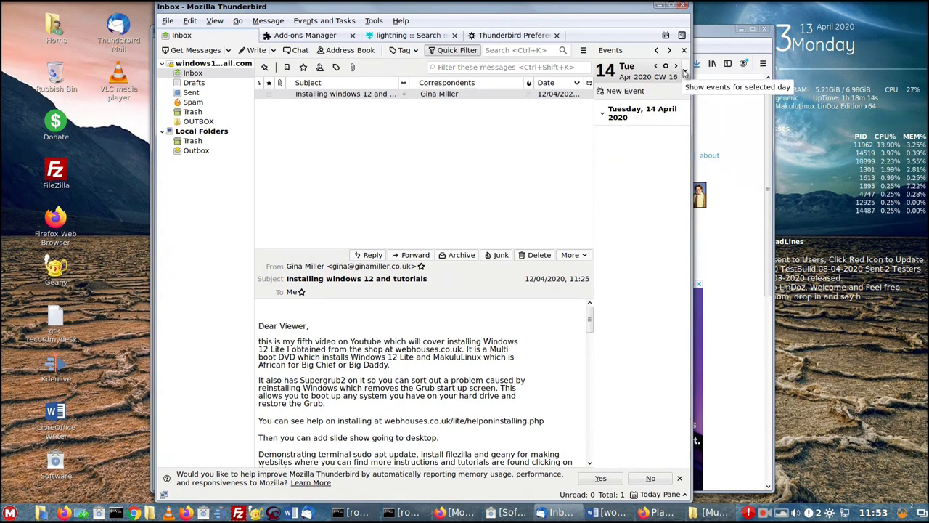
pyautogui.click(685, 74)
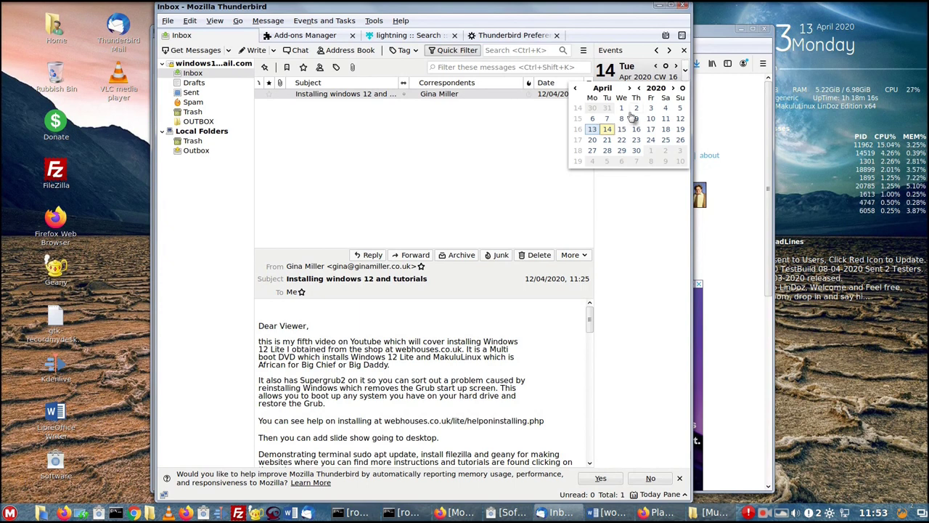
pyautogui.click(594, 131)
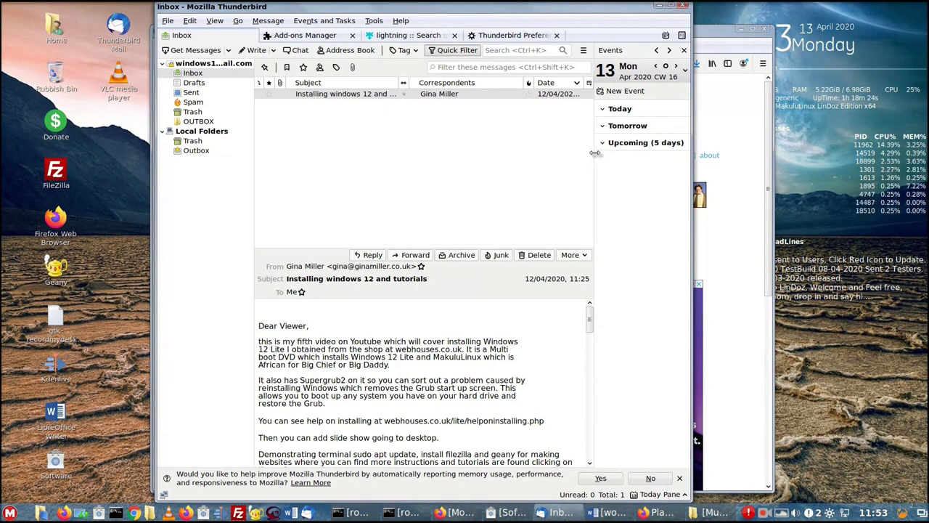
pyautogui.click(658, 6)
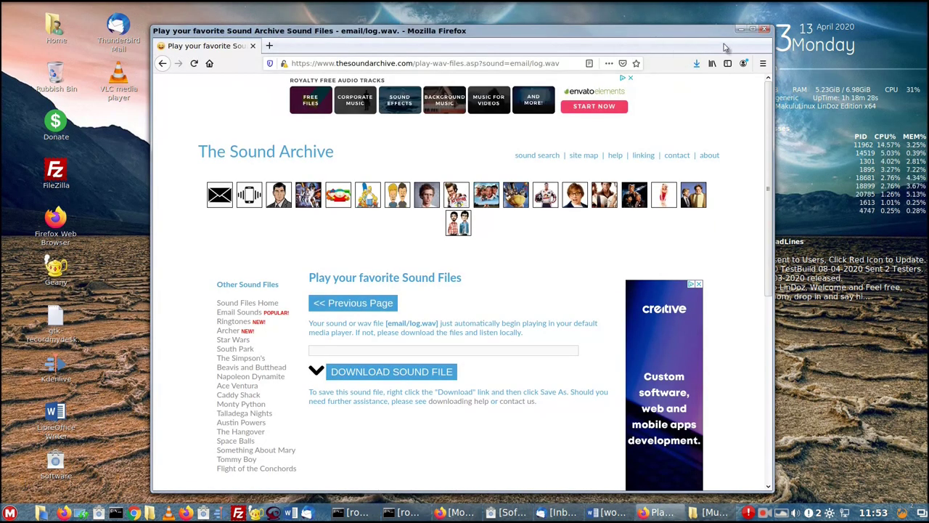
# Minimise the Firefox Sound Archive window to clear the desktop.
pyautogui.click(741, 29)
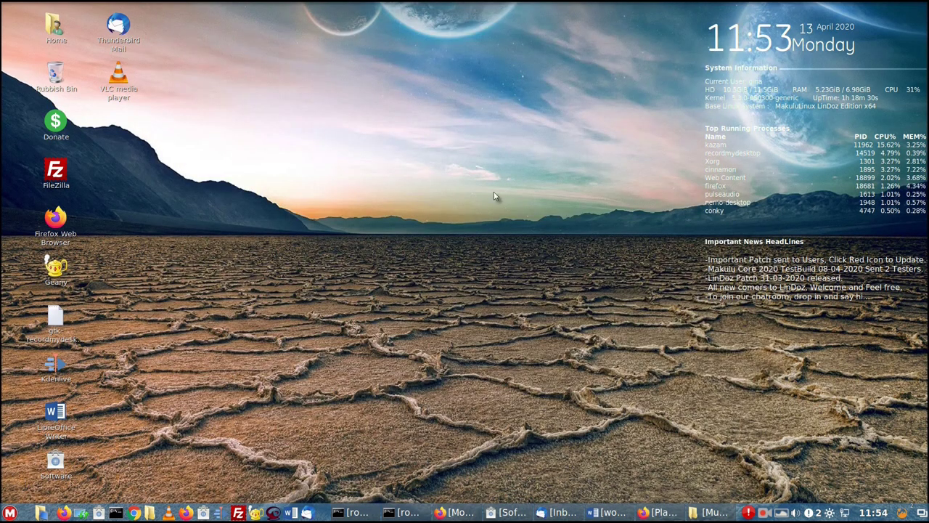
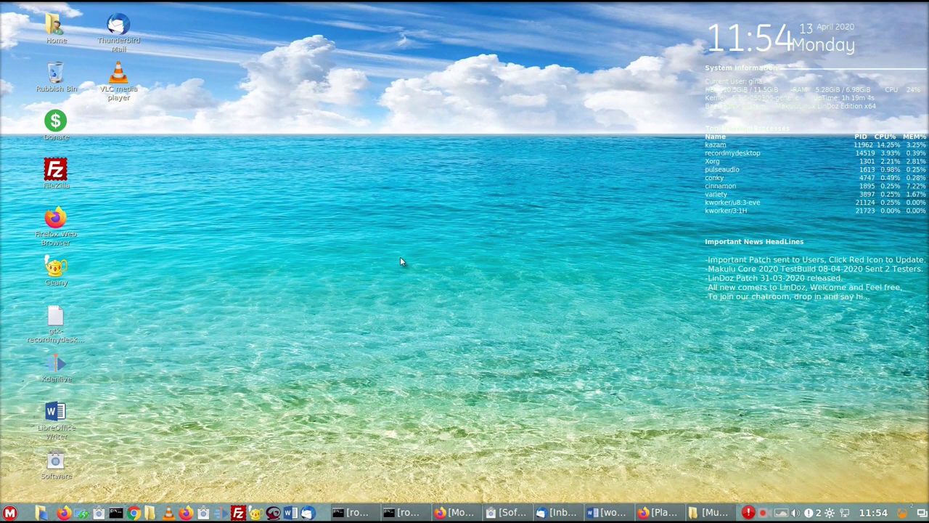
# Open devizescastle.jpg from the Home > Pictures folder in GIMP.
pyautogui.click(149, 513)
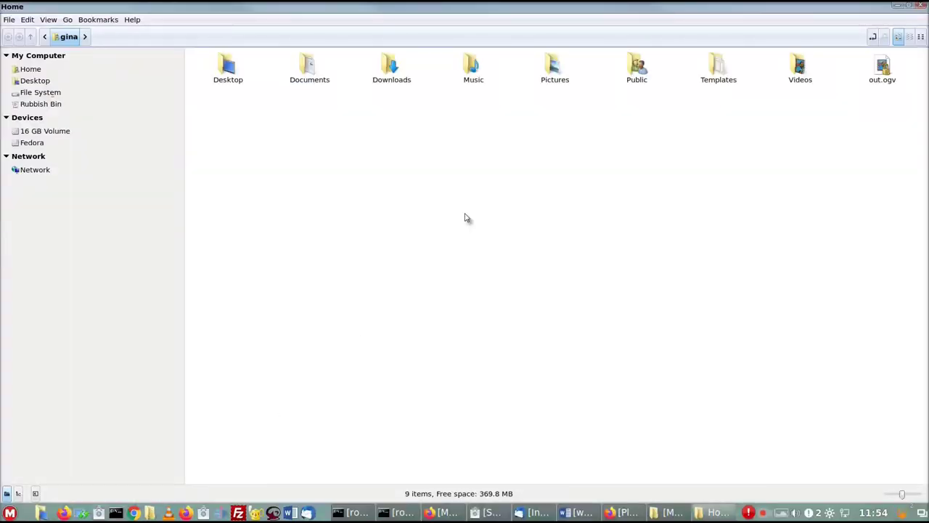
pyautogui.doubleClick(556, 68)
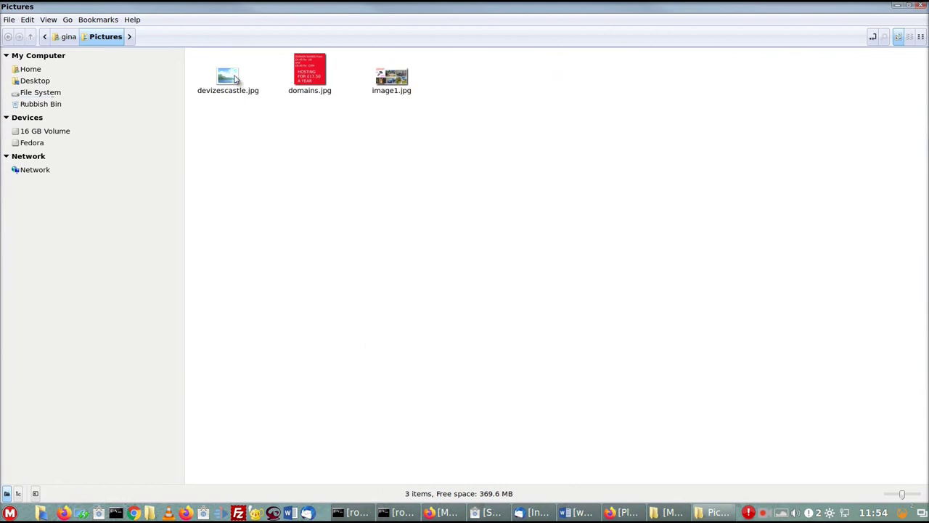
pyautogui.doubleClick(235, 78)
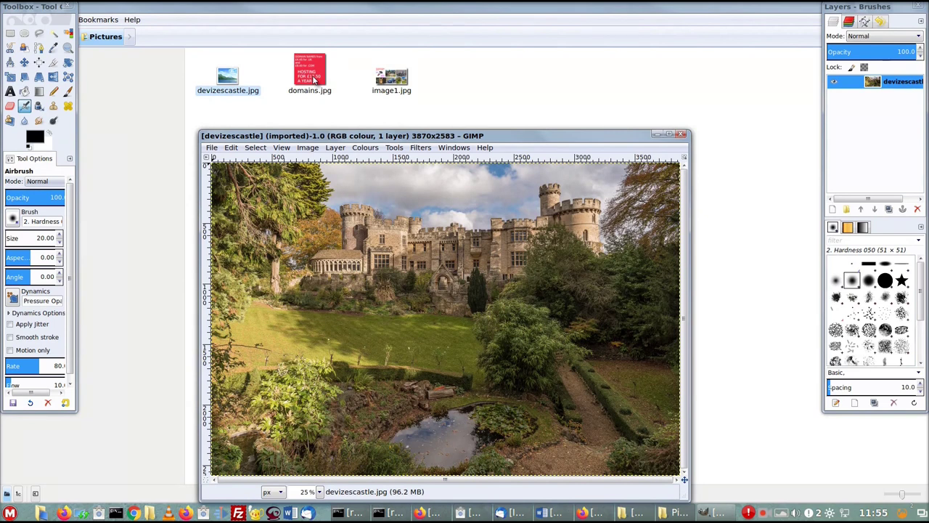
# Open domains.jpg in GIMP and reposition its image window and the toolbox.
pyautogui.doubleClick(314, 80)
pyautogui.moveTo(216, 3); pyautogui.dragTo(550, 136)
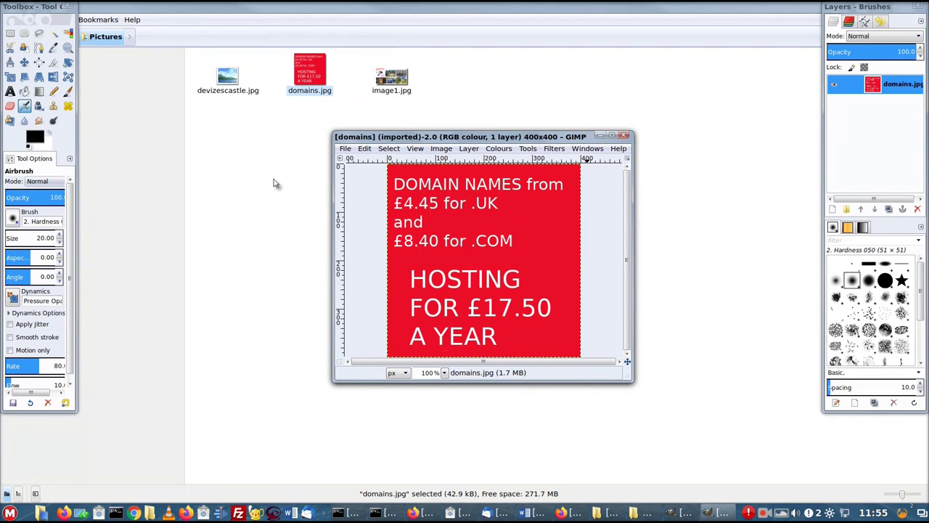
pyautogui.moveTo(51, 7); pyautogui.dragTo(59, 58)
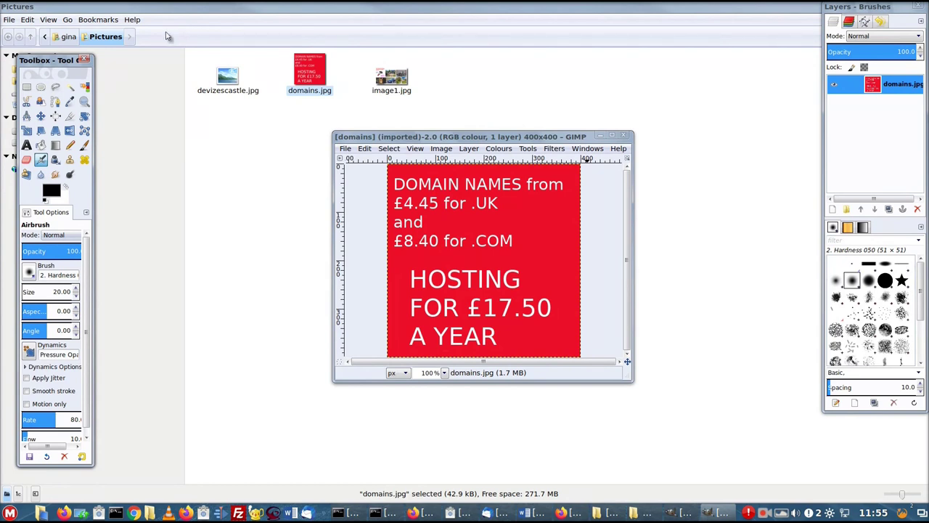
# Return to the GIMP windows, bringing the domains image and then the castle photo forward.
pyautogui.click(8, 20)
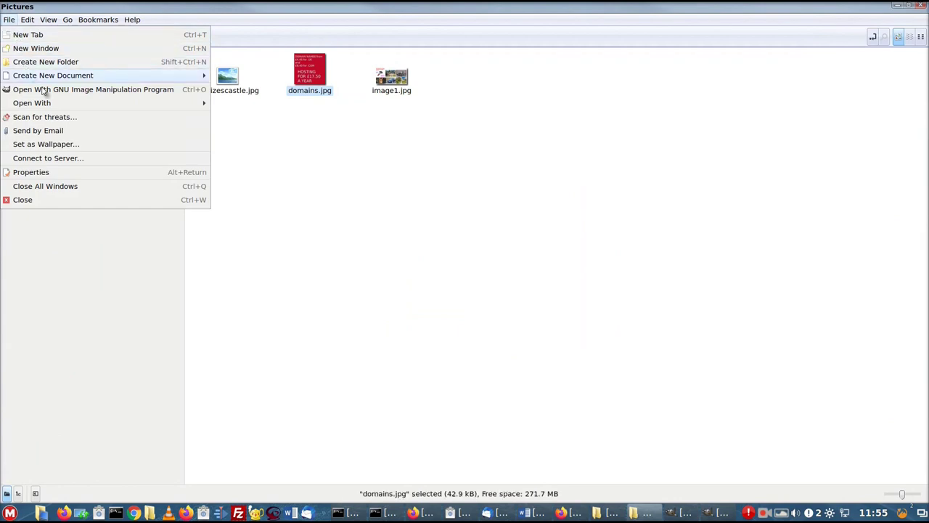
pyautogui.click(255, 215)
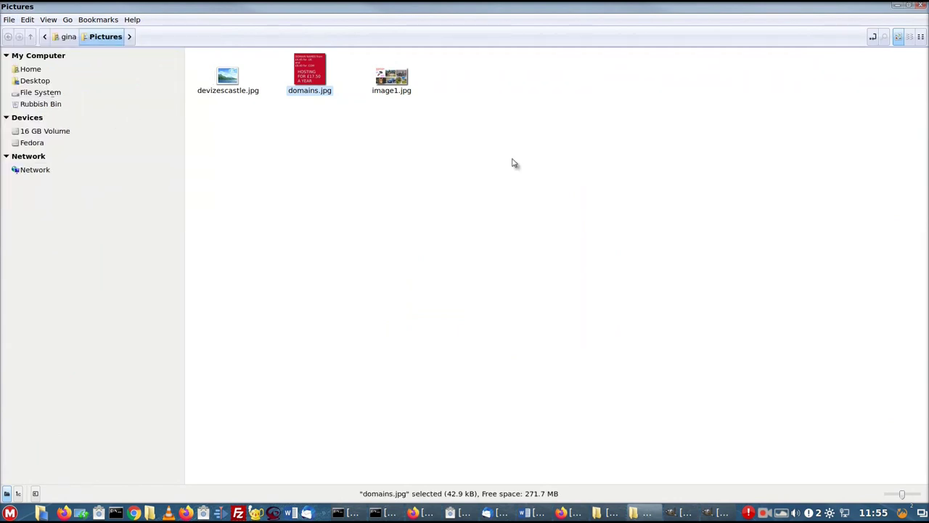
pyautogui.click(680, 514)
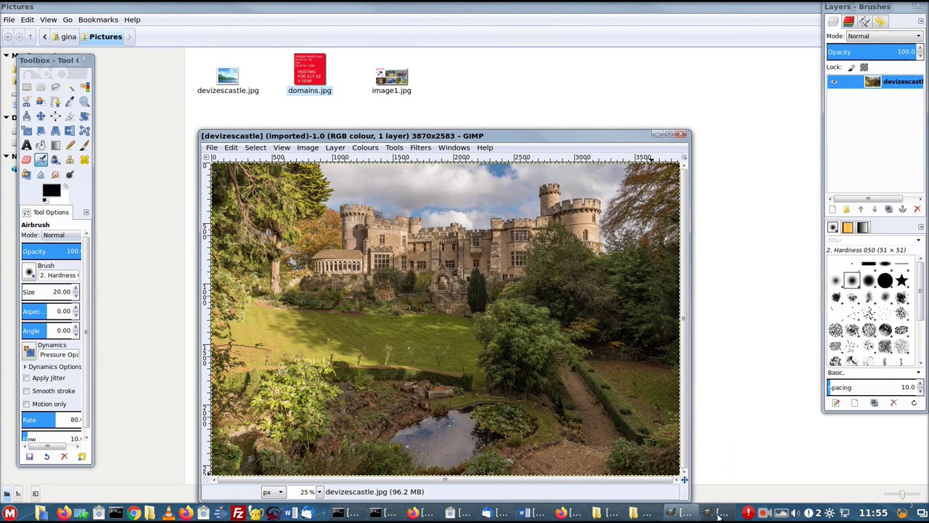
pyautogui.moveTo(719, 516)
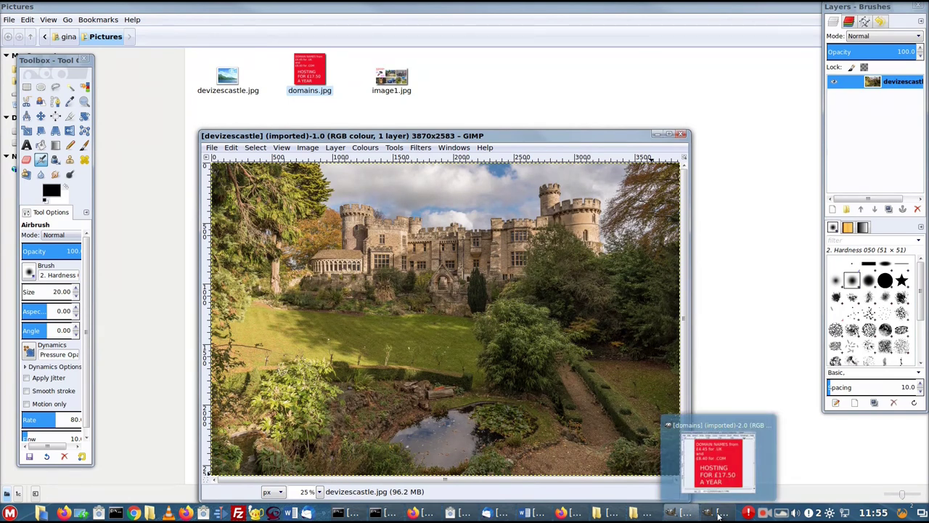
pyautogui.click(719, 515)
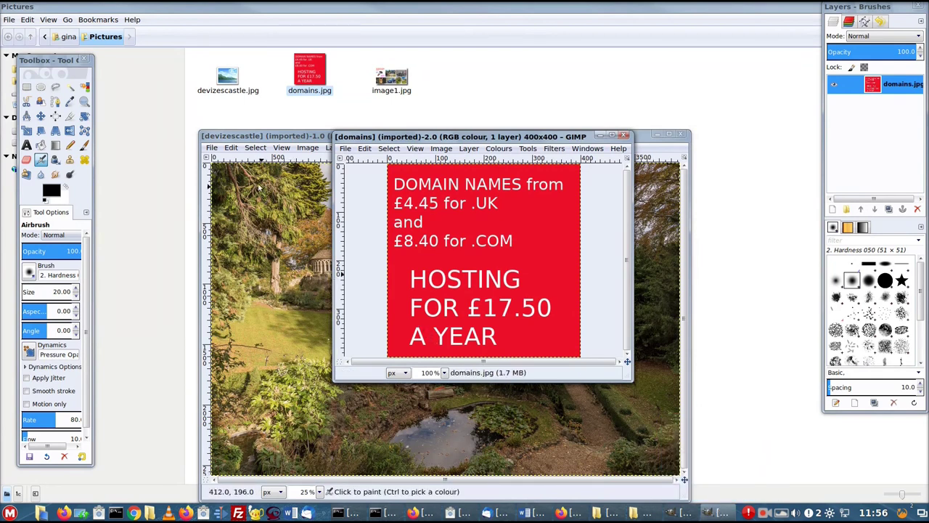
pyautogui.click(213, 149)
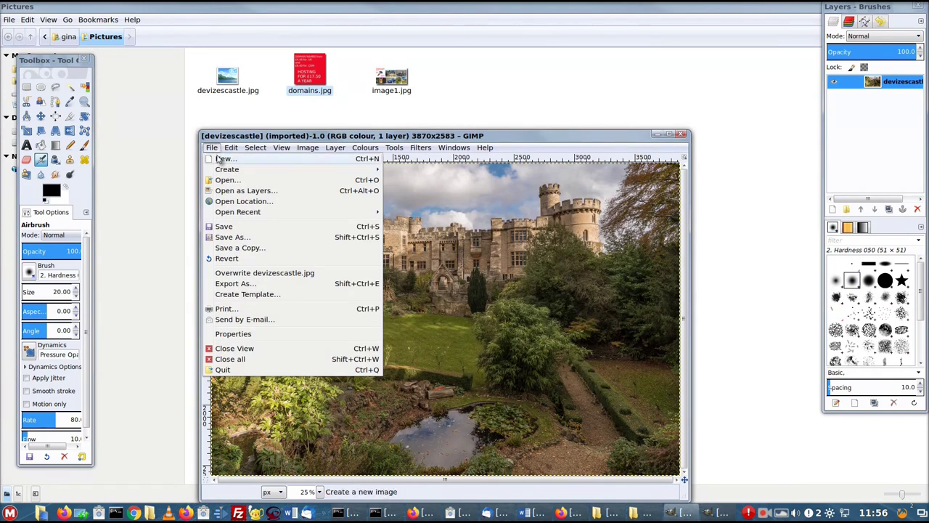
# Create a new blank image 20 px wide by 600 px tall, with units in pixels.
pyautogui.click(219, 159)
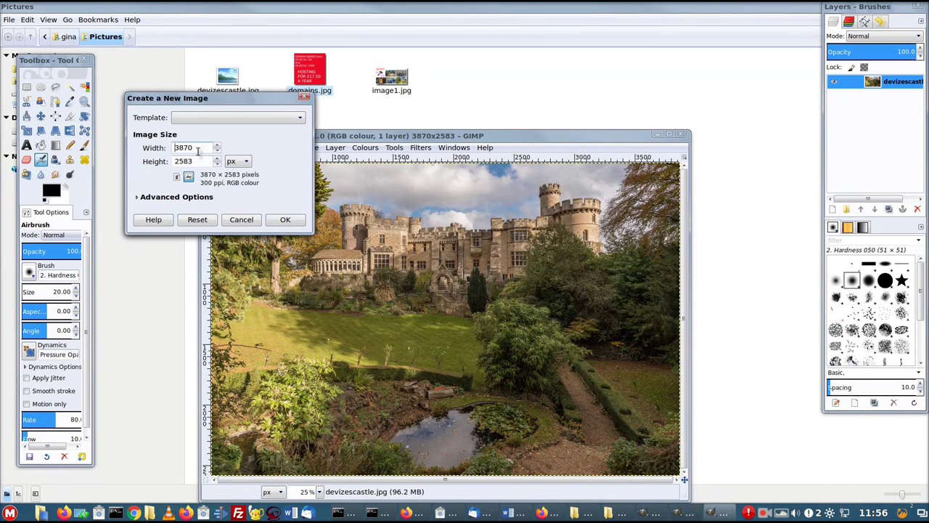
pyautogui.click(194, 161)
pyautogui.press('BackSpace')
pyautogui.press('BackSpace')
pyautogui.write('600')
pyautogui.click(197, 147)
pyautogui.press('BackSpace')
pyautogui.press('BackSpace')
pyautogui.press('BackSpace')
pyautogui.press('BackSpace')
pyautogui.write('2')
pyautogui.write('0')
pyautogui.click(236, 161)
pyautogui.click(238, 172)
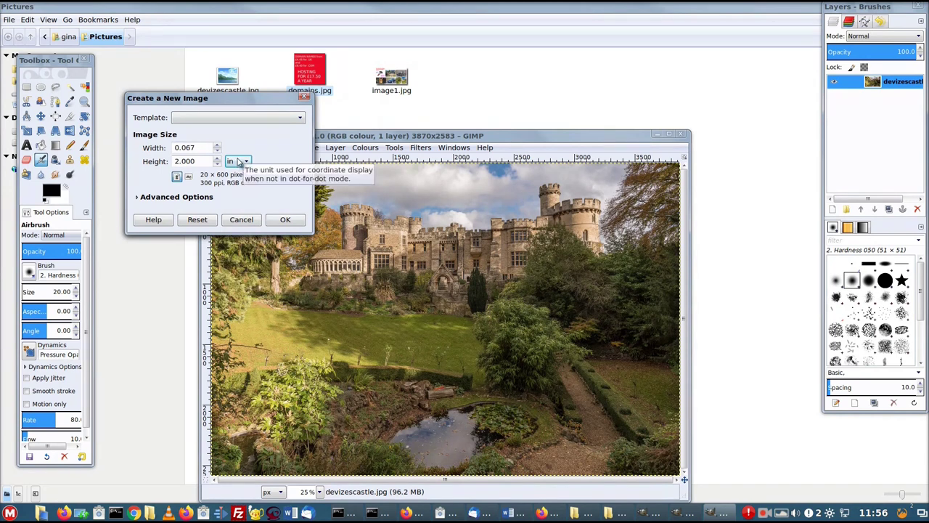
pyautogui.click(238, 161)
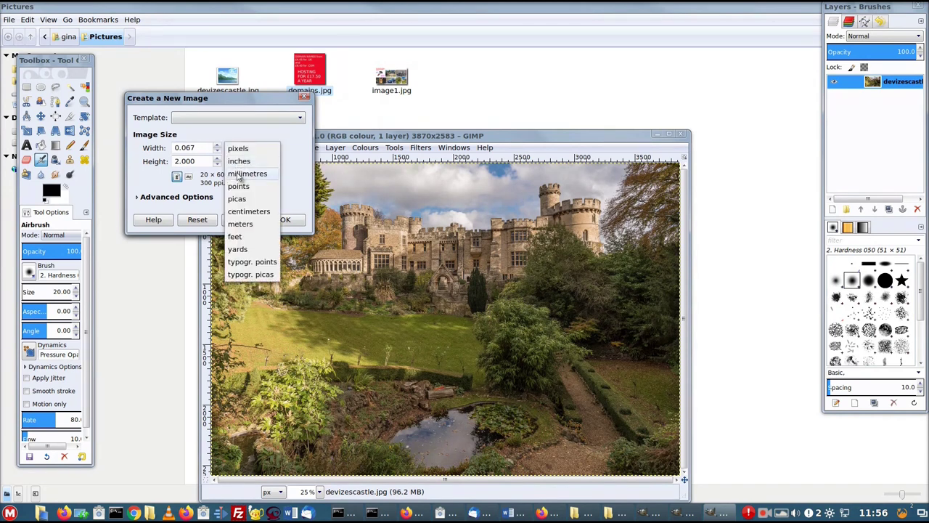
pyautogui.click(240, 150)
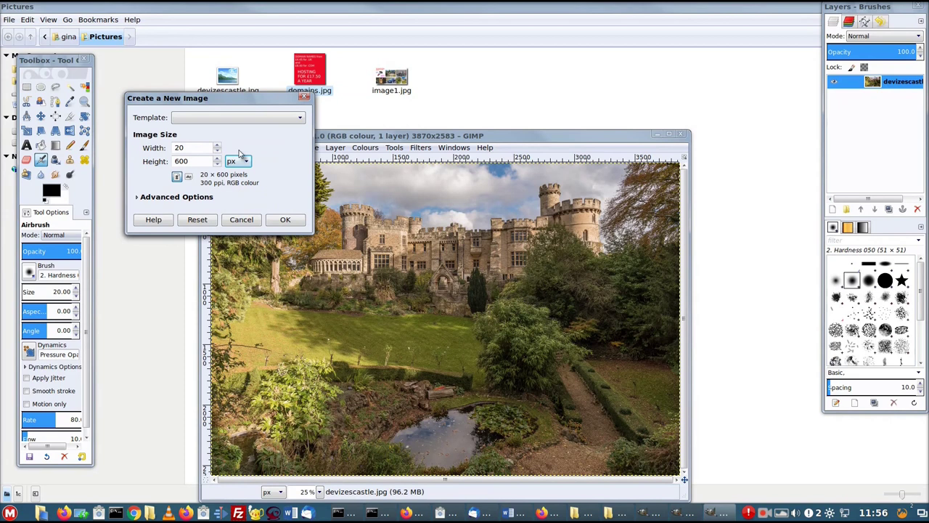
pyautogui.click(187, 163)
pyautogui.click(283, 224)
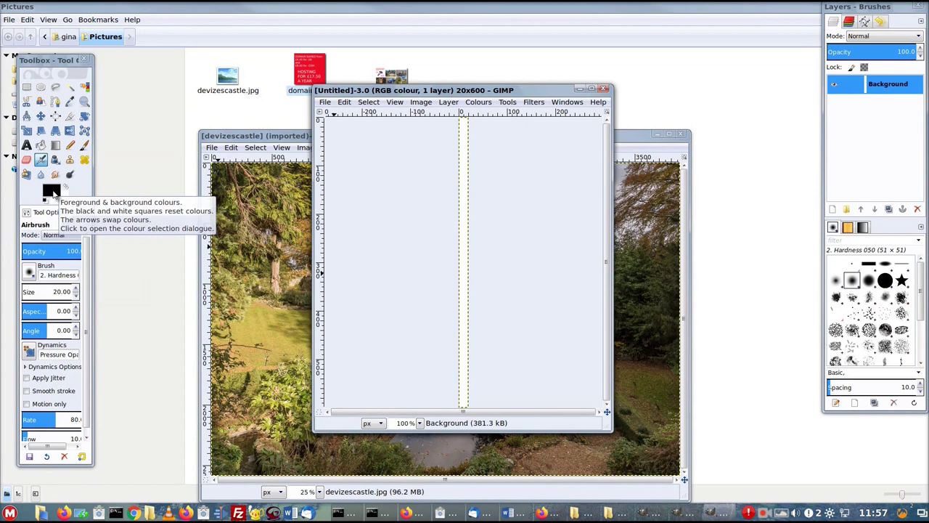
# Set the foreground colour to bright blue 002dff.
pyautogui.click(52, 192)
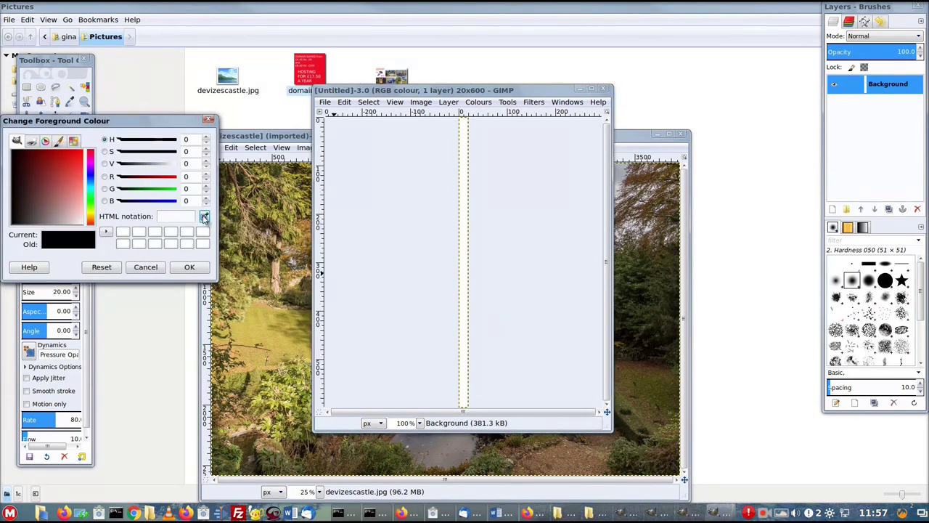
pyautogui.click(204, 217)
pyautogui.click(90, 177)
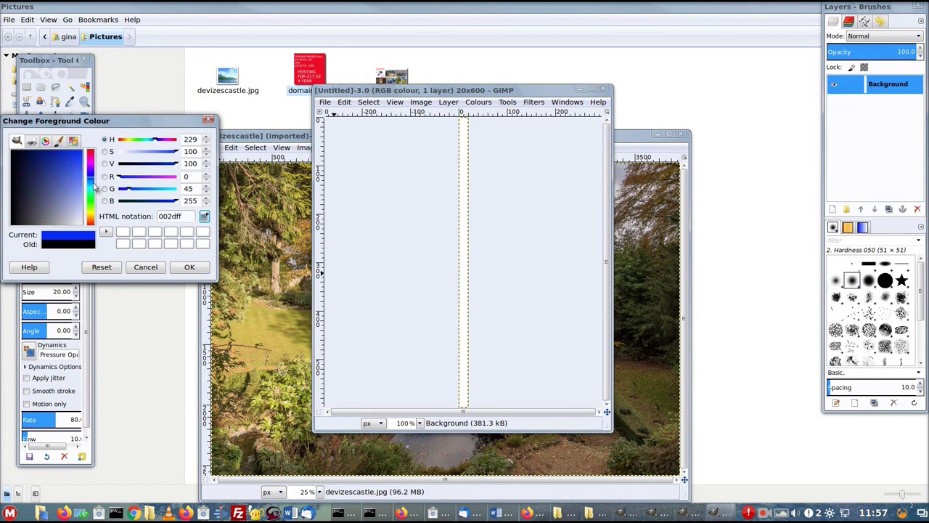
pyautogui.click(188, 267)
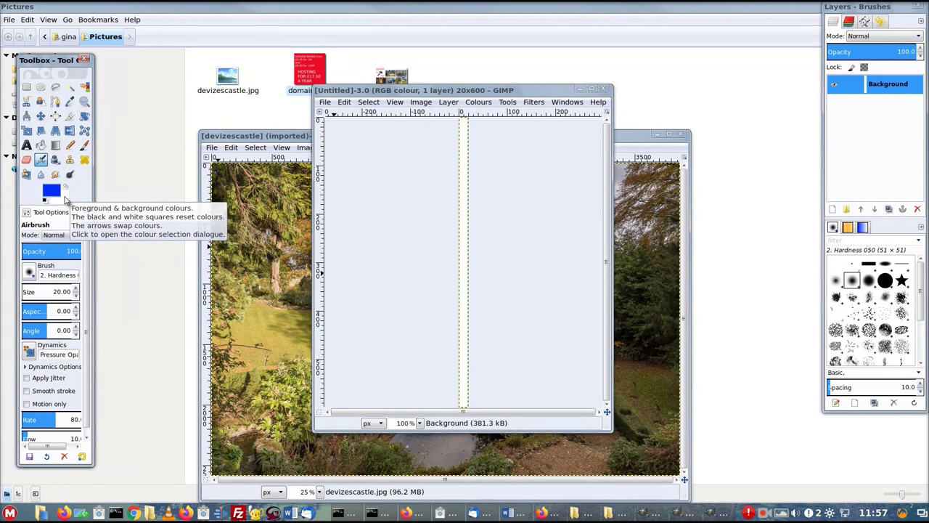
# Bucket-fill the 20×600 strip with blue and copy it to the clipboard.
pyautogui.click(40, 146)
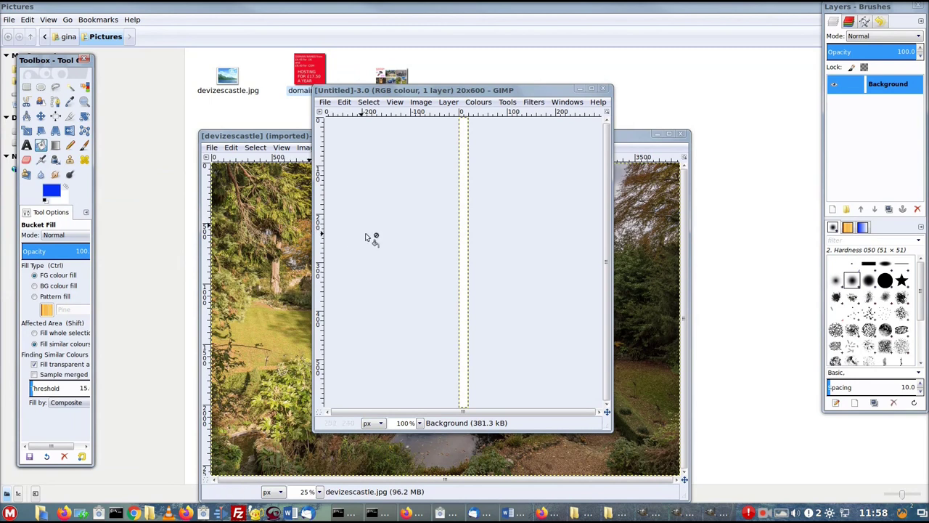
pyautogui.click(465, 231)
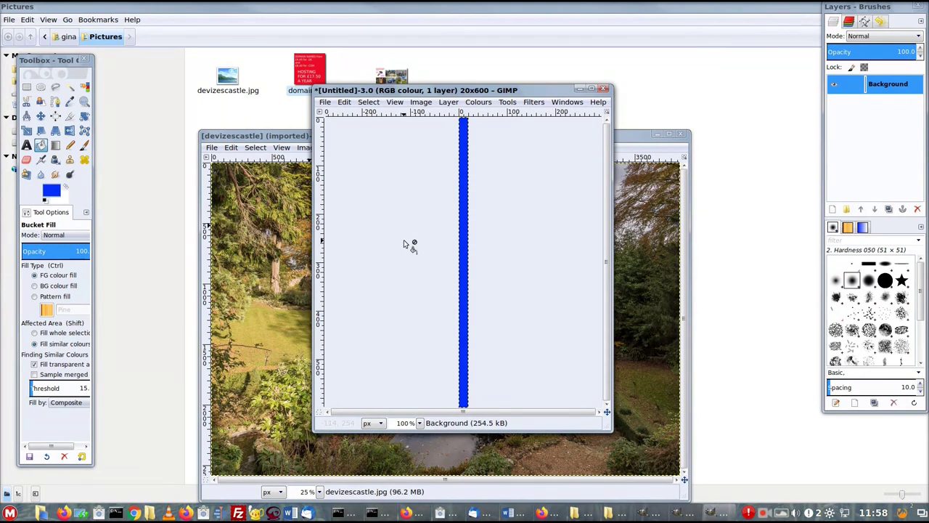
pyautogui.click(326, 103)
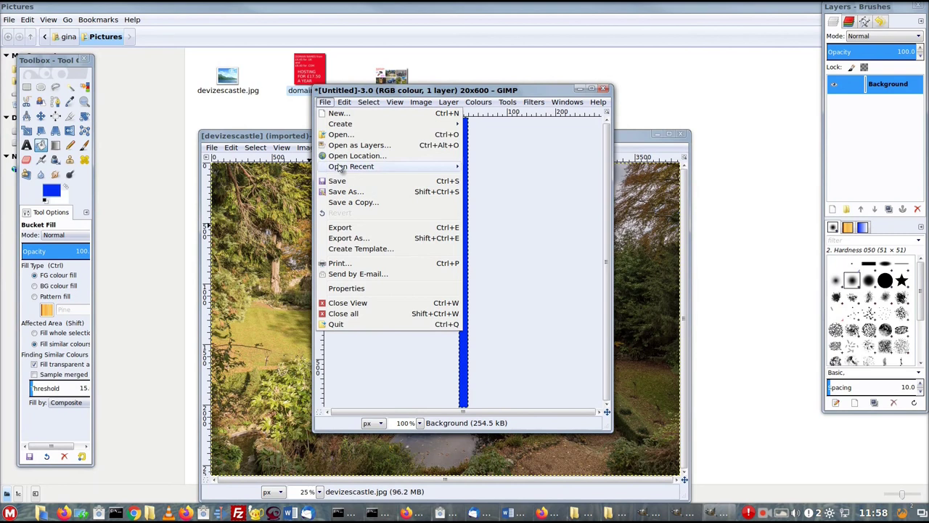
pyautogui.moveTo(344, 102)
pyautogui.click(354, 173)
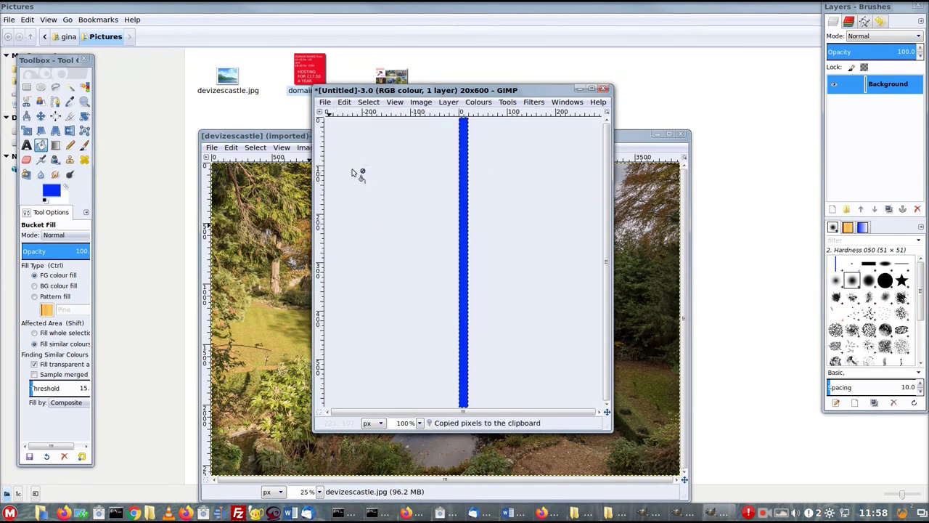
# Paste the blue strip onto the castle photo and move it down onto the hedge path.
pyautogui.click(27, 88)
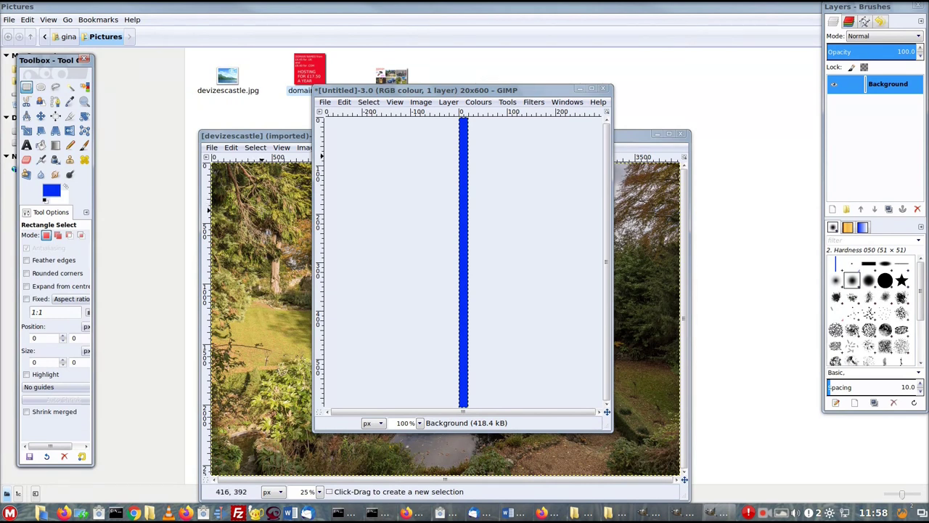
pyautogui.click(261, 217)
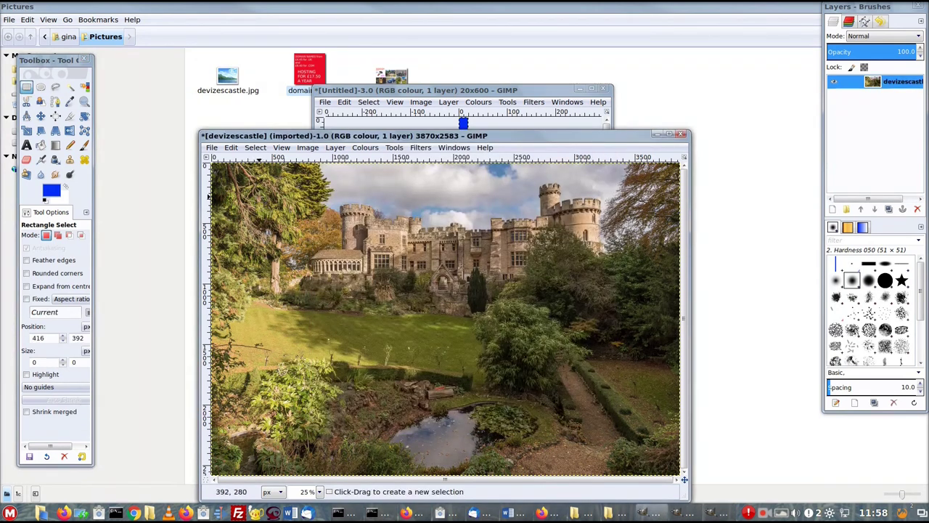
pyautogui.click(232, 147)
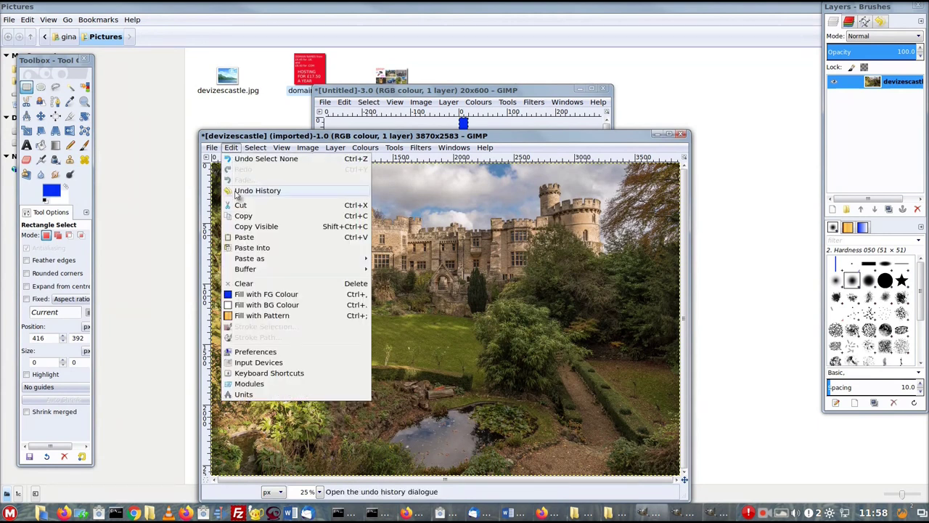
pyautogui.click(245, 236)
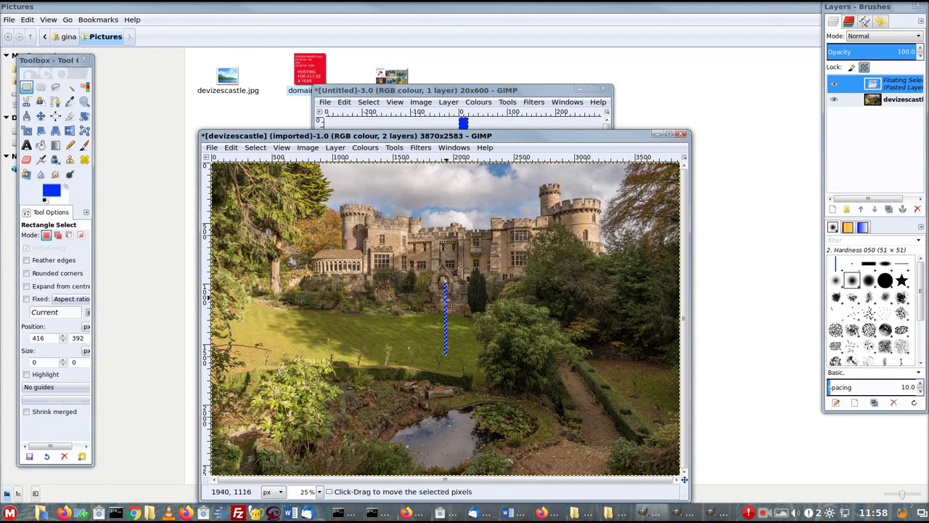
pyautogui.moveTo(451, 306); pyautogui.dragTo(618, 382)
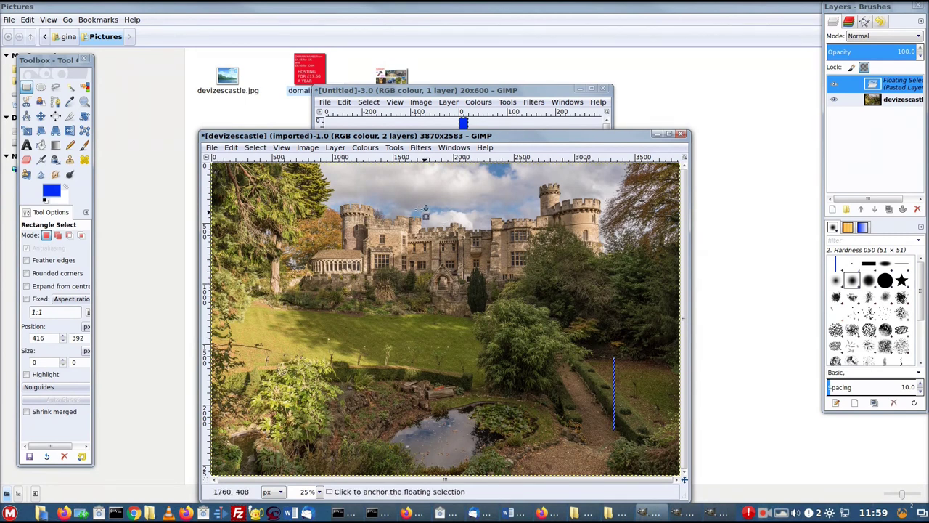
# Flatten the castle photo into one layer and return to the Pictures folder's domains.jpg.
pyautogui.click(308, 147)
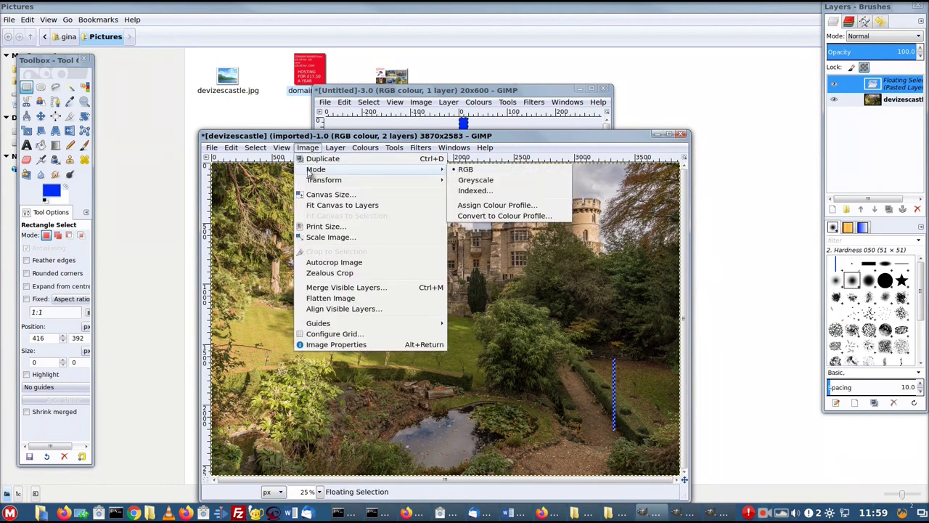
pyautogui.click(324, 304)
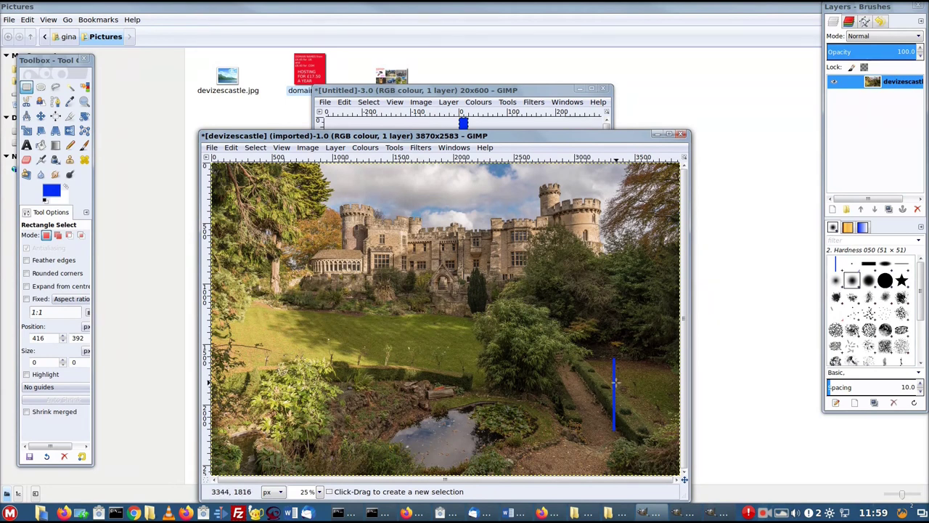
pyautogui.click(313, 79)
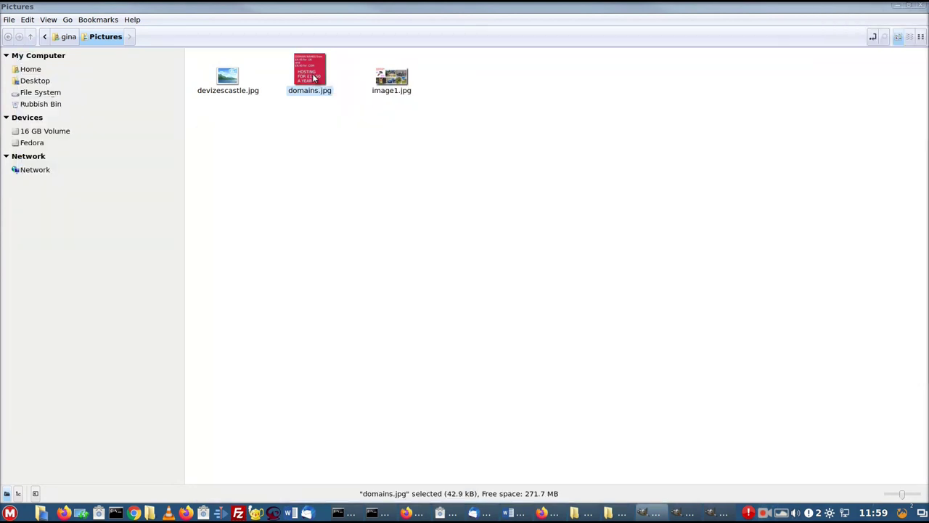
# Open domains.jpg and sample its red f00d28 as the foreground colour with the eyedropper.
pyautogui.doubleClick(313, 78)
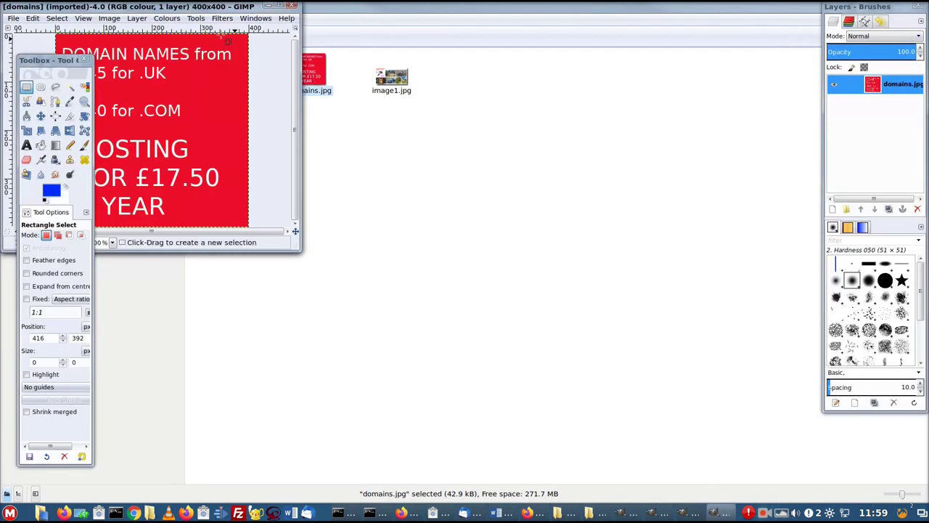
pyautogui.moveTo(354, 102); pyautogui.dragTo(518, 176)
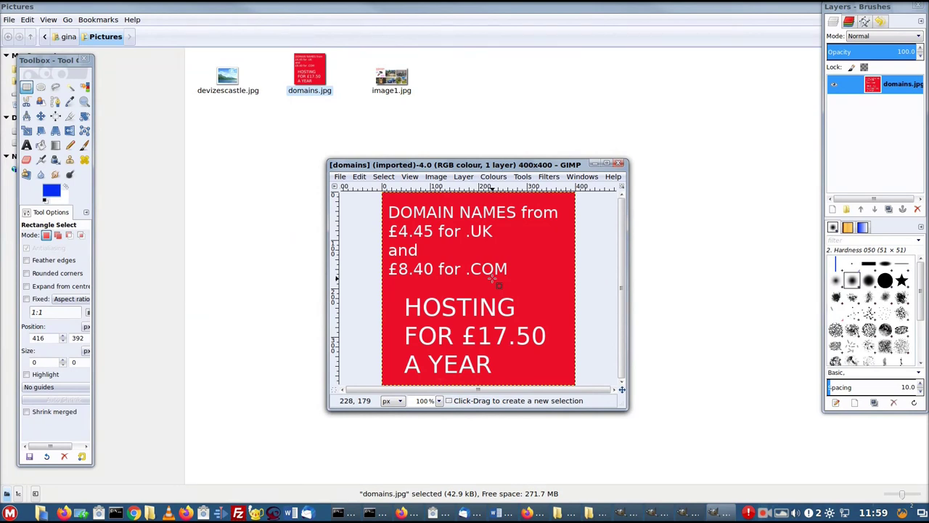
pyautogui.click(51, 191)
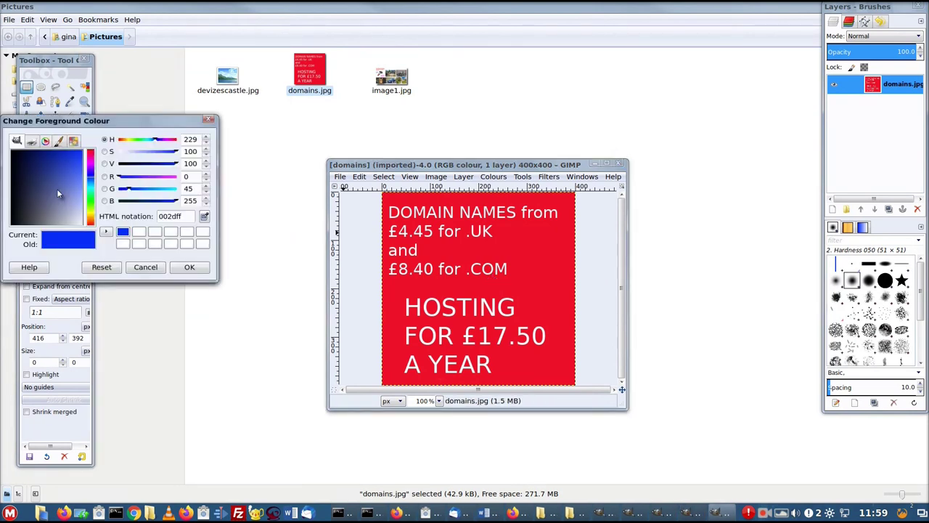
pyautogui.click(205, 218)
pyautogui.click(541, 284)
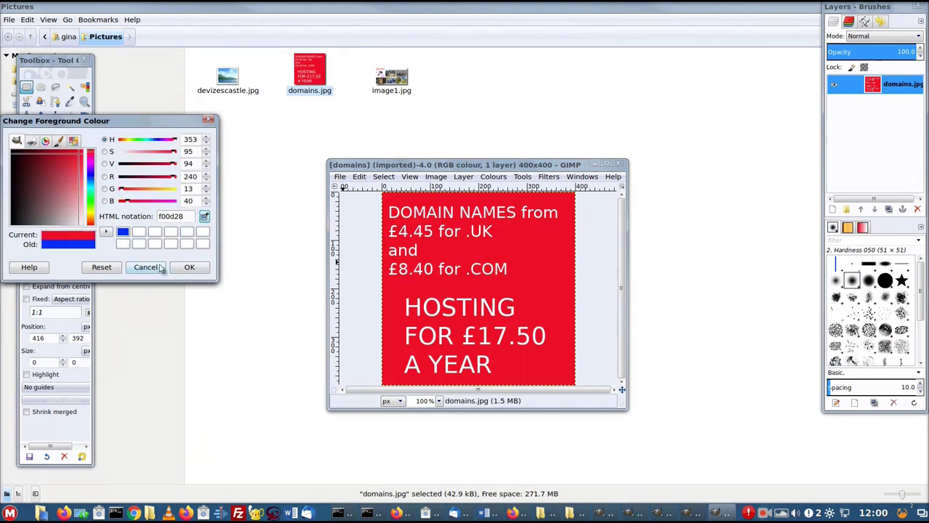
pyautogui.click(187, 268)
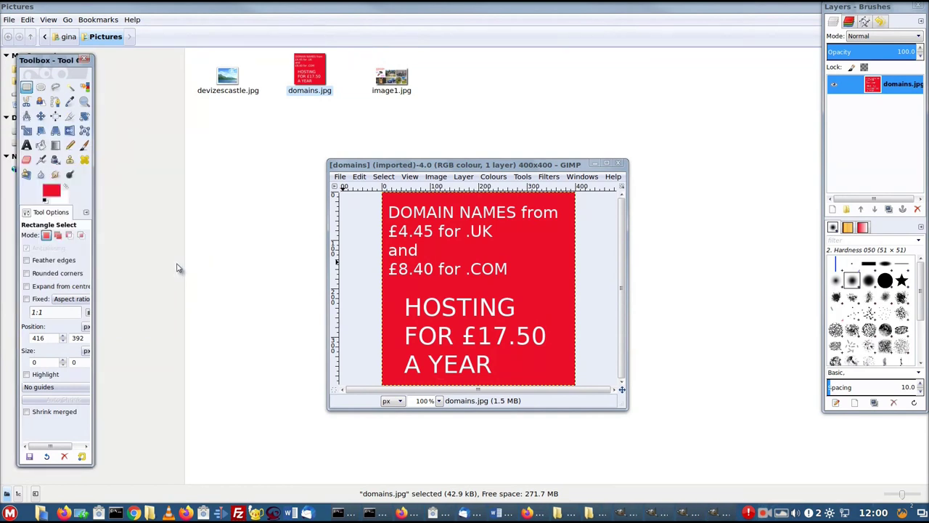
pyautogui.click(85, 145)
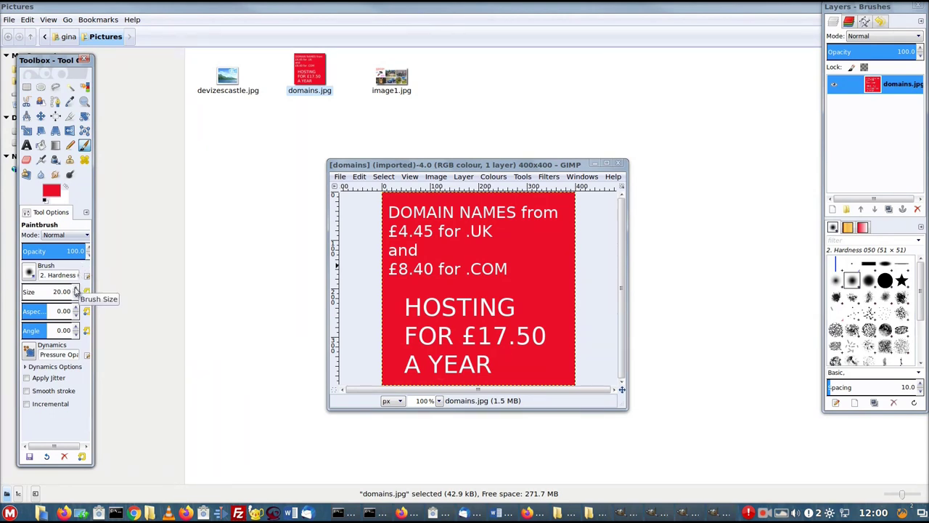
# With an 87-size brush, paint red over all the advert's text, then make white foreground.
pyautogui.click(76, 289)
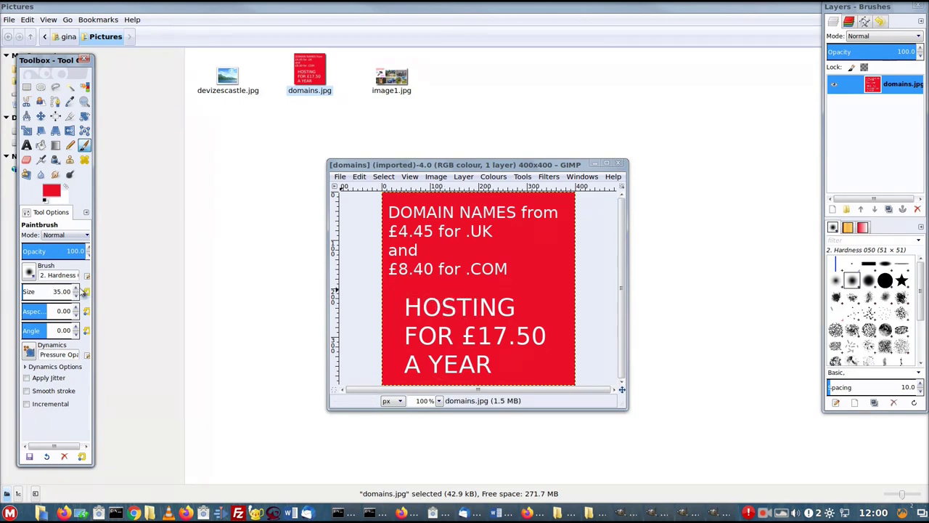
pyautogui.scroll(19, 78, 291)
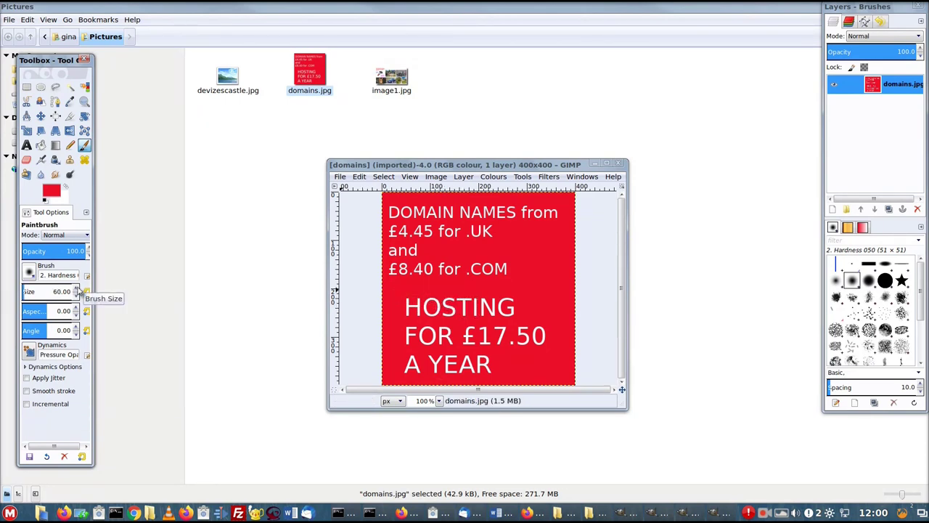
pyautogui.scroll(2, 78, 291)
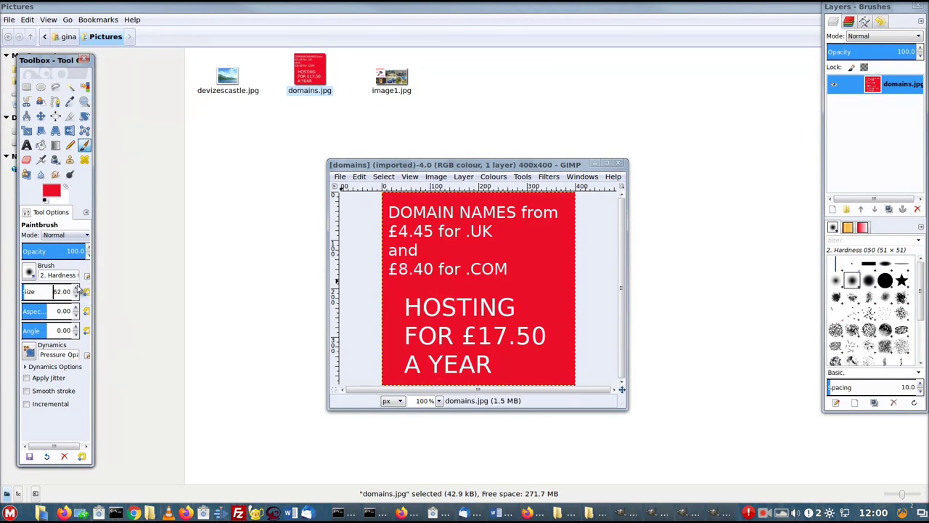
pyautogui.scroll(9, 78, 289)
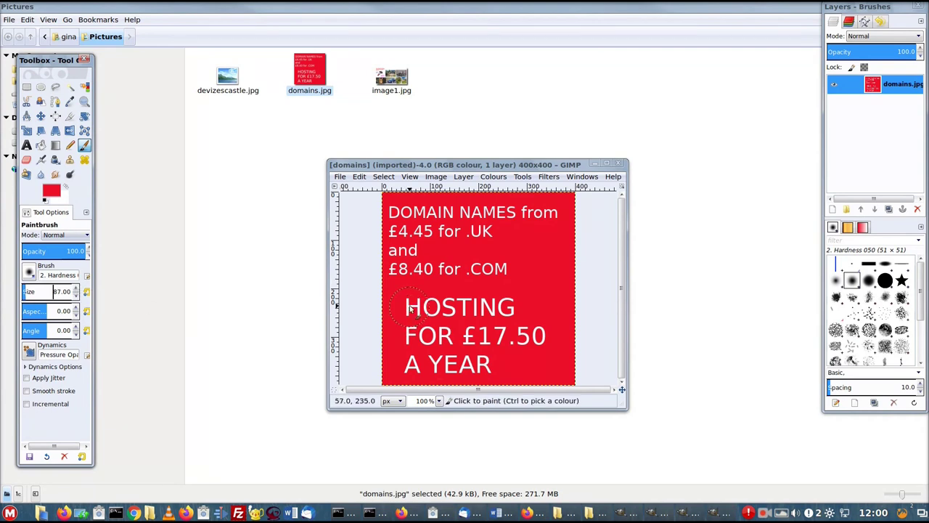
pyautogui.moveTo(410, 313)
pyautogui.mouseDown()
pyautogui.moveTo(440, 307)
pyautogui.moveTo(415, 273)
pyautogui.moveTo(423, 258)
pyautogui.moveTo(400, 207)
pyautogui.moveTo(409, 238)
pyautogui.moveTo(498, 230)
pyautogui.moveTo(433, 215)
pyautogui.moveTo(556, 212)
pyautogui.moveTo(496, 245)
pyautogui.mouseUp()
pyautogui.moveTo(504, 288)
pyautogui.mouseDown()
pyautogui.moveTo(543, 331)
pyautogui.moveTo(412, 330)
pyautogui.moveTo(469, 298)
pyautogui.mouseUp()
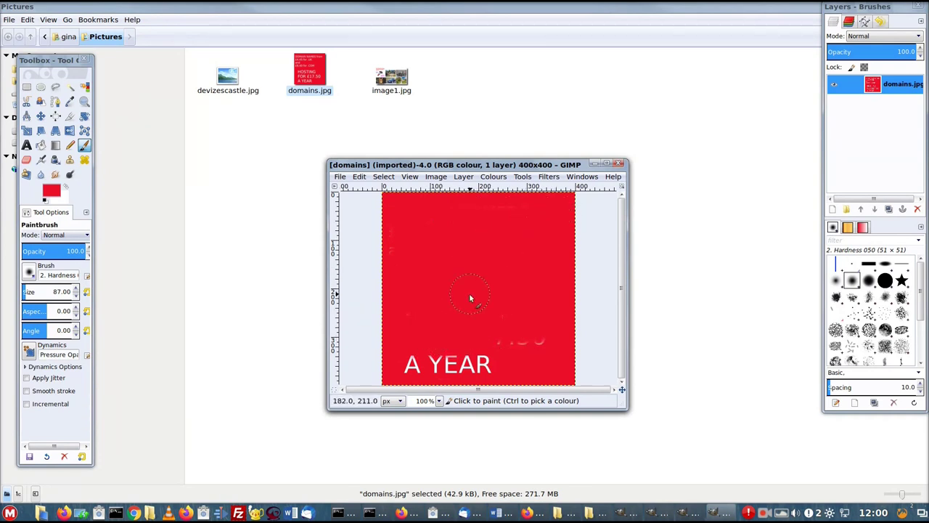
pyautogui.moveTo(513, 359); pyautogui.dragTo(409, 361)
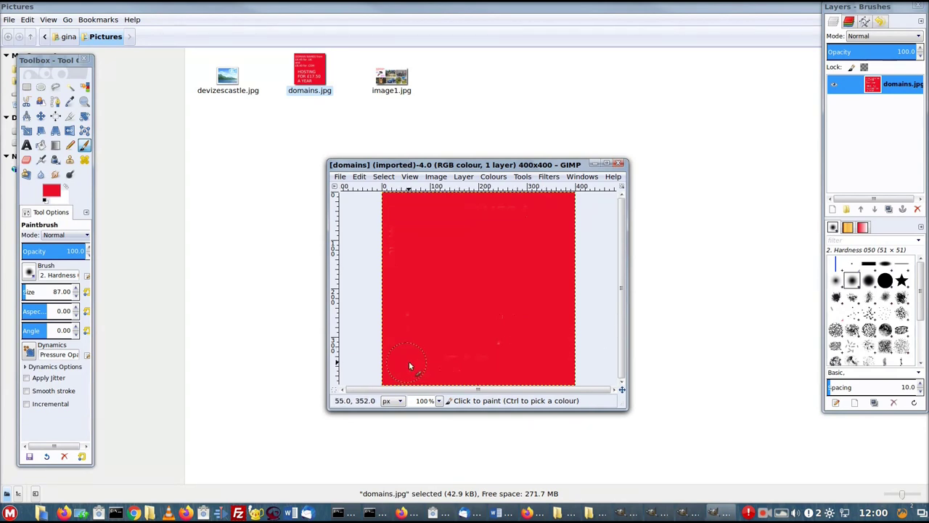
pyautogui.click(466, 341)
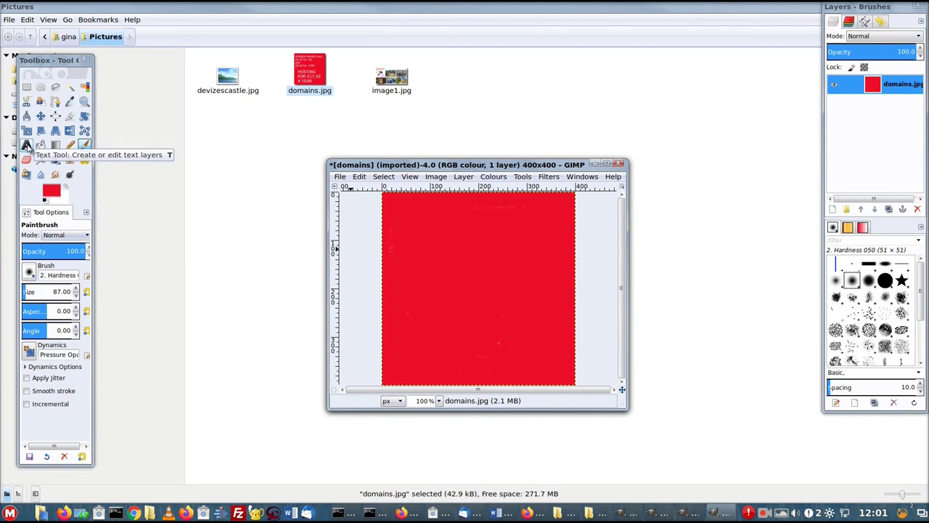
pyautogui.click(64, 188)
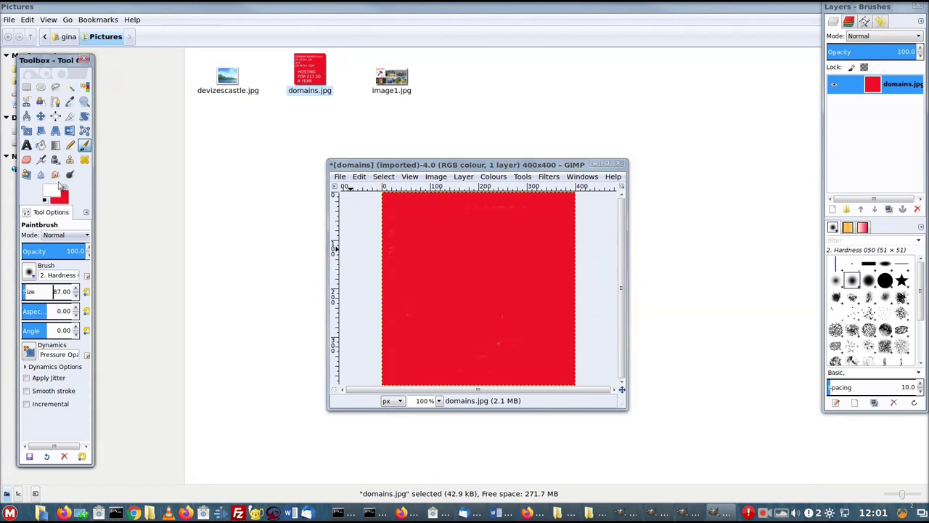
# Draw a Sans Bold text box, 372×112, across the top of the red image.
pyautogui.click(27, 146)
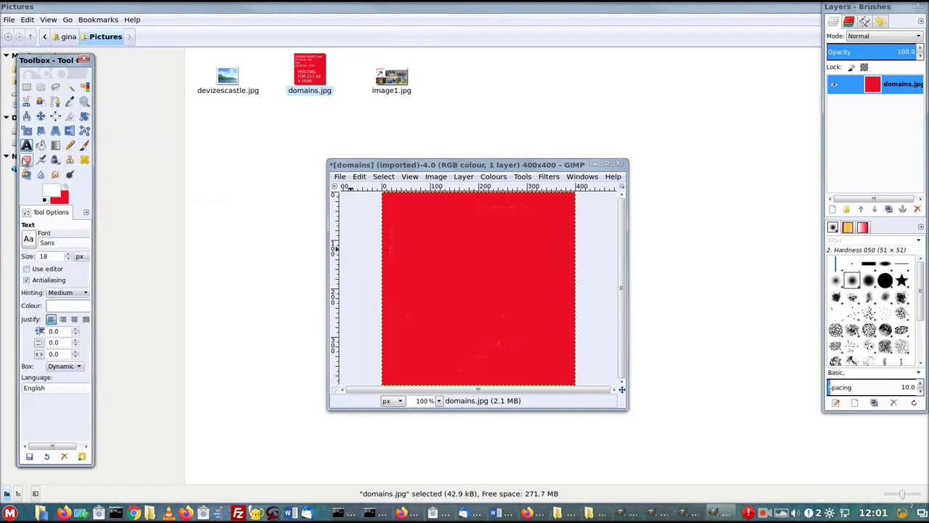
pyautogui.click(28, 239)
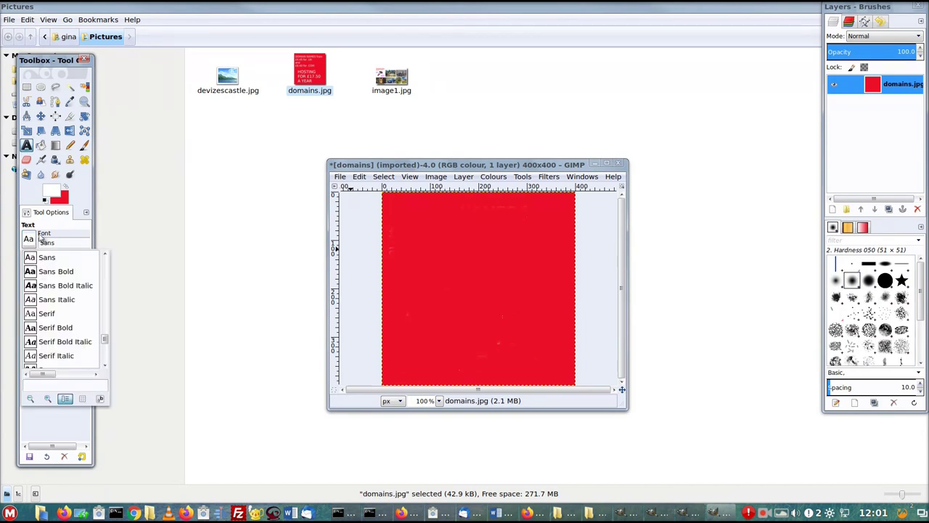
pyautogui.click(56, 271)
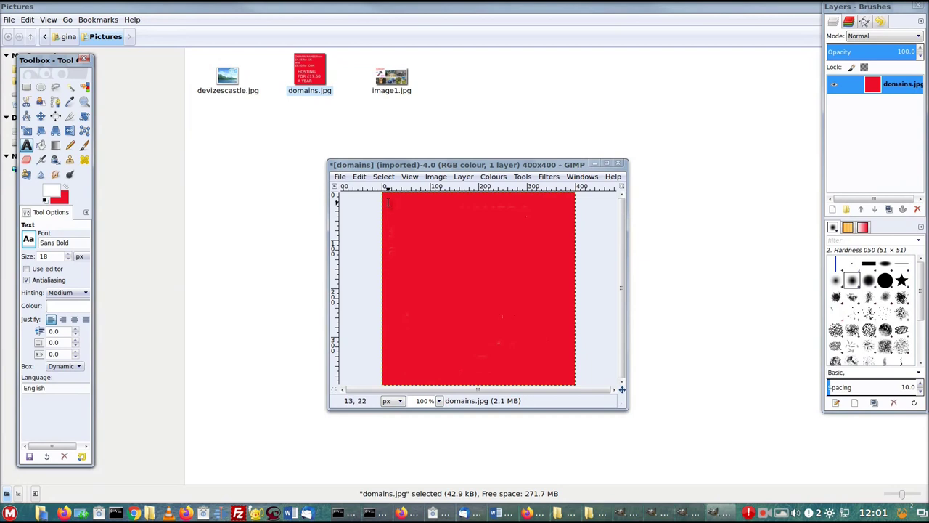
pyautogui.moveTo(389, 203); pyautogui.dragTo(570, 258)
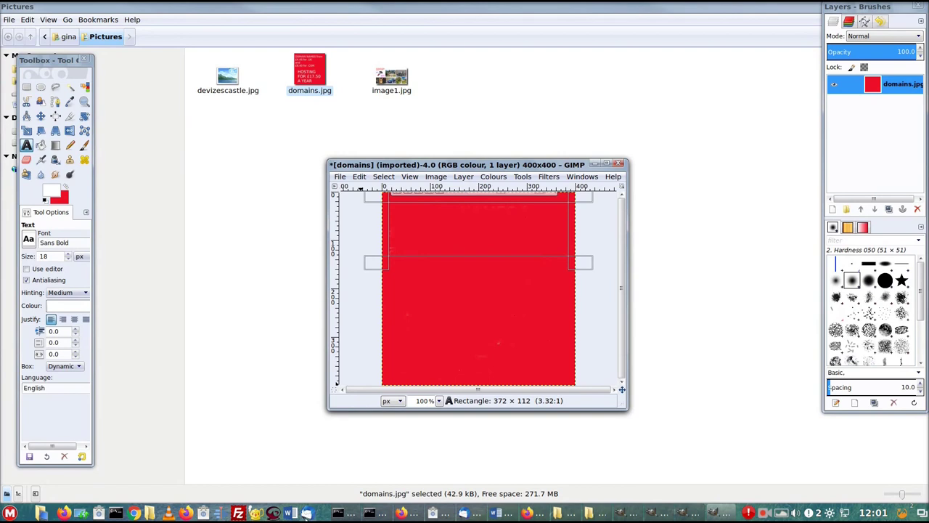
# Copy the FOR SALE heading from work.odt in LibreOffice Writer, then minimise Writer.
pyautogui.click(290, 513)
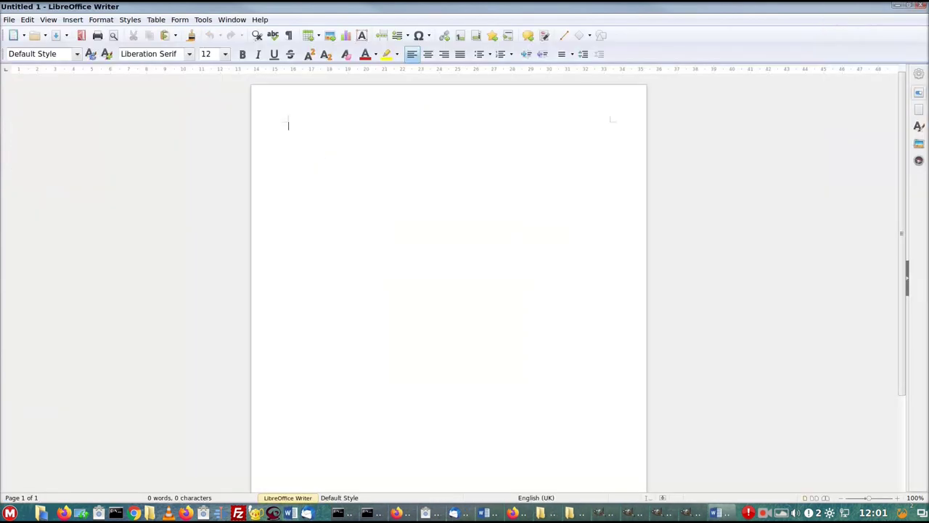
pyautogui.click(8, 20)
pyautogui.moveTo(75, 85)
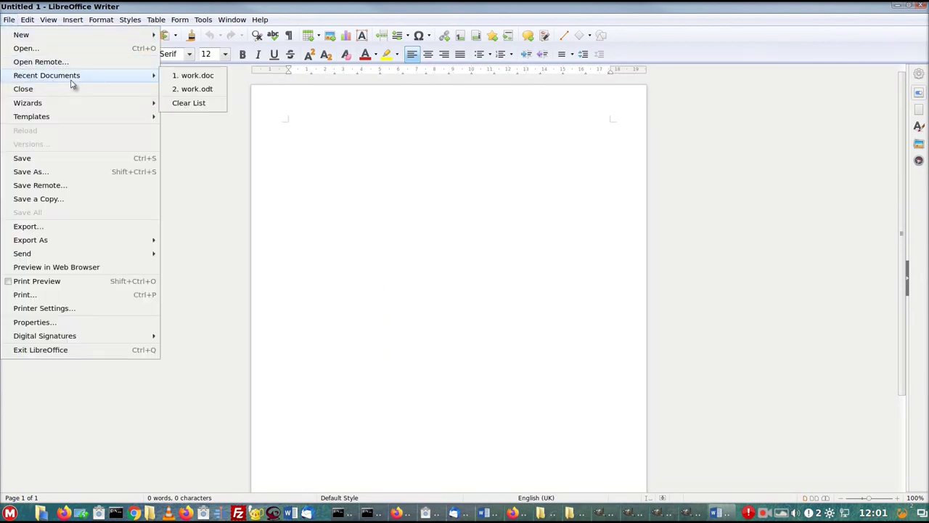
pyautogui.click(210, 88)
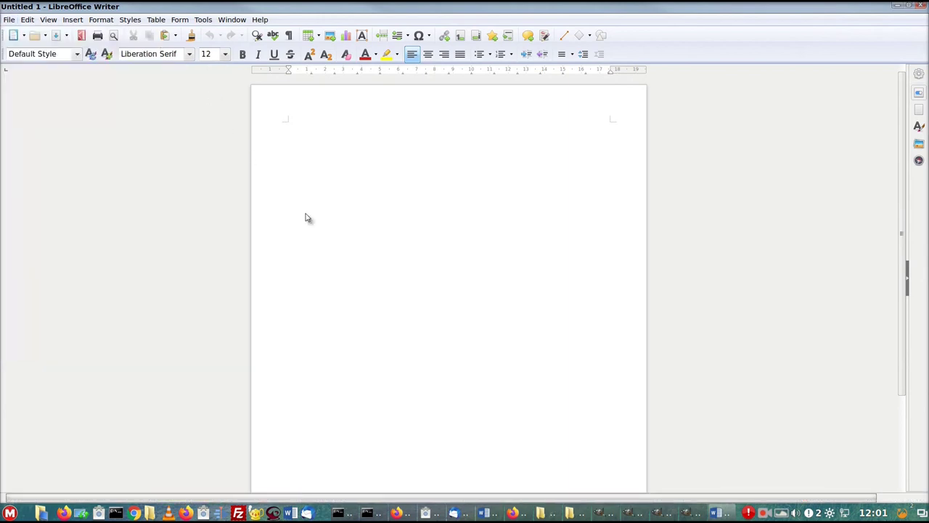
pyautogui.scroll(-10, 348, 251)
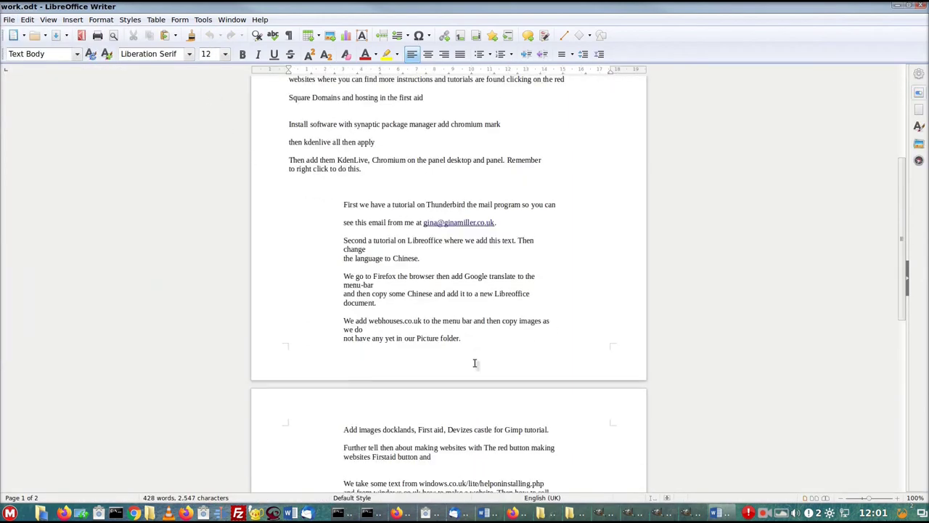
pyautogui.scroll(-7, 477, 361)
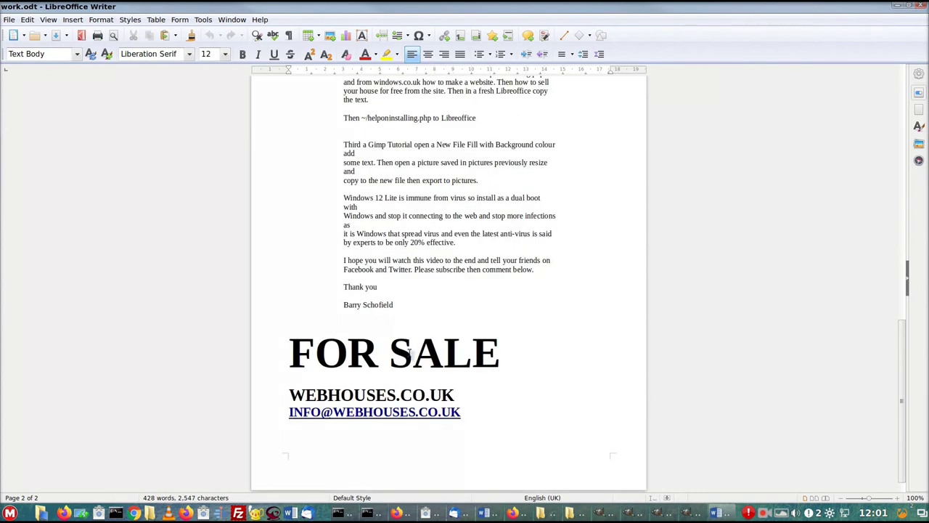
pyautogui.moveTo(277, 334); pyautogui.dragTo(527, 375)
pyautogui.hotkey('ctrl', 'c')
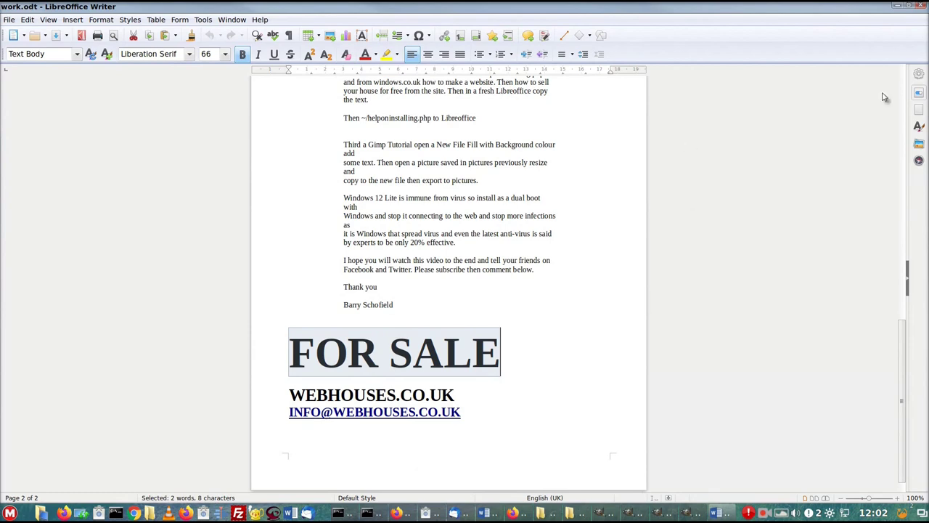
pyautogui.click(898, 7)
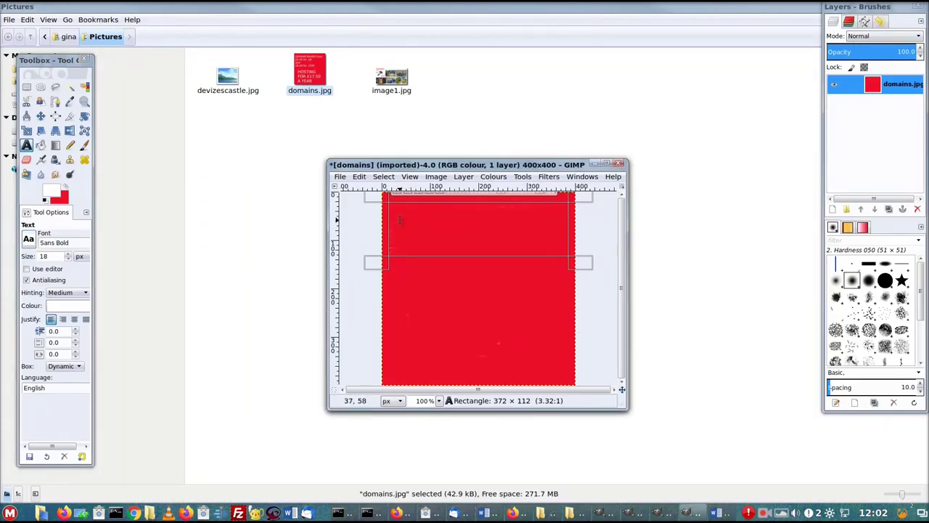
# Paste FOR SALE into the text box and size it to 68 px so it fits one line.
pyautogui.hotkey('ctrl', 'v')
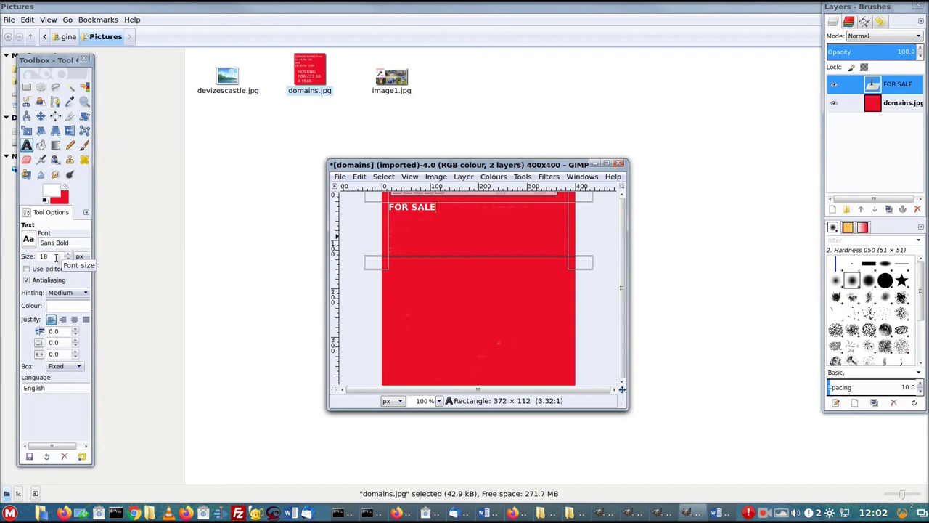
pyautogui.moveTo(67, 256); pyautogui.dragTo(68, 256)
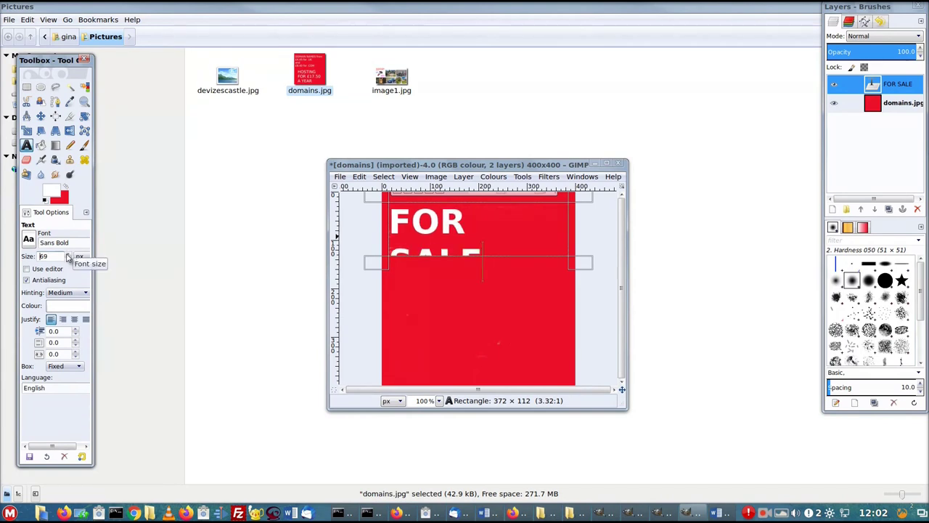
pyautogui.click(68, 259)
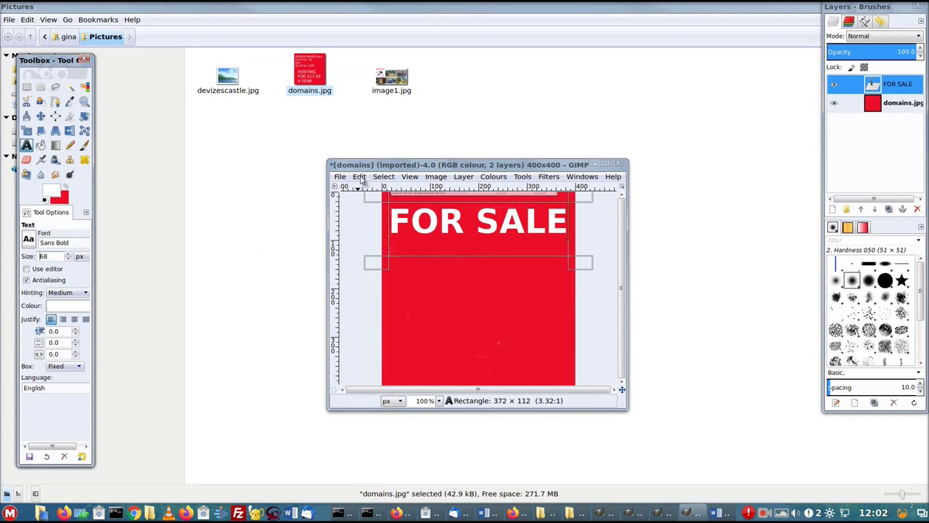
pyautogui.click(435, 178)
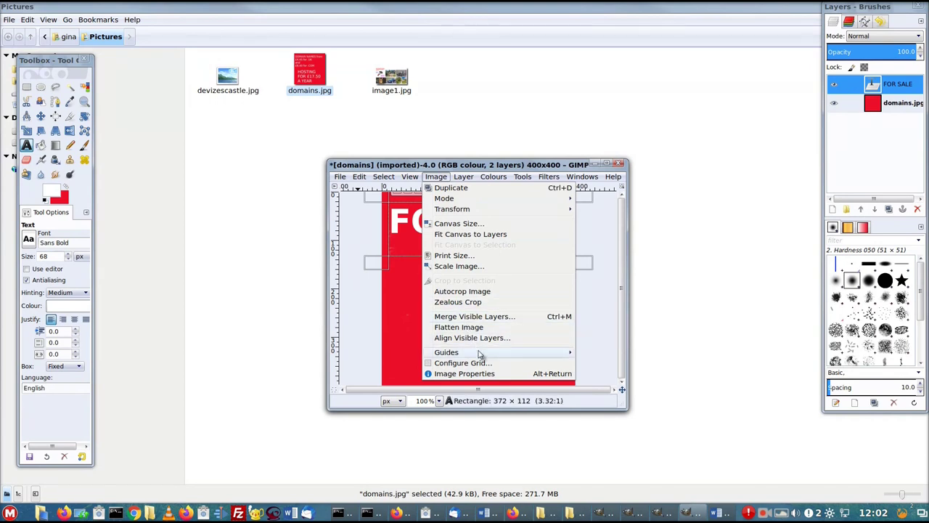
# Flatten the red domains image and draw a 387×67 text box beneath the FOR SALE heading.
pyautogui.click(488, 327)
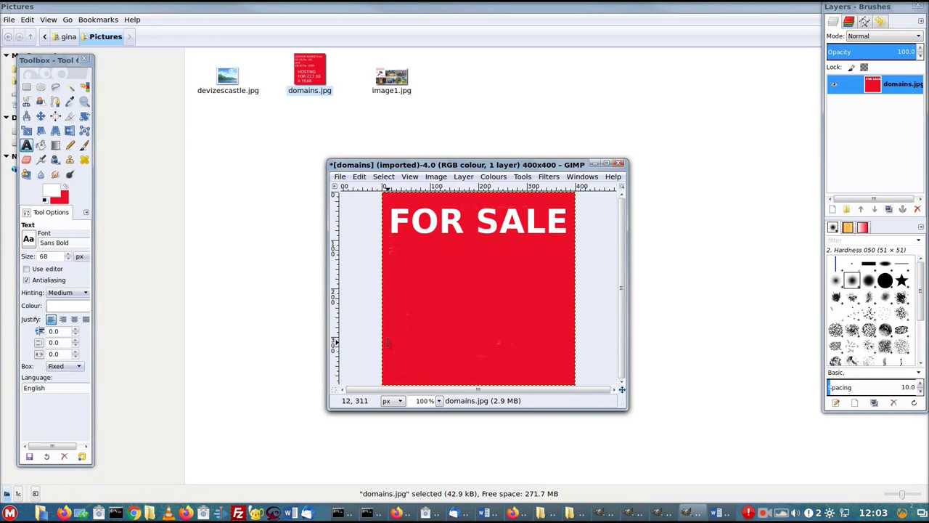
pyautogui.moveTo(387, 337); pyautogui.dragTo(573, 369)
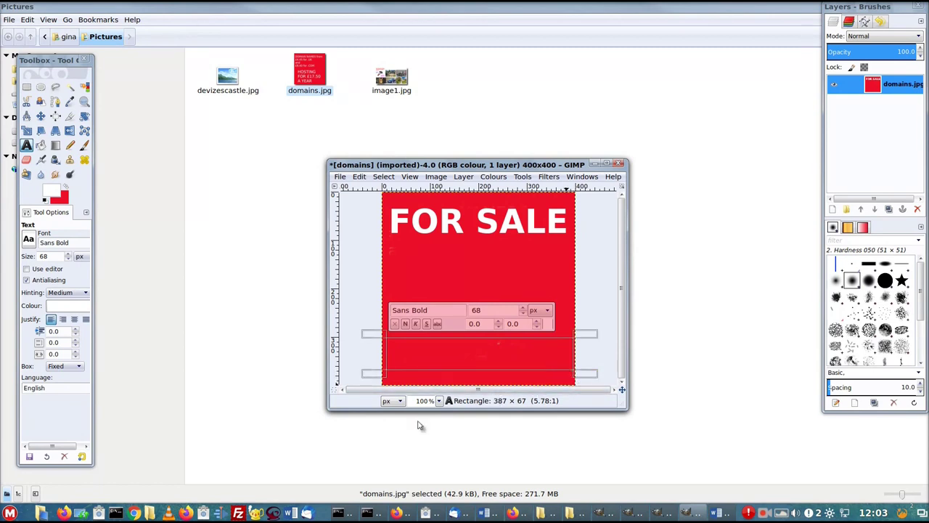
# Copy the WEBHOUSES website and contact e-mail lines from work.doc in Writer, then hide Writer.
pyautogui.click(290, 513)
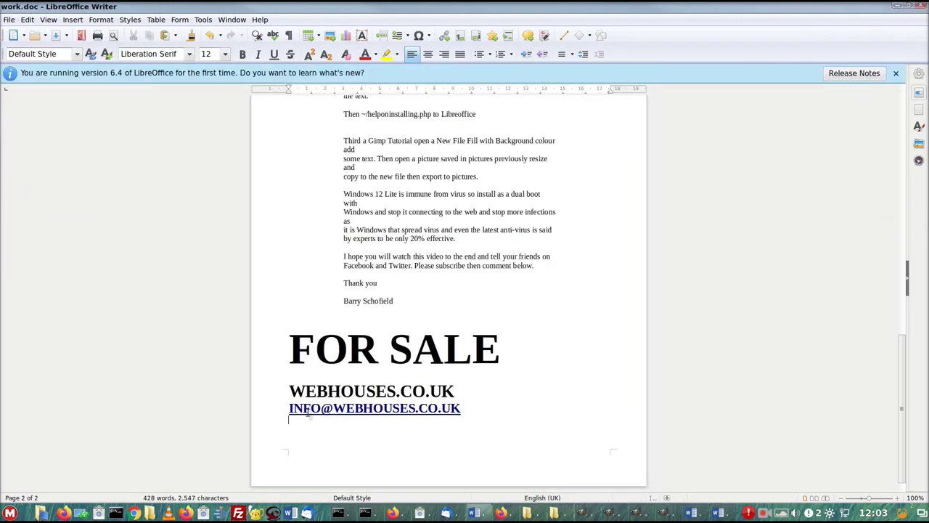
pyautogui.moveTo(284, 385); pyautogui.dragTo(475, 414)
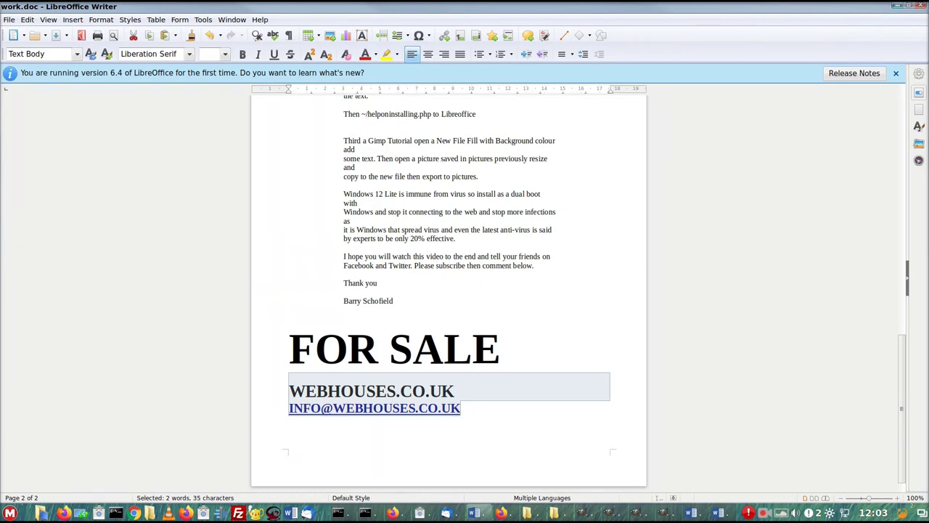
pyautogui.click(894, 6)
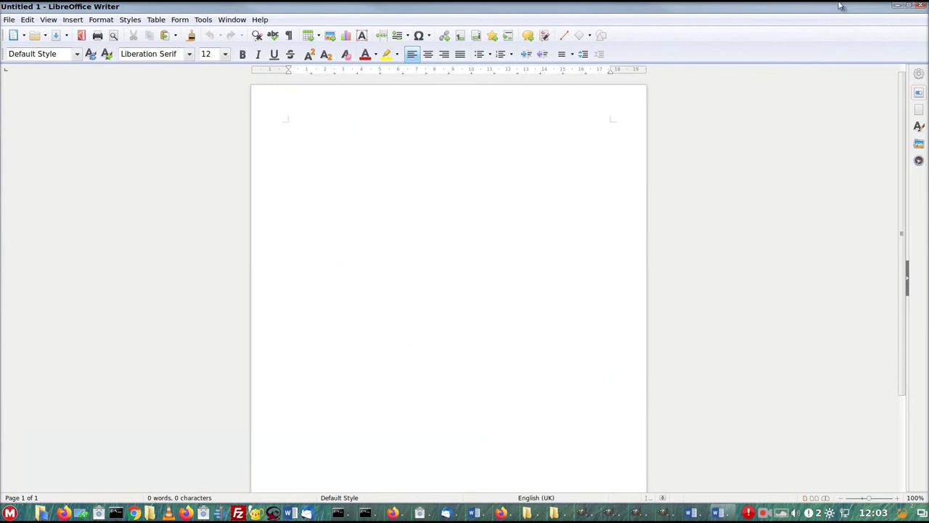
pyautogui.click(895, 6)
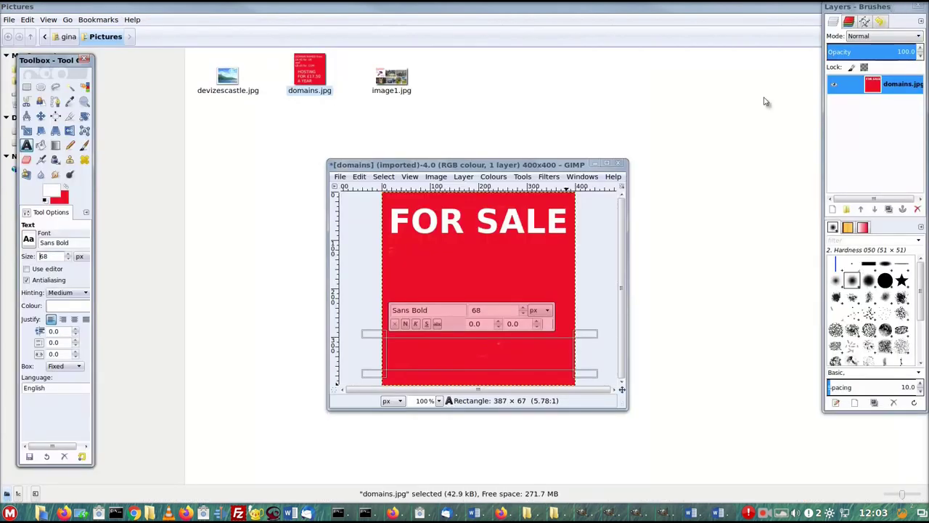
# Click inside the lower text box on the red image to start a new text layer.
pyautogui.click(401, 346)
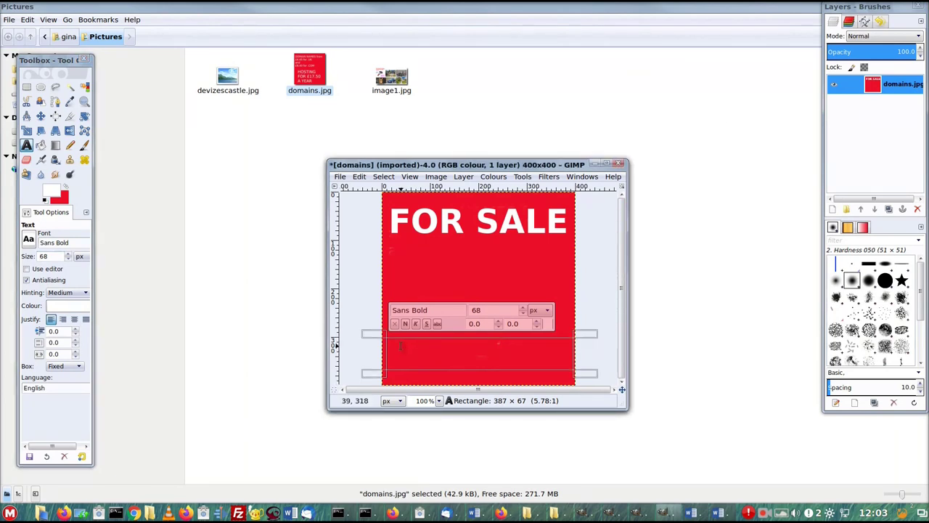
pyautogui.moveTo(473, 512)
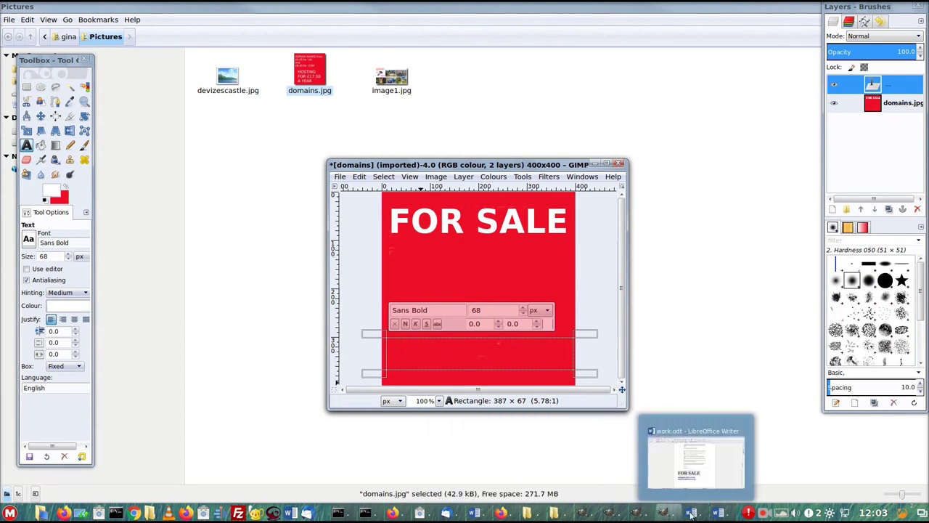
# Select and copy the whole FOR SALE heading in work.odt, then minimize Writer.
pyautogui.moveTo(715, 512)
pyautogui.click(693, 513)
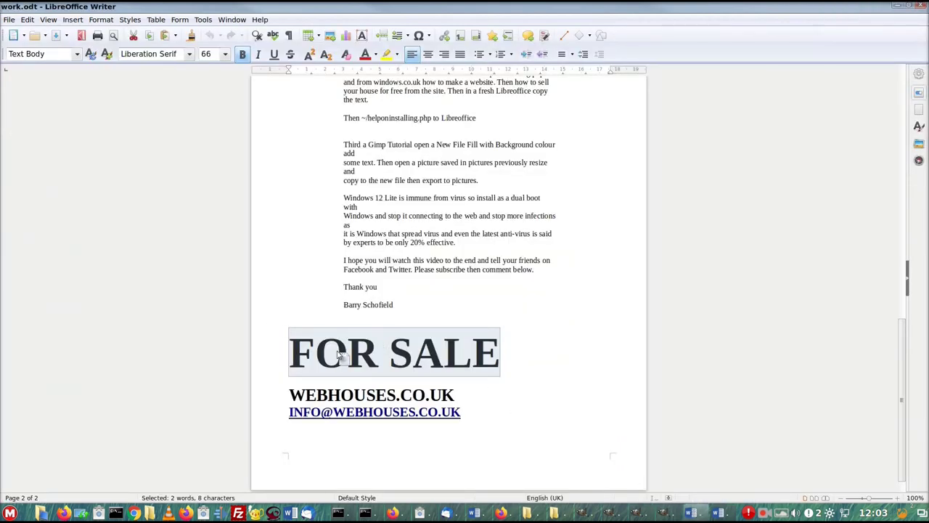
pyautogui.click(292, 337)
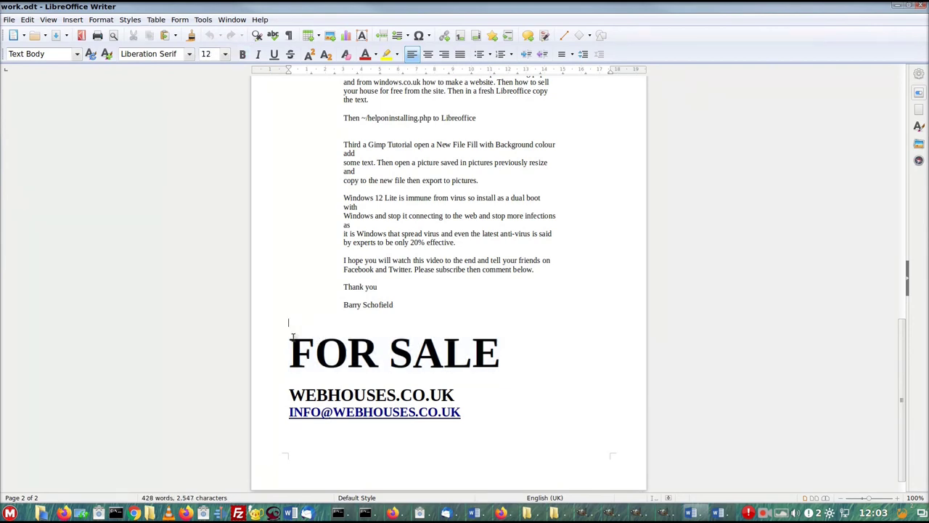
pyautogui.moveTo(292, 335); pyautogui.dragTo(492, 380)
pyautogui.hotkey('ctrl', 'c')
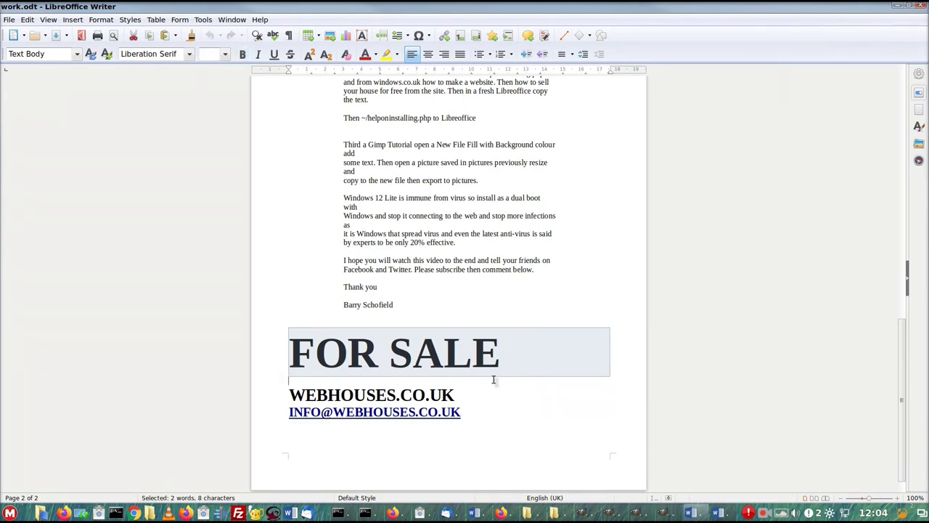
pyautogui.click(897, 7)
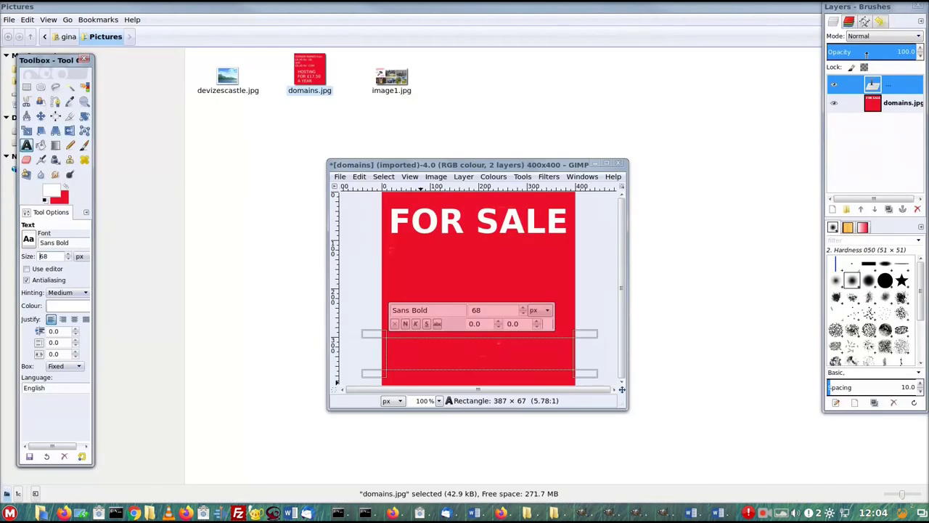
# Paste FOR SALE into the lower text box, delete it again, and switch to Writer.
pyautogui.click(390, 348)
pyautogui.hotkey('ctrl', 'v')
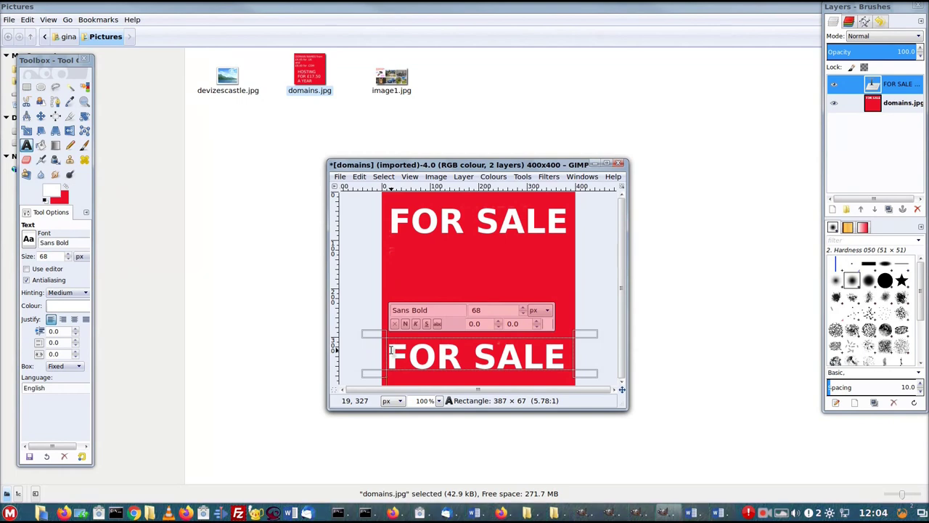
pyautogui.press('BackSpace')
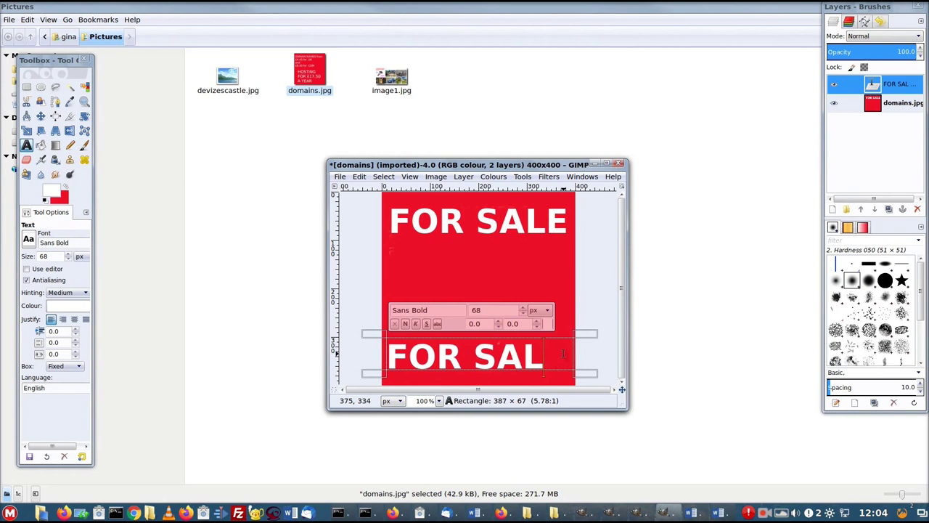
pyautogui.press('BackSpace')
pyautogui.press('BackSpace')
pyautogui.press('BackSpace')
pyautogui.press('BackSpace')
pyautogui.press('BackSpace')
pyautogui.press('BackSpace')
pyautogui.press('BackSpace')
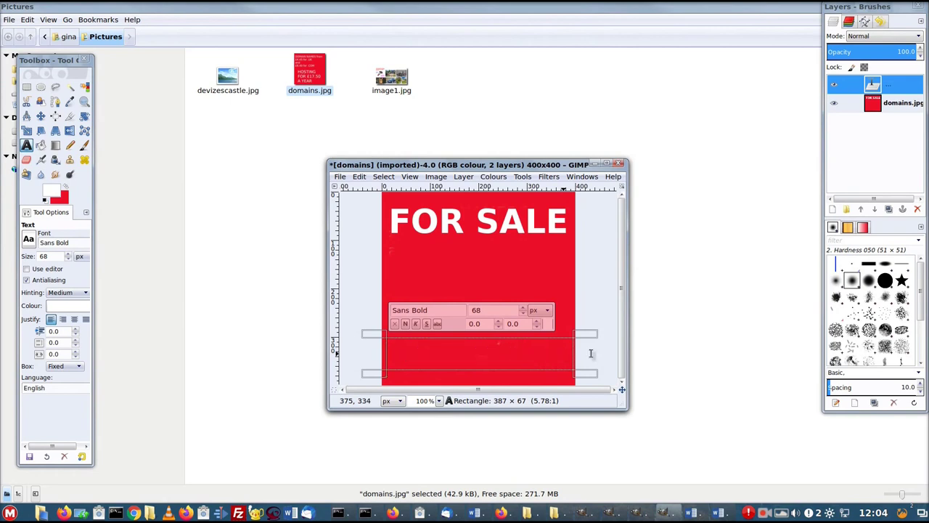
pyautogui.click(719, 512)
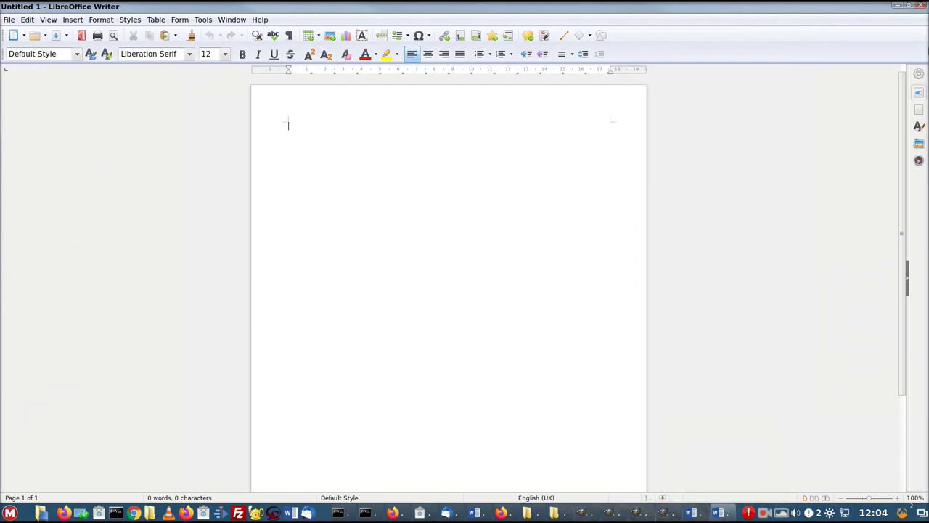
# Hide Untitled 1, then copy the WEBHOUSES and contact e-mail lines from work.odt.
pyautogui.click(921, 6)
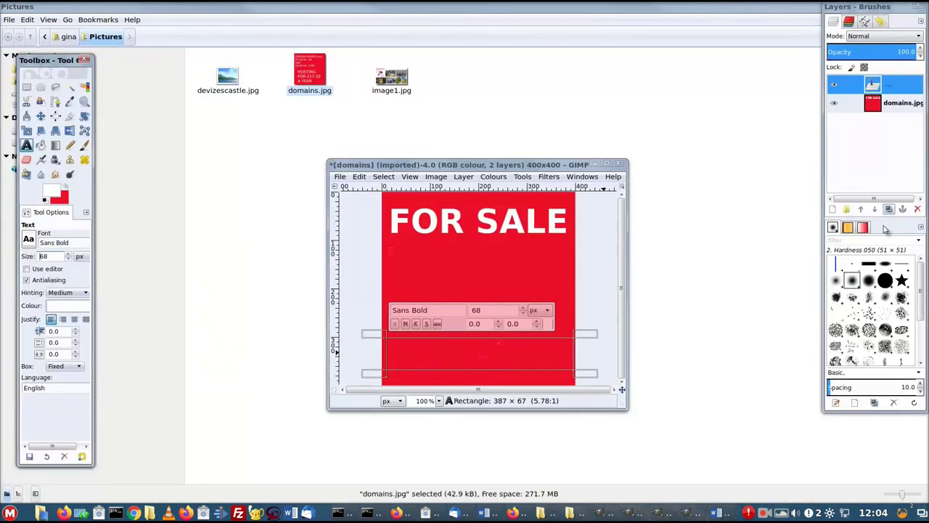
pyautogui.click(717, 513)
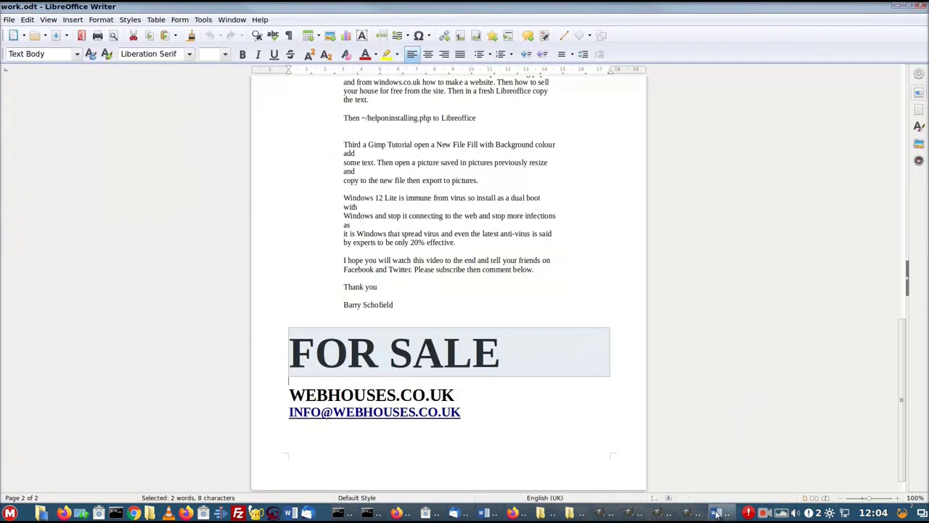
pyautogui.click(354, 377)
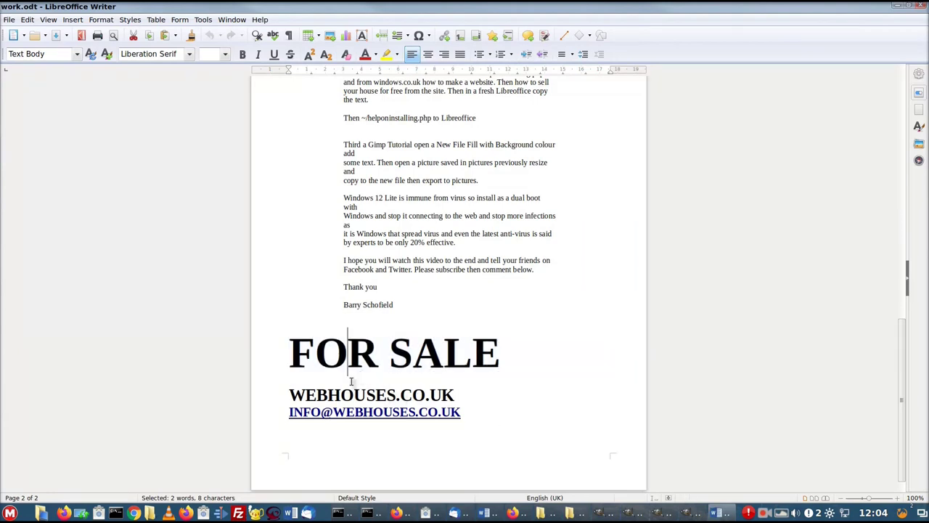
pyautogui.moveTo(291, 394); pyautogui.dragTo(490, 418)
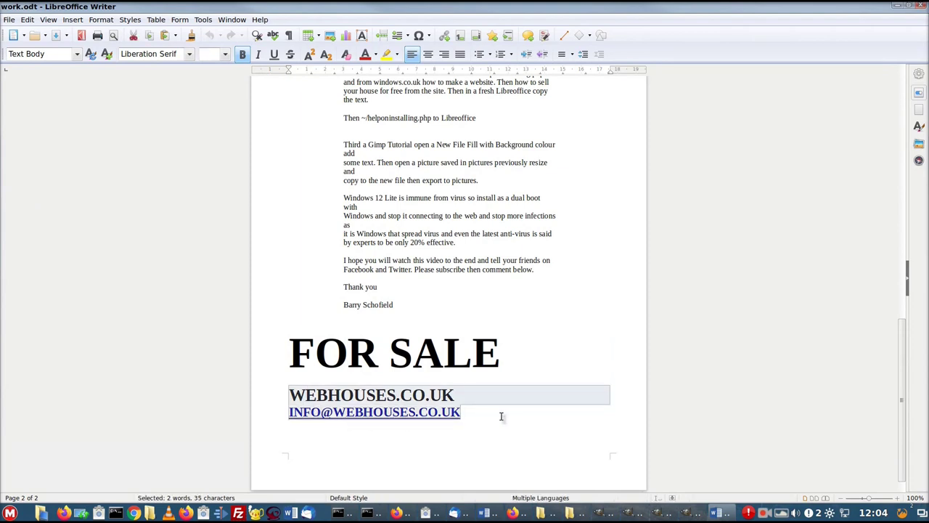
pyautogui.click(896, 5)
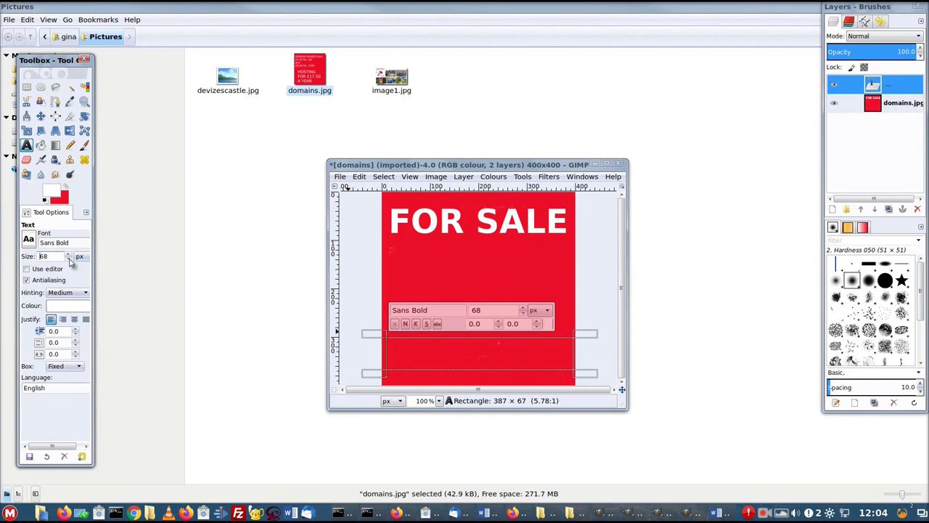
# Paste the WEBHOUSES.CO.UK and e-mail lines into the text box and settle their size at 26.
pyautogui.write('18')
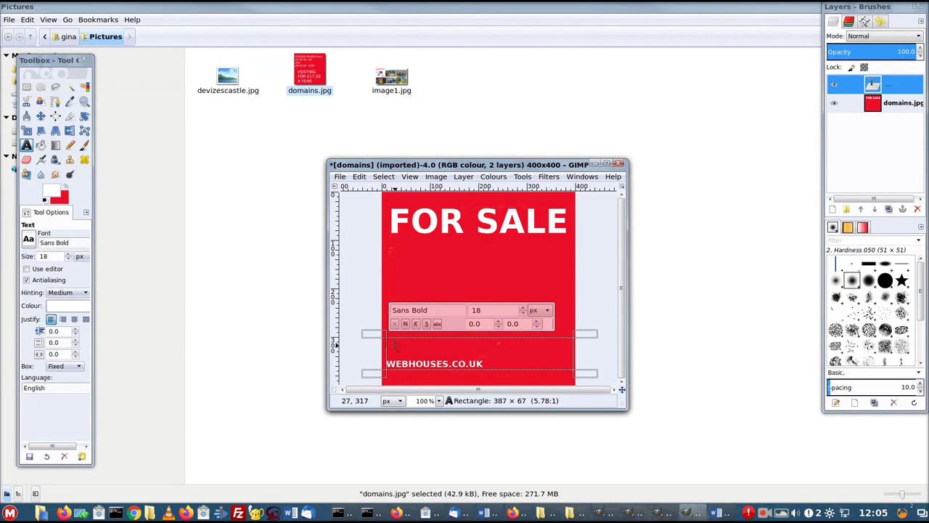
pyautogui.hotkey('ctrl', 'v')
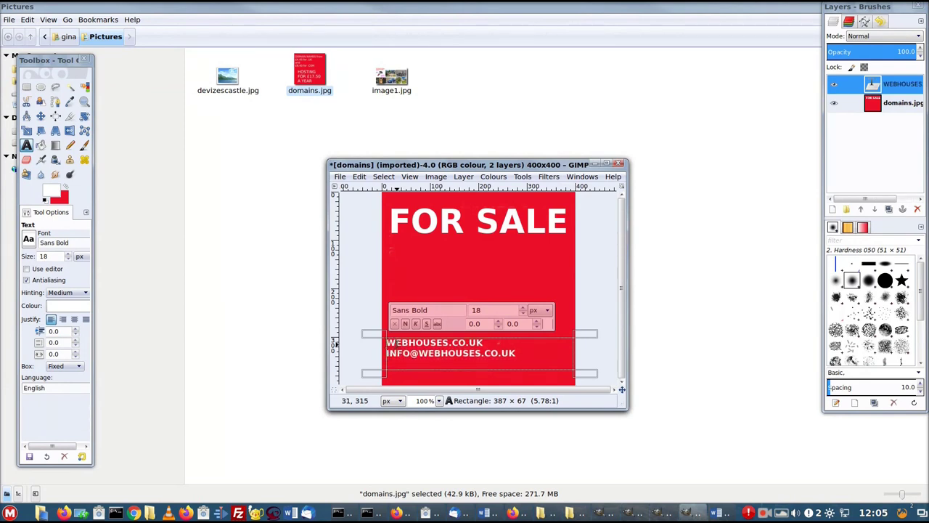
pyautogui.click(68, 259)
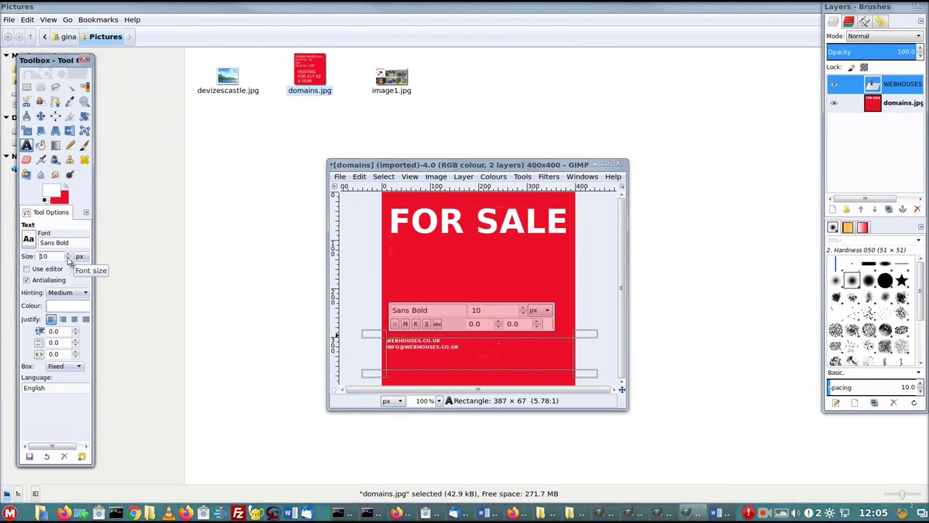
pyautogui.click(67, 253)
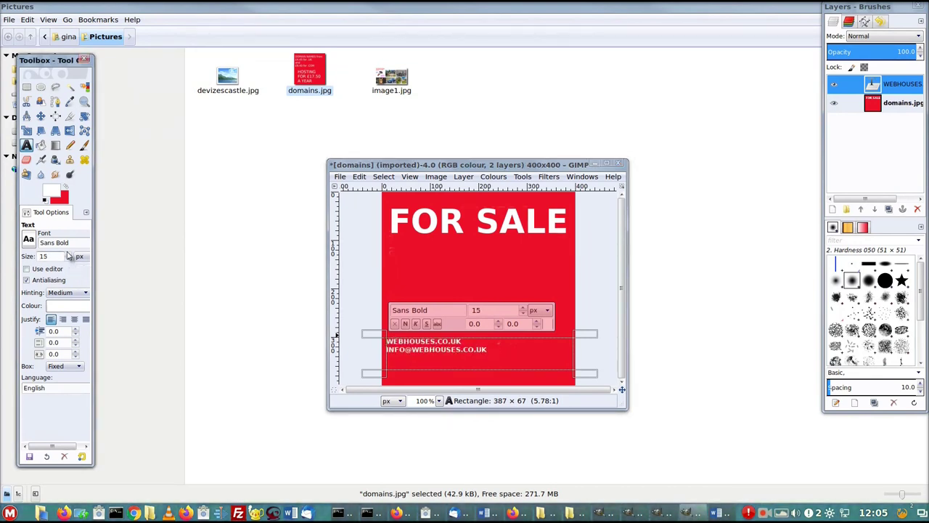
pyautogui.click(67, 259)
pyautogui.click(67, 259)
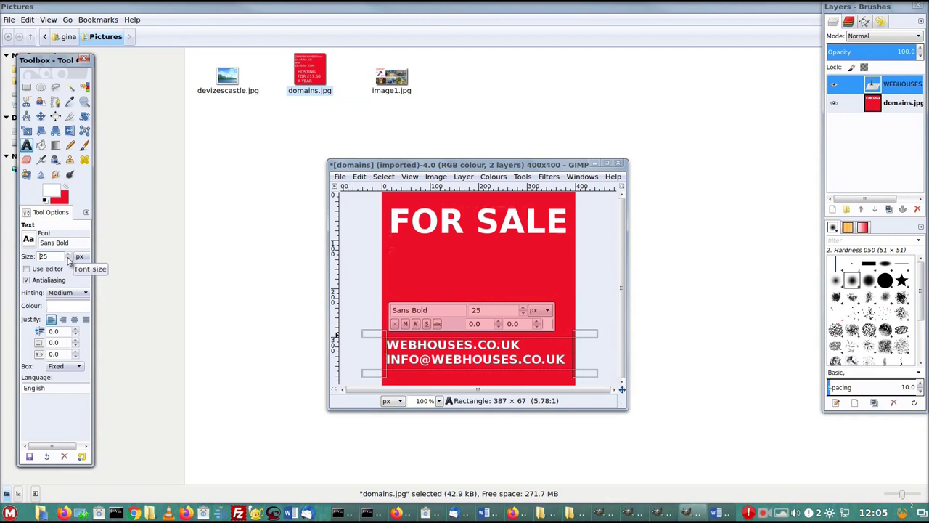
pyautogui.click(70, 255)
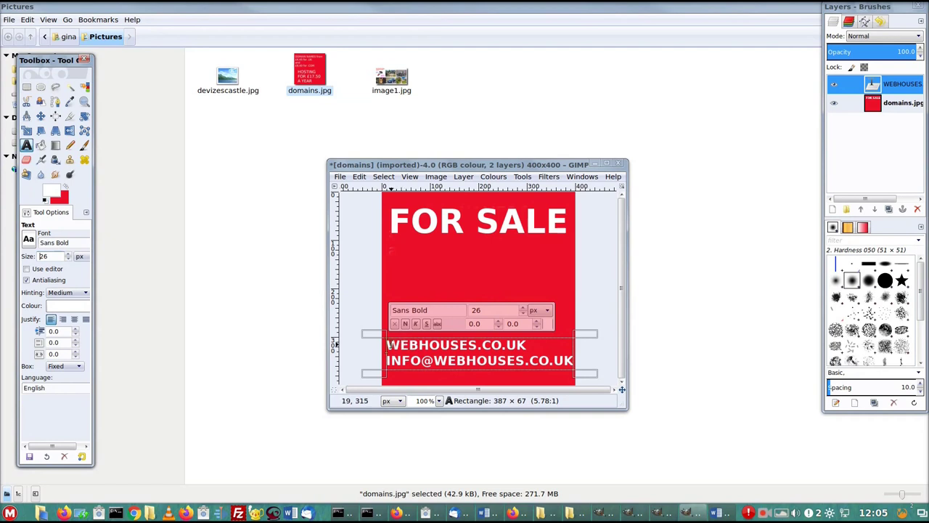
pyautogui.click(390, 346)
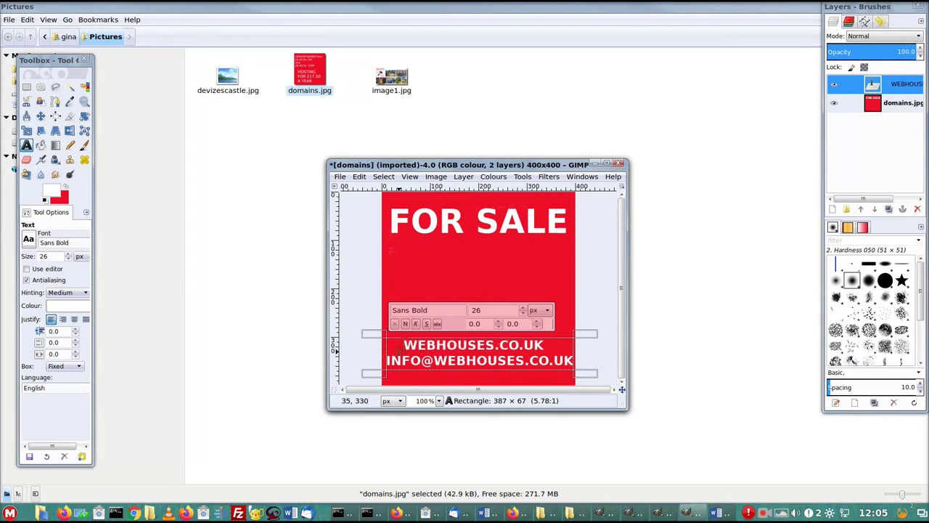
pyautogui.click(386, 178)
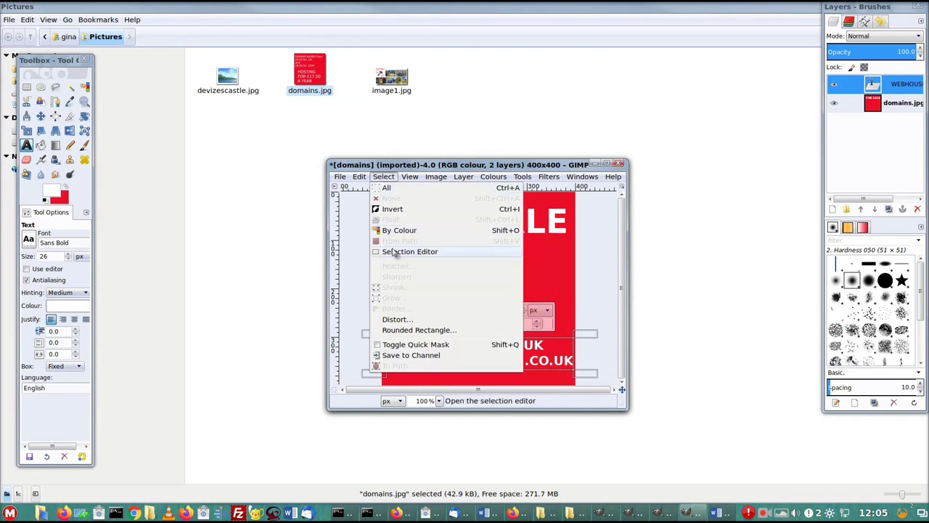
# Flatten the domains sign into a single layer.
pyautogui.moveTo(407, 181)
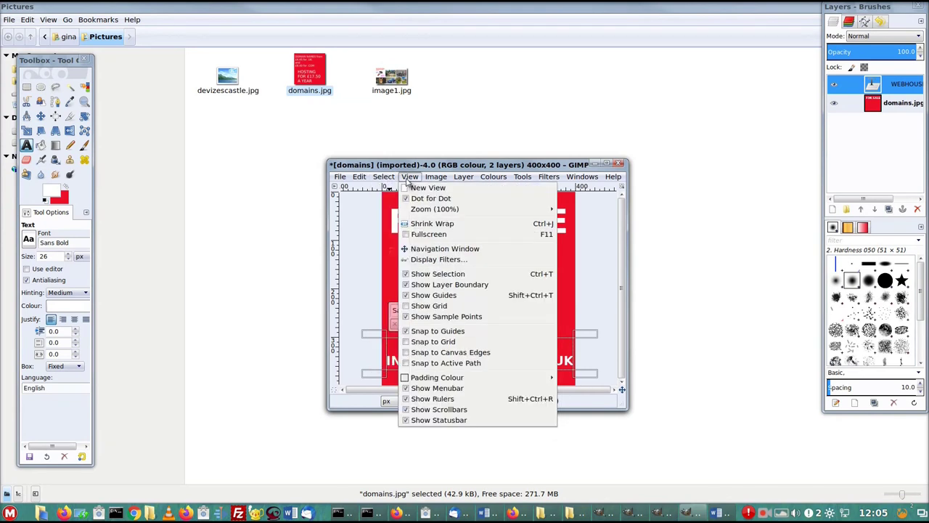
pyautogui.moveTo(435, 178)
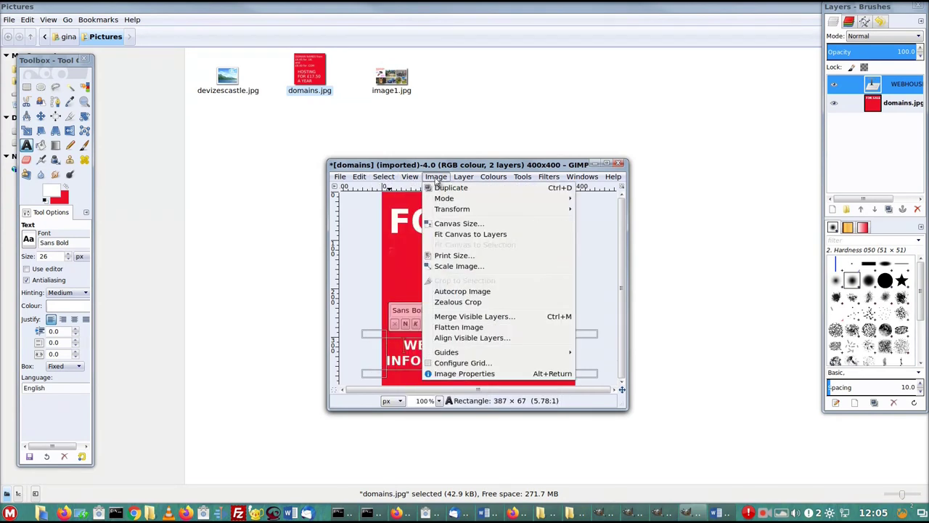
pyautogui.click(489, 328)
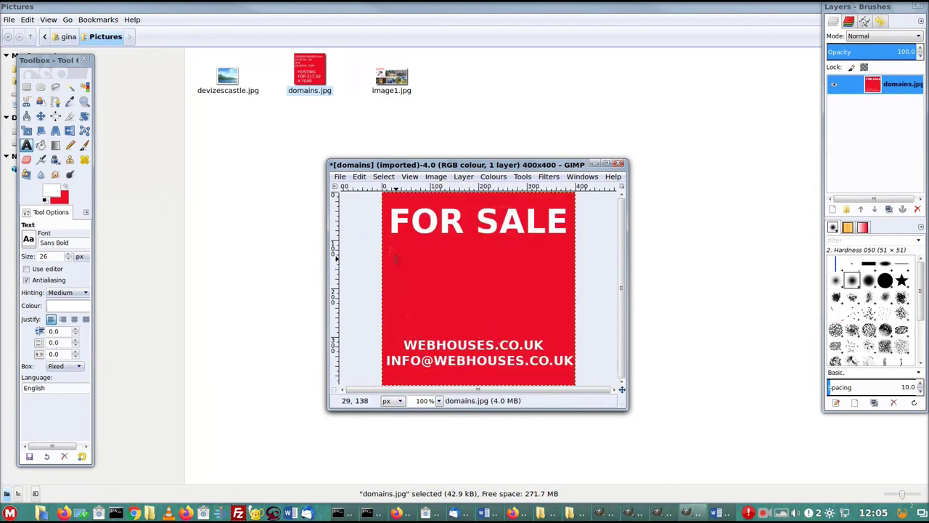
# Add a 'Please Apply' text box below FOR SALE and tighten it around the text.
pyautogui.moveTo(395, 258); pyautogui.dragTo(562, 303)
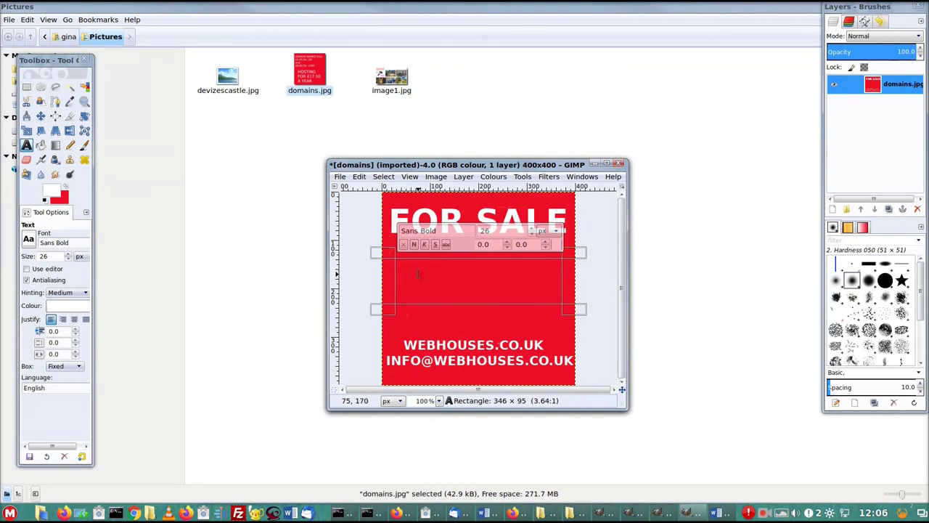
pyautogui.write('Pease Appl')
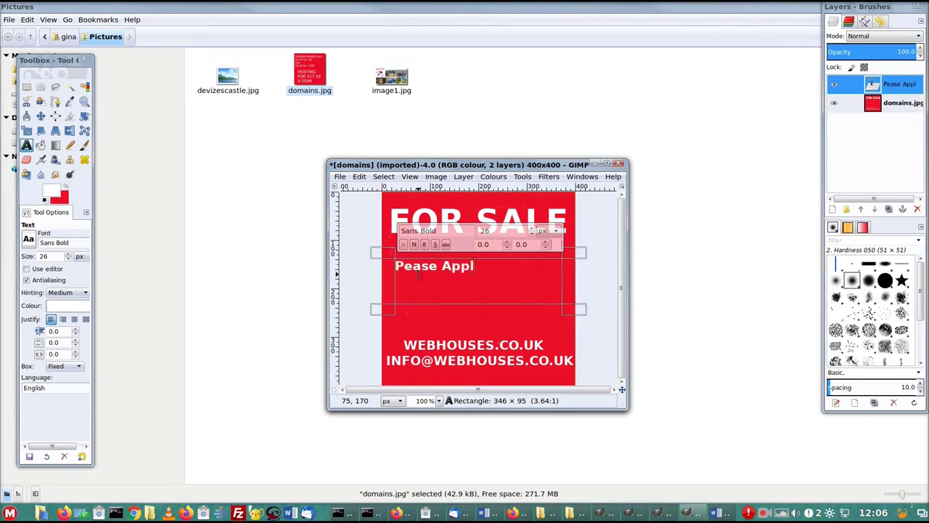
pyautogui.write('y')
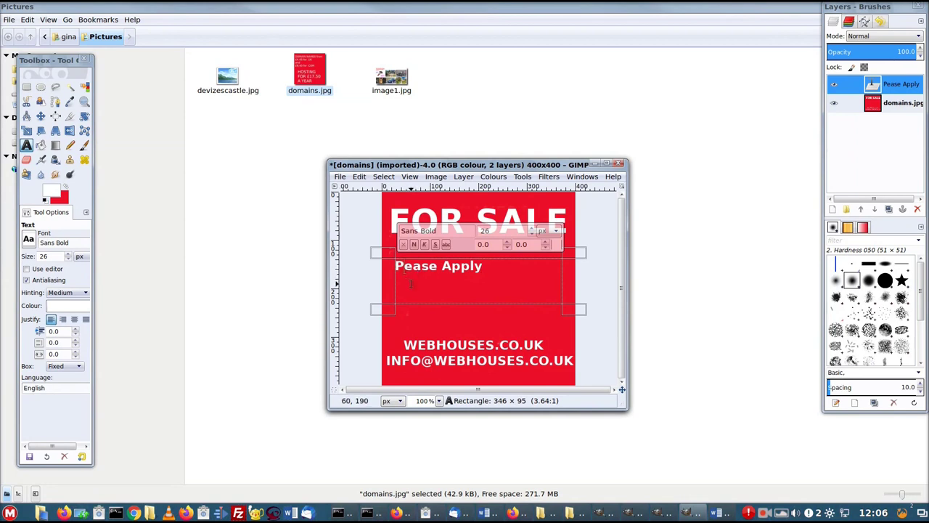
pyautogui.write('l')
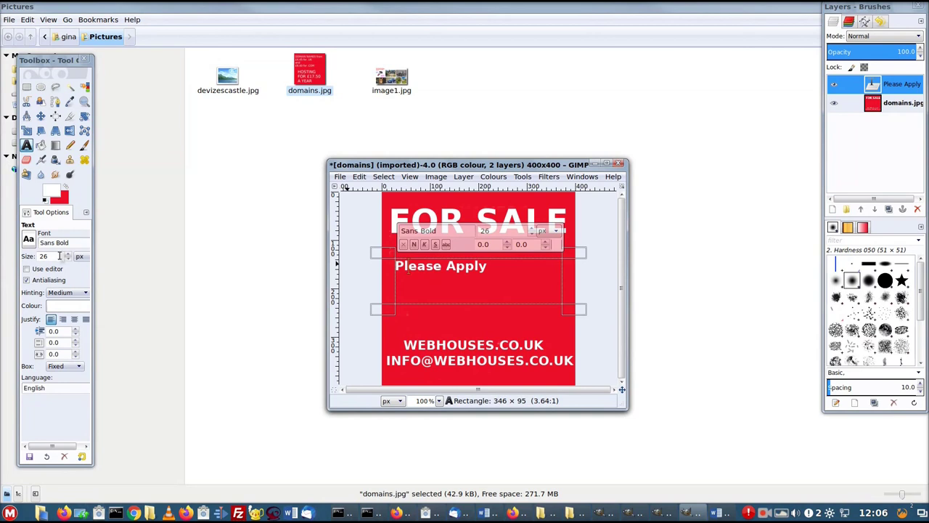
pyautogui.scroll(20, 69, 256)
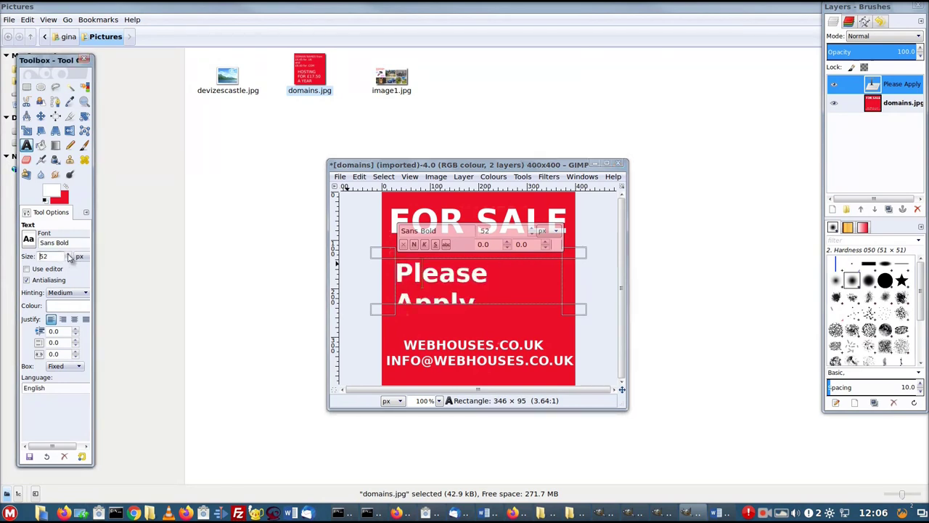
pyautogui.scroll(-1, 69, 259)
pyautogui.scroll(-4, 69, 259)
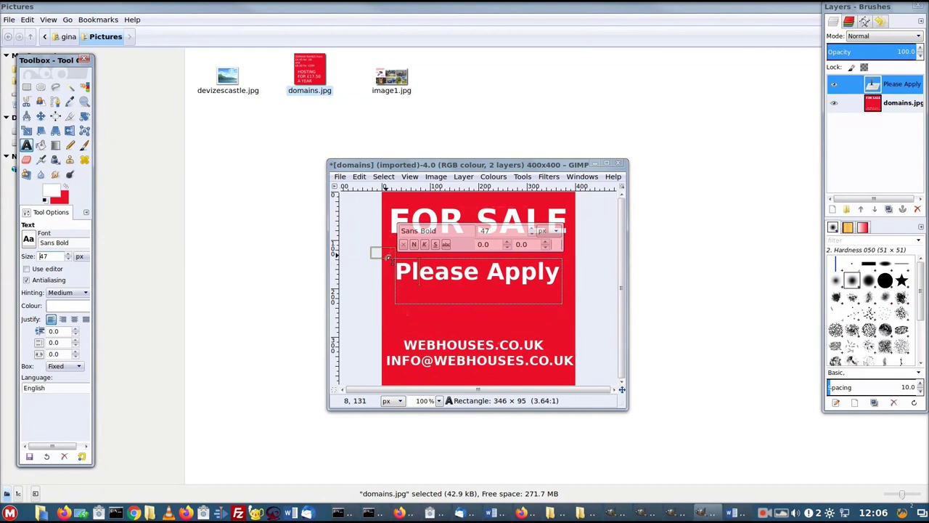
pyautogui.moveTo(387, 255); pyautogui.dragTo(390, 269)
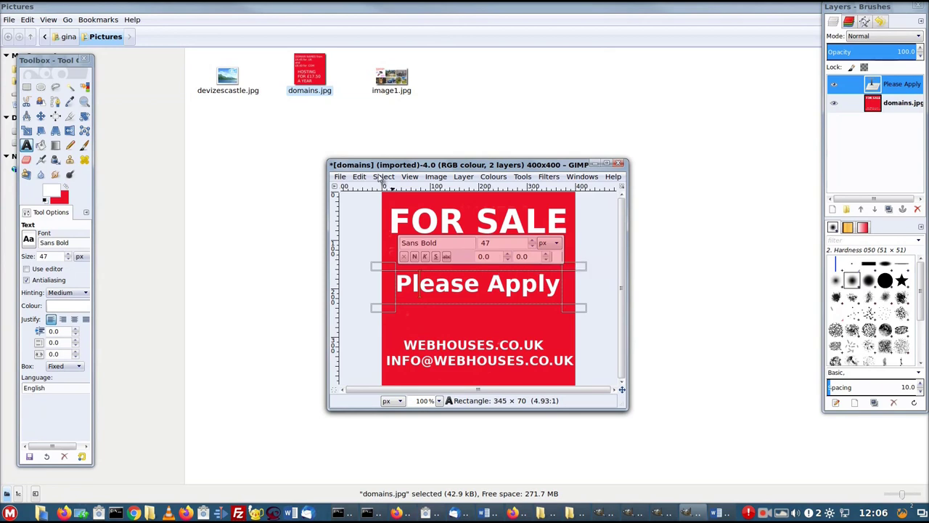
# Flatten the Please Apply sign, copy it to the clipboard, and bring the castle photo forward.
pyautogui.click(434, 178)
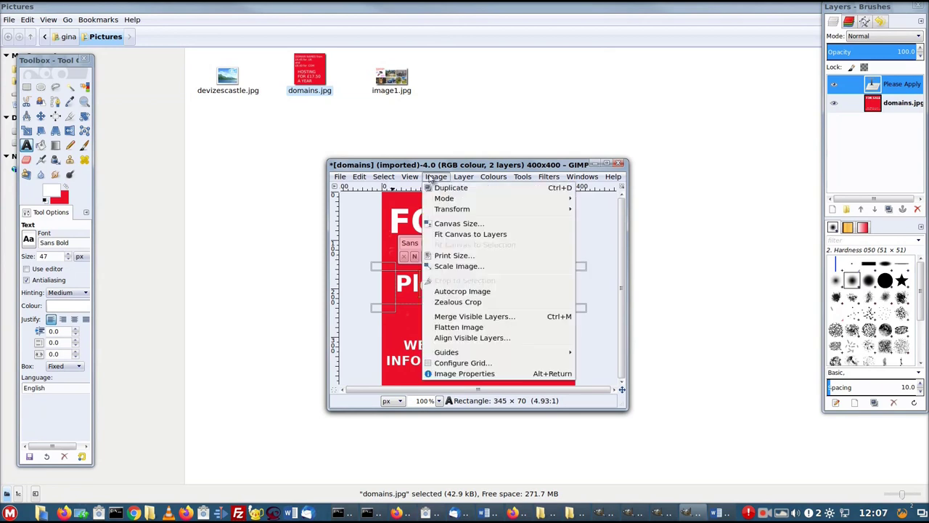
pyautogui.click(479, 327)
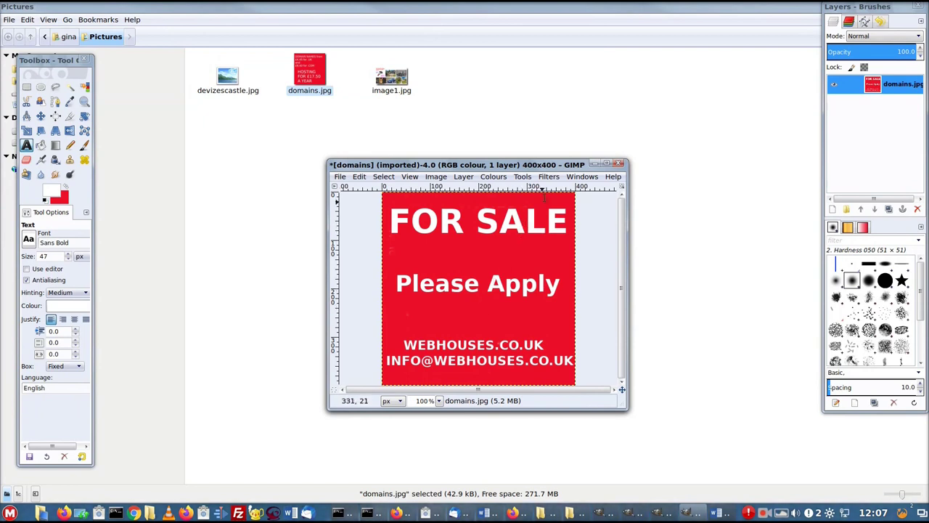
pyautogui.click(359, 177)
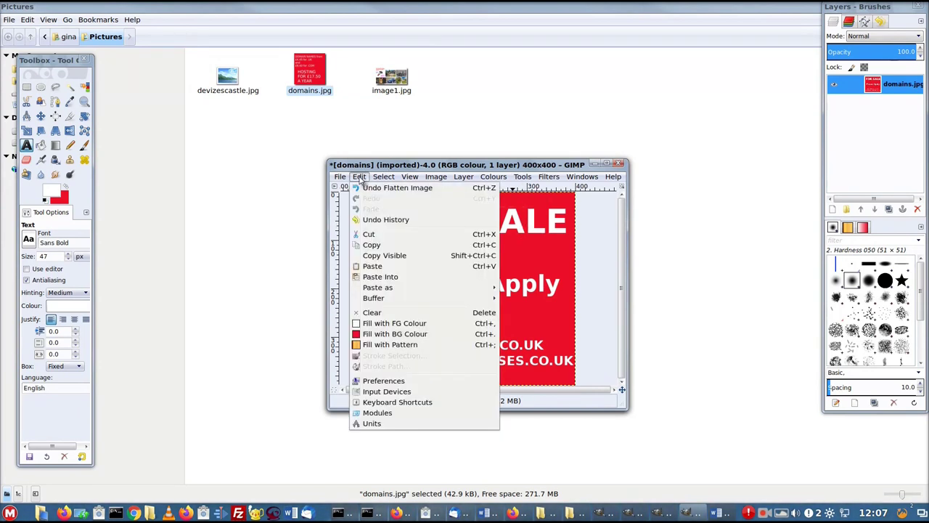
pyautogui.click(387, 247)
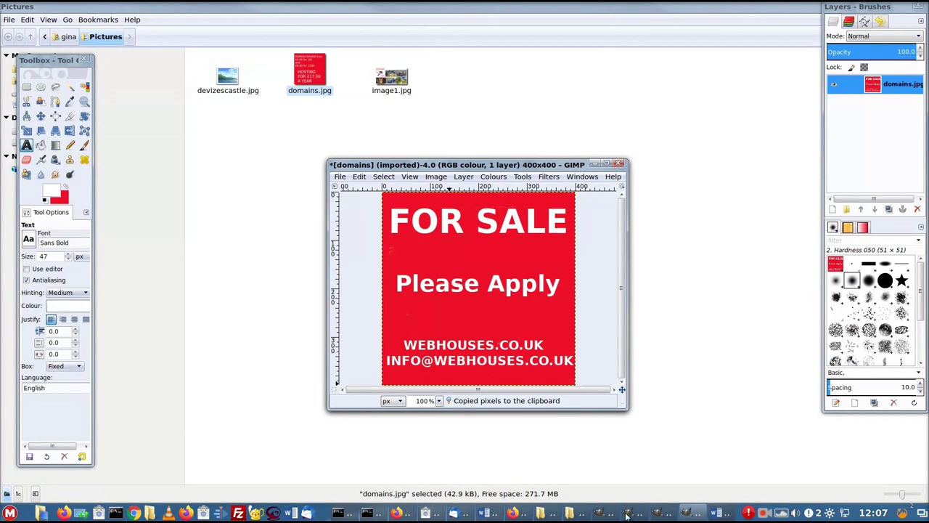
pyautogui.click(603, 514)
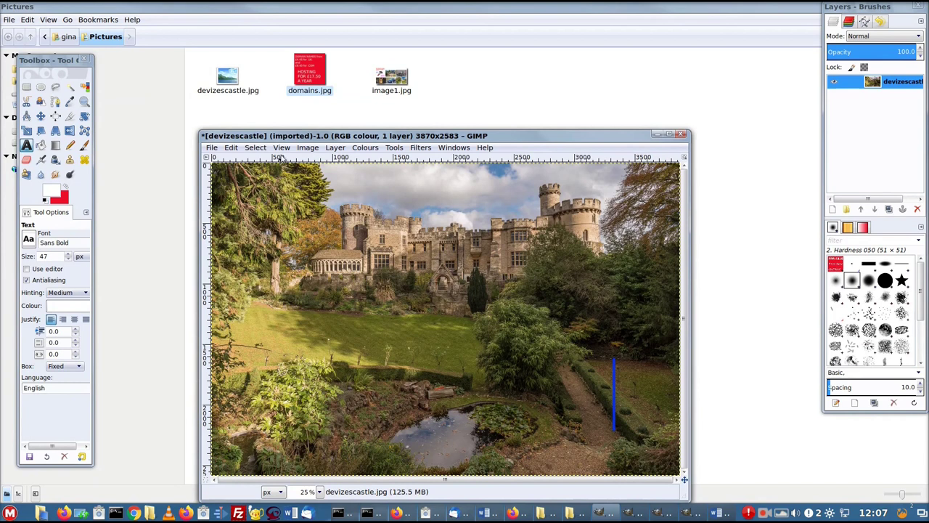
# Paste the copied sign as a floating selection and drag it onto the blue post at right.
pyautogui.click(231, 147)
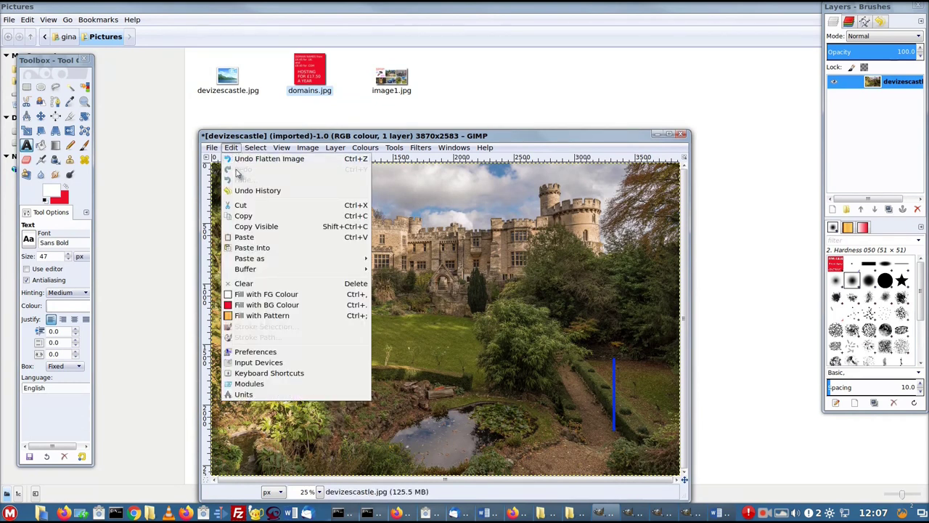
pyautogui.click(245, 237)
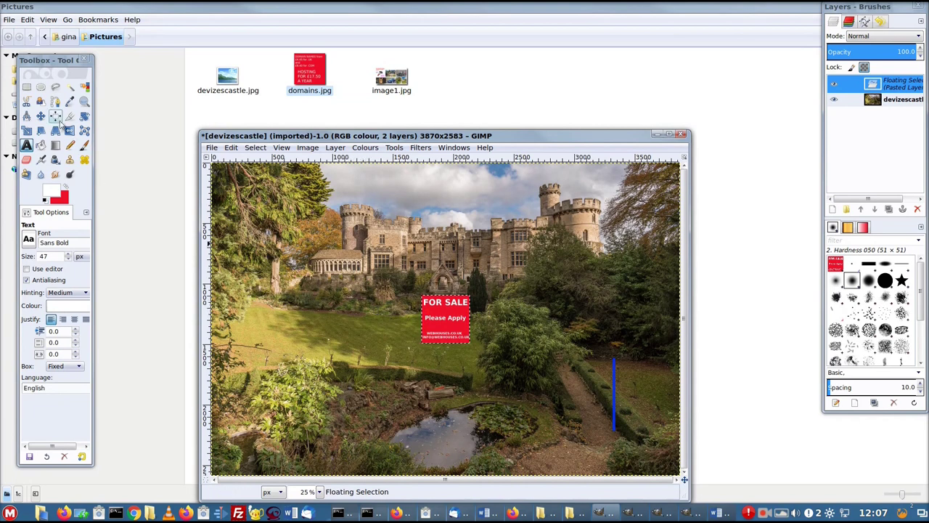
pyautogui.click(27, 87)
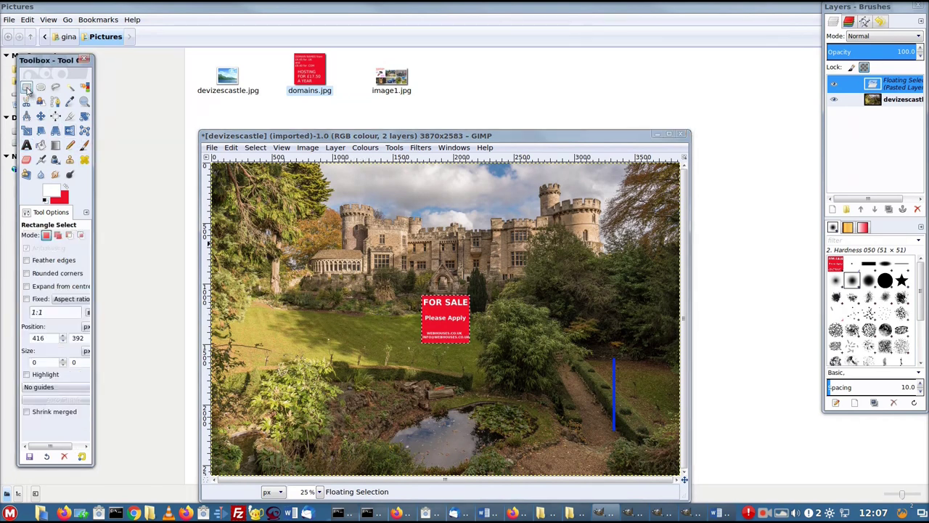
pyautogui.moveTo(436, 313); pyautogui.dragTo(606, 333)
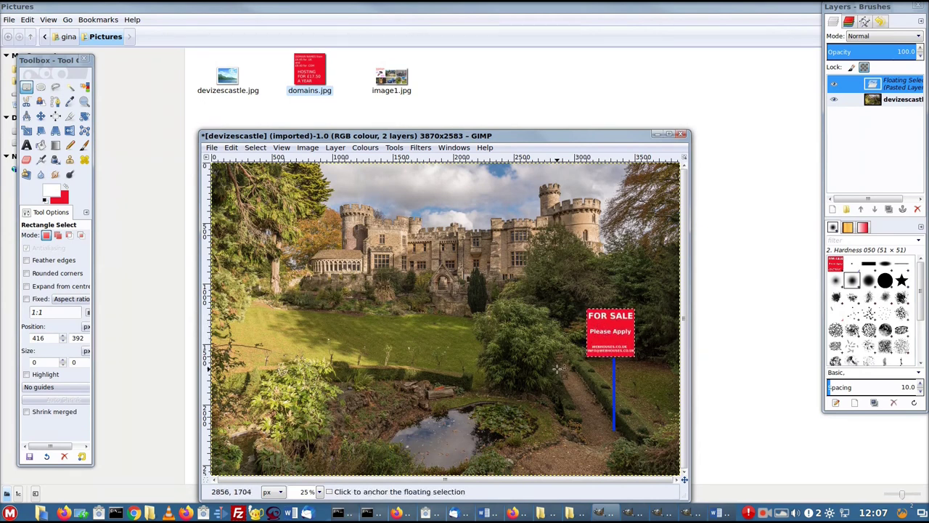
pyautogui.moveTo(604, 338); pyautogui.dragTo(606, 338)
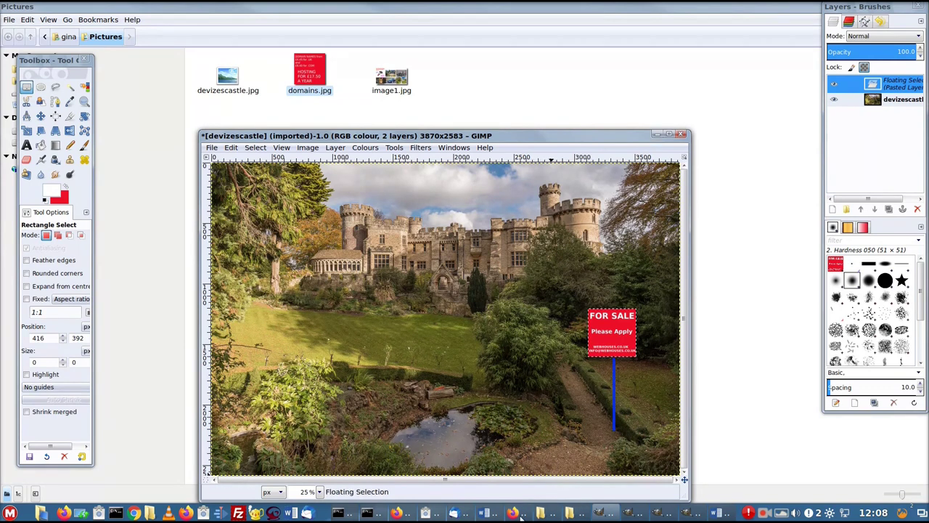
# Close the older domains-2.0 image and bring the domains-4.0 FOR SALE sign image forward for scaling.
pyautogui.moveTo(521, 516)
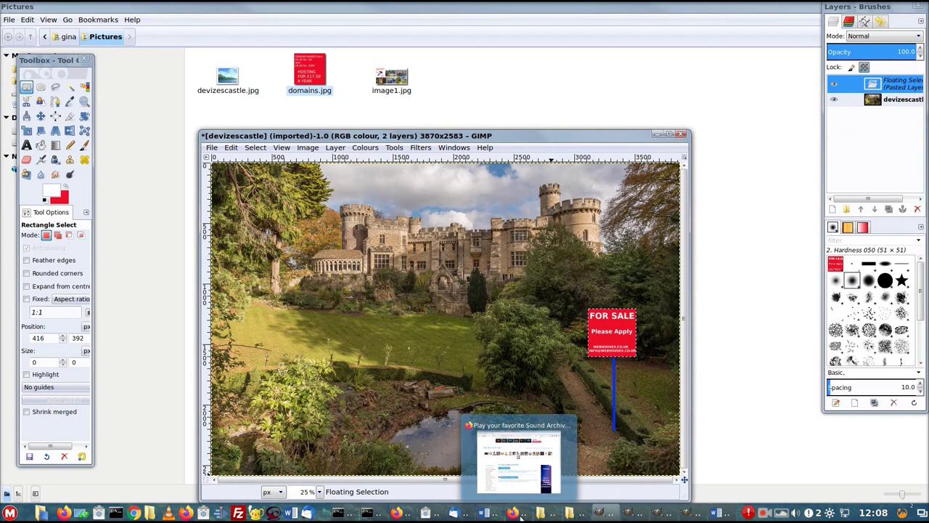
pyautogui.moveTo(599, 514)
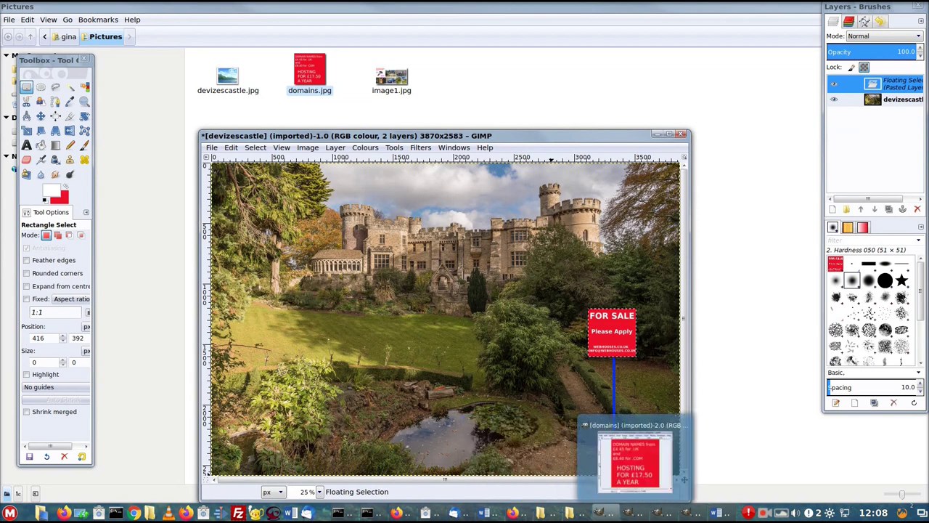
pyautogui.click(640, 514)
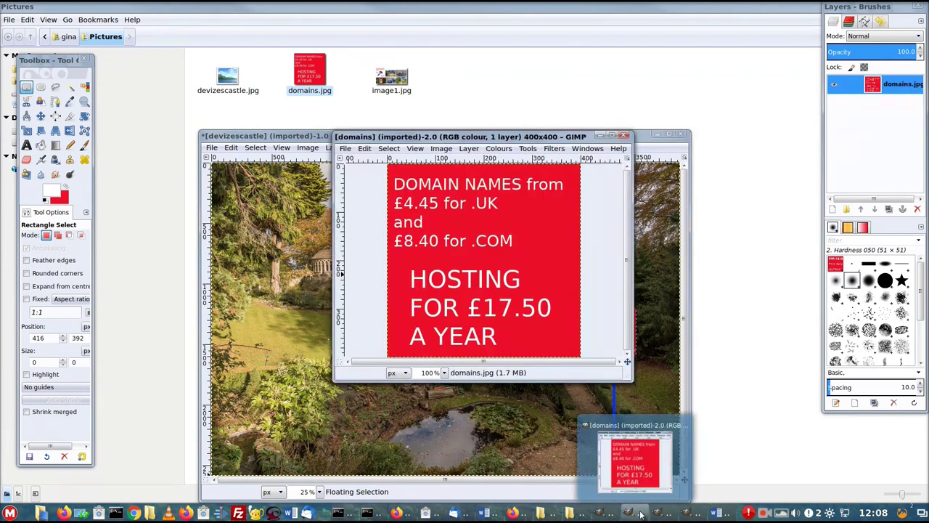
pyautogui.click(625, 136)
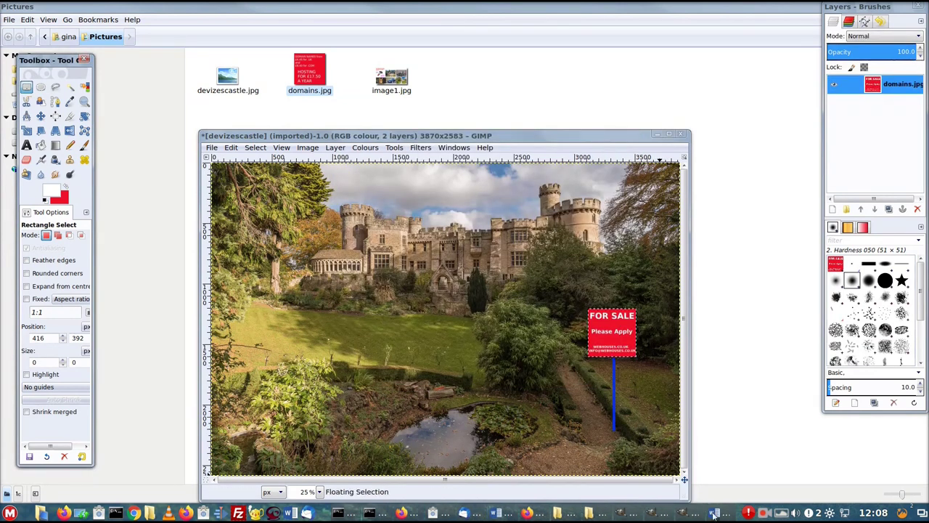
pyautogui.click(686, 514)
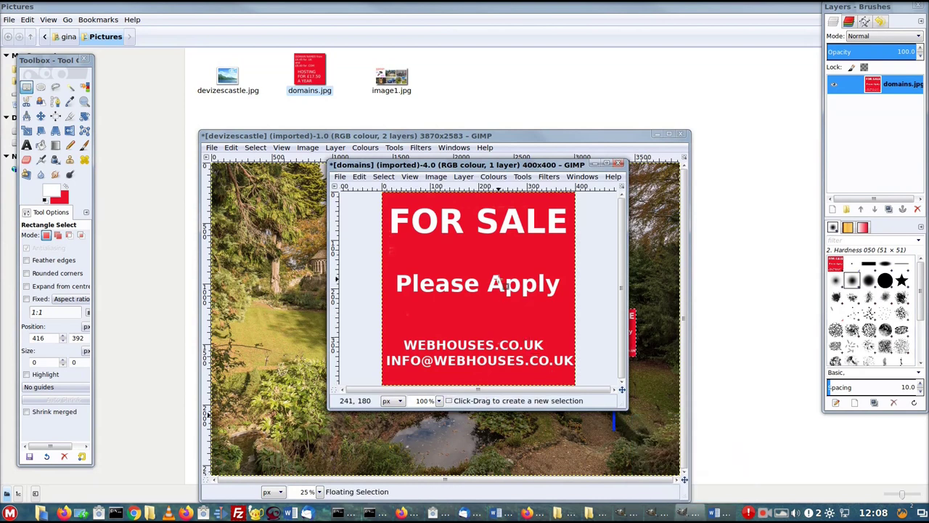
pyautogui.click(437, 177)
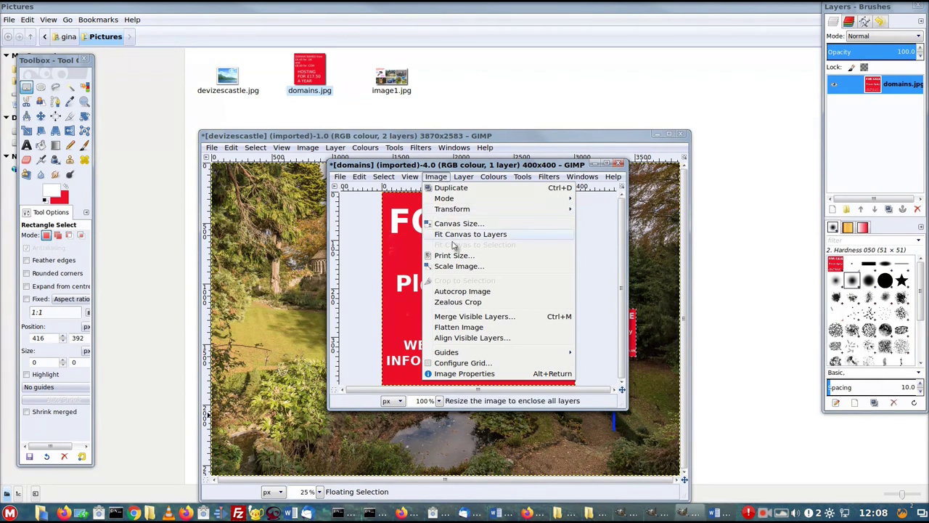
# Scale the FOR SALE sign image down to 250×250 pixels.
pyautogui.click(457, 267)
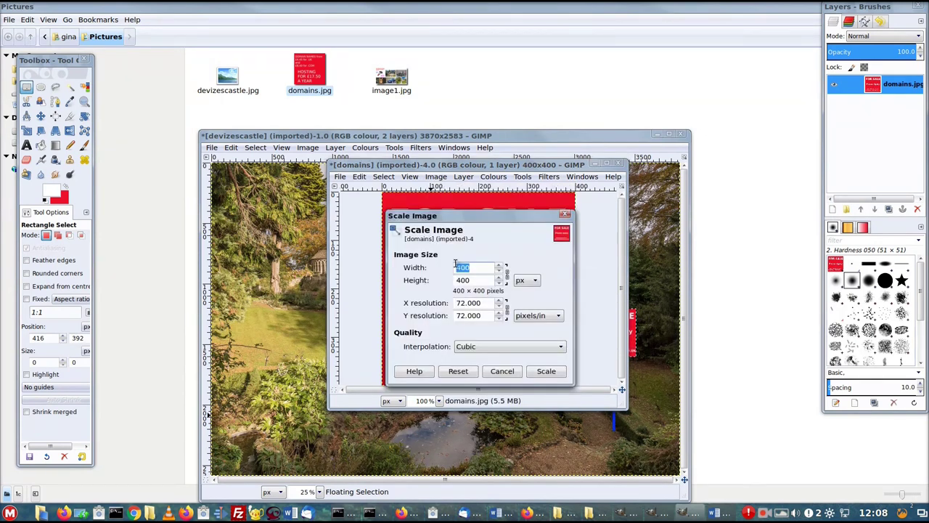
pyautogui.click(473, 268)
pyautogui.write('250')
pyautogui.click(550, 374)
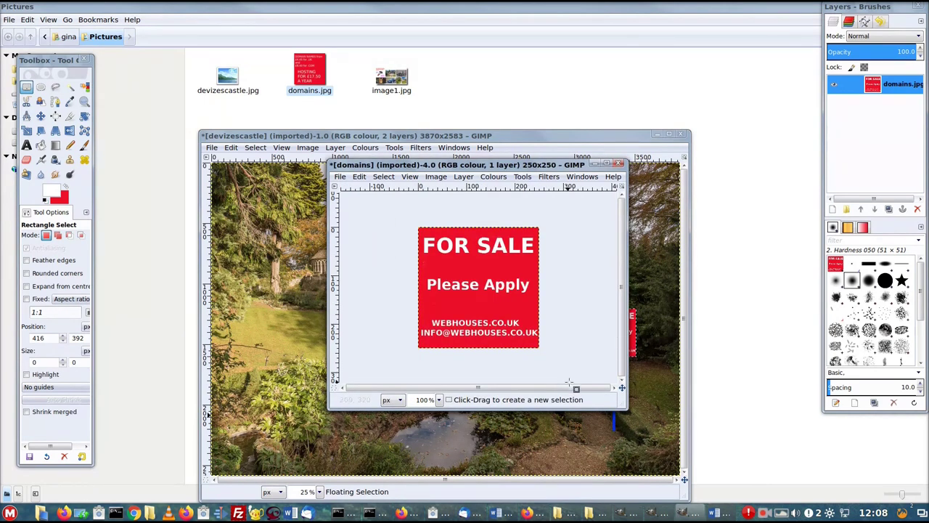
# Copy the resized sign to the clipboard and minimize its window to reveal the castle photo.
pyautogui.click(359, 177)
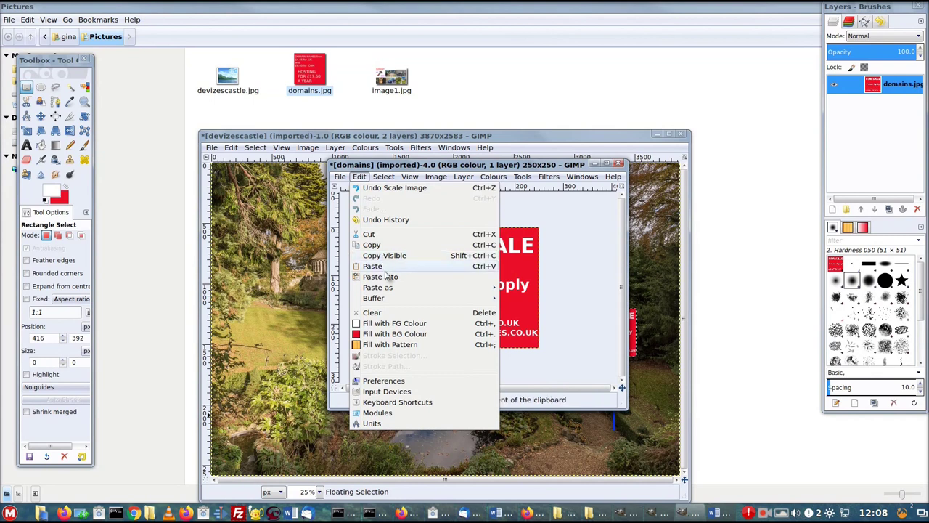
pyautogui.click(372, 245)
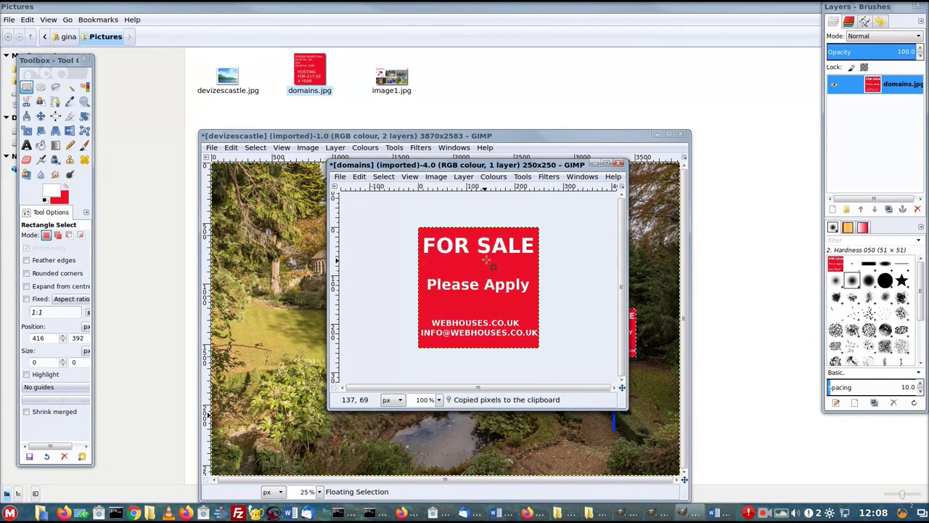
pyautogui.click(596, 164)
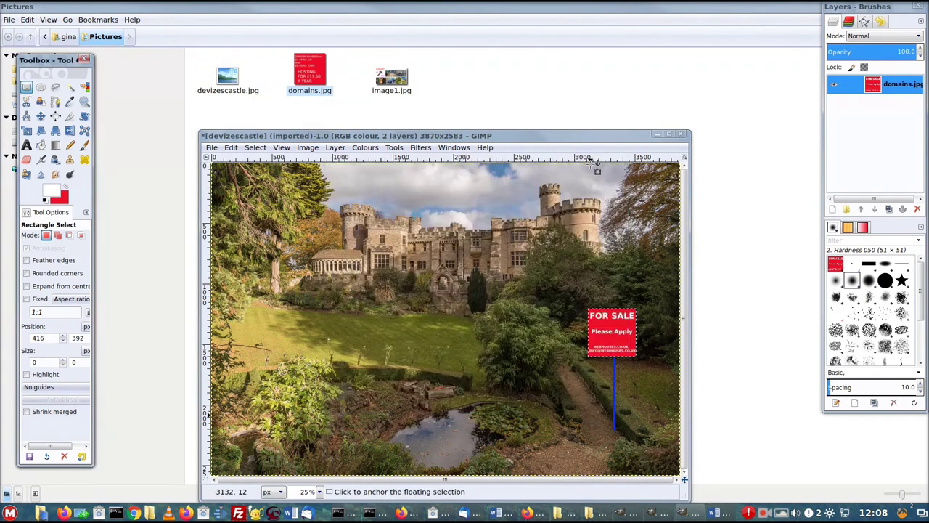
# Move the pasted FOR SALE sign right onto the blue post, then paste the sign again.
pyautogui.click(612, 336)
pyautogui.moveTo(612, 335); pyautogui.dragTo(708, 334)
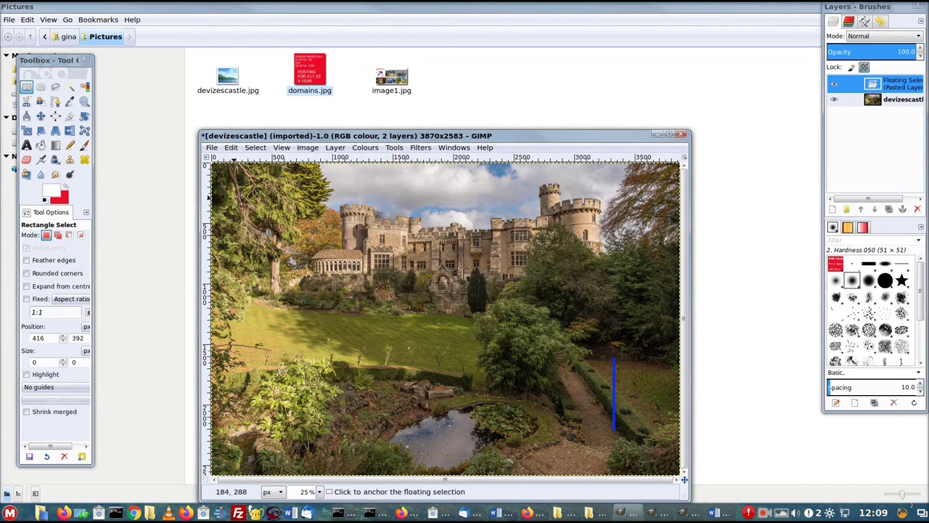
pyautogui.click(231, 147)
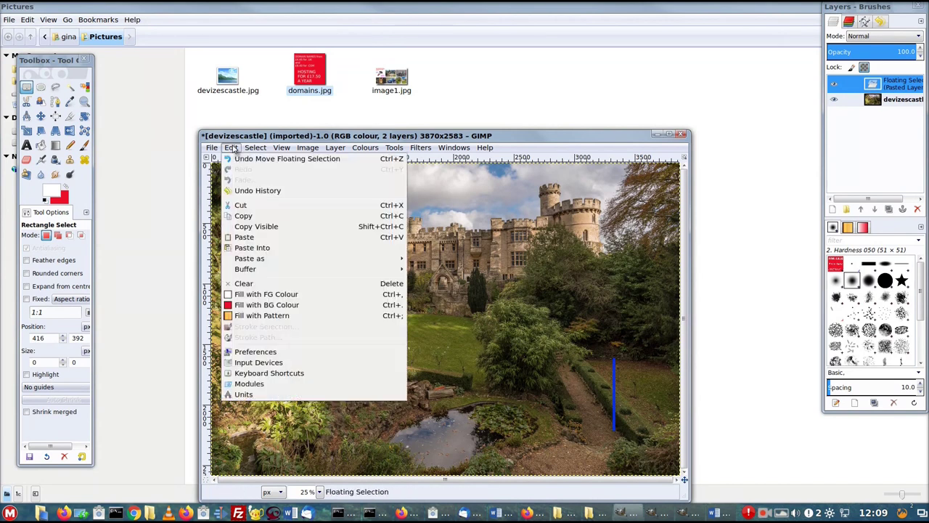
pyautogui.click(265, 238)
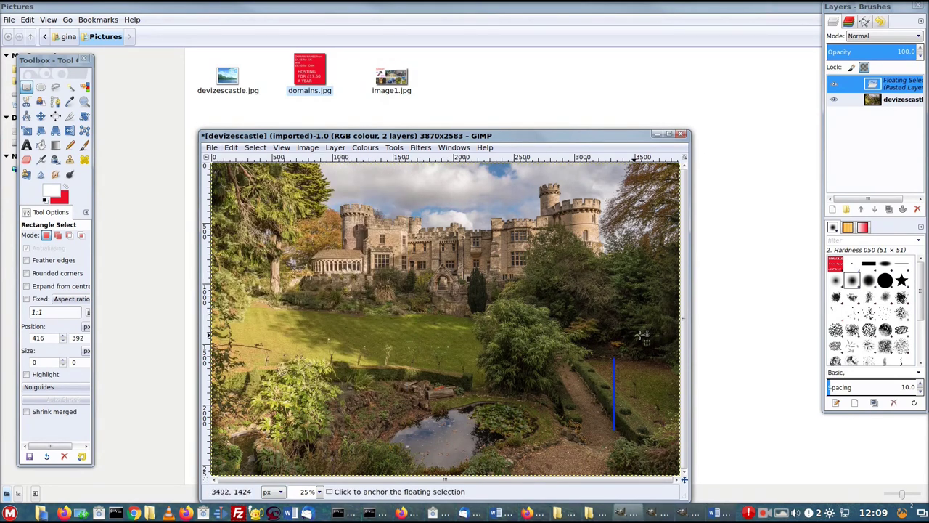
pyautogui.moveTo(678, 340); pyautogui.dragTo(689, 343)
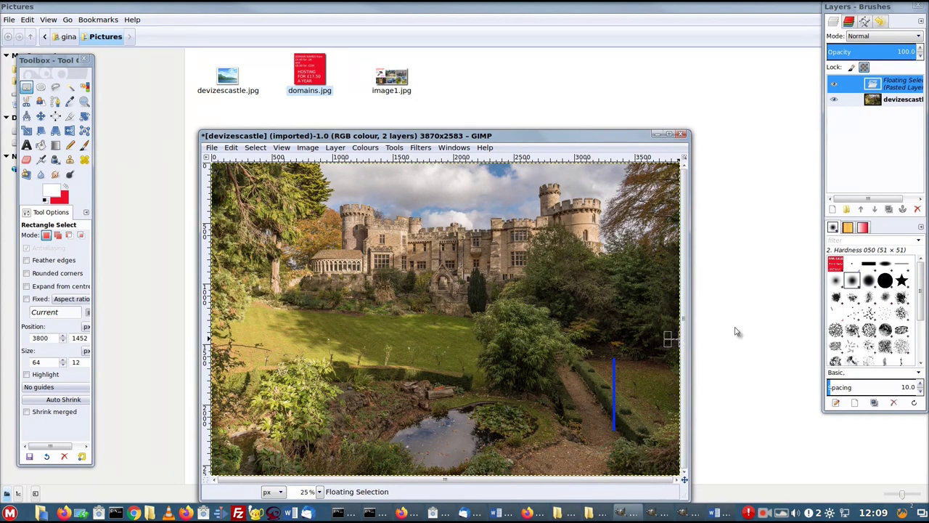
pyautogui.click(837, 265)
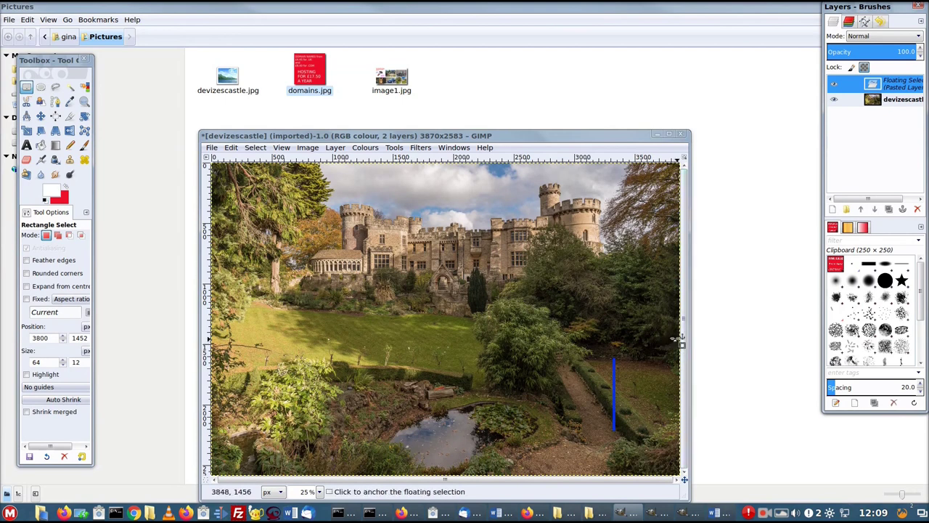
# Undo the stray rectangle selection, then paste, undo and redo the sign paste.
pyautogui.click(231, 147)
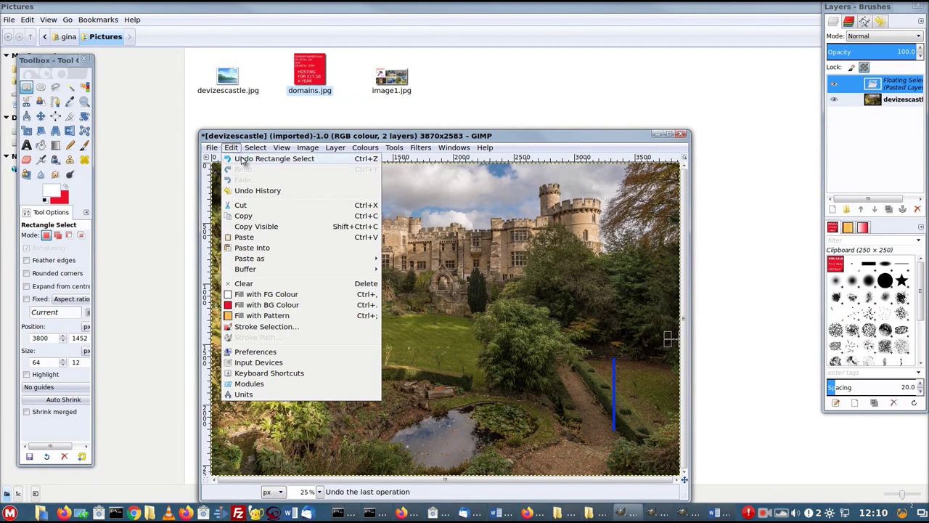
pyautogui.click(243, 159)
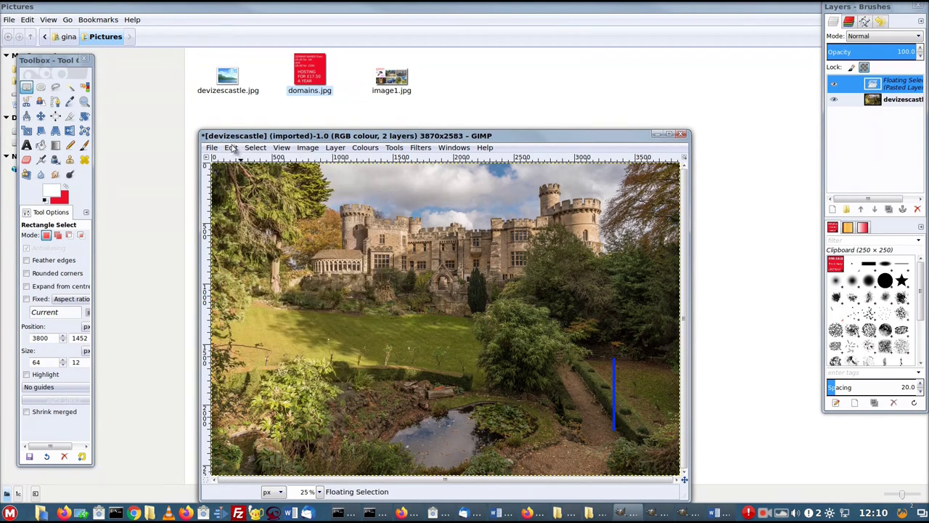
pyautogui.click(231, 147)
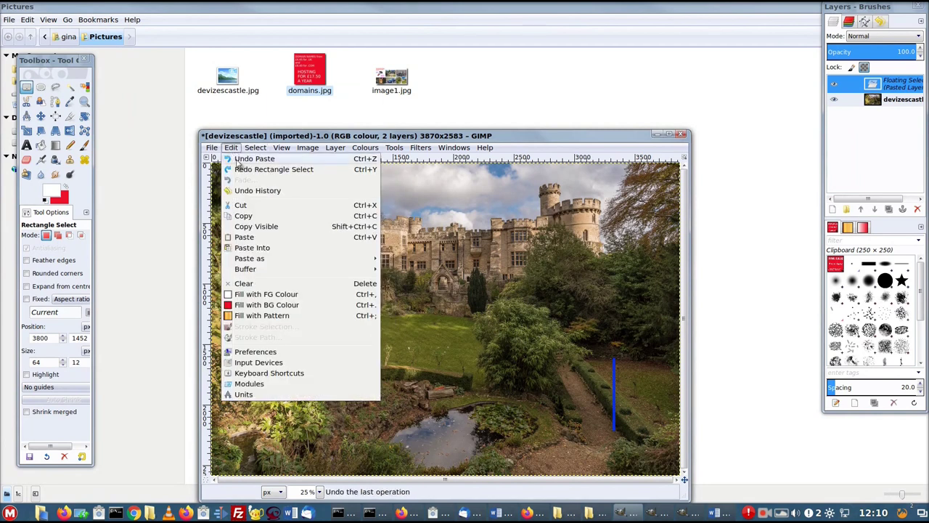
pyautogui.press('Escape')
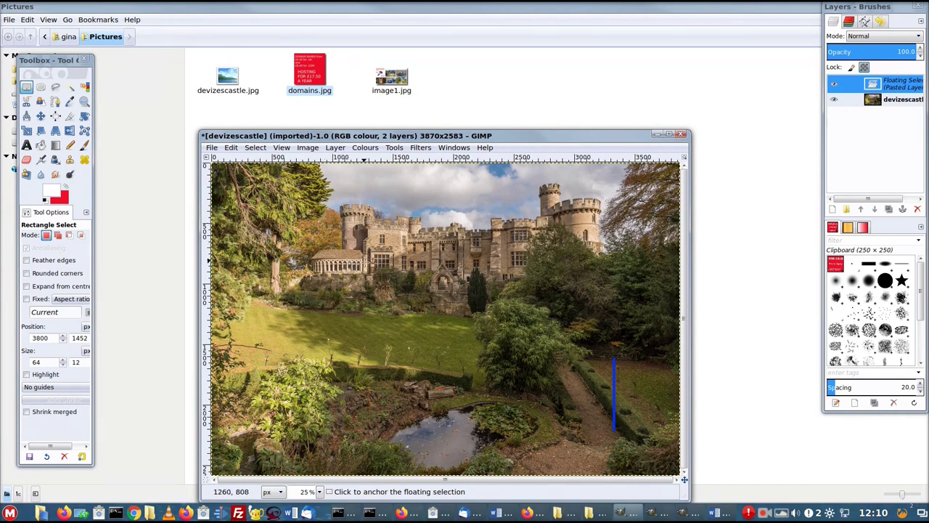
pyautogui.click(231, 147)
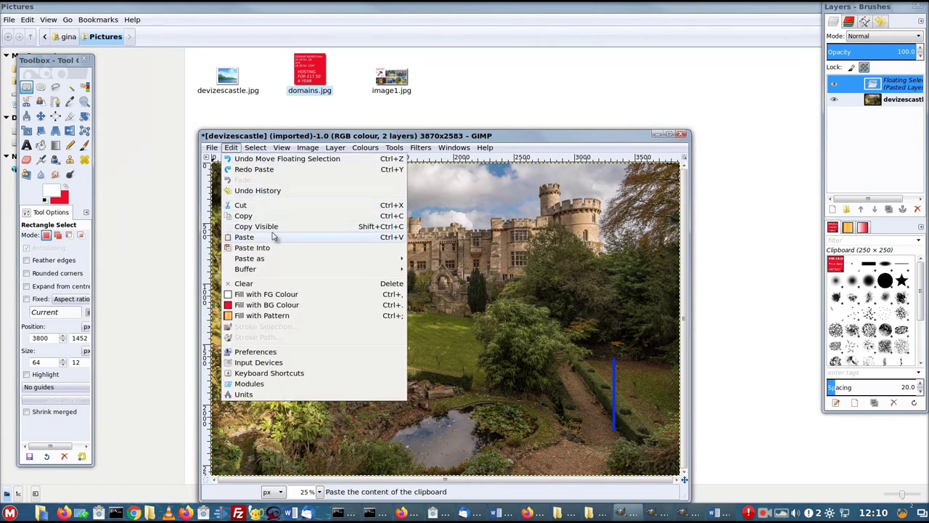
pyautogui.click(278, 236)
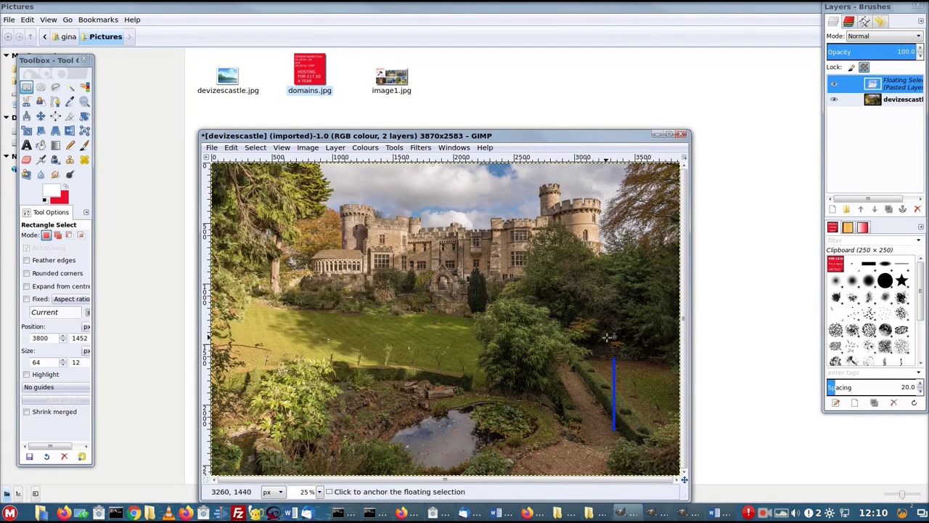
pyautogui.click(231, 148)
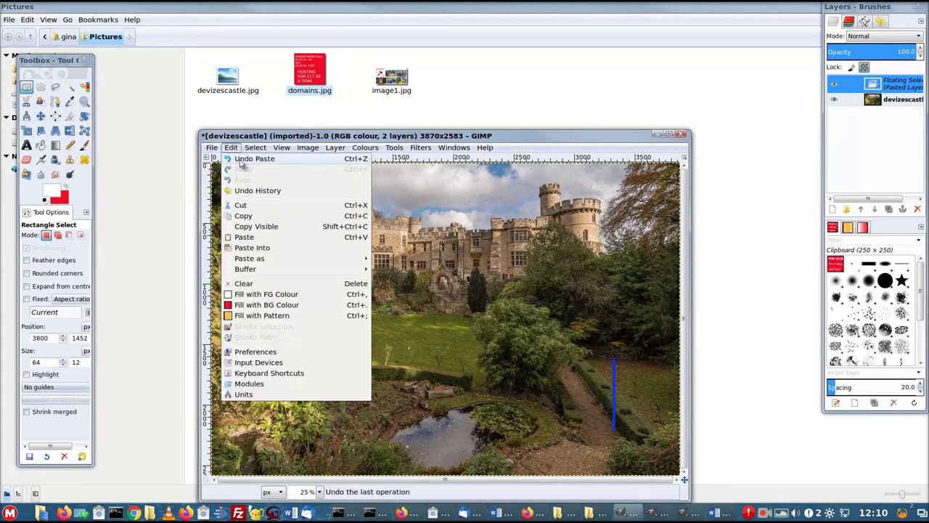
pyautogui.click(244, 160)
pyautogui.click(231, 148)
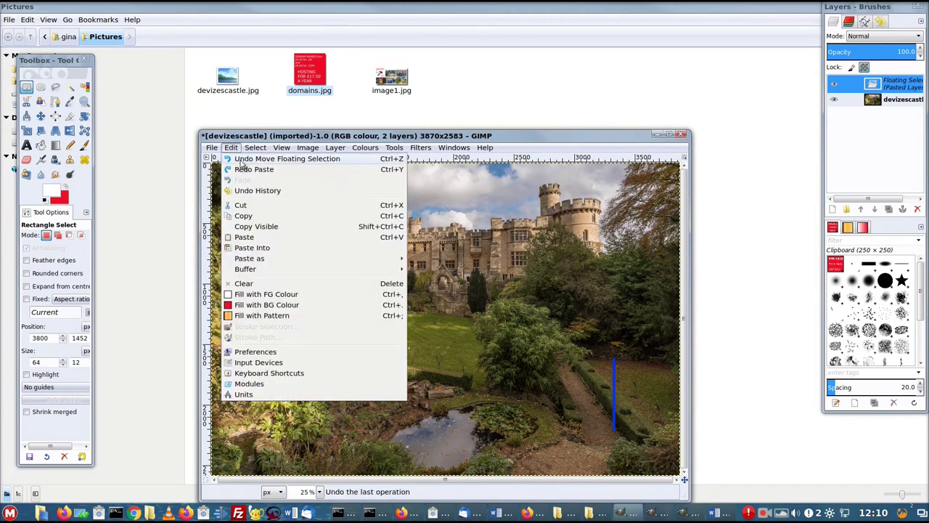
pyautogui.click(241, 160)
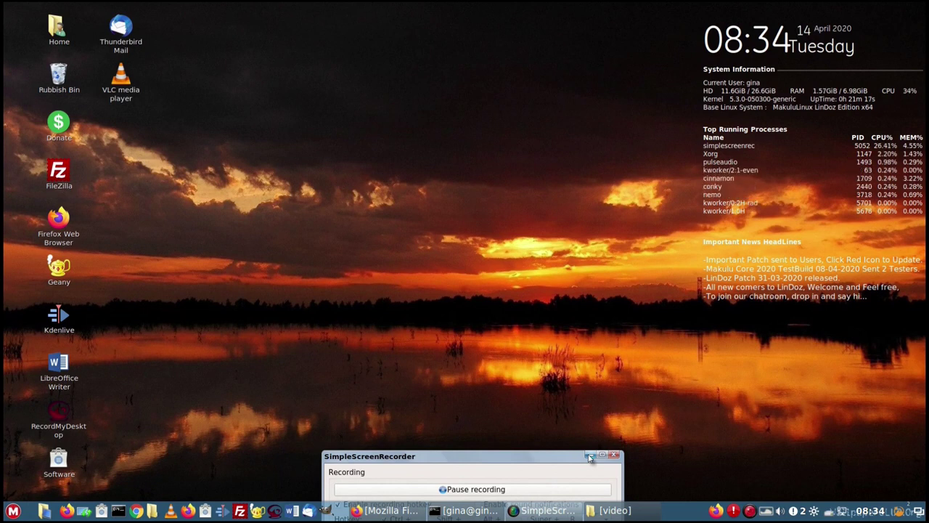
# Minimise the SimpleScreenRecorder window to reveal the desktop.
pyautogui.click(589, 455)
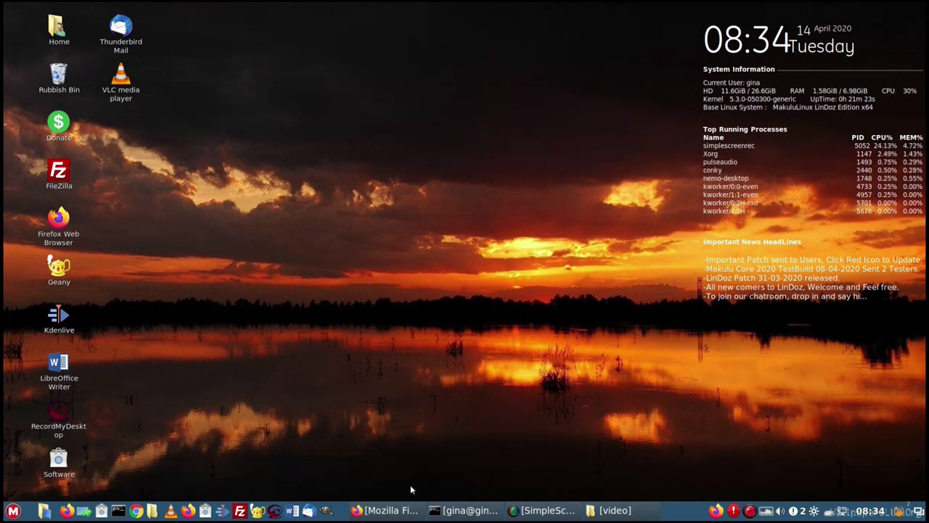
# Open 6image.jpg from the home Pictures folder in GIMP.
pyautogui.click(152, 511)
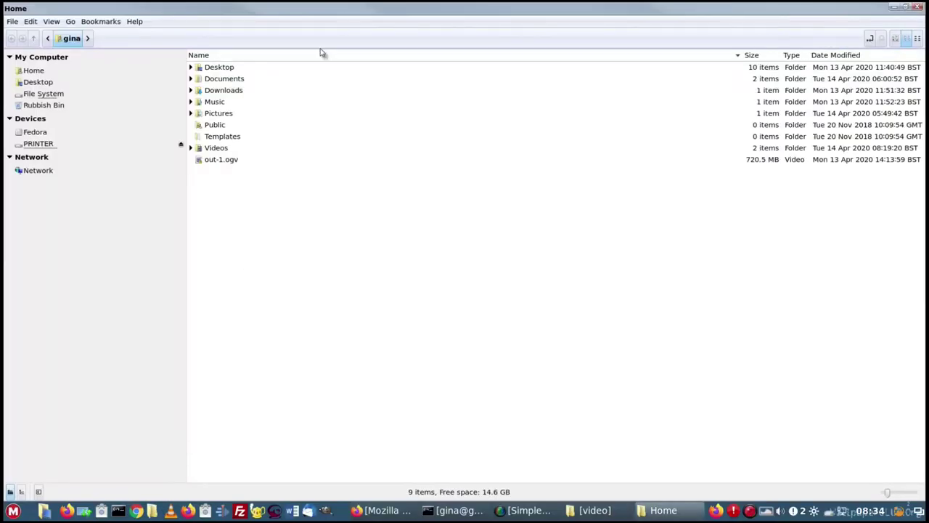
pyautogui.click(260, 115)
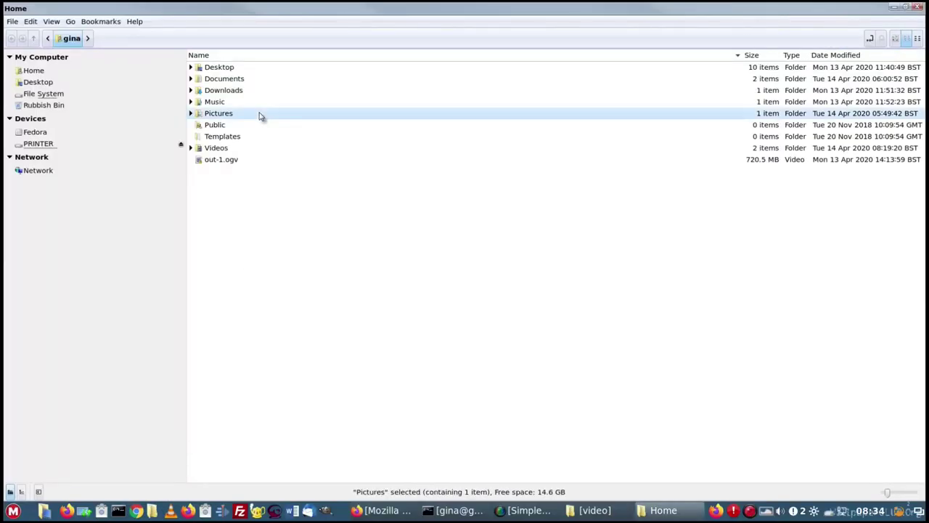
pyautogui.doubleClick(260, 115)
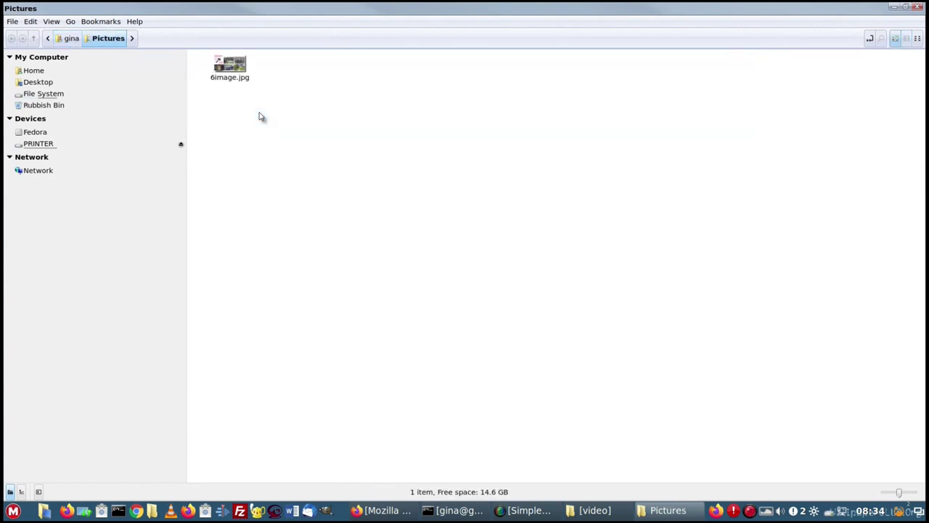
pyautogui.doubleClick(231, 69)
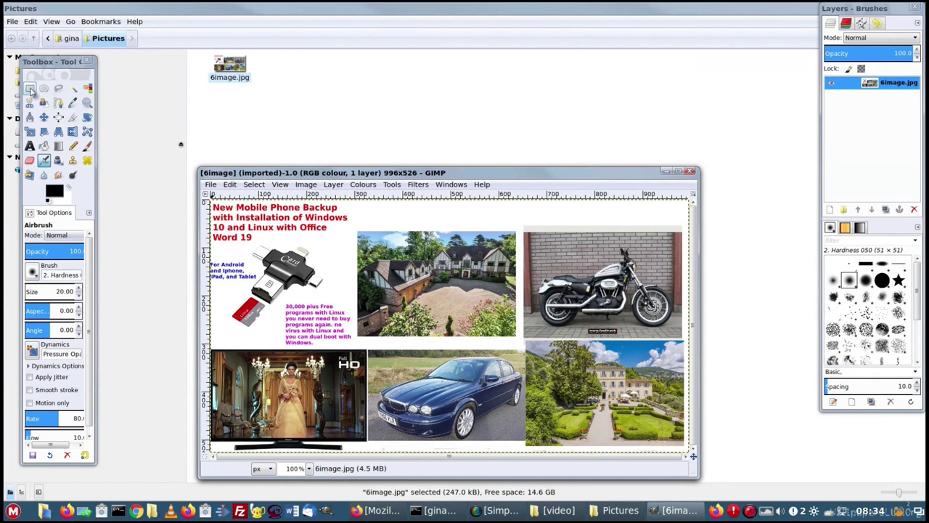
# Cut the top-left phone backup advert panel from 6image and paste it as a new 307×310 image.
pyautogui.click(31, 89)
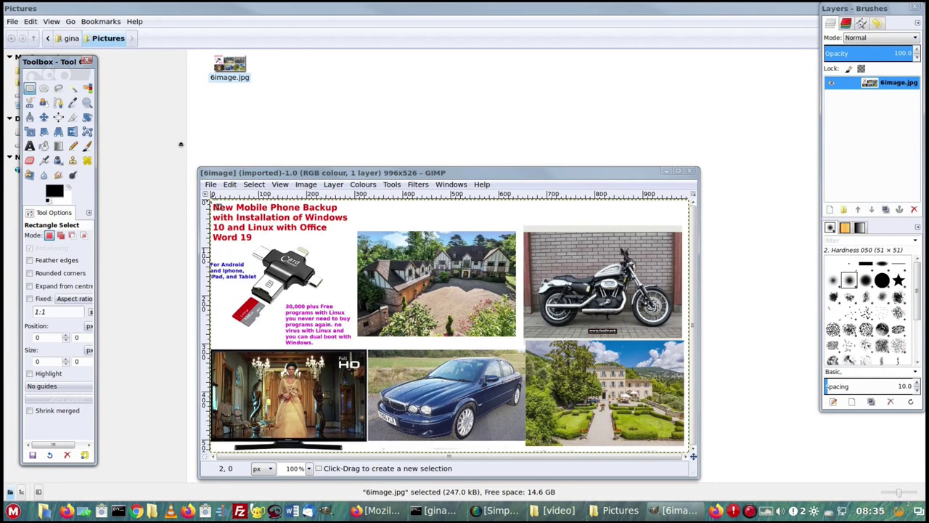
pyautogui.moveTo(214, 204); pyautogui.dragTo(357, 348)
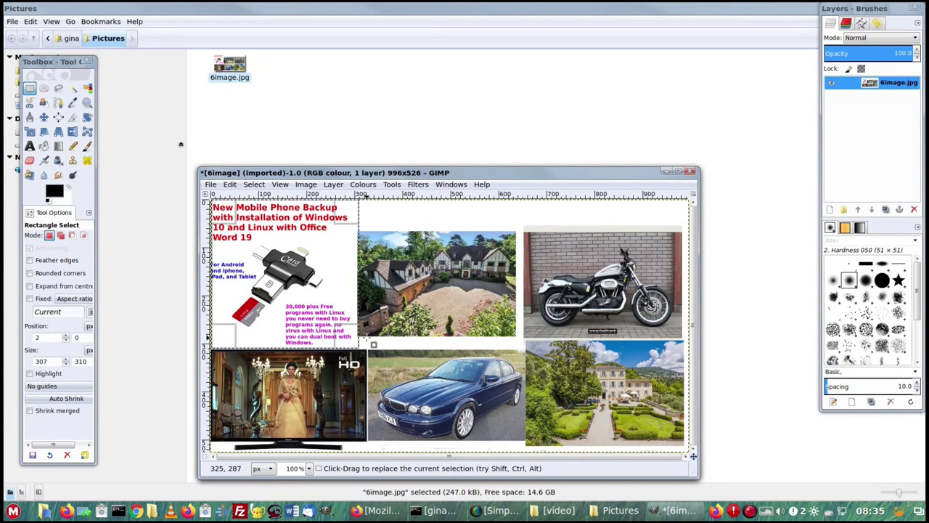
pyautogui.press('ctrl')
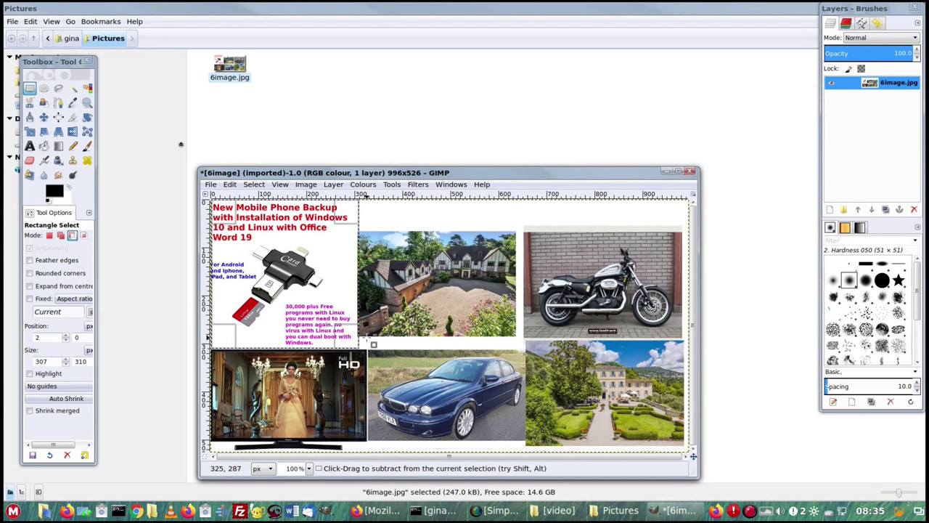
pyautogui.hotkey('ctrl', 'x')
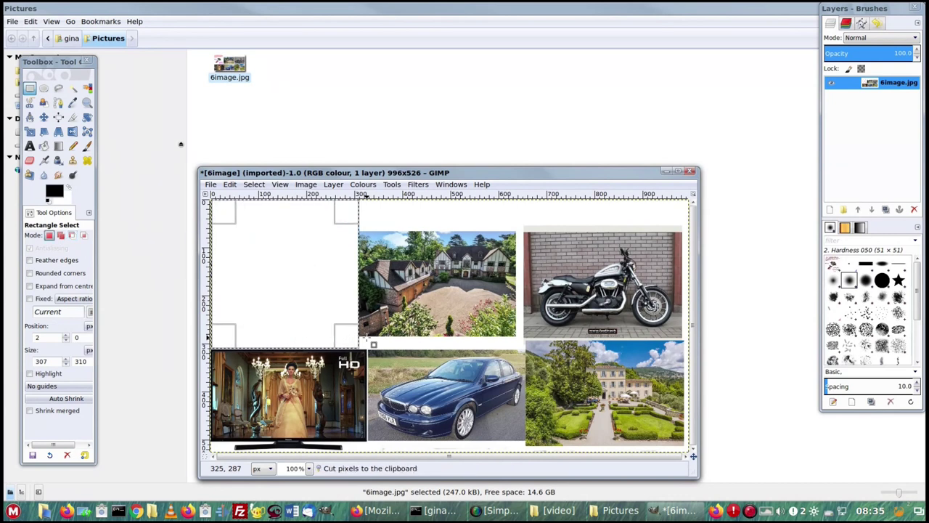
pyautogui.hotkey('ctrl', 'shift')
pyautogui.hotkey('ctrl', 'shift', 'v')
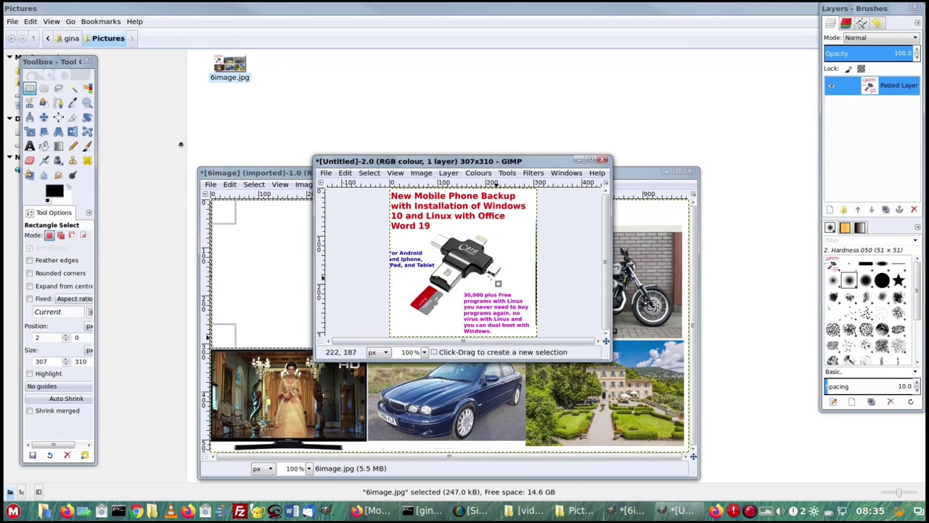
# Export the new advert image as backup.png into the Documents folder.
pyautogui.click(326, 174)
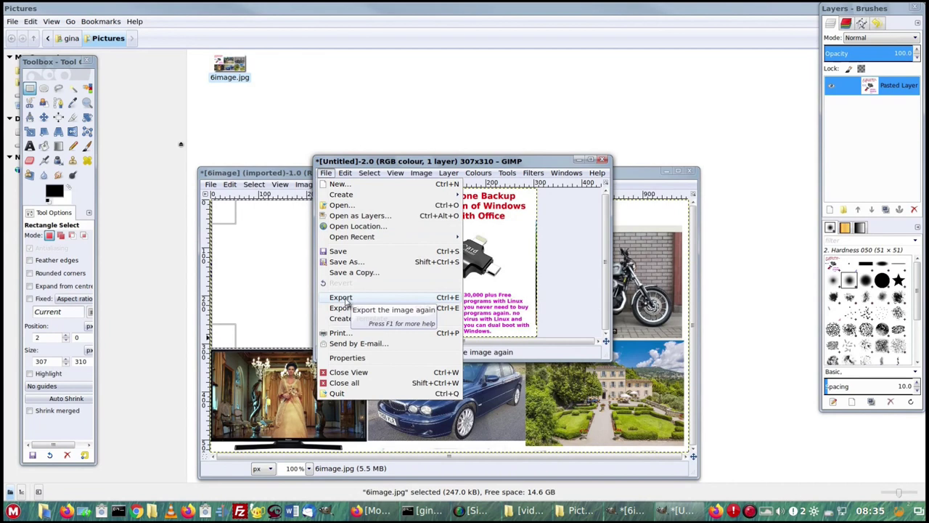
pyautogui.click(346, 299)
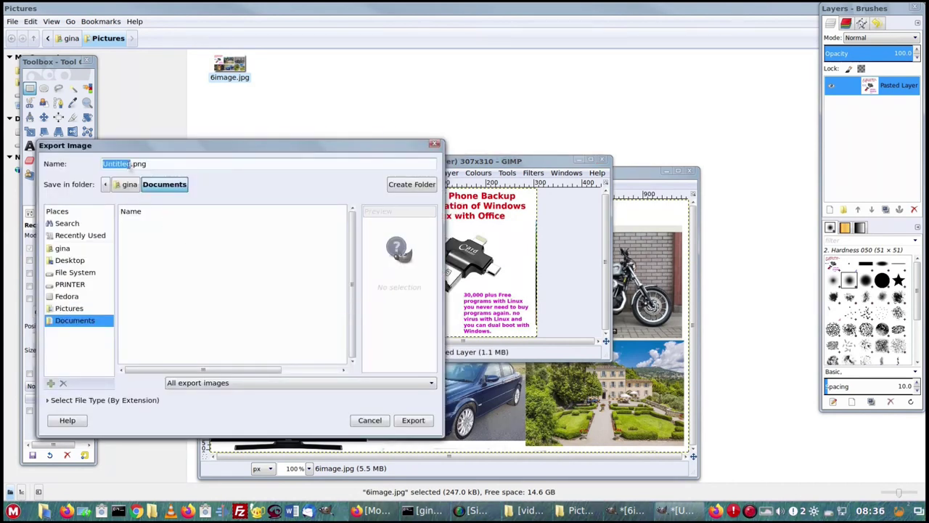
pyautogui.click(131, 165)
pyautogui.press('BackSpace')
pyautogui.press('BackSpace')
pyautogui.press('BackSpace')
pyautogui.press('BackSpace')
pyautogui.press('BackSpace')
pyautogui.press('BackSpace')
pyautogui.press('BackSpace')
pyautogui.press('BackSpace')
pyautogui.write('backup')
pyautogui.press('Return')
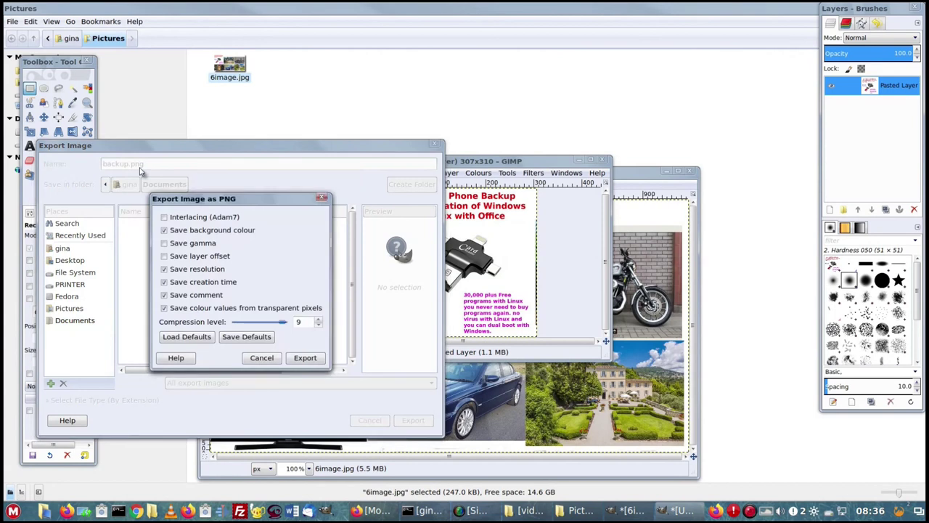
pyautogui.click(305, 358)
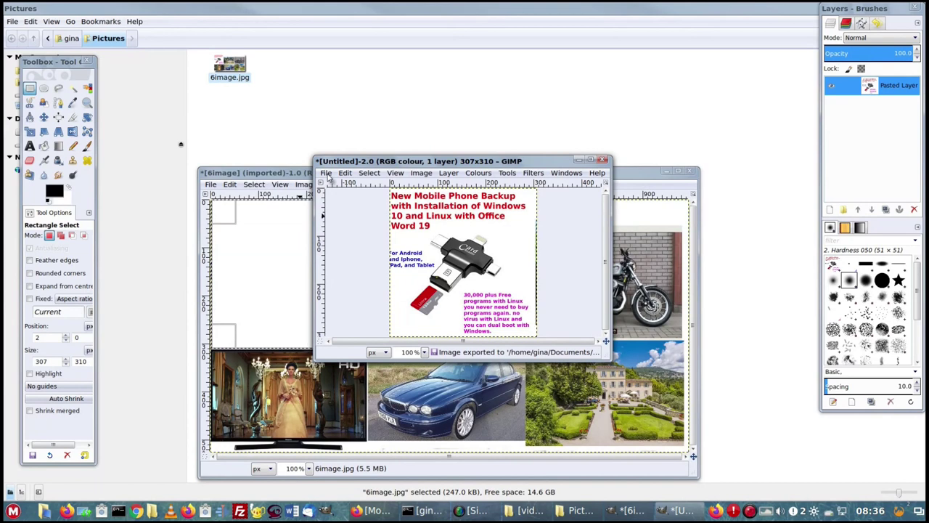
pyautogui.click(326, 173)
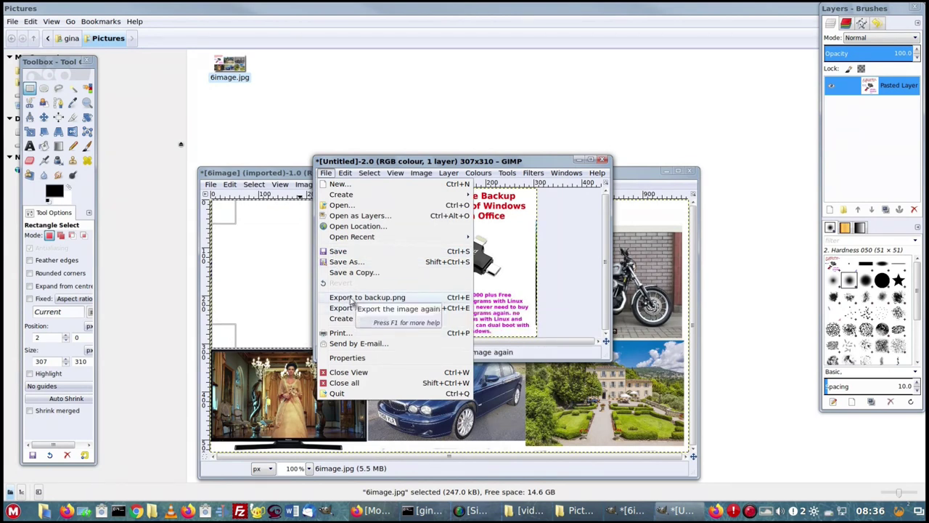
# Export the advert image again as backup.png, this time into the Pictures folder.
pyautogui.click(353, 298)
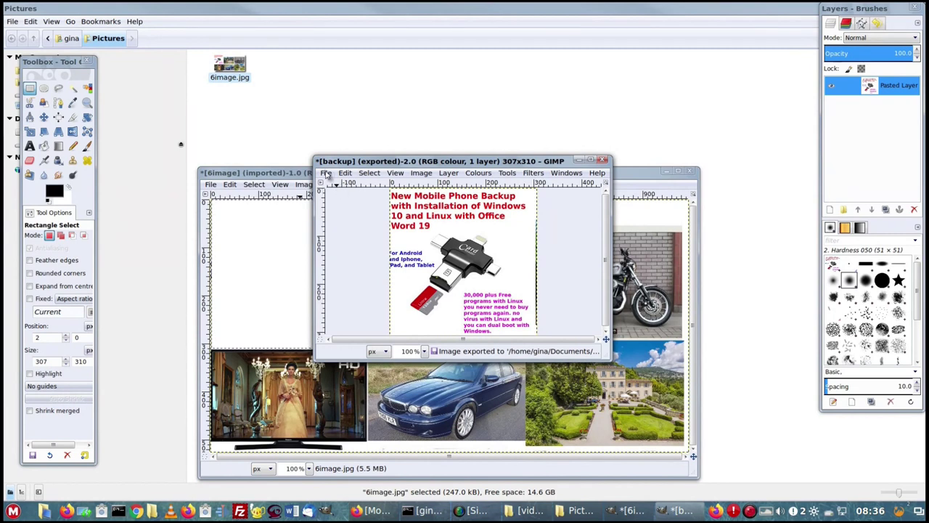
pyautogui.click(326, 172)
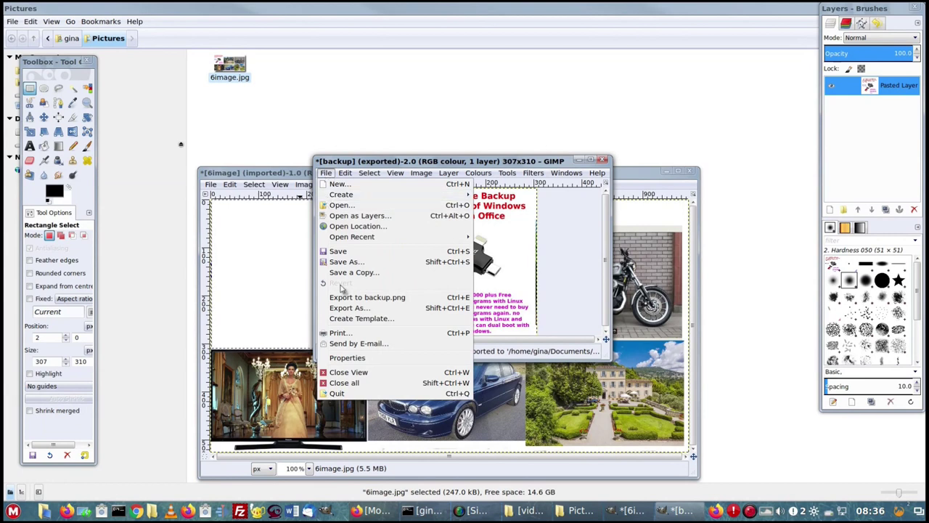
pyautogui.click(360, 309)
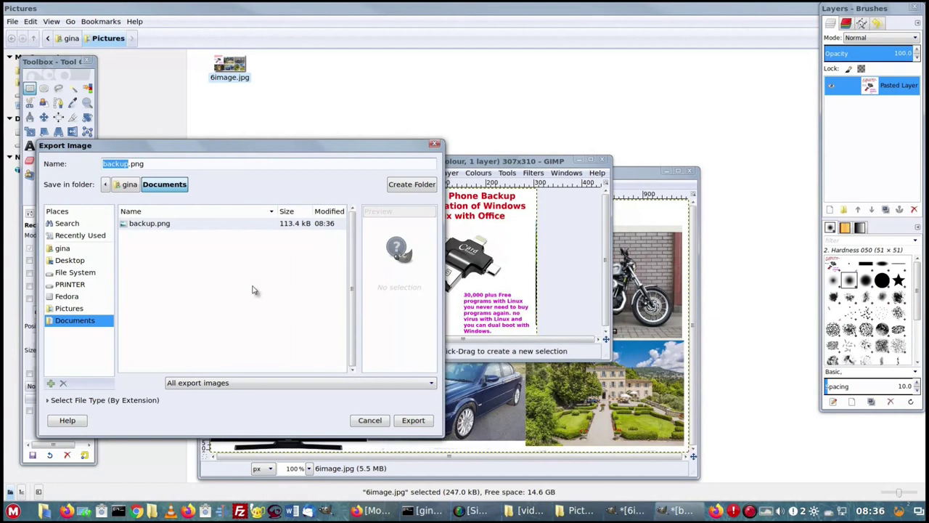
pyautogui.click(91, 311)
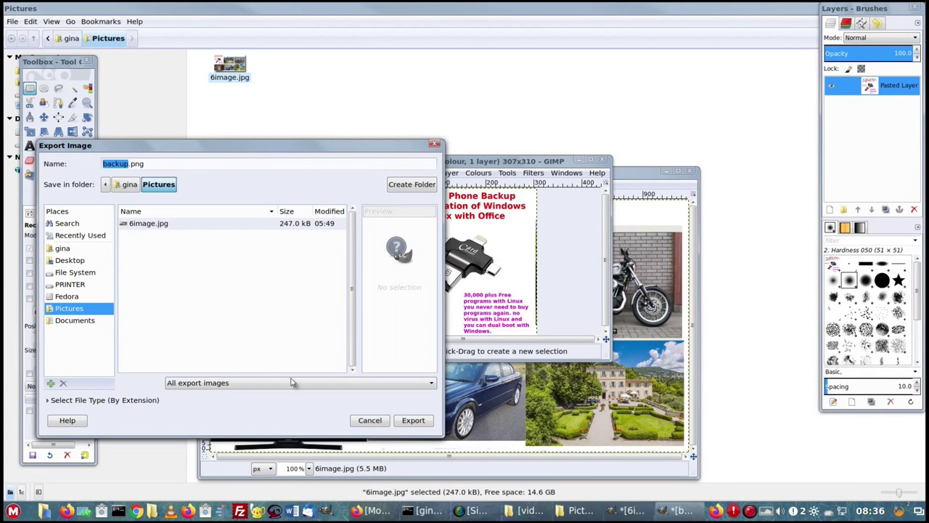
pyautogui.click(413, 421)
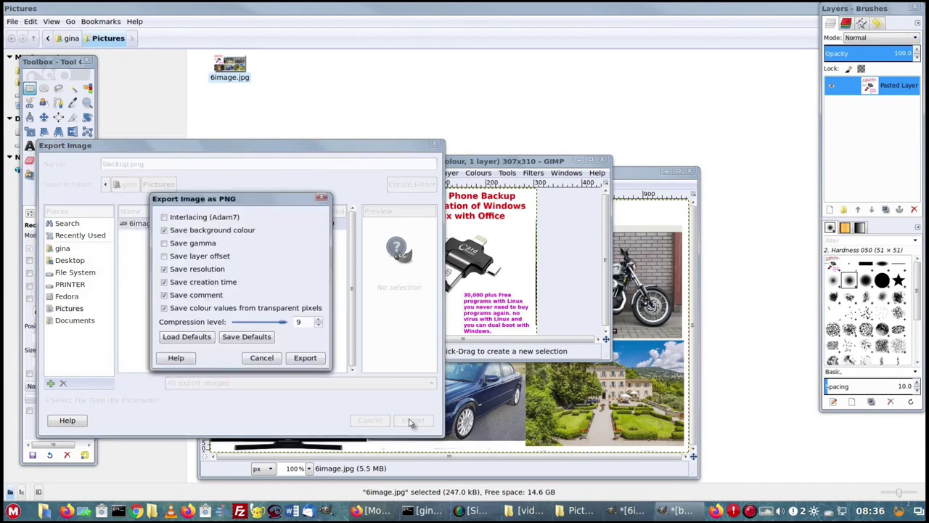
pyautogui.click(305, 357)
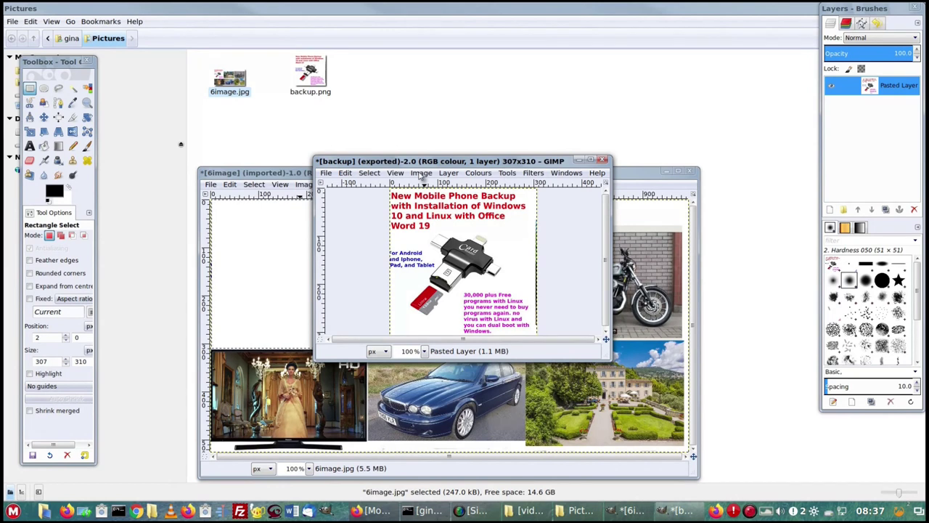
# Scale the backup image to 50 mm wide, reducing it from 307×310 to 142×143 pixels.
pyautogui.click(421, 173)
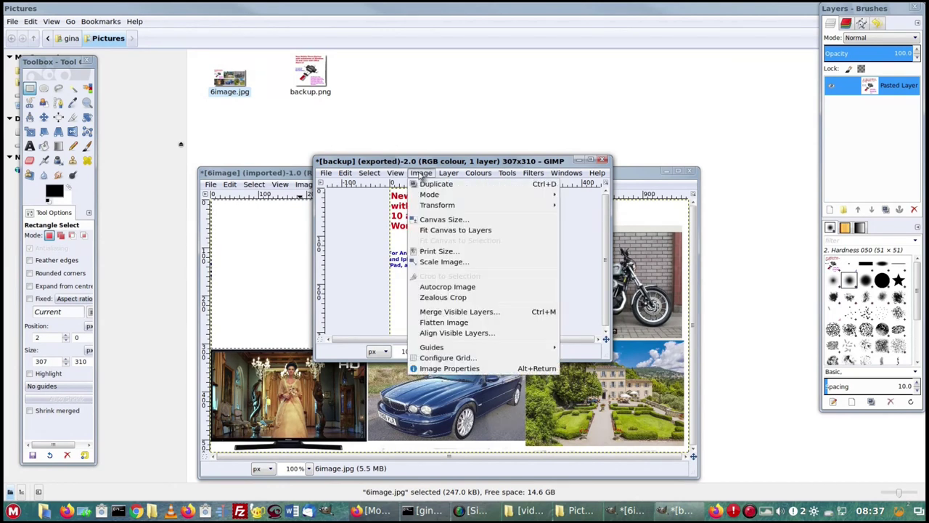
pyautogui.click(440, 263)
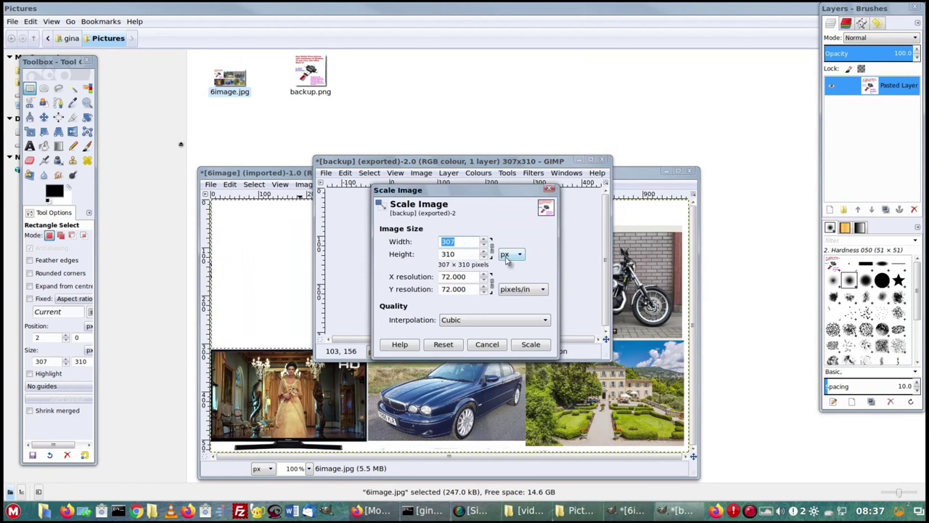
pyautogui.click(508, 254)
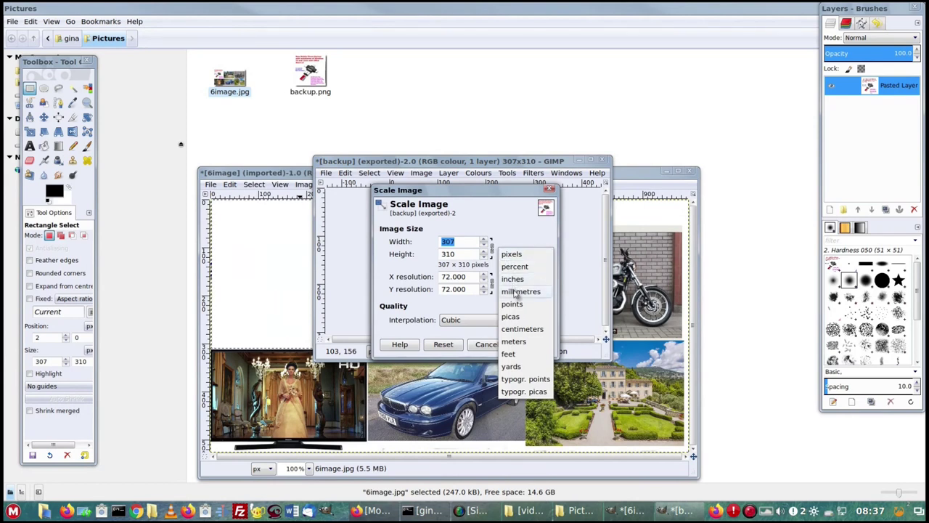
pyautogui.click(515, 291)
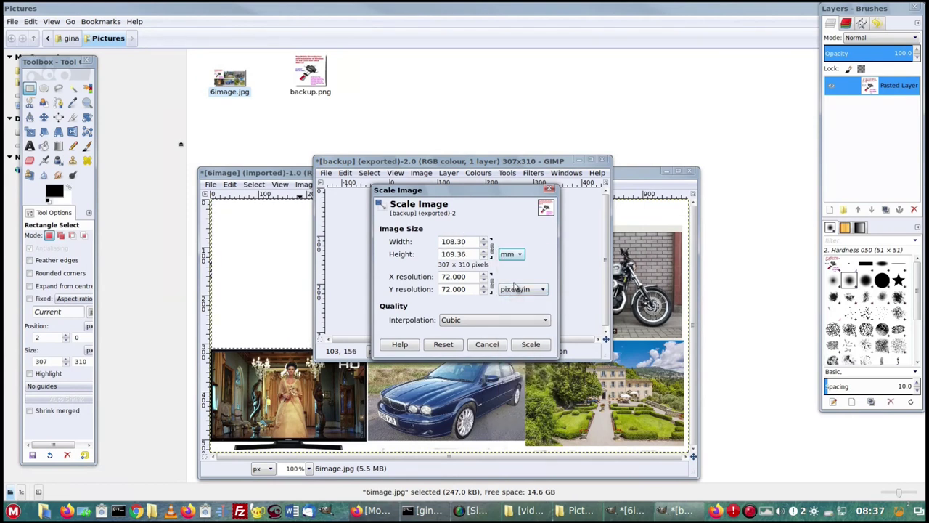
pyautogui.click(467, 241)
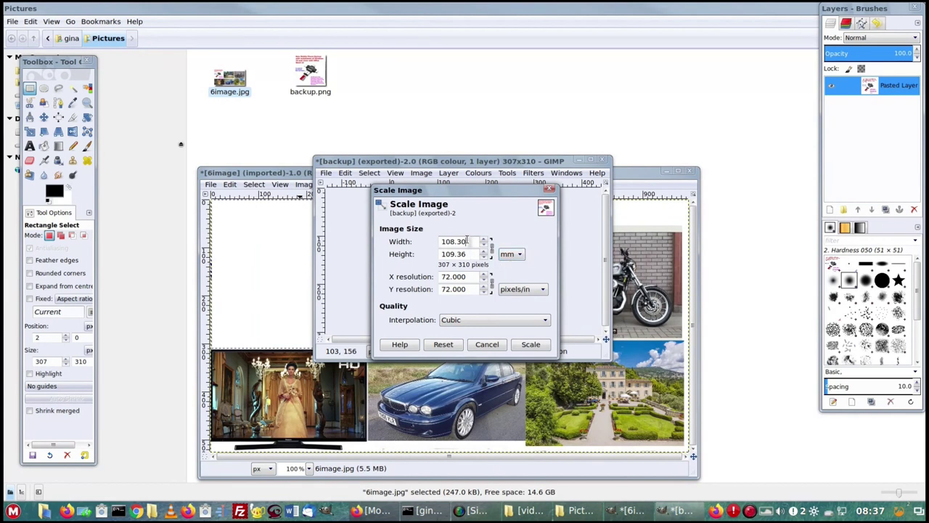
pyautogui.press('BackSpace')
pyautogui.press('BackSpace')
pyautogui.press('BackSpace')
pyautogui.press('BackSpace')
pyautogui.press('BackSpace')
pyautogui.press('BackSpace')
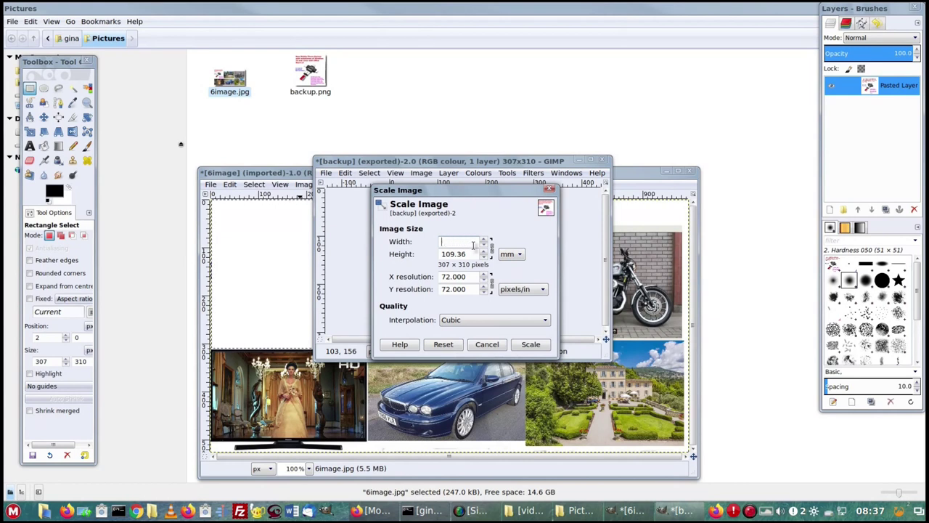
pyautogui.write('50')
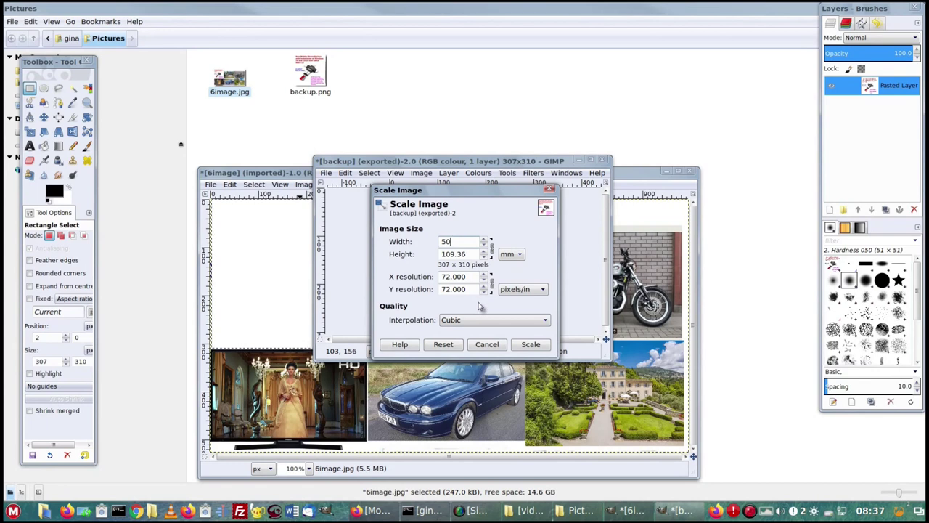
pyautogui.click(528, 348)
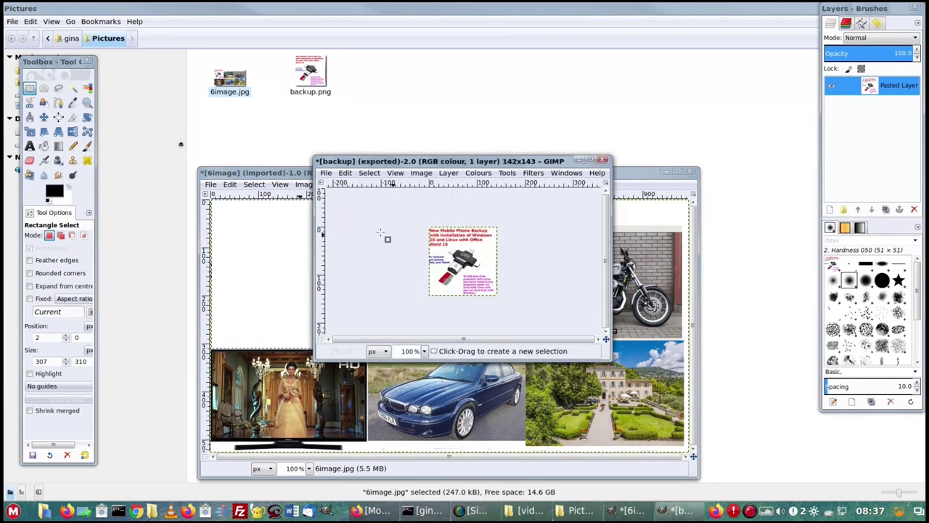
# Export the 142×143 image to Pictures as backupsmaller.png.
pyautogui.click(326, 173)
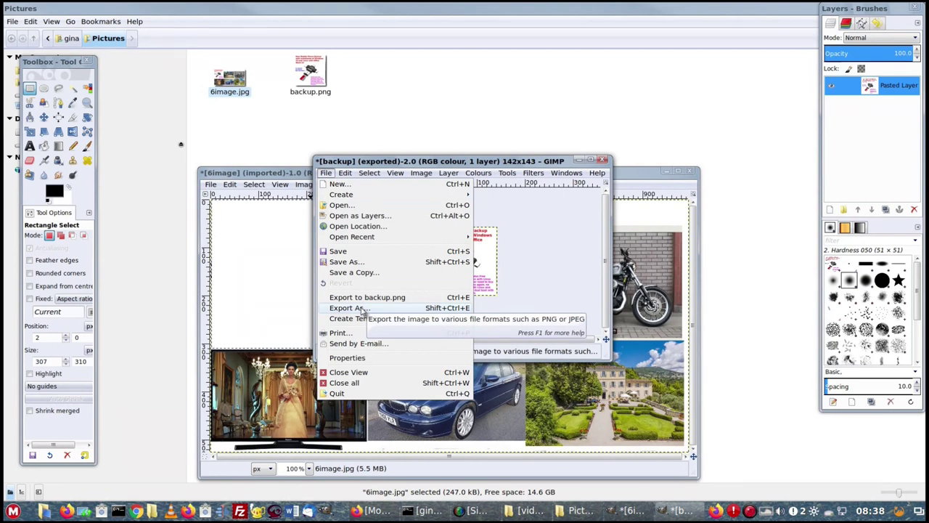
pyautogui.click(347, 308)
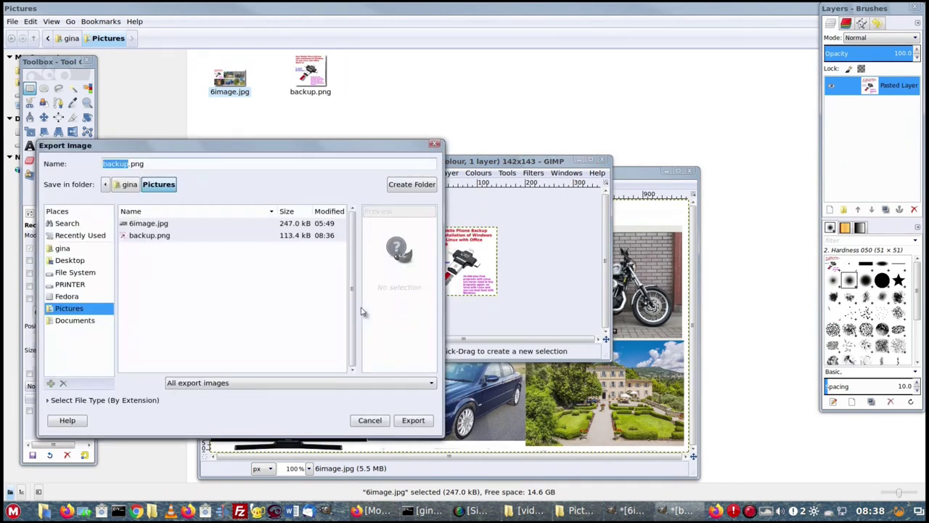
pyautogui.click(129, 164)
pyautogui.write('smaller')
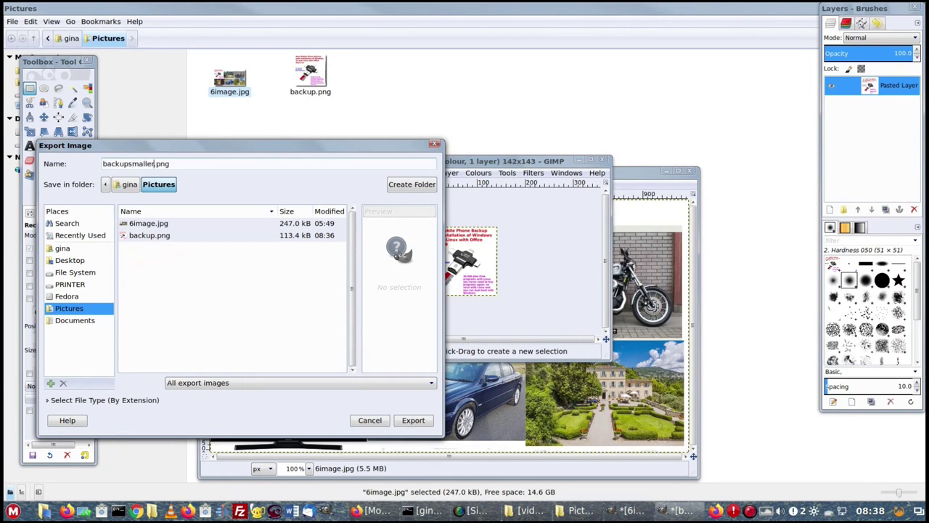
pyautogui.press('Return')
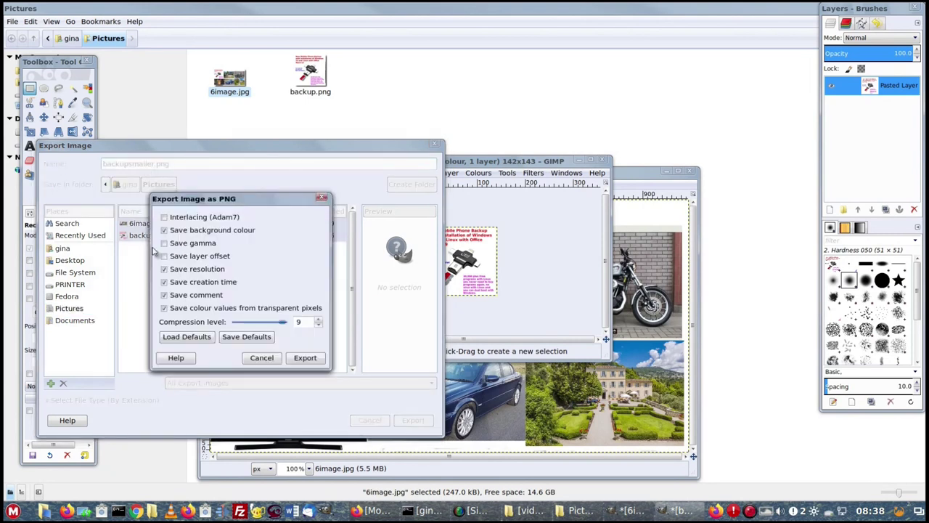
pyautogui.click(305, 358)
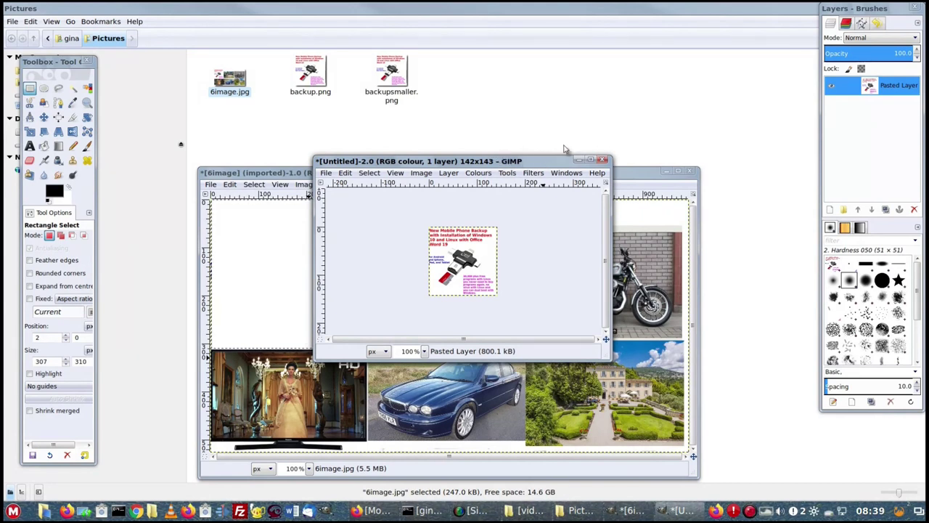
# Close the Pictures folder window, then quit GIMP and discard the 6image window's unsaved changes.
pyautogui.click(12, 21)
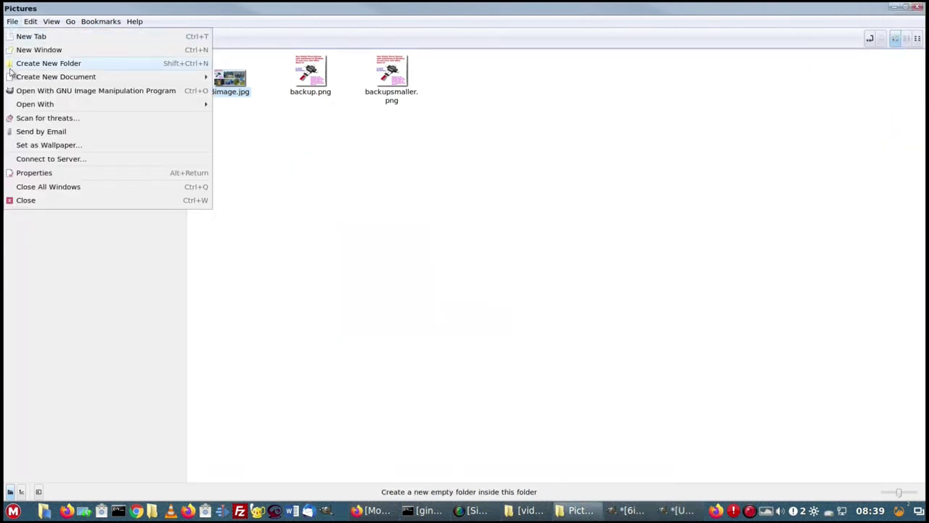
pyautogui.click(25, 202)
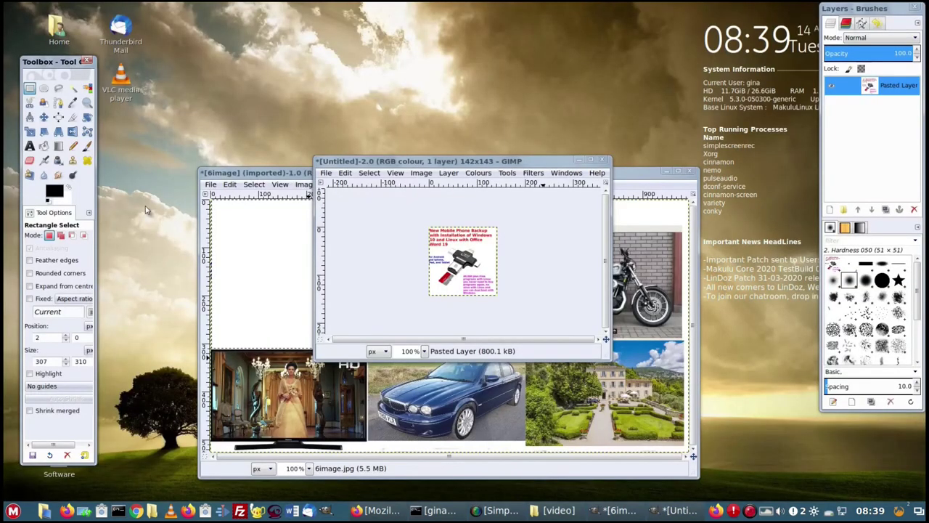
pyautogui.click(211, 185)
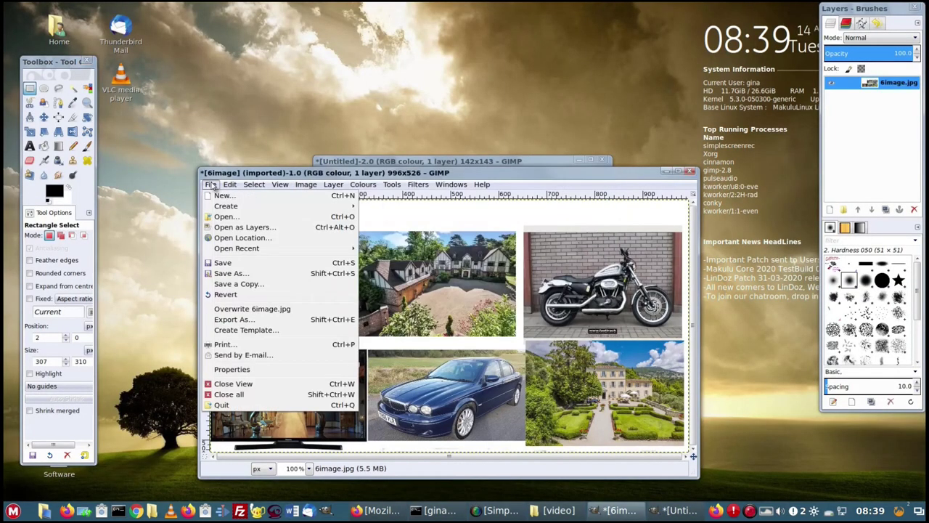
pyautogui.click(222, 404)
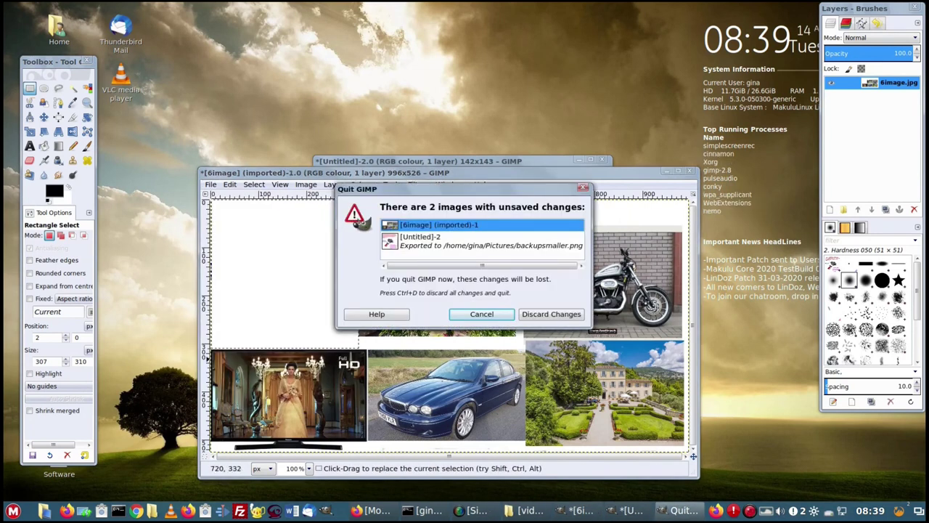
pyautogui.click(563, 313)
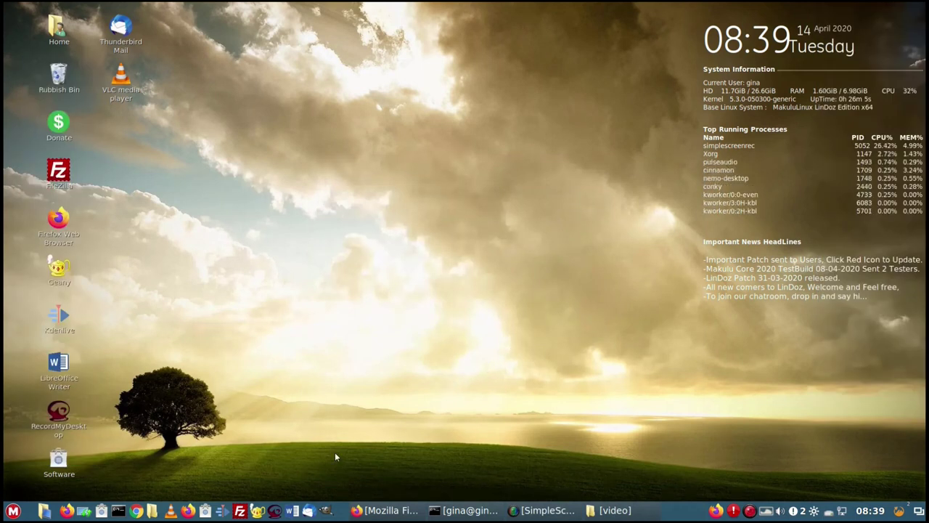
pyautogui.click(66, 510)
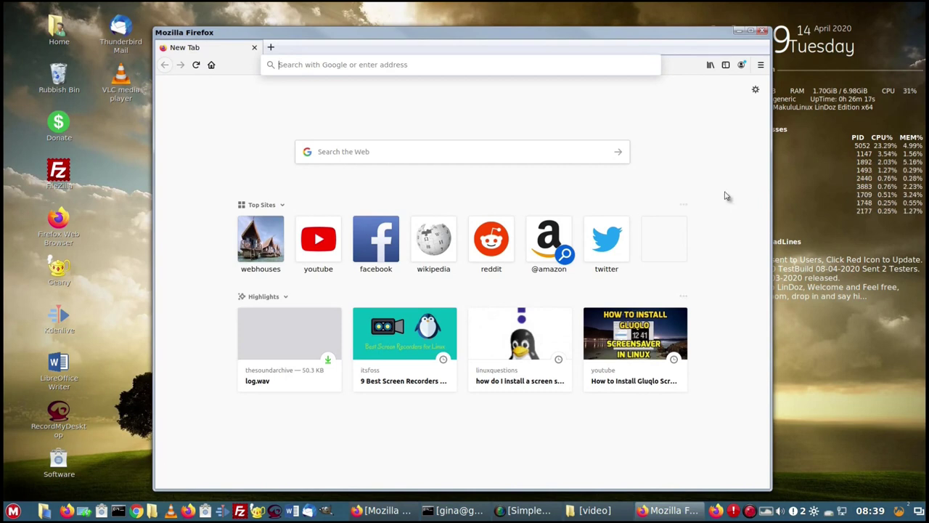
pyautogui.click(766, 32)
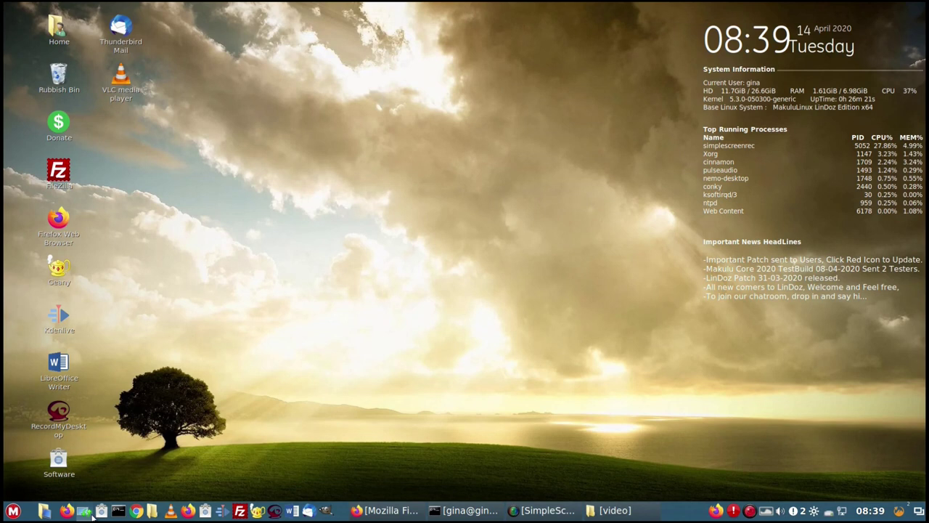
# From the Home folder, go into Documents and open 'for work in makulu.odt' in Writer.
pyautogui.click(150, 511)
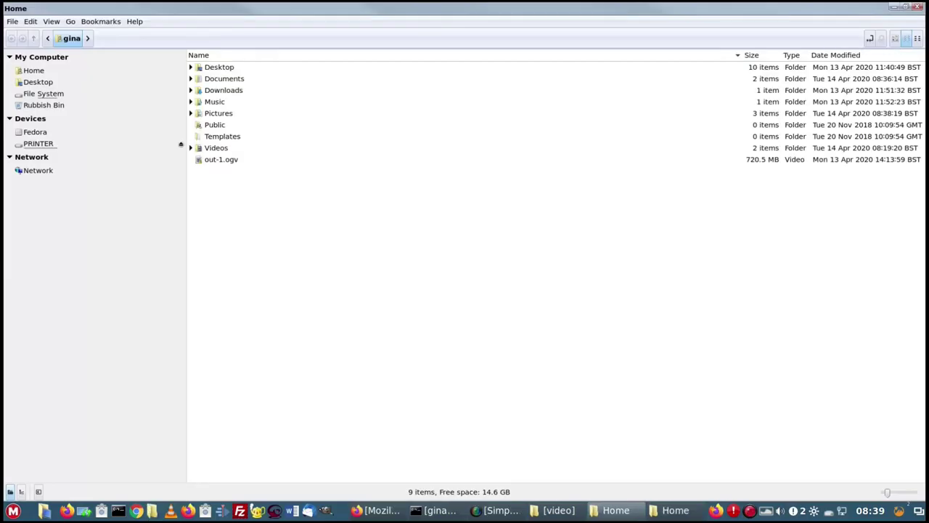
pyautogui.doubleClick(243, 80)
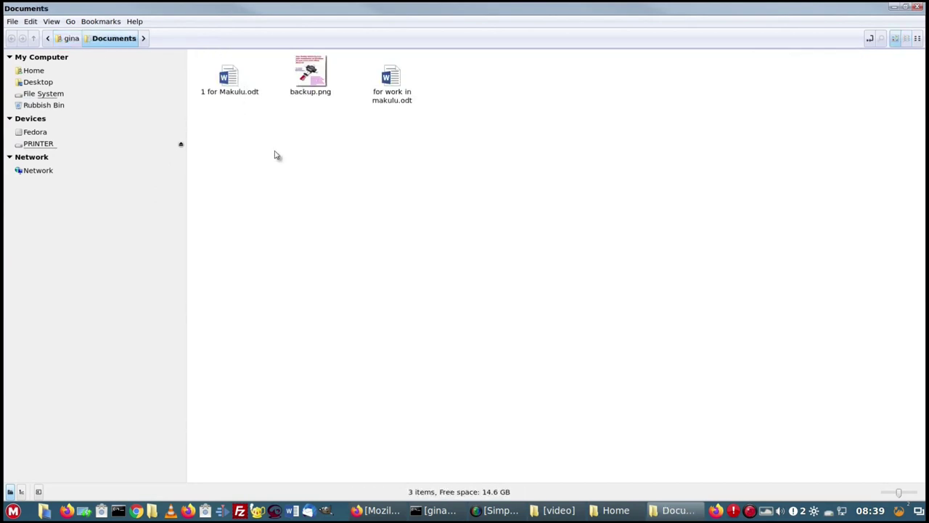
pyautogui.doubleClick(390, 82)
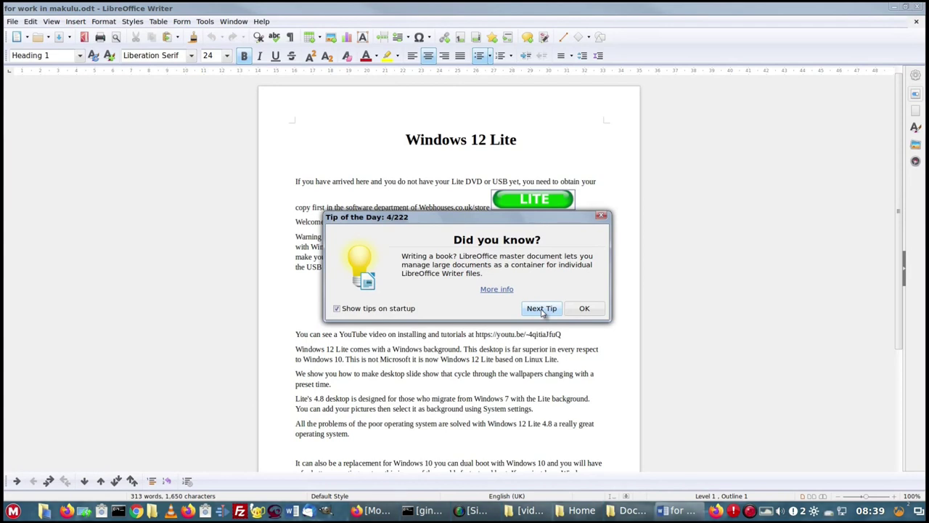
# Dismiss the tip of the day, select all the text, then minimise Writer and both Nemo windows.
pyautogui.click(583, 309)
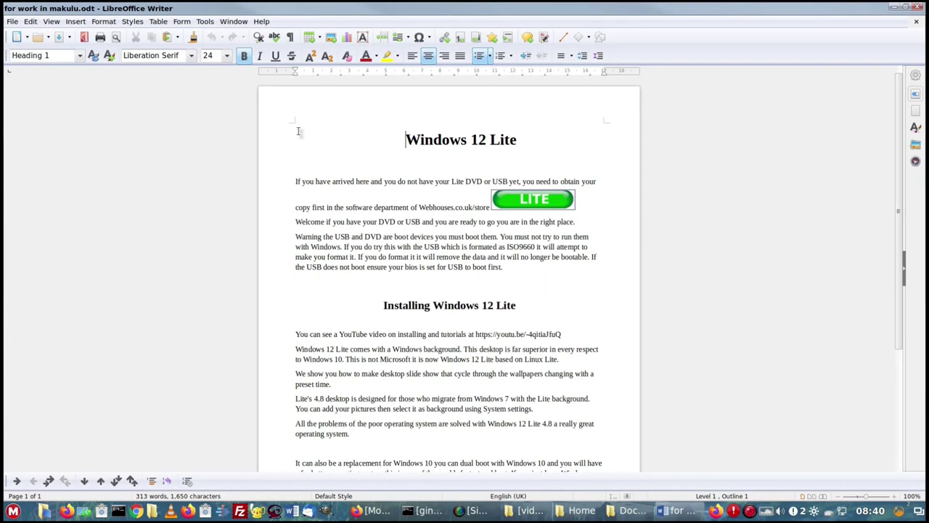
pyautogui.hotkey('ctrl', 'a')
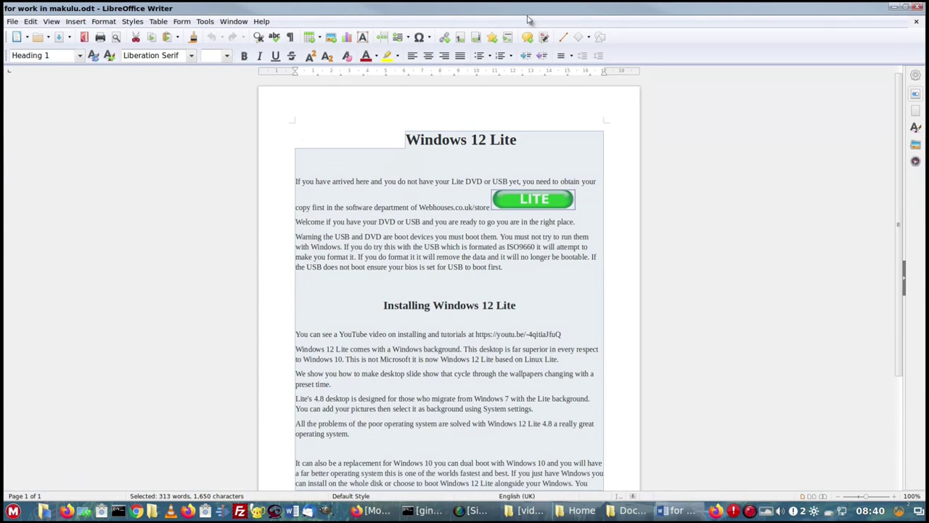
pyautogui.click(894, 7)
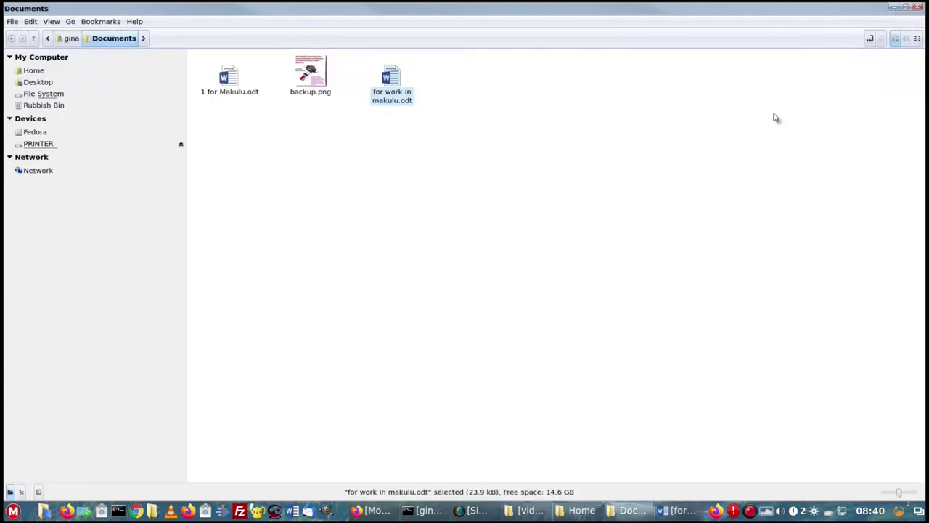
pyautogui.click(894, 8)
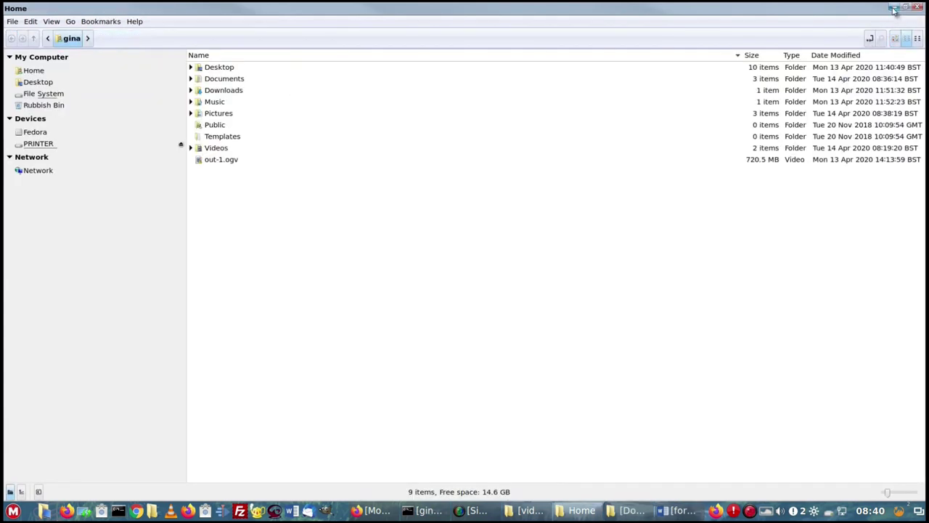
pyautogui.click(894, 7)
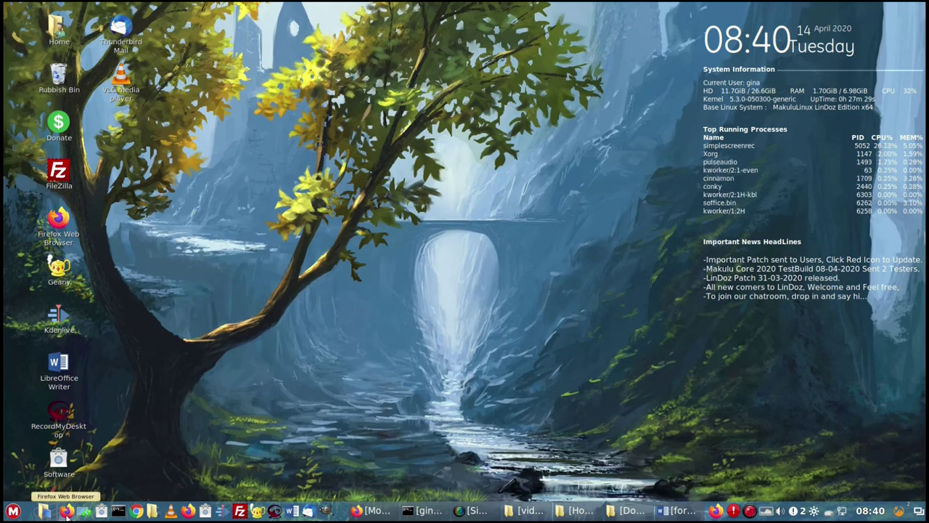
# In a new Firefox window, search 'google trnslate' and open the Google Translate result.
pyautogui.click(65, 511)
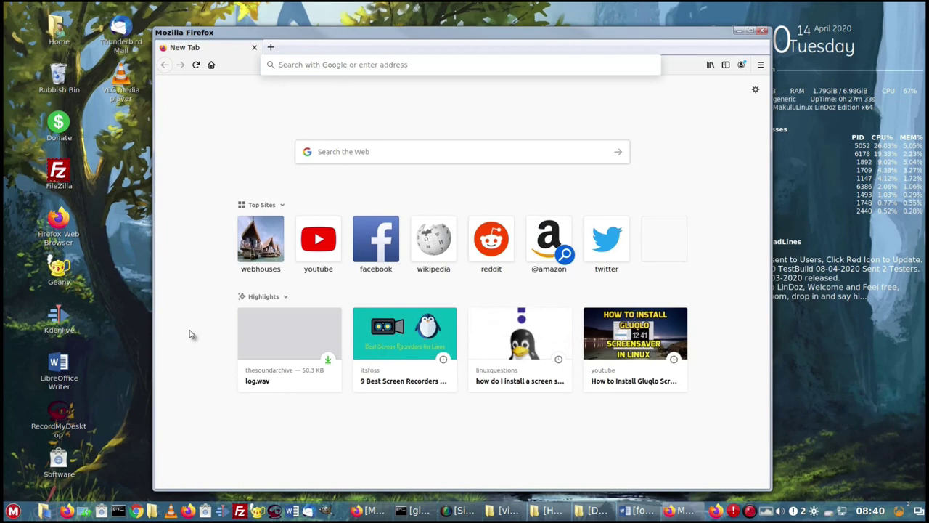
pyautogui.click(331, 152)
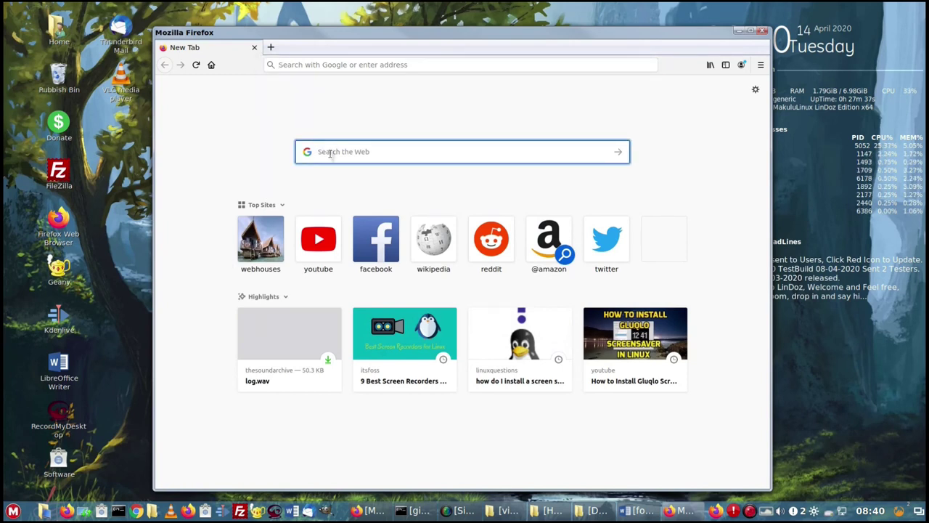
pyautogui.write('google tr')
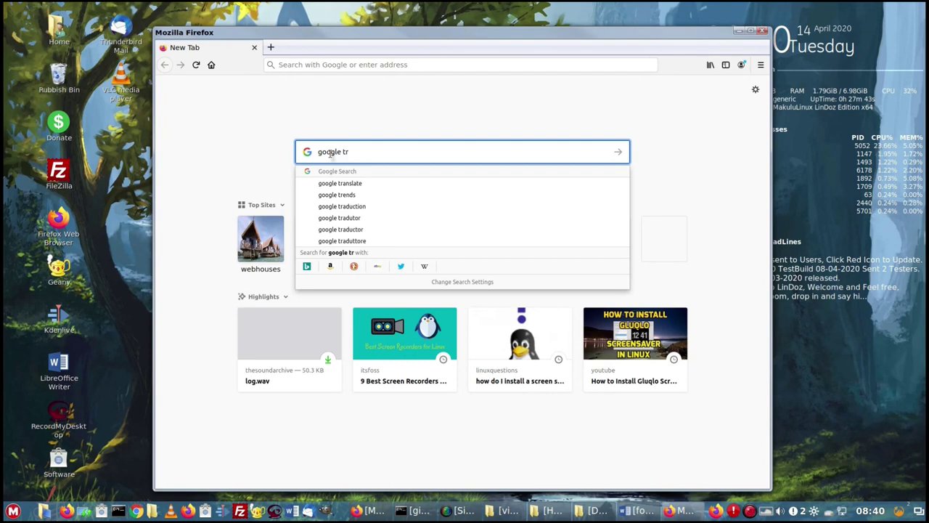
pyautogui.write('n')
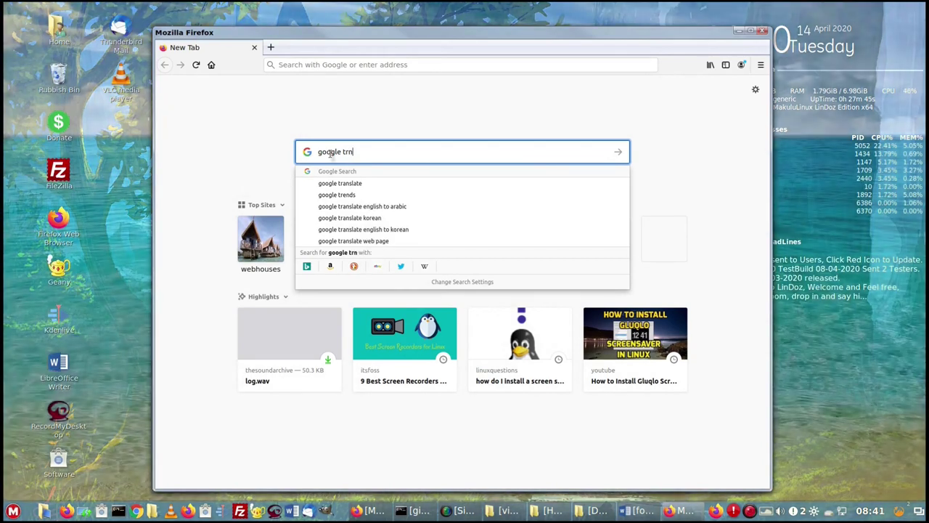
pyautogui.write('slate')
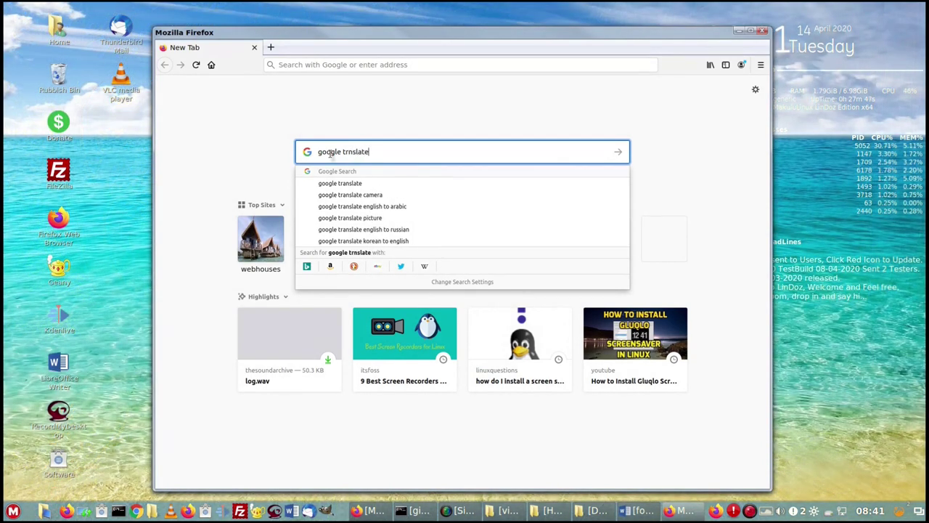
pyautogui.press('Return')
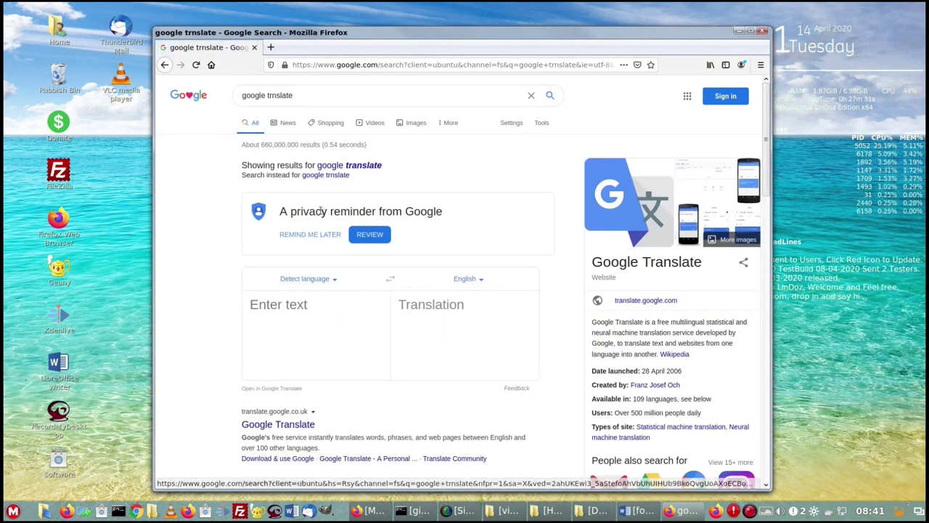
pyautogui.scroll(-3, 327, 305)
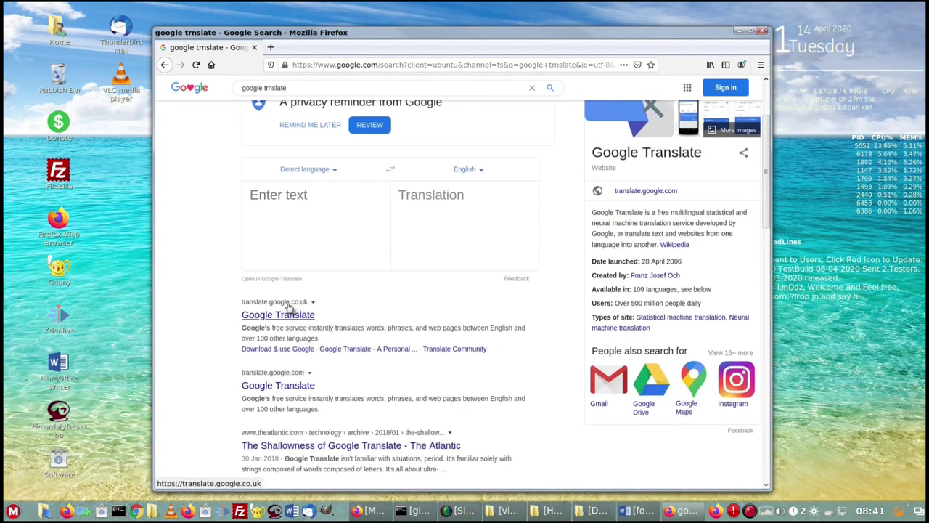
pyautogui.click(288, 311)
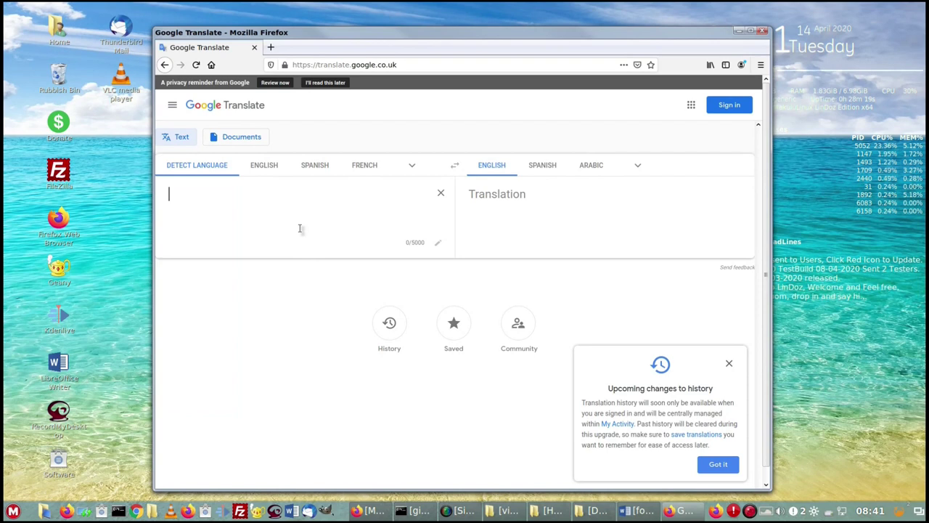
# Save the Google Translate page as a bookmark in the Bookmarks Toolbar folder.
pyautogui.hotkey('ctrl', 'd')
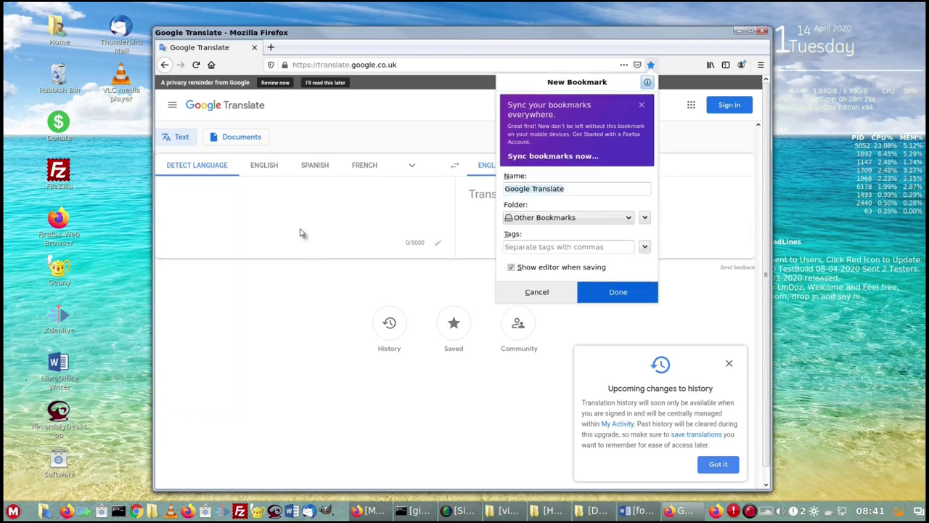
pyautogui.click(622, 220)
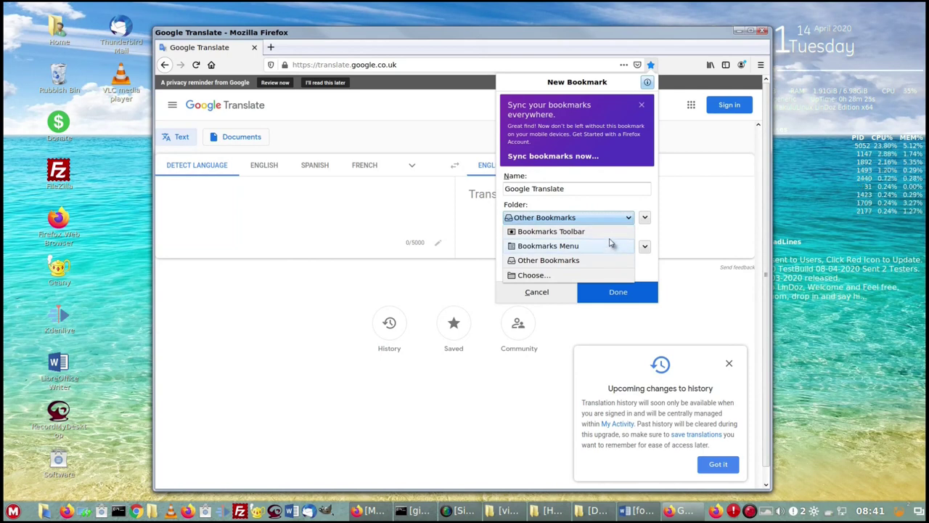
pyautogui.click(610, 232)
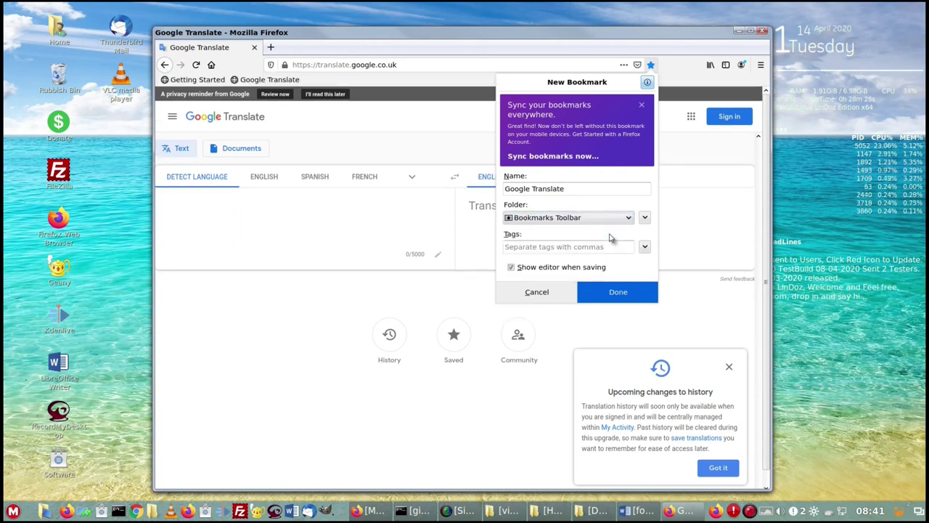
pyautogui.click(614, 290)
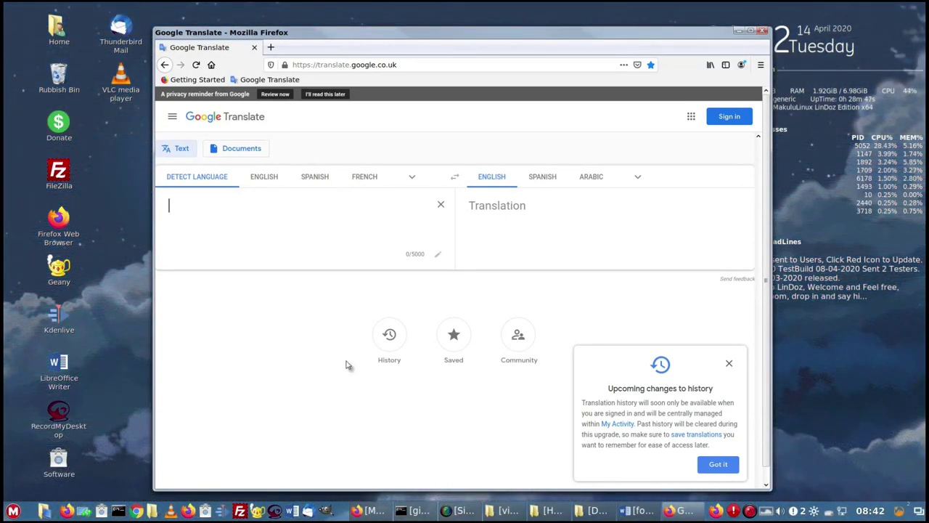
pyautogui.click(592, 511)
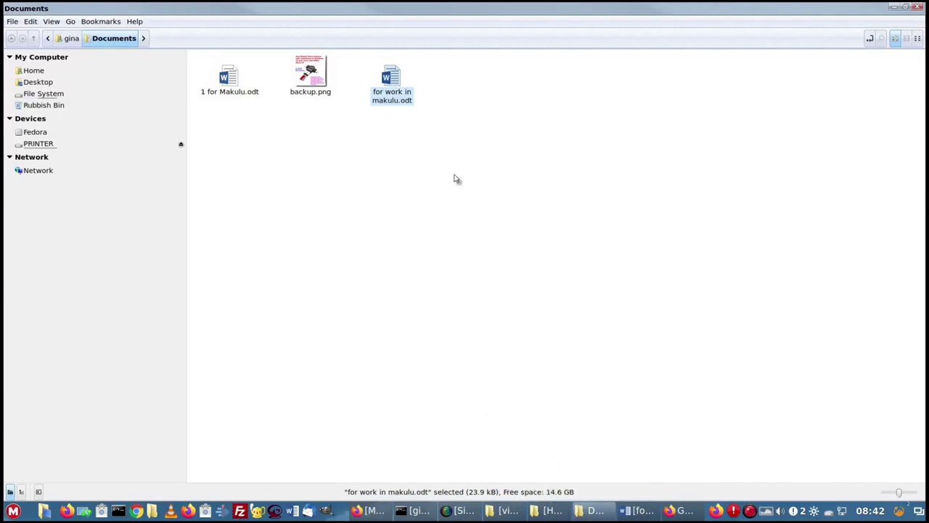
pyautogui.doubleClick(392, 80)
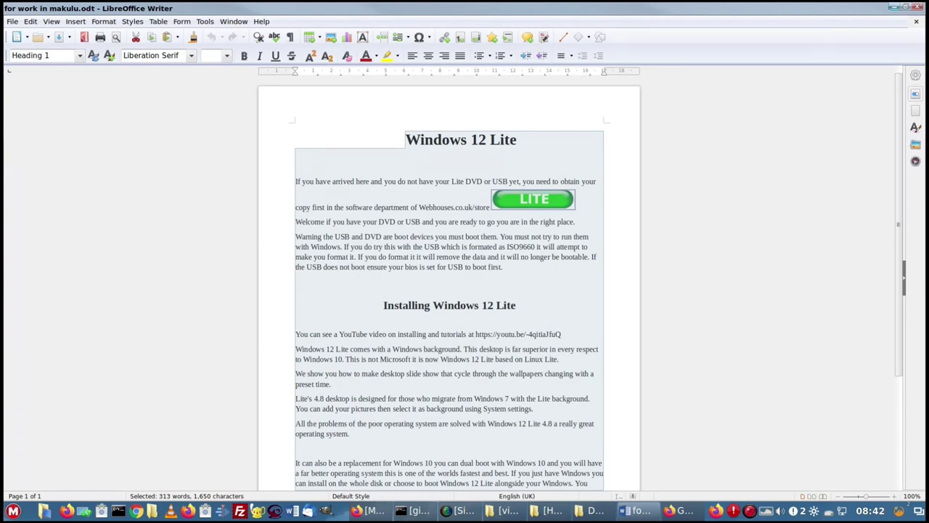
pyautogui.click(894, 6)
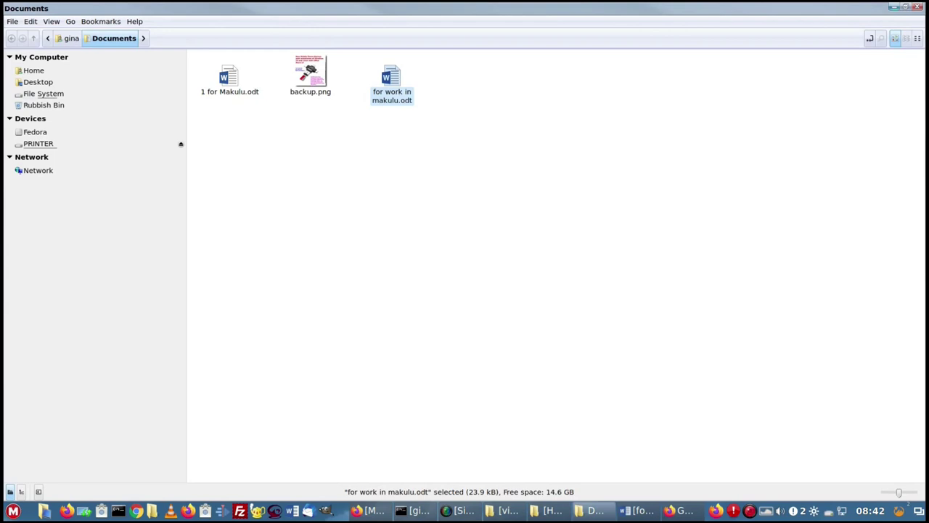
pyautogui.click(894, 6)
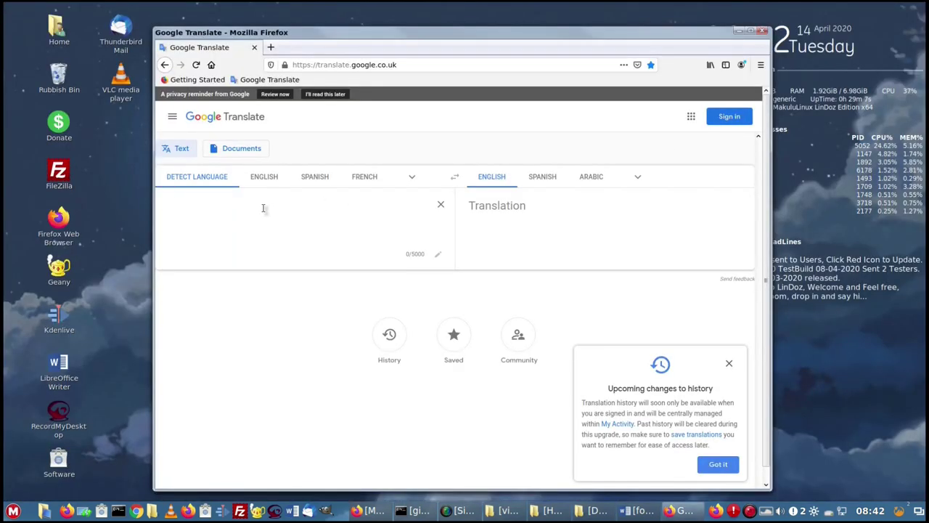
# Paste the Windows 12 Lite text, then switch the target language from Spanish to Arabic.
pyautogui.hotkey('ctrl', 'v')
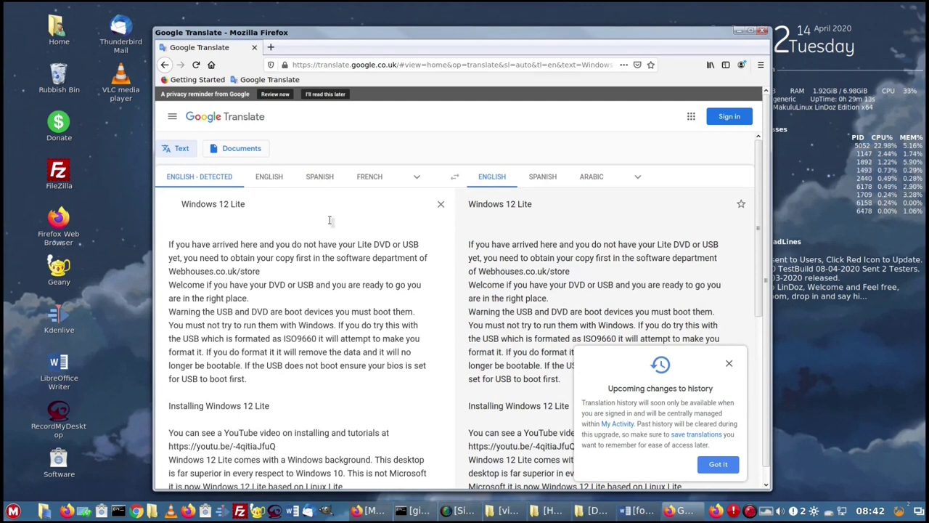
pyautogui.click(543, 178)
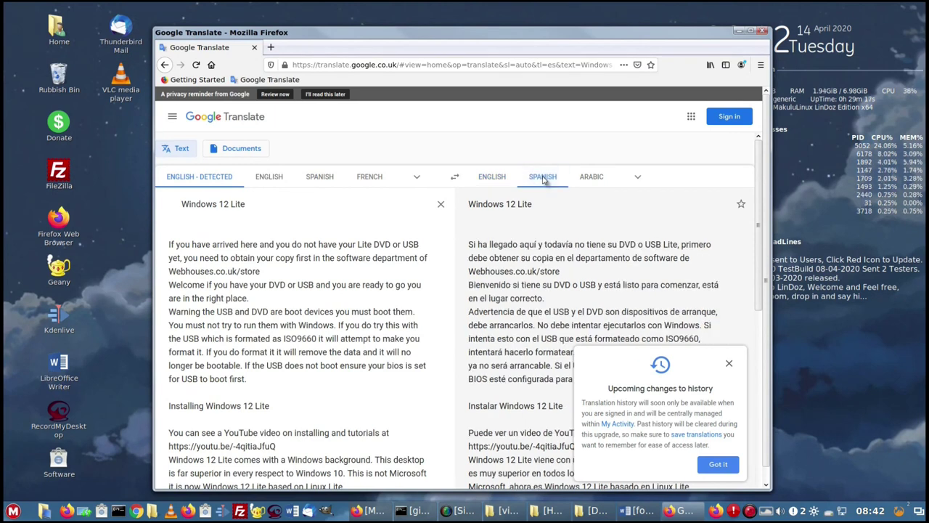
pyautogui.click(600, 179)
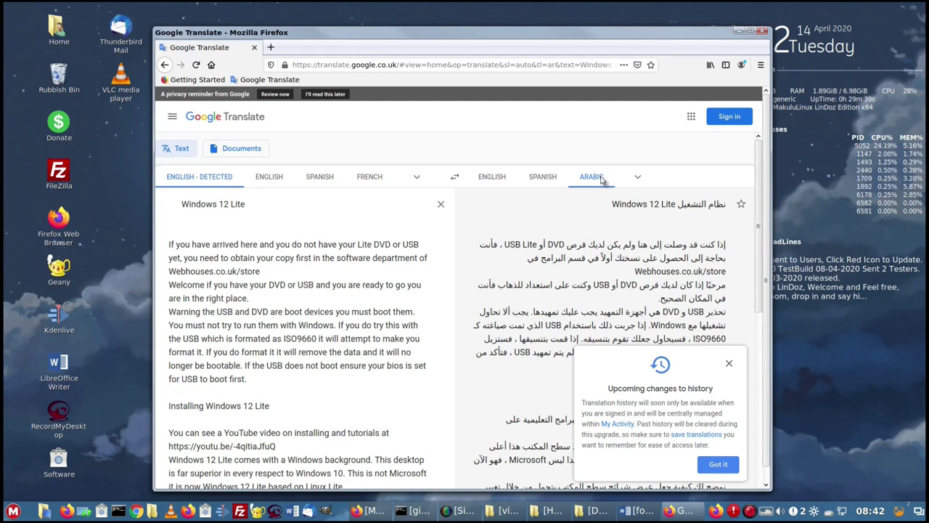
# Choose Chinese (Traditional) from the full target-language list.
pyautogui.click(639, 179)
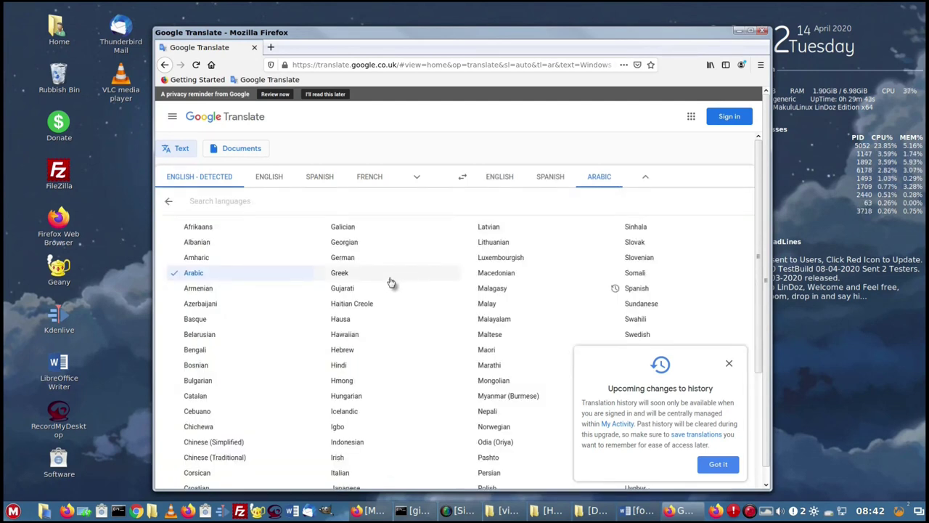
pyautogui.scroll(-2, 389, 283)
pyautogui.scroll(-3, 393, 282)
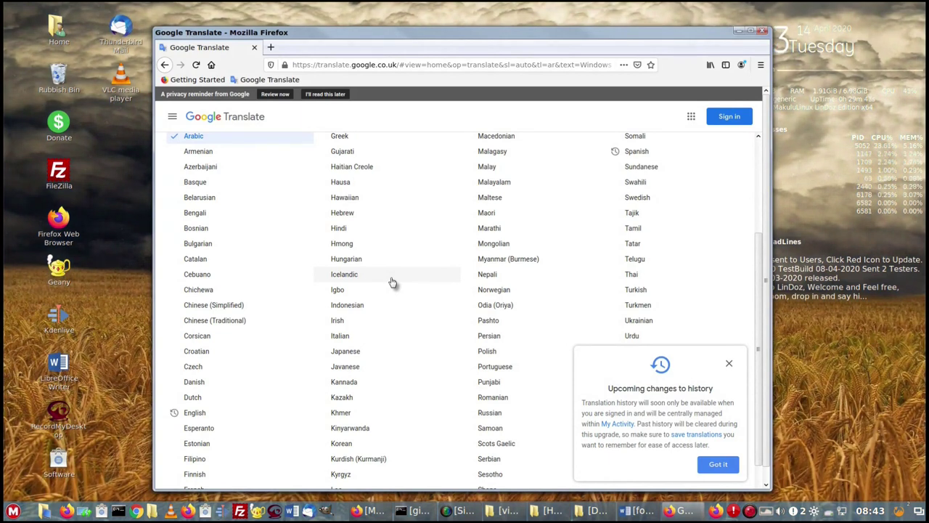
pyautogui.scroll(-2, 392, 283)
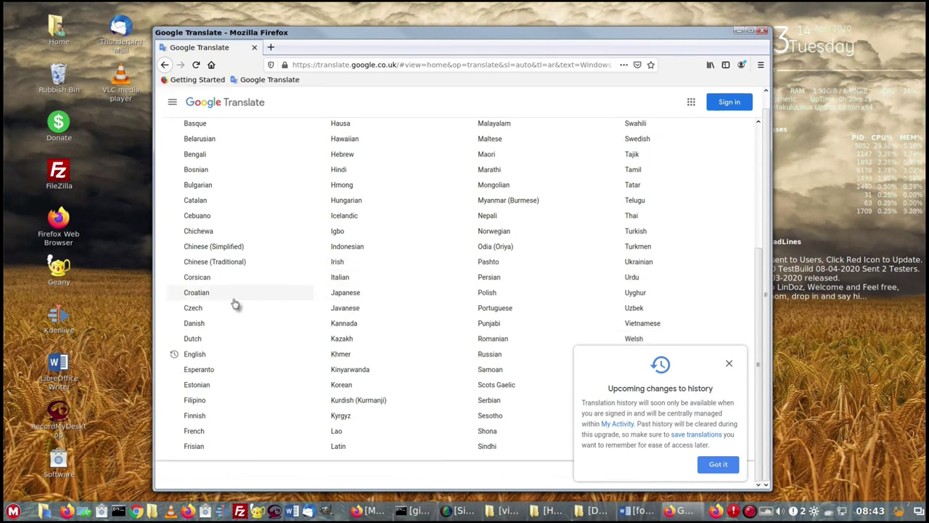
pyautogui.click(215, 262)
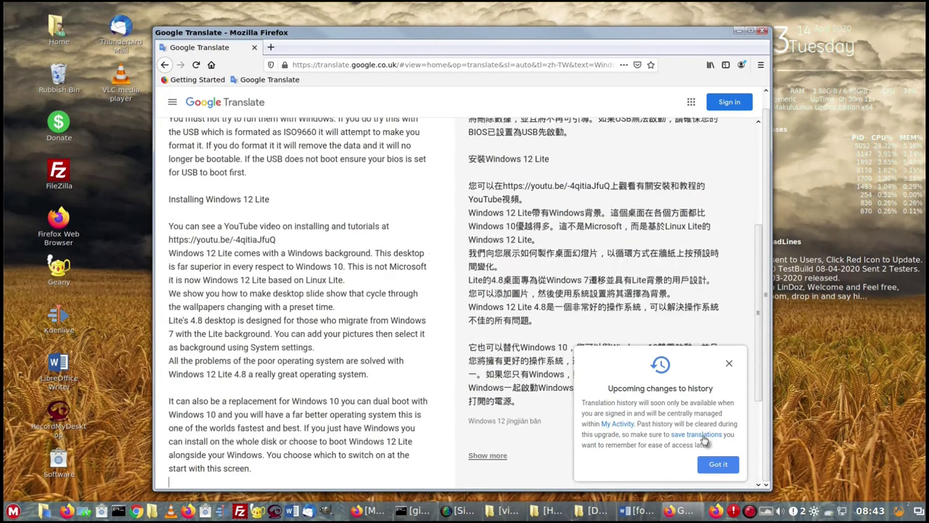
# Dismiss the history changes notice and select the entire Chinese translation.
pyautogui.click(716, 464)
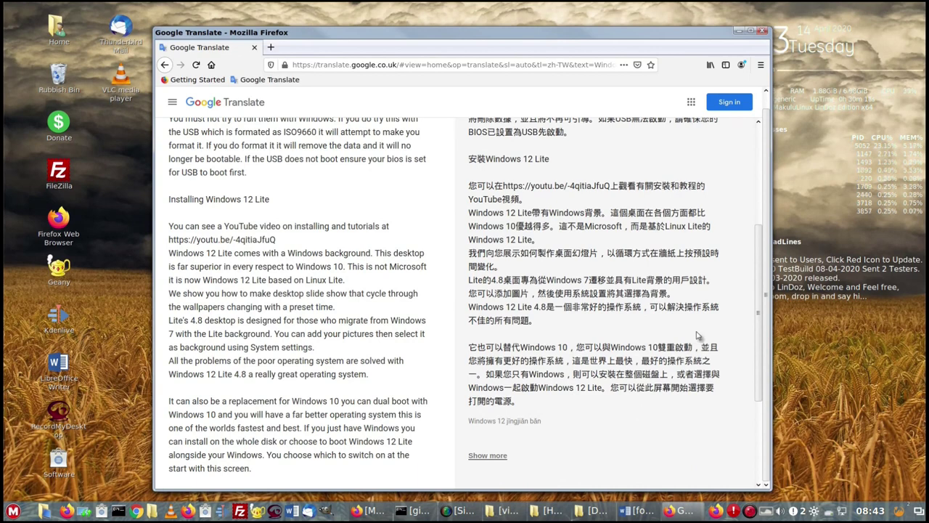
pyautogui.scroll(5, 757, 294)
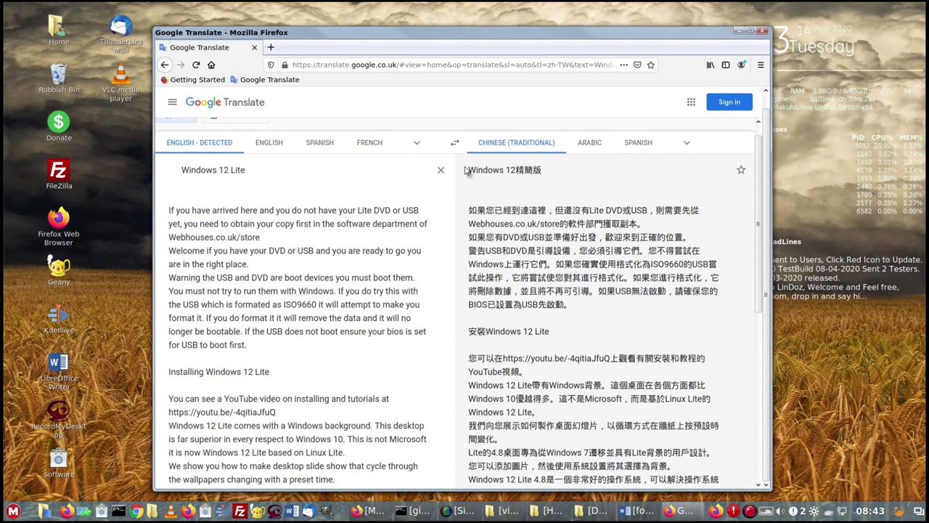
pyautogui.moveTo(465, 170); pyautogui.dragTo(614, 465)
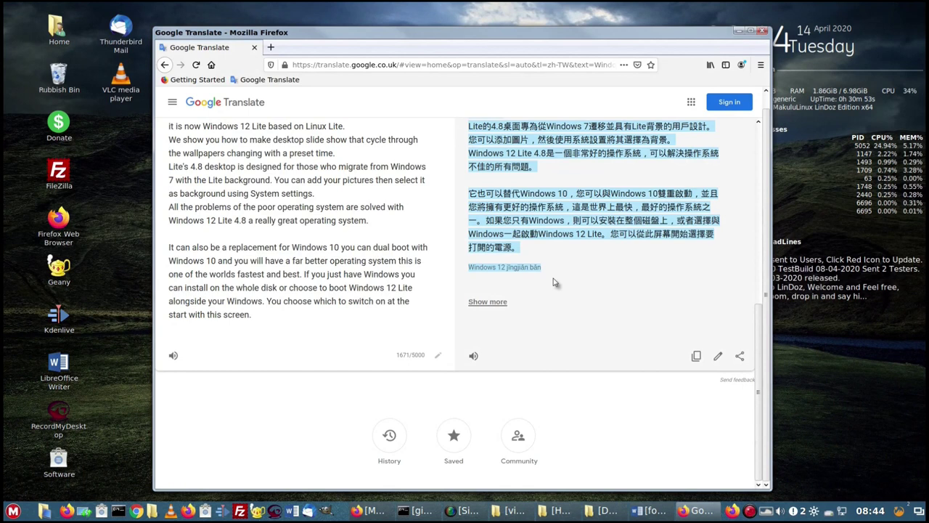
# Bring the 'for work in makulu.odt' Writer window forward, deselect its text, and open the File menu.
pyautogui.click(597, 512)
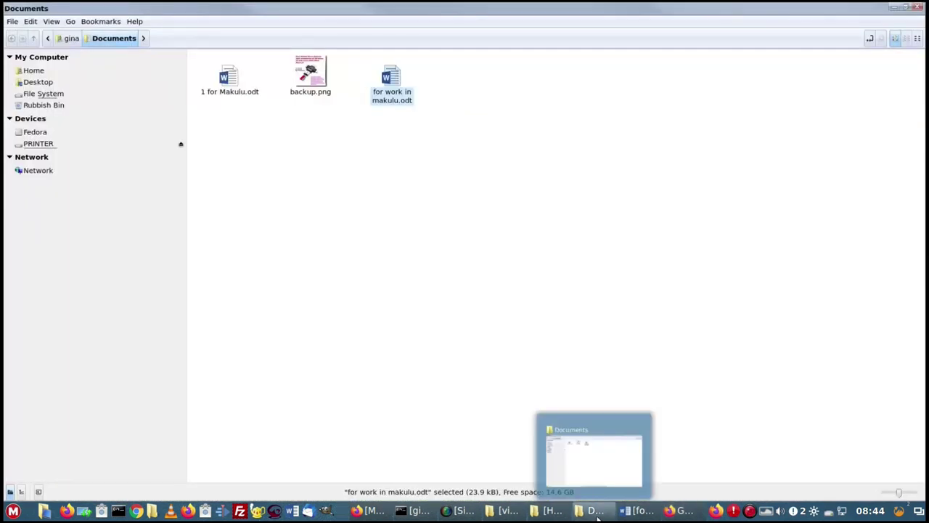
pyautogui.click(552, 513)
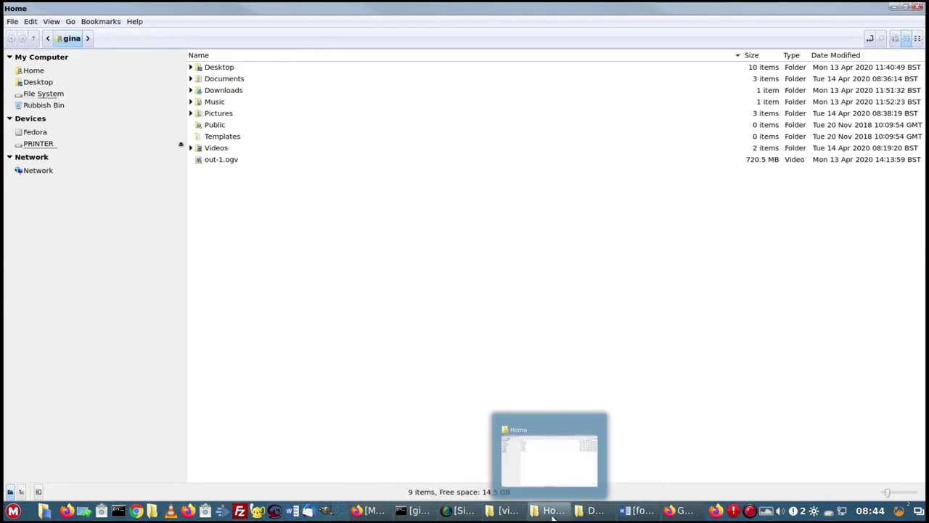
pyautogui.click(512, 513)
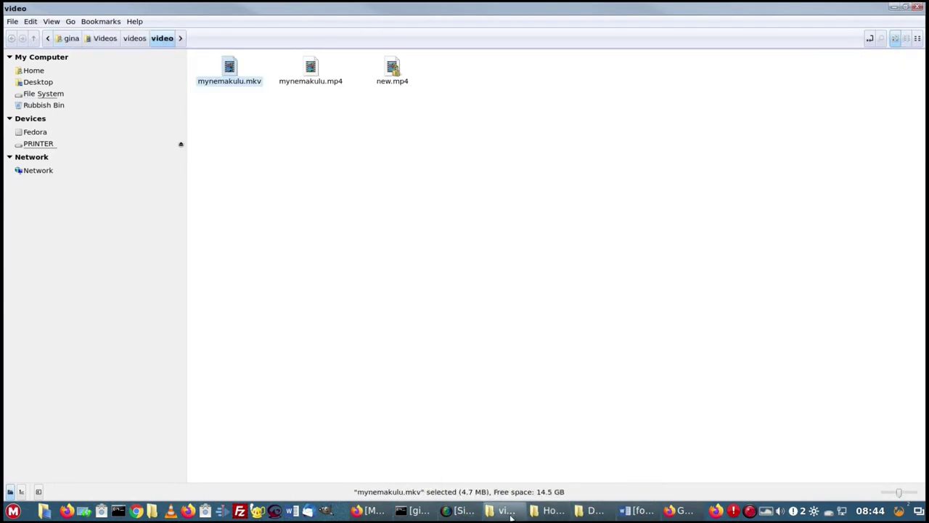
pyautogui.click(636, 512)
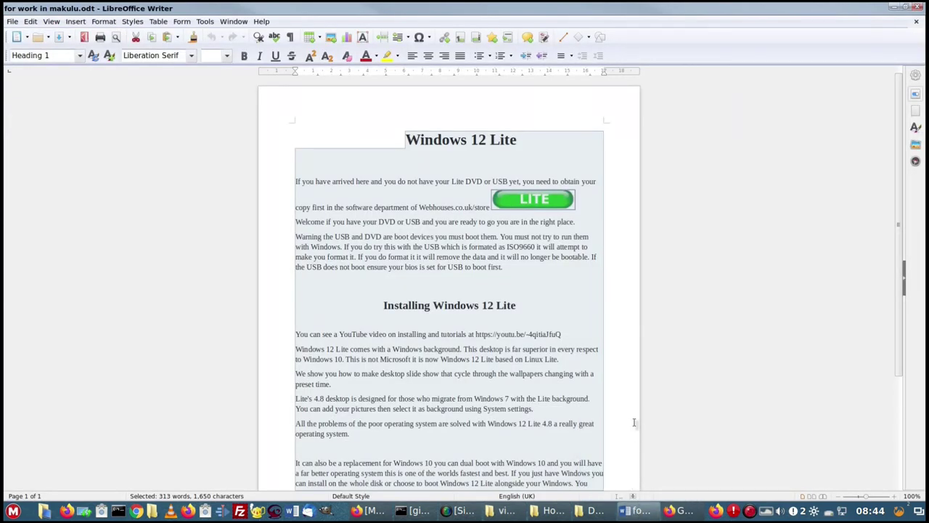
pyautogui.click(611, 297)
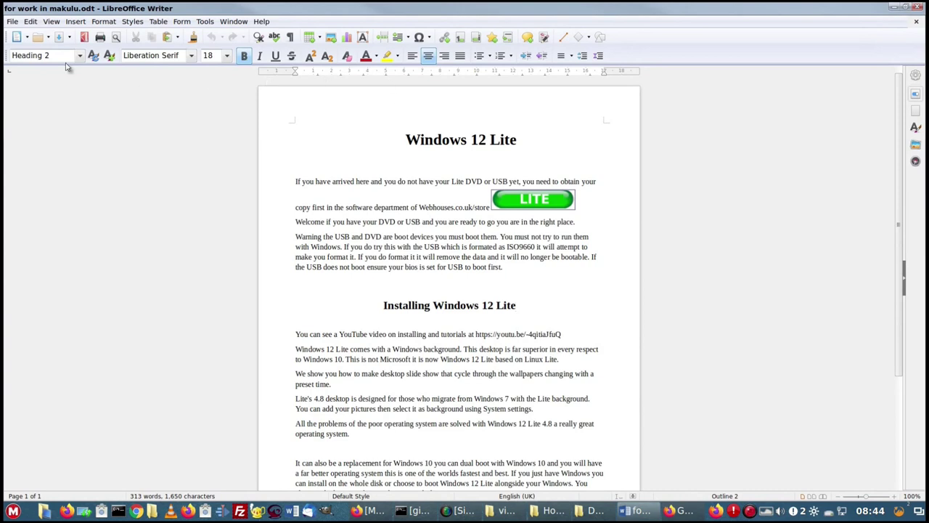
pyautogui.click(12, 22)
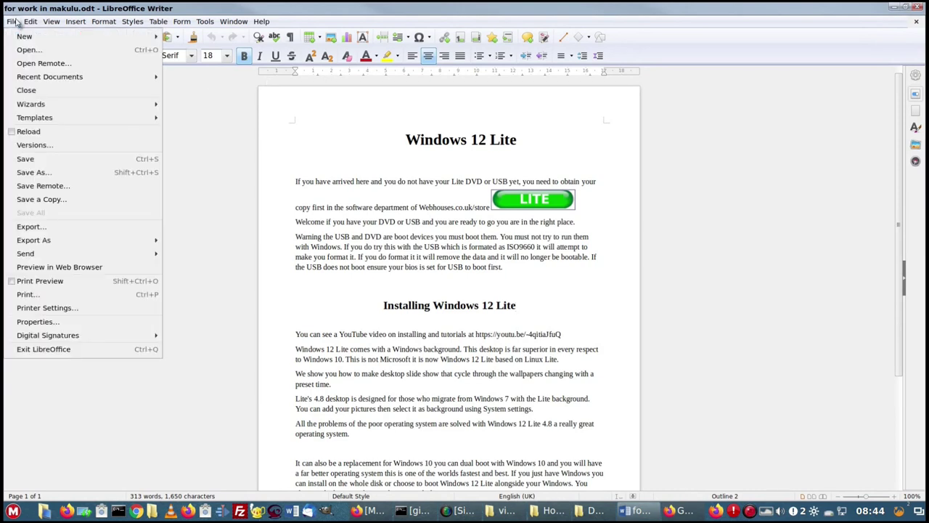
# Create a new text document, paste in the Traditional Chinese translation plus a new line, and start saving.
pyautogui.moveTo(44, 36)
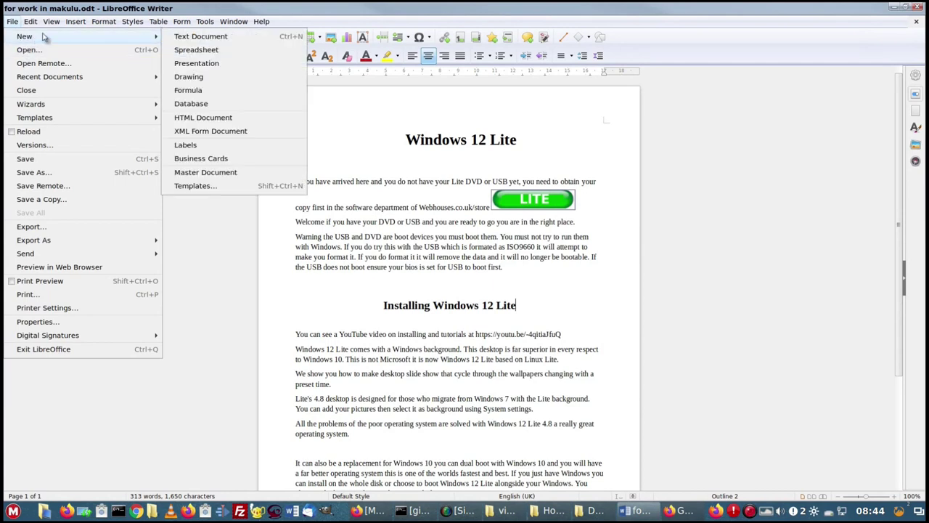
pyautogui.click(209, 40)
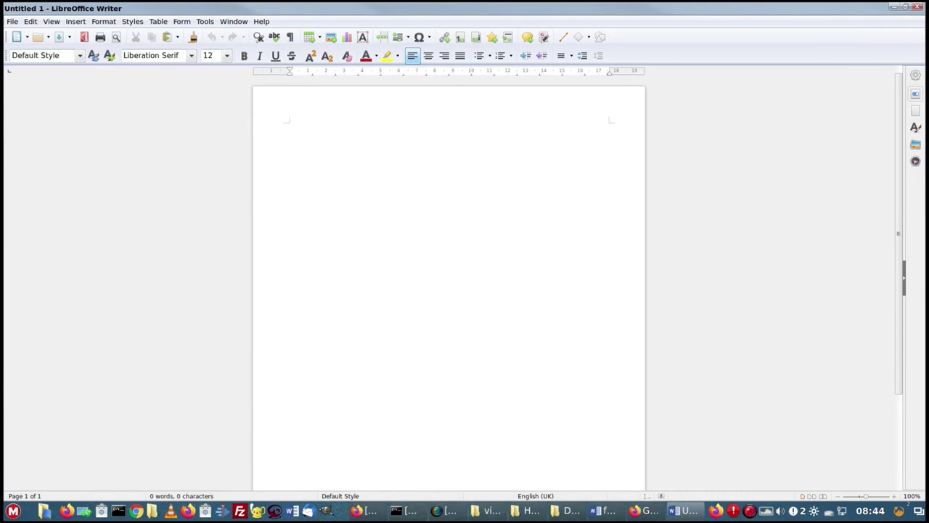
pyautogui.hotkey('ctrl', 'v')
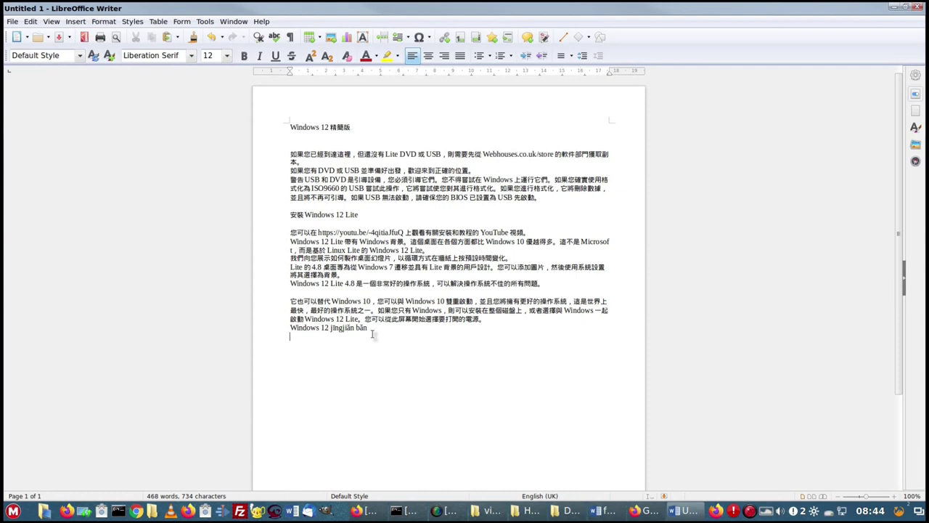
pyautogui.press('Return')
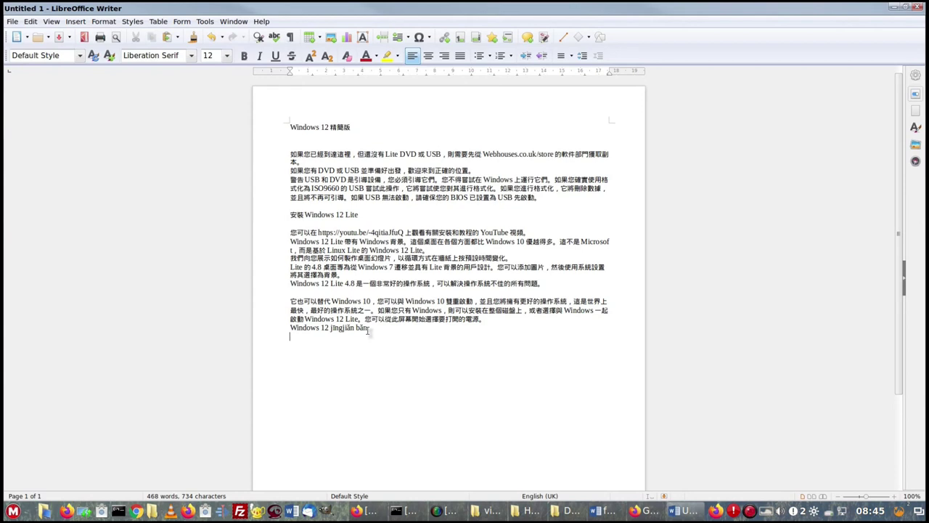
pyautogui.hotkey('ctrl', 's')
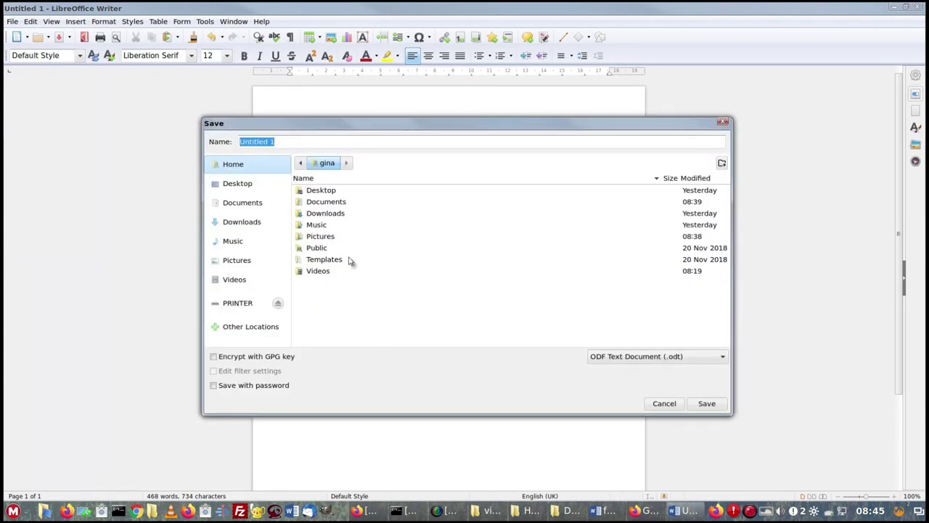
# Save the document as 'Chinese', then minimise the Chinese.odt and 'for work in makulu.odt' windows.
pyautogui.click(287, 139)
pyautogui.press('BackSpace')
pyautogui.press('BackSpace')
pyautogui.press('BackSpace')
pyautogui.press('BackSpace')
pyautogui.press('BackSpace')
pyautogui.press('BackSpace')
pyautogui.press('BackSpace')
pyautogui.press('BackSpace')
pyautogui.press('BackSpace')
pyautogui.press('BackSpace')
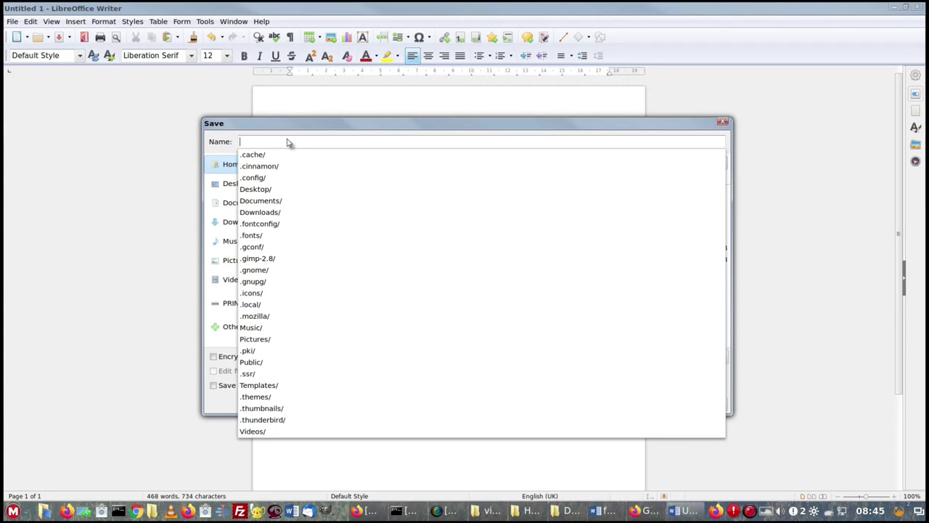
pyautogui.write('Chinese')
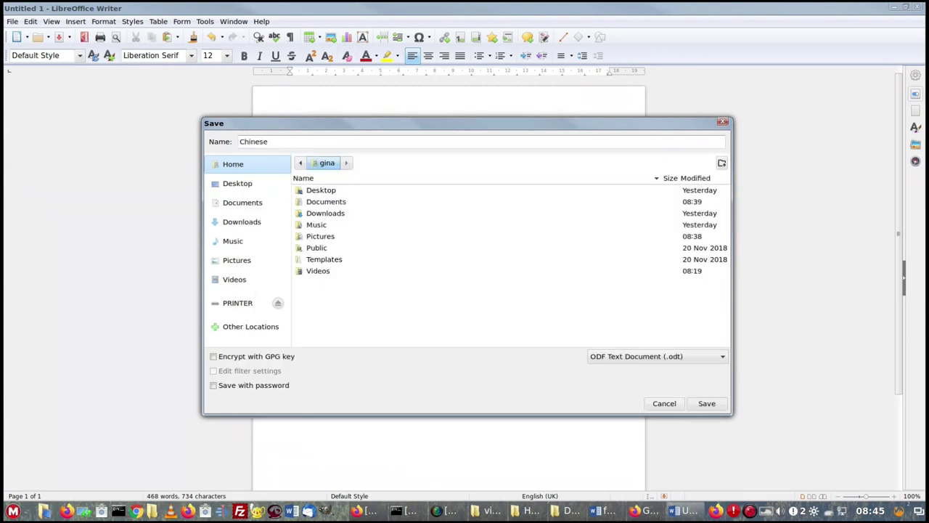
pyautogui.press('Return')
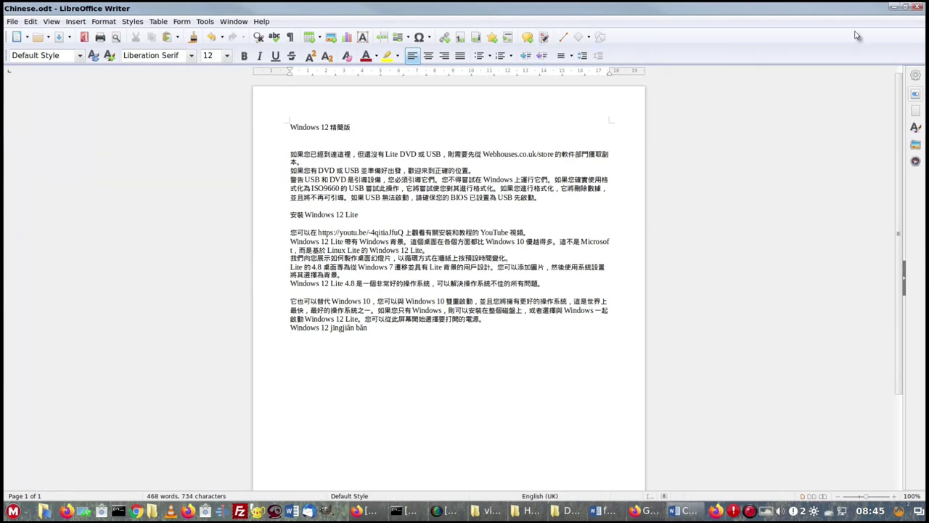
pyautogui.click(894, 7)
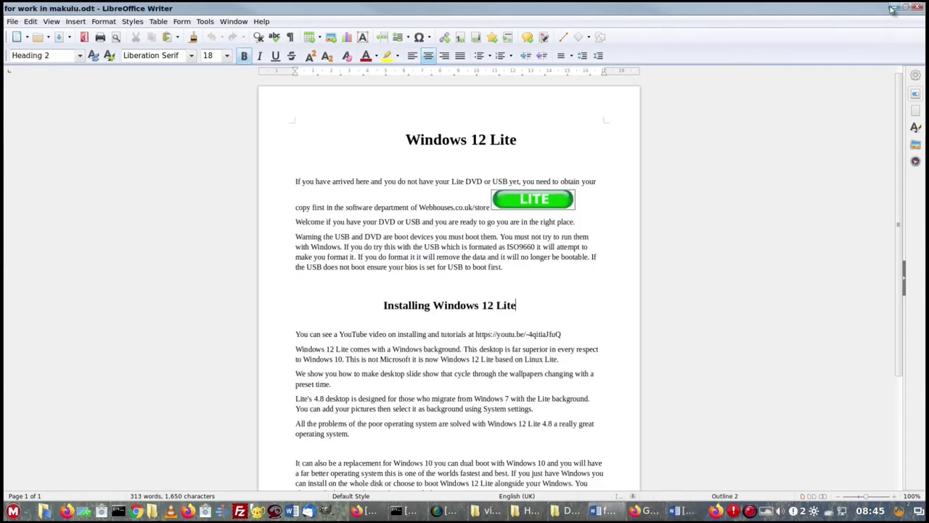
pyautogui.click(894, 9)
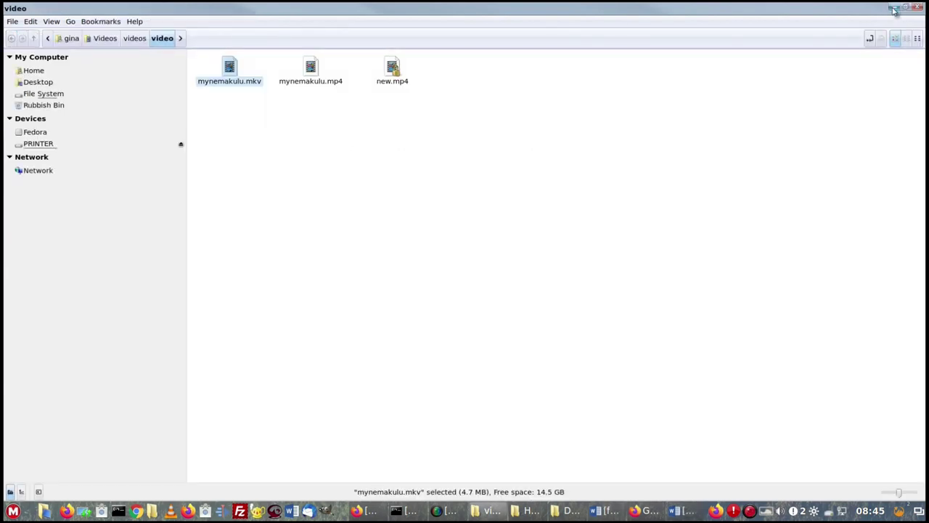
# Minimize the video folder window and open the Pictures folder from Home.
pyautogui.click(894, 9)
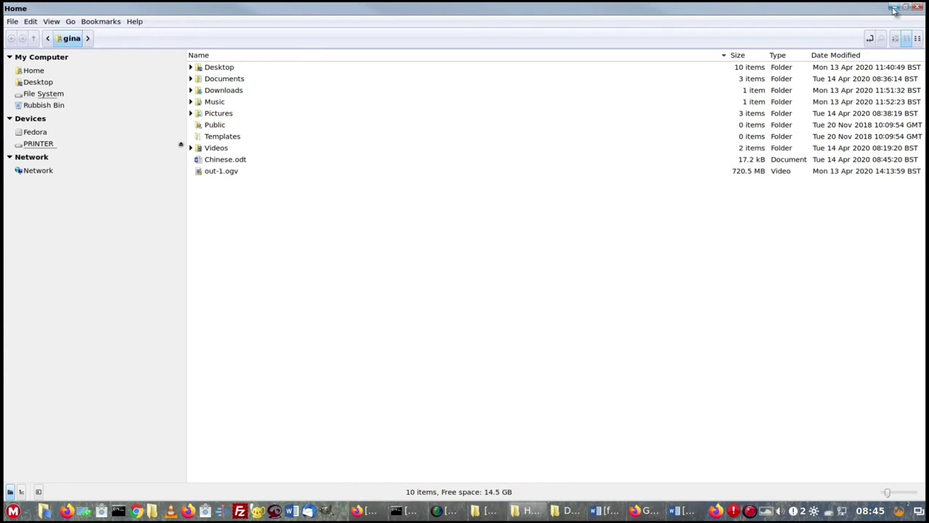
pyautogui.click(234, 117)
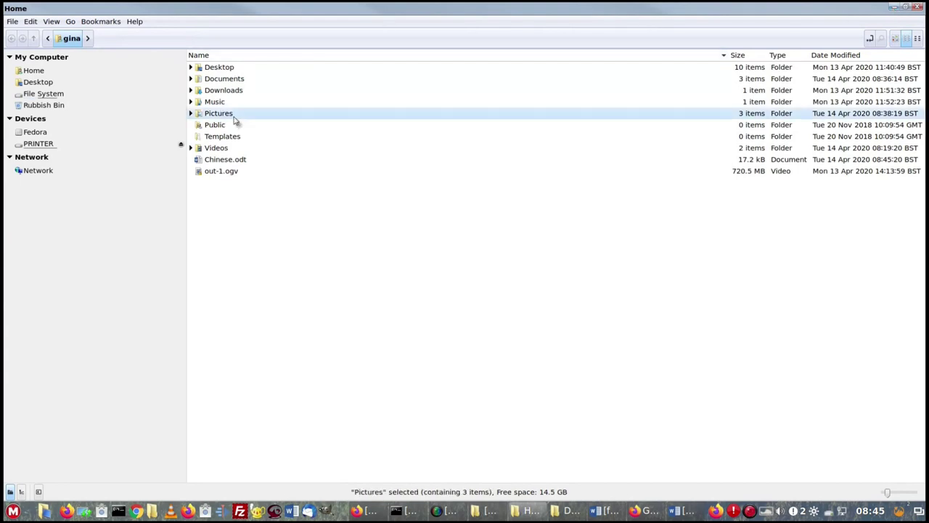
pyautogui.doubleClick(234, 116)
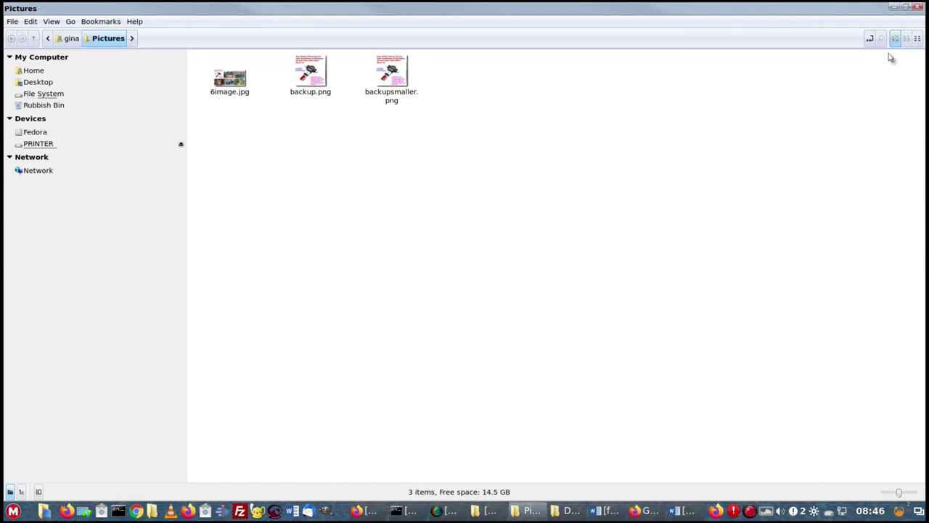
# Minimize the Pictures, Documents and Google Translate windows, then open and close the application menu.
pyautogui.click(893, 7)
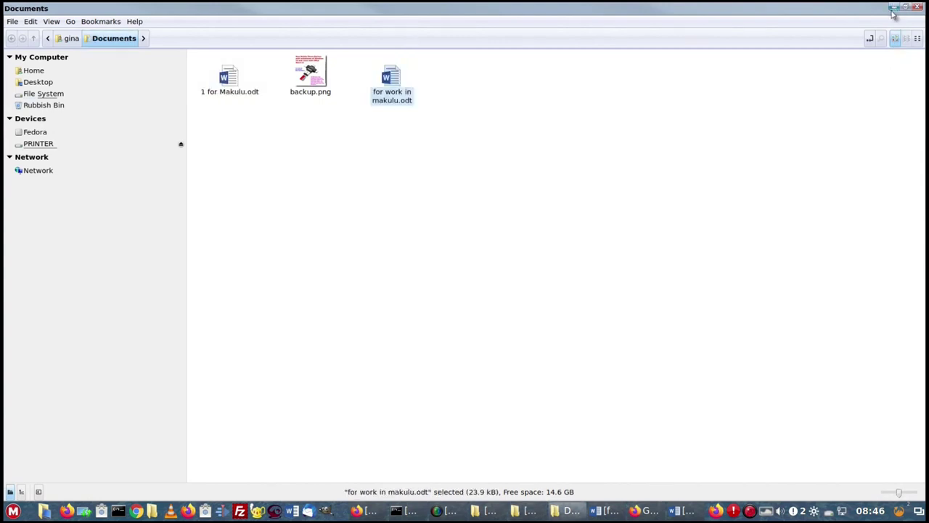
pyautogui.click(894, 7)
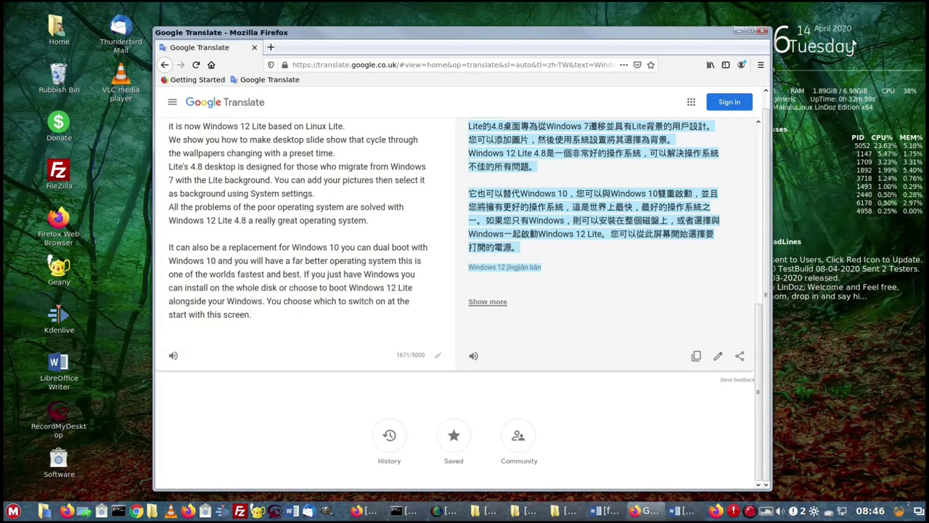
pyautogui.click(736, 32)
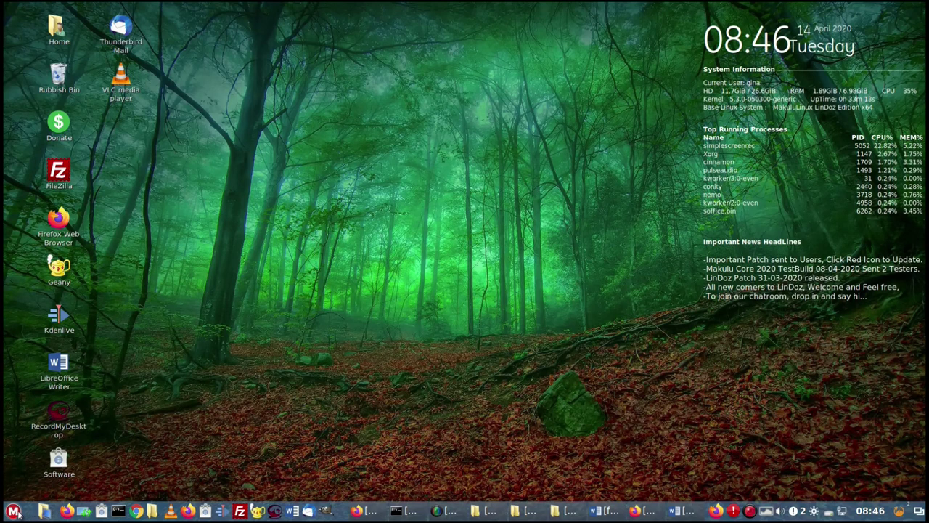
pyautogui.click(14, 511)
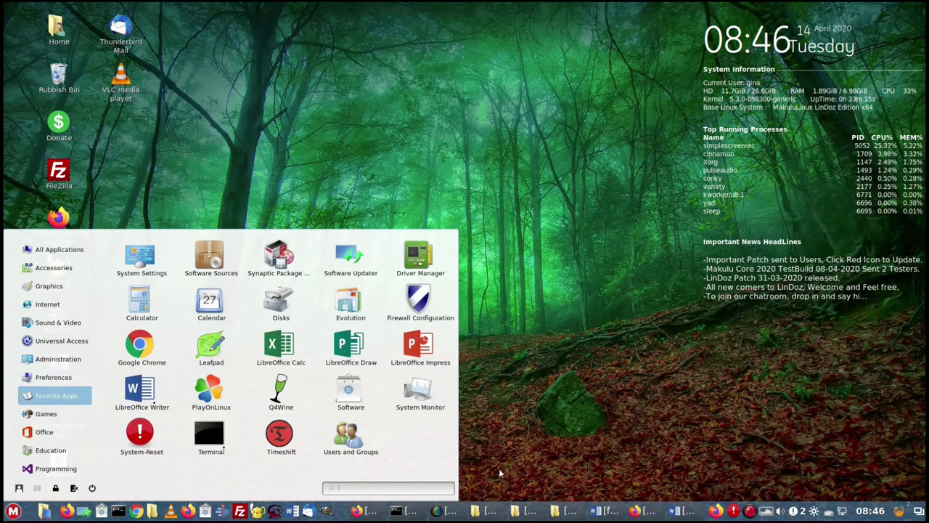
pyautogui.click(499, 474)
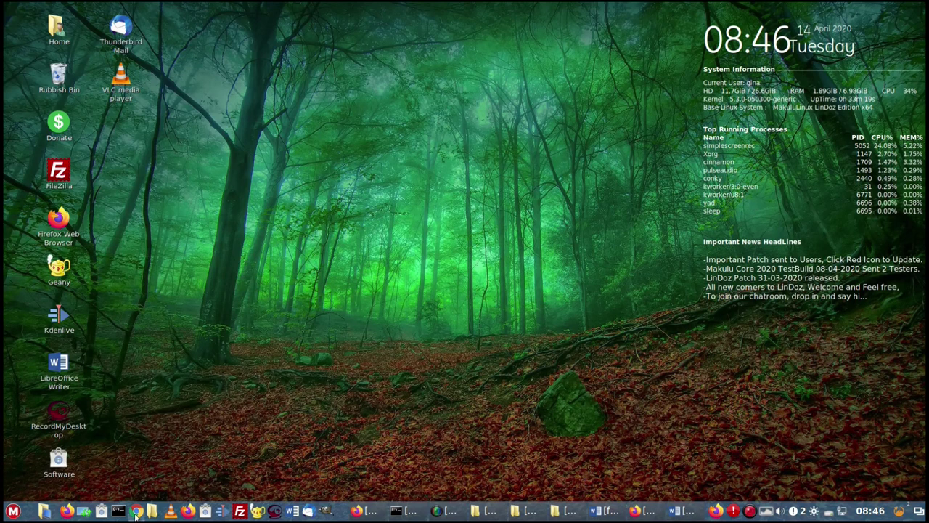
# Launch FileZilla and add a new webhouses site (ftp.webhouses.co.uk) in Site Manager with saved passwords.
pyautogui.click(240, 511)
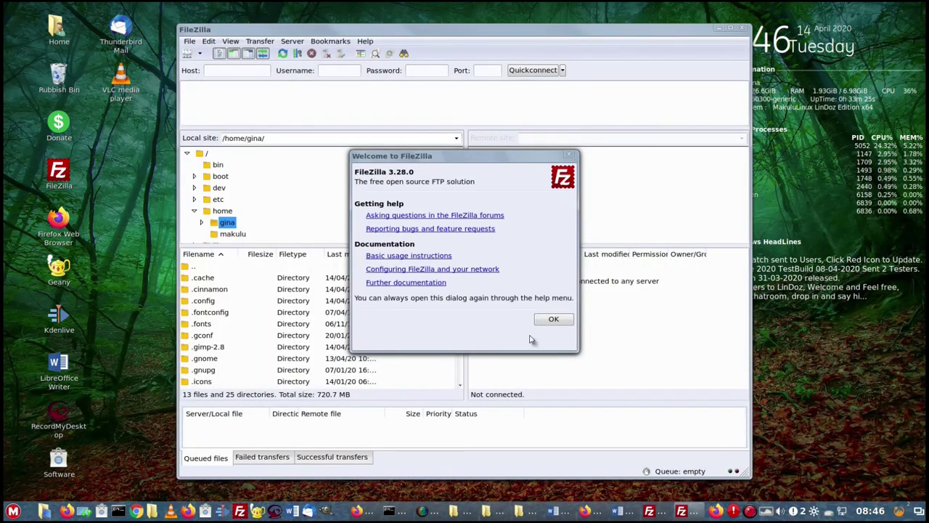
pyautogui.click(552, 320)
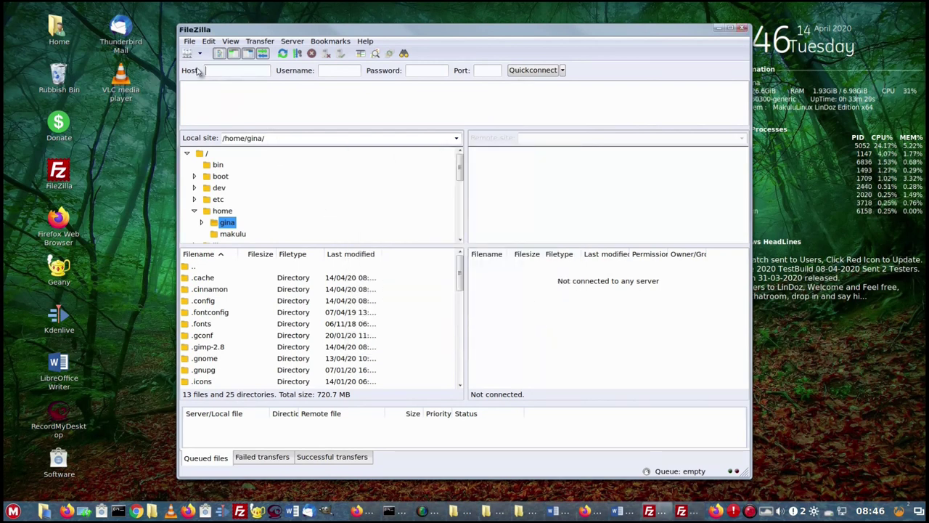
pyautogui.click(191, 44)
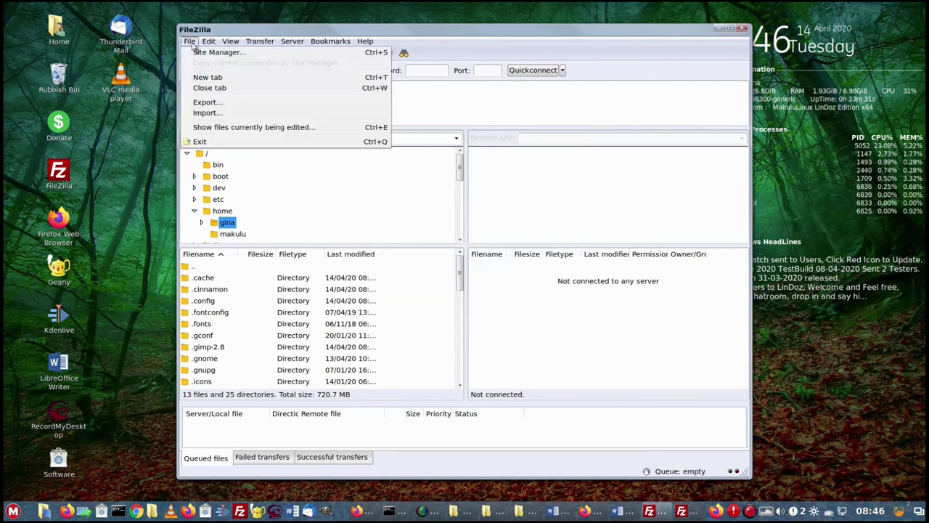
pyautogui.click(194, 53)
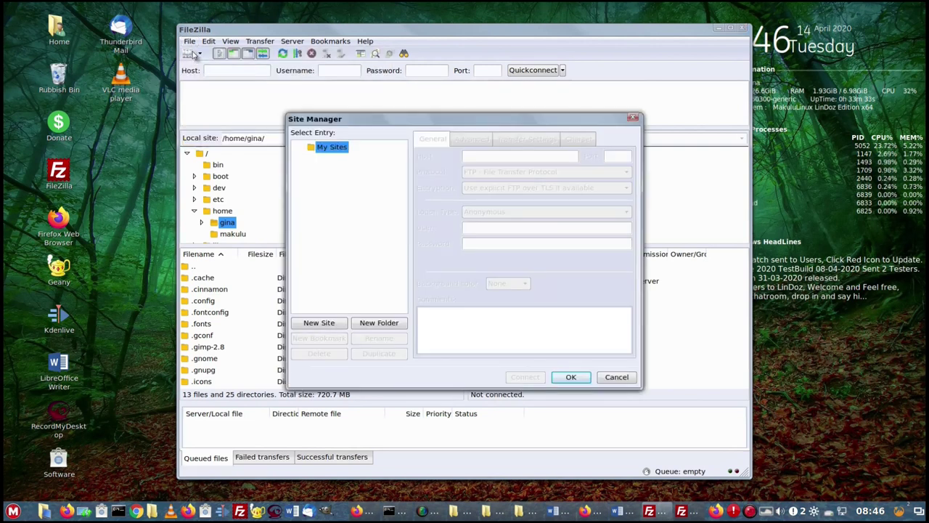
pyautogui.click(337, 324)
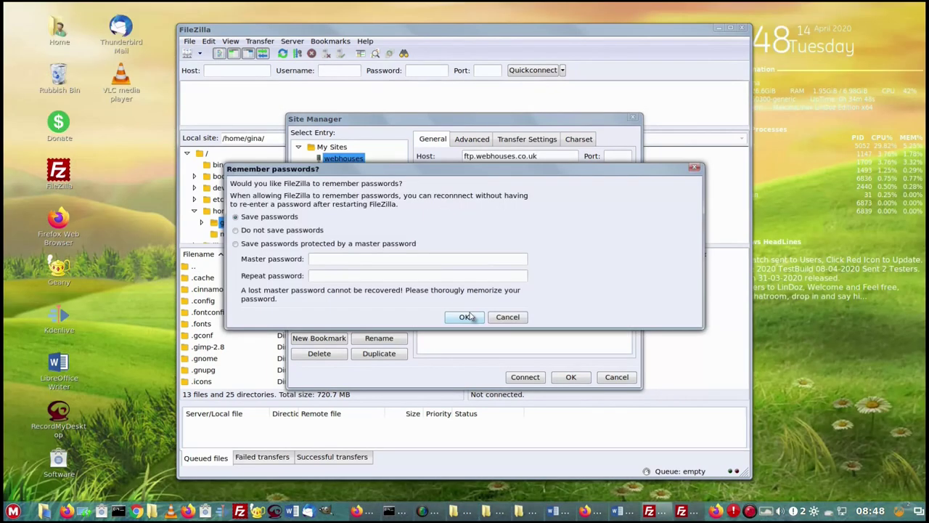
pyautogui.click(465, 317)
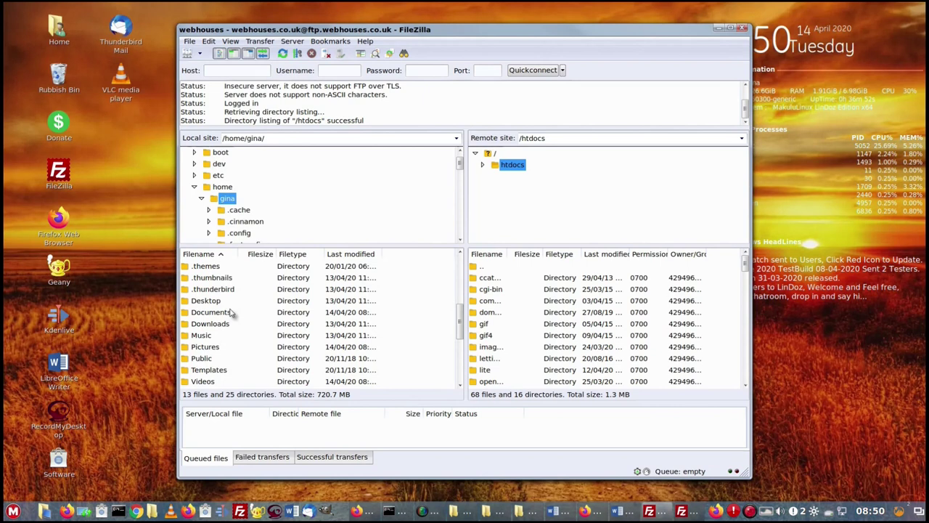
# Open the local Templates folder in FileZilla's local pane.
pyautogui.scroll(-2, 231, 312)
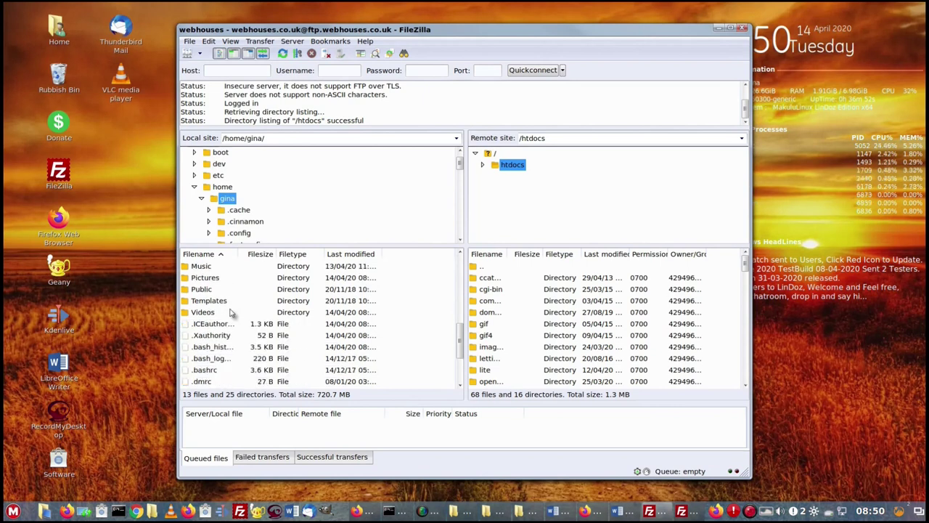
pyautogui.click(234, 302)
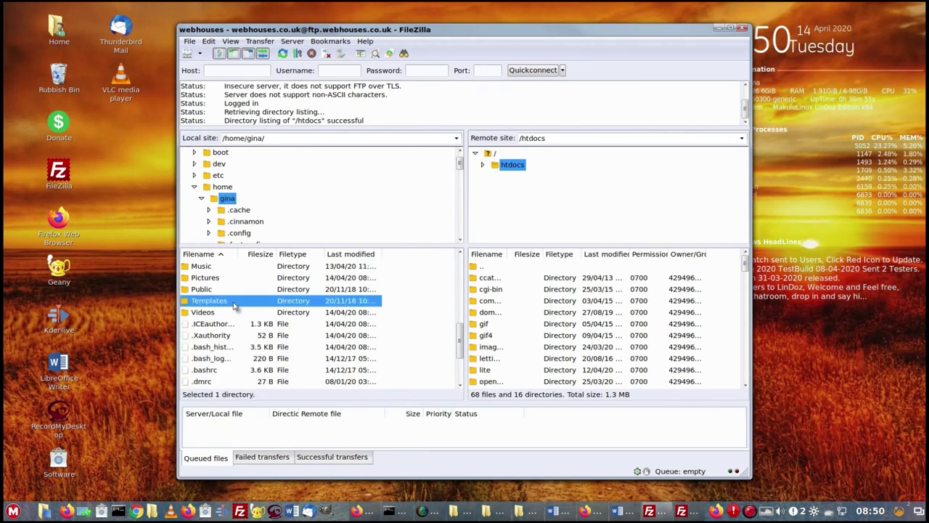
pyautogui.doubleClick(234, 304)
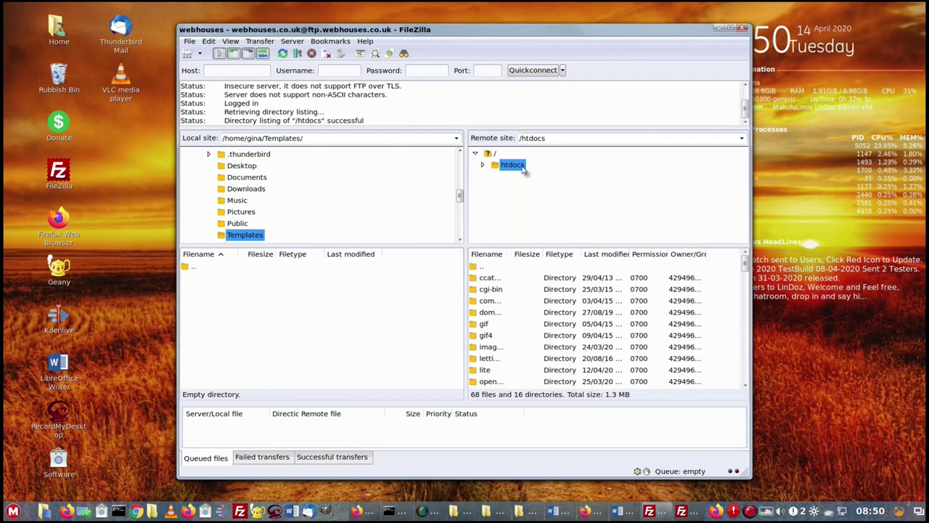
# Download the remote htdocs/lite folder into the local Templates folder.
pyautogui.rightClick(547, 168)
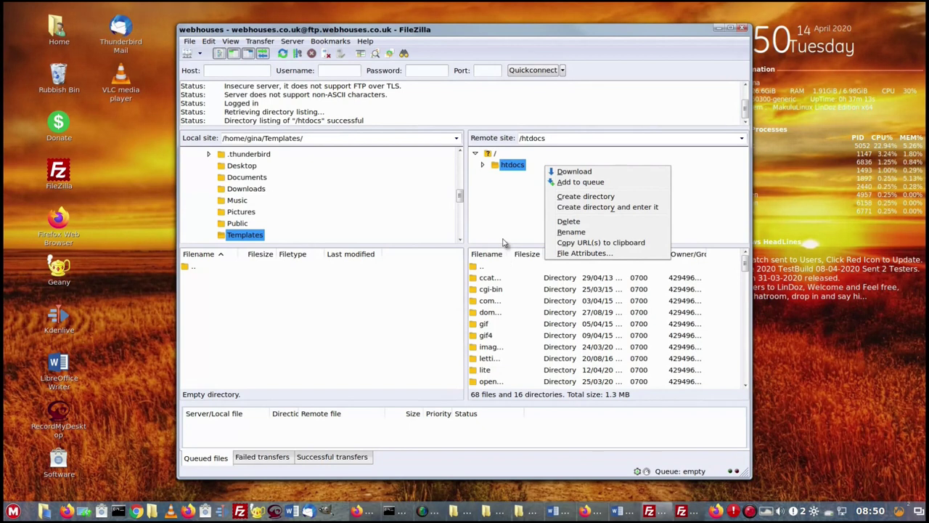
pyautogui.click(513, 337)
pyautogui.click(511, 372)
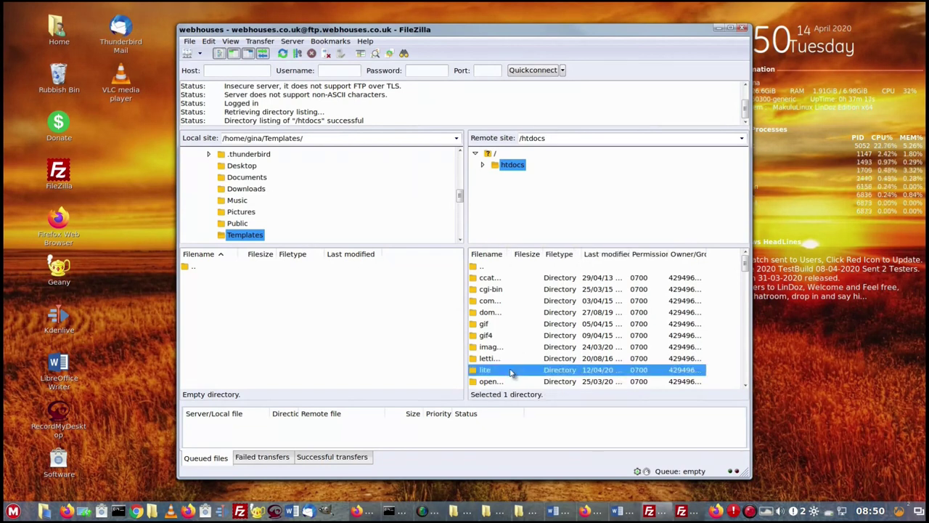
pyautogui.scroll(-2, 518, 348)
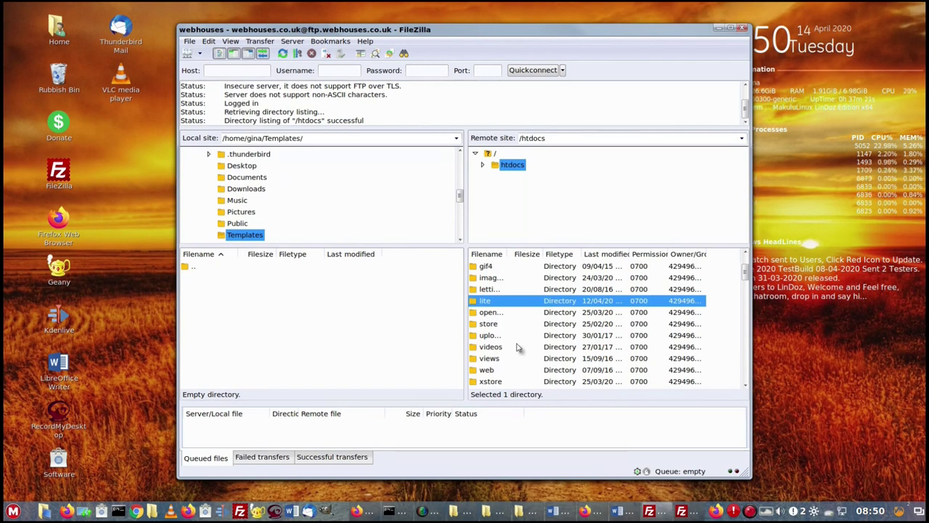
pyautogui.rightClick(523, 301)
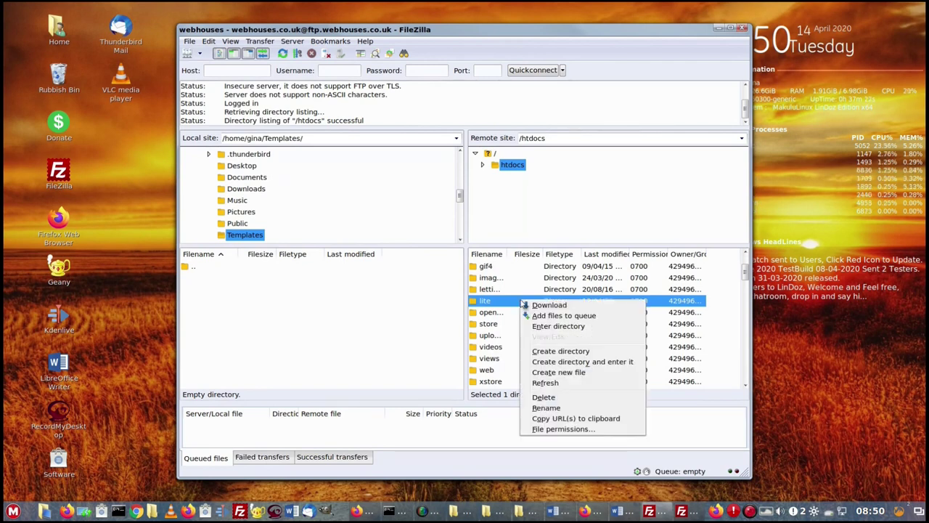
pyautogui.click(539, 306)
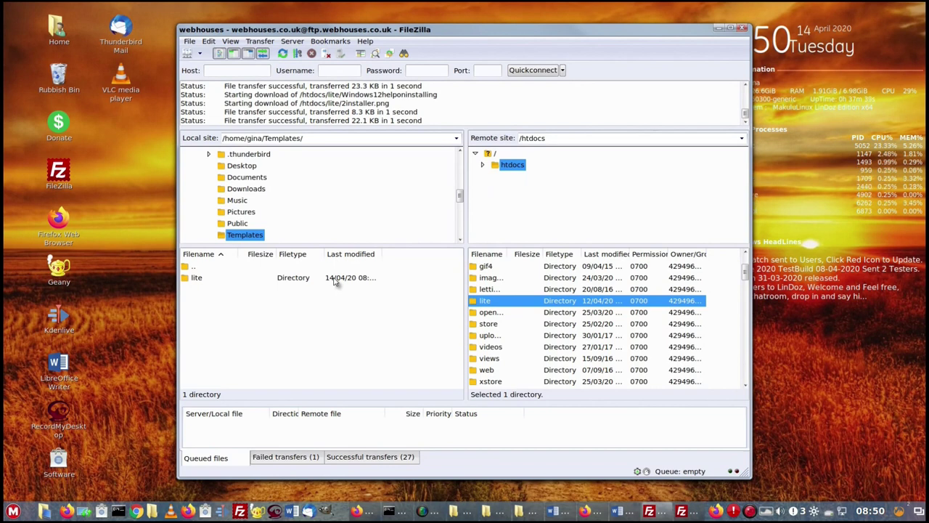
# Rename the downloaded local folder from lite to makulu.
pyautogui.rightClick(334, 282)
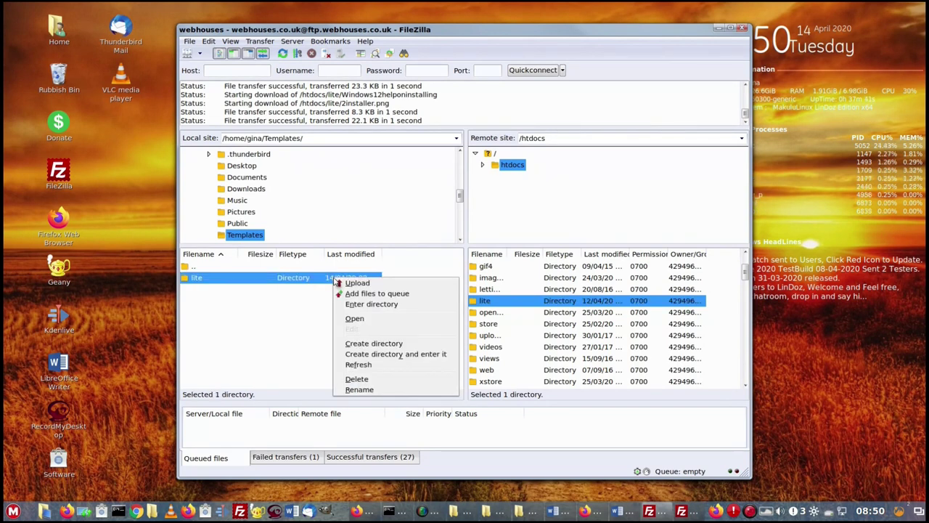
pyautogui.click(360, 390)
pyautogui.click(215, 278)
pyautogui.press('BackSpace')
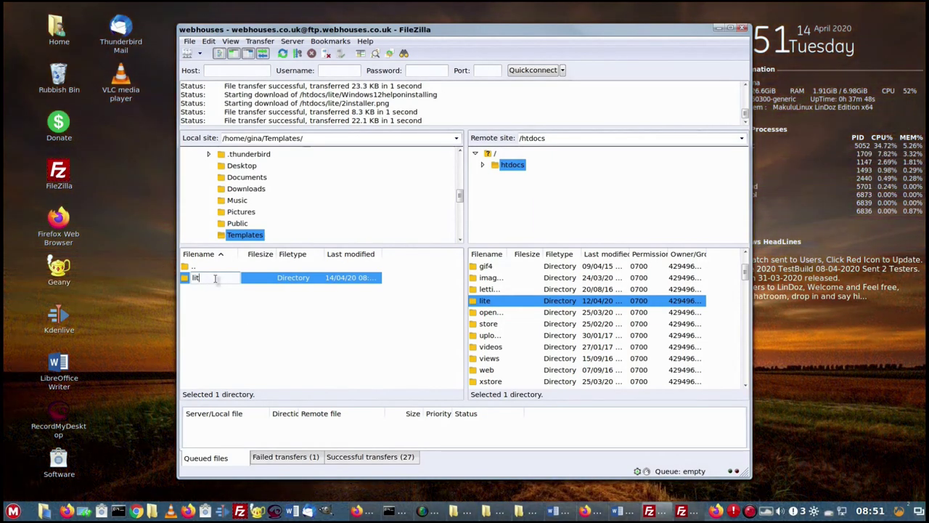
pyautogui.press('BackSpace')
pyautogui.press('BackSpace')
pyautogui.write('maku')
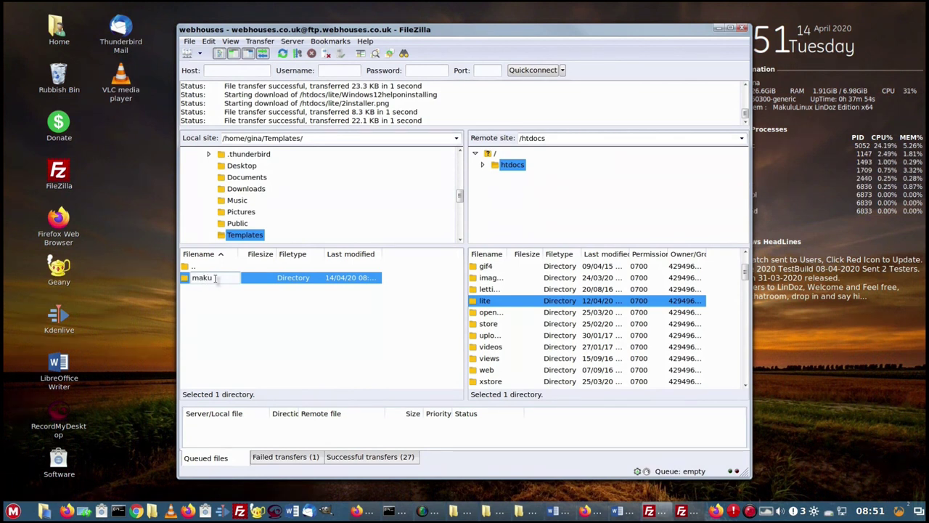
pyautogui.write('l')
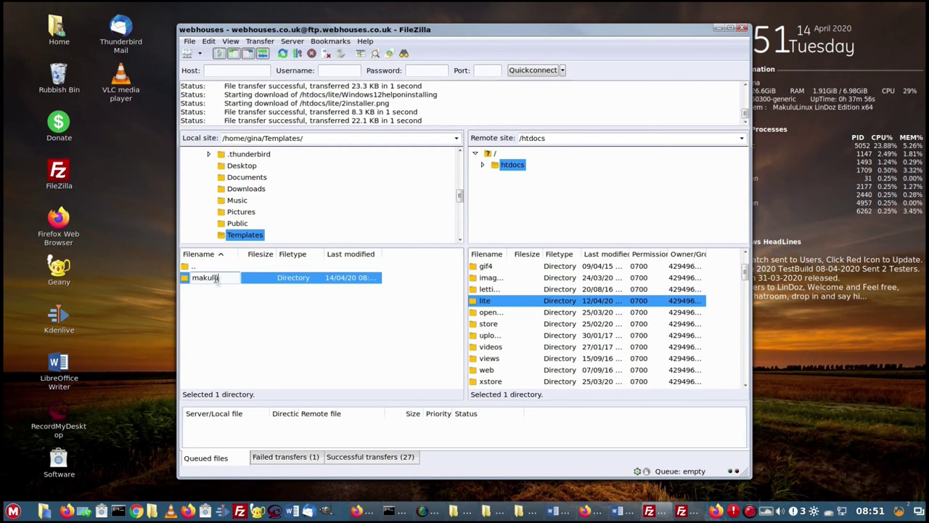
pyautogui.press('Return')
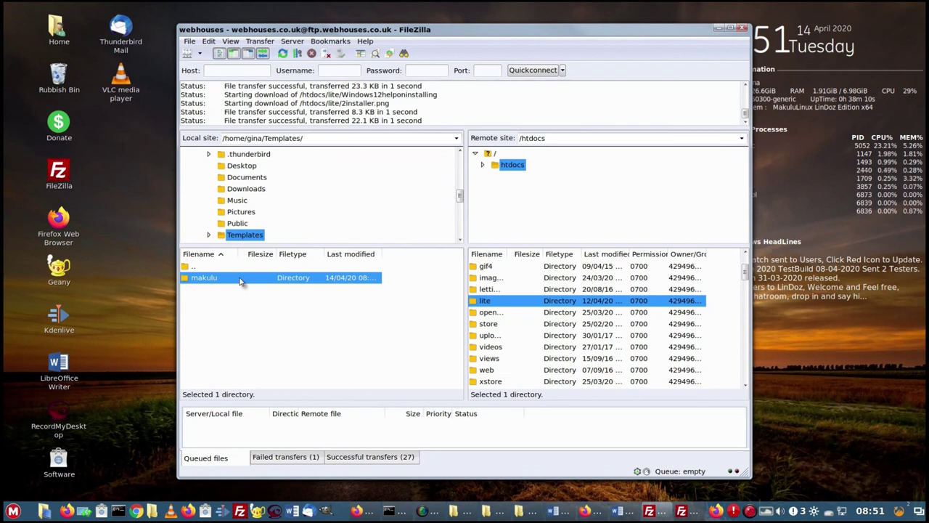
pyautogui.rightClick(240, 280)
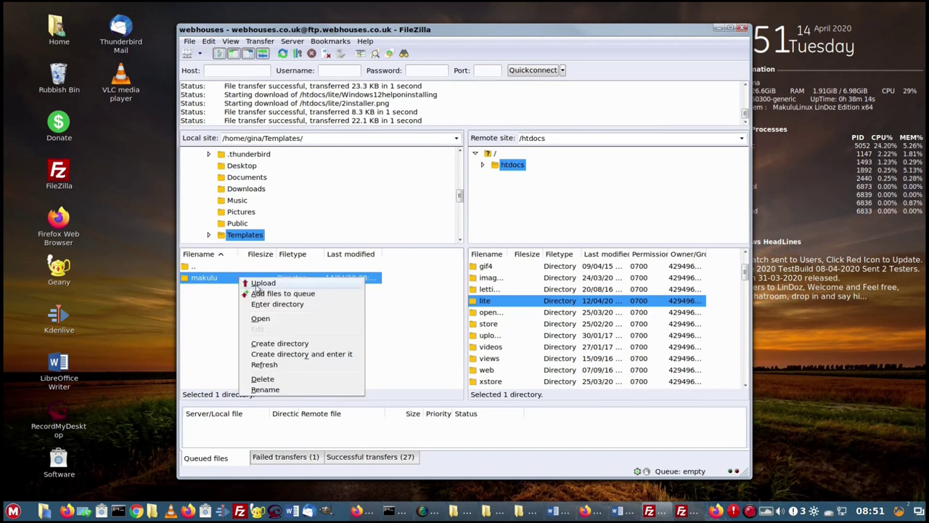
# Upload the makulu folder to the server's htdocs and browse its uploaded files.
pyautogui.click(262, 284)
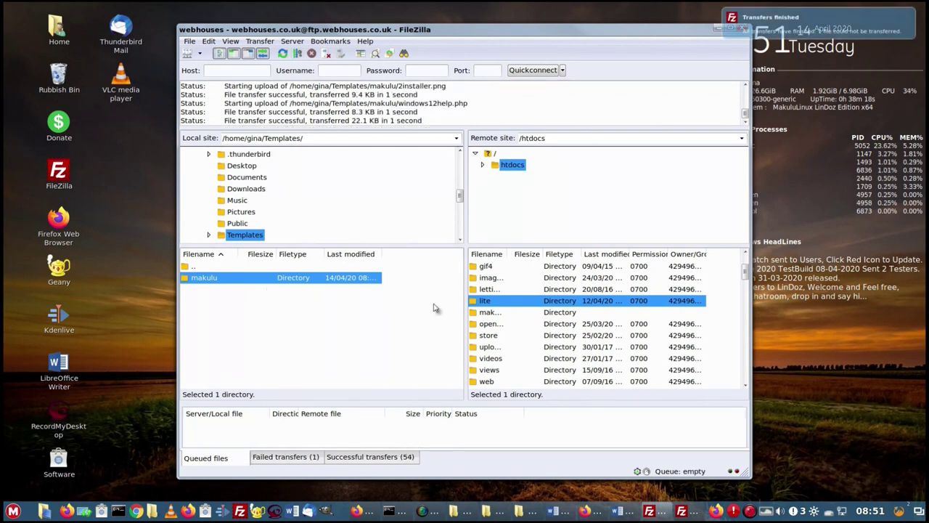
pyautogui.click(499, 314)
pyautogui.doubleClick(499, 314)
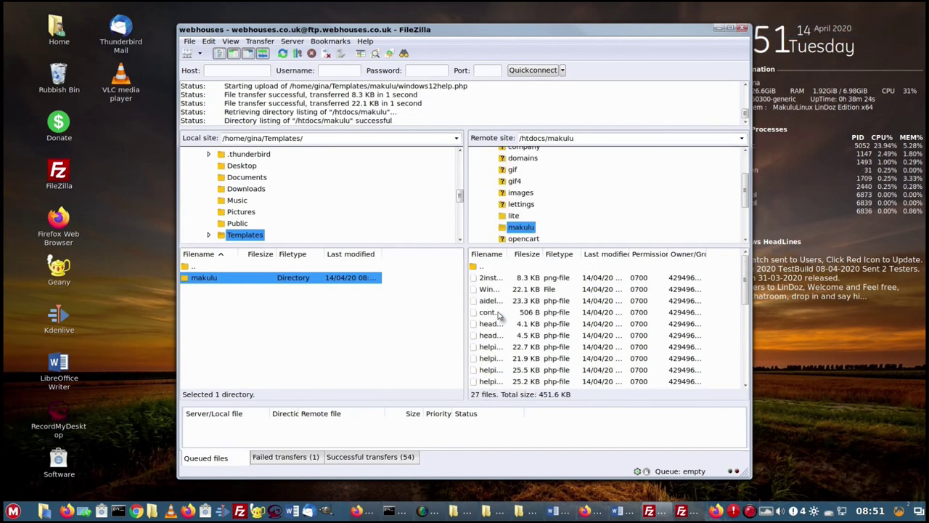
pyautogui.scroll(-3, 499, 314)
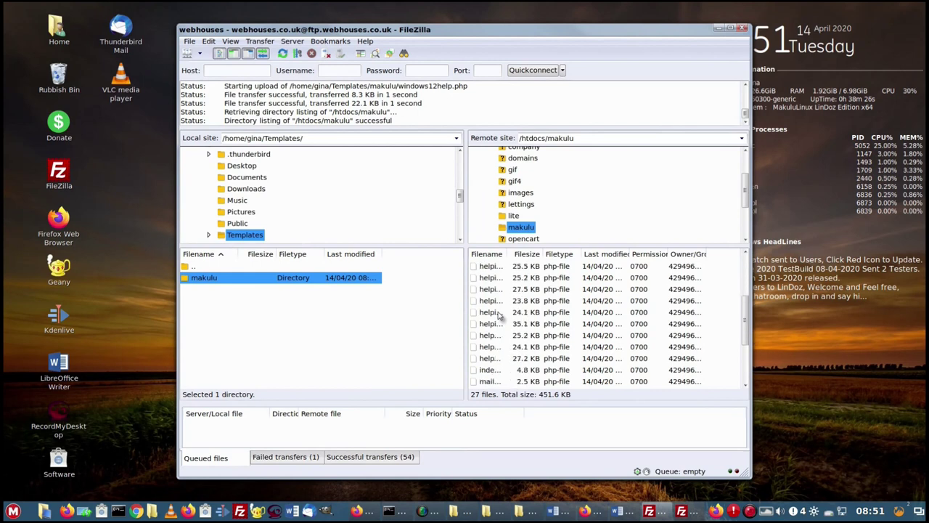
pyautogui.scroll(4, 499, 314)
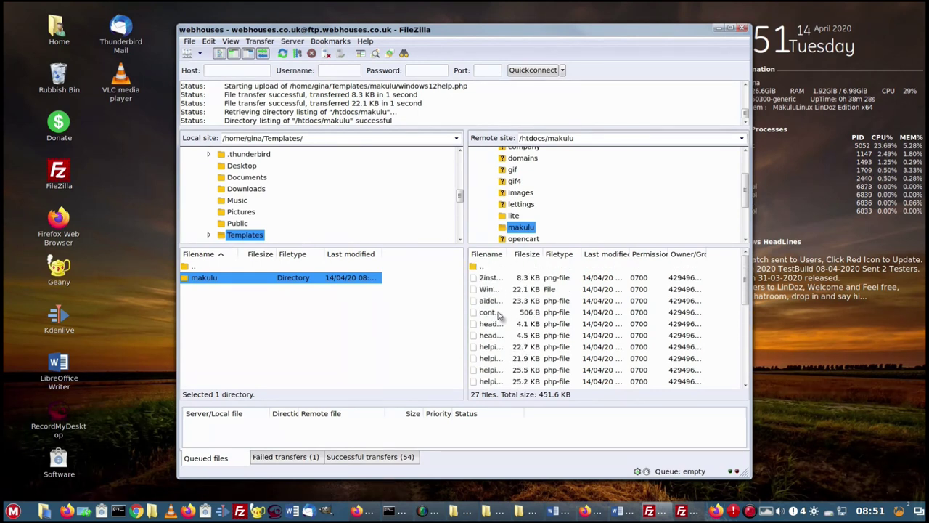
pyautogui.scroll(-6, 498, 314)
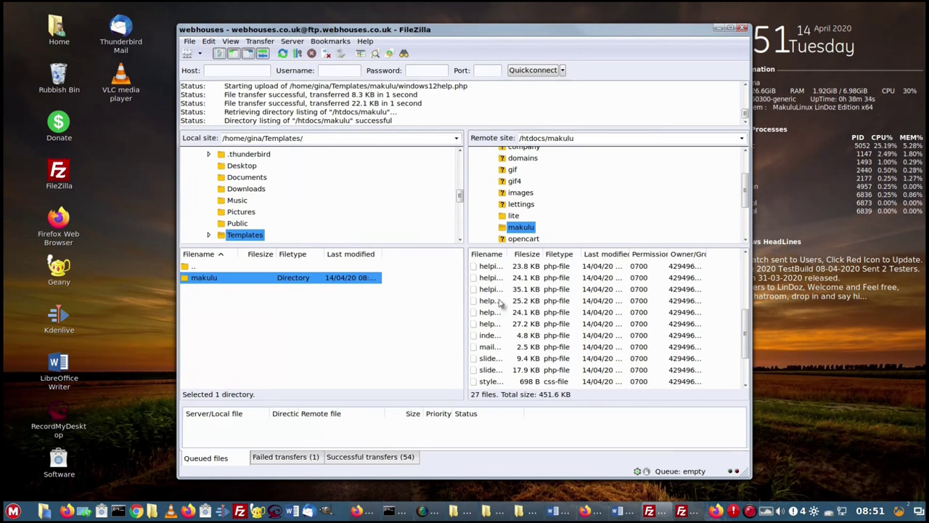
pyautogui.moveTo(509, 253); pyautogui.dragTo(595, 253)
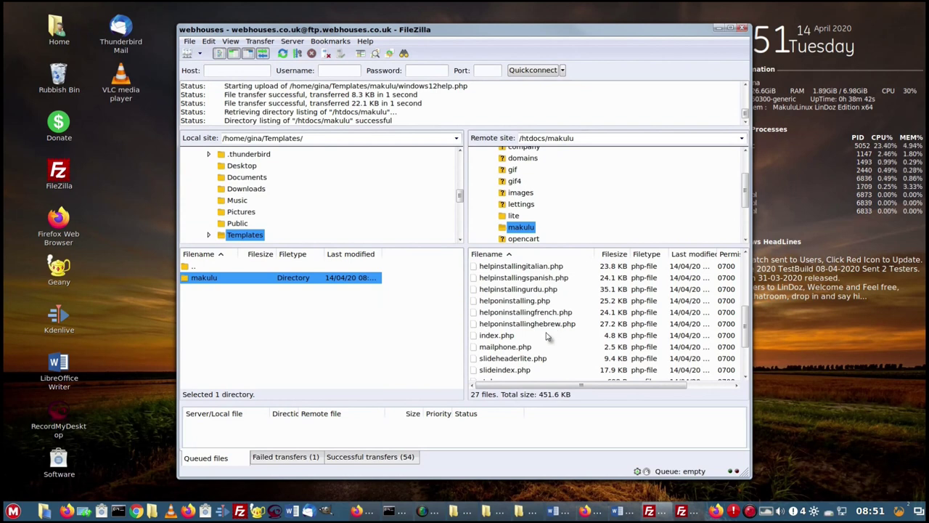
pyautogui.scroll(2, 548, 335)
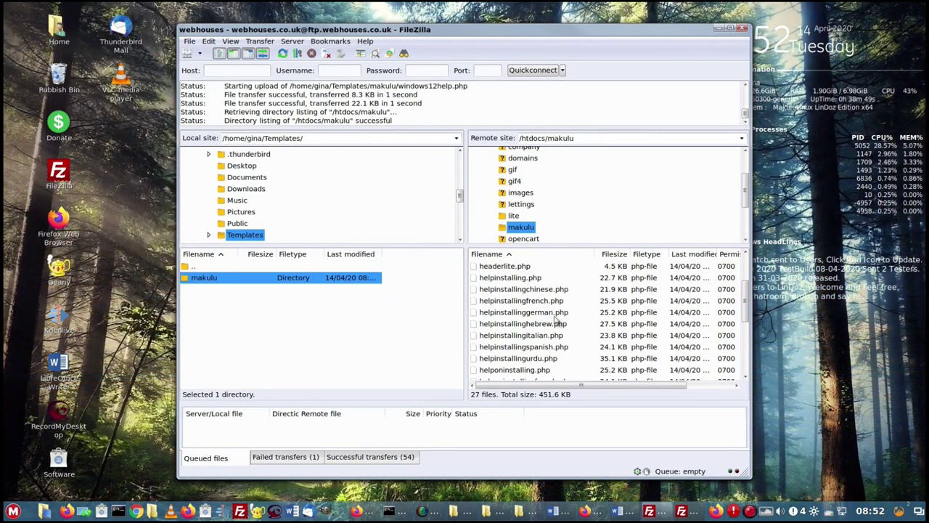
pyautogui.scroll(2, 555, 320)
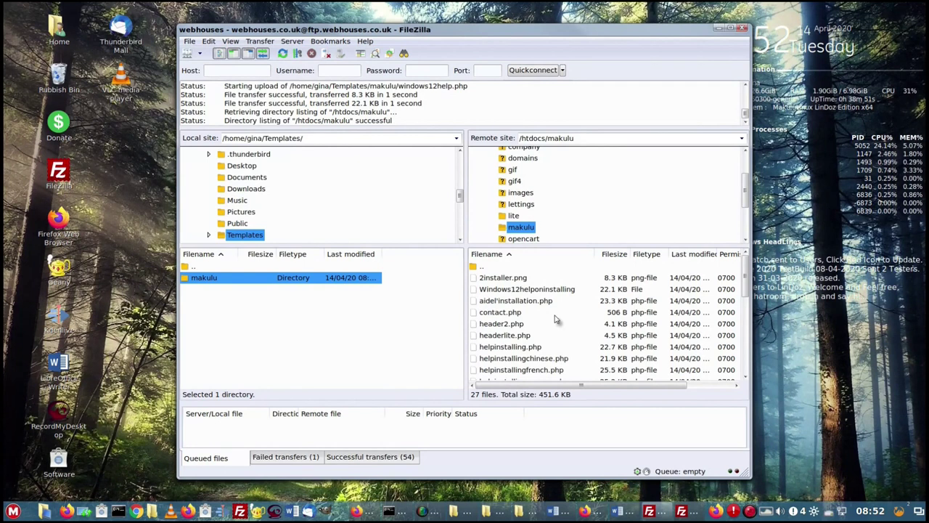
pyautogui.scroll(-1, 556, 320)
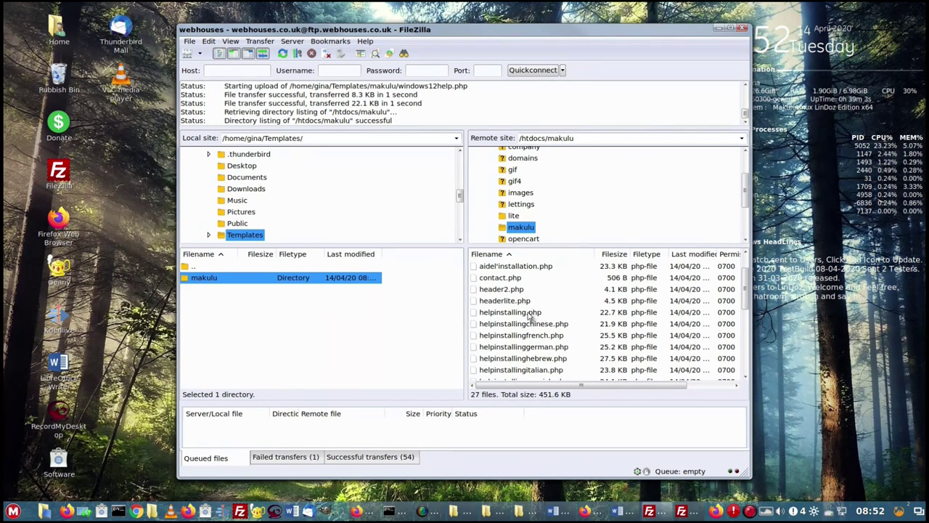
# Open the remote helpinstalling.php in a text editor via View/Edit.
pyautogui.click(530, 314)
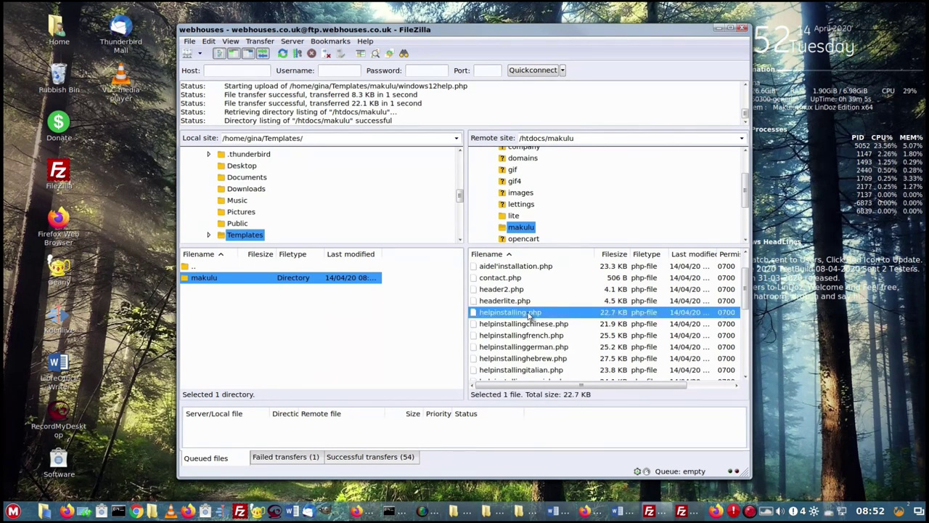
pyautogui.rightClick(531, 315)
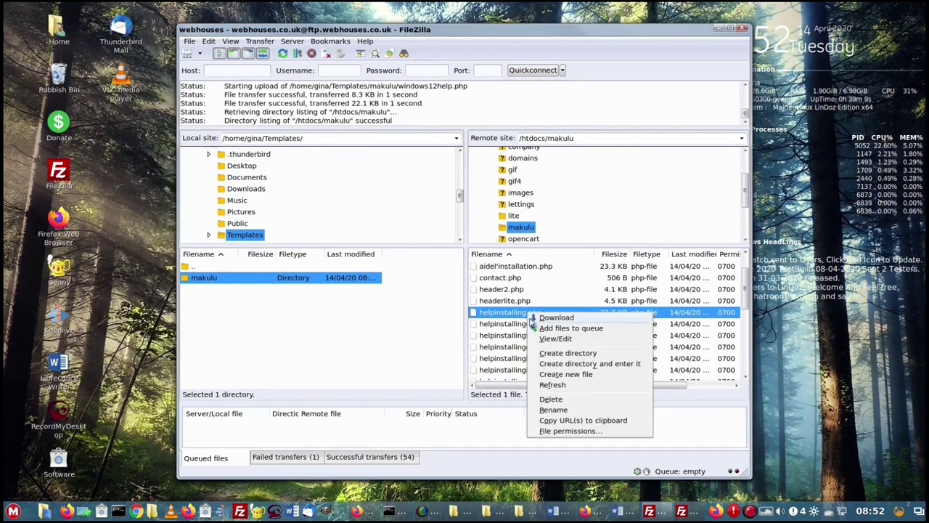
pyautogui.click(555, 339)
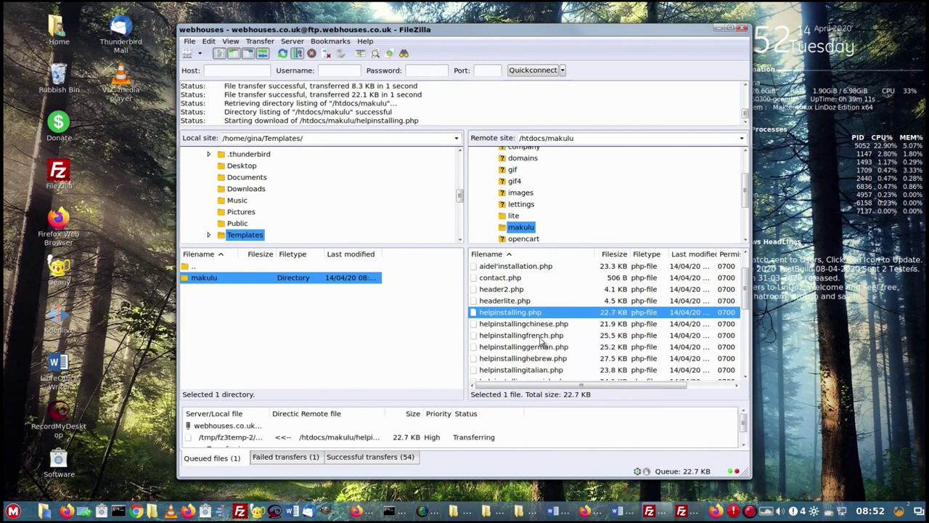
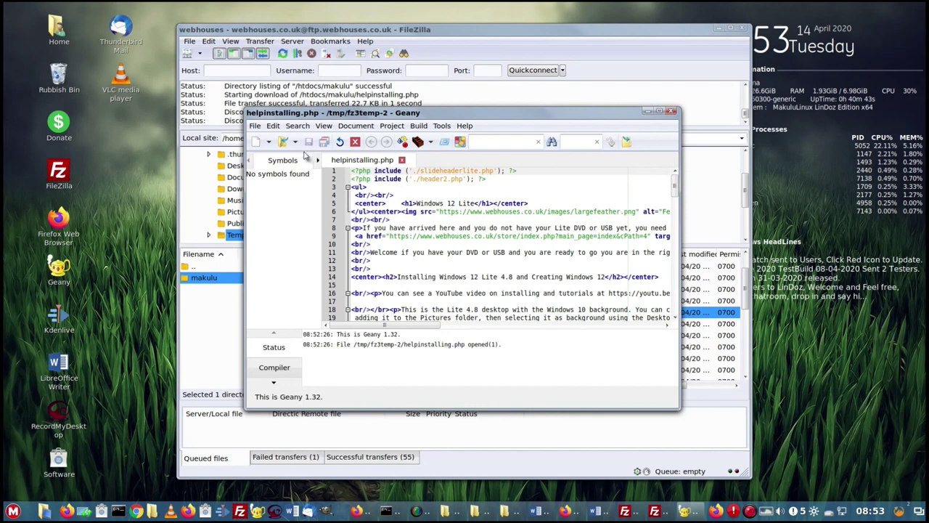
# Fill Geany's Replace dialog with 'windows 12 lite' → 'MakuluLinux' and find the first match on line 5.
pyautogui.click(273, 125)
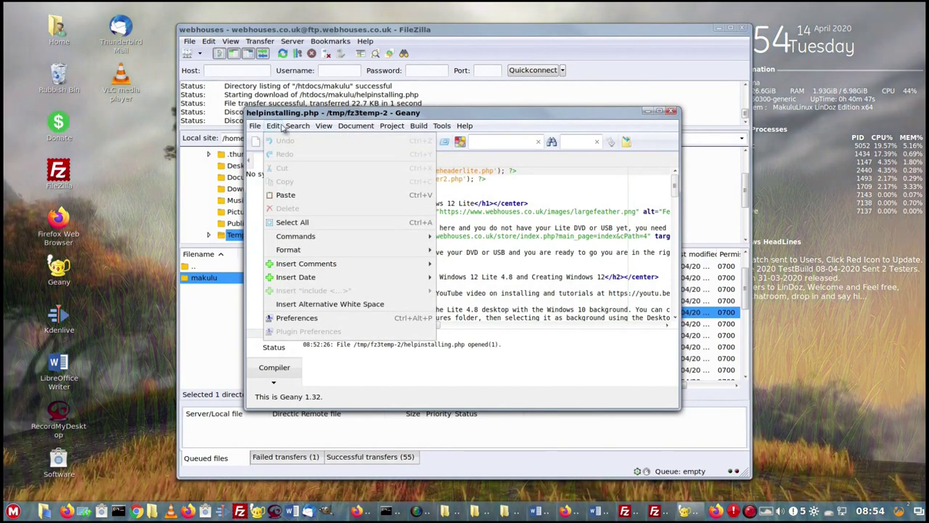
pyautogui.moveTo(293, 128)
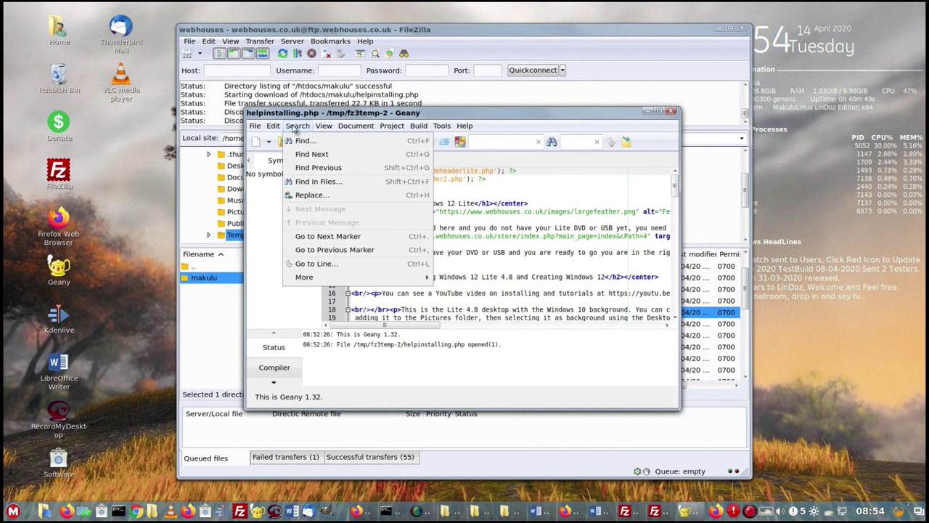
pyautogui.click(317, 196)
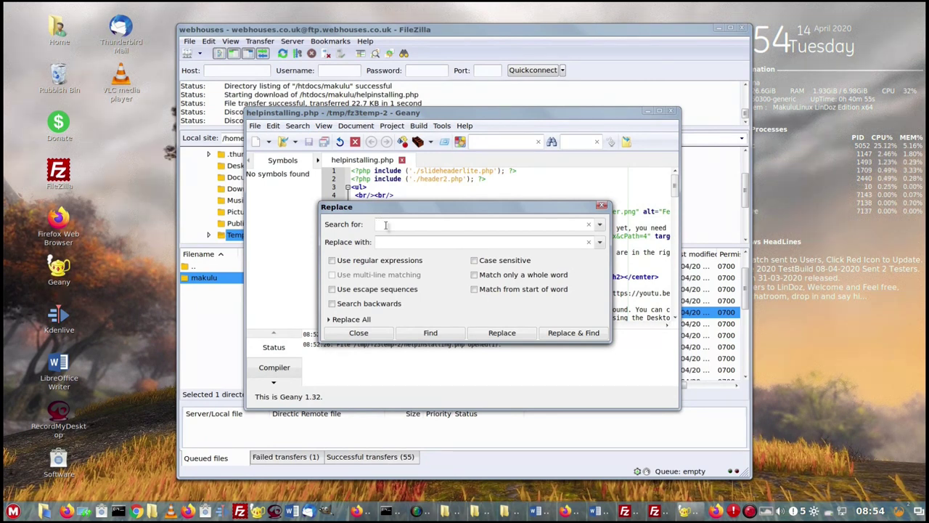
pyautogui.write('windows')
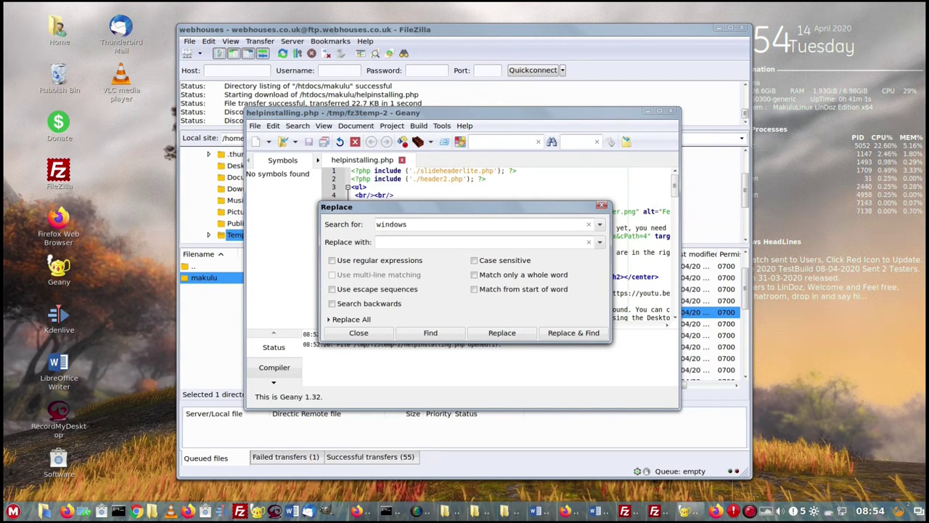
pyautogui.write(' 12 lite')
pyautogui.click(394, 244)
pyautogui.write('MakuLLin')
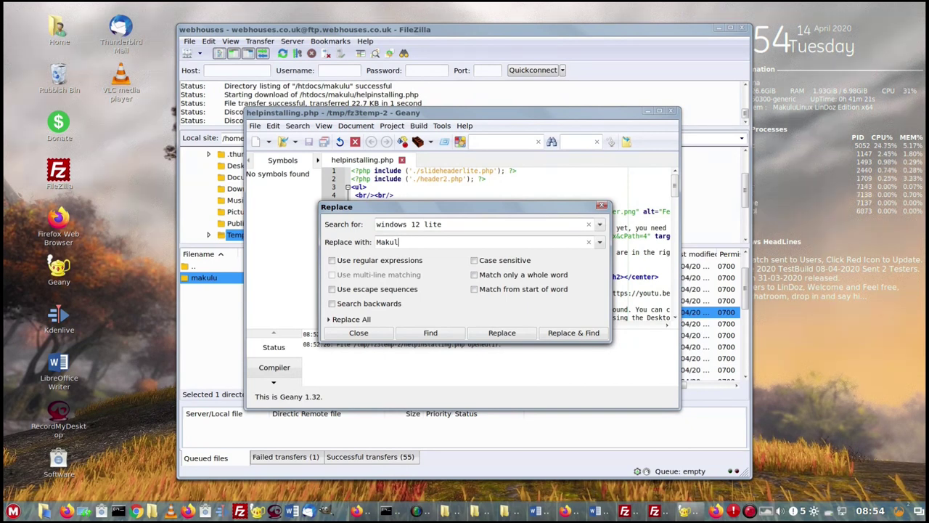
pyautogui.write('ux')
pyautogui.click(397, 242)
pyautogui.write('u')
pyautogui.click(449, 335)
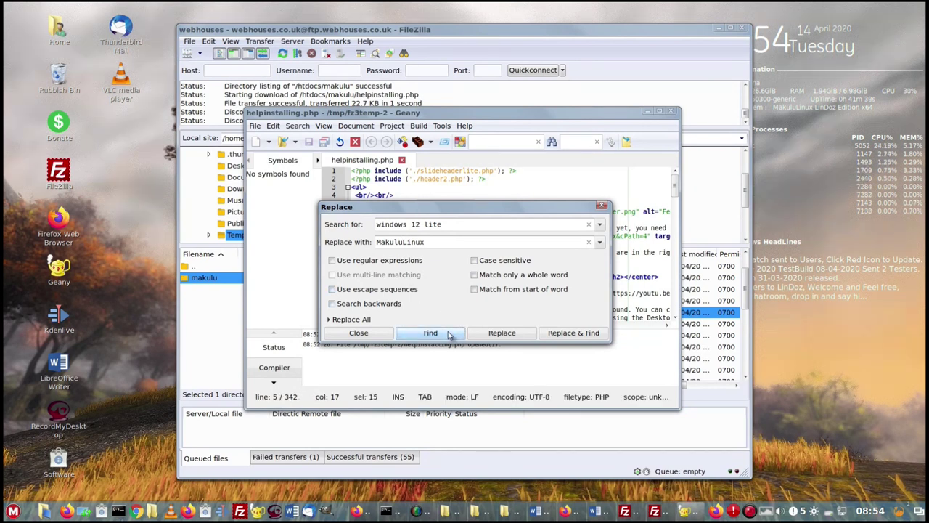
pyautogui.moveTo(479, 206); pyautogui.dragTo(737, 220)
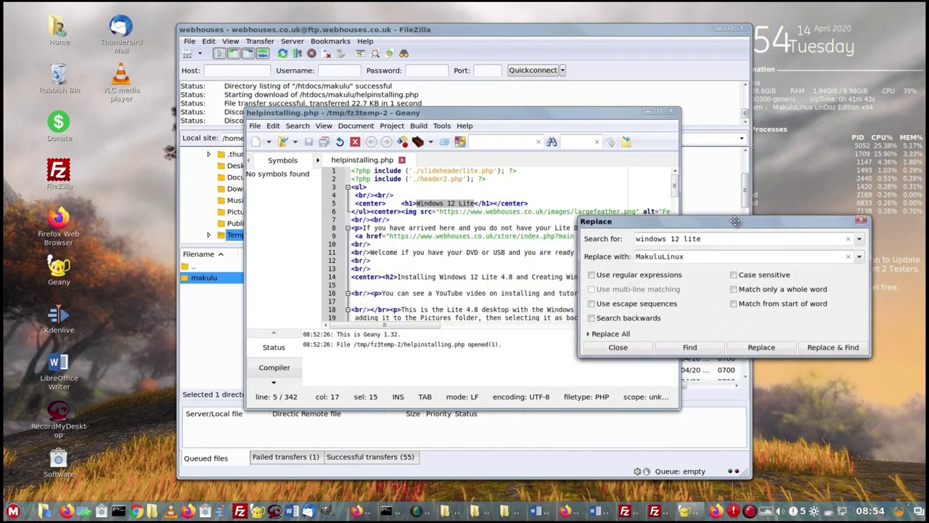
# Replace the 'windows 12 lite' matches with MakuluLinux, Replace All in the document, and save.
pyautogui.click(755, 348)
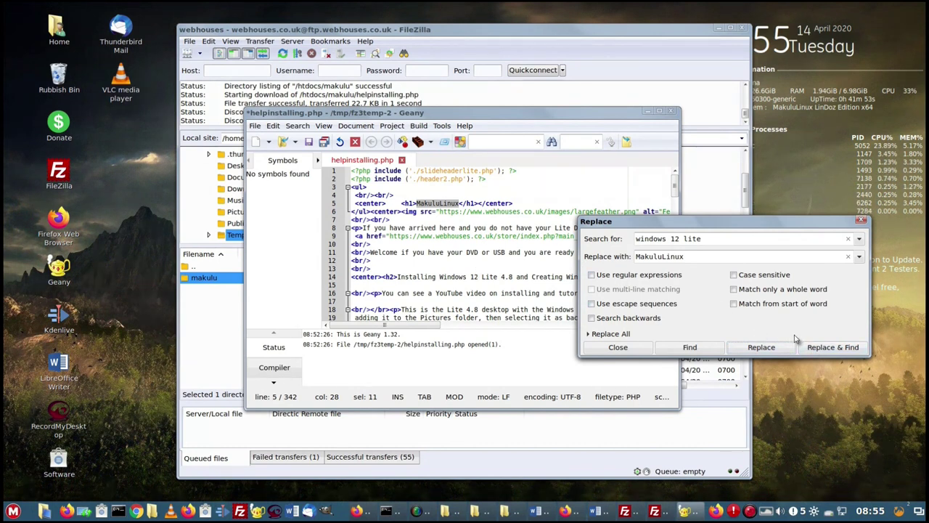
pyautogui.click(833, 347)
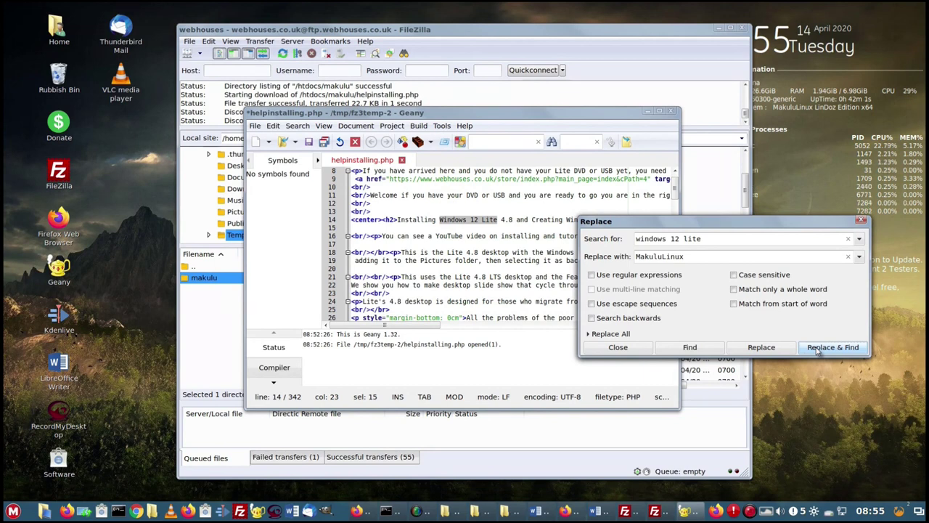
pyautogui.click(819, 351)
pyautogui.click(818, 351)
pyautogui.click(818, 351)
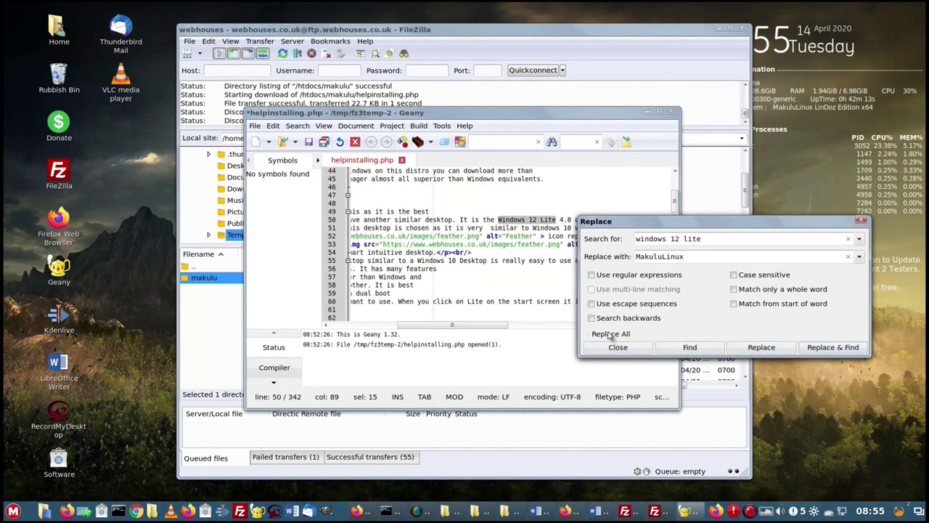
pyautogui.click(610, 334)
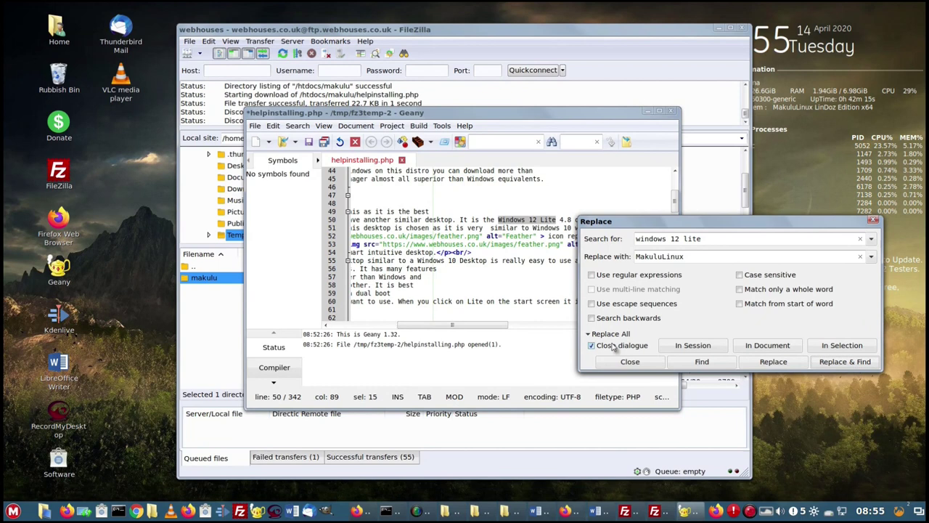
pyautogui.click(766, 346)
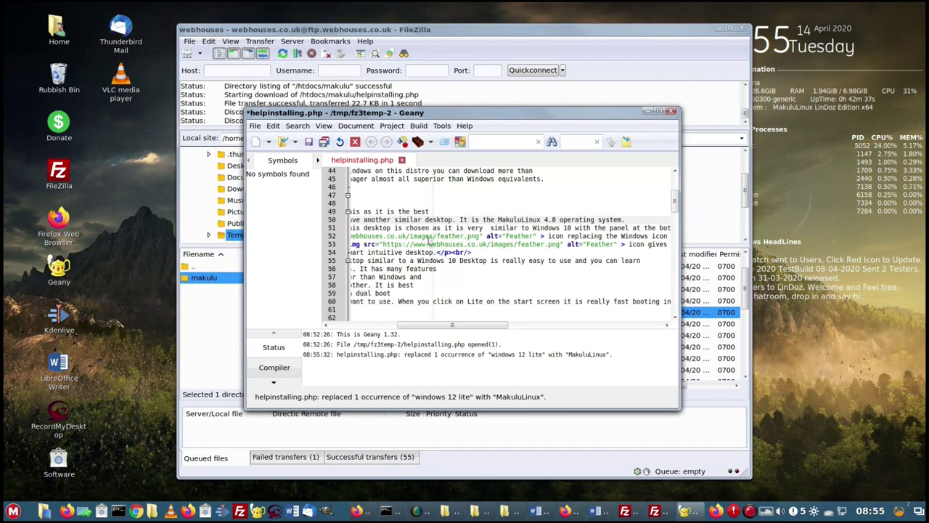
pyautogui.hotkey('ctrl', 's')
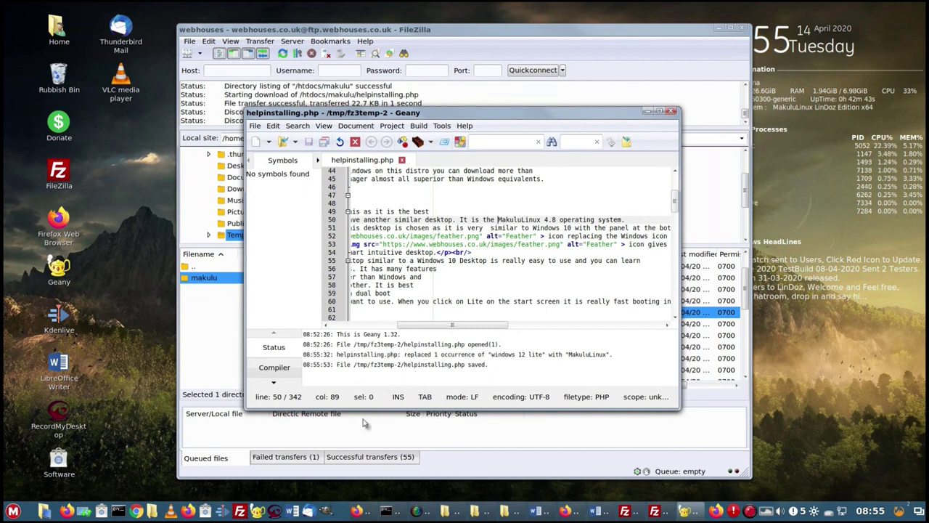
# Confirm FileZilla's upload of the changed helpinstalling.php to /htdocs/makulu, then minimize FileZilla.
pyautogui.click(240, 512)
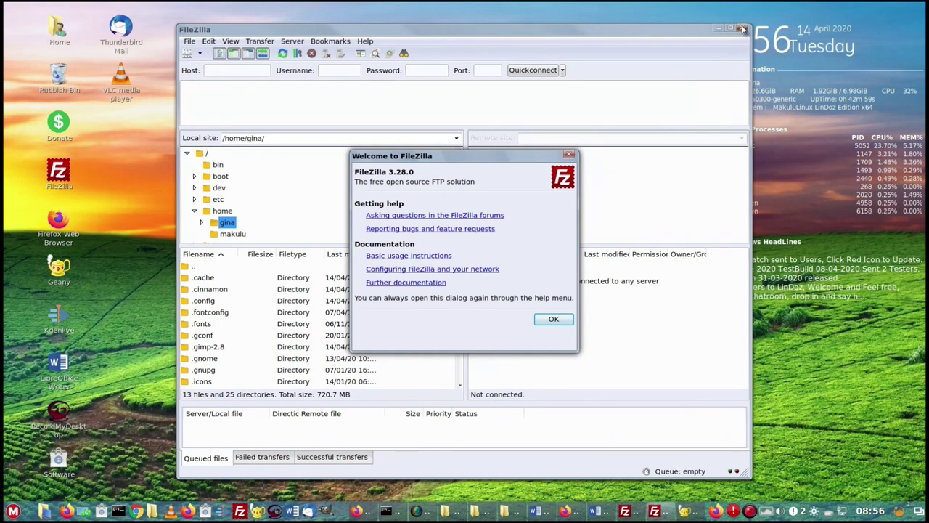
pyautogui.click(570, 156)
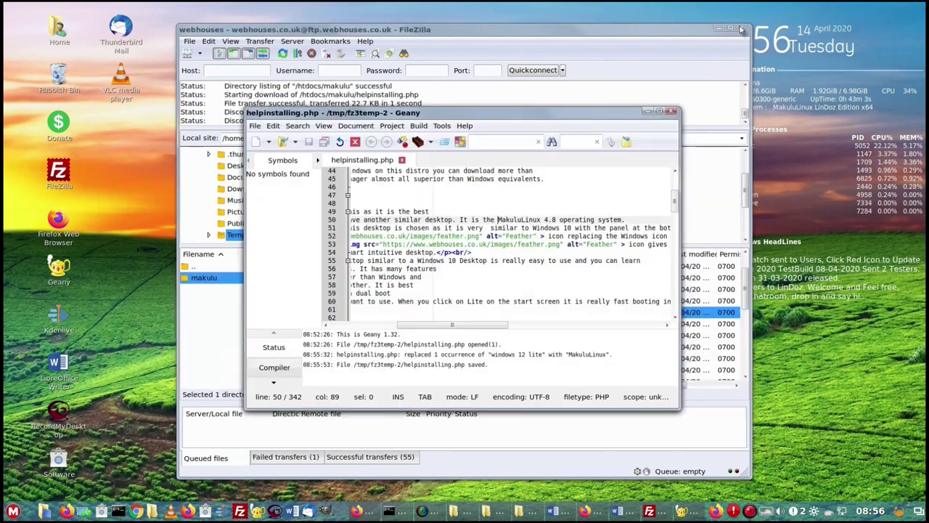
pyautogui.click(648, 512)
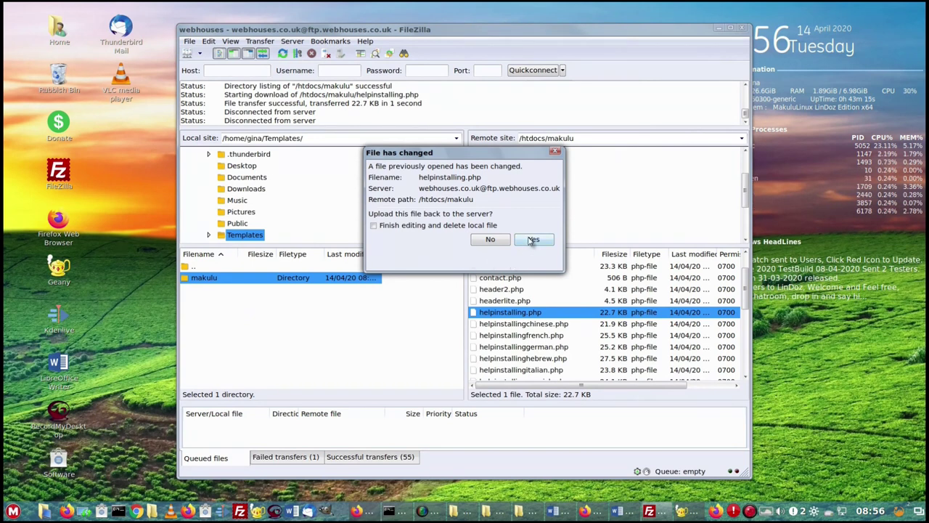
pyautogui.click(533, 240)
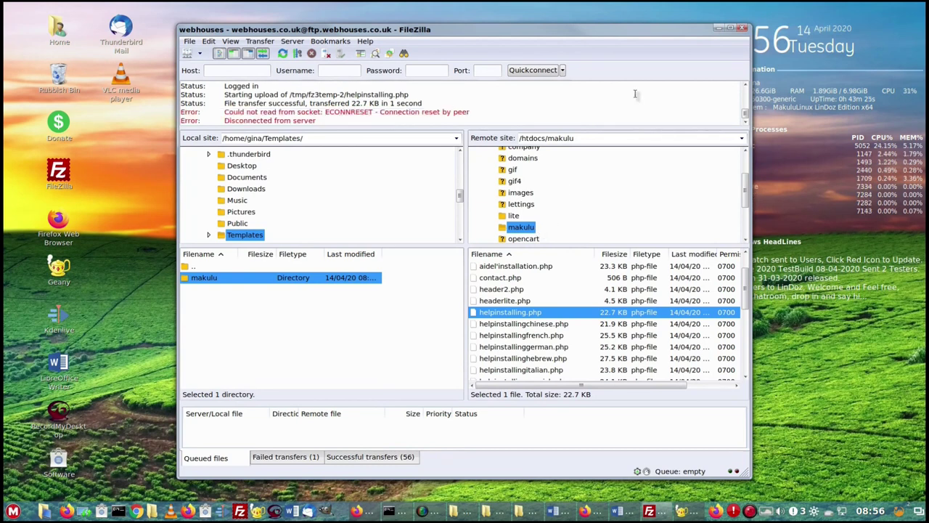
pyautogui.click(718, 28)
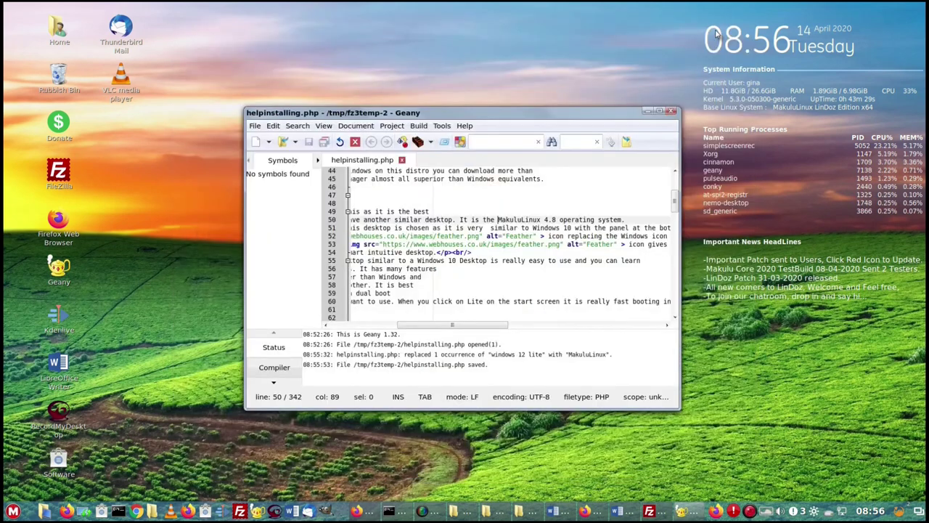
# Load the misspelled webhouses.co.uk/makulu/helpinstallin.php in Firefox, get a 404, and go back.
pyautogui.click(647, 113)
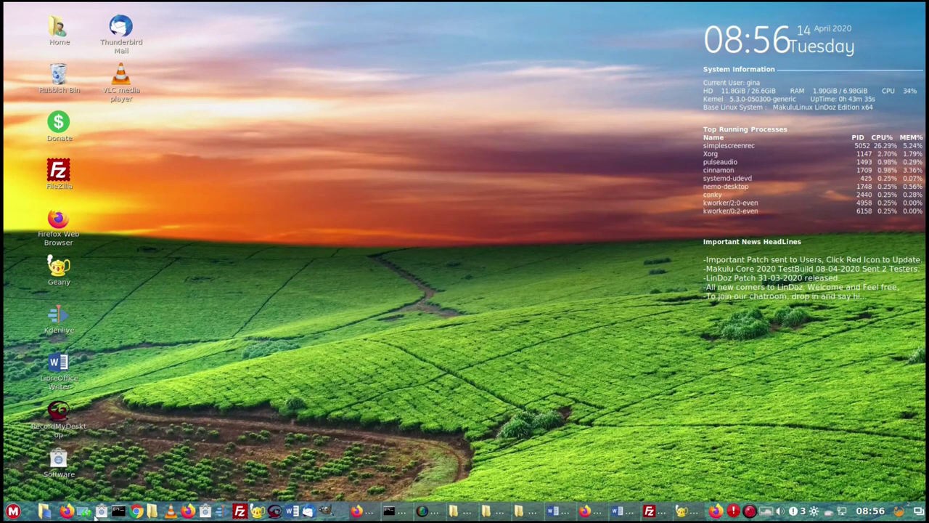
pyautogui.click(66, 511)
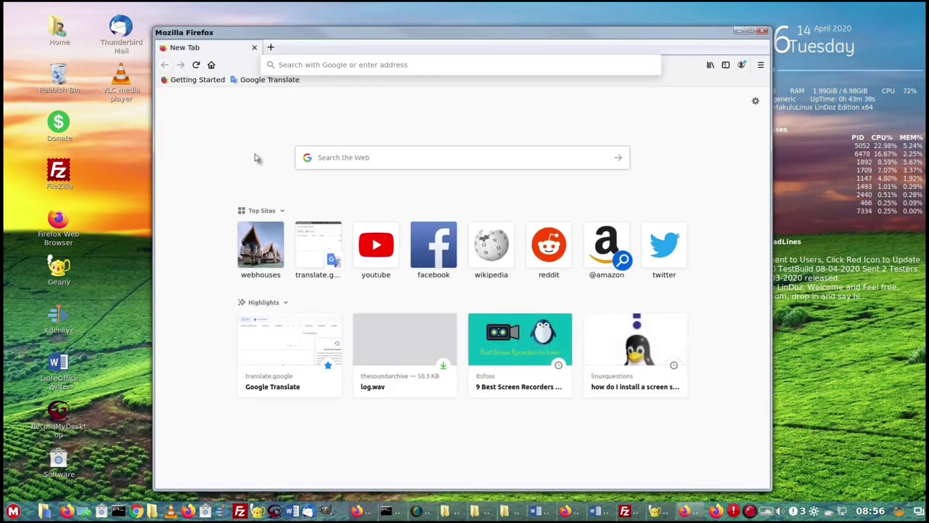
pyautogui.click(306, 65)
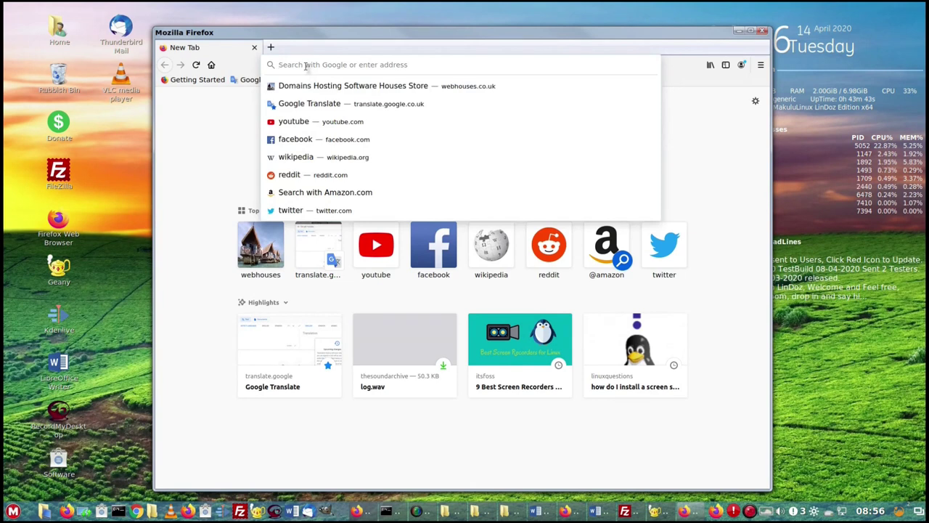
pyautogui.write('www.google.com/')
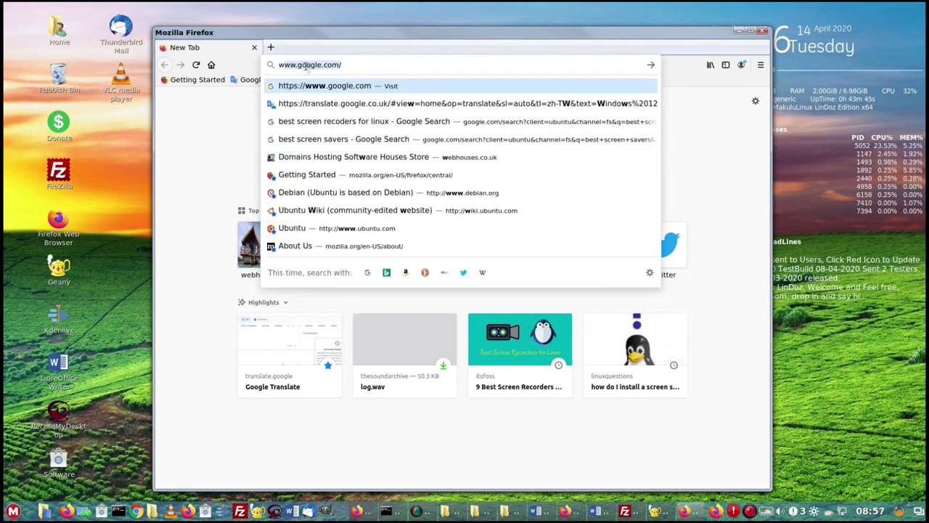
pyautogui.write('webhouses.co.uk/')
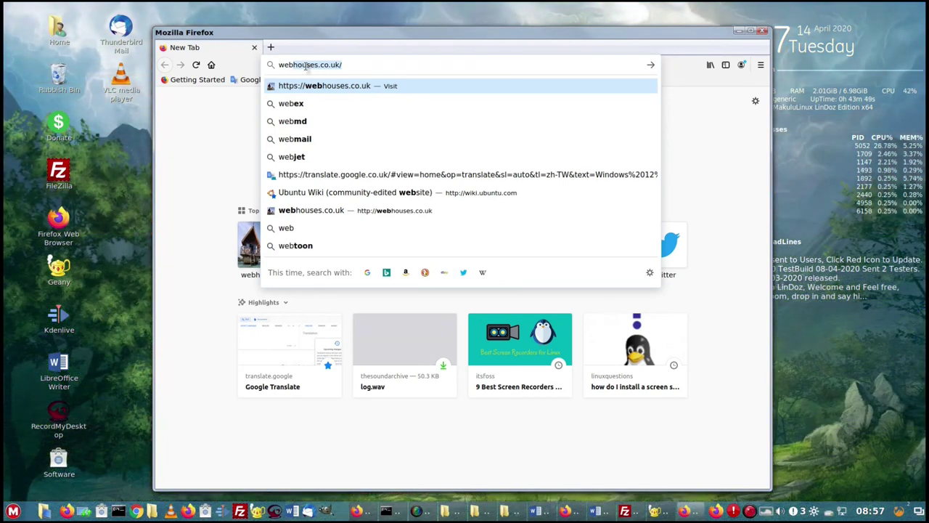
pyautogui.click(355, 66)
pyautogui.write('makulu')
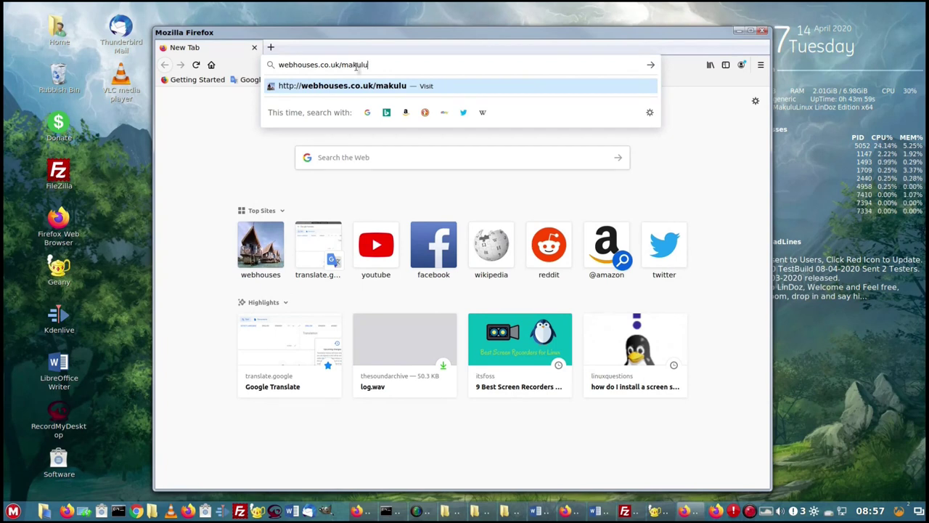
pyautogui.write('/')
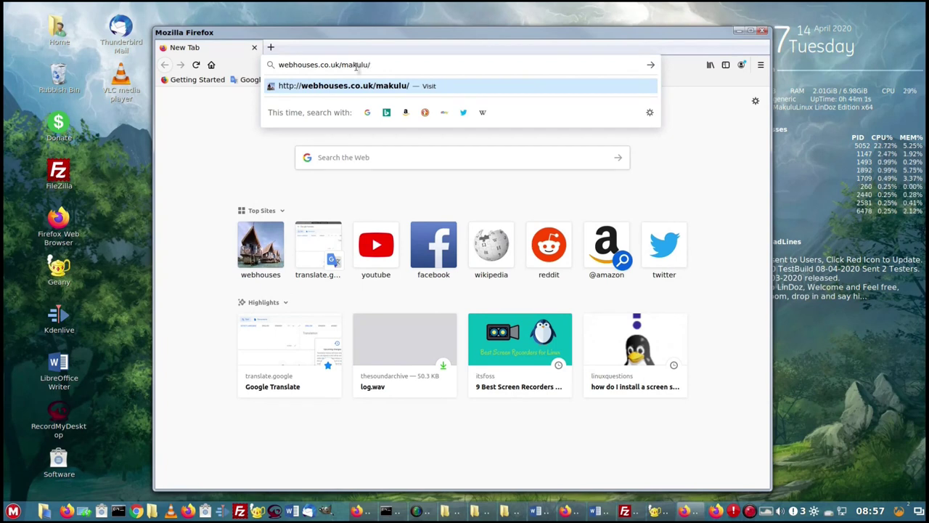
pyautogui.write('he')
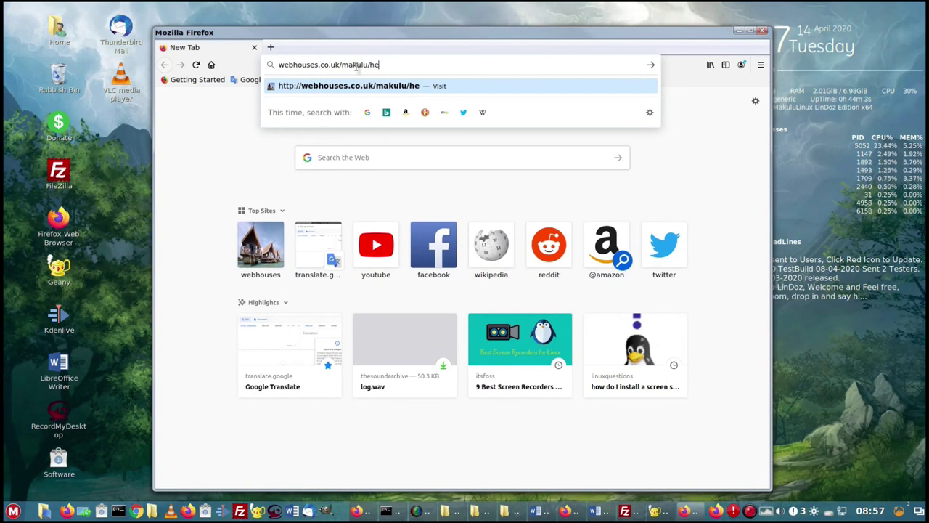
pyautogui.write('lpinsta')
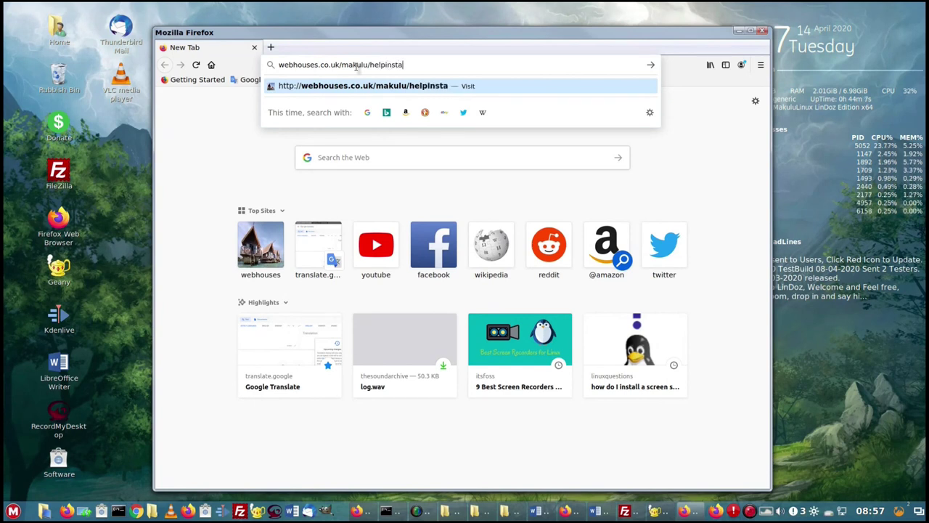
pyautogui.write('llin.php')
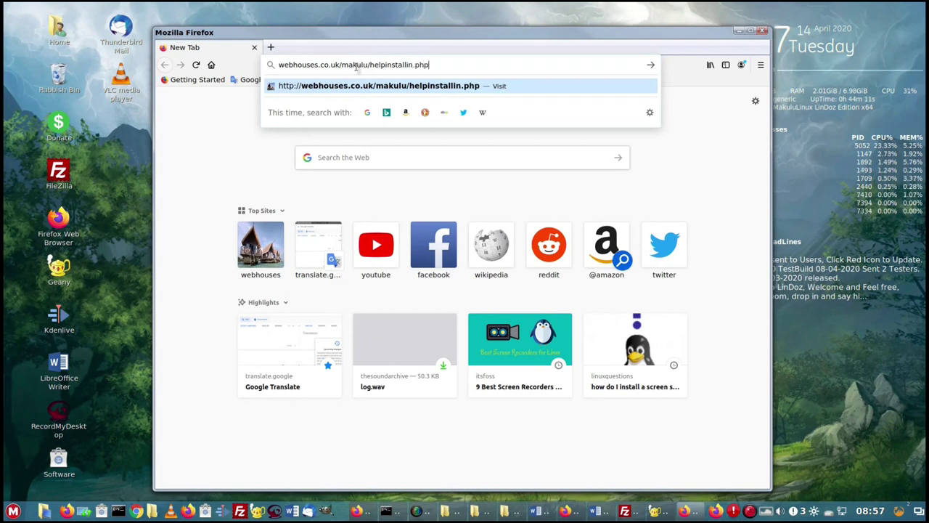
pyautogui.press('Return')
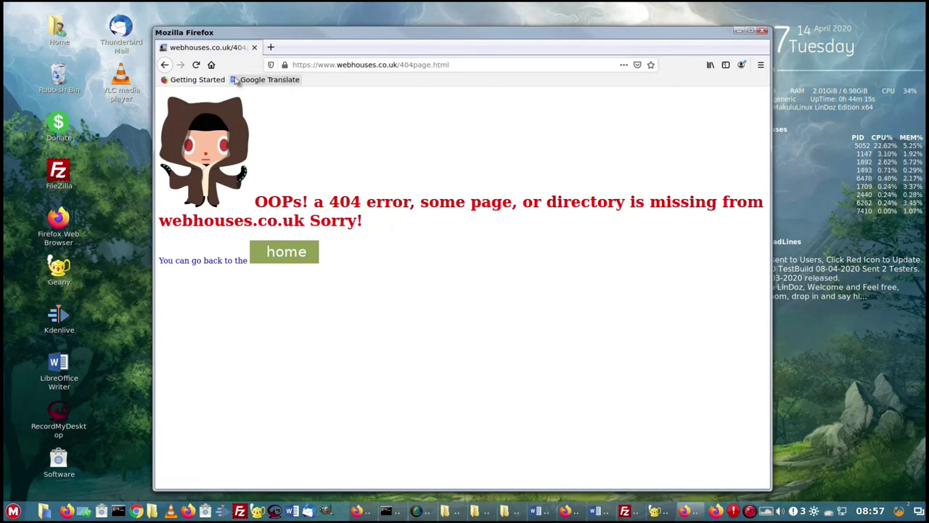
pyautogui.click(165, 65)
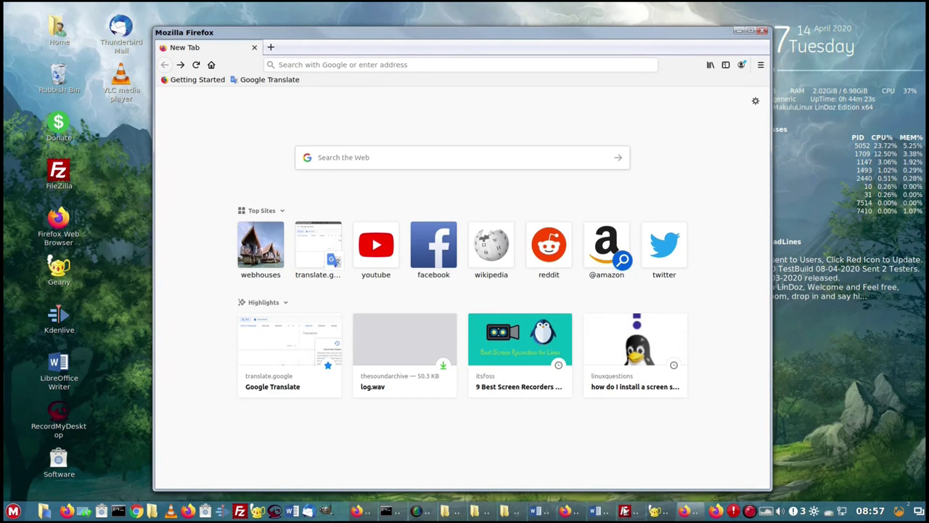
# Move FileZilla aside, try the suggested webhouses.co.uk page, and leave its 404 again.
pyautogui.click(625, 511)
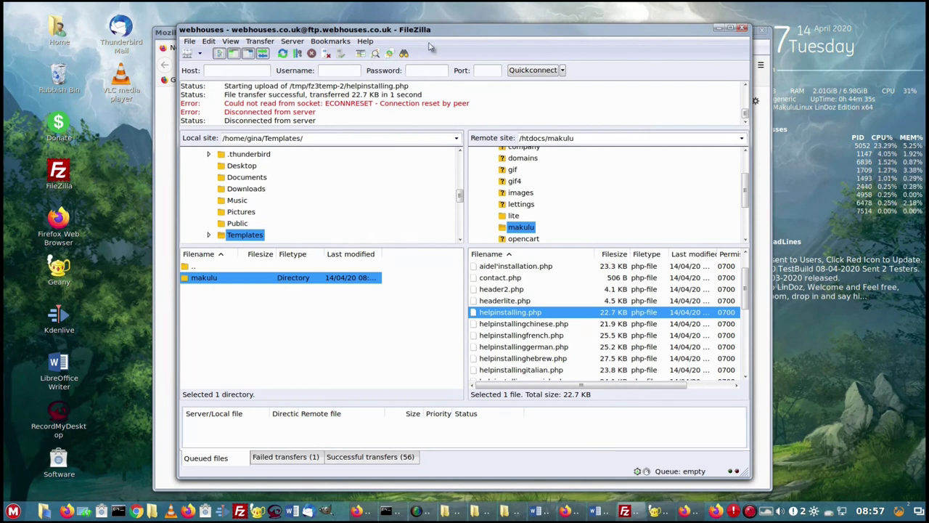
pyautogui.moveTo(451, 33); pyautogui.dragTo(588, 133)
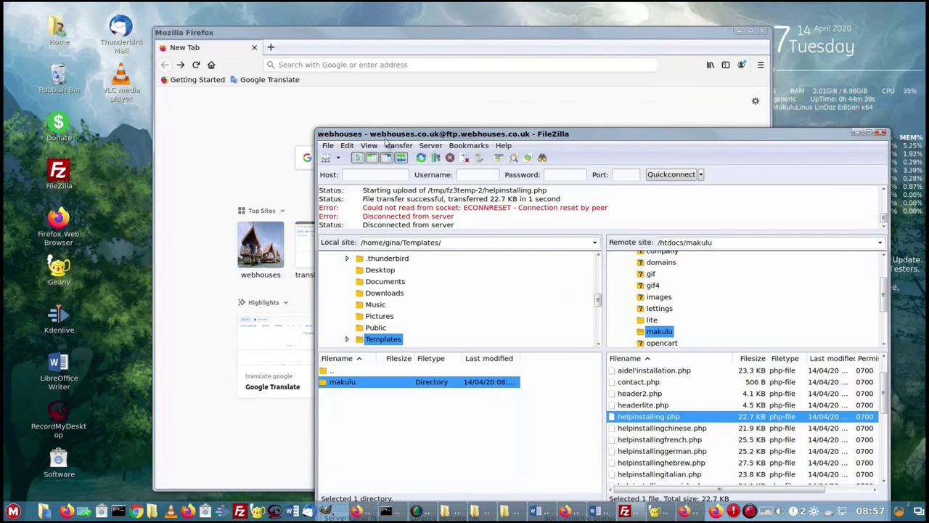
pyautogui.click(308, 65)
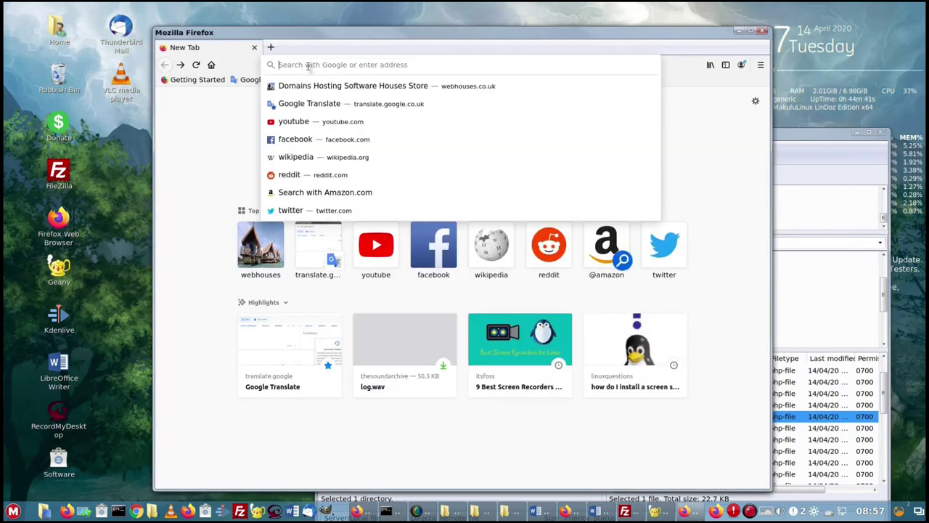
pyautogui.write('www.google.com/')
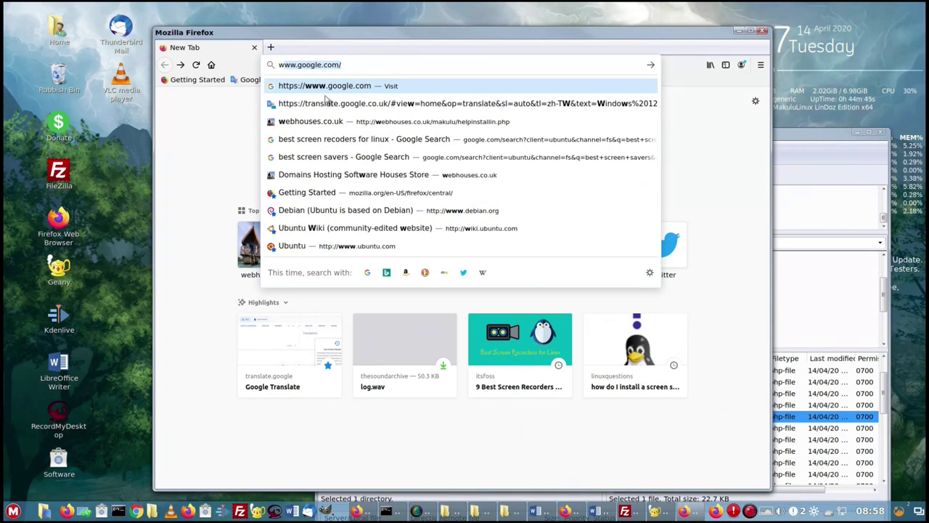
pyautogui.click(319, 122)
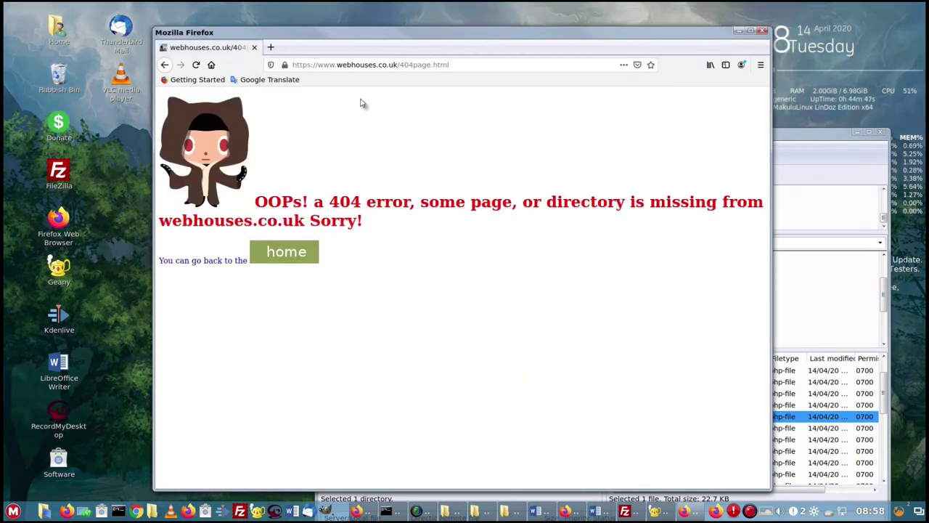
pyautogui.click(165, 65)
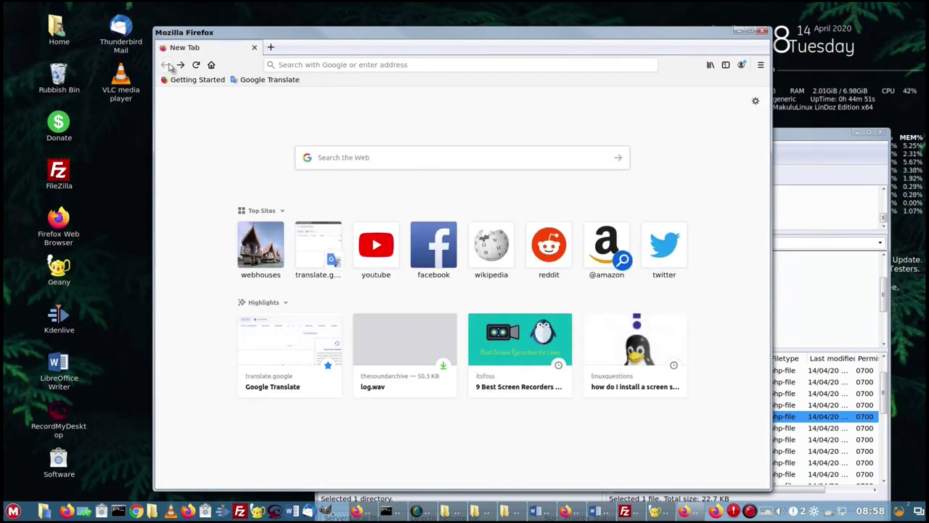
# Enter webhouses.co.uk/makulu/helpinstalling.php, checking the file name in FileZilla, and load it.
pyautogui.click(302, 64)
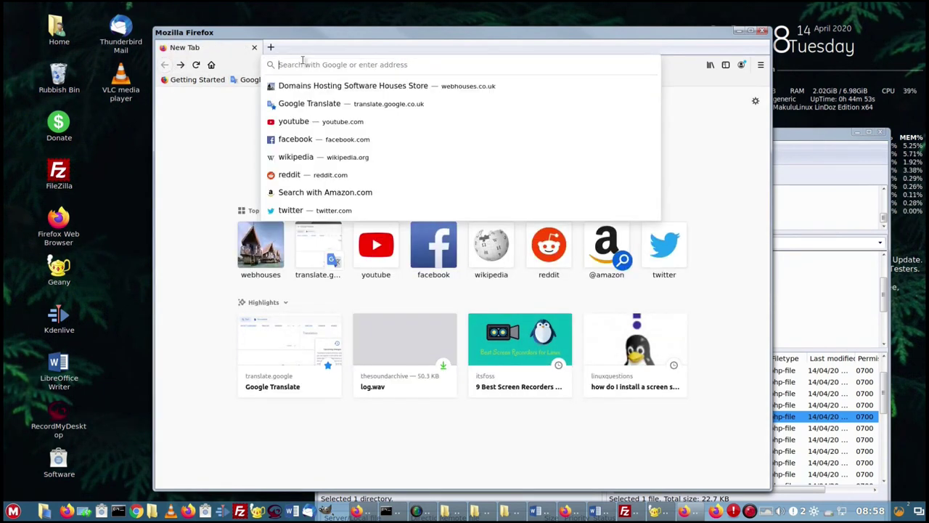
pyautogui.write('webhouses.co.uk/')
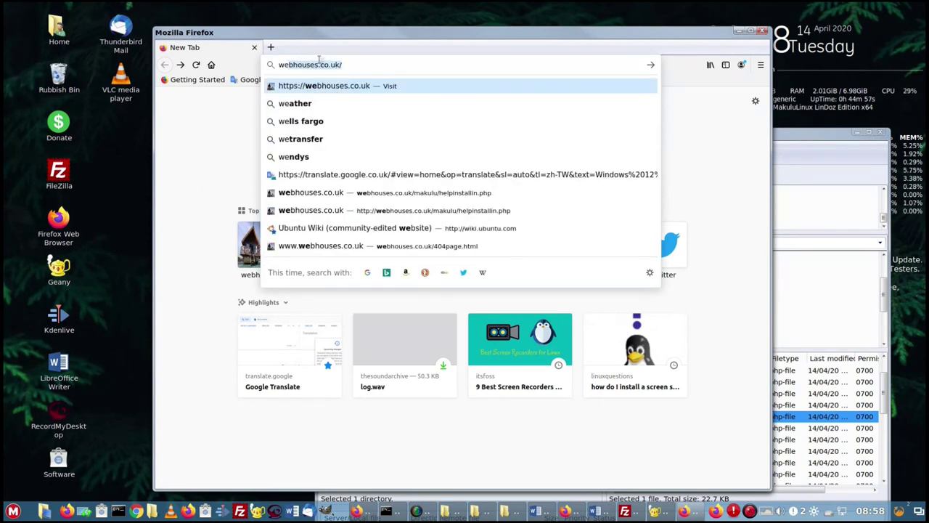
pyautogui.click(346, 64)
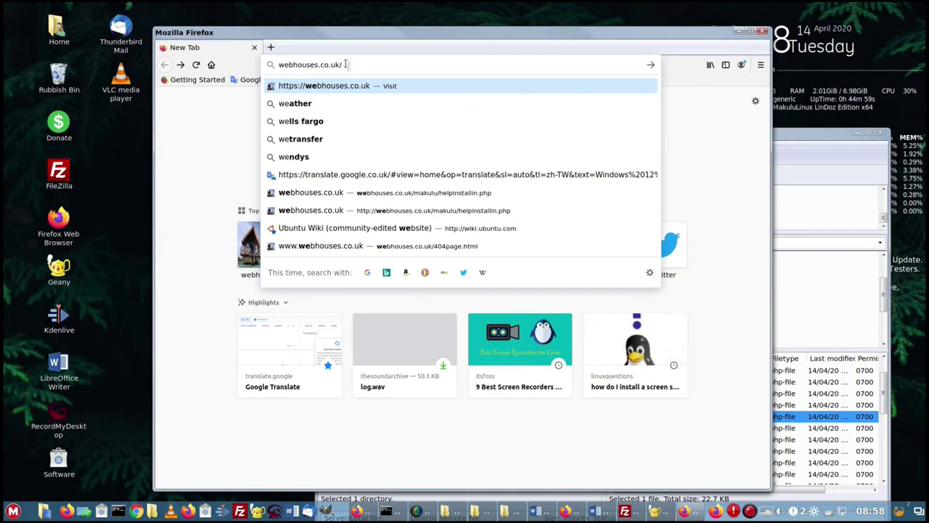
pyautogui.write('maku')
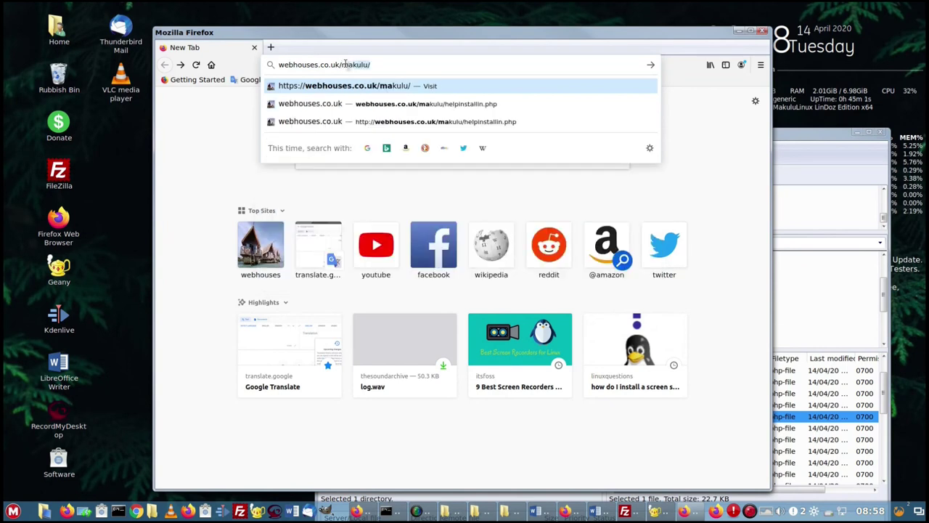
pyautogui.write('lu/')
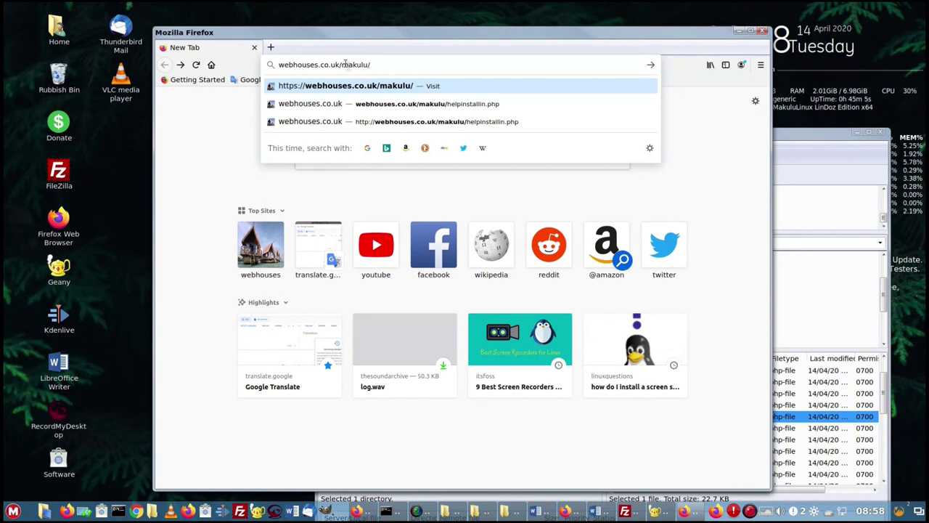
pyautogui.write('he')
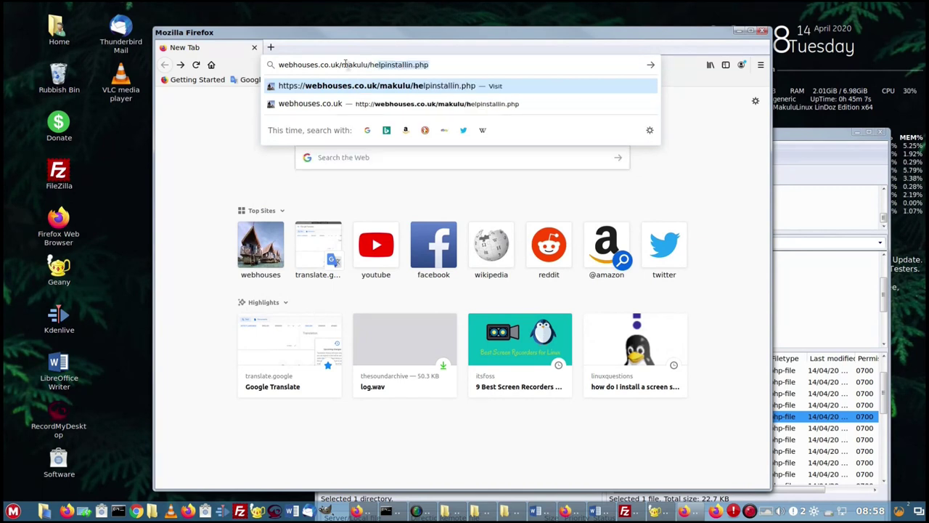
pyautogui.write('lpo')
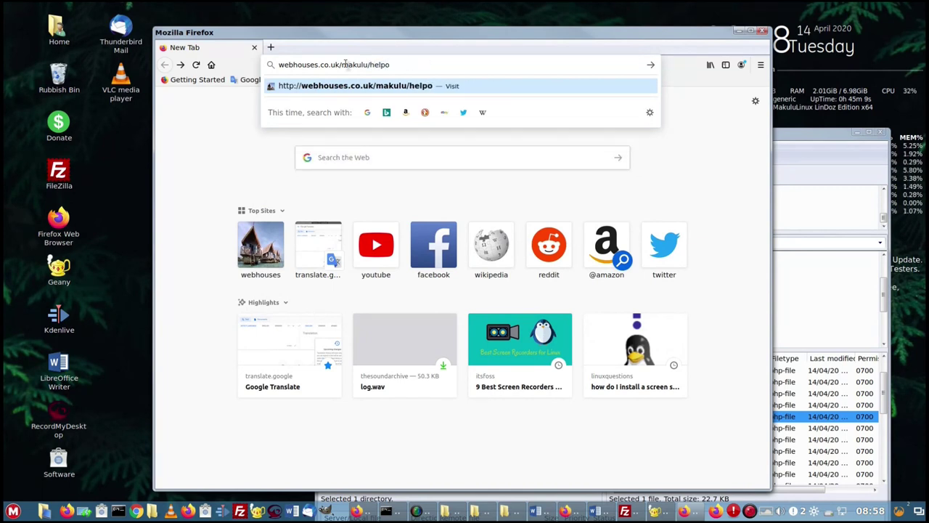
pyautogui.press('BackSpace')
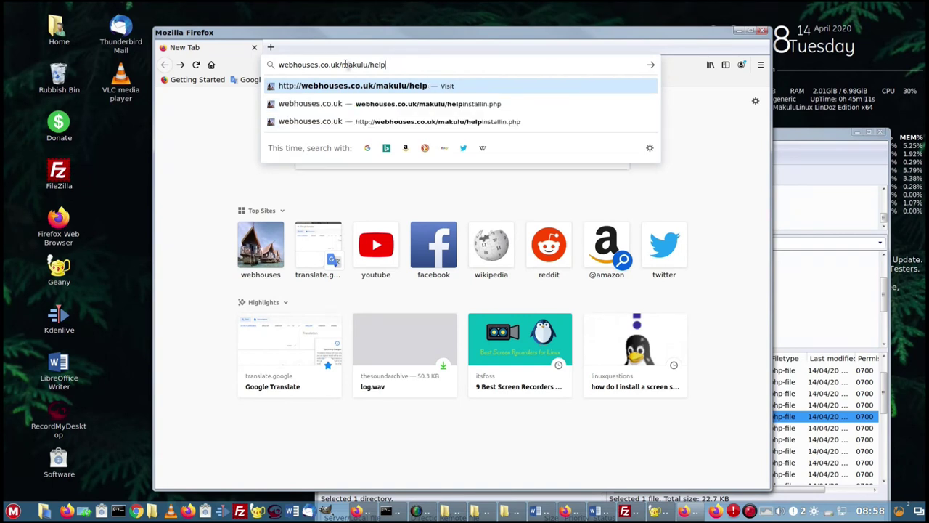
pyautogui.write('inst')
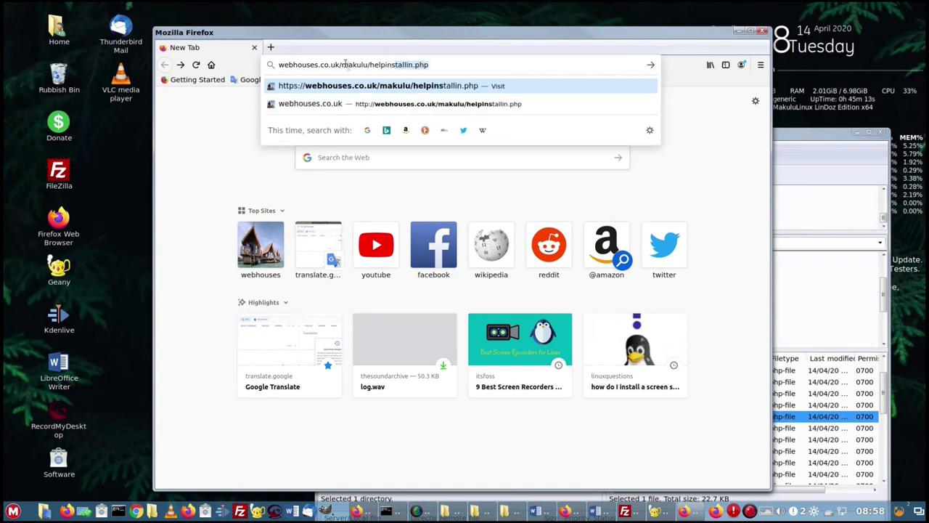
pyautogui.write('all')
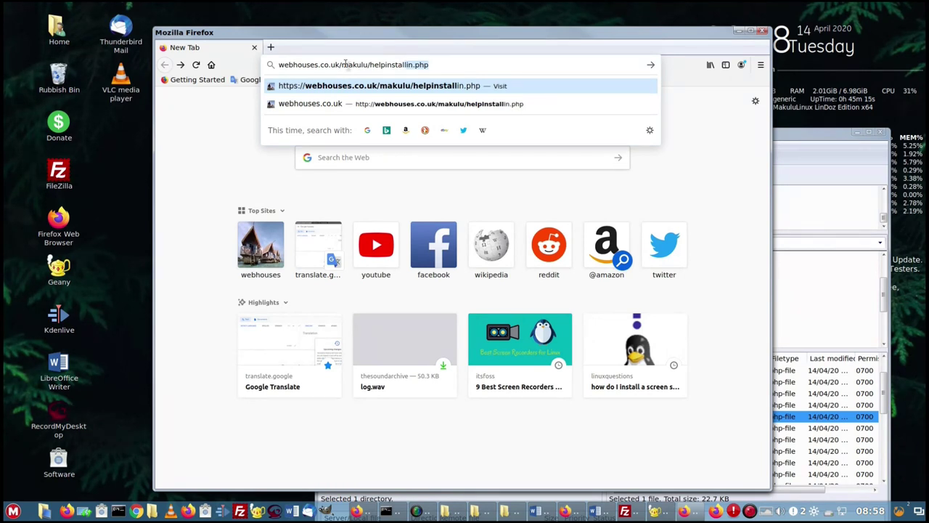
pyautogui.write('ing.php')
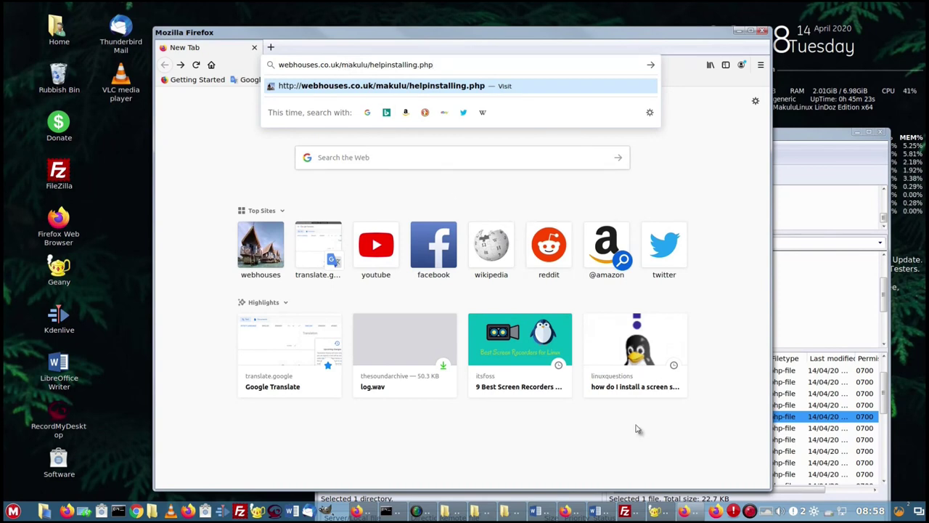
pyautogui.click(830, 352)
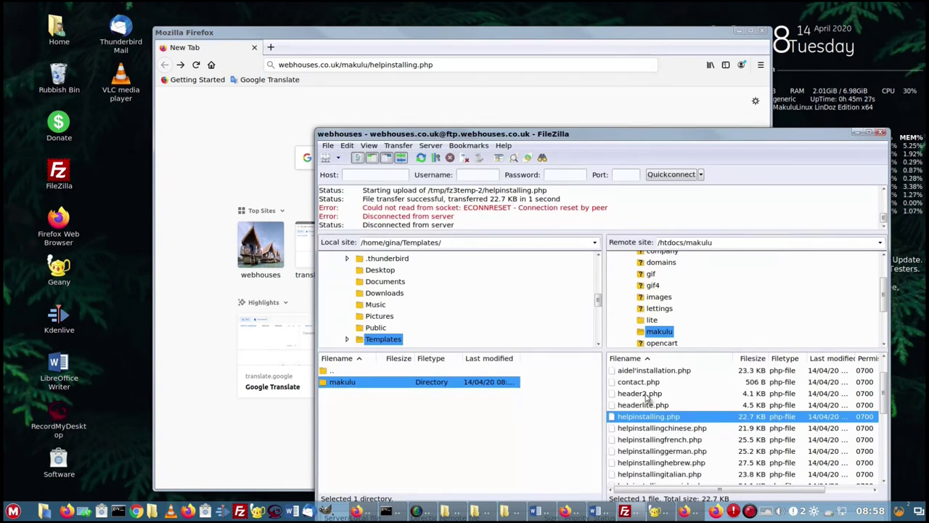
pyautogui.click(450, 64)
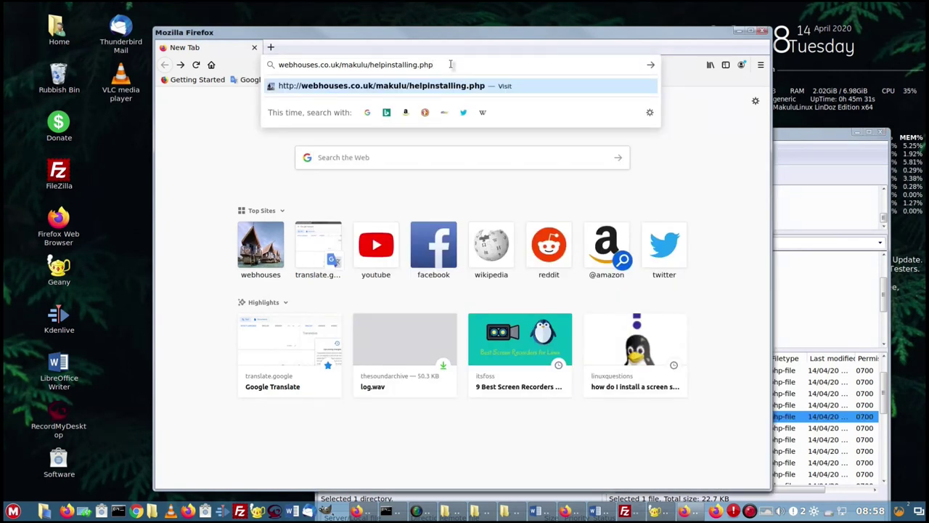
pyautogui.press('Return')
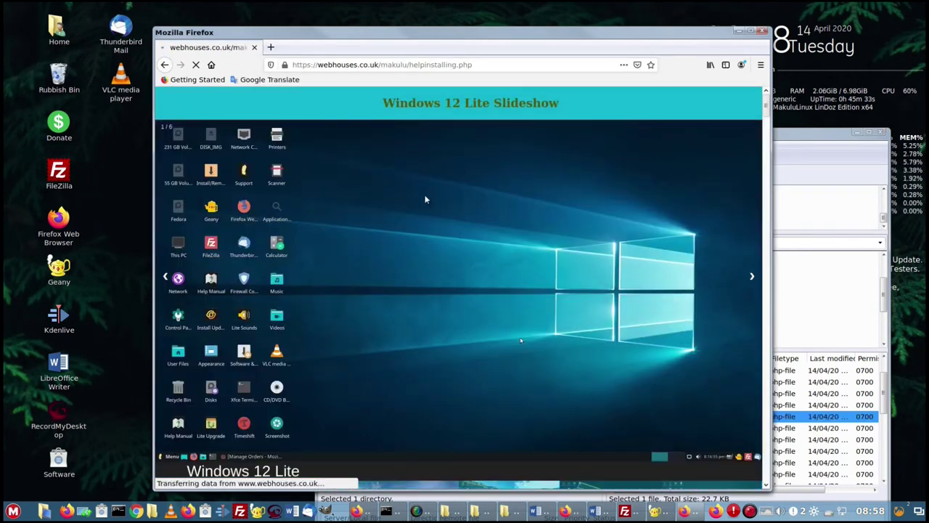
# Scroll helpinstalling.php past the slideshow to the MakuluLinux heading and intro text.
pyautogui.scroll(-3, 430, 311)
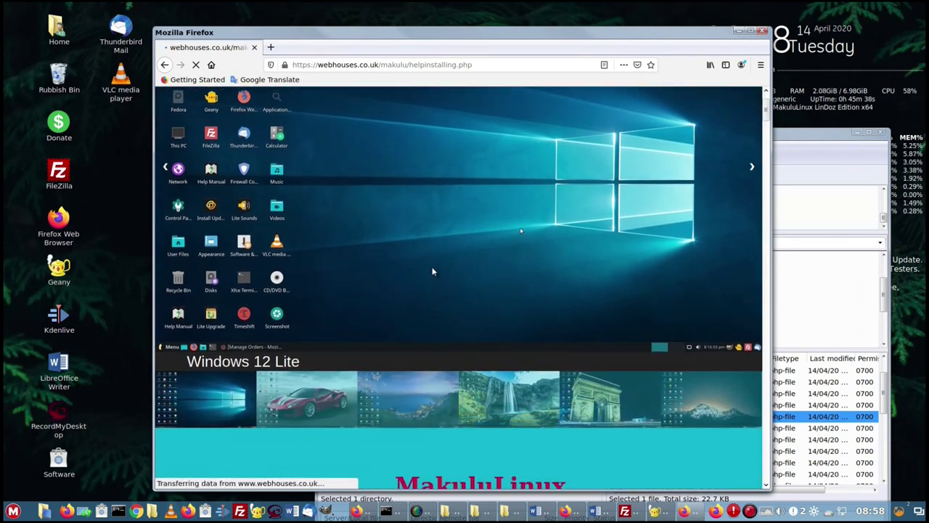
pyautogui.scroll(-2, 432, 266)
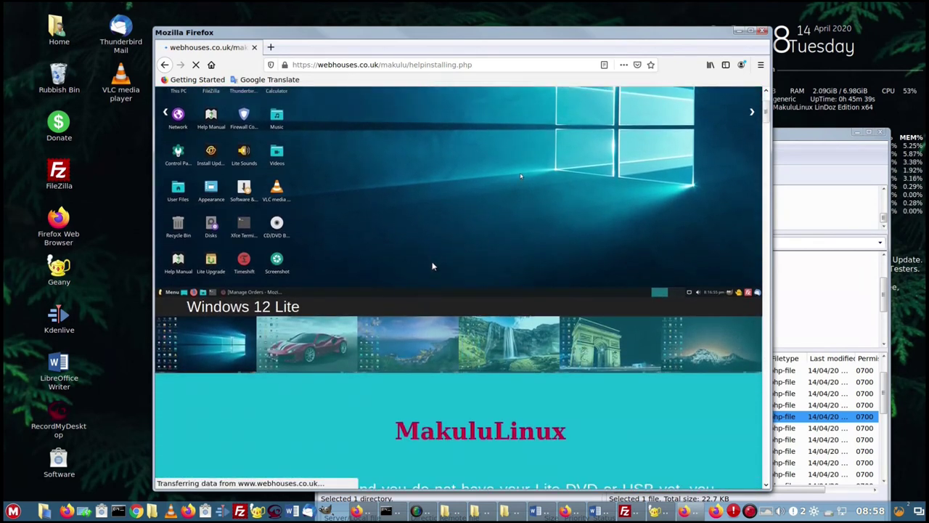
pyautogui.scroll(-2, 432, 266)
pyautogui.scroll(-4, 432, 266)
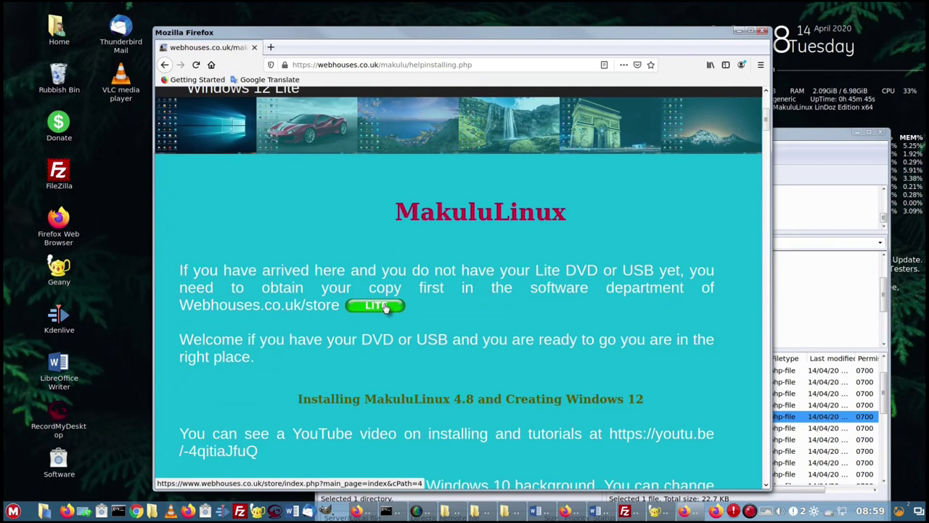
pyautogui.scroll(-2, 390, 307)
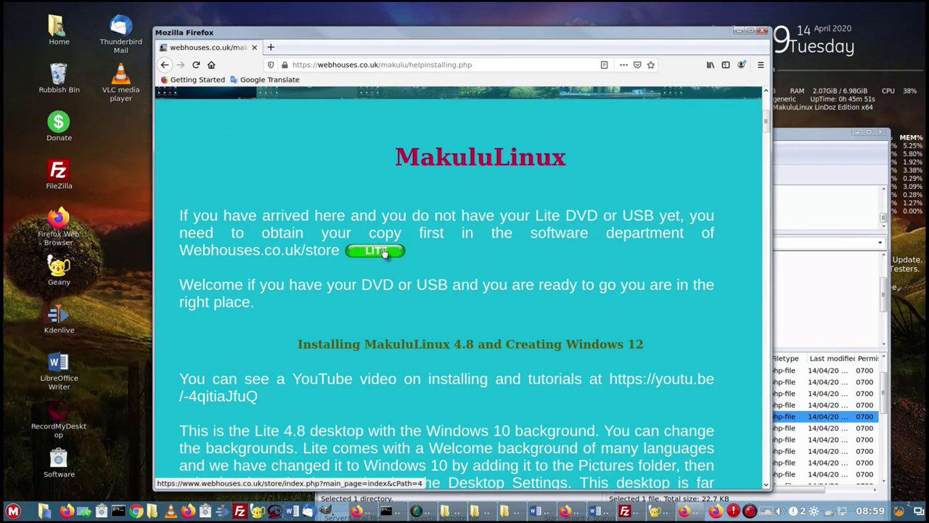
# Save the green LITE button image into Pictures as lite.png.
pyautogui.rightClick(384, 253)
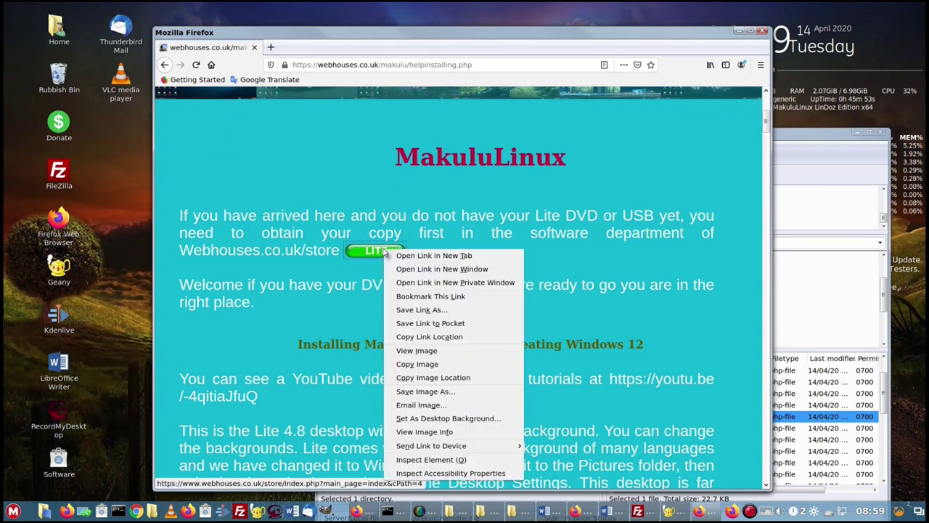
pyautogui.click(442, 392)
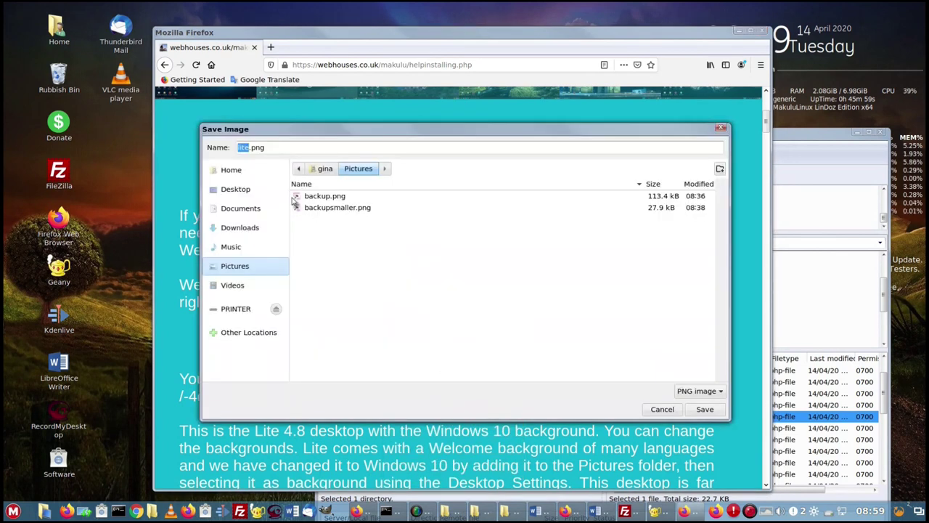
pyautogui.click(701, 410)
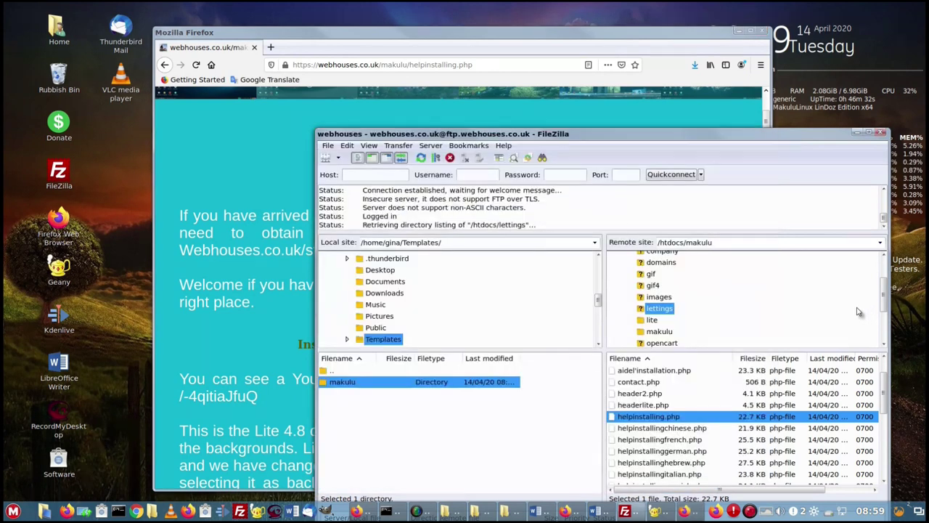
# List the server's /htdocs/images folder in FileZilla, then bring Firefox's help page back.
pyautogui.click(860, 312)
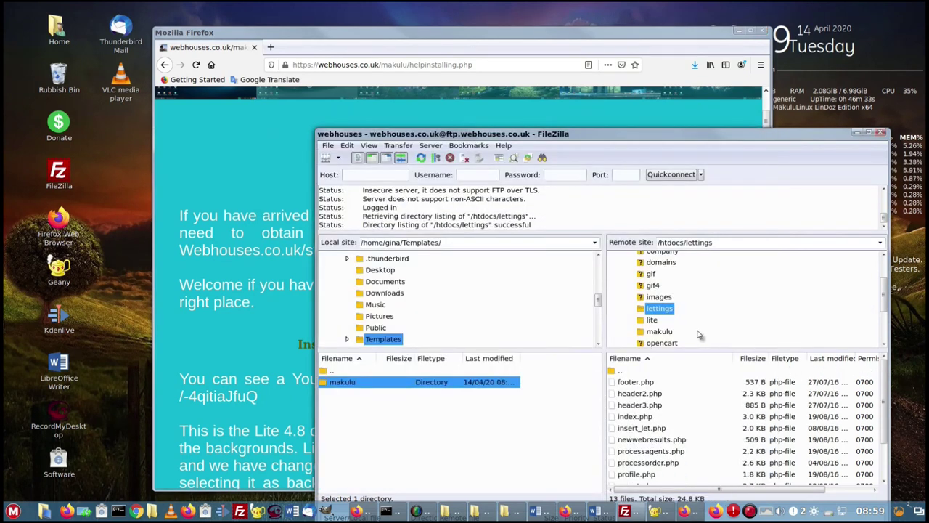
pyautogui.click(661, 297)
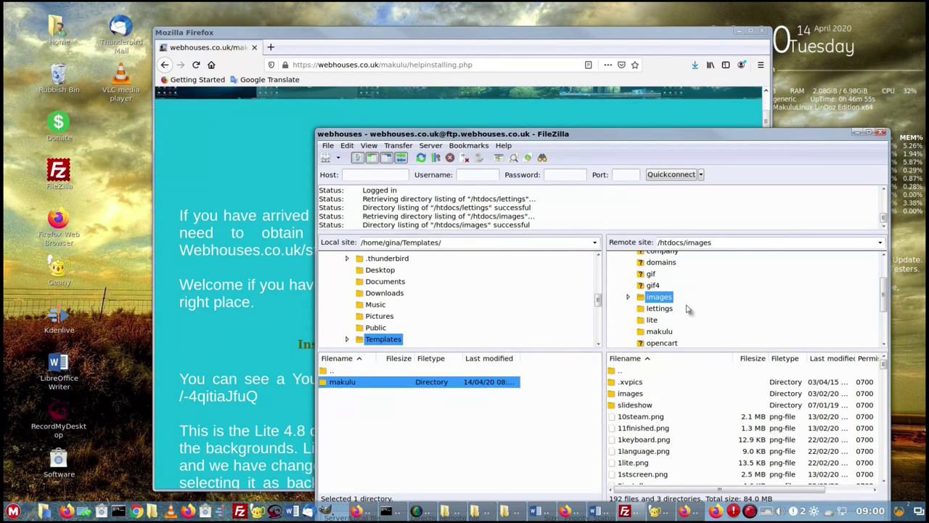
pyautogui.click(242, 317)
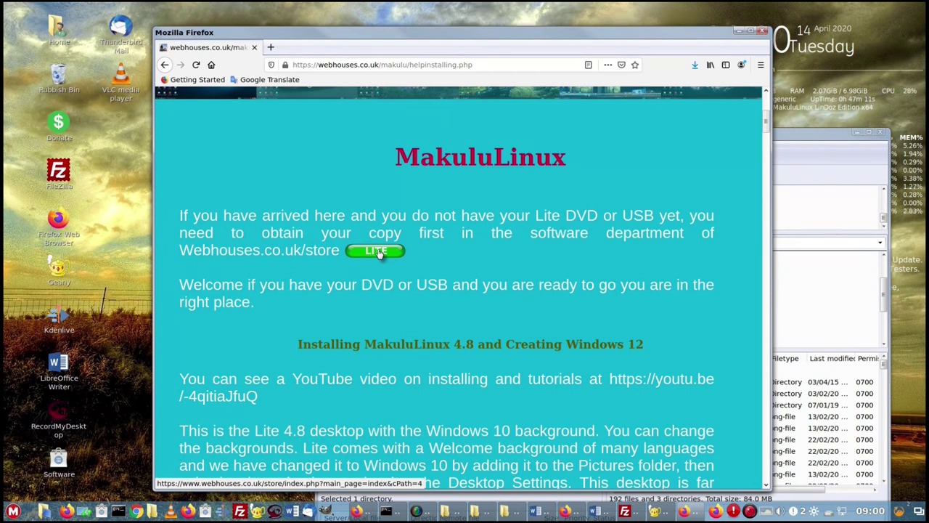
# Read through the page's Lite 4.8 paragraphs, then return to FileZilla's /htdocs/makulu listing.
pyautogui.scroll(-3, 388, 250)
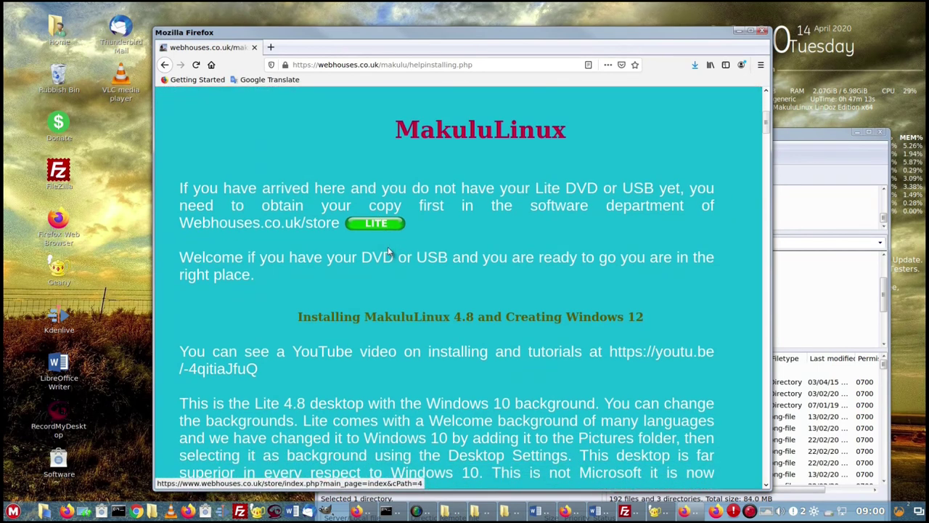
pyautogui.scroll(-2, 388, 250)
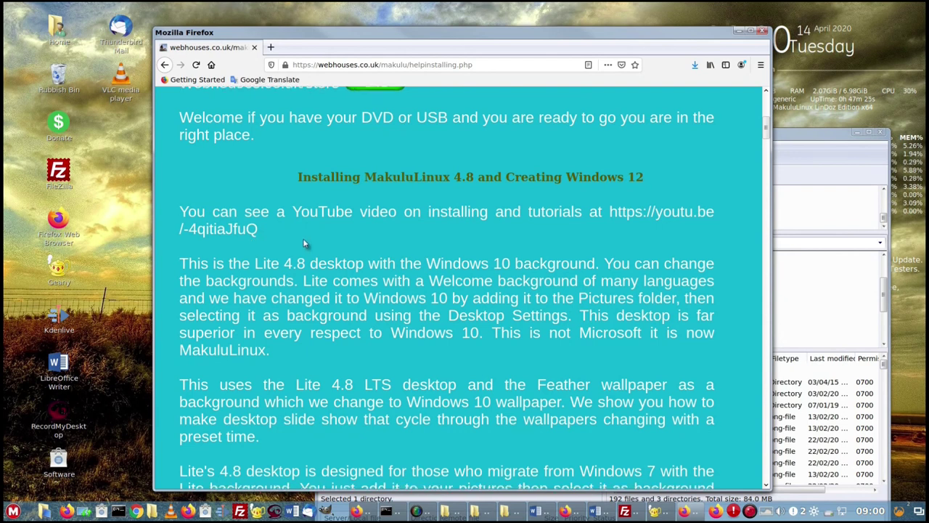
pyautogui.scroll(-1, 303, 242)
pyautogui.scroll(2, 304, 238)
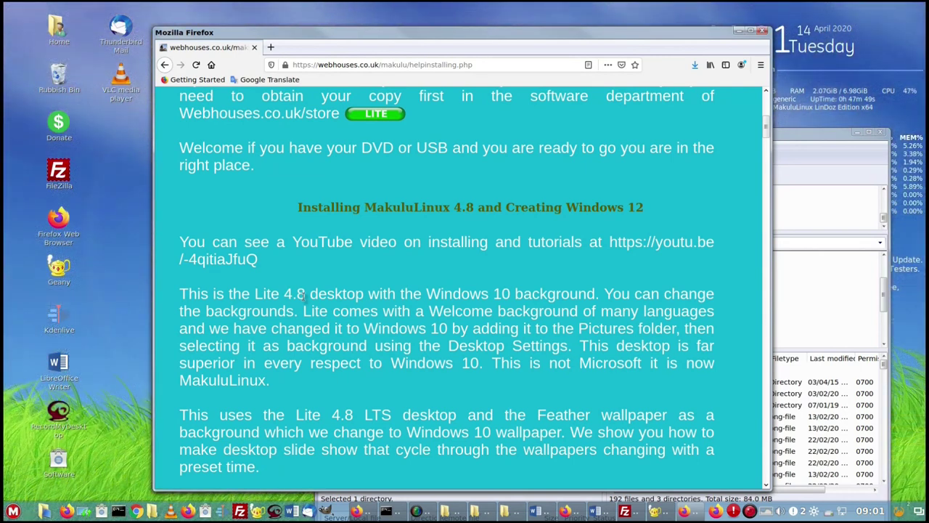
pyautogui.scroll(-1, 317, 324)
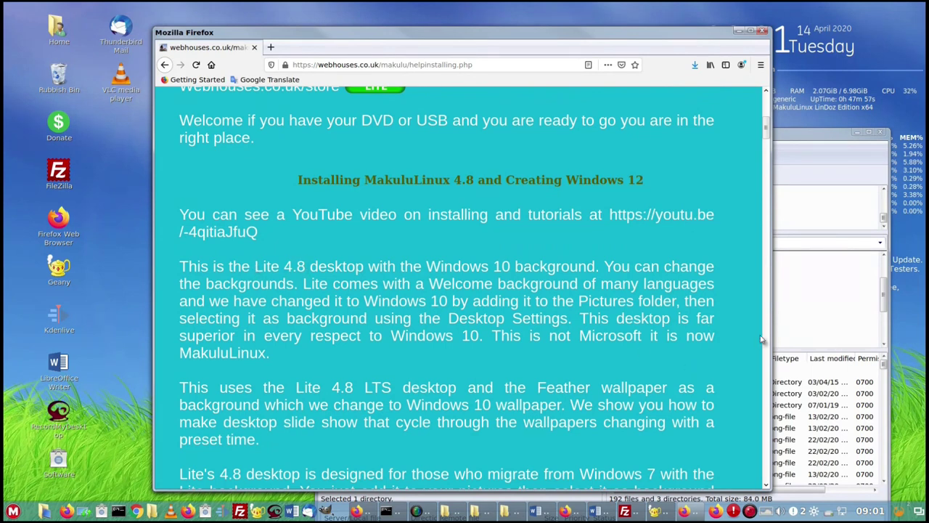
pyautogui.click(789, 338)
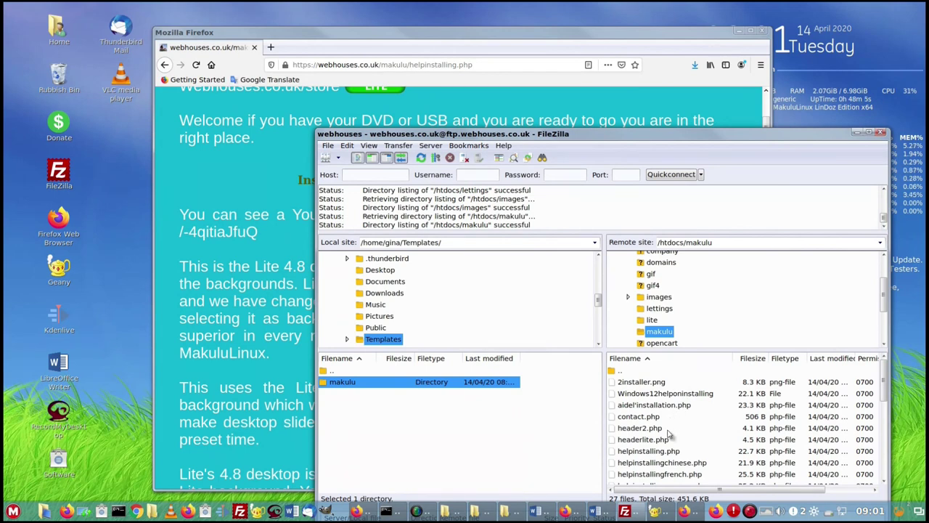
# In Geany's helpinstalling.php, select 'Lite 4.8' on line 18 and open the Search menu.
pyautogui.click(658, 511)
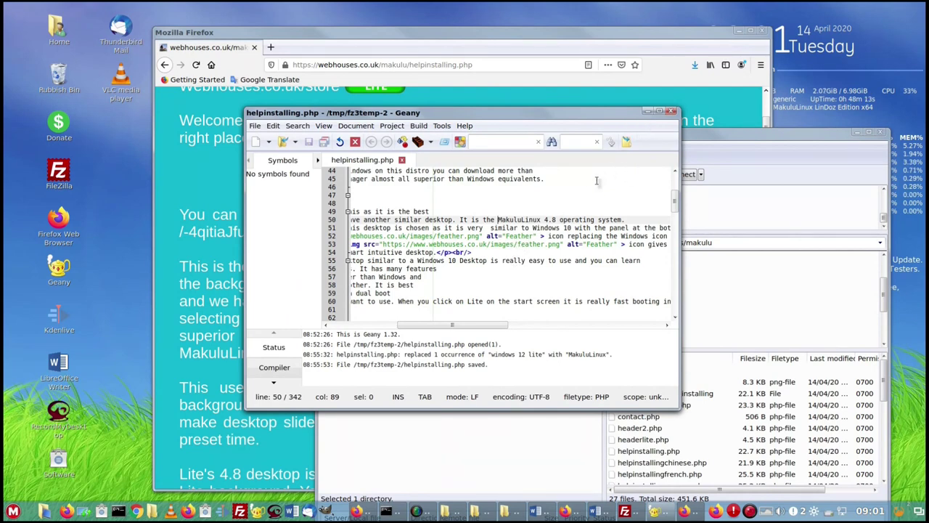
pyautogui.moveTo(512, 328); pyautogui.dragTo(343, 328)
pyautogui.scroll(15, 372, 261)
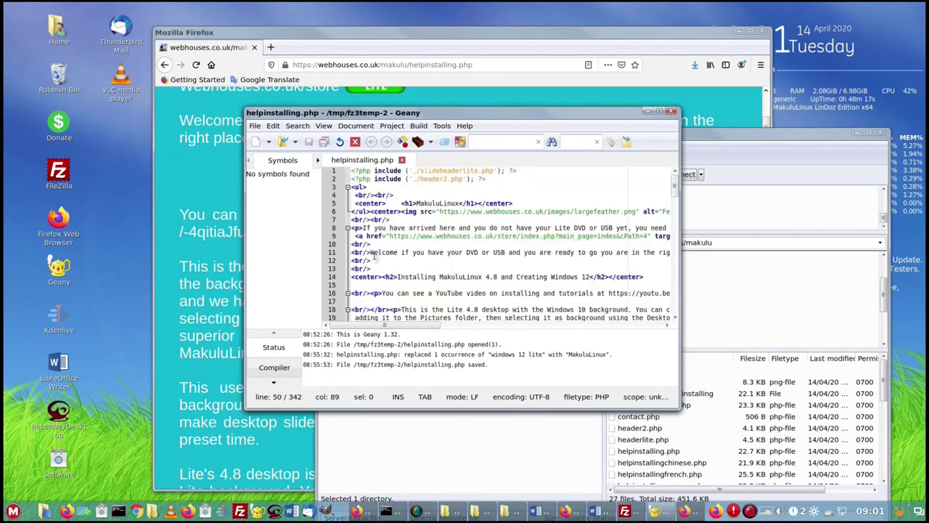
pyautogui.scroll(-3, 374, 256)
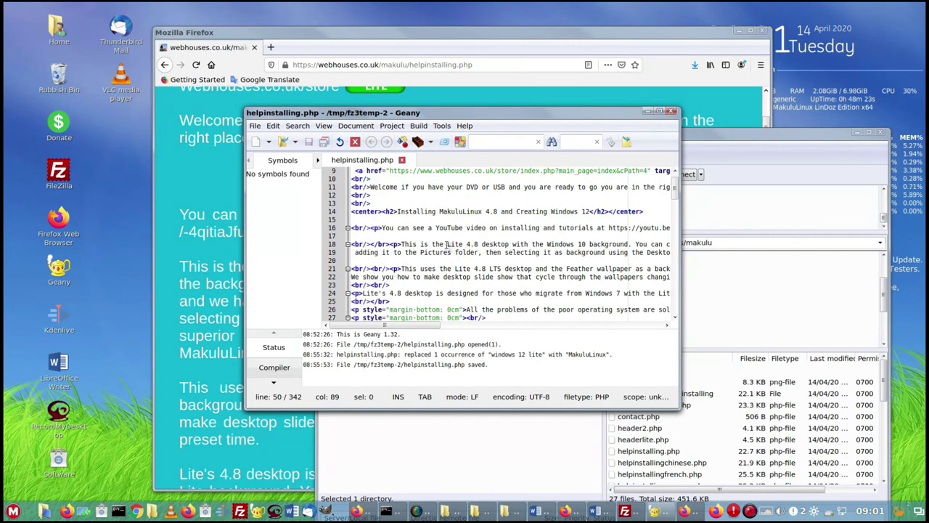
pyautogui.moveTo(447, 245); pyautogui.dragTo(480, 245)
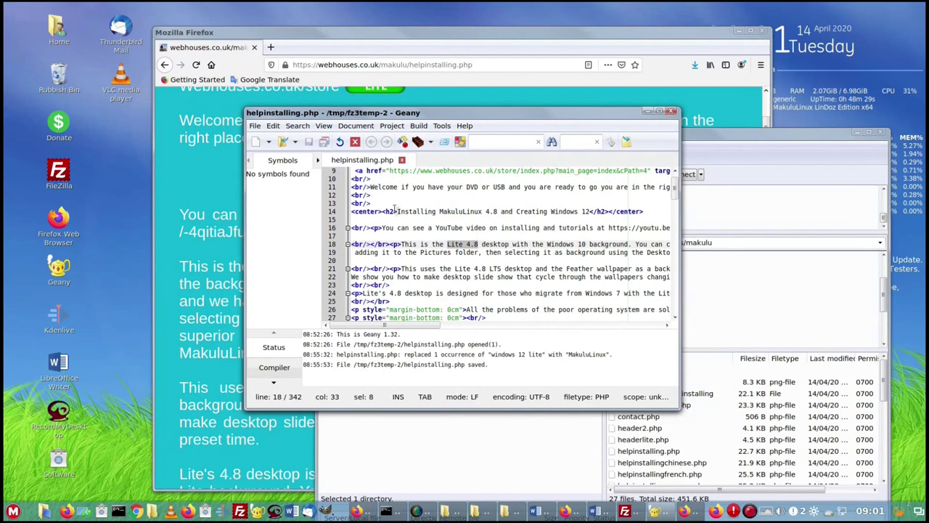
pyautogui.click(299, 125)
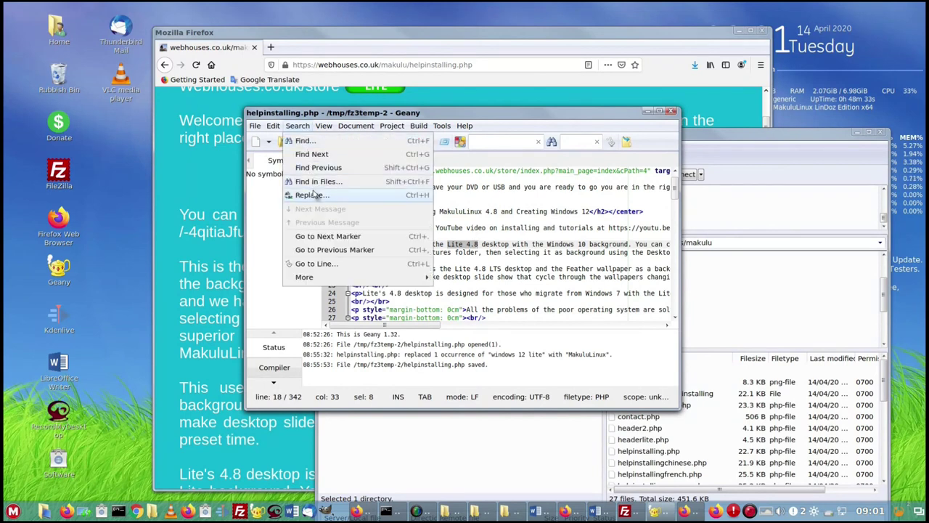
# Replace both occurrences of 'Lite 4.8' with 'MakuluLinux' across the session and save helpinstalling.php.
pyautogui.click(312, 195)
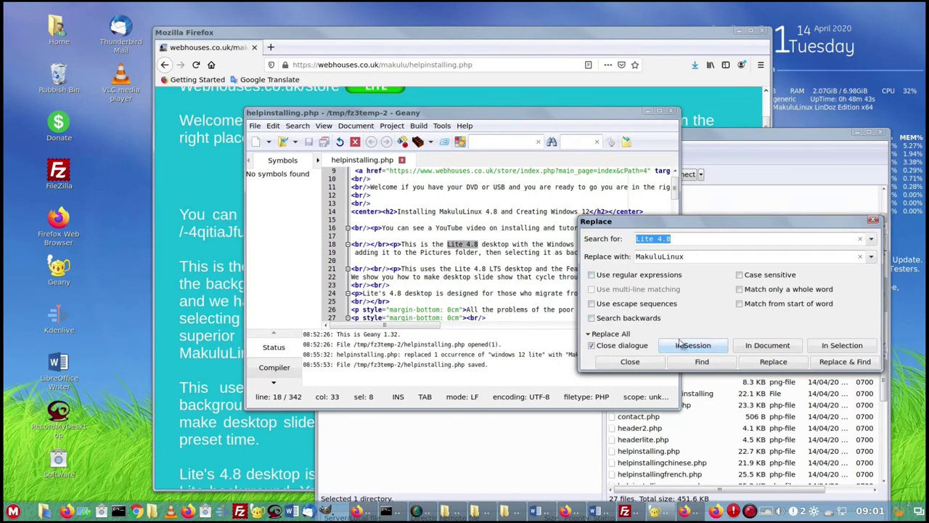
pyautogui.click(759, 349)
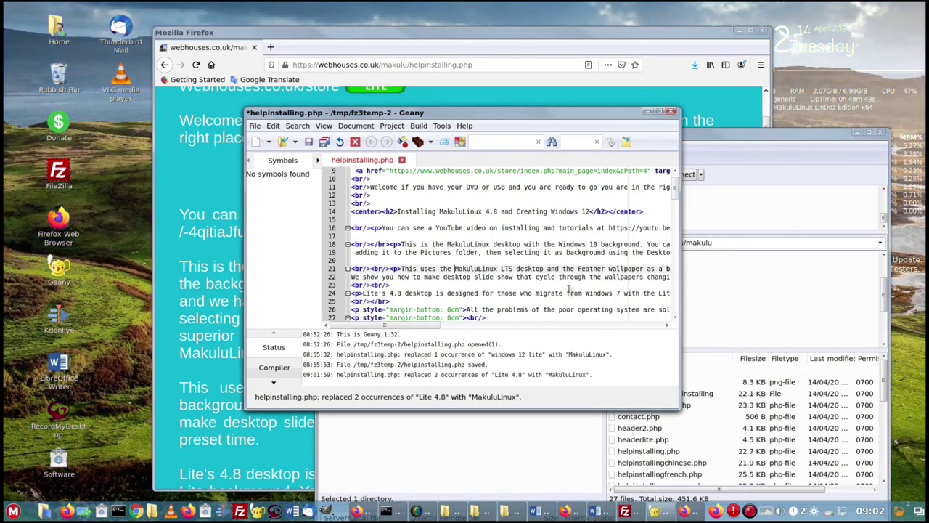
pyautogui.hotkey('ctrl', 's')
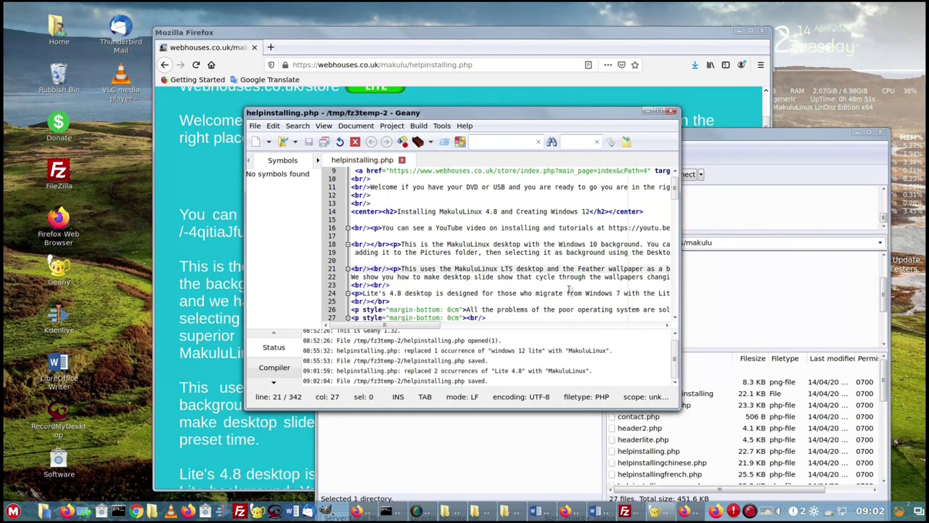
# Confirm FileZilla's upload of the changed helpinstalling.php to the makulu folder, then return to Firefox.
pyautogui.click(626, 512)
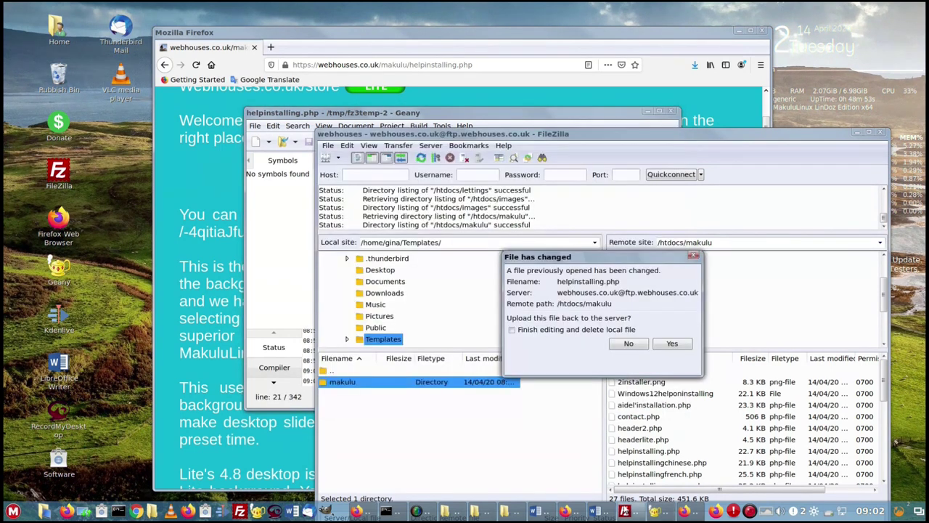
pyautogui.click(673, 344)
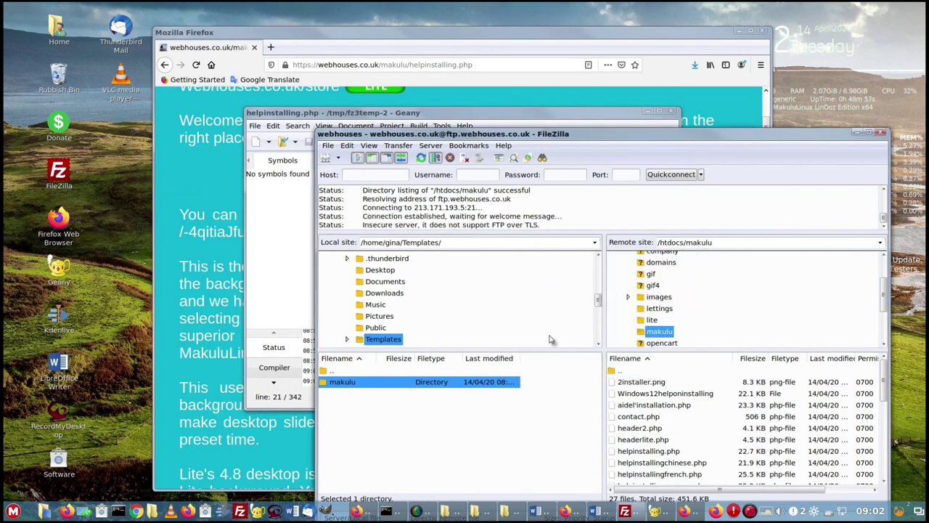
pyautogui.click(191, 188)
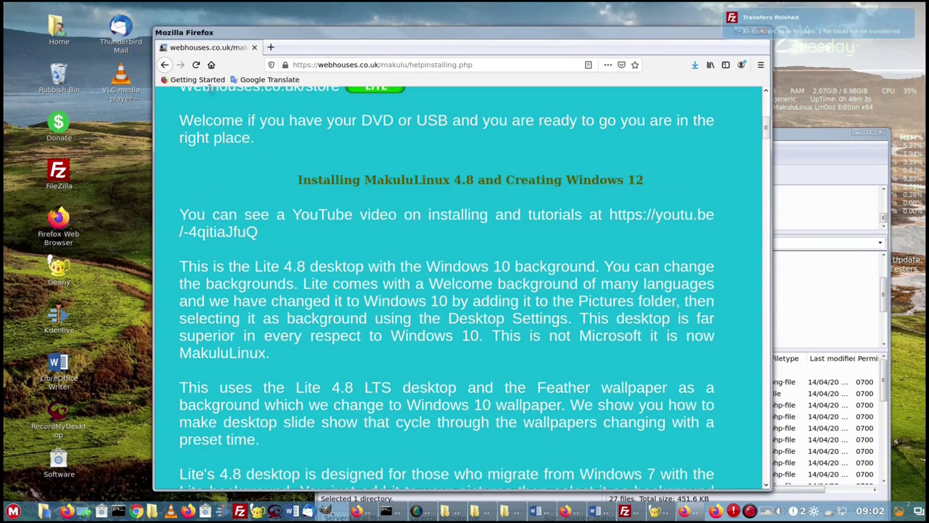
# Reload helpinstalling.php to confirm it now reads 'This is the MakuluLinux desktop'.
pyautogui.click(196, 66)
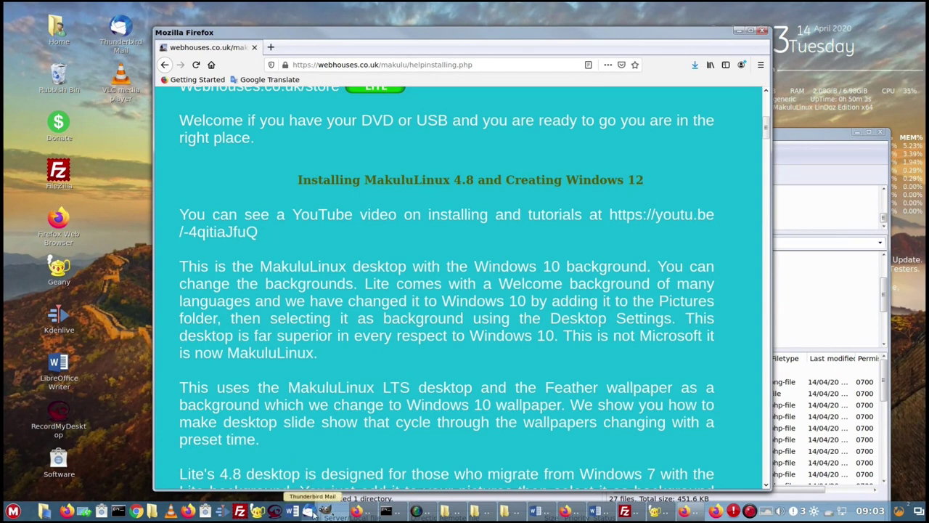
# Restore the terminal and SimpleScreenRecorder windows and move the recorder higher on screen.
pyautogui.moveTo(397, 515)
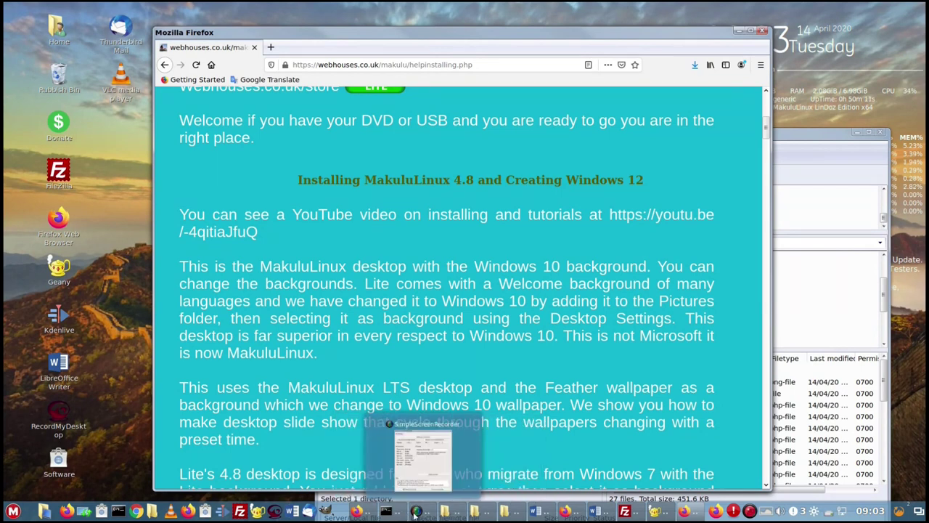
pyautogui.click(396, 515)
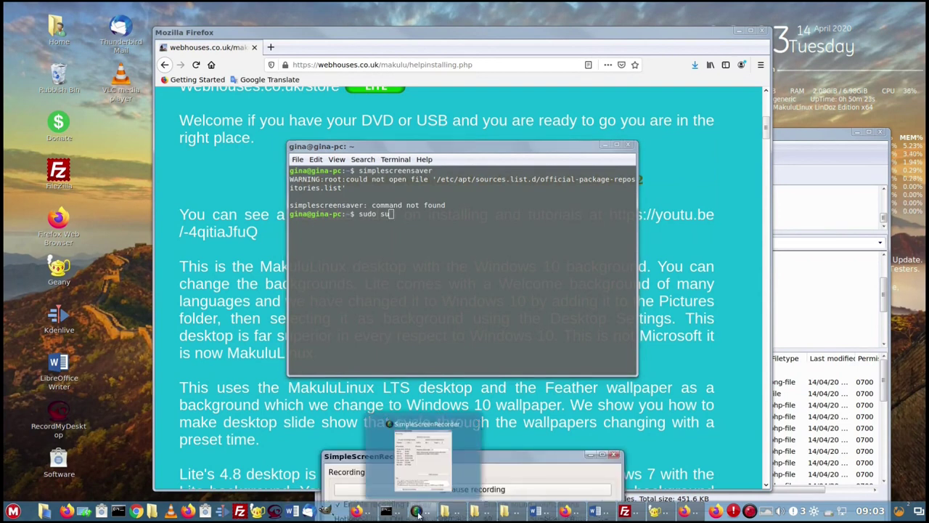
pyautogui.click(418, 515)
pyautogui.moveTo(497, 458); pyautogui.dragTo(494, 165)
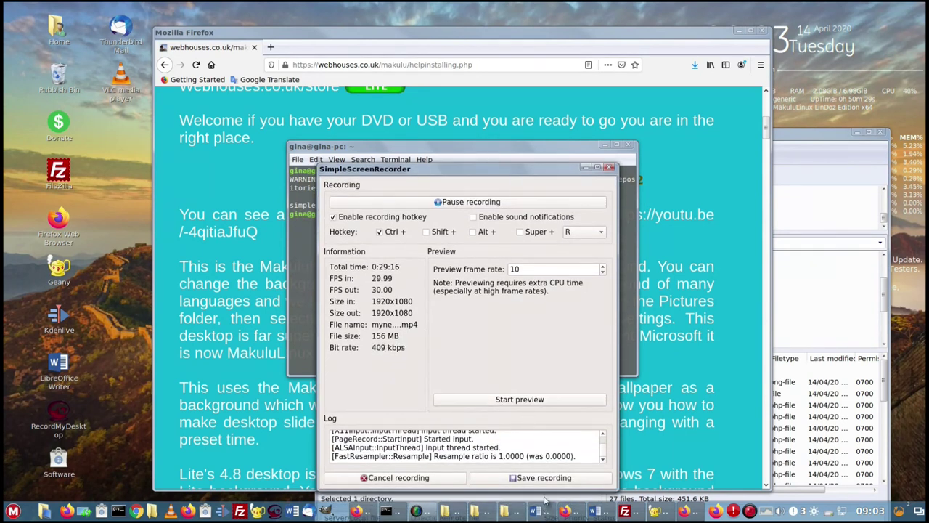